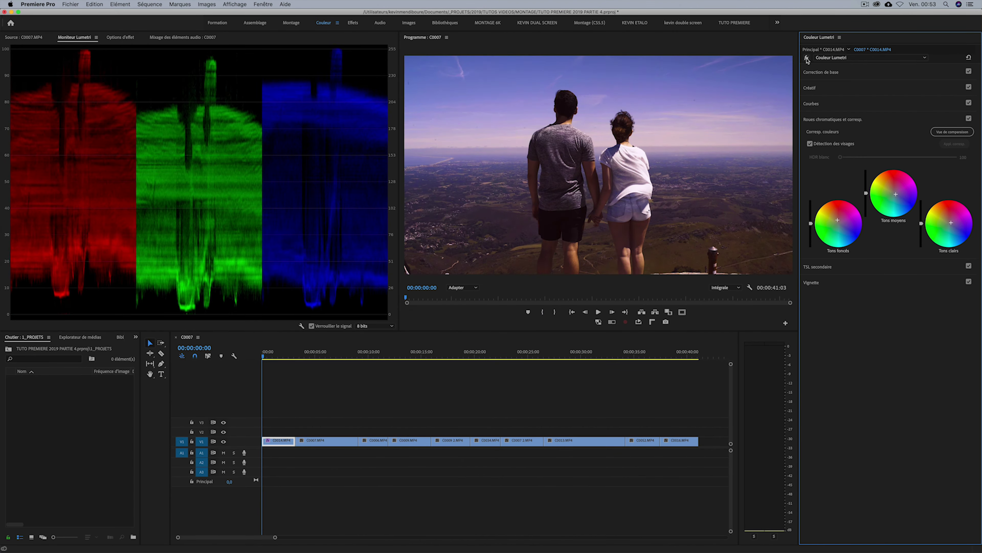
- Compare the footage with its Lumetri grade bypassed, then reshape its brightness with RGB curve points
left_click(807, 59)
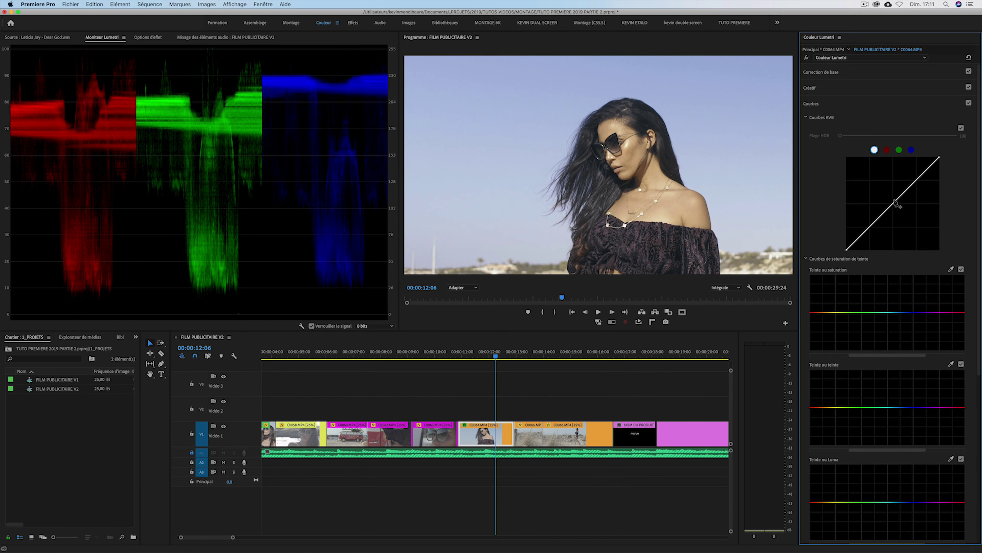
left_click_drag(915, 182, 917, 185)
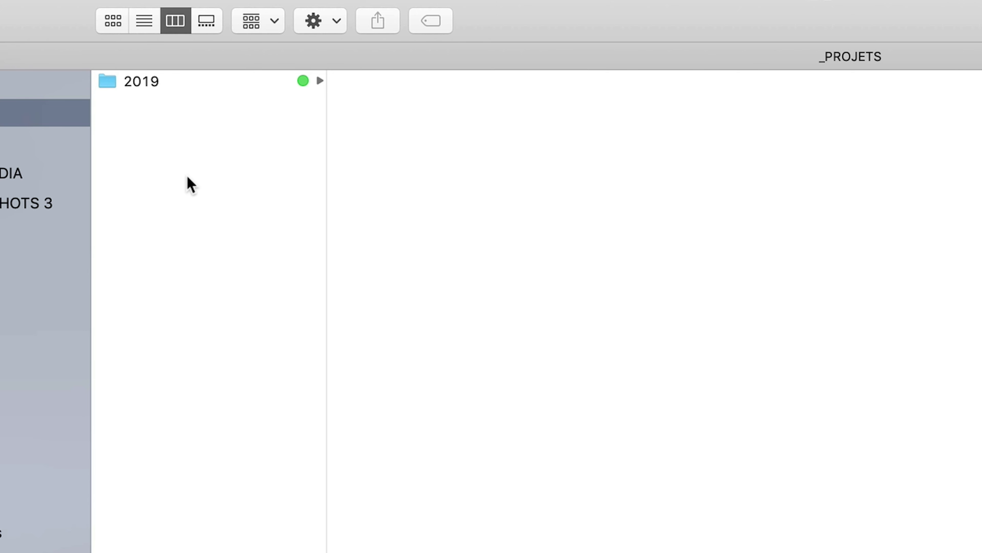
- Create a new folder named 2020 inside _PROJETS
right_click(188, 178)
left_click(260, 185)
key("BackSpace")
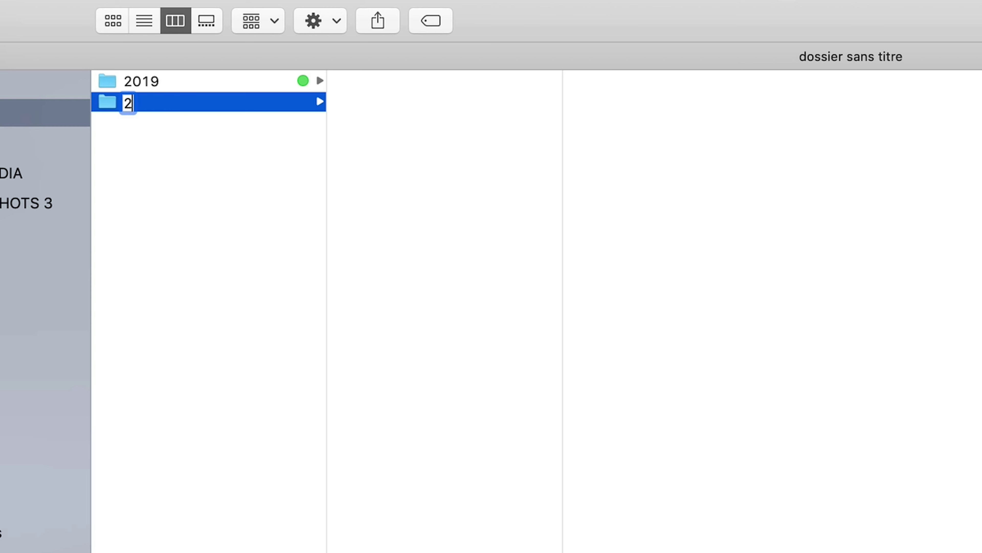
type("020")
left_click(274, 220)
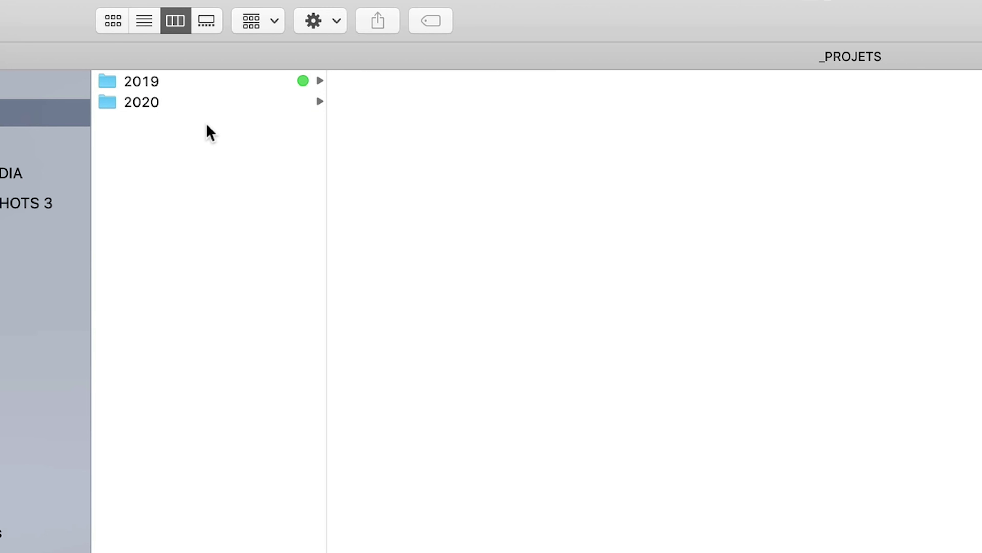
- Inside 2020, create a folder named NOM DU PROJET
left_click(165, 103)
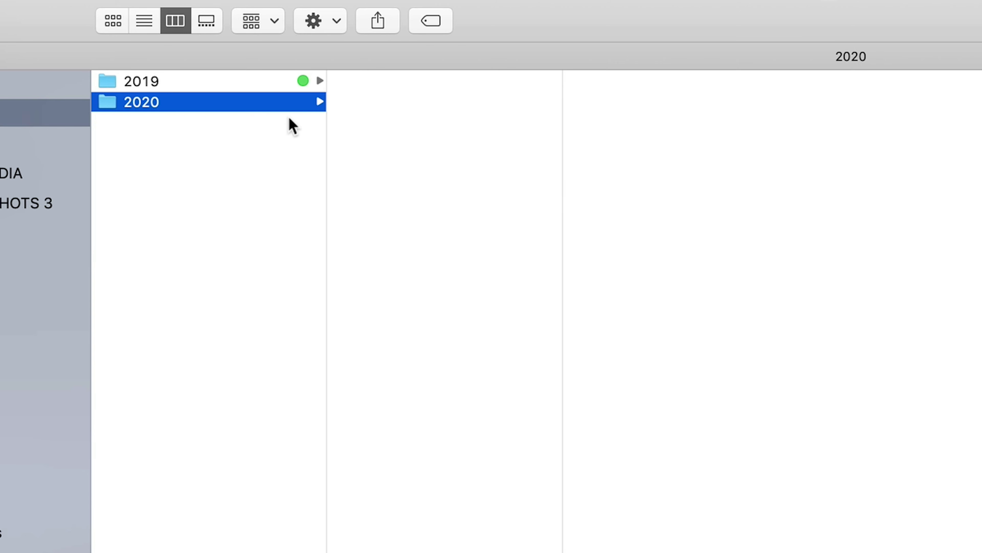
right_click(416, 190)
left_click(496, 203)
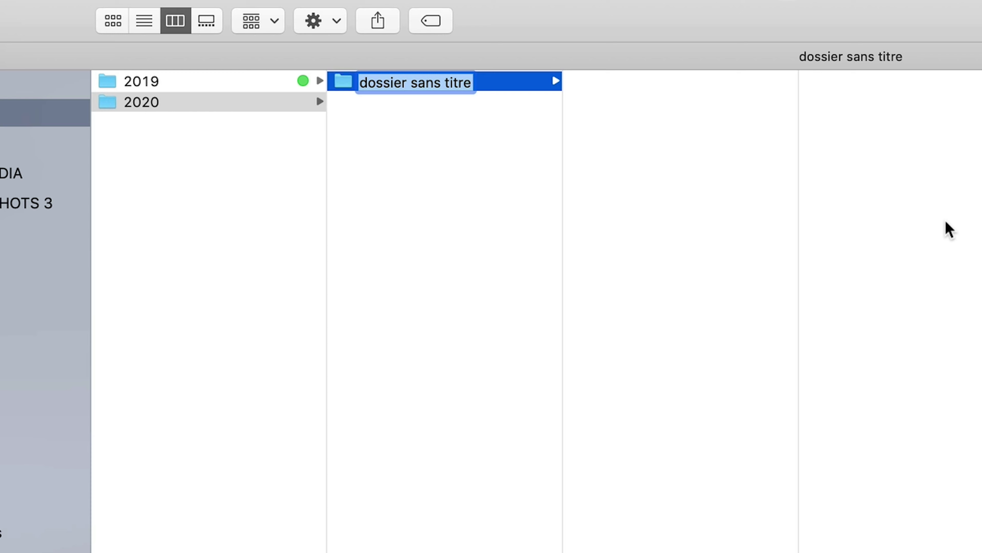
type("NOM D")
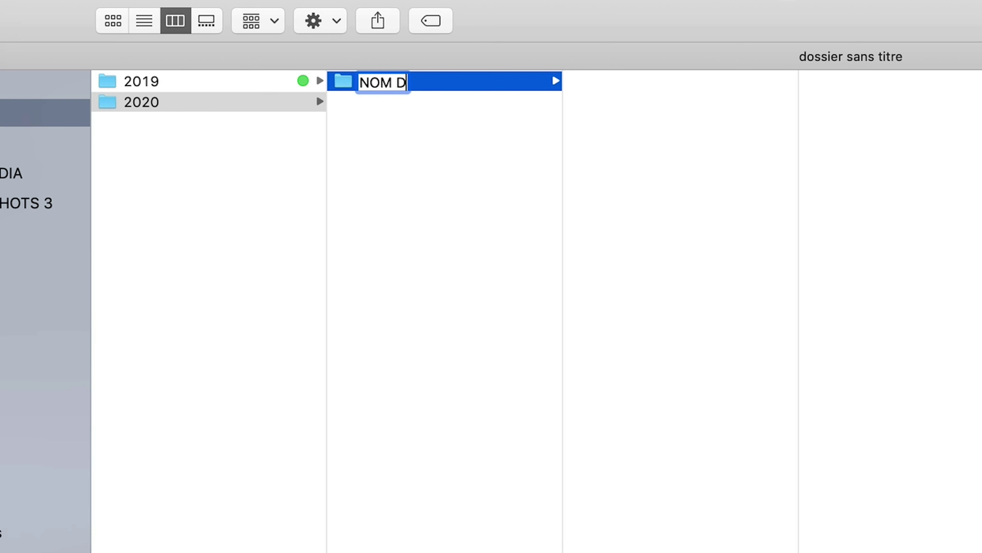
type("U PROJE")
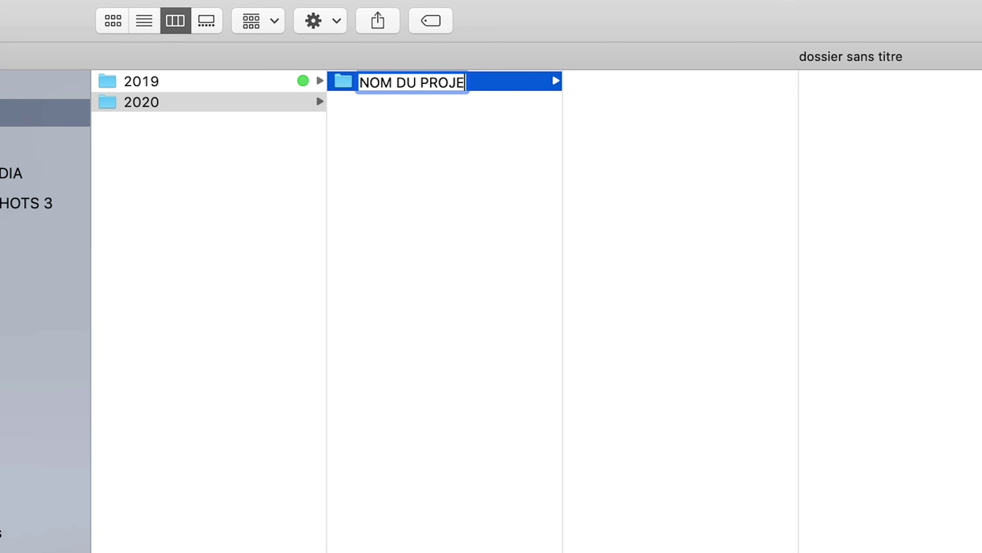
type("T")
key("Return")
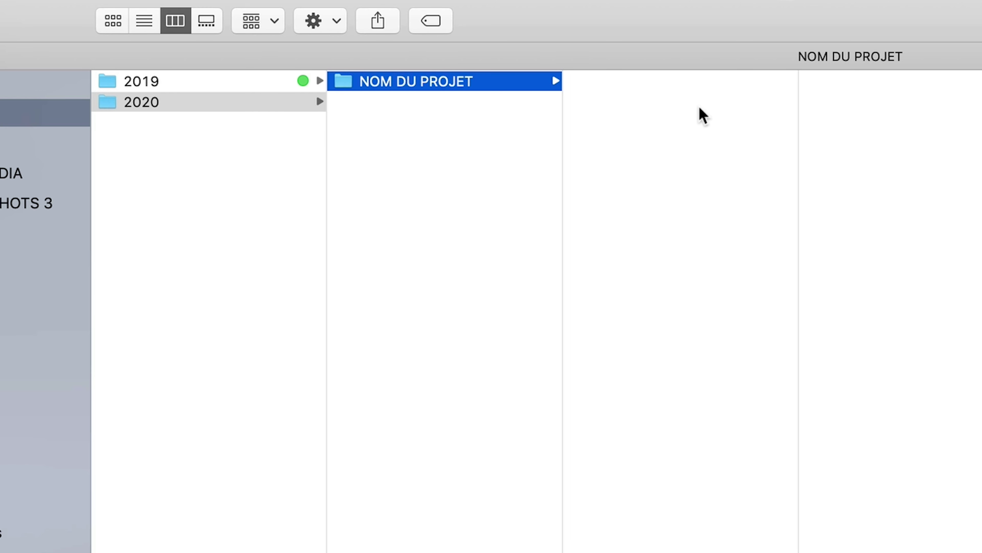
- Inside NOM DU PROJET, create ELEMENTS and RUSHS folders
right_click(629, 192)
left_click(671, 211)
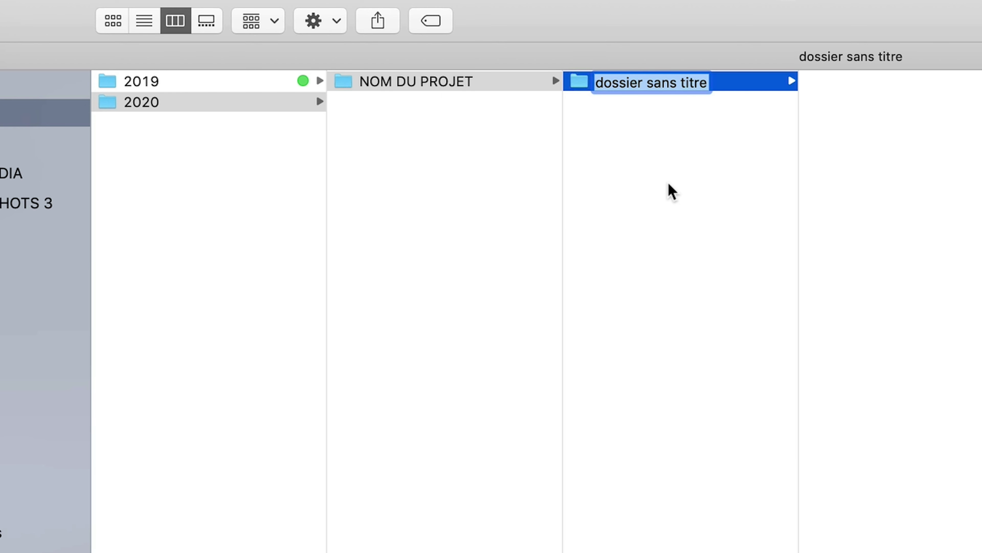
type("ELEMENTS")
key("Return")
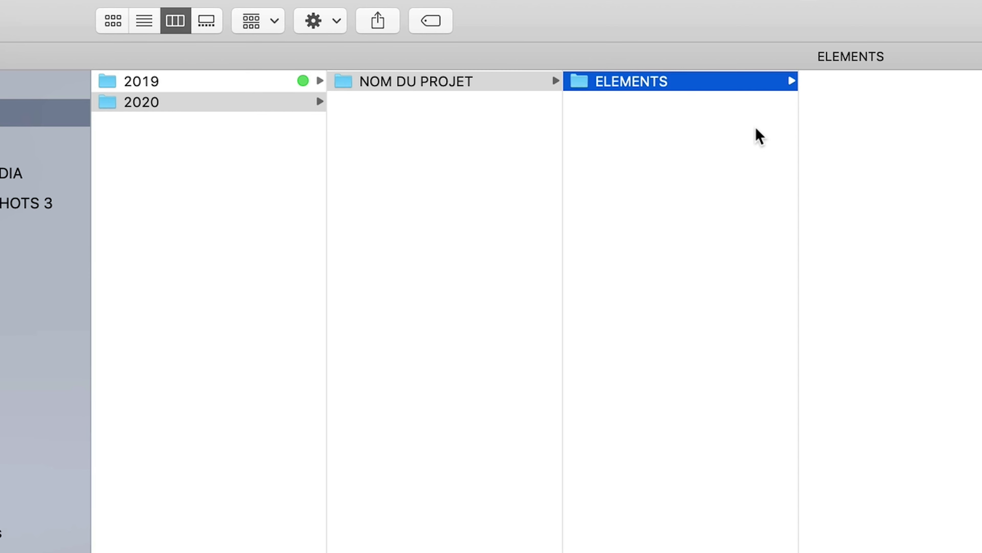
right_click(673, 161)
left_click(747, 175)
type("RUSHS")
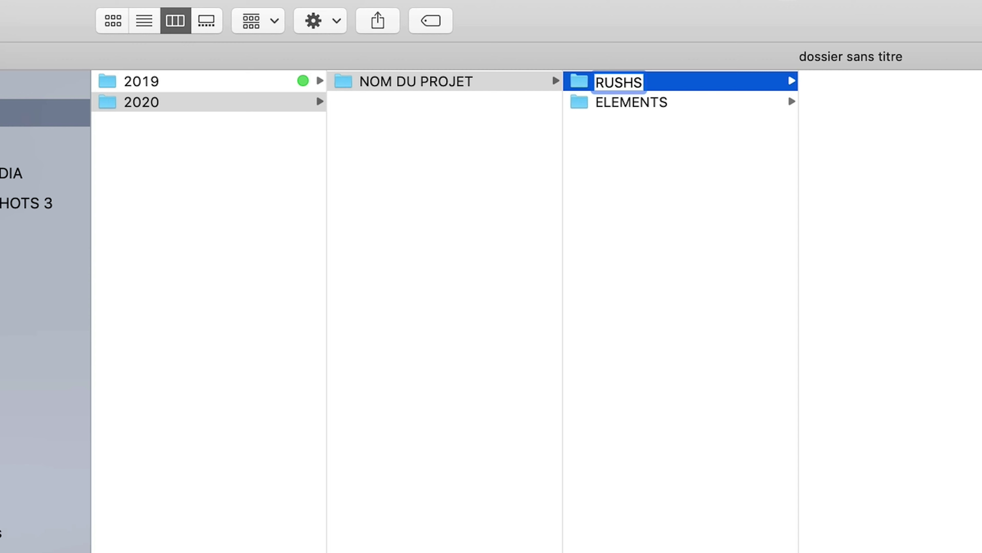
key("Return")
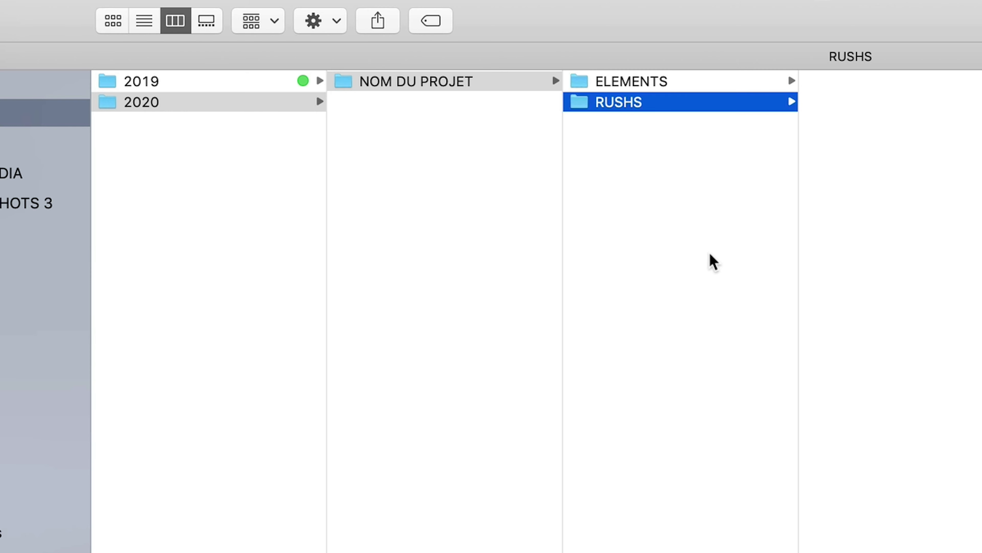
- Add a third folder named PROJETS to NOM DU PROJET
key("Left")
right_click(619, 217)
left_click(669, 226)
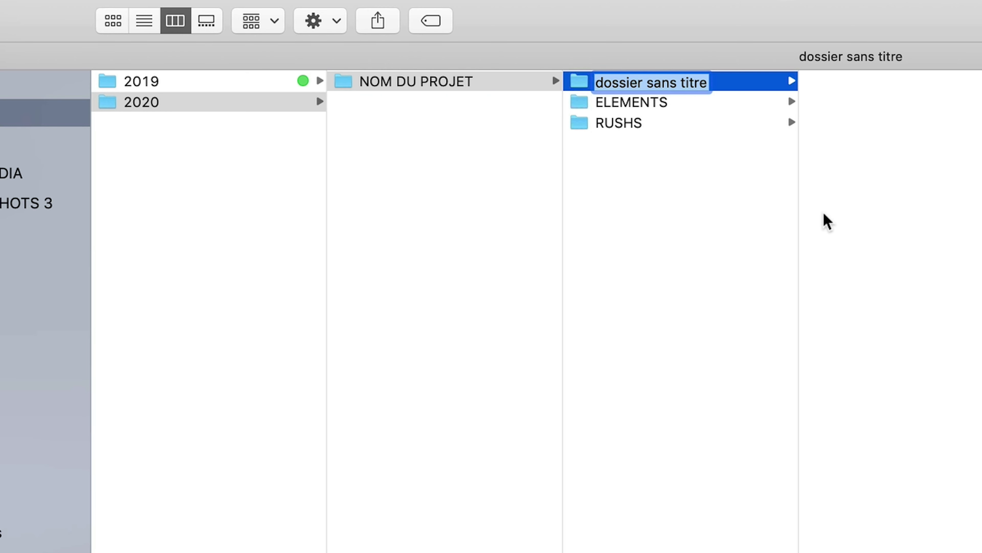
type("PROJETS")
key("Return")
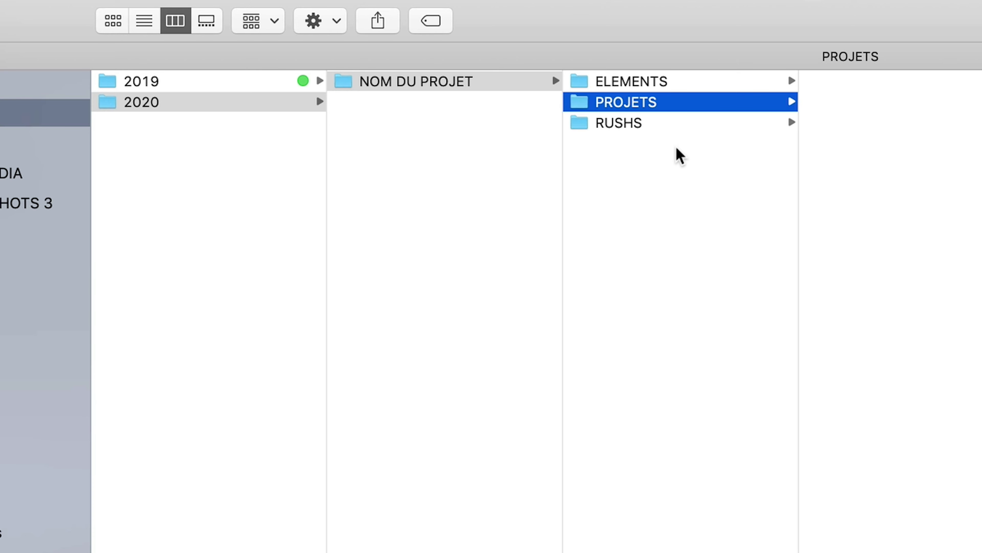
- Add an EXPORTS folder to NOM DU PROJET, then open ELEMENTS
left_click(669, 167)
right_click(657, 170)
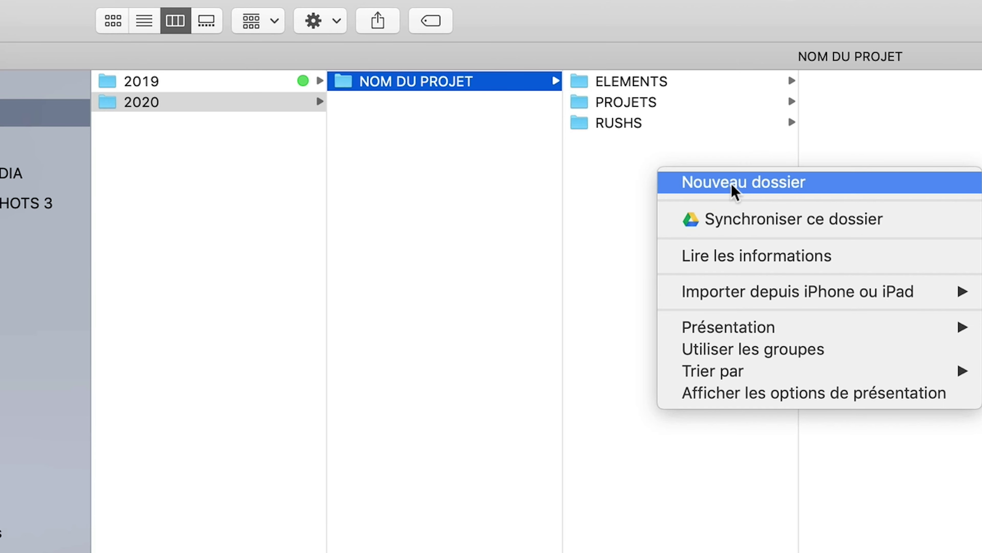
left_click(735, 187)
type("EXPORTS")
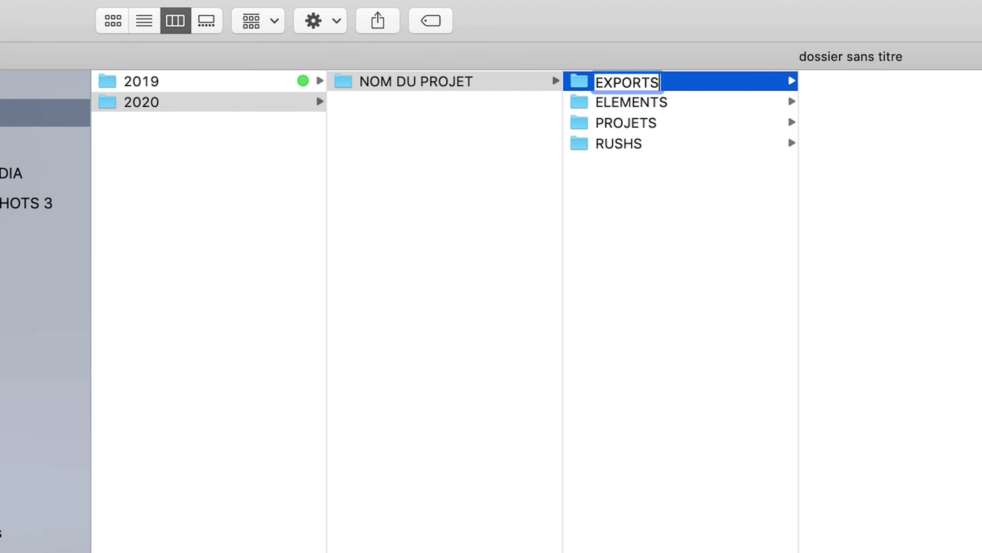
key("Return")
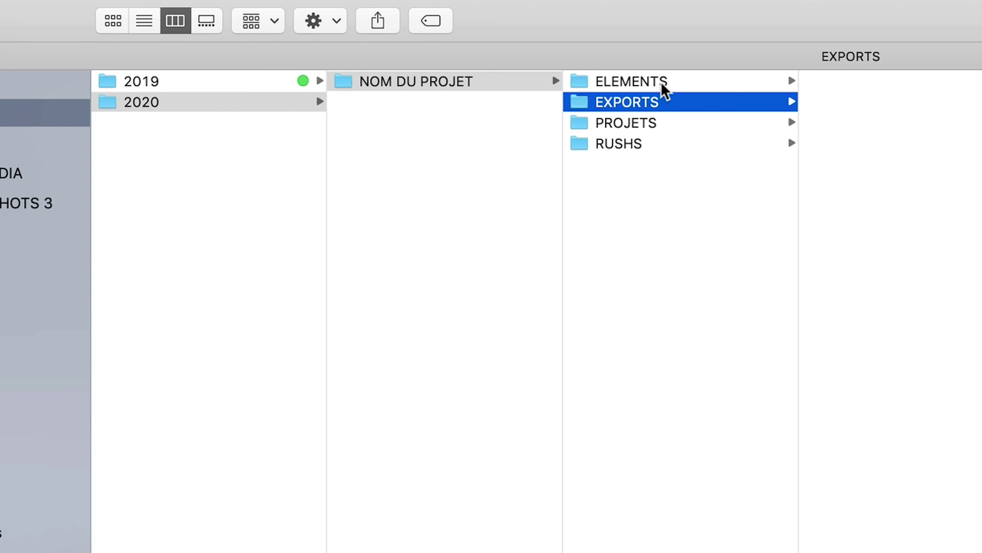
left_click(662, 82)
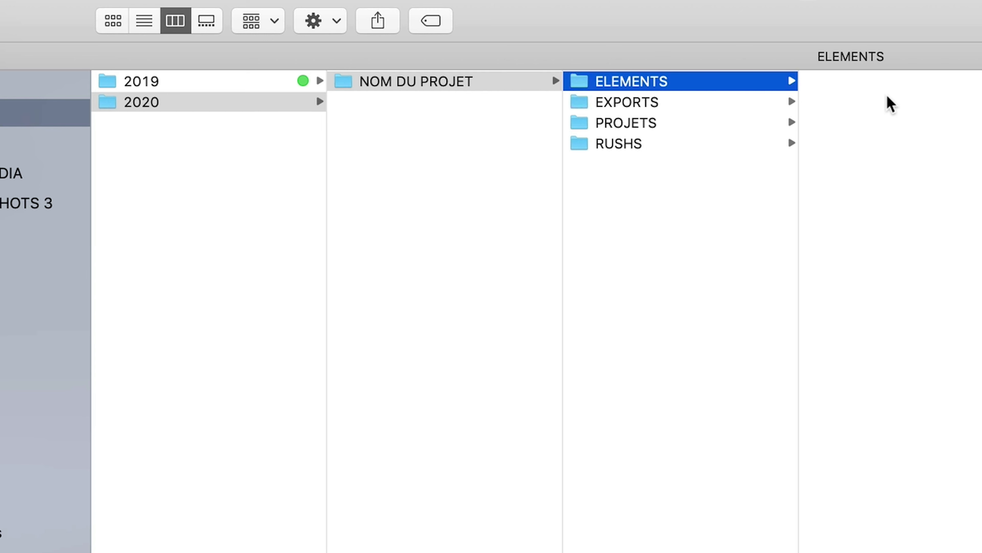
- Create an AUDIO folder inside ELEMENTS
right_click(859, 196)
left_click(959, 204)
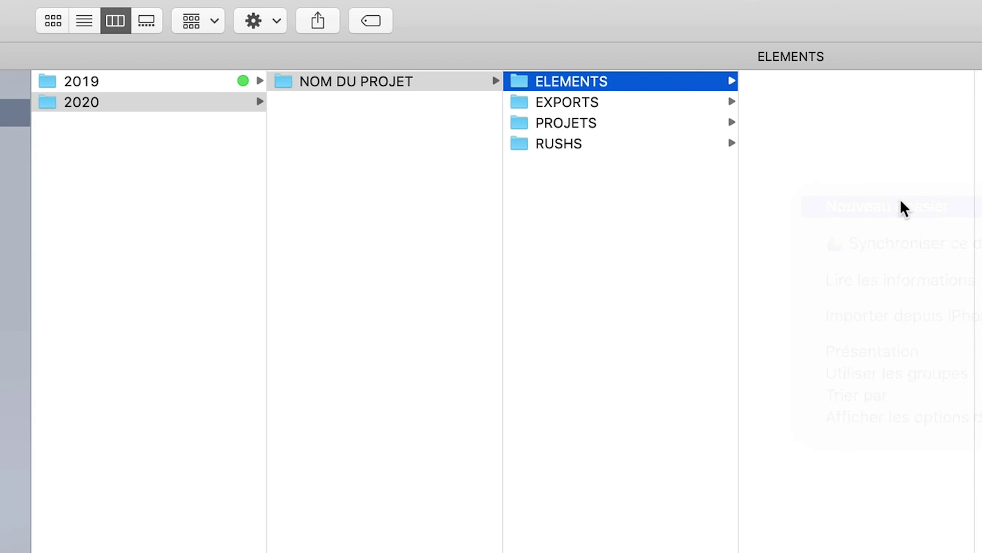
type("AUDIO")
key("Return")
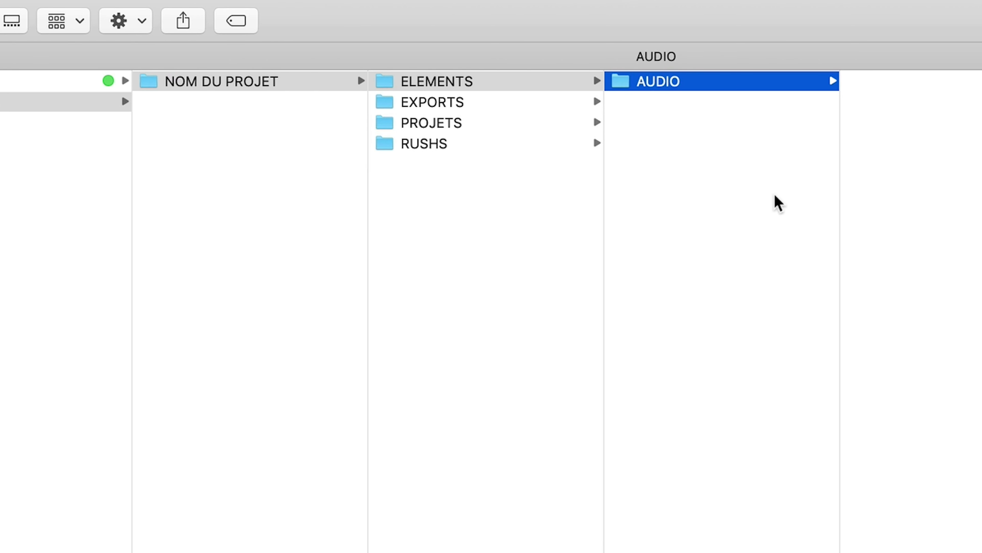
- Inside AUDIO, create MUSIQUES and VOIX OFF folders
right_click(647, 145)
left_click(684, 153)
type("MUSIQUES")
key("Return")
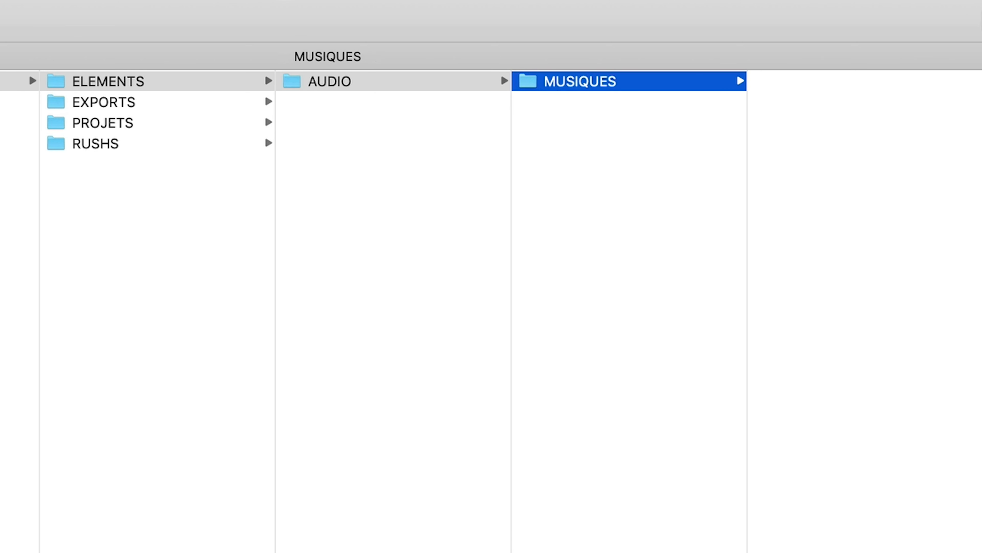
right_click(681, 182)
left_click(714, 199)
type("VOIX OFF")
key("Return")
- Add BRUITAGES and PRISE DE SON folders to AUDIO
right_click(663, 245)
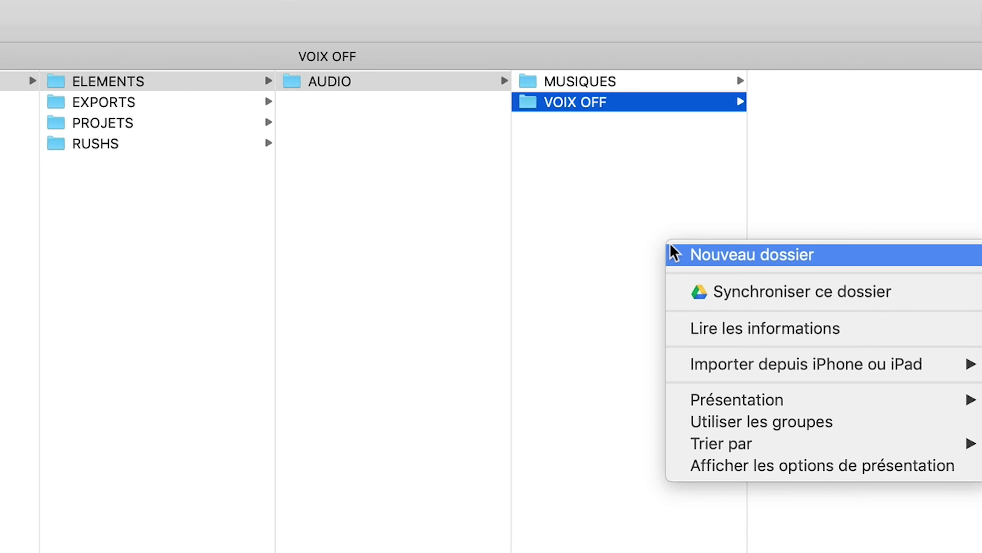
left_click(708, 252)
type("BRUITAGES")
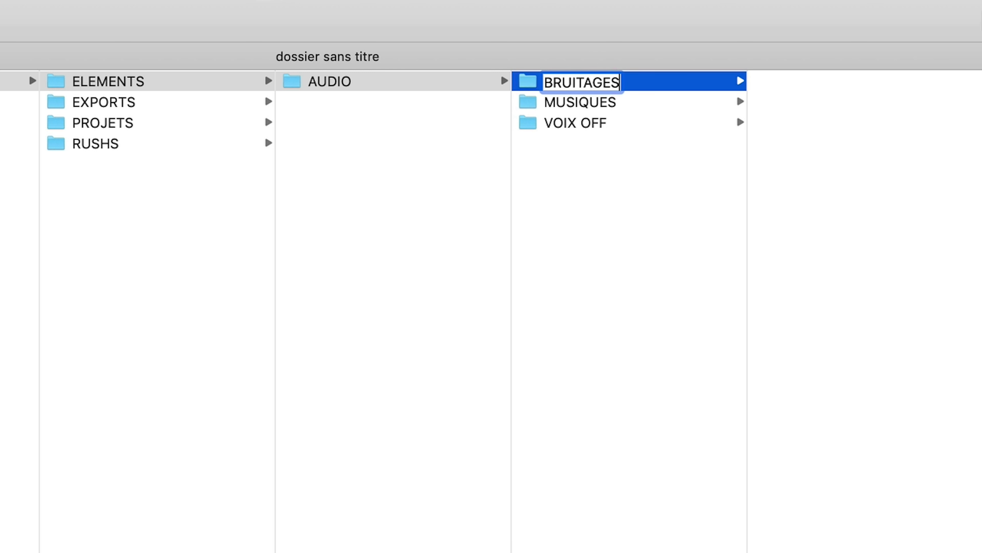
key("Return")
right_click(610, 232)
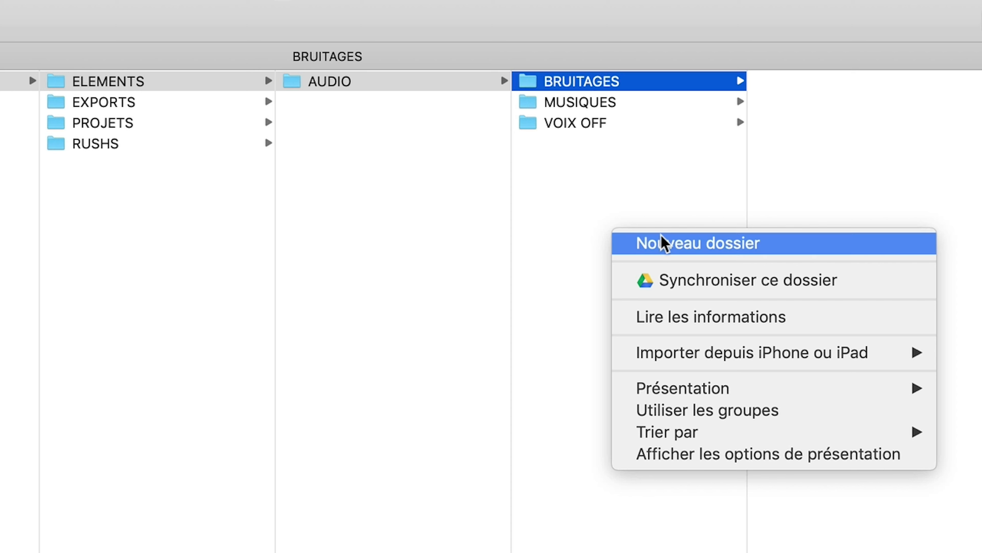
left_click(660, 242)
type("PRISE DE")
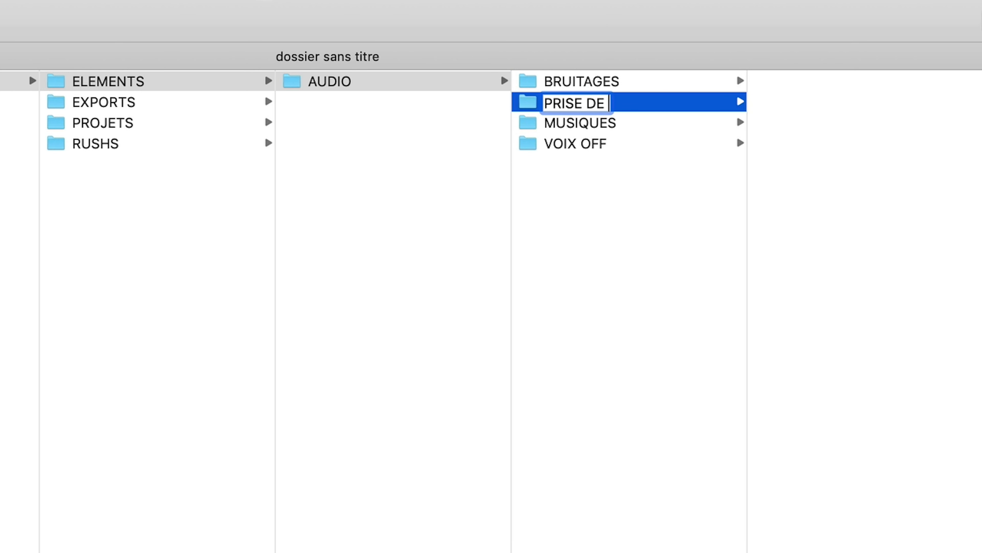
type(" SON")
key("Return")
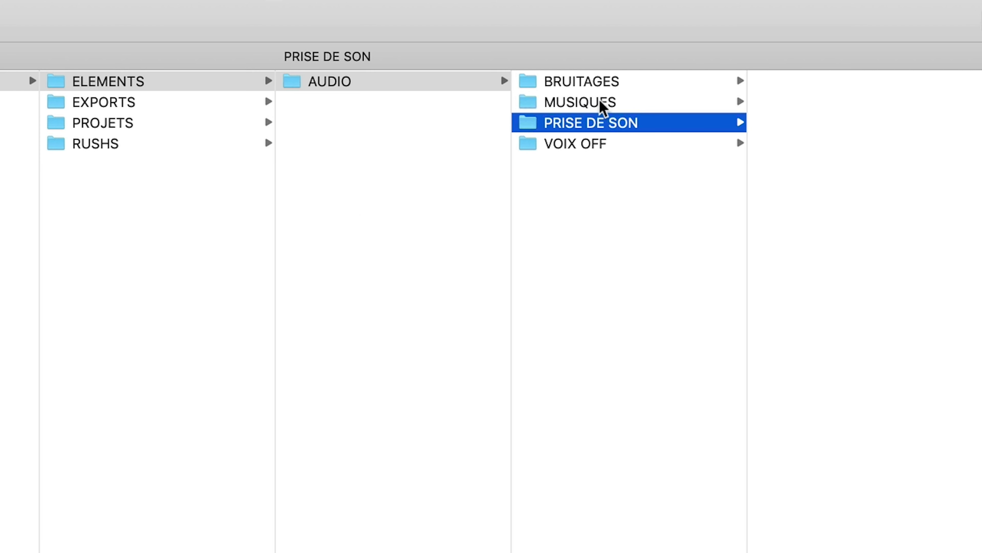
- Back in ELEMENTS, create an IMAGE folder
left_click(338, 149)
right_click(368, 157)
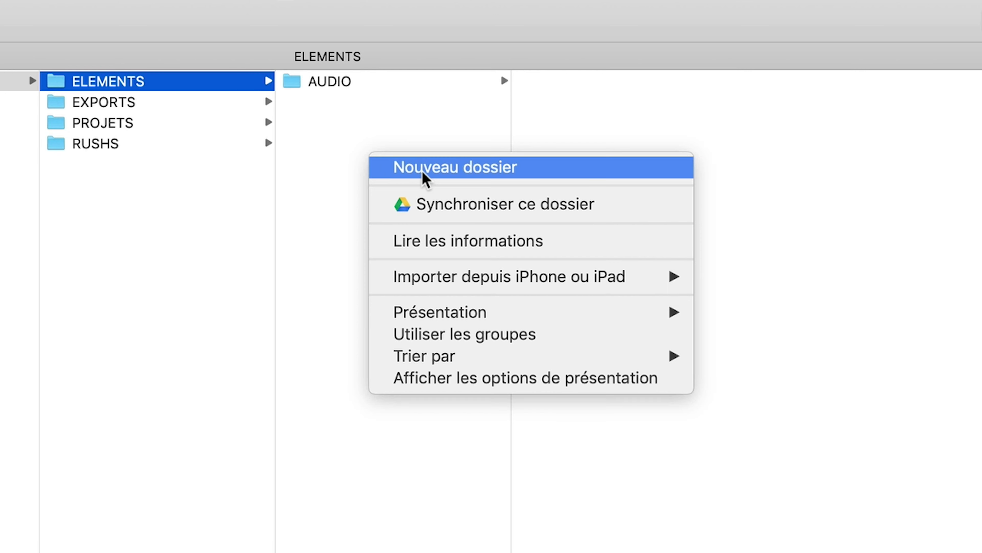
left_click(432, 166)
type("IMAGE")
key("Return")
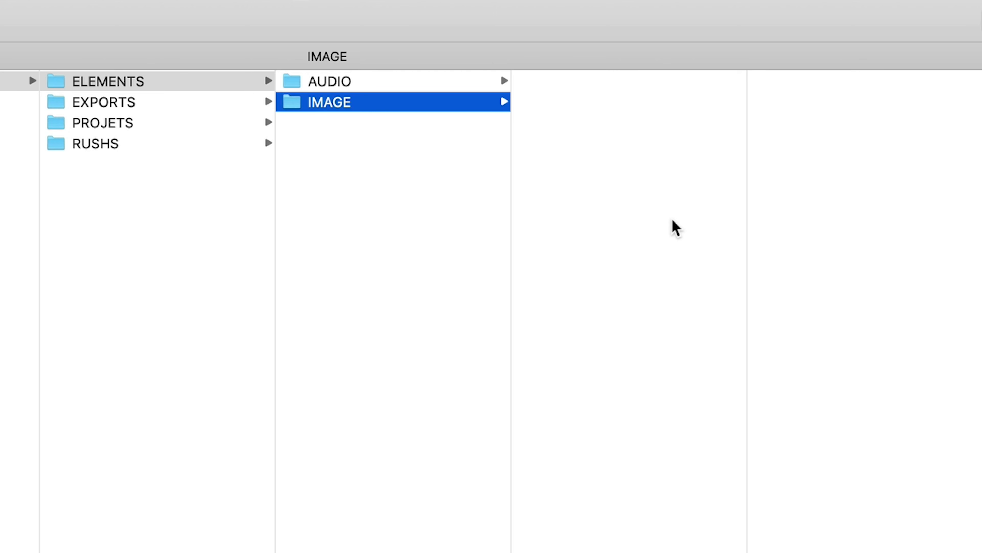
- Add VIDEO and FX folders to ELEMENTS, the second via Shift+Cmd+N
right_click(331, 180)
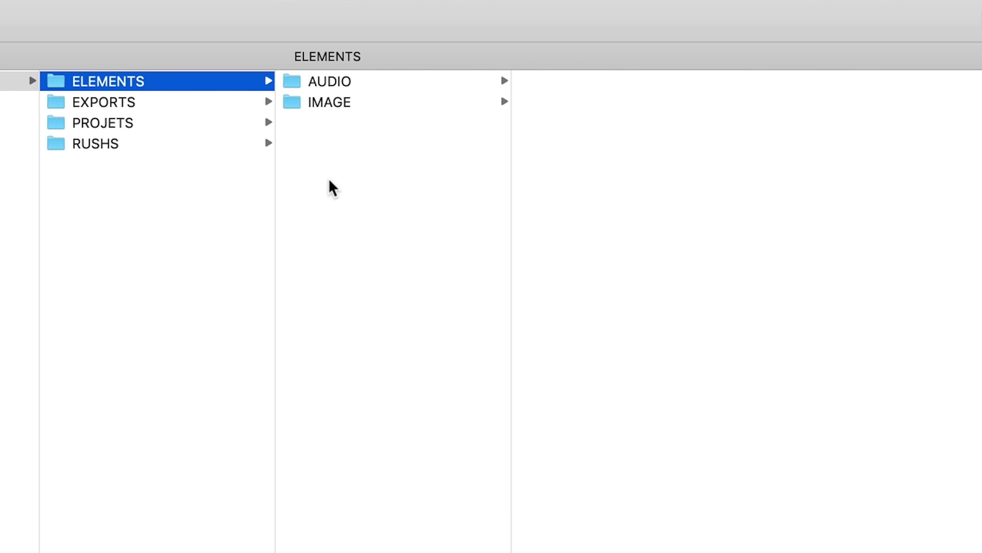
left_click(380, 189)
type("V")
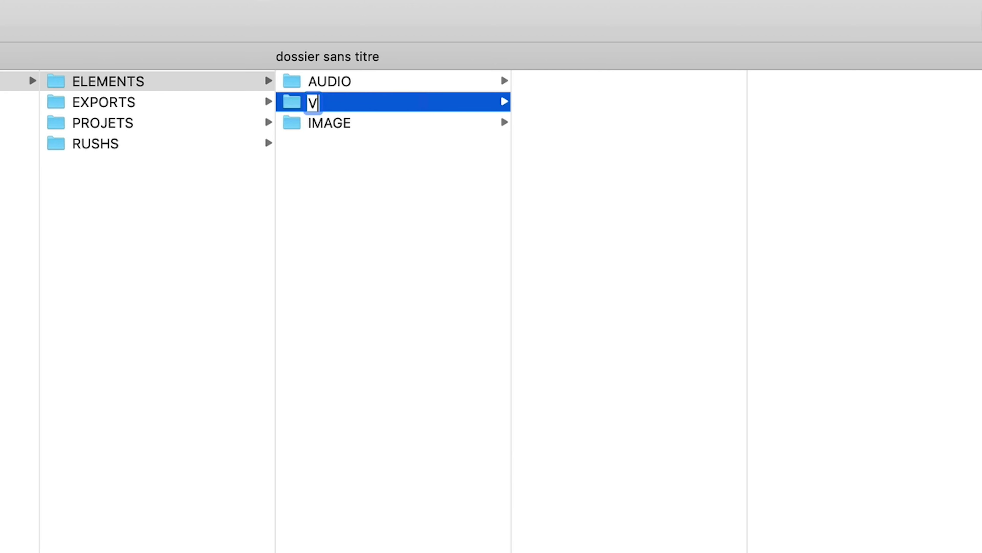
type("IDEO")
key("Return")
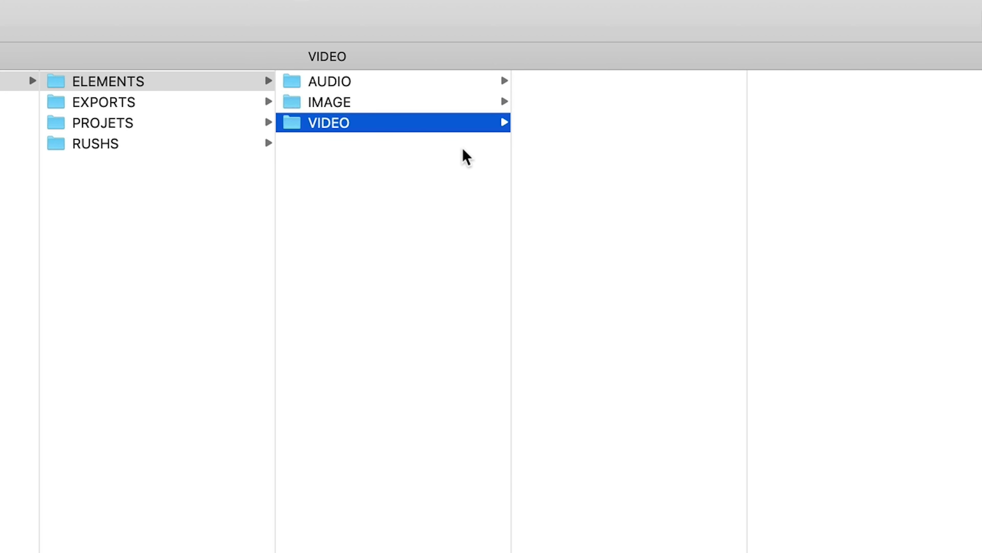
key("super+shift+n")
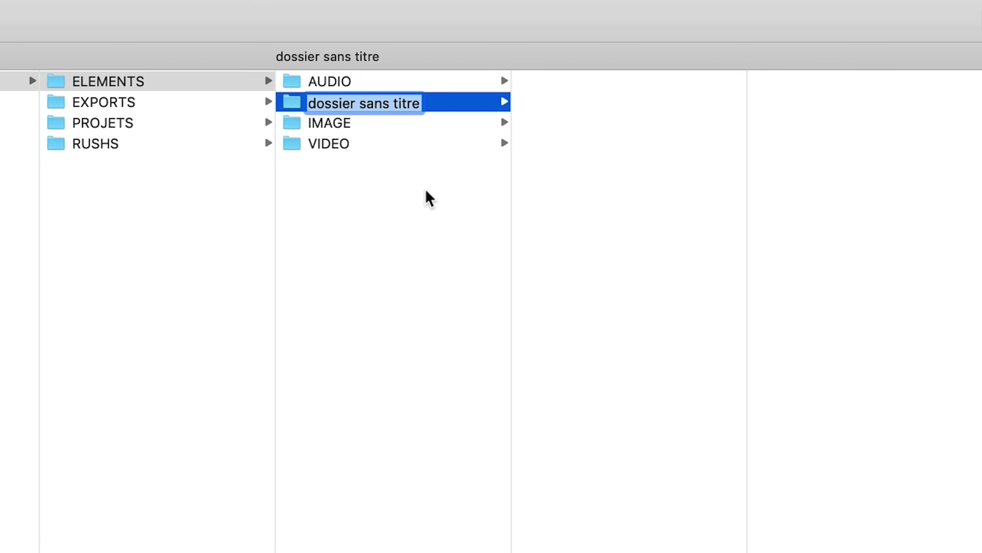
type("FX")
key("Return")
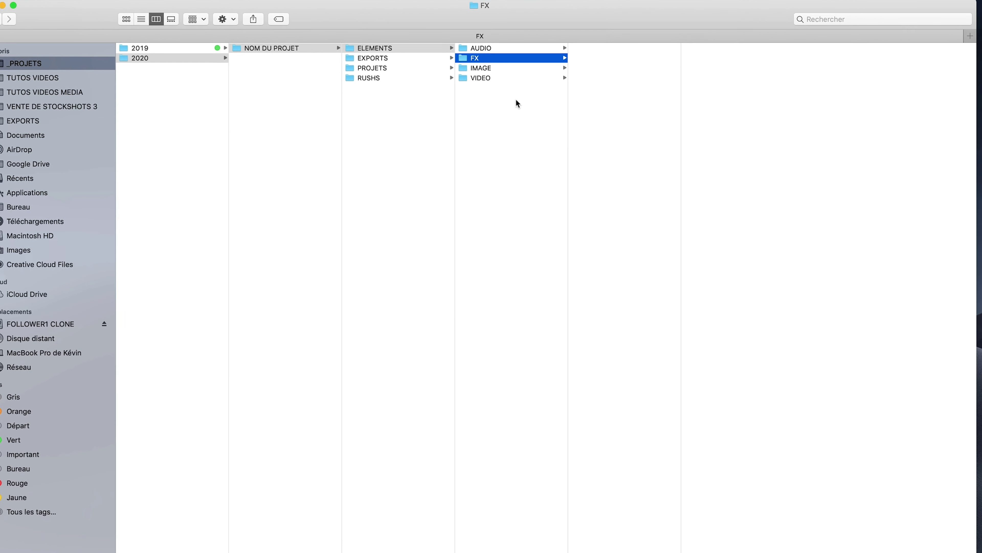
key("Left")
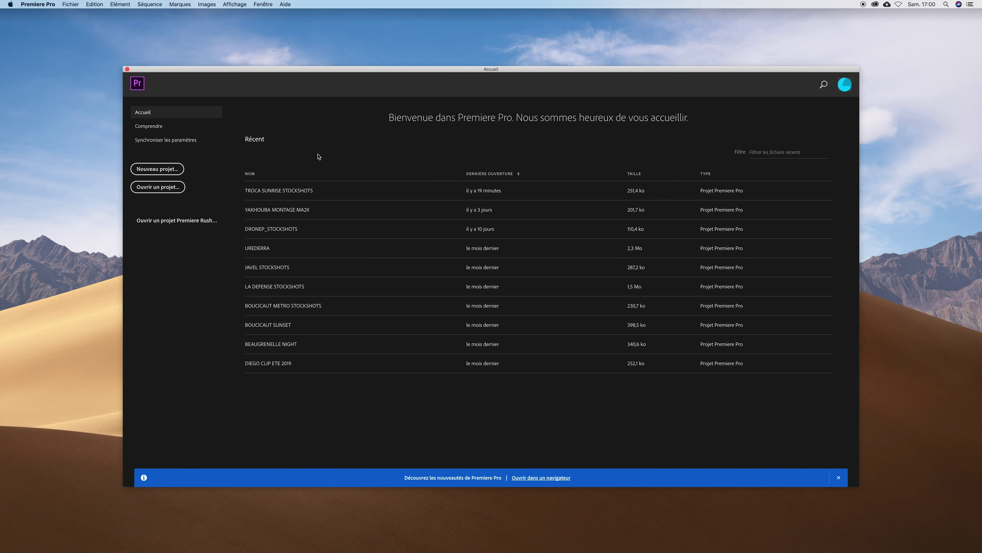
- Start a new project named TUTO PREMIERE 2019, saved in TUTOS VIDEOS/MONTAGE
left_click(161, 171)
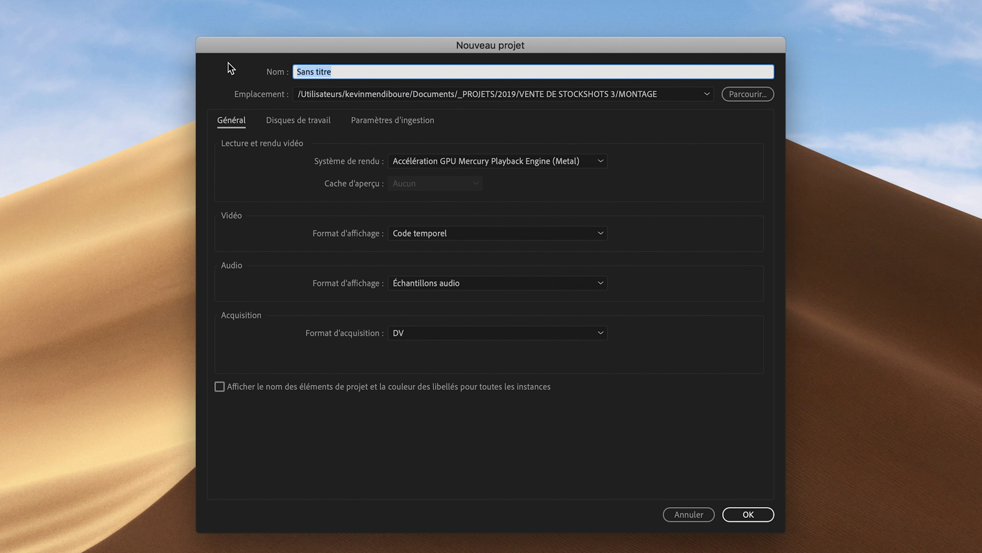
type("TUTO PREMIERE")
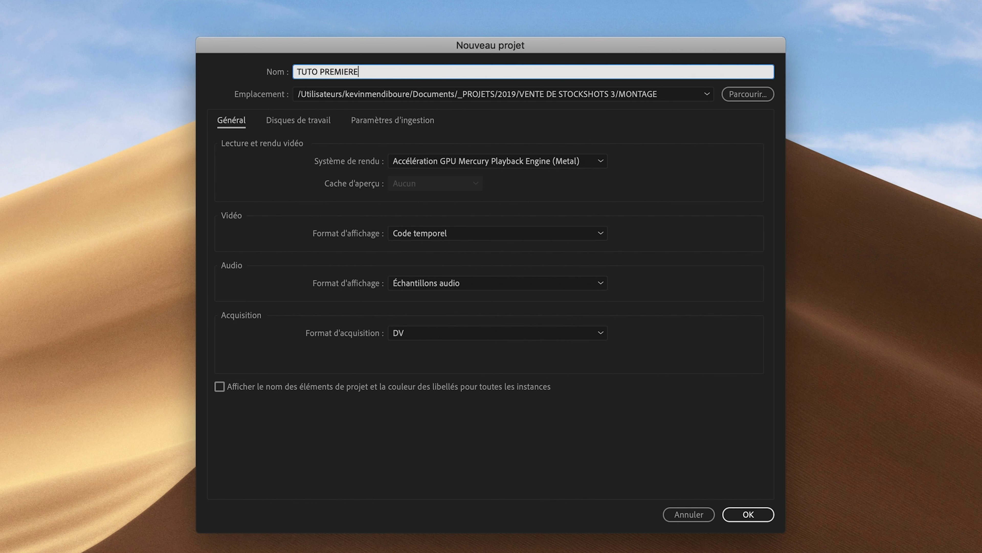
type(" 2019")
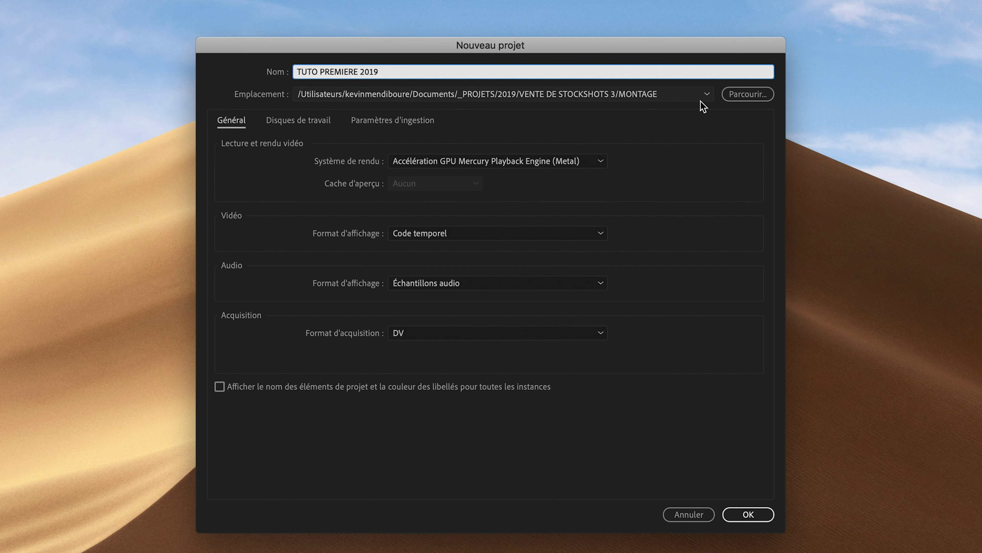
left_click(741, 95)
left_click(520, 17)
left_click(565, 33)
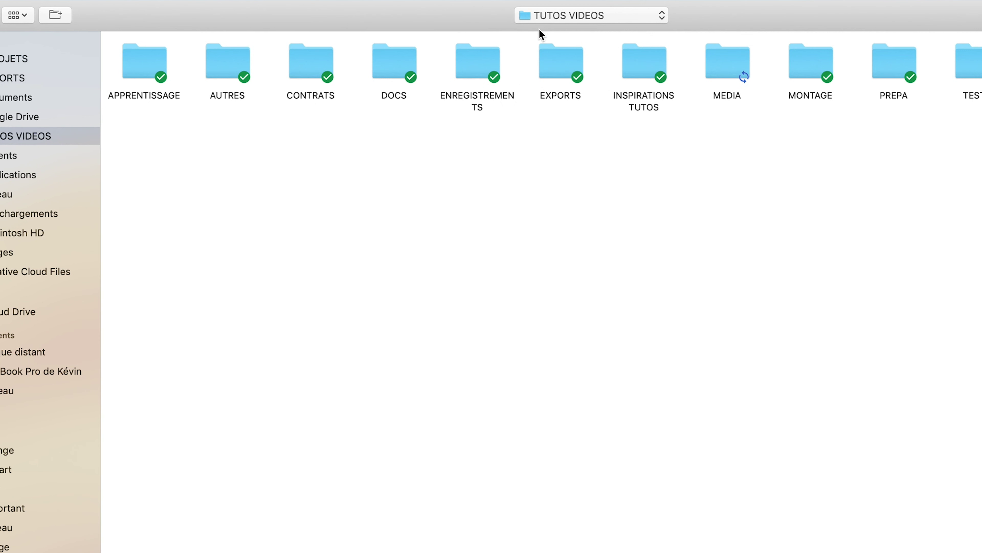
double_click(816, 64)
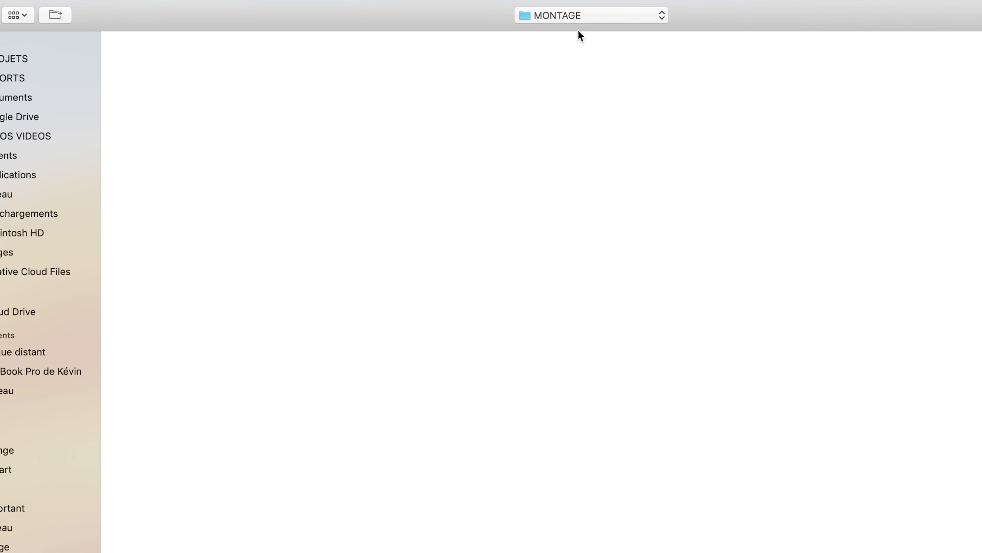
key("Return")
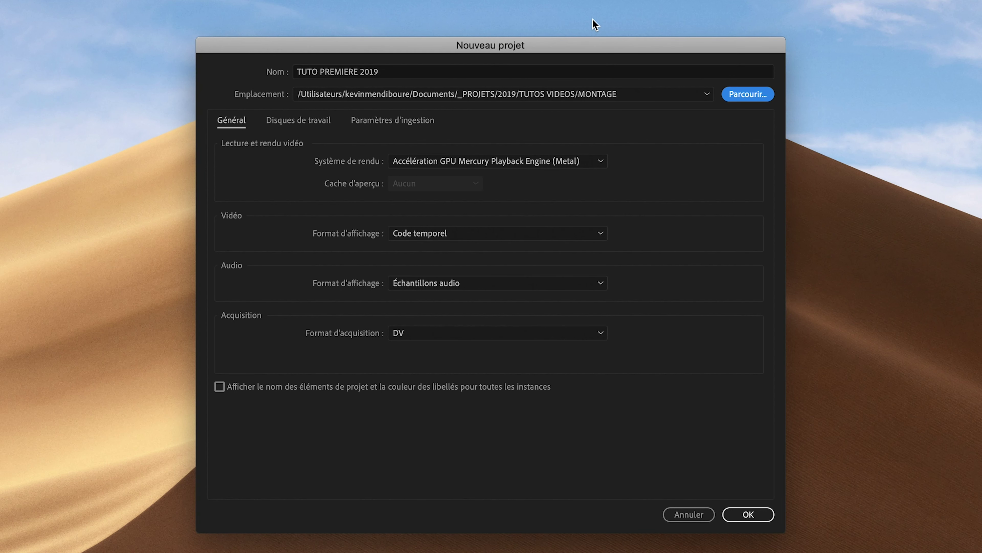
left_click(293, 123)
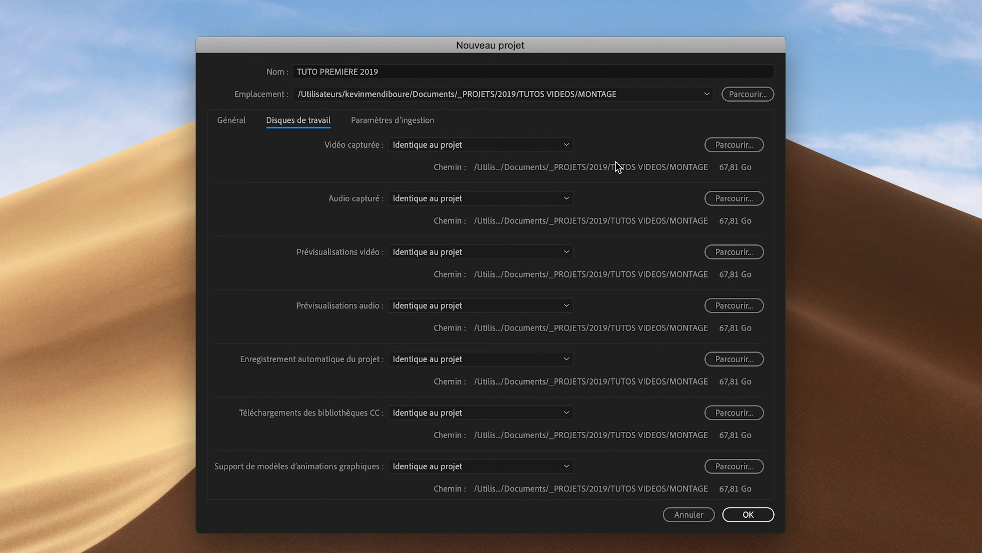
- Keep captured video at Identique au projet and check the ingest settings are off
left_click(567, 144)
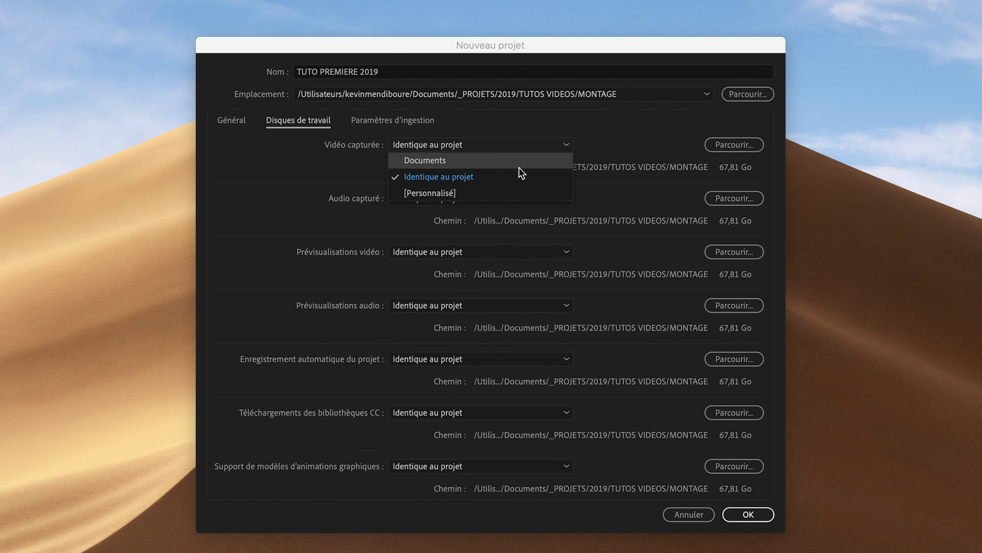
left_click(600, 147)
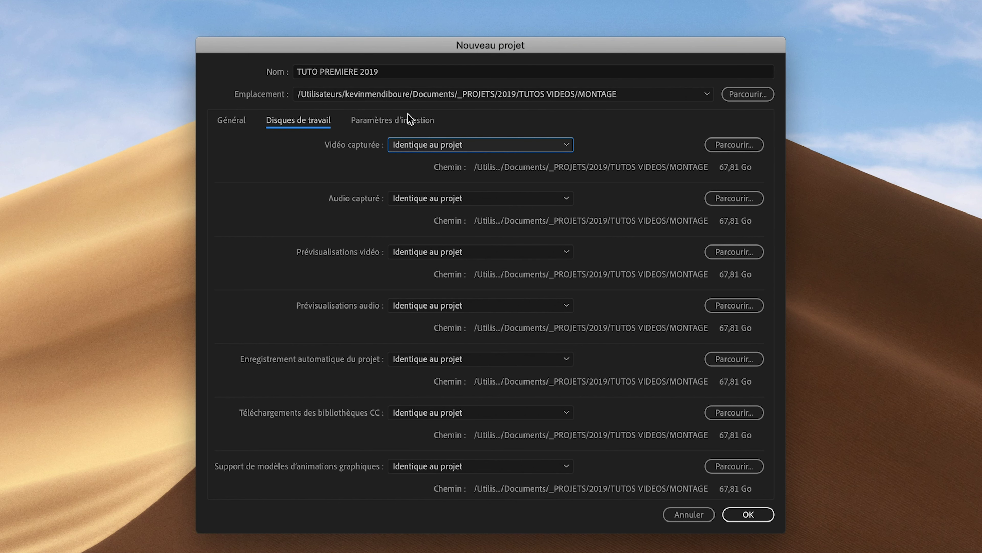
left_click(380, 122)
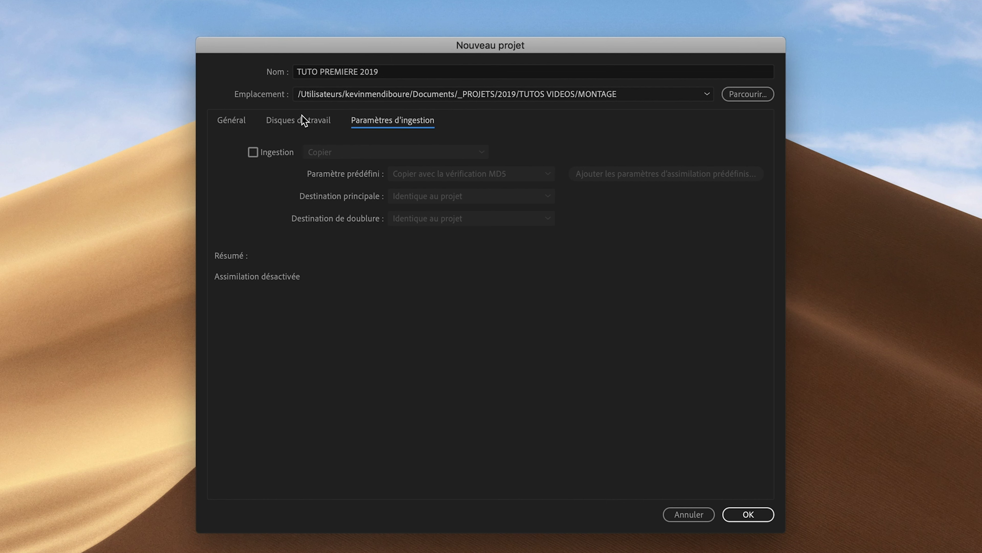
- Recheck the Général and Disques de travail settings, then create the TUTO PREMIERE 2019 project
left_click(232, 118)
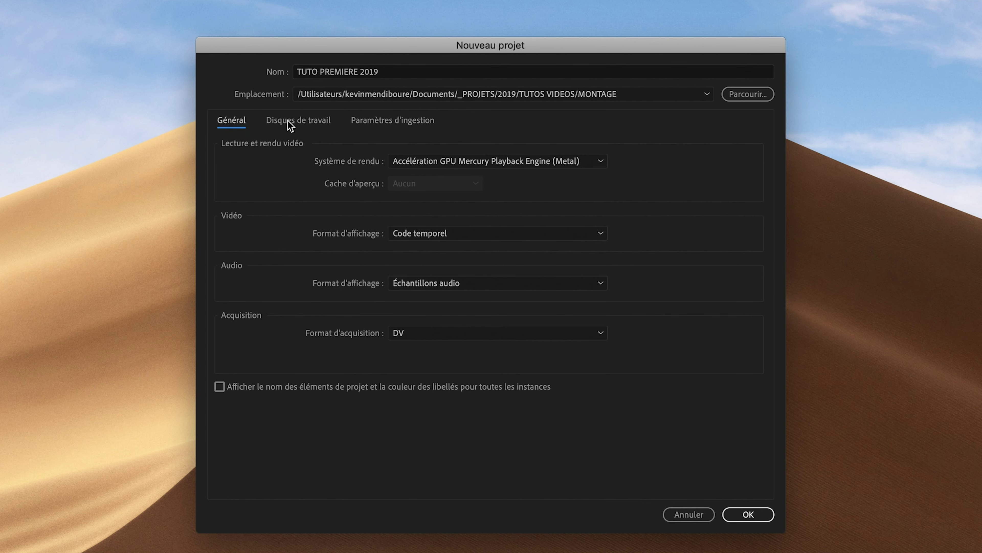
left_click(300, 120)
left_click(749, 515)
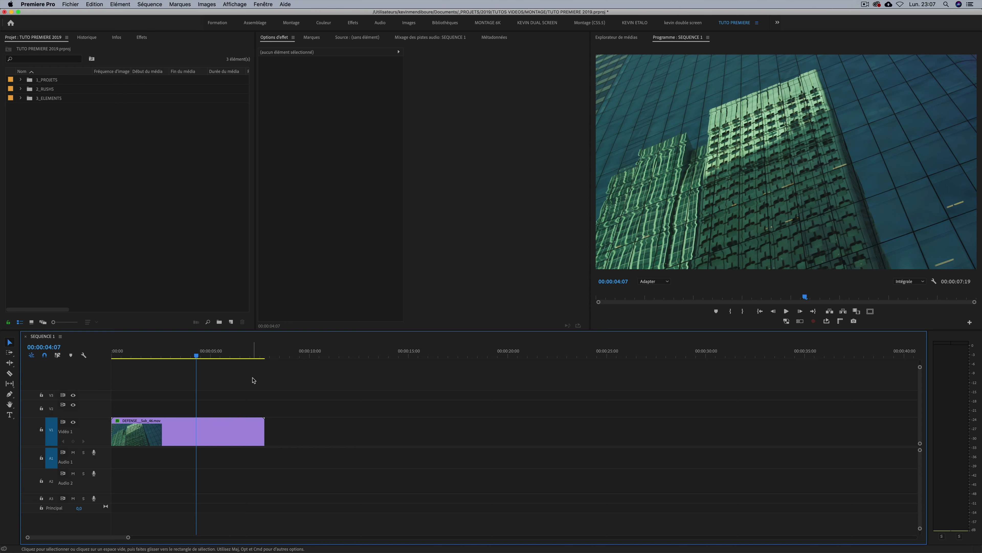
key("Left")
key("Left")
key("Left")
key("Left")
key("Right")
key("Right")
key("Right")
key("Right")
key("Right")
key("Right")
key("Left")
key("Left")
key("Left")
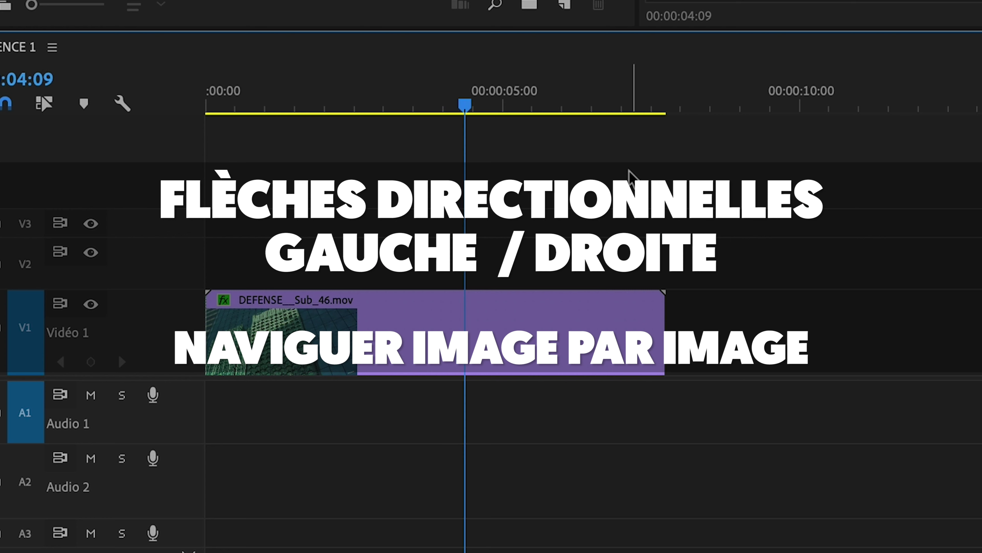
key("Left")
key("Left")
key("Left")
key("Left")
key("Left")
key("Left")
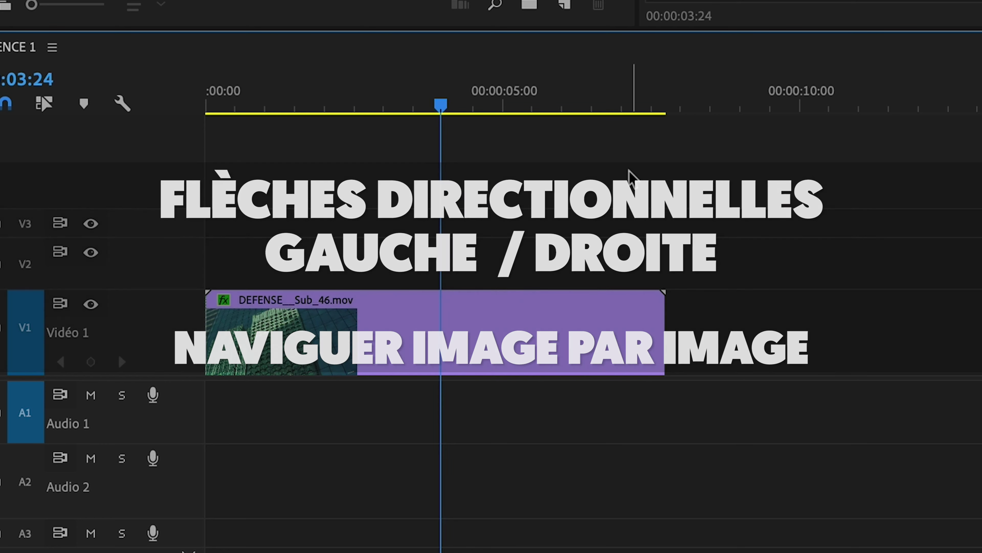
key("Right")
key("Right")
key("Right")
key("Right")
key("Right")
key("Right")
key("Left")
key("Left")
key("Left")
key("Left")
key("Left")
key("Left")
key("Left")
key("Right")
key("Right")
key("Right")
key("Right")
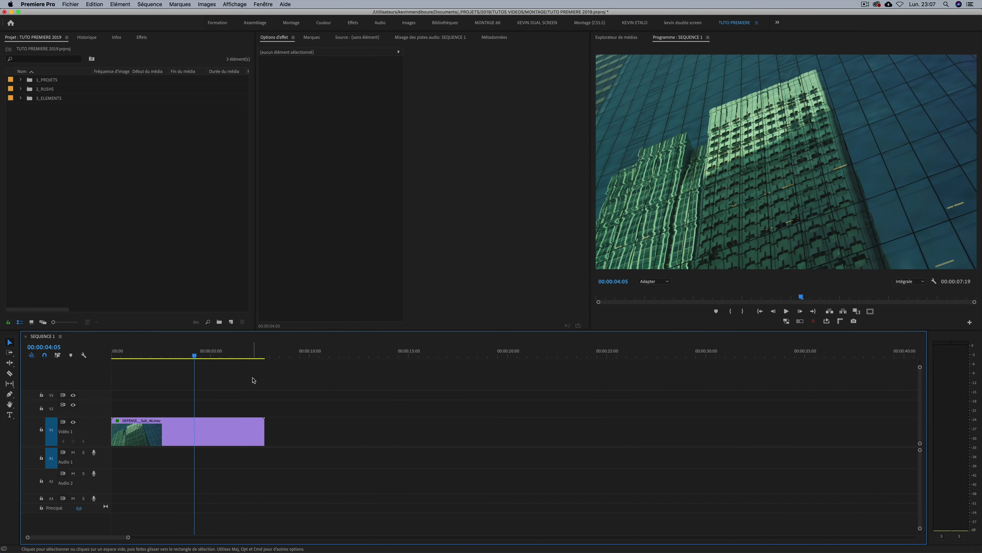
key("plus")
key("plus")
key("plus")
key("plus")
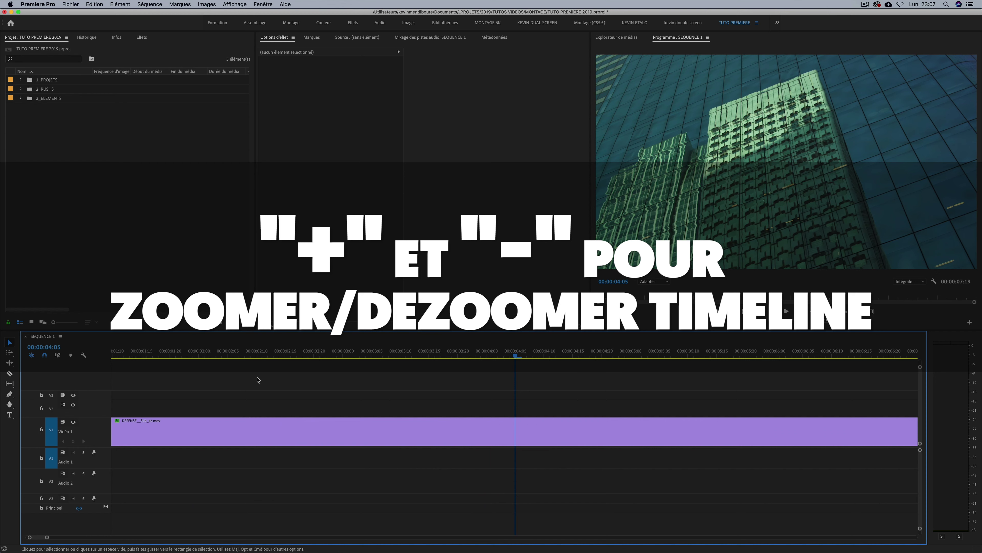
key("minus")
key("minus")
key("plus")
key("plus")
key("plus")
key("minus")
key("minus")
key("minus")
key("plus")
key("plus")
key("minus")
key("plus")
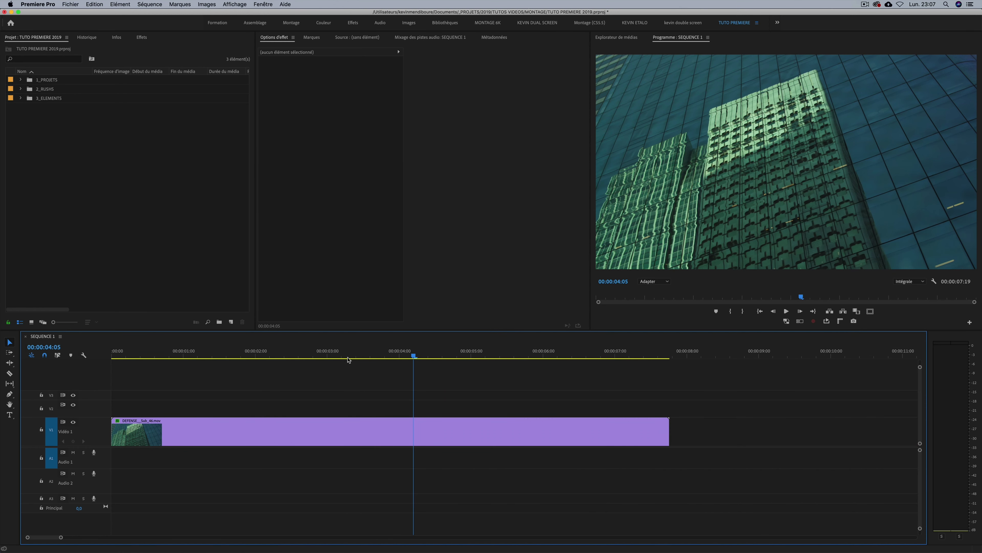
key("minus")
key("plus")
key("minus")
- Confirm the DEFENSE clip ends at 00:00:07:19, then park the playhead at 00:00:05:01
left_click(336, 353)
left_click_drag(356, 355, 391, 354)
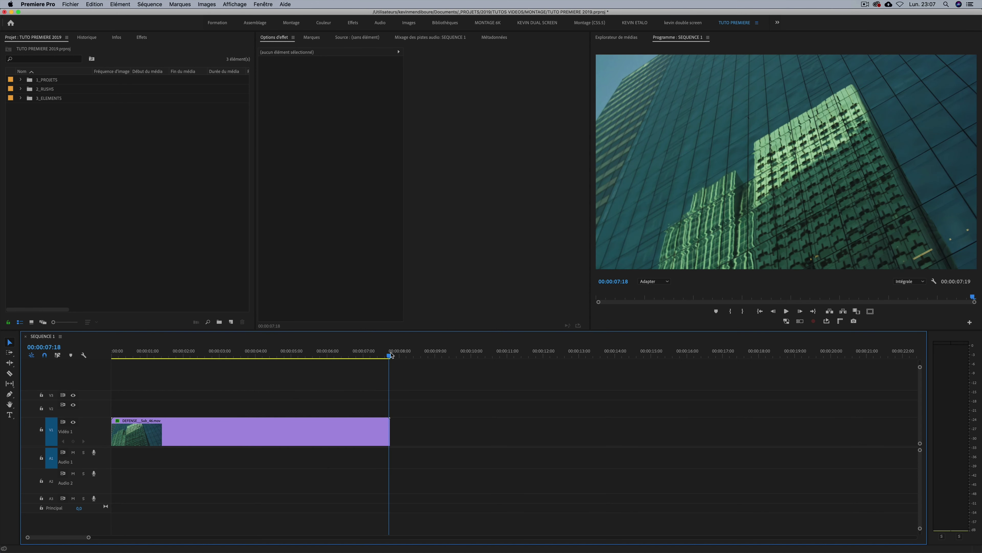
key("minus")
key("minus")
key("minus")
key("minus")
key("minus")
key("equal")
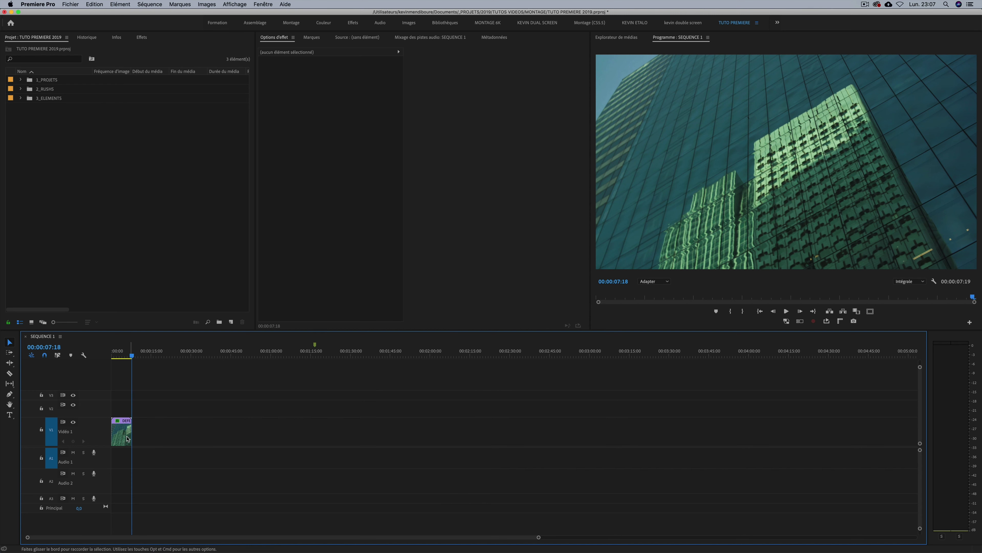
key("equal")
key("equal")
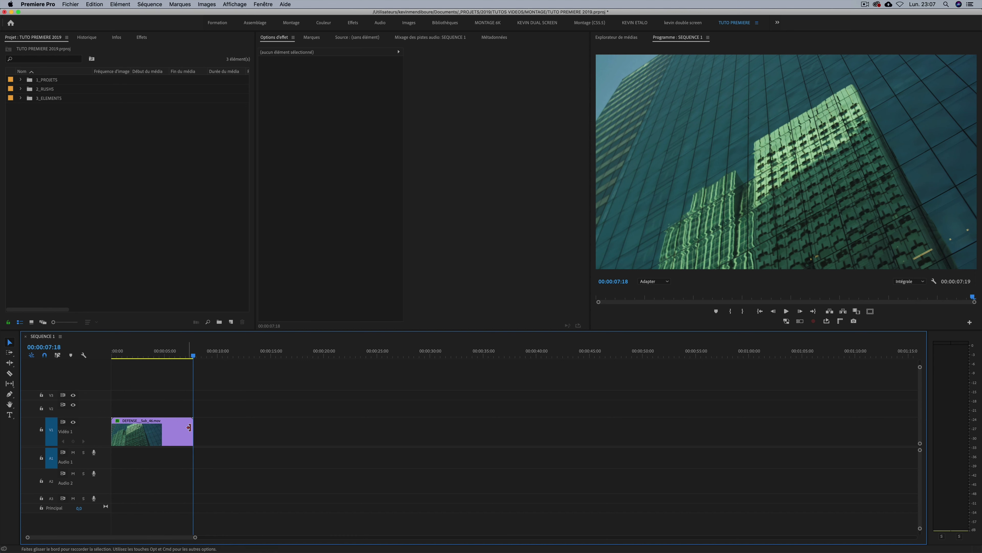
key("equal")
key("equal")
key("equal")
key("Right")
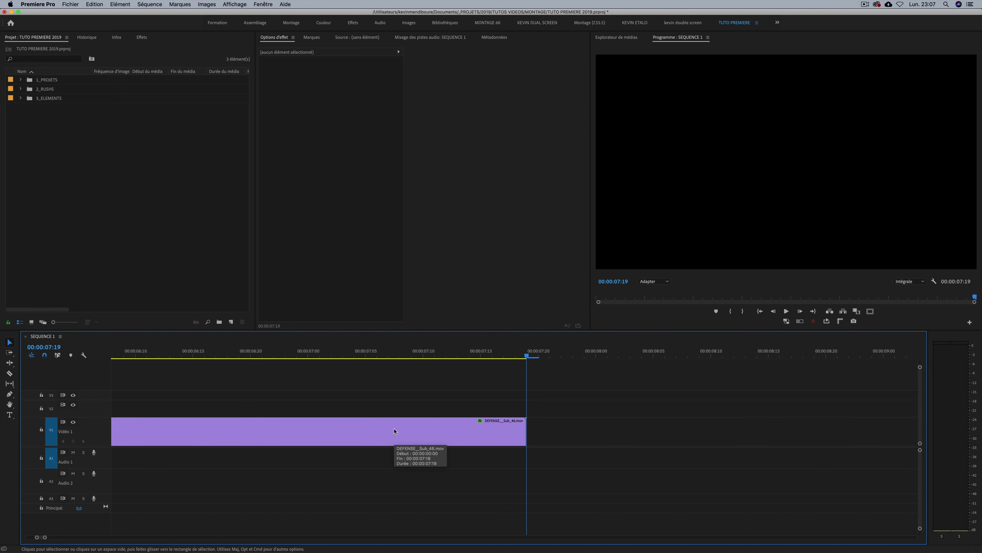
key("minus")
key("minus")
key("minus")
left_click(157, 352)
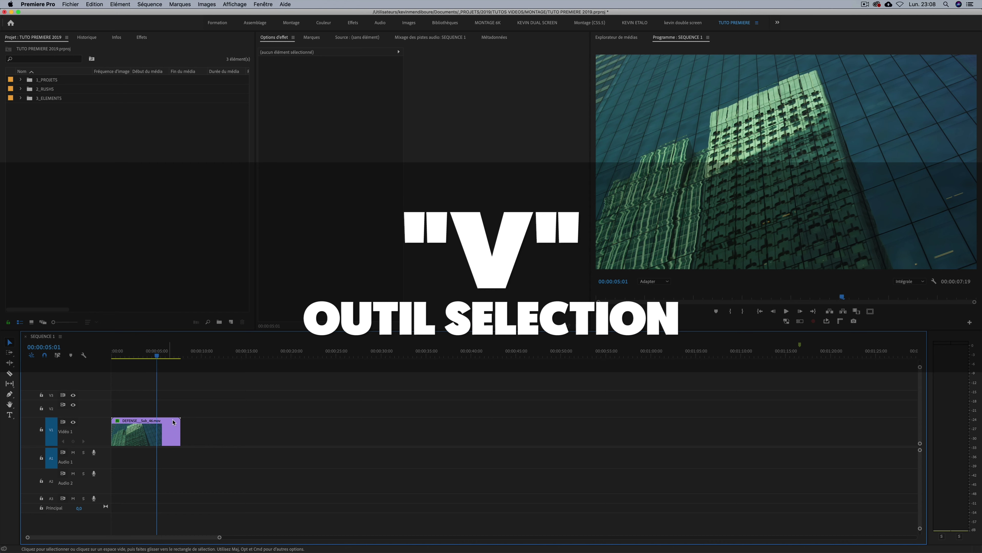
- Shift the DEFENSE clip later on Video 1, deselect it and activate the Razor tool
mouse_move(167, 427)
left_mouse_down()
mouse_move(343, 432)
mouse_move(204, 425)
left_mouse_up()
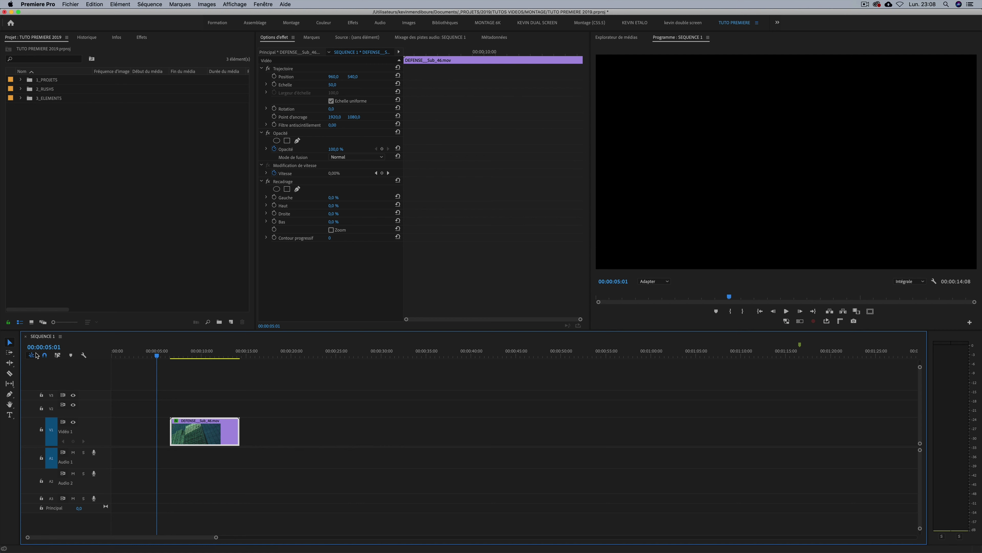
left_click(10, 352)
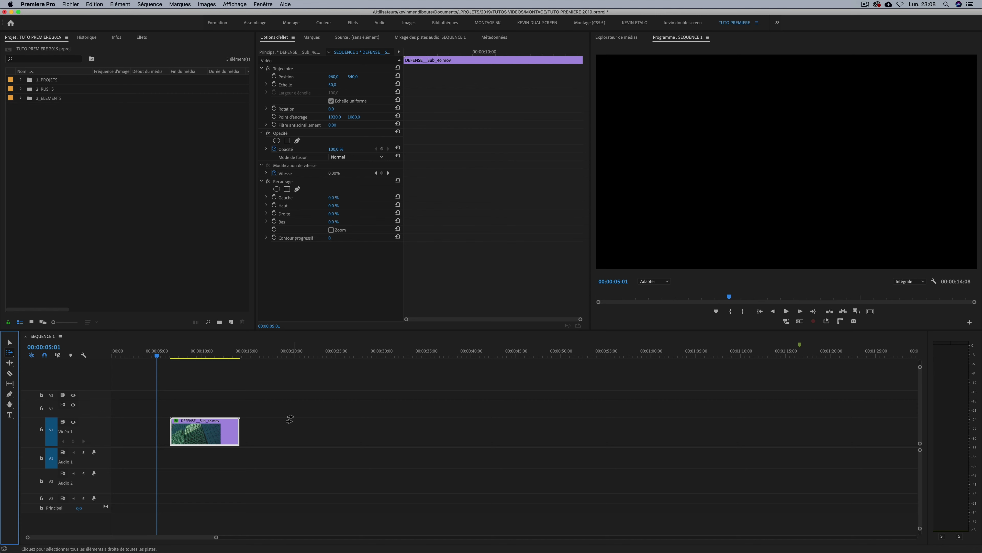
key("v")
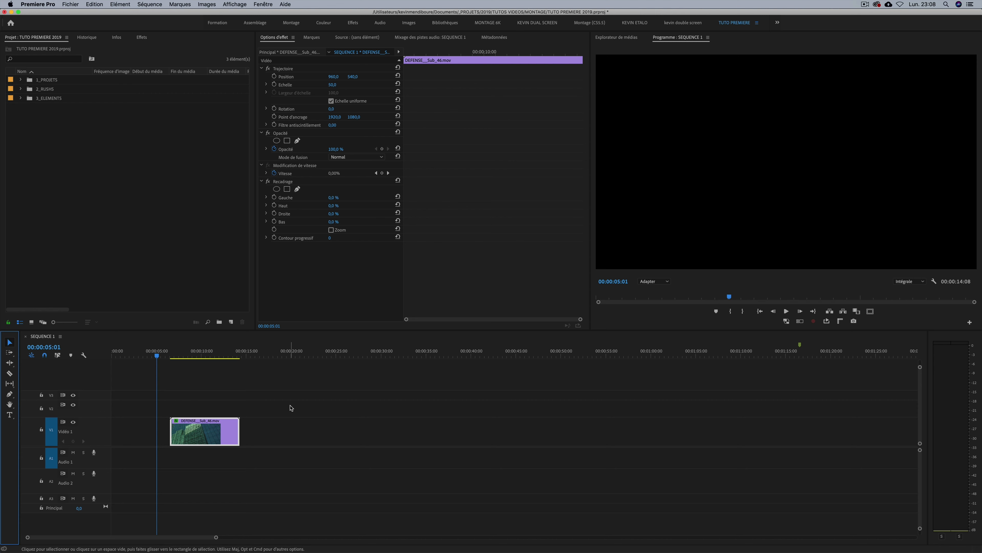
left_click(209, 408)
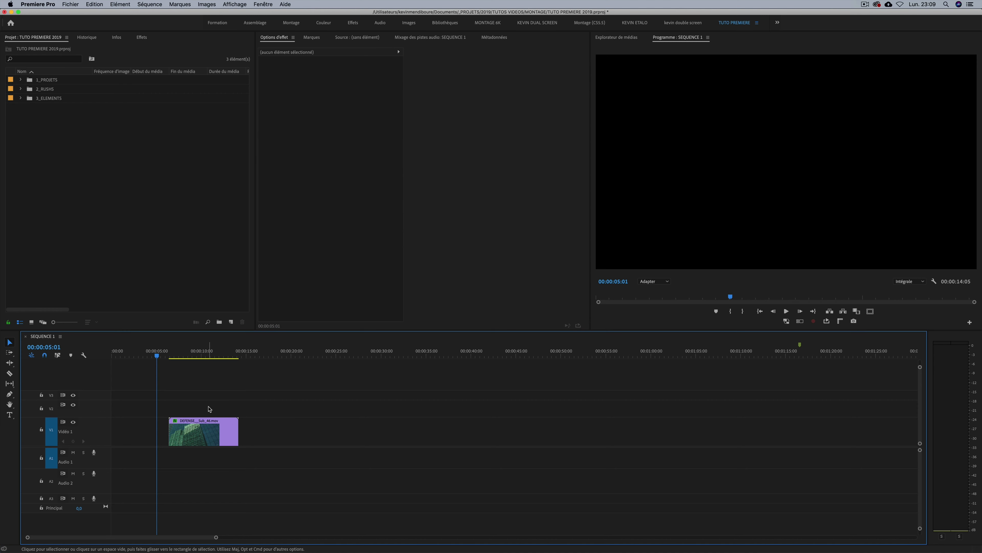
key("c")
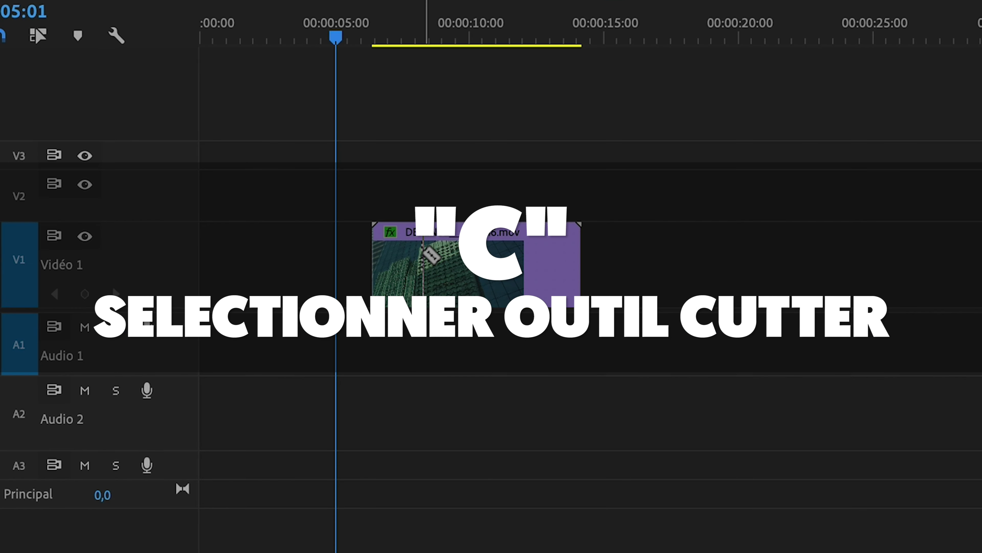
- Slice the V1 clip at two more points, move the last piece right, and select the third piece
left_click(470, 259)
left_click(509, 259)
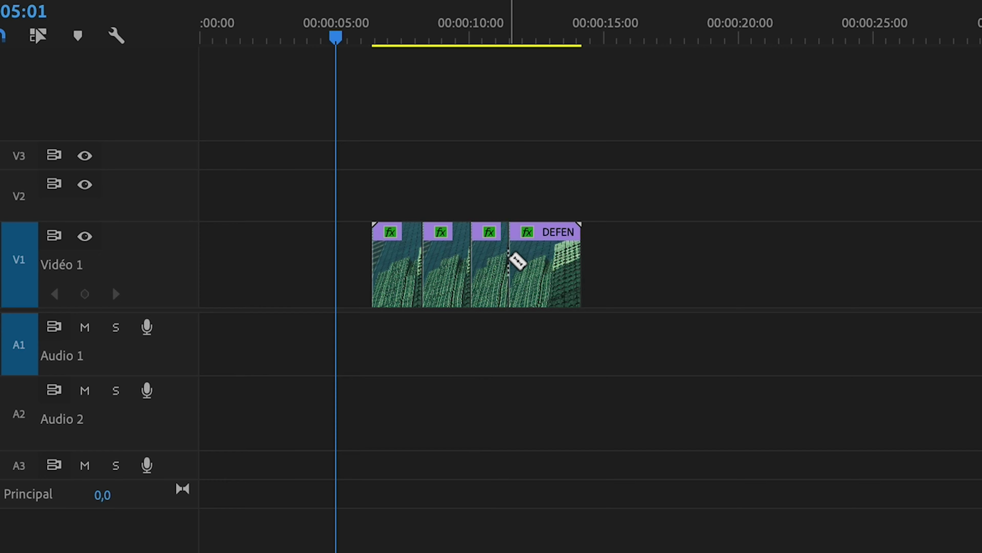
key("v")
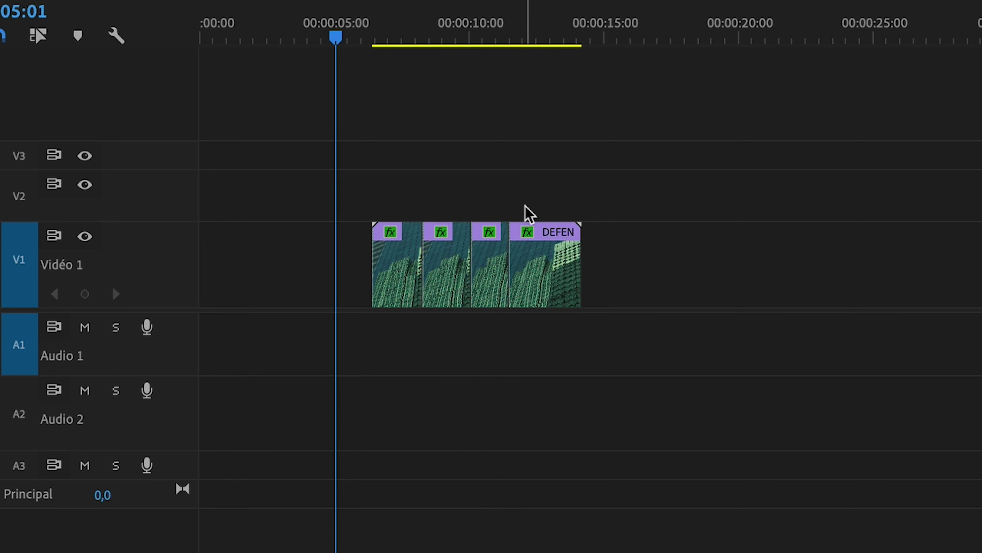
left_click_drag(528, 235, 586, 235)
left_click(493, 248)
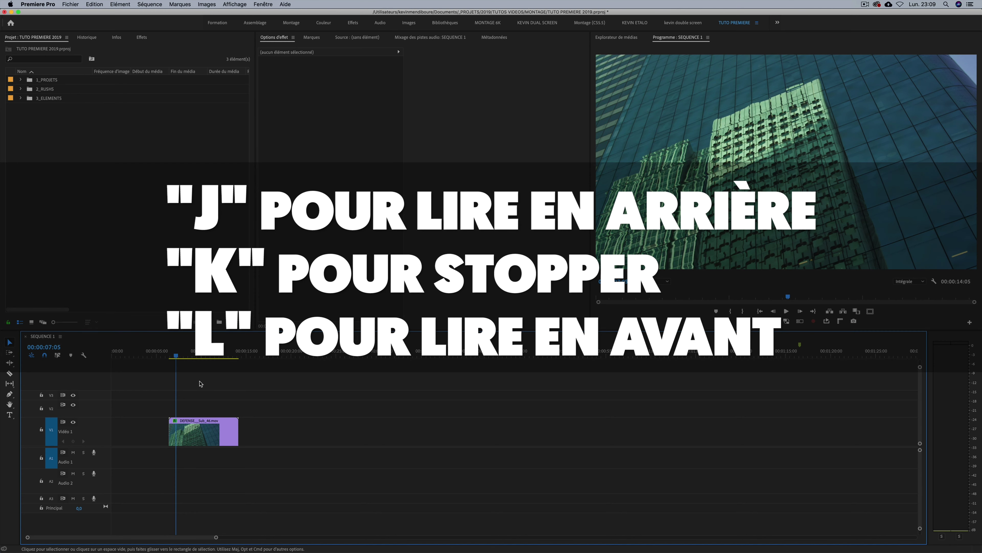
key("l")
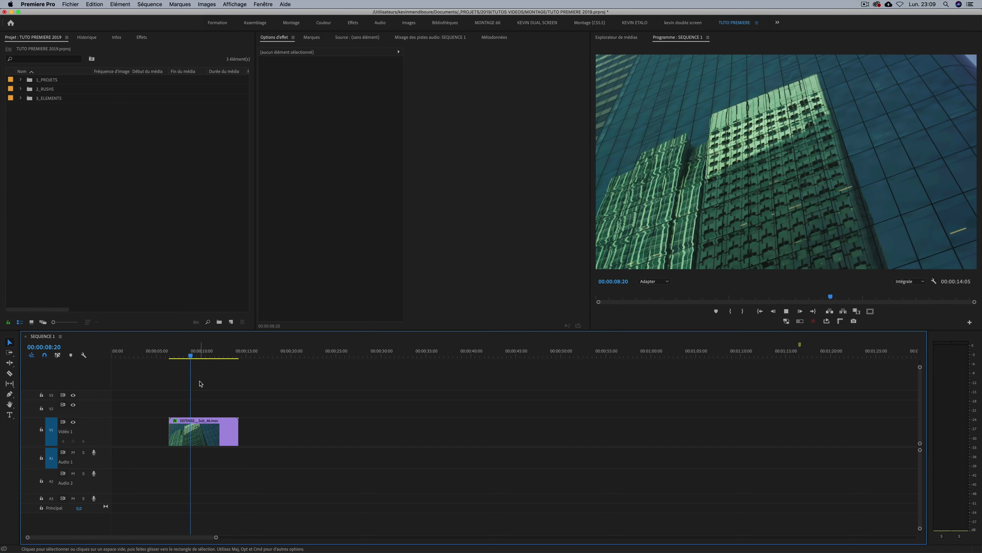
key("k")
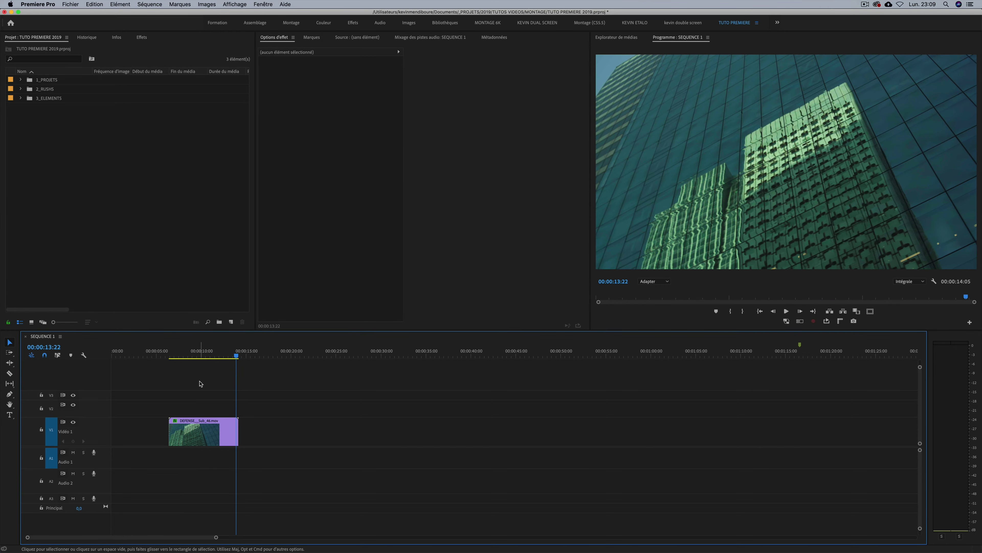
key("j")
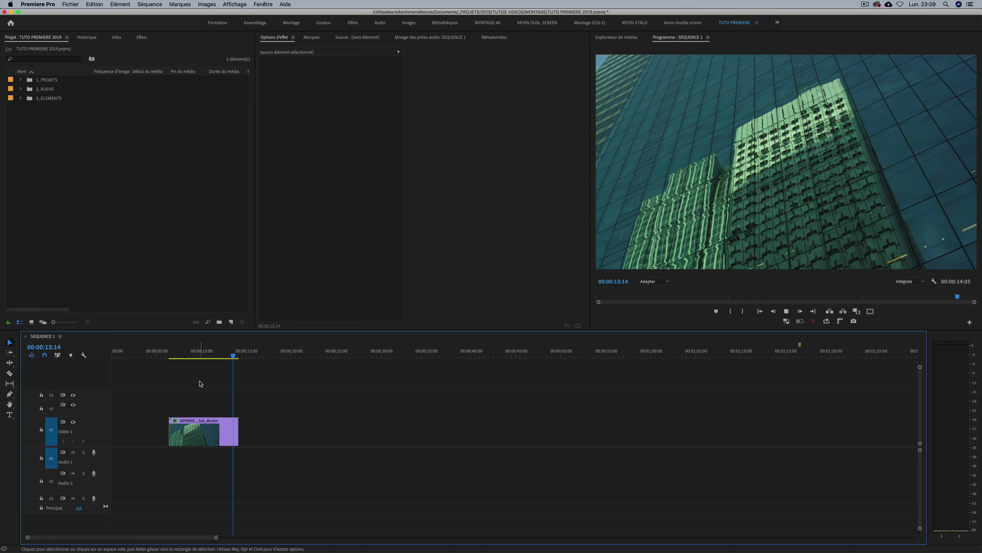
key("j")
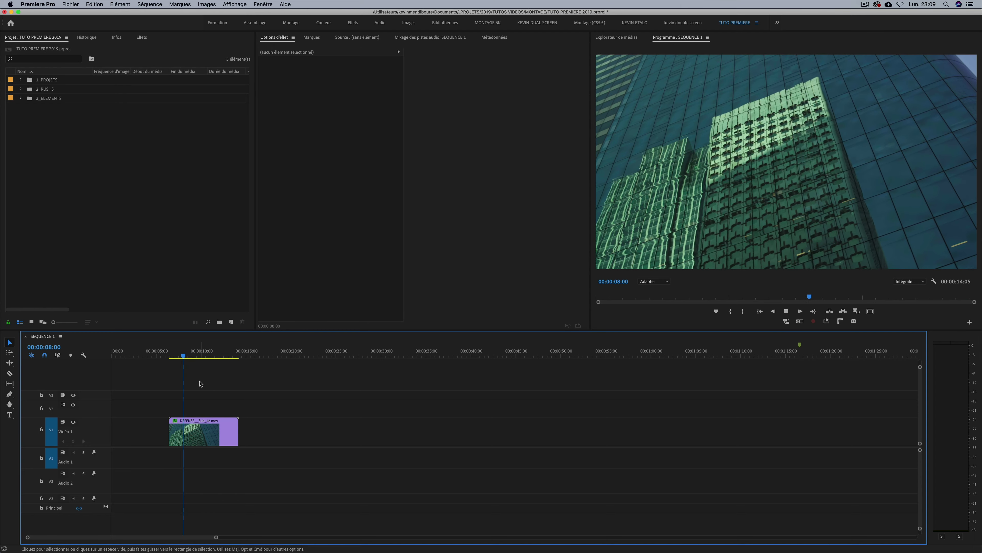
key("l")
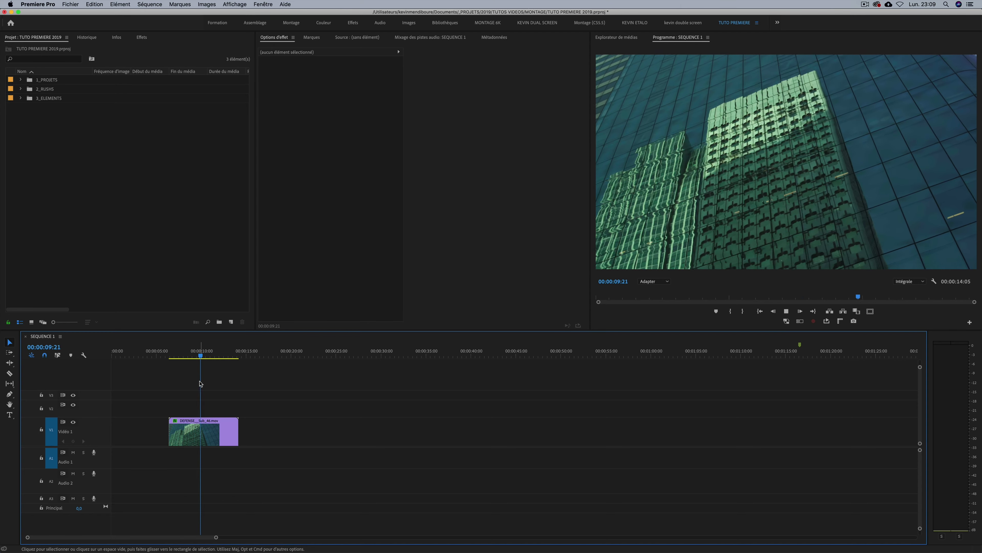
key("k")
left_click(182, 357)
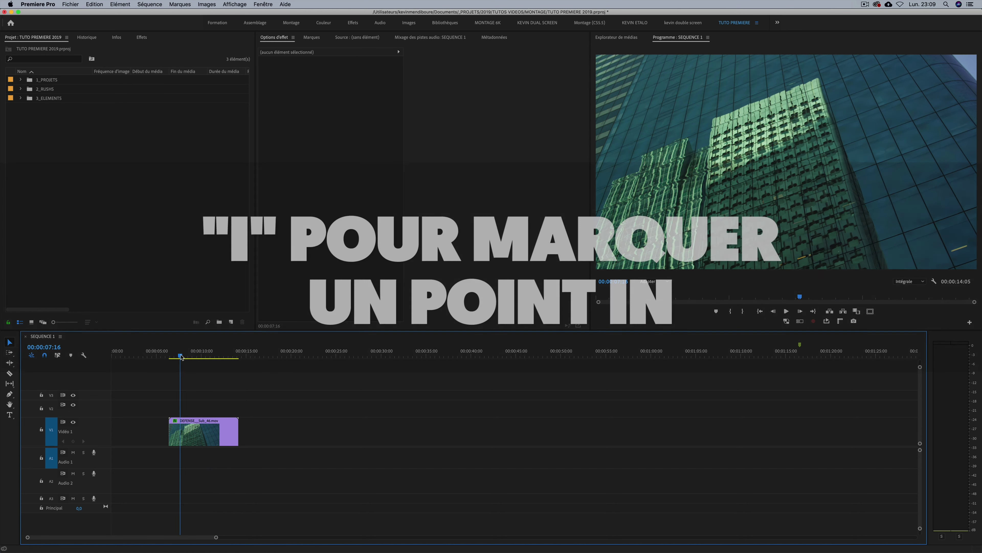
key("i")
key("l")
key("k")
key("o")
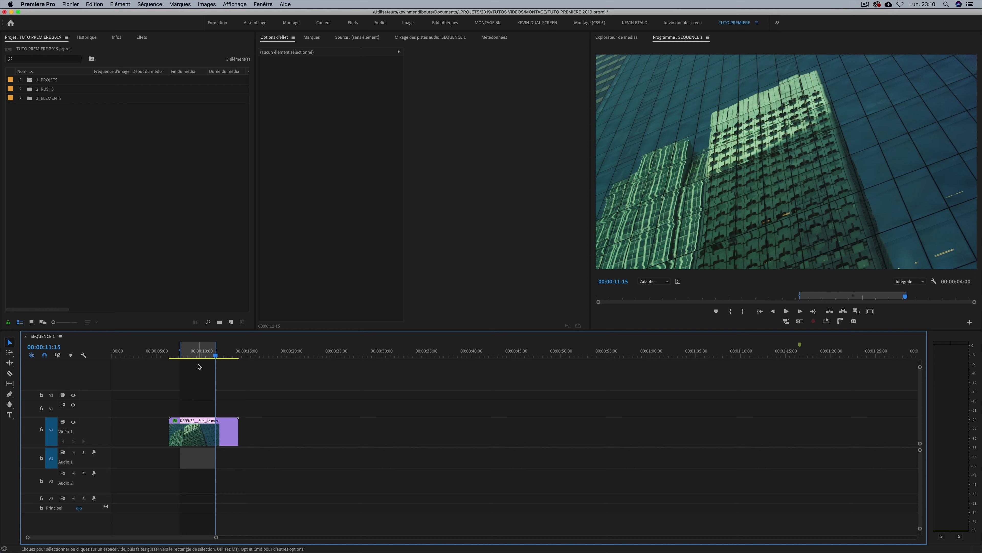
key("alt+x")
key("space")
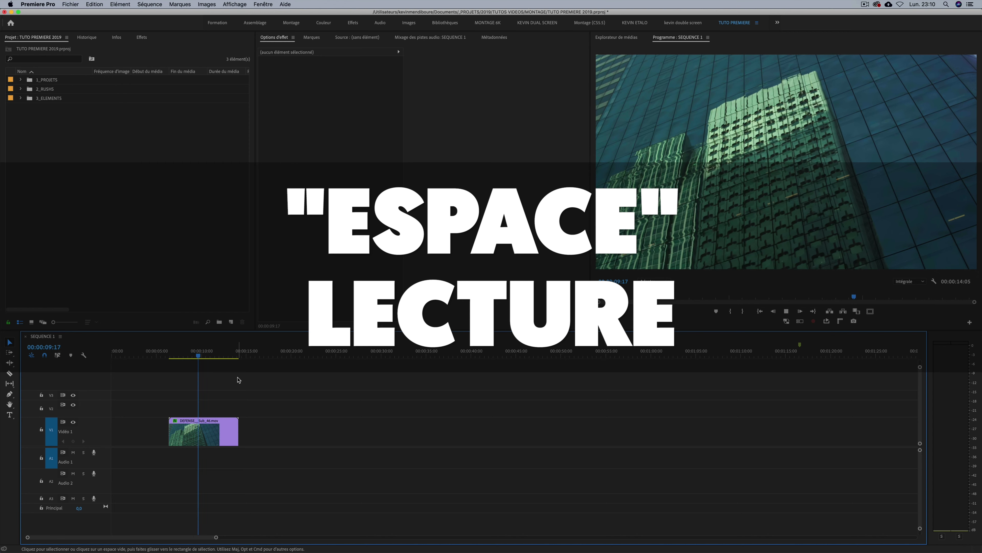
- Stop playback and save the project with Cmd+S
key("space")
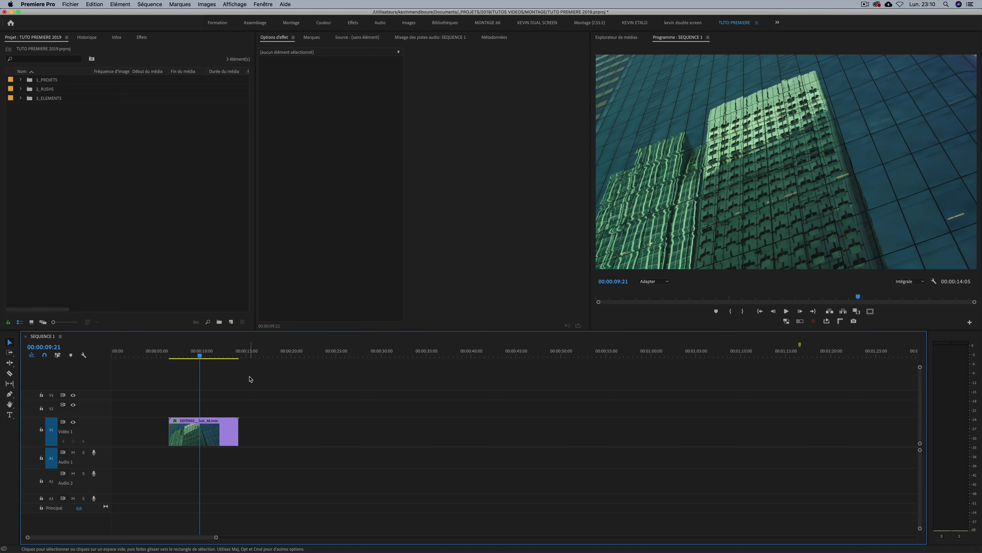
key("super+s")
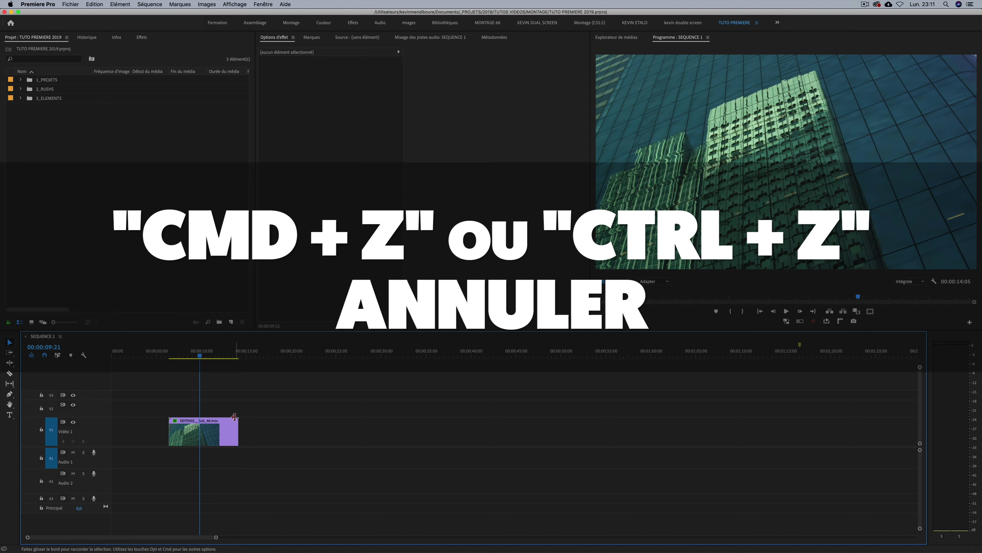
left_click_drag(236, 419, 199, 421)
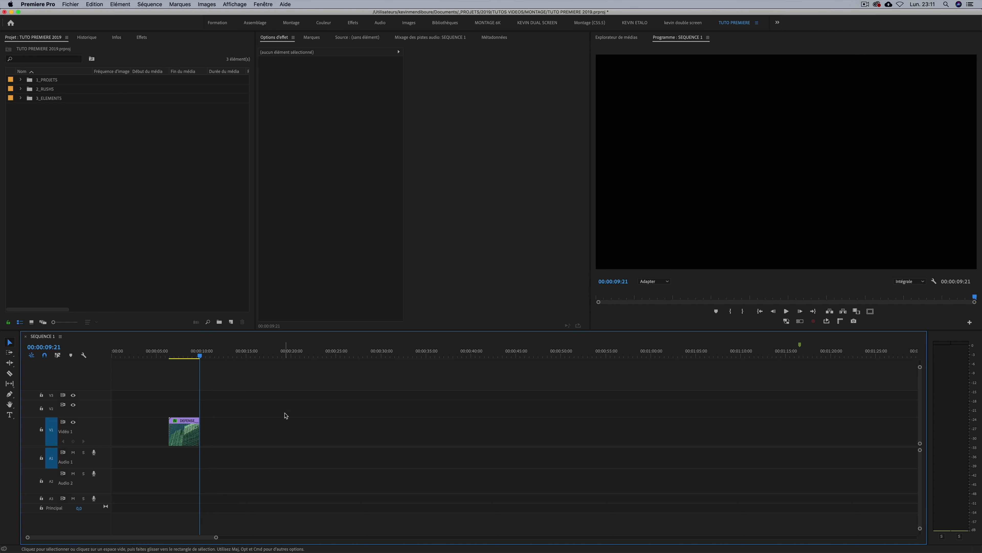
key("super+z")
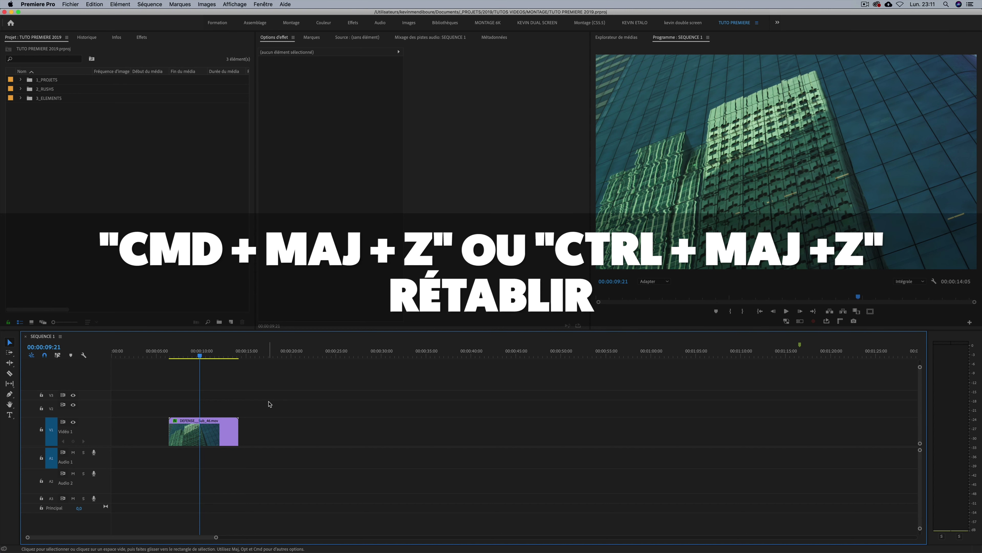
key("super+shift+z")
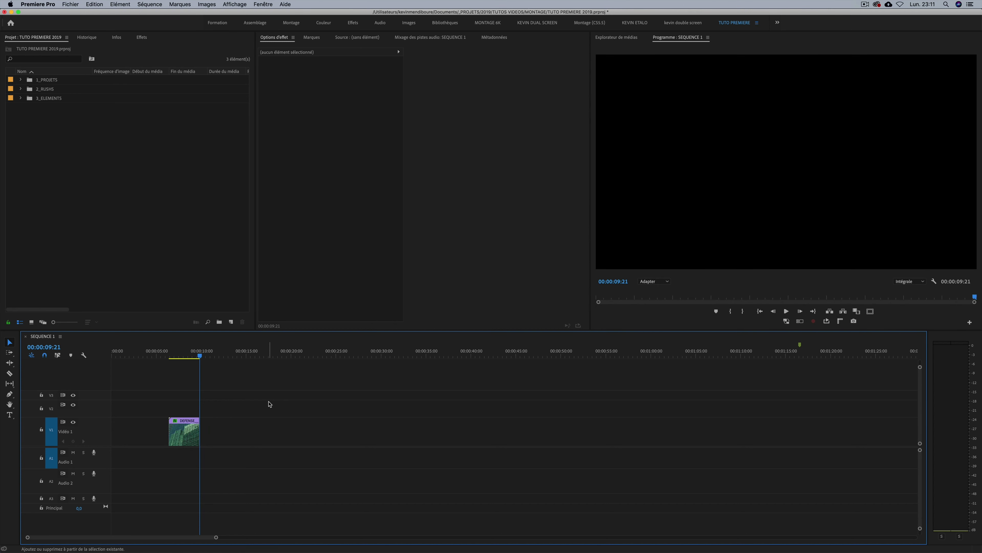
key("super+z")
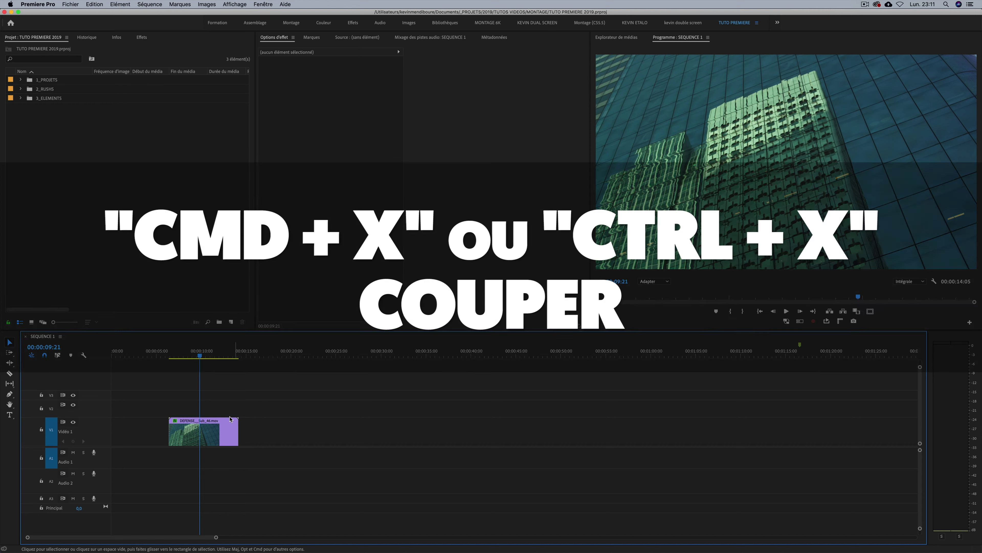
- Cut the DEFENSE clip from Video 1 and paste it at 00:00:22:05
left_click(216, 427)
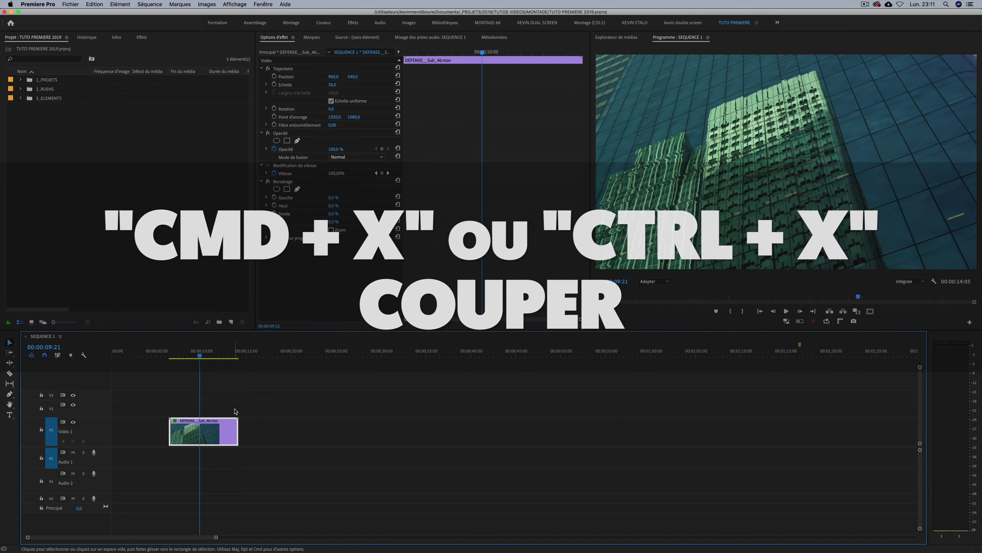
key("super+x")
left_click(311, 352)
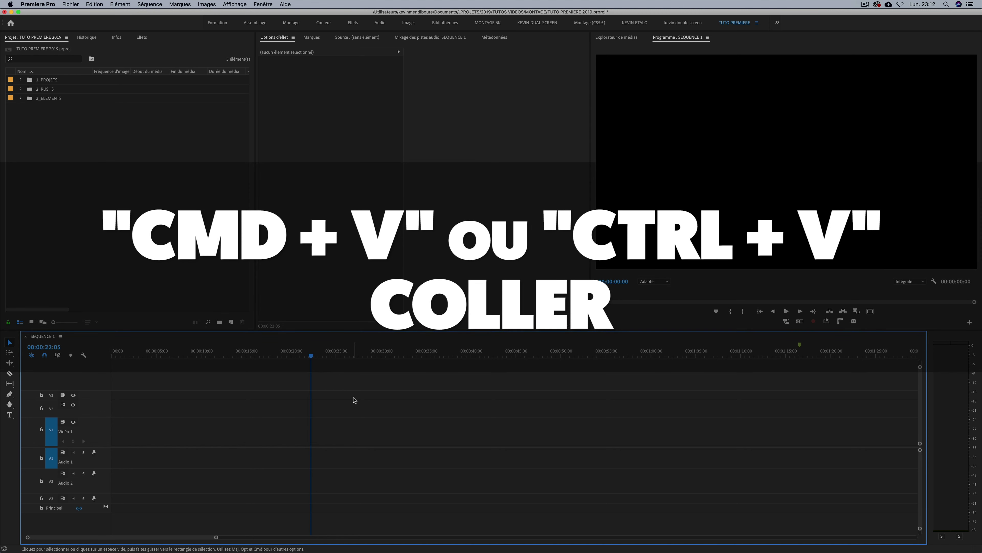
key("super+v")
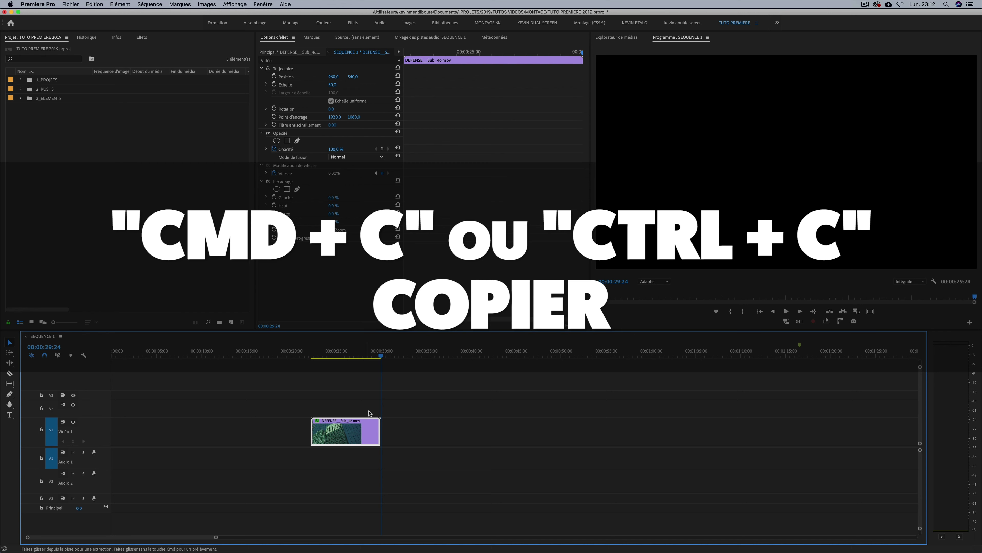
- Paste further copies of the clip at 00:00:33:18 and two later playhead positions
left_click(415, 354)
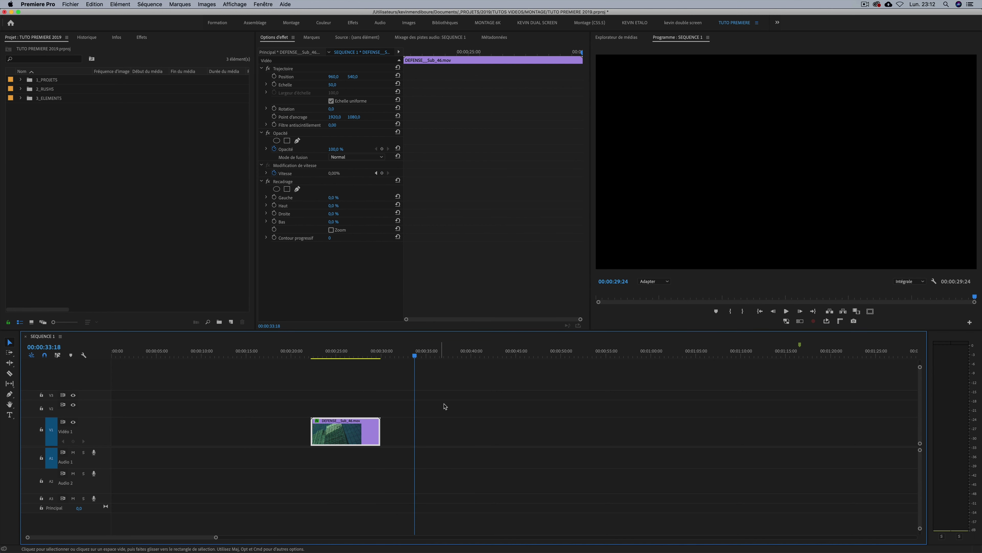
key("super+v")
left_click(535, 353)
key("super+v")
left_click(619, 353)
key("super+v")
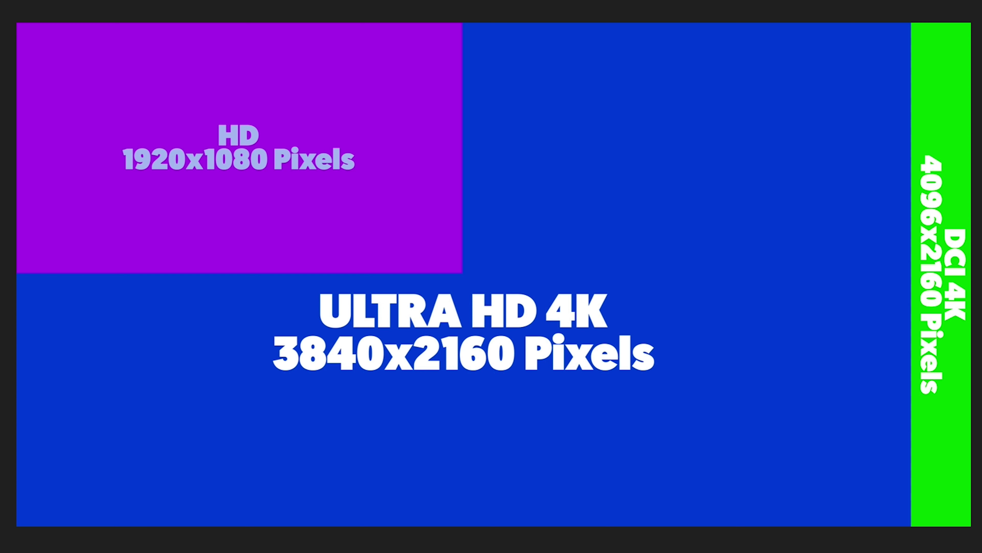
- Shift the Ultra HD 4K layer up and to the left in the resolution chart
left_click_drag(586, 366, 561, 359)
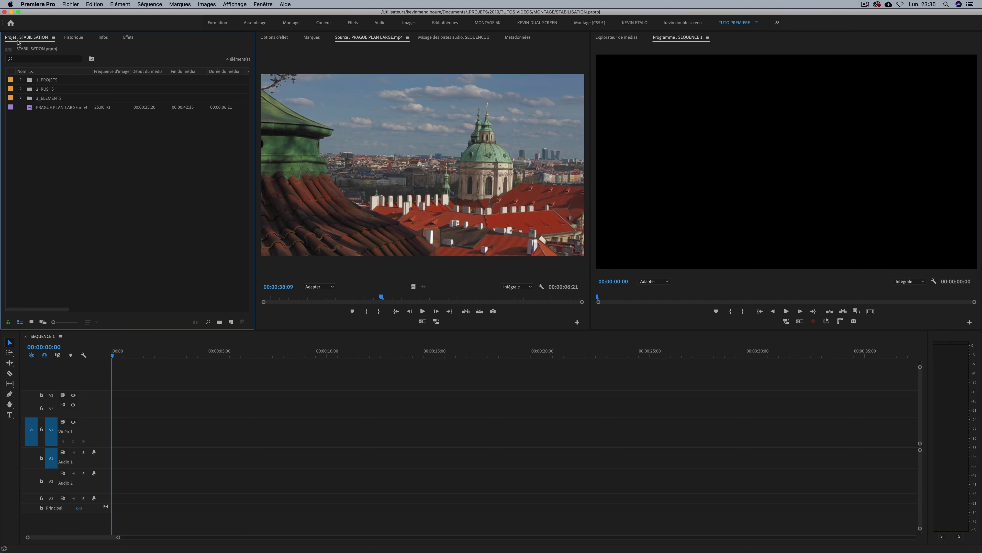
- Bring up the STABILISATION project panel and drag PRAGUE PLAN LARGE.mp4 to the start of Video 1
left_click(263, 5)
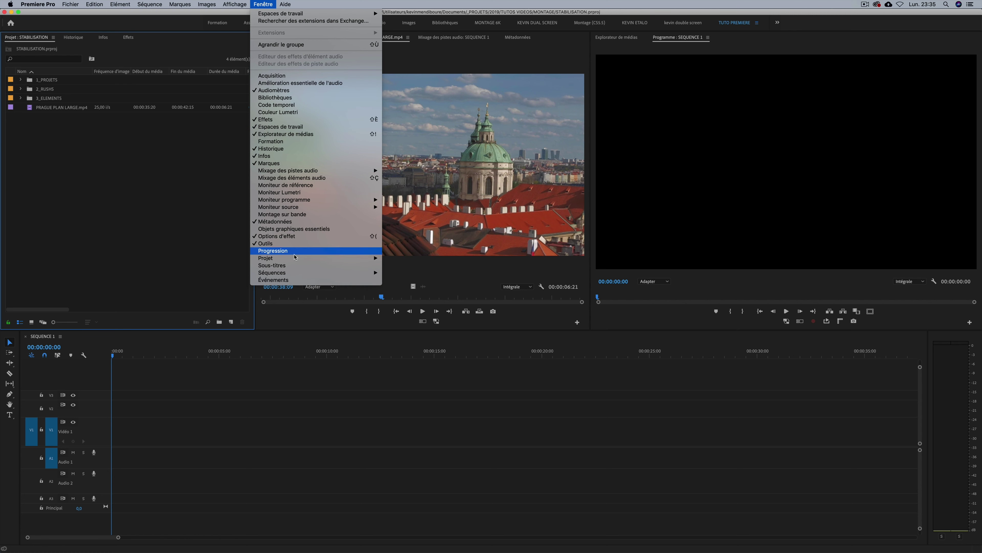
mouse_move(294, 257)
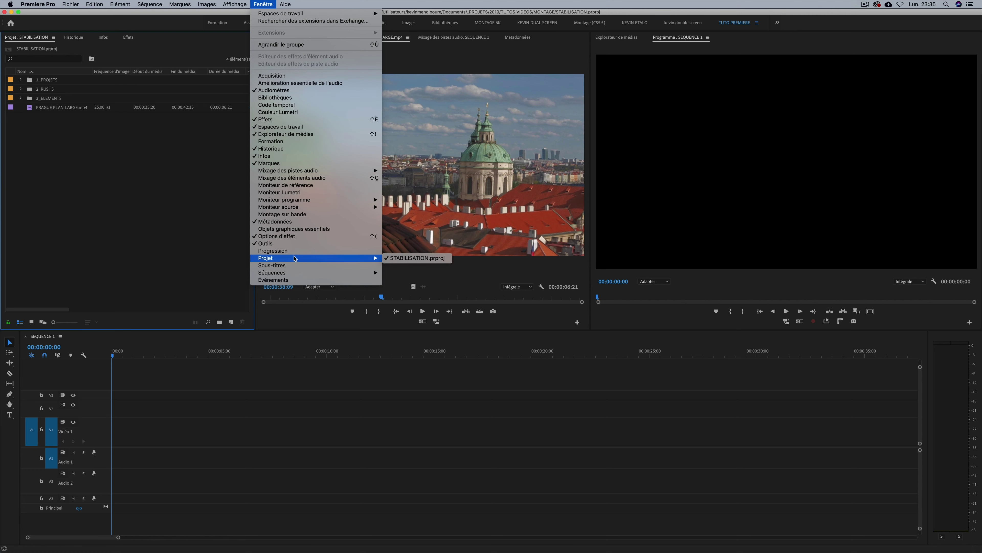
left_click(432, 258)
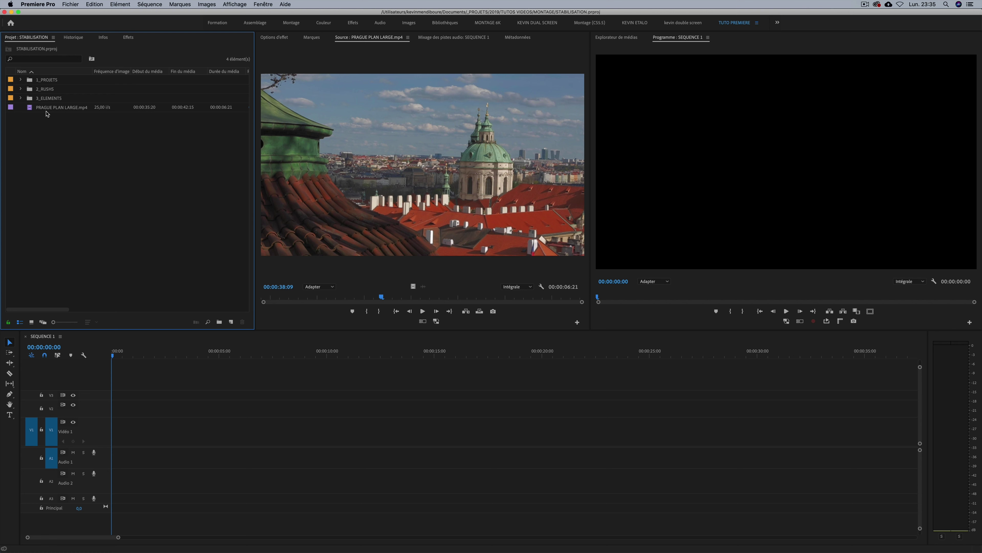
left_click(46, 109)
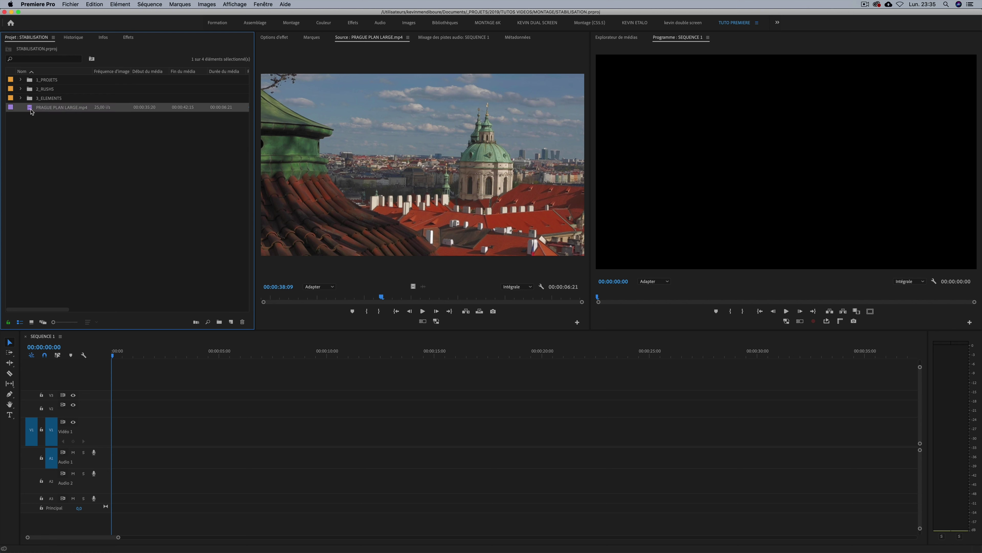
mouse_move(31, 112)
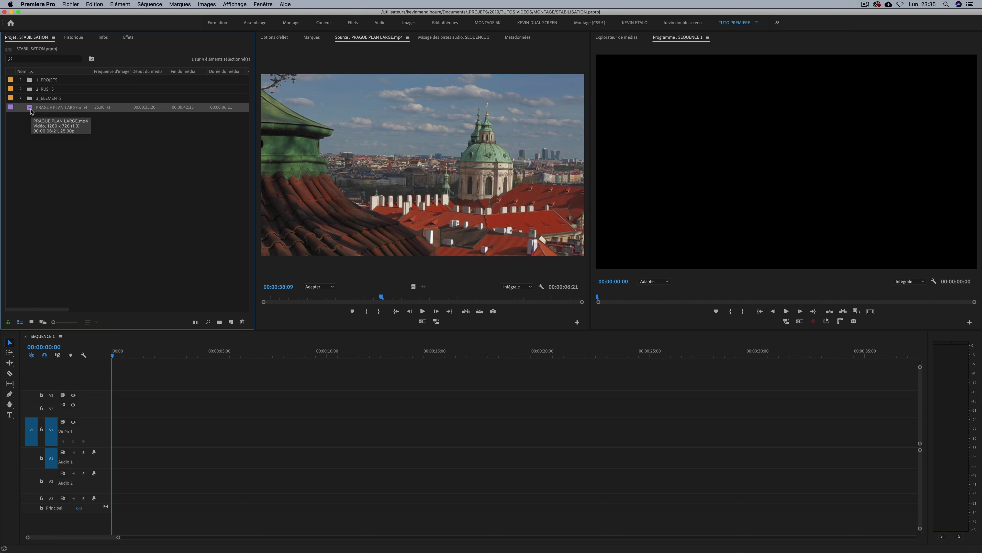
left_click_drag(151, 267, 110, 428)
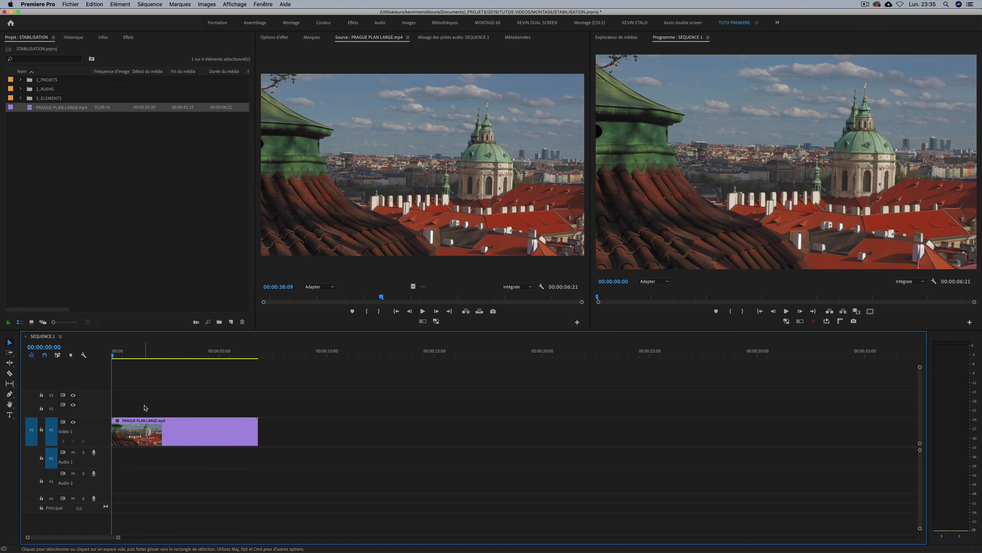
- Search the Effects panel for 'stab' and apply Stabilisation to the PRAGUE PLAN LARGE clip
left_click(129, 38)
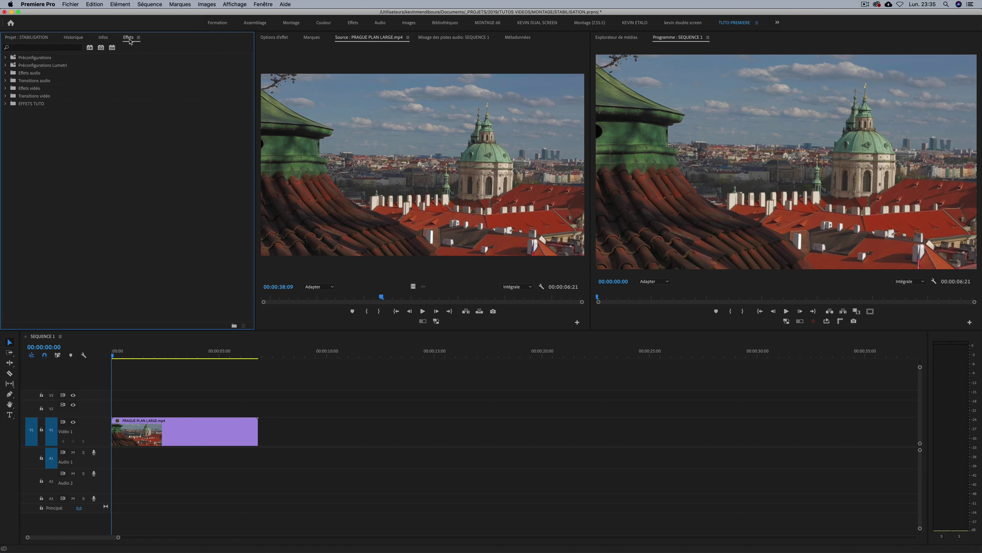
left_click(263, 4)
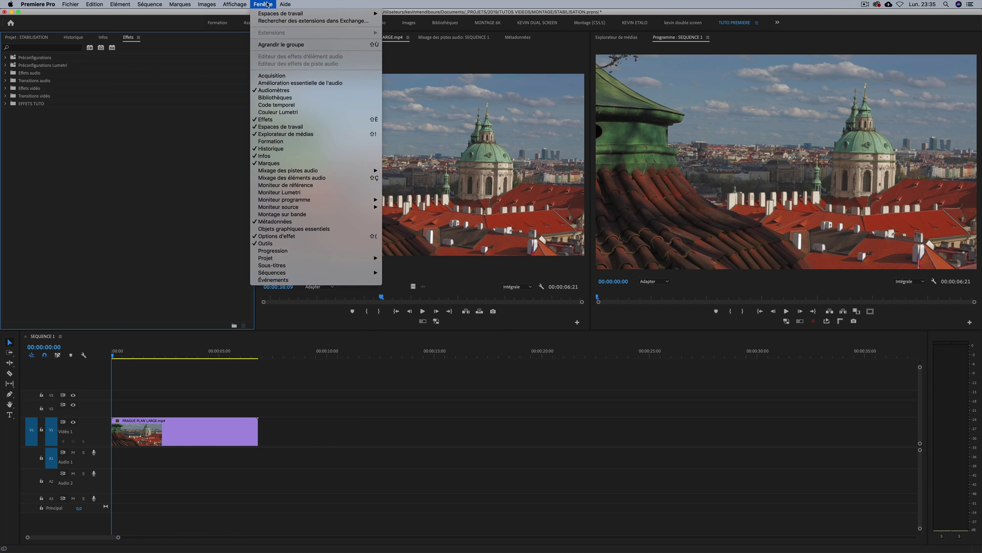
left_click(279, 119)
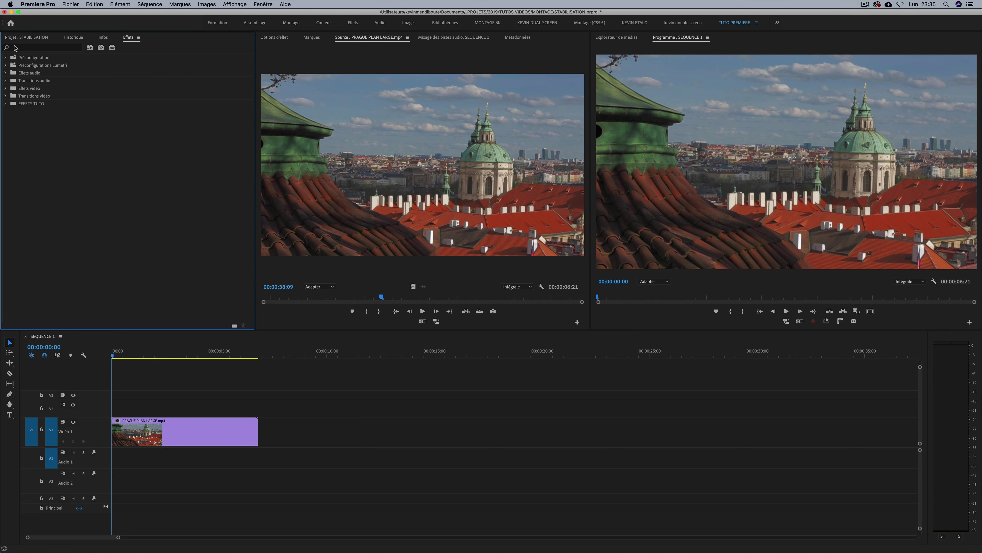
left_click(27, 48)
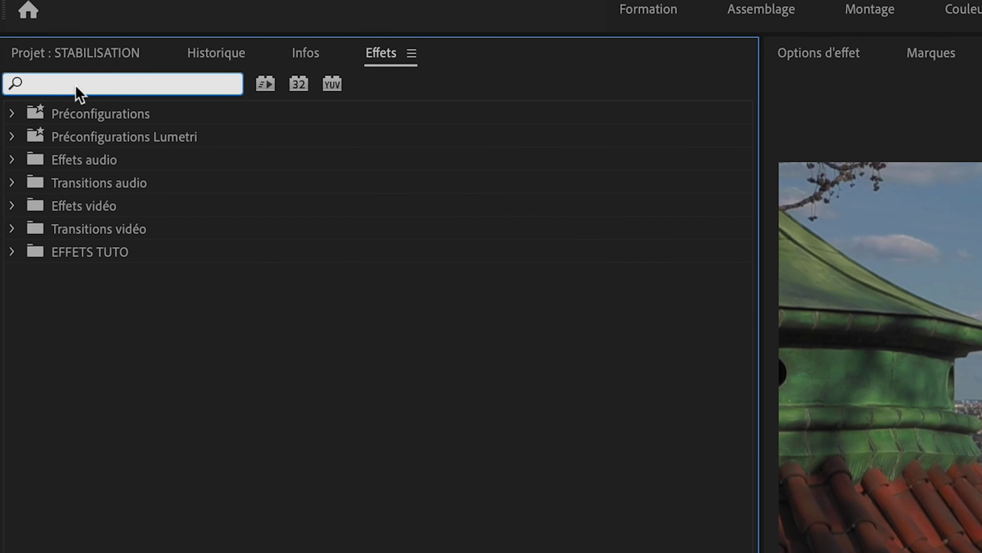
type("stab")
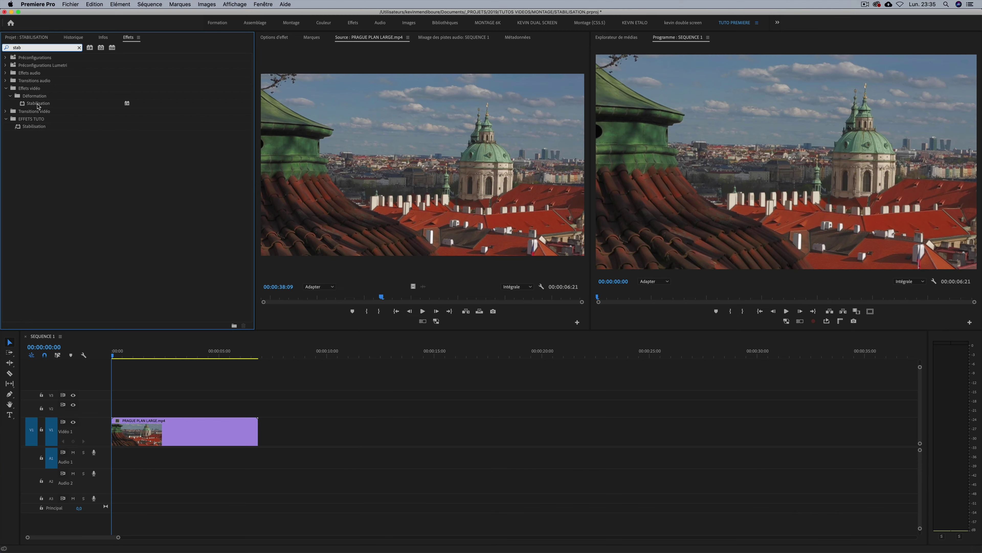
mouse_move(35, 106)
left_mouse_down()
mouse_move(190, 366)
mouse_move(187, 429)
left_mouse_up()
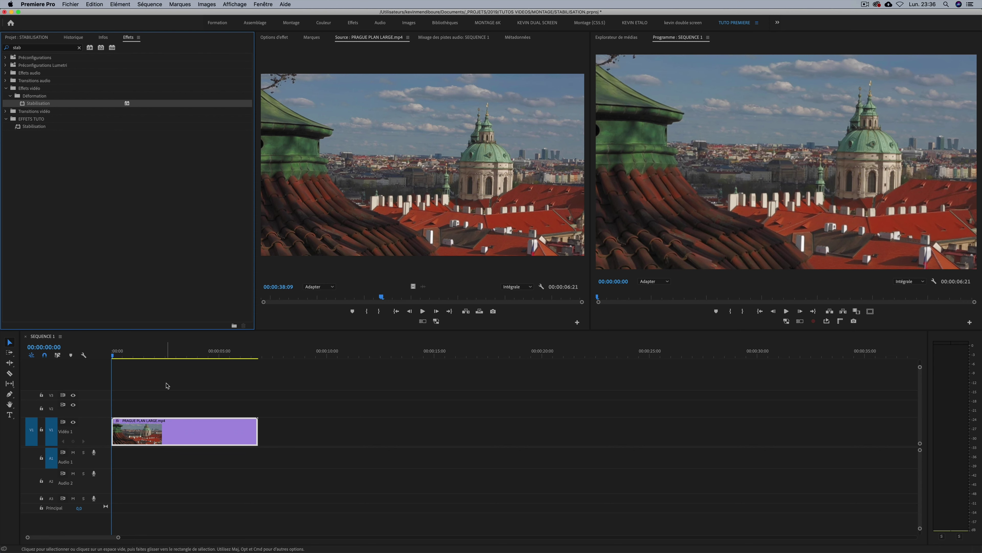
- Play the sequence from its start to review the stabilisation, then stop playback
key("space")
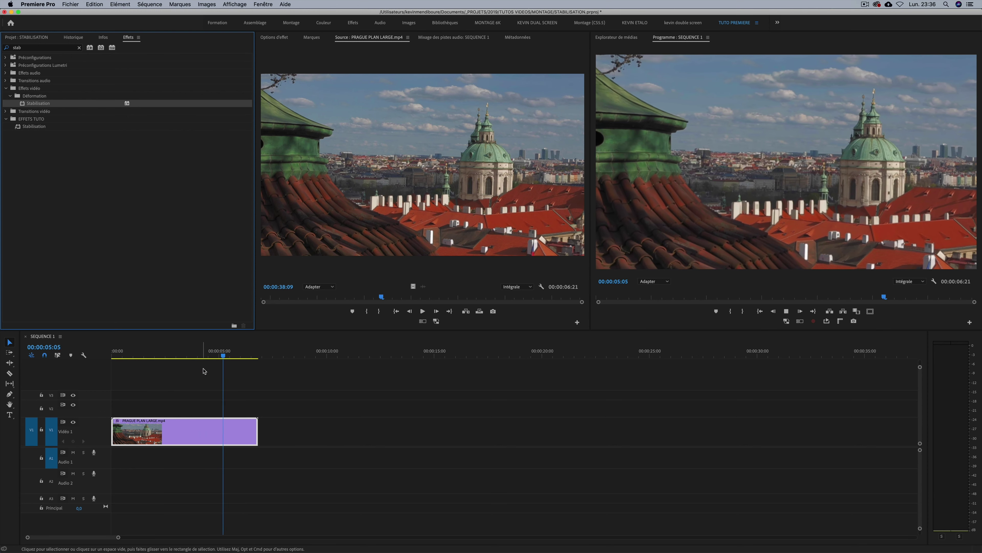
left_click(129, 354)
key("Home")
key("space")
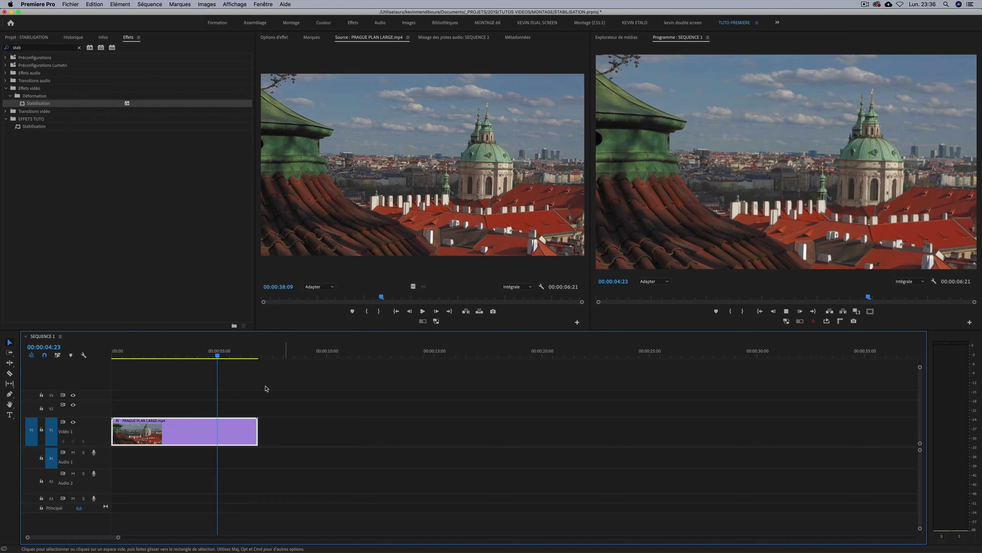
left_click(135, 354)
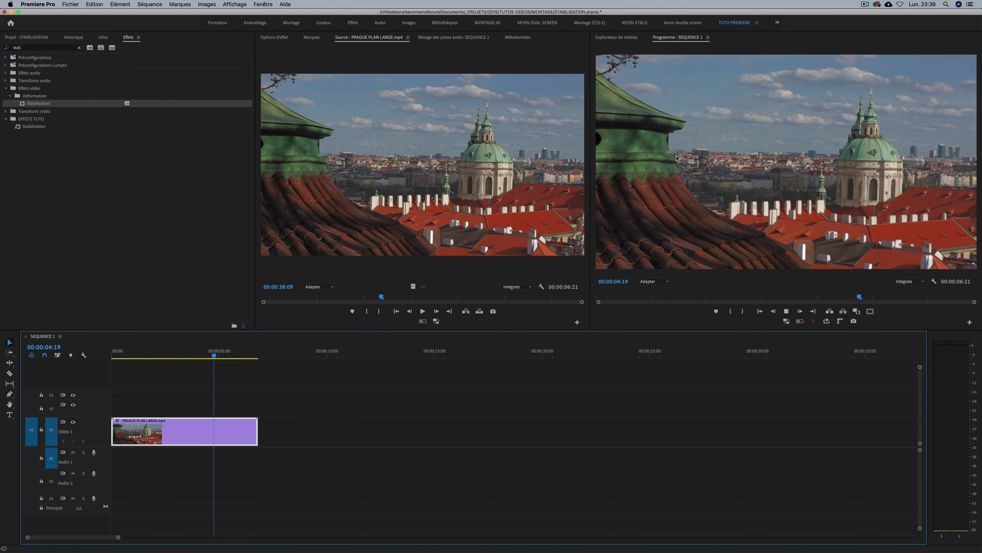
key("space")
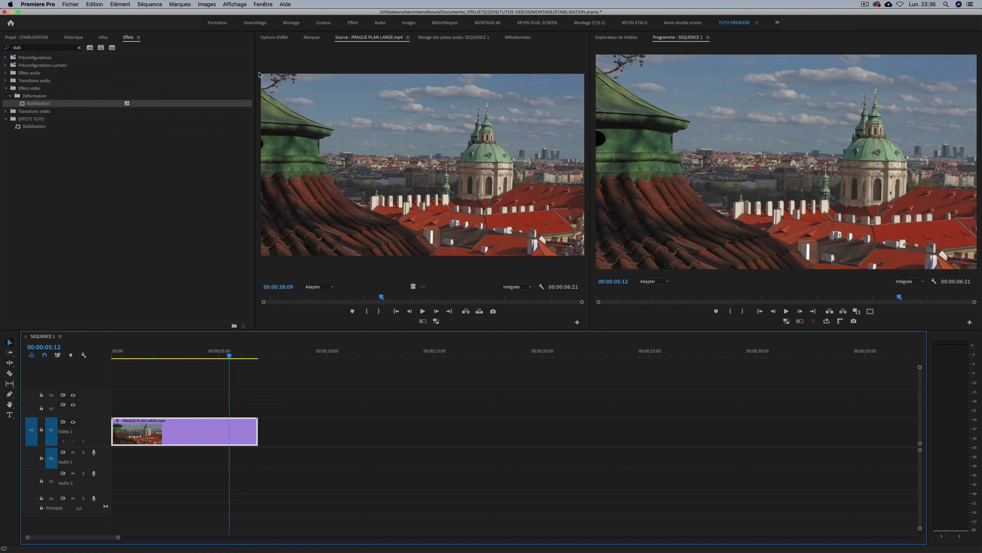
- In Effect Controls set Stabilisation Résultat to Aucune animation, then return the playhead to the start
left_click(264, 4)
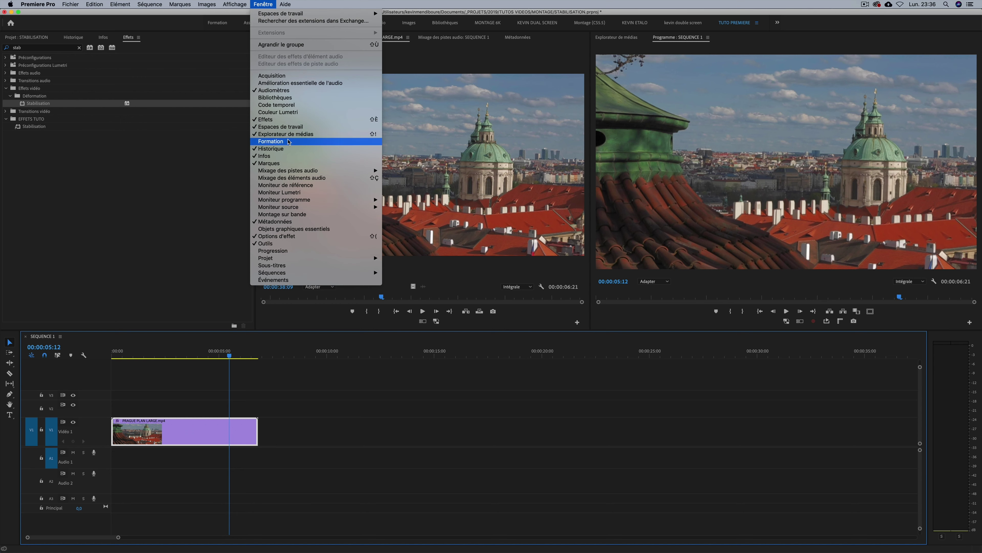
left_click(288, 237)
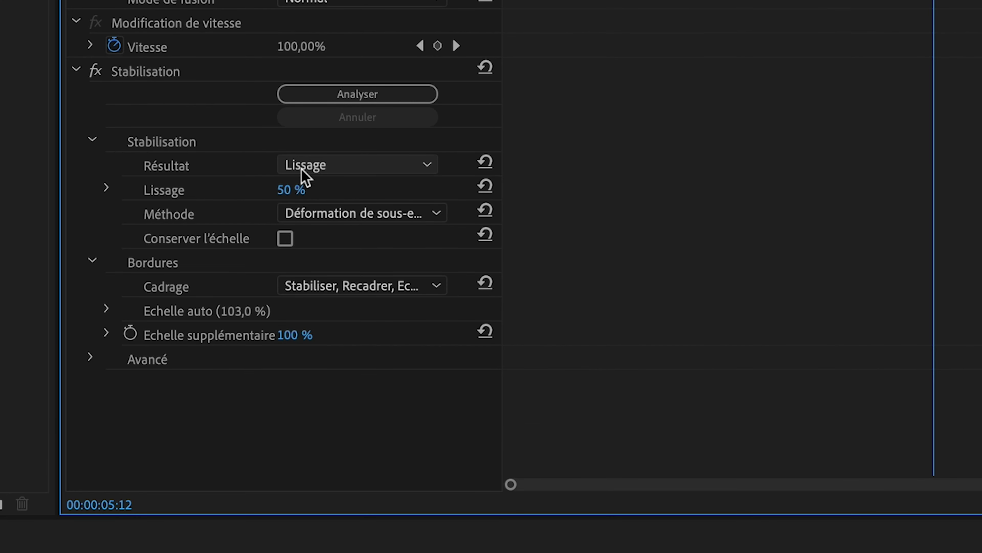
left_click(421, 165)
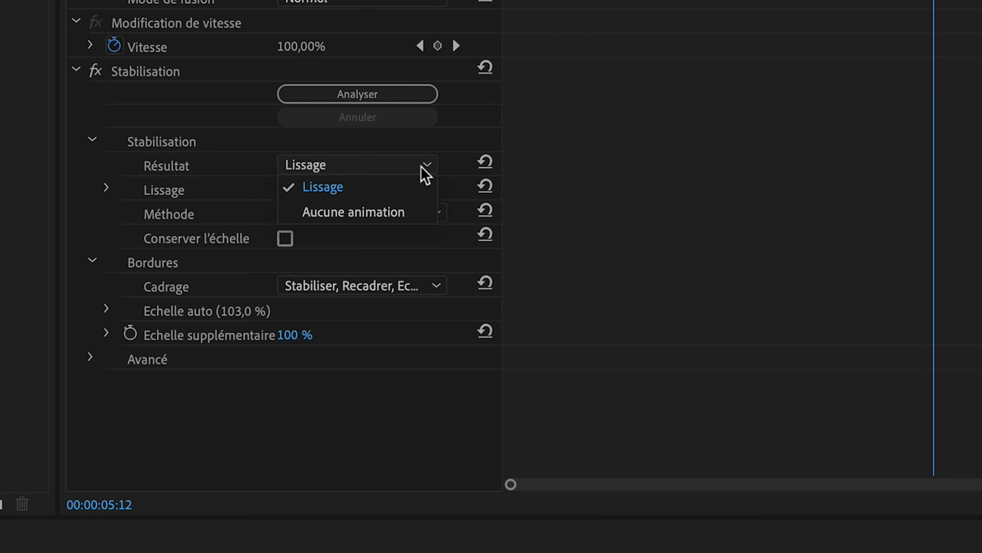
left_click(402, 213)
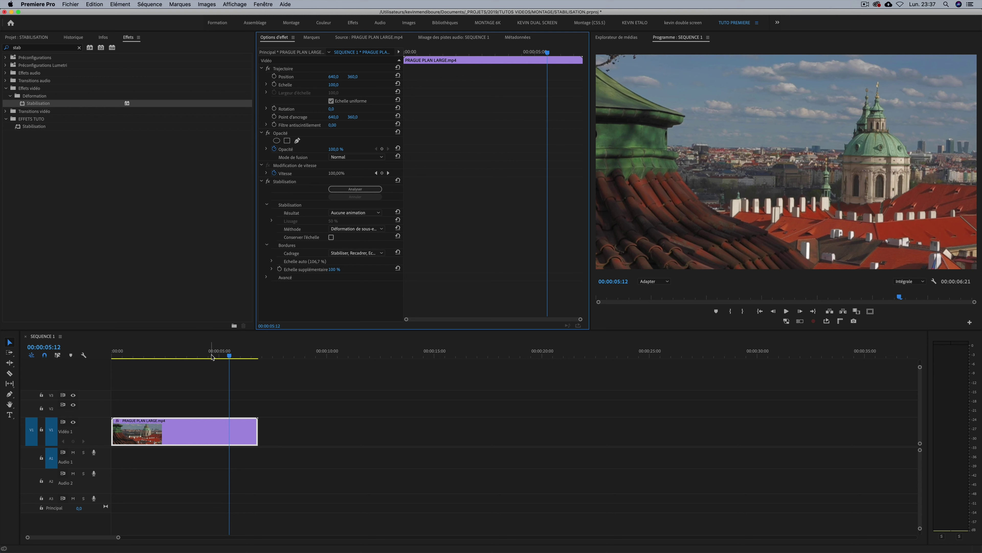
left_click_drag(229, 355, 98, 355)
- Play back the stabilised PRAGUE PLAN LARGE sequence
key("space")
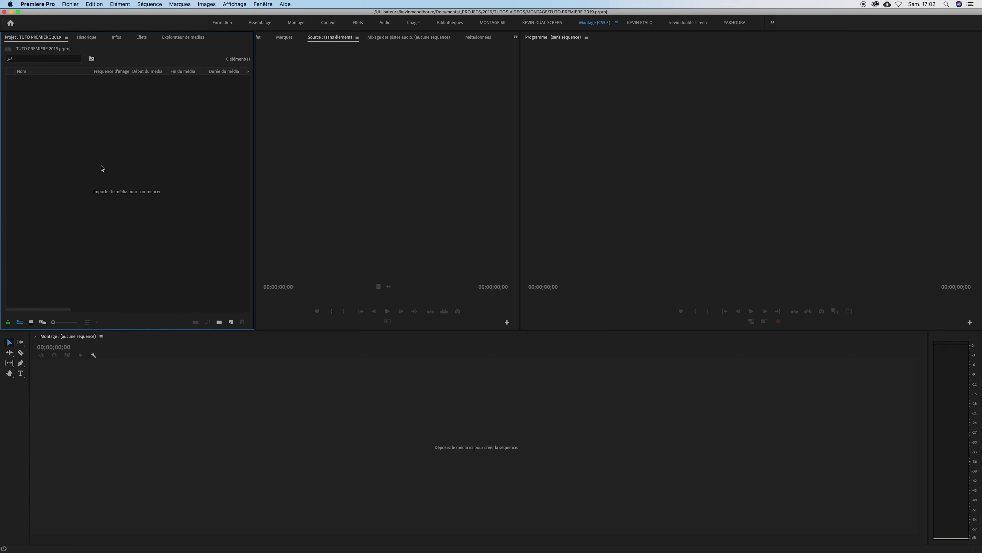
- Open the import dialog and browse to TUTOS VIDEOS > MEDIA > MONTAGE VIDEO
double_click(107, 157)
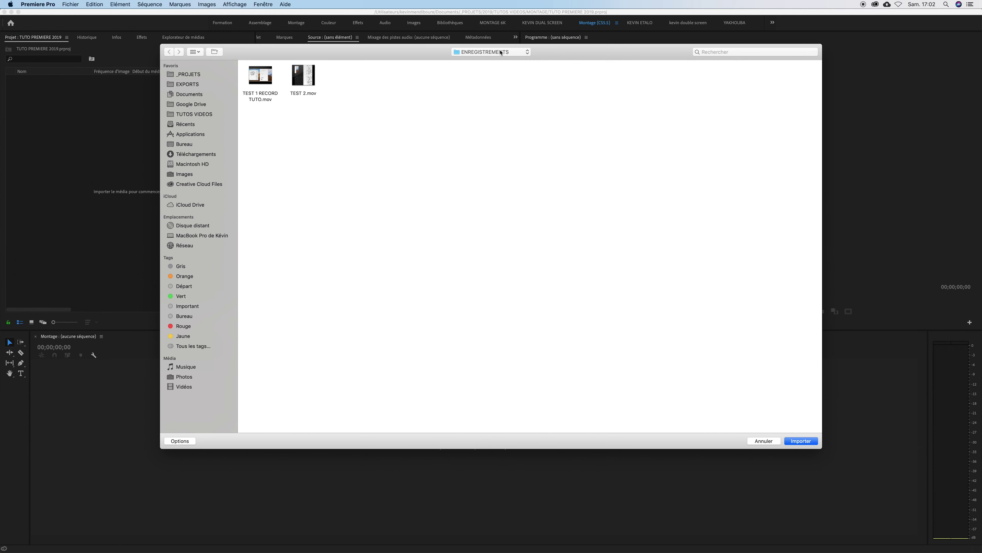
left_click(499, 52)
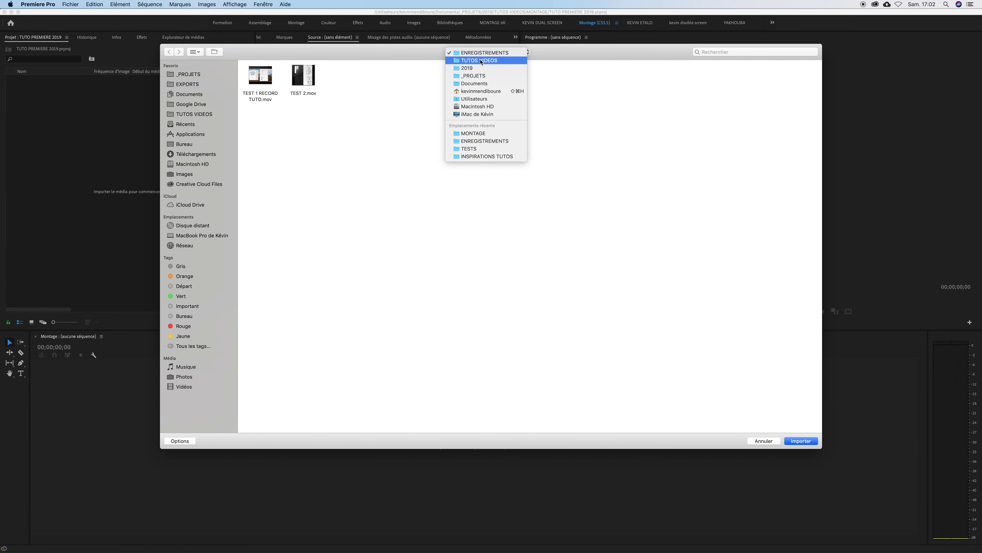
left_click(480, 60)
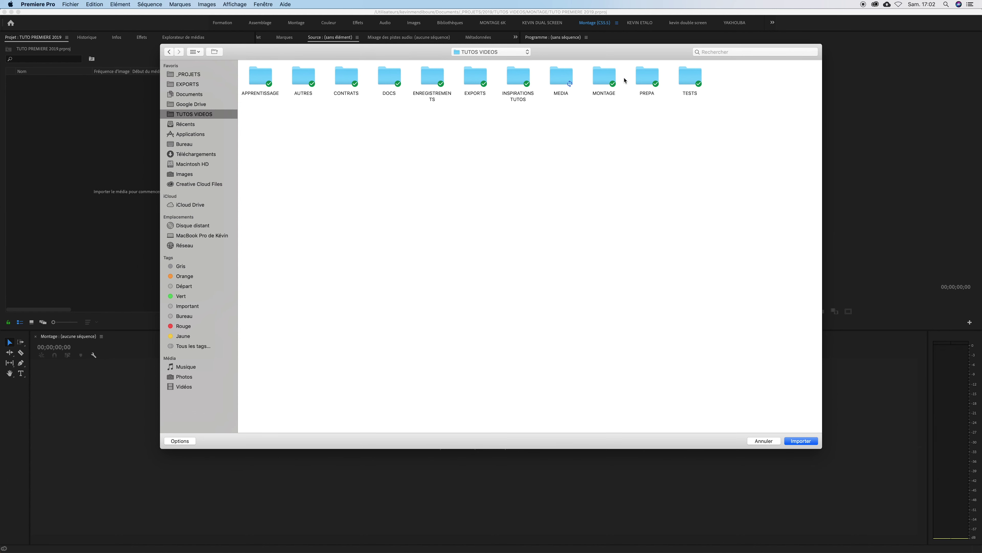
double_click(568, 79)
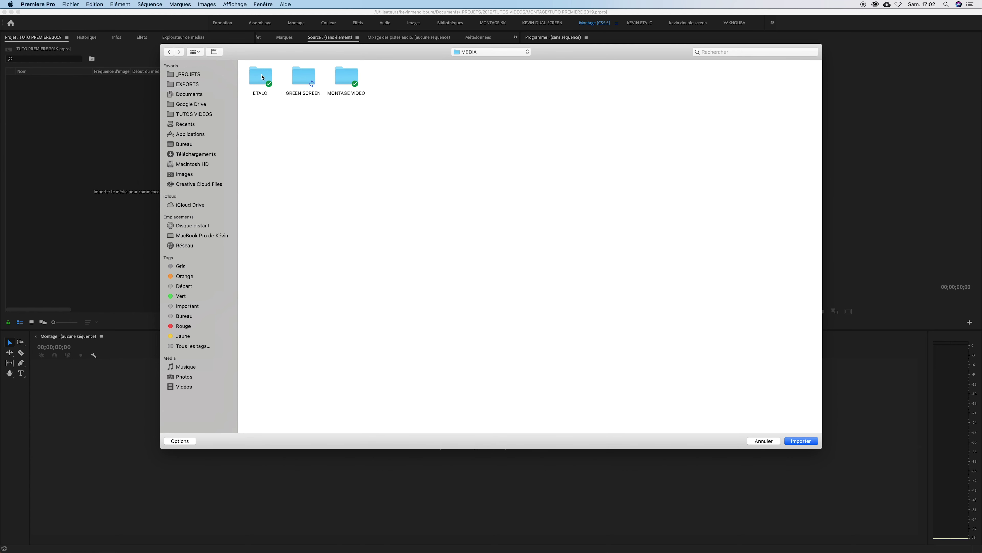
double_click(349, 73)
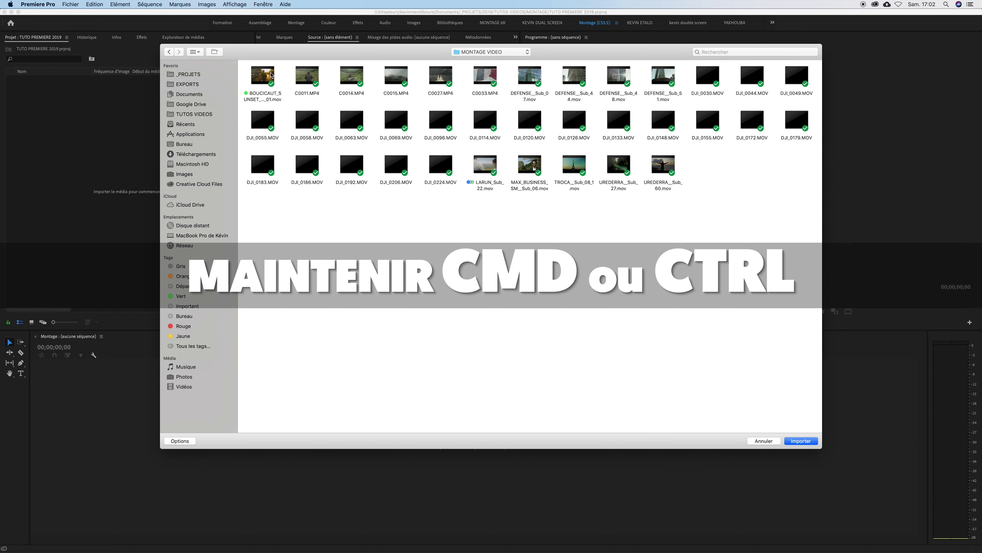
- Select every clip in MONTAGE VIDEO with Cmd+A and import them into the project
left_click(270, 73)
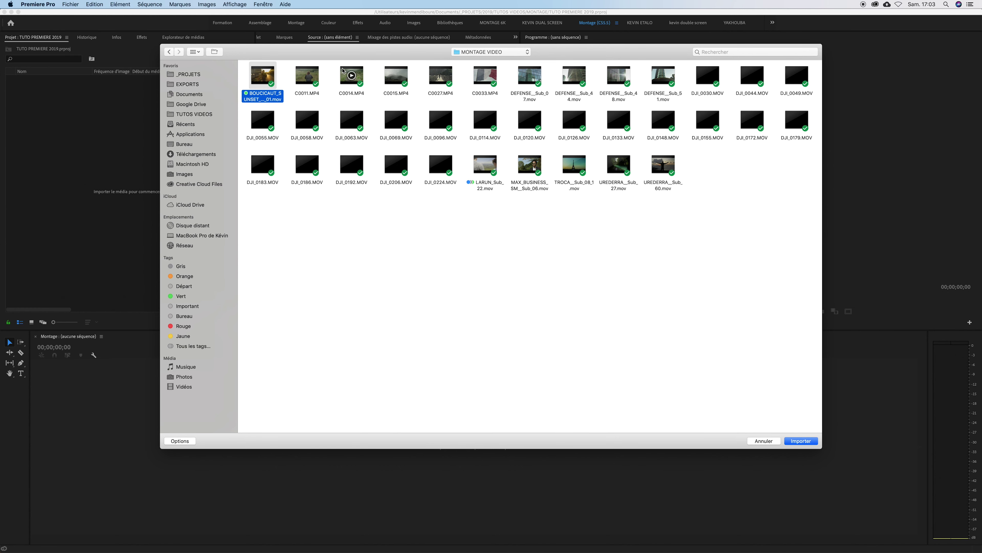
left_click(349, 74, "super")
left_click(394, 119, "super")
left_click(484, 164, "super")
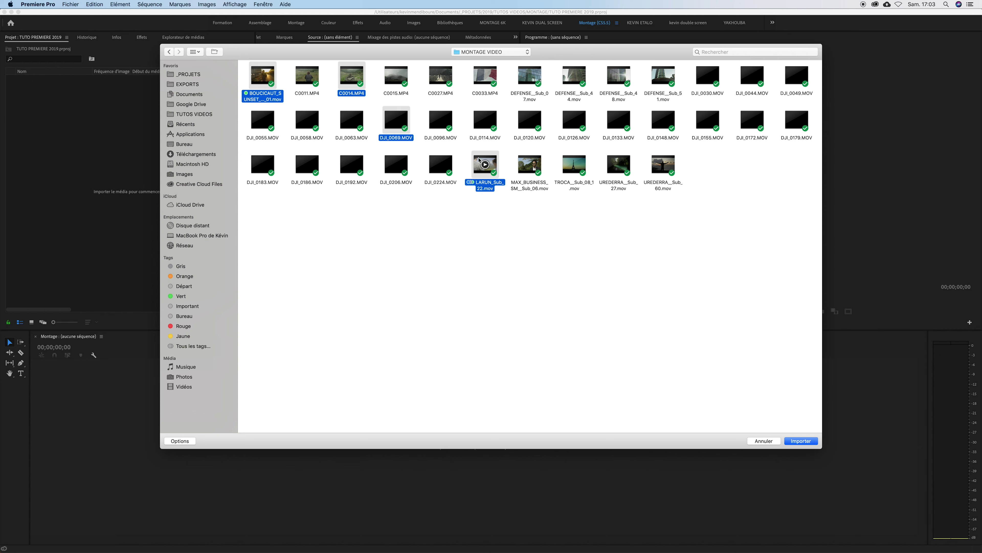
left_click(536, 116, "super")
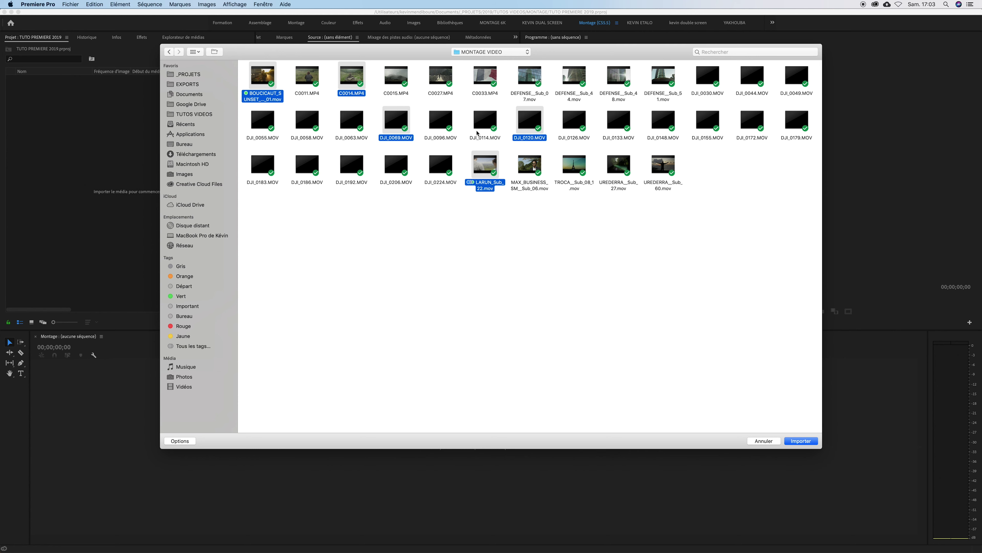
left_click(709, 180)
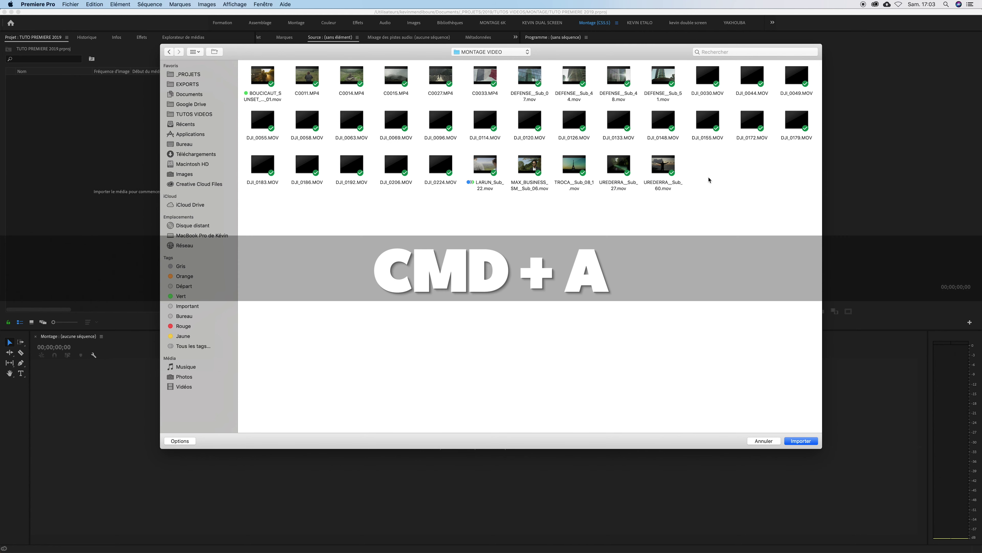
key("super+a")
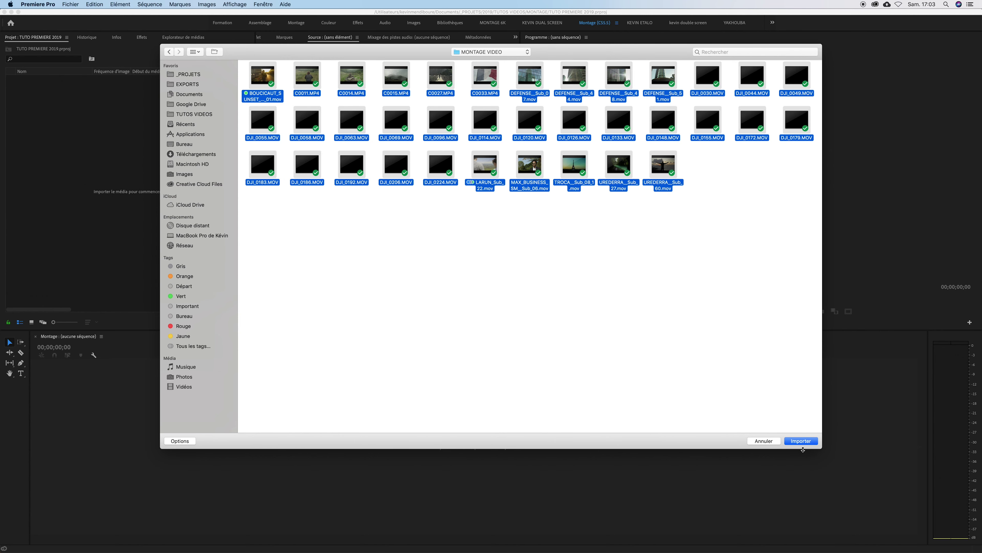
left_click(803, 441)
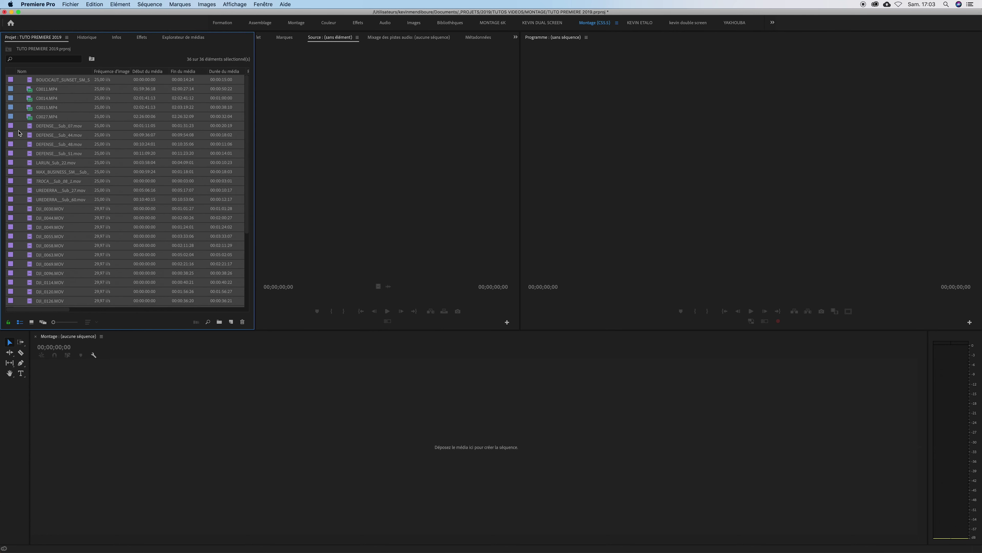
- Deselect the imported items, then load the BOUCICAUT clip in the Source monitor and skim it
key("super+shift+a")
scroll(47, 153, "down", 5)
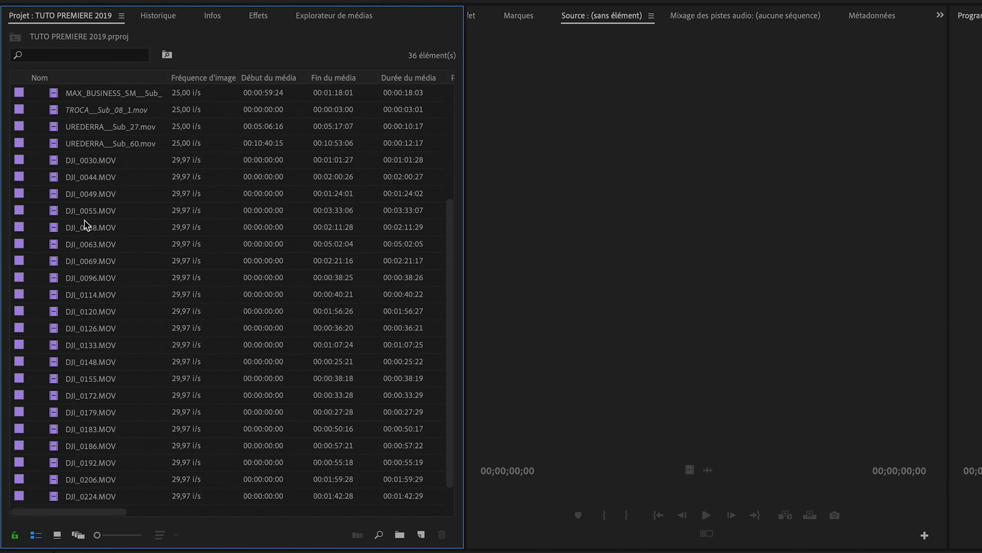
scroll(85, 224, "up", 5)
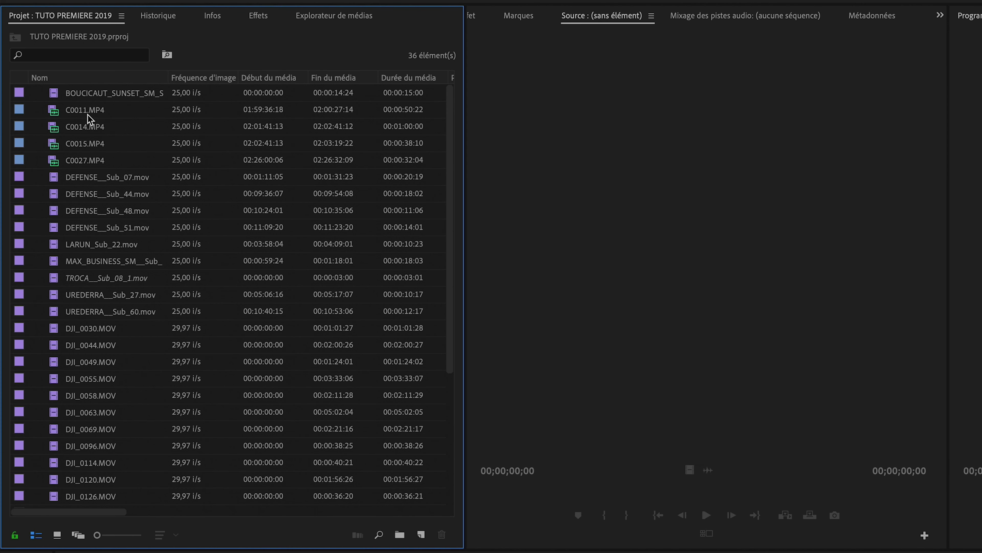
left_click(54, 95)
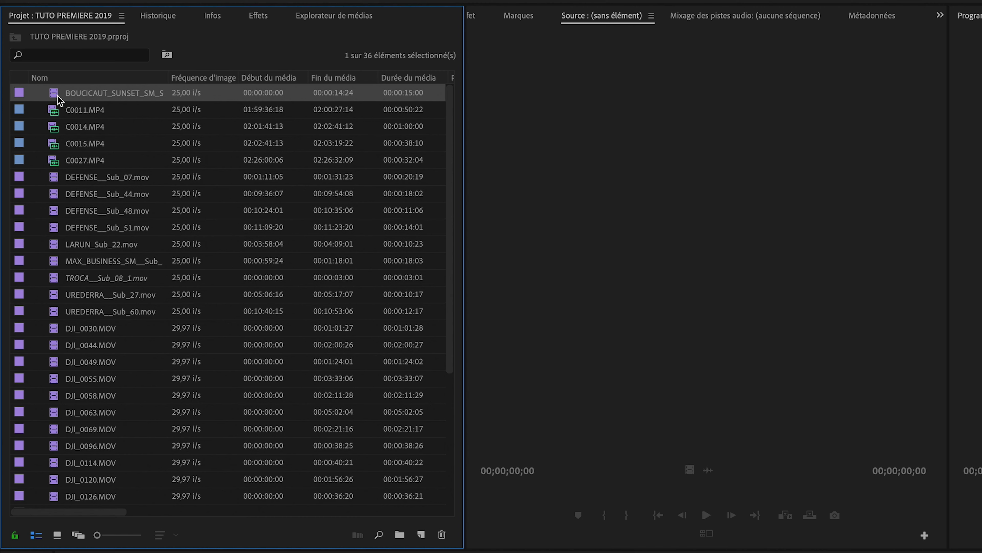
double_click(58, 98)
left_click_drag(528, 491, 763, 489)
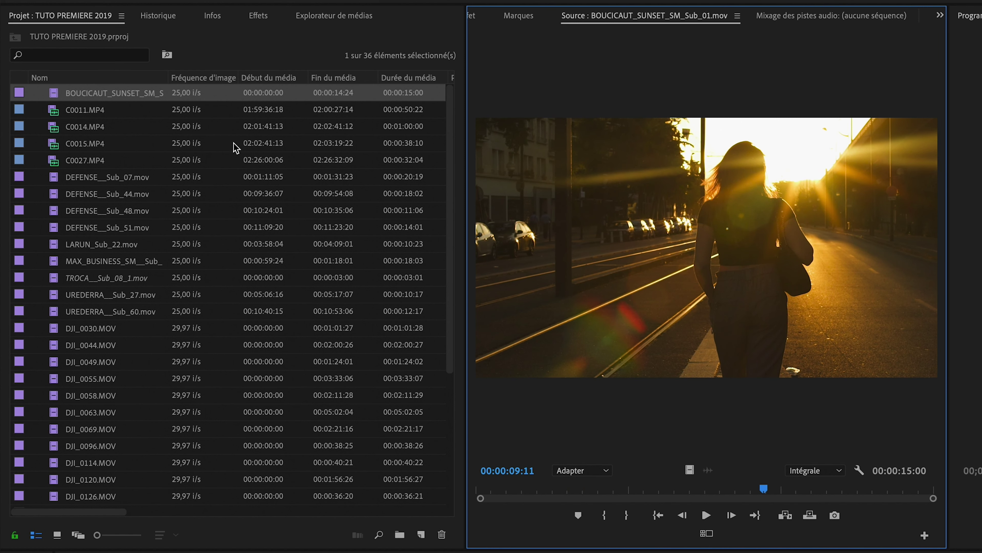
- Load C0011.MP4 in the Source monitor and scrub it to 01:59:52:08, then select the sunset clip
double_click(54, 112)
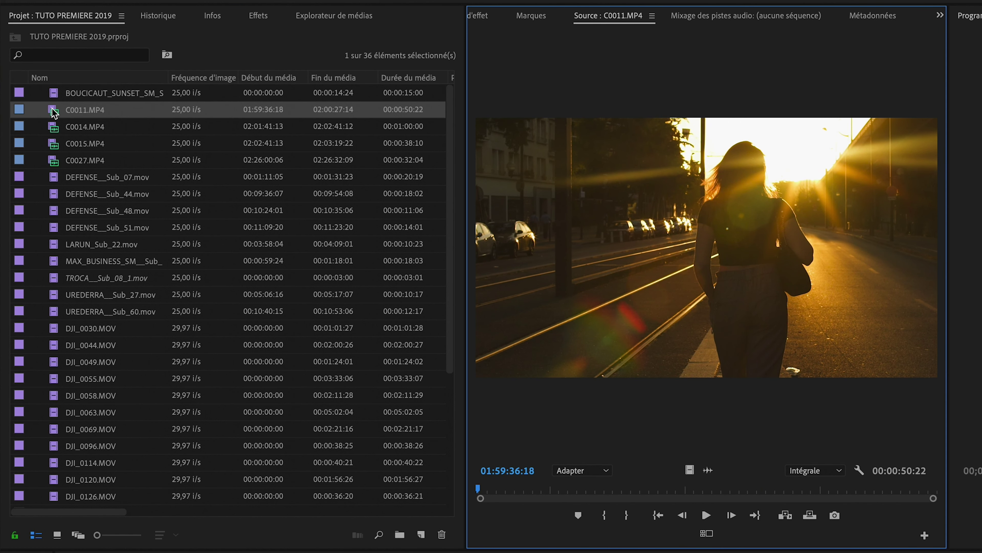
left_click(546, 489)
mouse_move(546, 491)
left_mouse_down()
mouse_move(638, 491)
mouse_move(616, 490)
left_mouse_up()
left_click(41, 168)
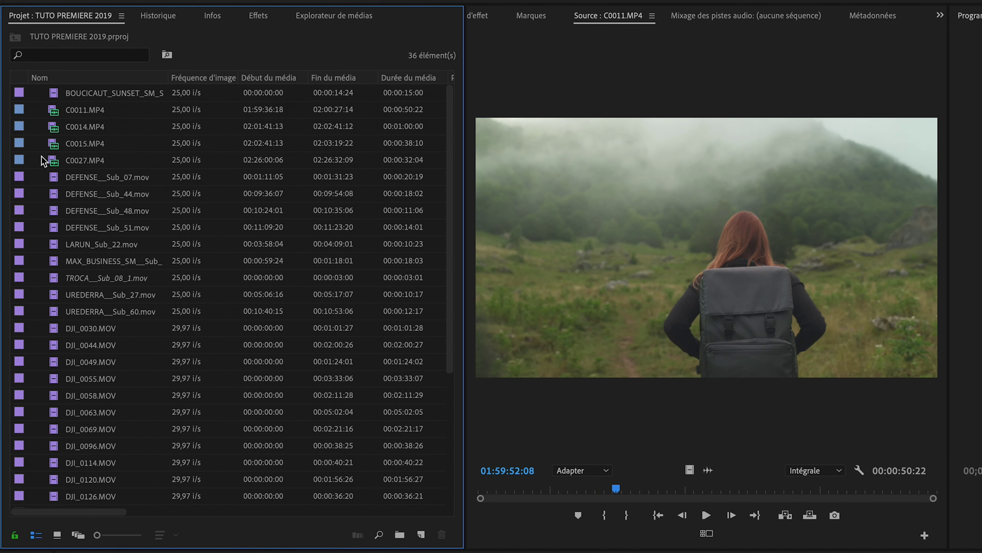
left_click(90, 97)
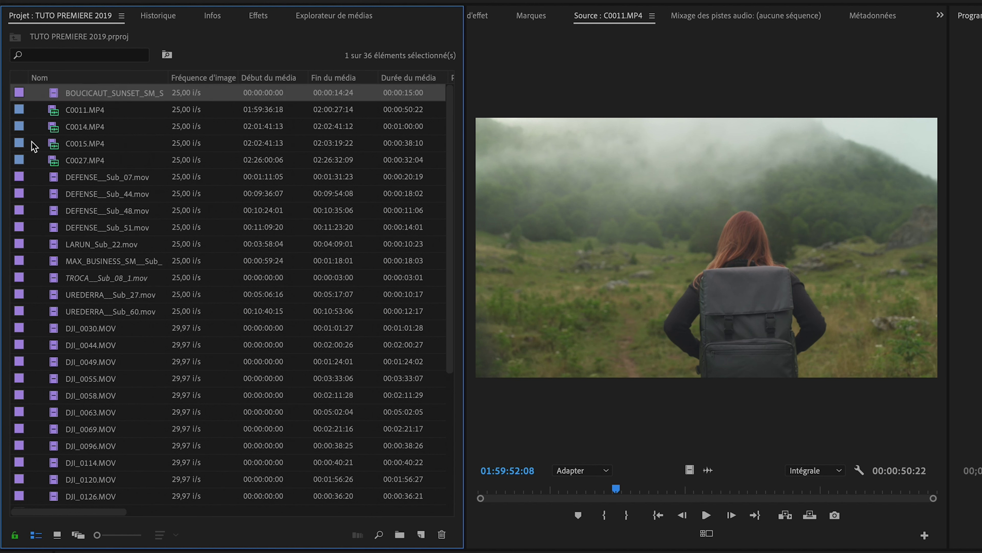
- Create a new bin named RUSHS in the Project panel
right_click(33, 144)
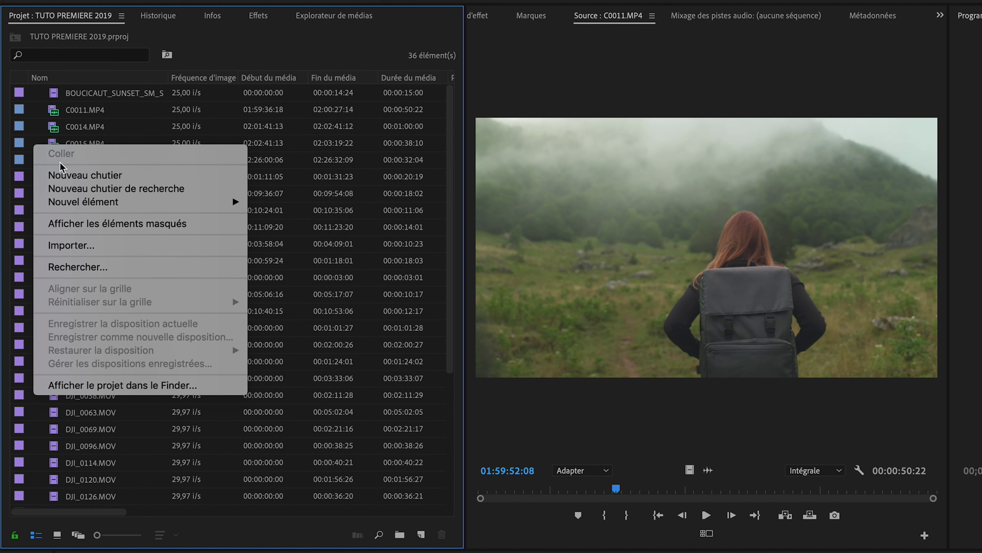
left_click(87, 175)
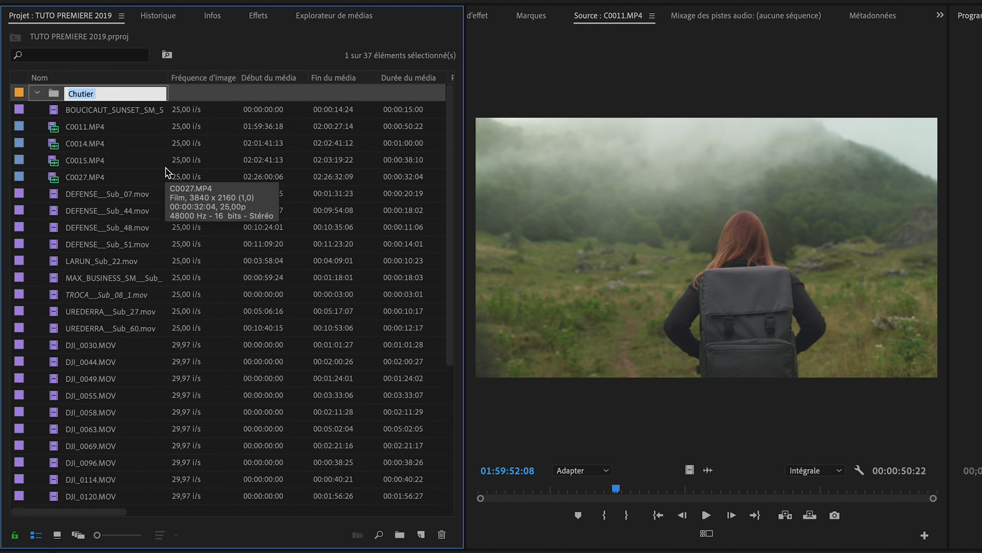
type("RUSHS")
key("Return")
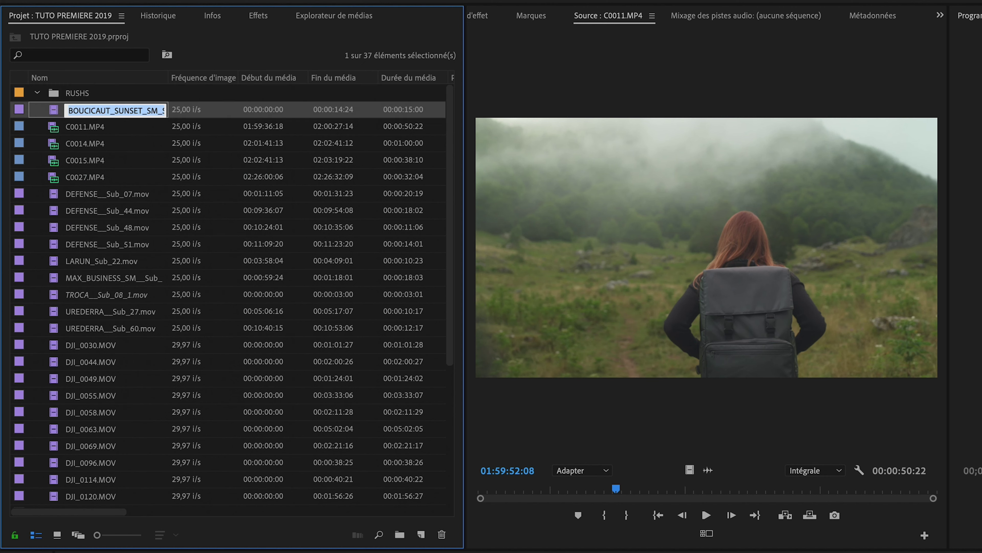
- Select every clip, from the first down to C0033.MP4, move them into RUSHS, and collapse the bin
left_click(141, 216)
left_click(96, 118)
scroll(112, 232, "down", 5)
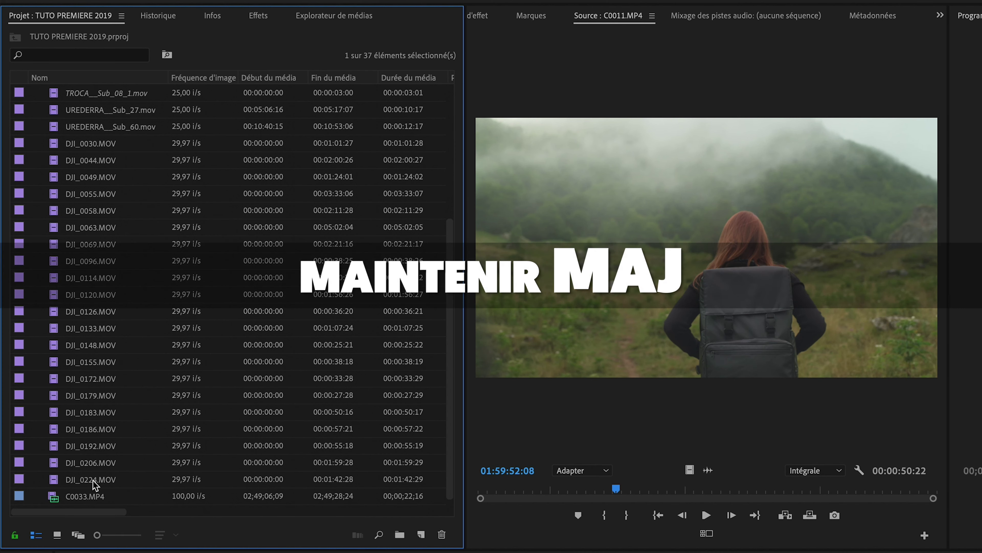
left_click(90, 496, "shift")
scroll(161, 170, "up", 10)
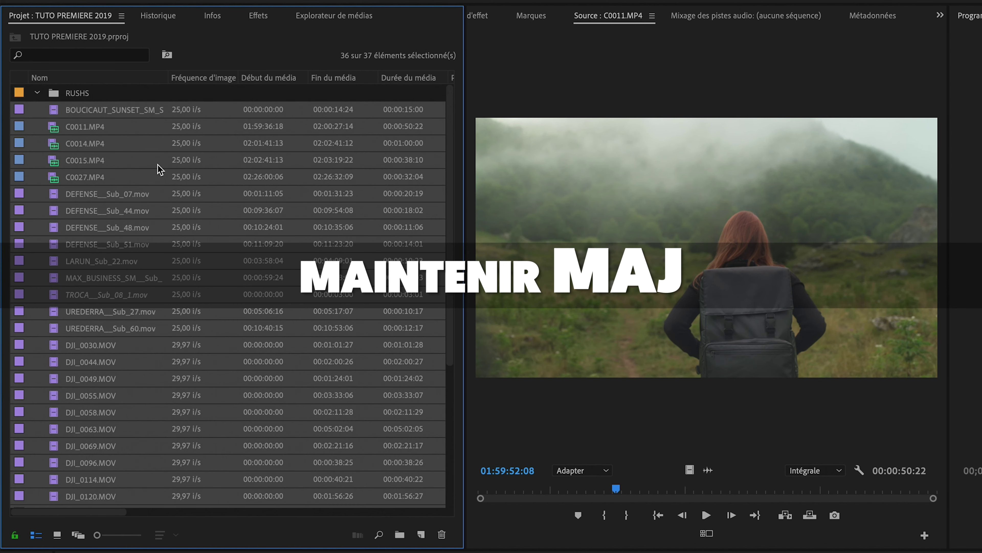
scroll(97, 470, "down", 5)
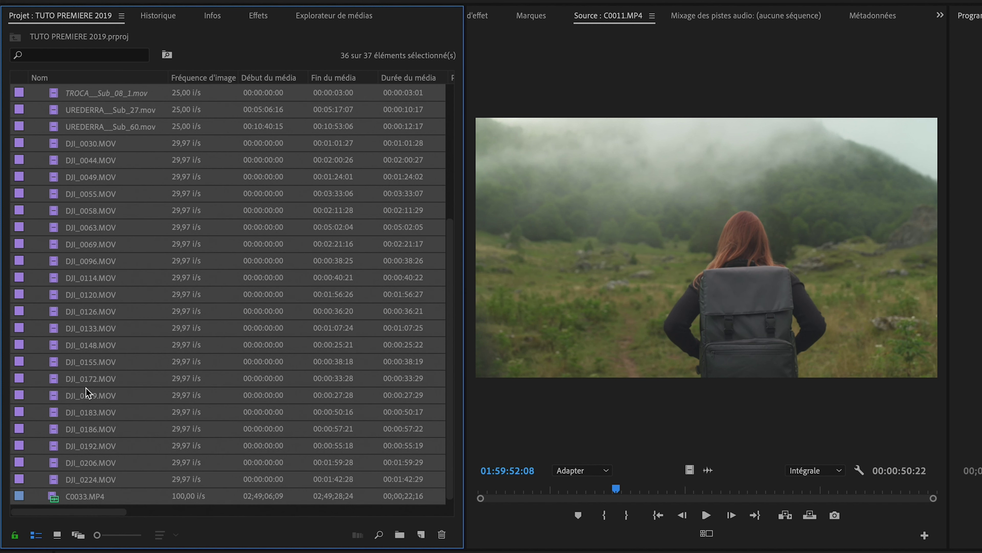
scroll(118, 150, "up", 5)
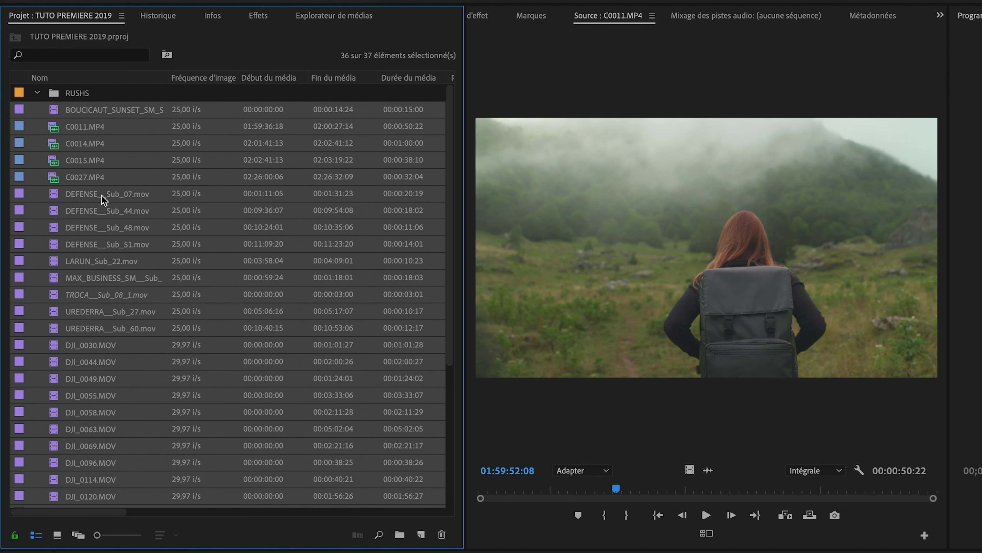
left_click(88, 193, "ctrl")
left_click(92, 299, "ctrl")
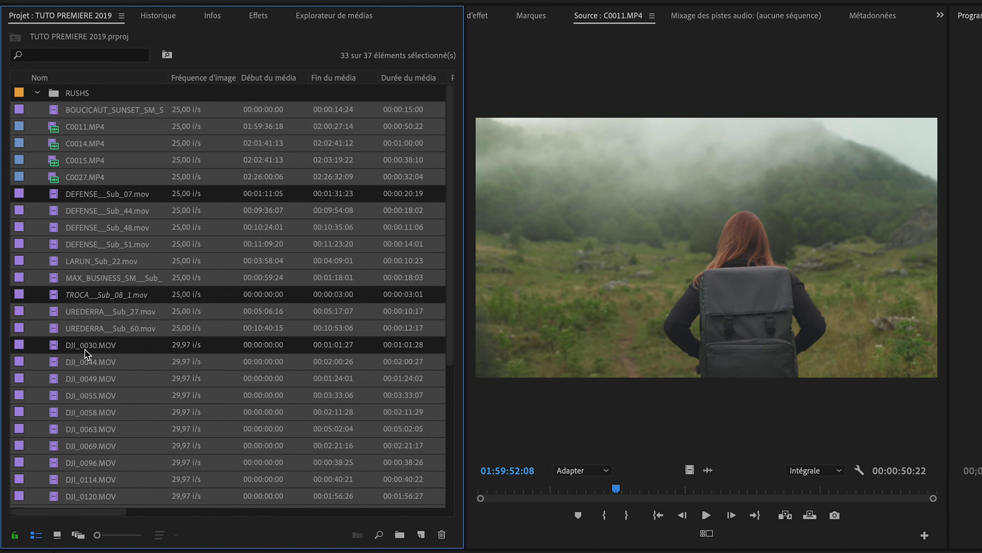
left_click(96, 300, "ctrl")
left_click(107, 194, "ctrl")
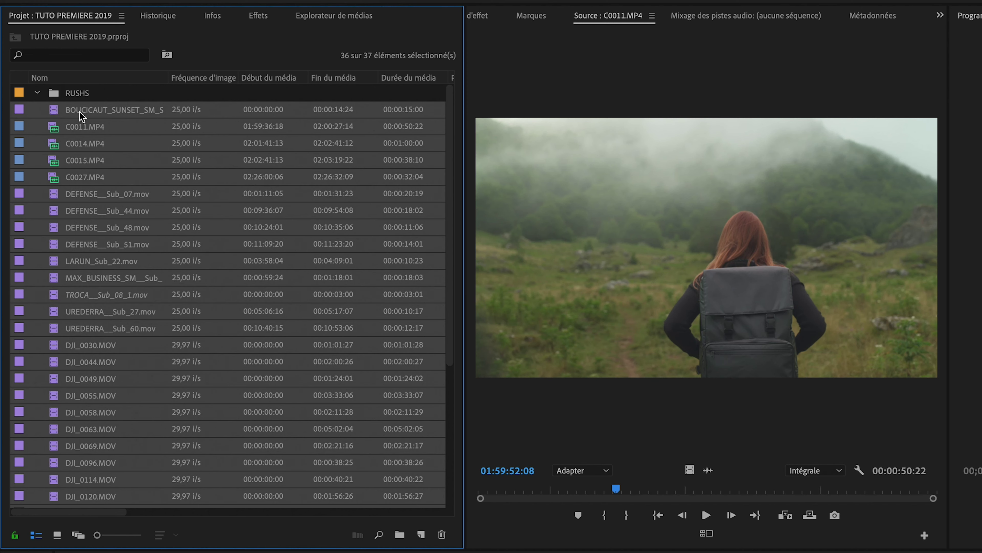
left_click(77, 96)
left_click(38, 93)
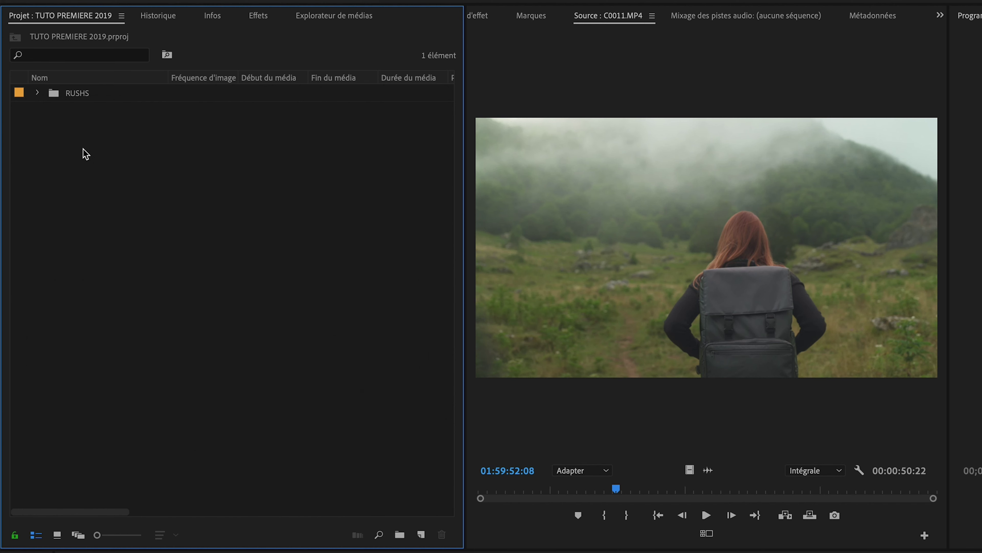
- Create two new bins, 1_PROJETS and a second one named 2_RUSH
right_click(62, 155)
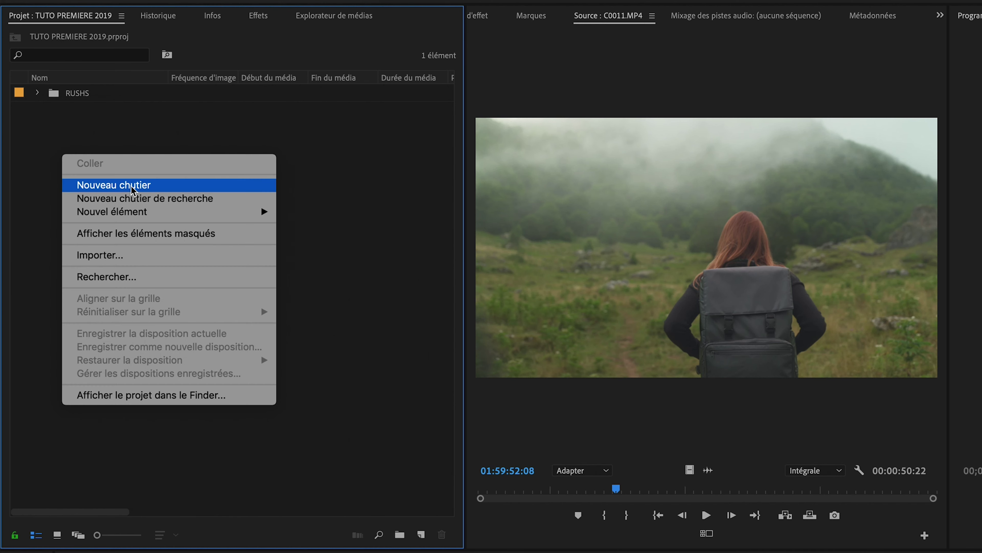
left_click(132, 188)
type("1_")
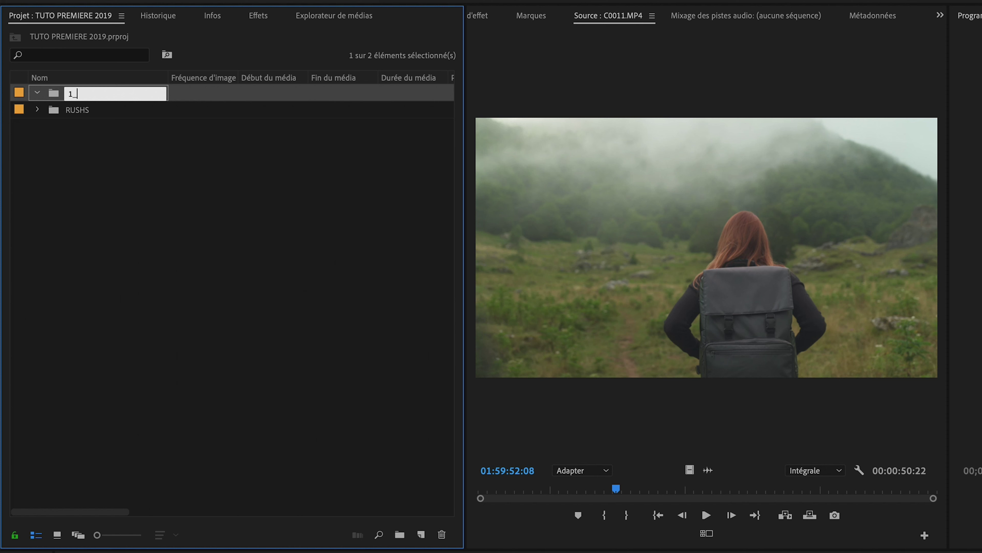
type("PROJETS")
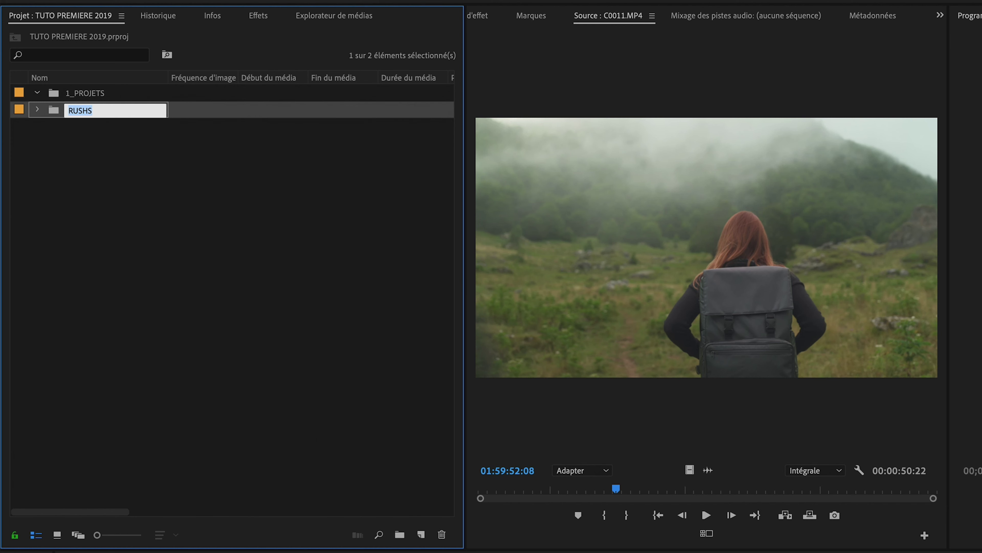
left_click(94, 98)
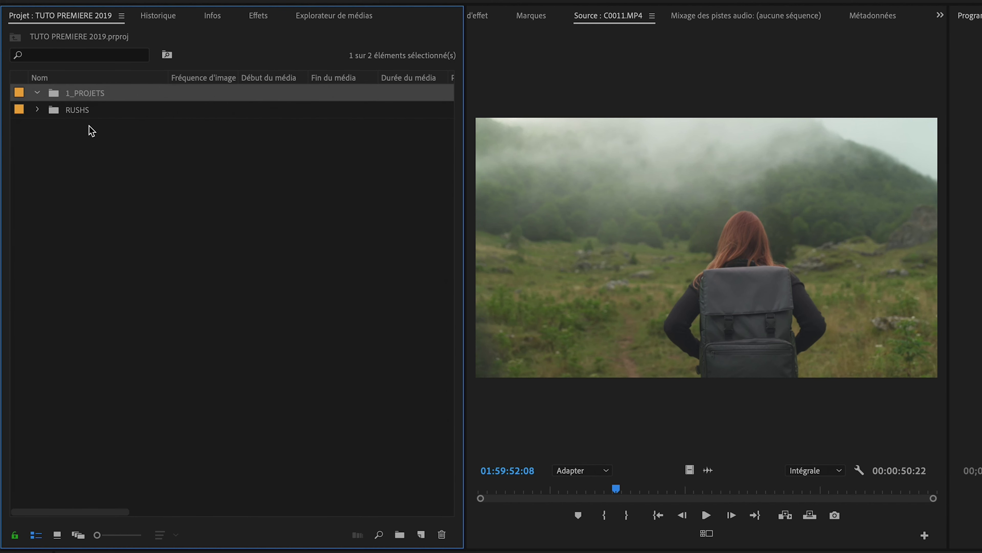
right_click(58, 172)
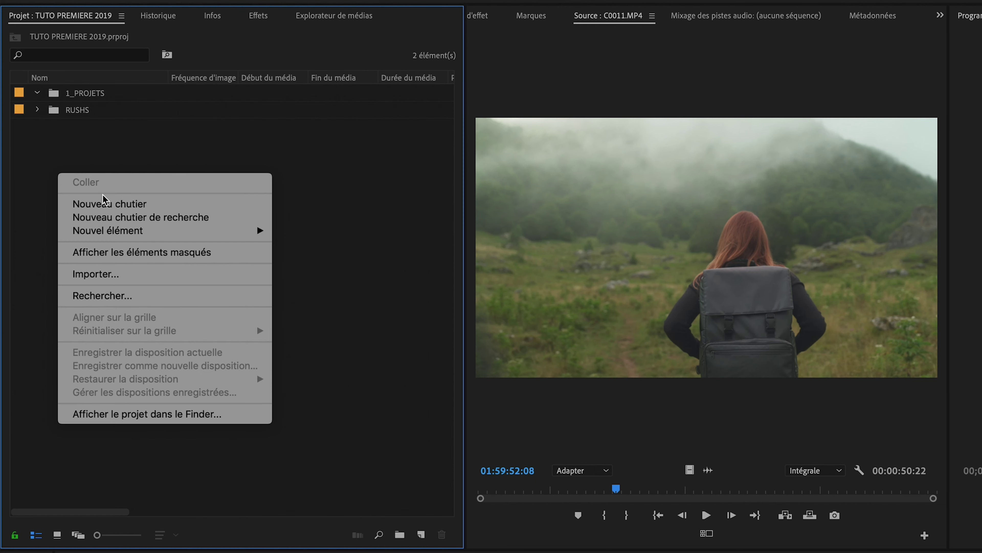
left_click(107, 204)
type("2_RUSH")
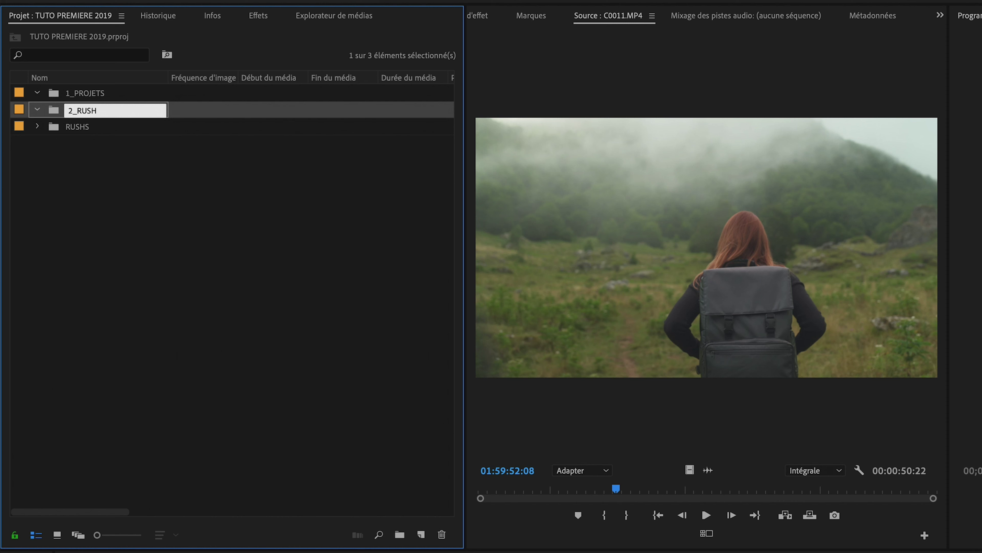
left_click(90, 247)
- Rename the RUSHS bin to 2_RUSHS
left_click(73, 128)
left_click(69, 127)
left_click(68, 130)
type("2_")
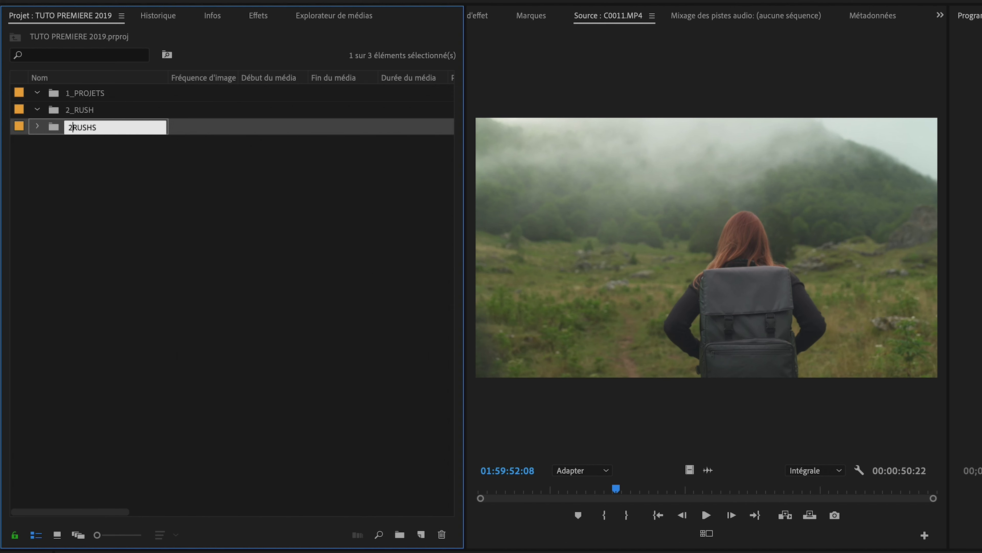
key("Tab")
- Rename the 2_RUSH bin to 3_ELEMENTS
left_click(88, 113)
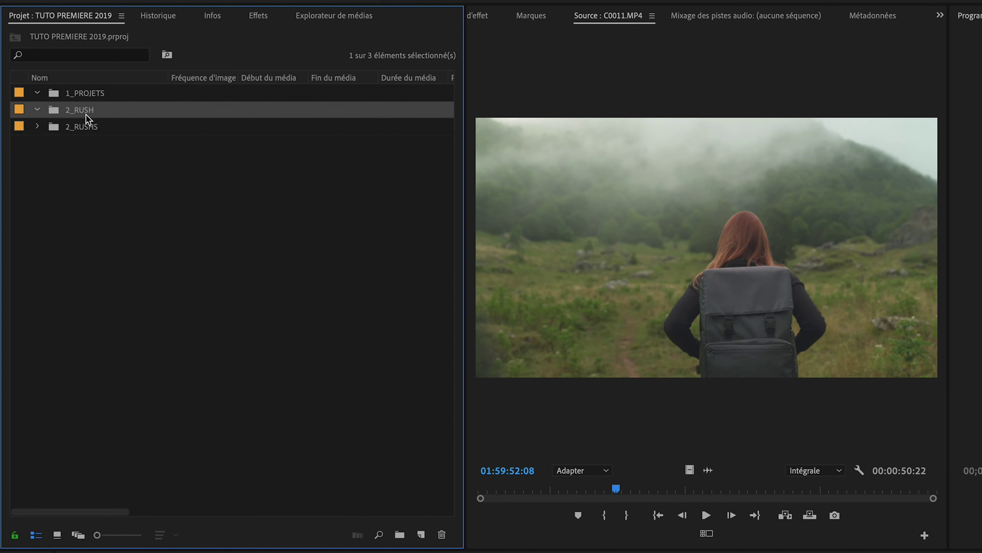
left_click(38, 127)
left_click(38, 127)
left_click(71, 110)
left_click(72, 110)
key("BackSpace")
type("3")
left_click_drag(91, 109, 77, 110)
type("ELEMEN")
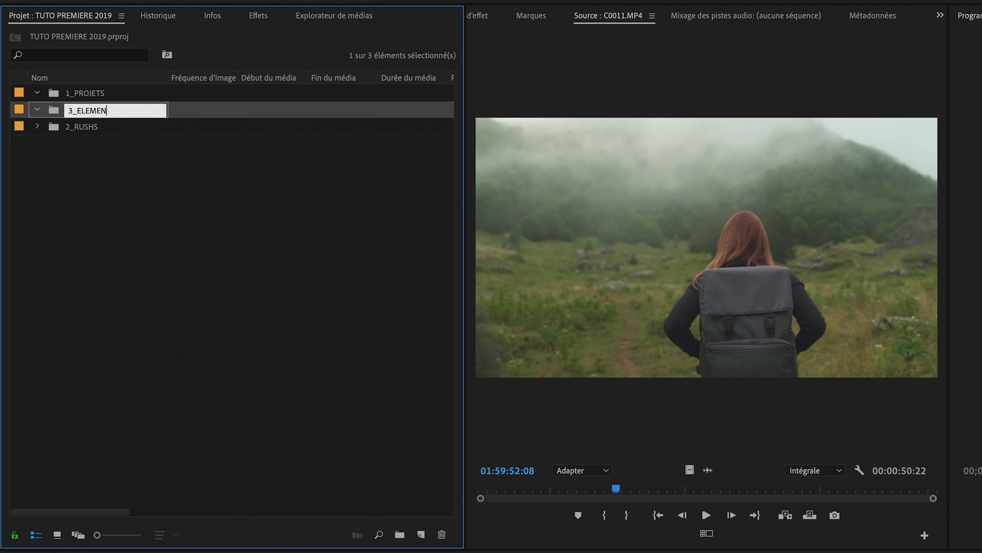
key("Tab")
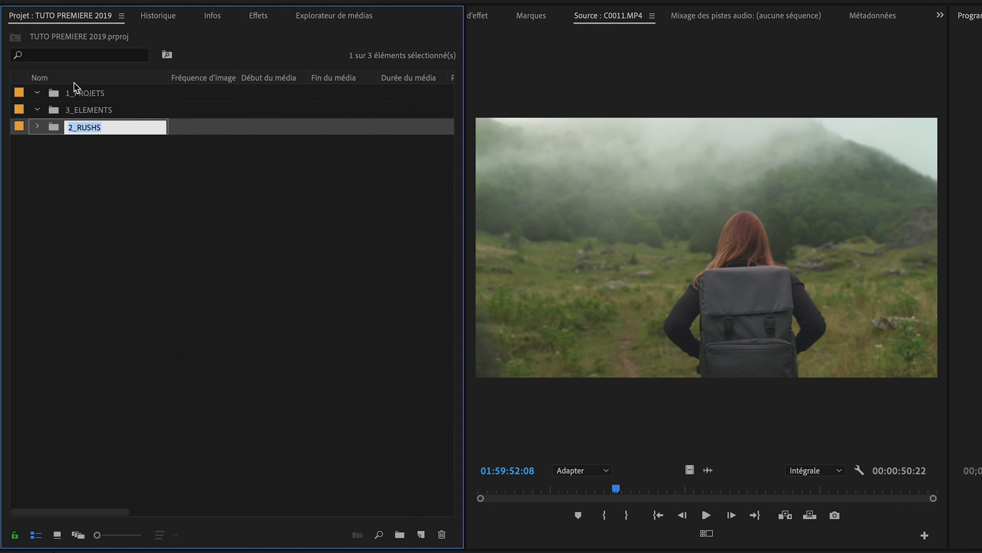
- Sort the bins alphabetically by name and collapse 3_ELEMENTS
left_click(54, 79)
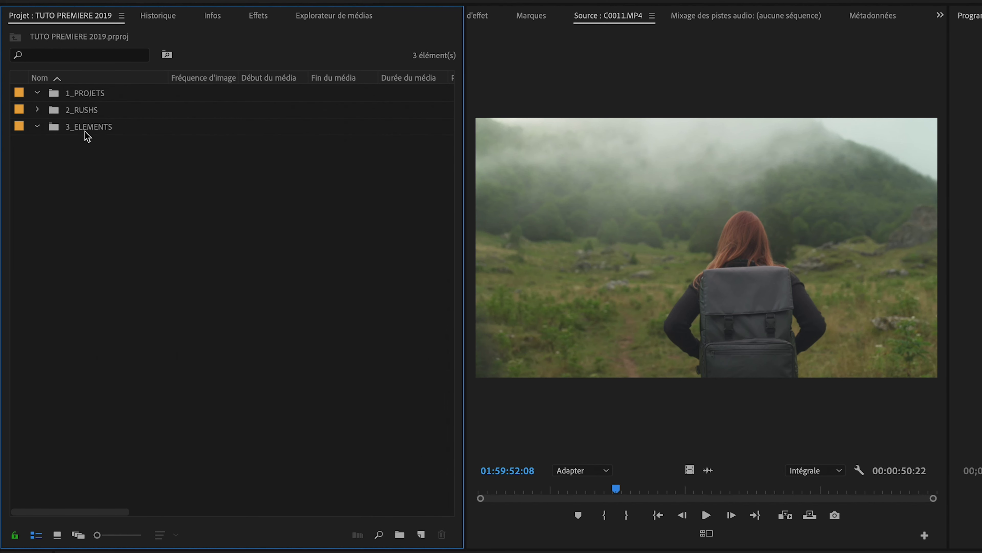
left_click(37, 127)
left_click(53, 127)
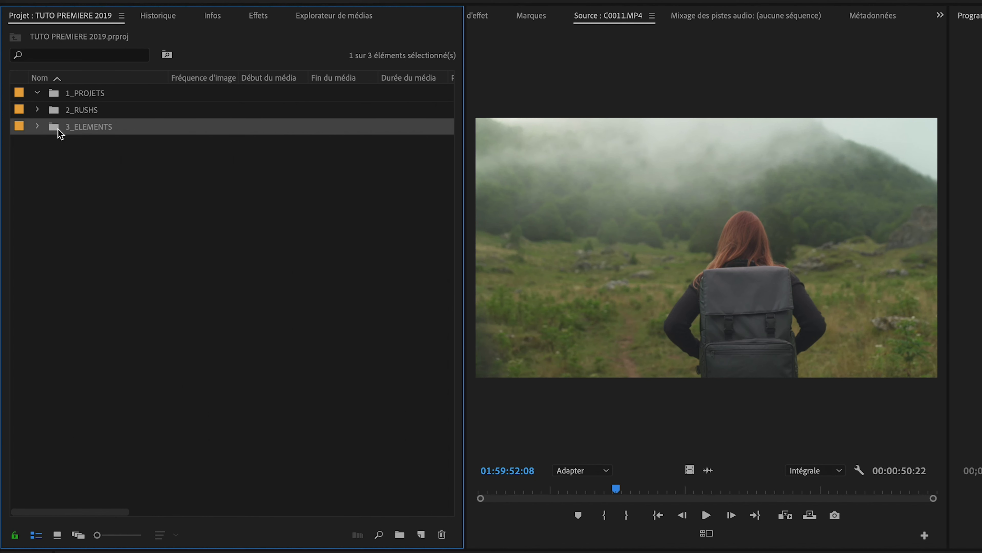
- Open 3_ELEMENTS and create sub-bins 1_VIDEO and 2_AUDIO inside it
double_click(58, 128)
right_click(113, 174)
left_click(172, 205)
type("1_VIDEO")
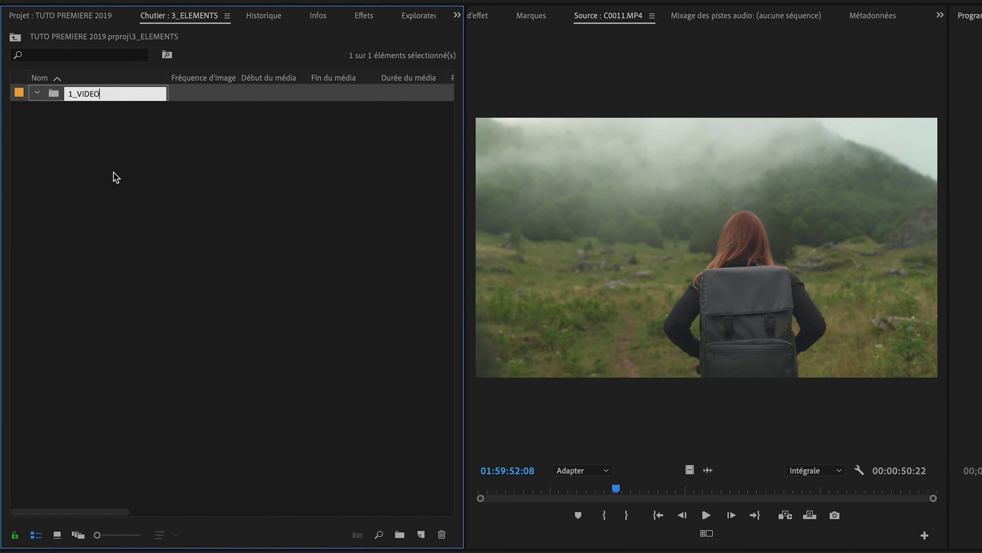
left_click(99, 166)
right_click(80, 154)
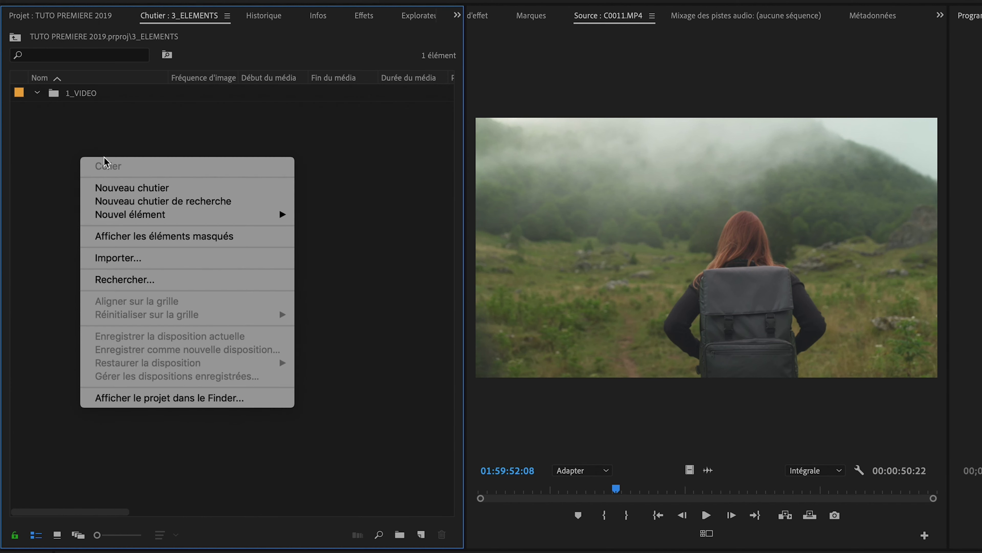
left_click(122, 188)
type("2_AUDIO")
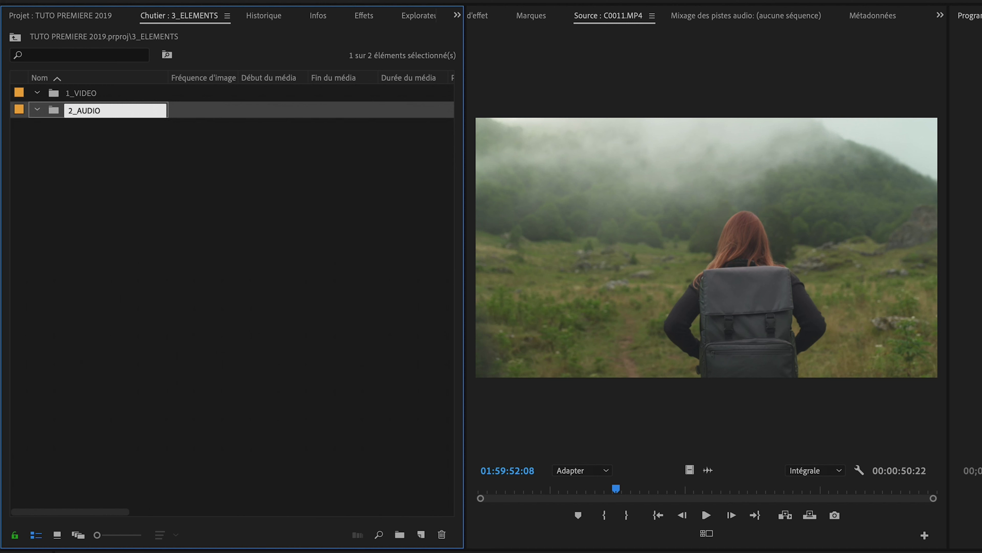
left_click(77, 167)
- Add a 3_IMAGES sub-bin, then open the empty 2_AUDIO bin in its own tab
right_click(74, 166)
left_click(143, 193)
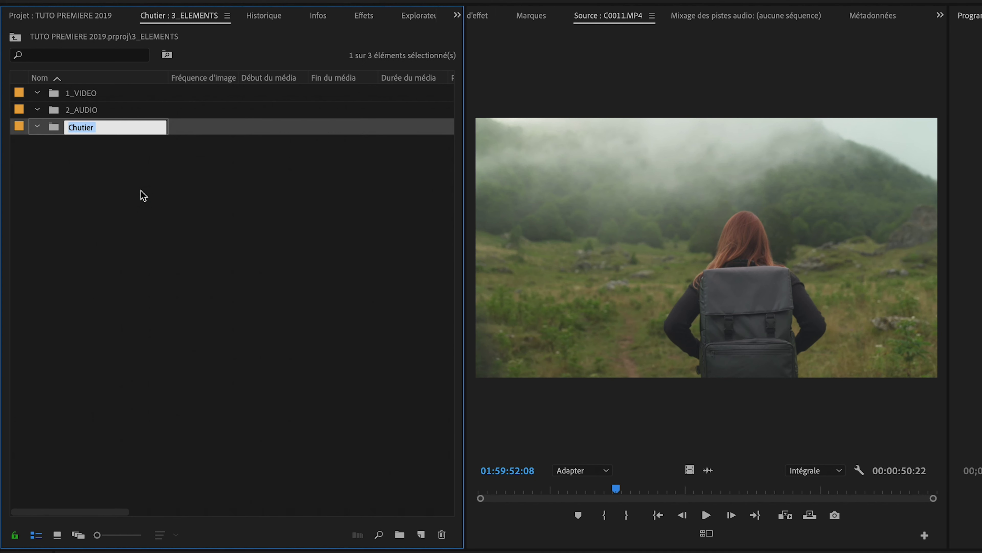
type("3_IMAGES")
key("Tab")
key("Escape")
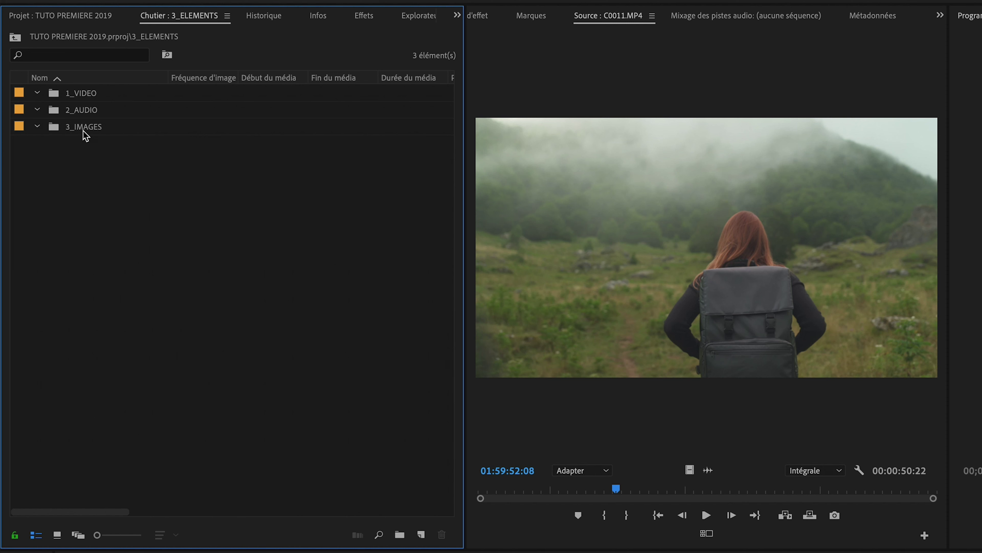
double_click(58, 110)
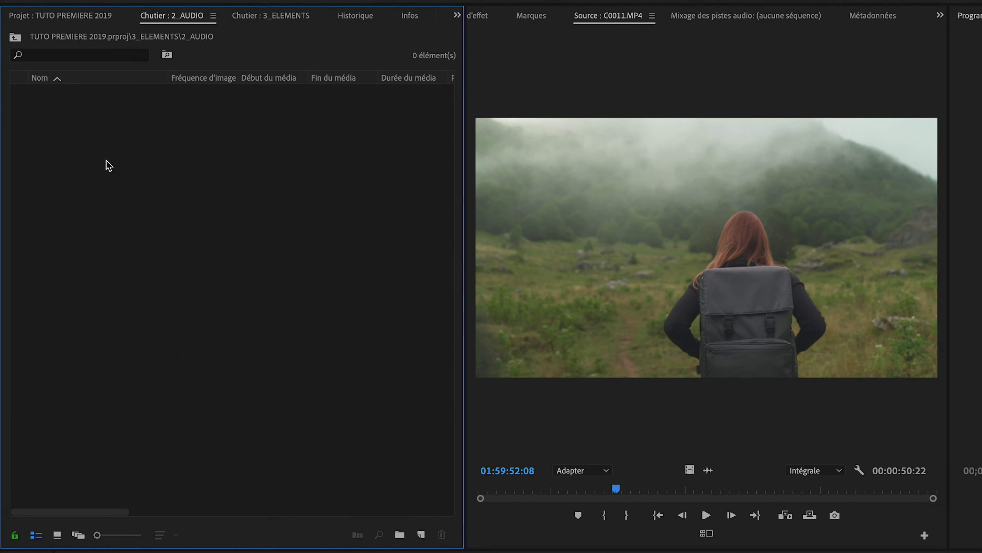
- Create sub-bins 1_MUSIQUES, 2_VOIX OFF and 3_FX inside 2_AUDIO
right_click(105, 163)
left_click(173, 196)
type("1_MUSIQUES")
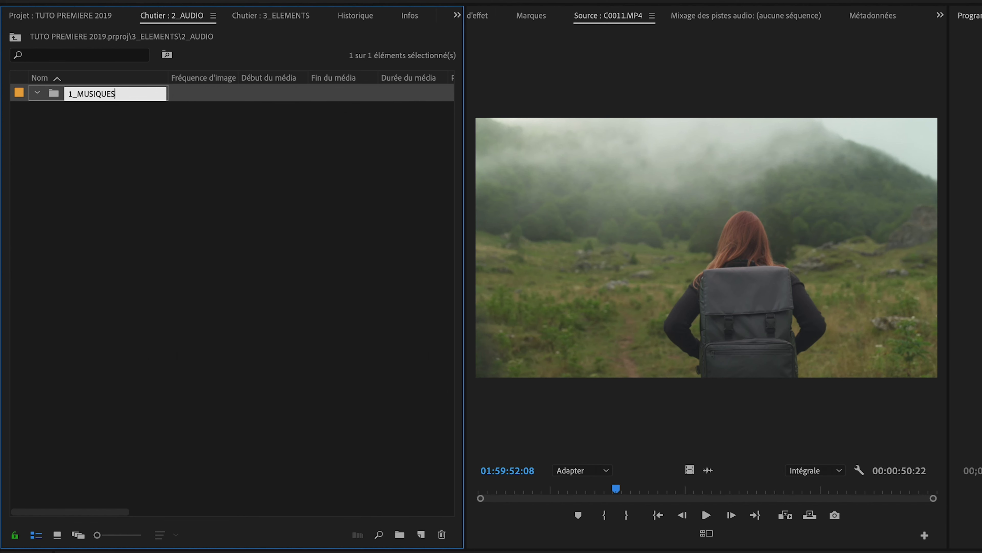
right_click(125, 194)
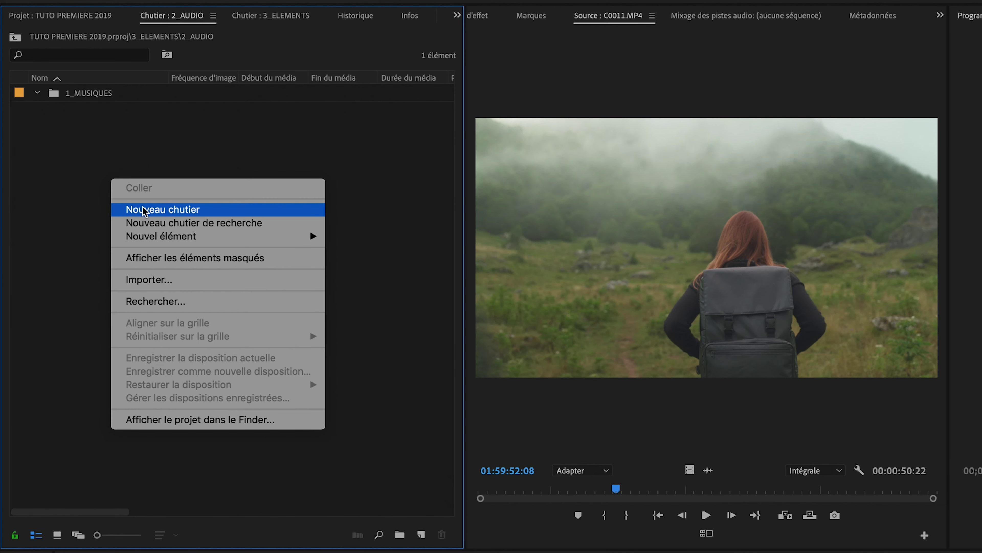
left_click(144, 210)
type("2")
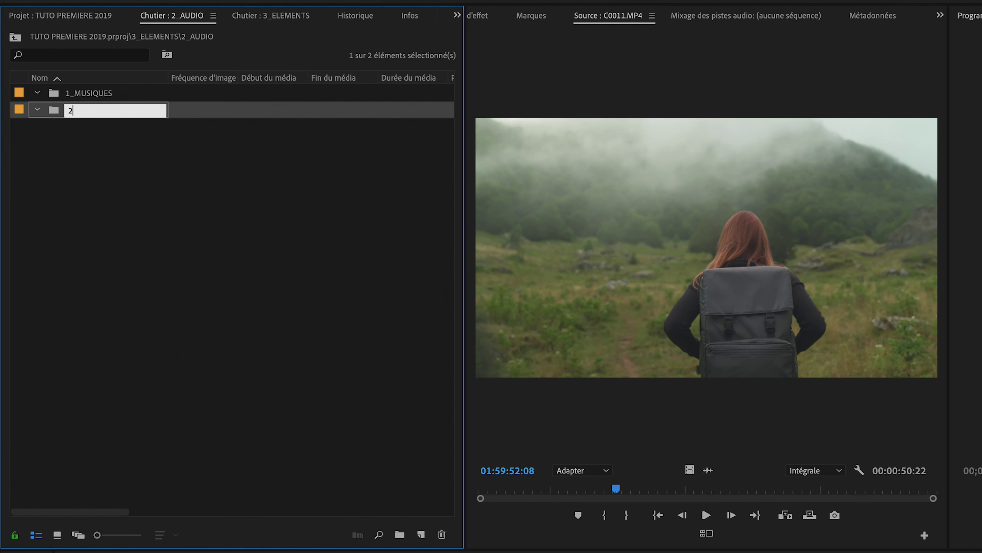
type("F")
key("Return")
left_click(88, 229)
right_click(66, 162)
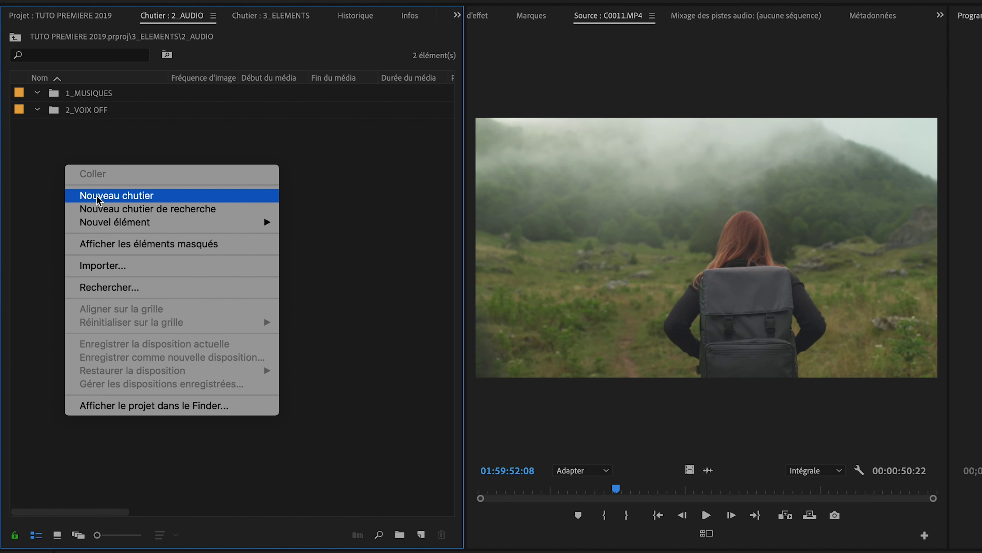
left_click(100, 195)
type("3_FX")
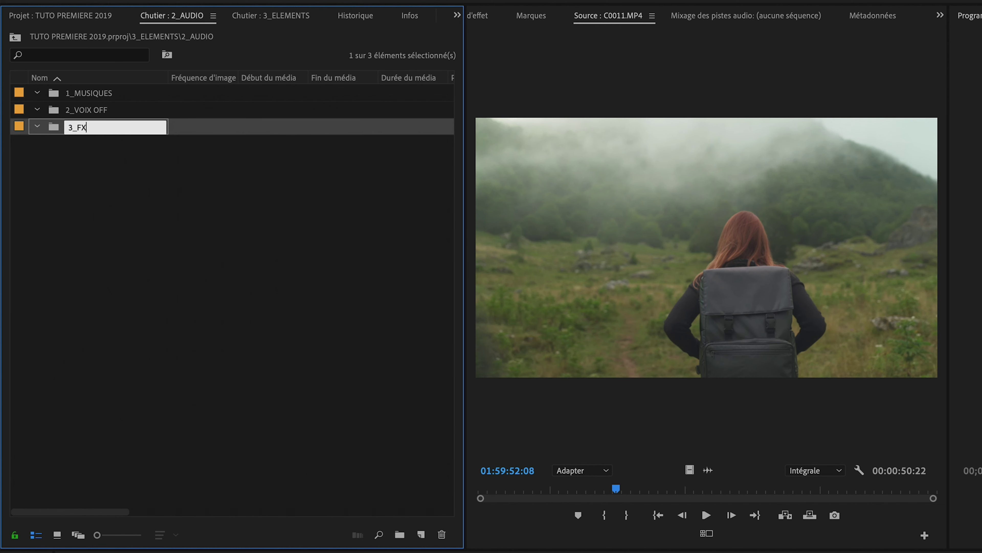
key("Return")
- Return to the project's top-level bins and expand then collapse 3_ELEMENTS and 2_RUSHS
key("shift+1")
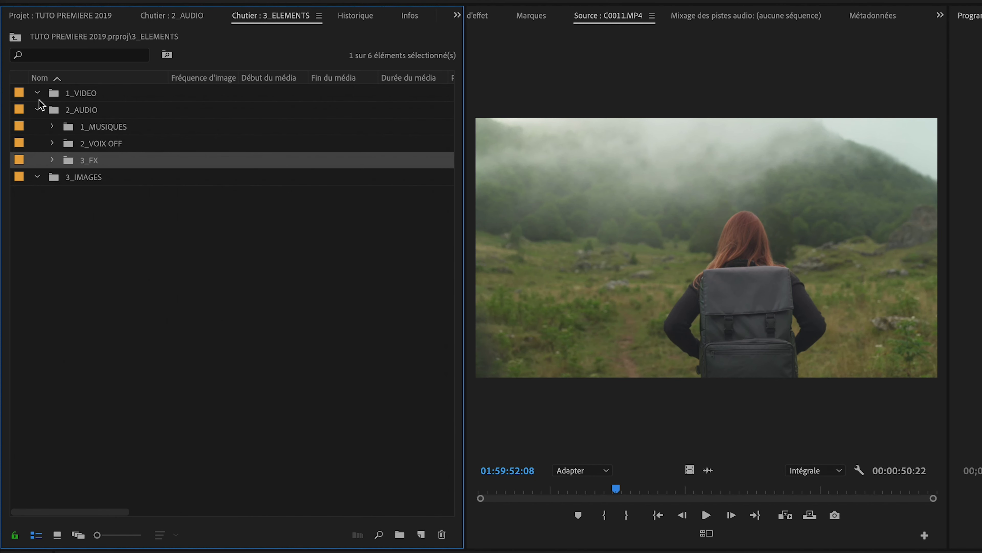
left_click(15, 38)
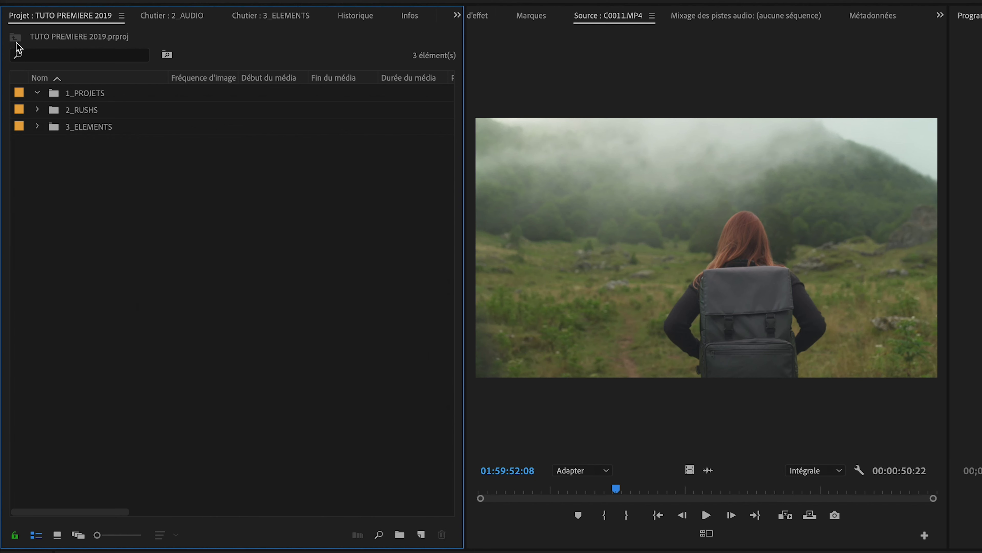
left_click(37, 127)
left_click(37, 110)
left_click(37, 110)
left_click(37, 127)
left_click(75, 126)
left_click_drag(74, 118, 73, 91)
left_click(37, 127)
left_click(37, 127)
left_click(37, 109)
left_click(37, 110)
- Open 2_RUSHS in its own tab and show its clips as thumbnails
double_click(56, 112)
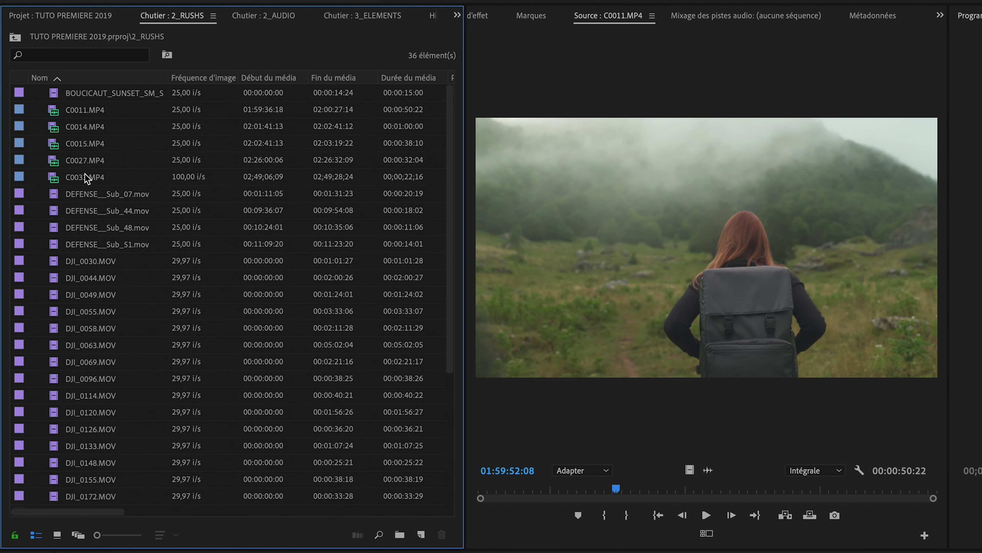
scroll(92, 192, "down", 5)
scroll(99, 226, "up", 5)
scroll(104, 275, "down", 5)
scroll(104, 275, "up", 5)
left_click(57, 534)
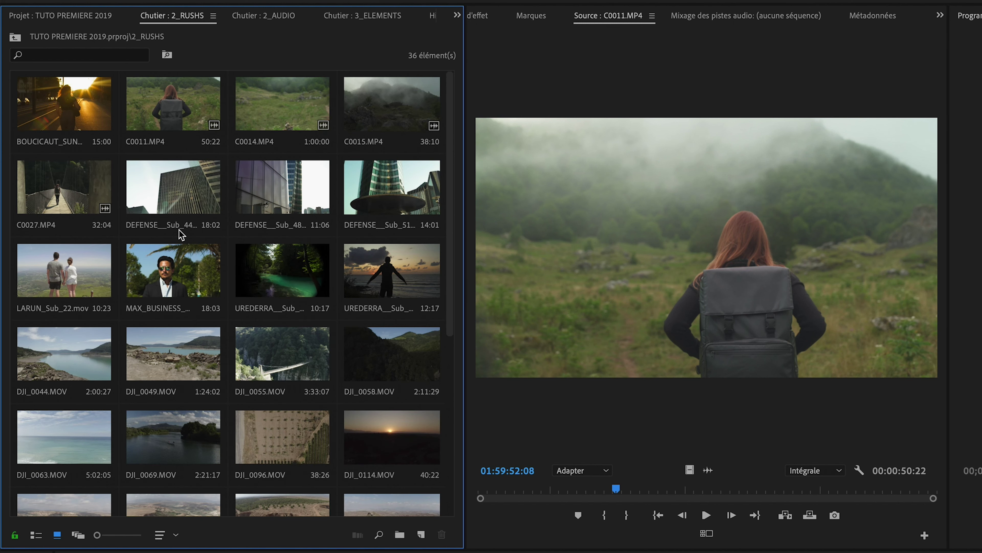
scroll(180, 232, "down", 2)
scroll(180, 232, "down", 2)
scroll(192, 277, "up", 3)
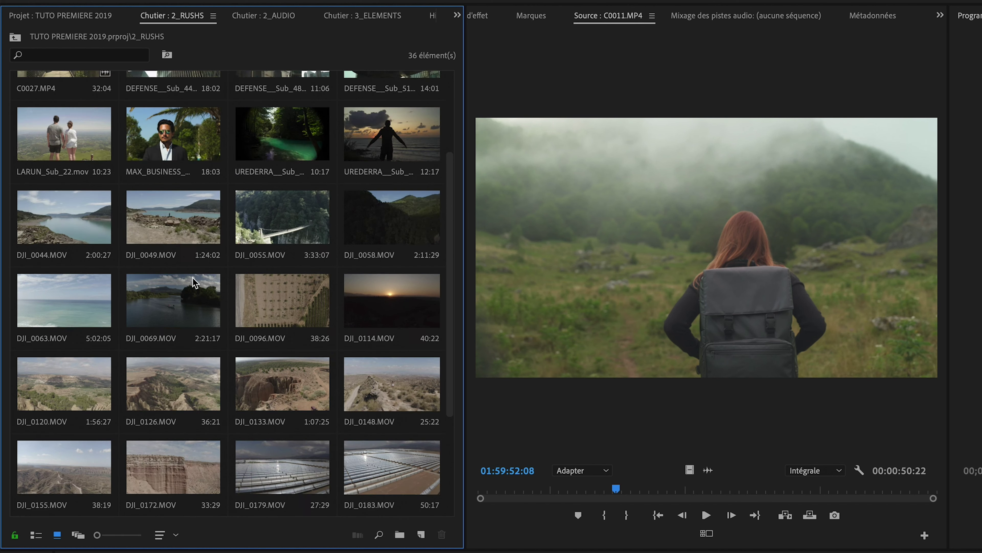
scroll(193, 276, "up", 1)
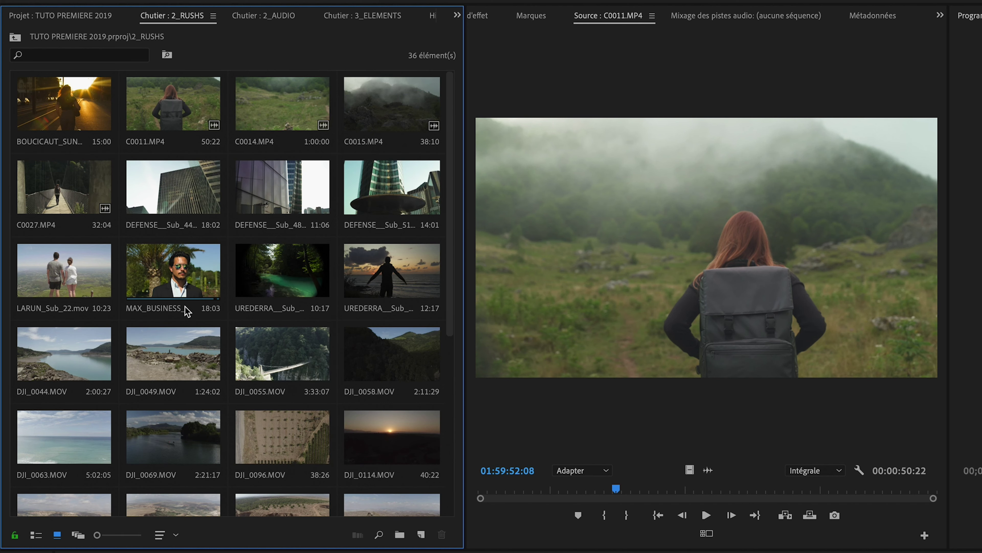
scroll(185, 310, "down", 1)
- Compare list, thumbnail and freeform views, then return to the thumbnail grid and 2_AUDIO
left_click(36, 539)
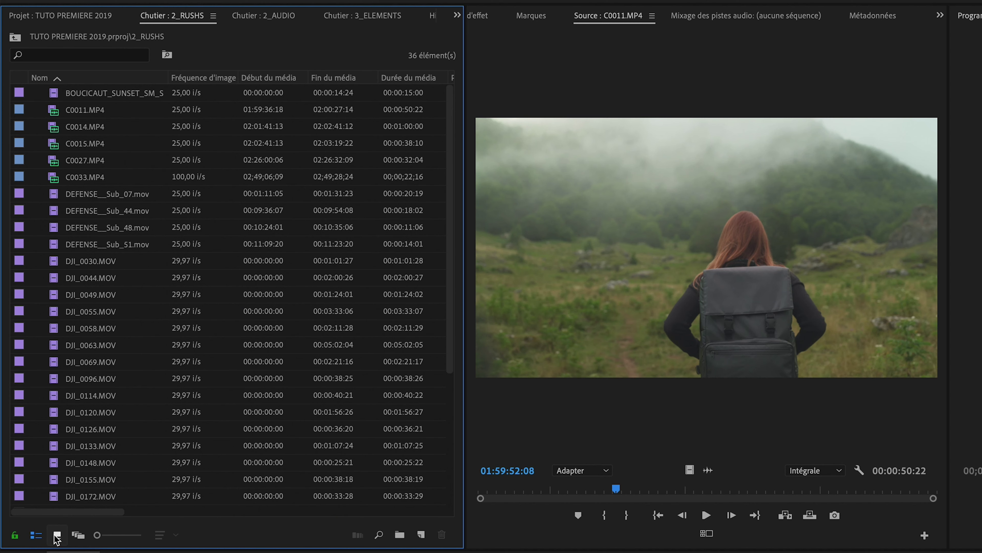
left_click(57, 535)
scroll(177, 275, "down", 5)
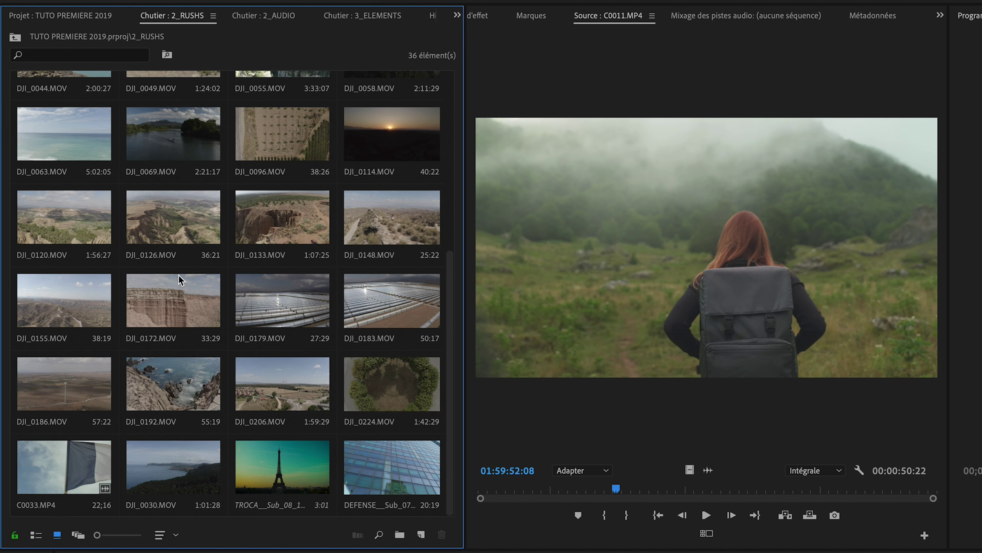
scroll(225, 342, "up", 2)
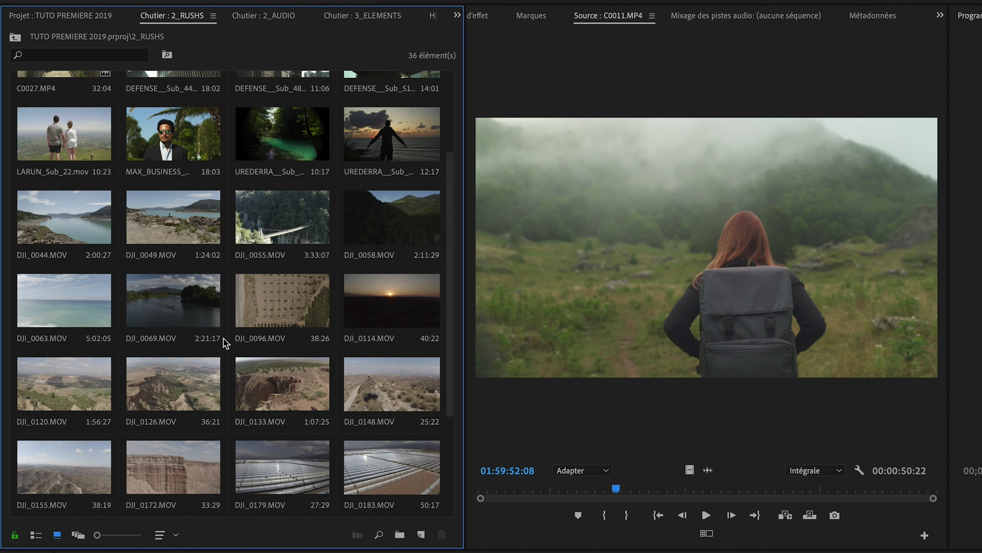
scroll(226, 342, "up", 1)
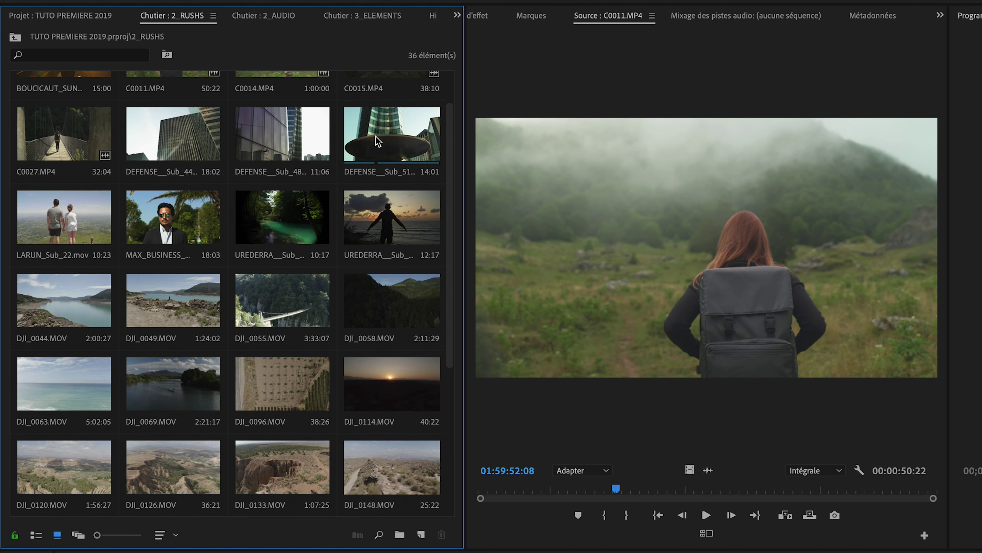
scroll(326, 228, "up", 1)
scroll(214, 197, "down", 4)
scroll(214, 196, "up", 4)
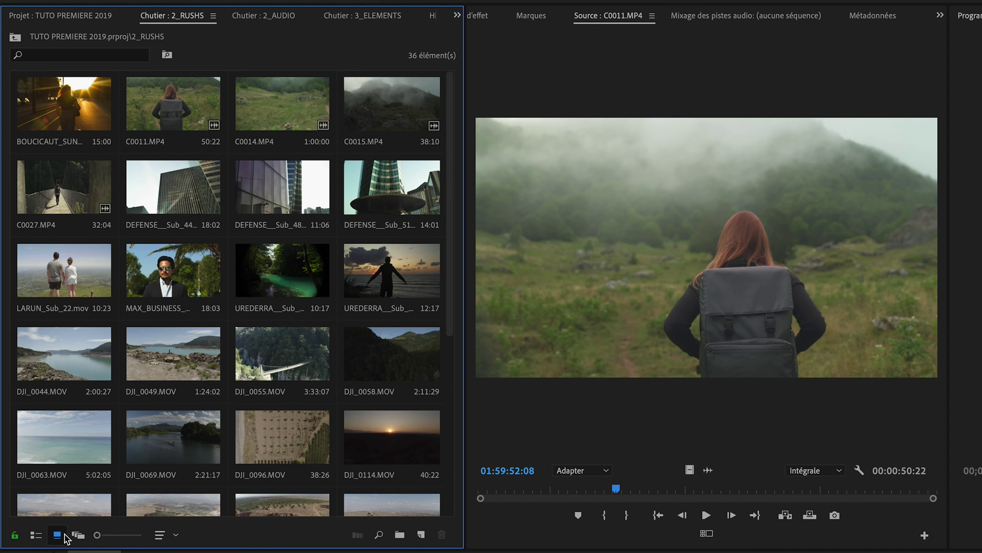
left_click(79, 536)
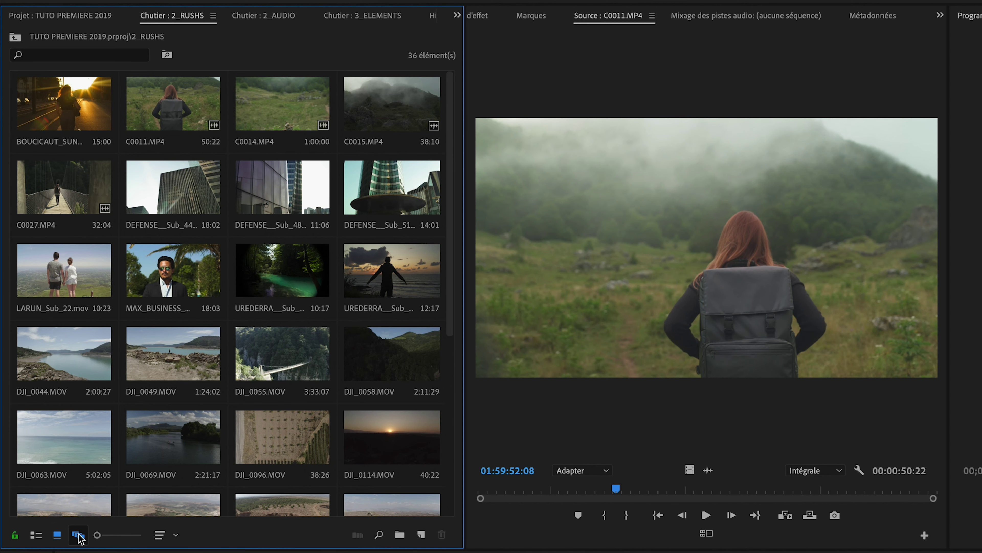
left_click_drag(120, 534, 116, 535)
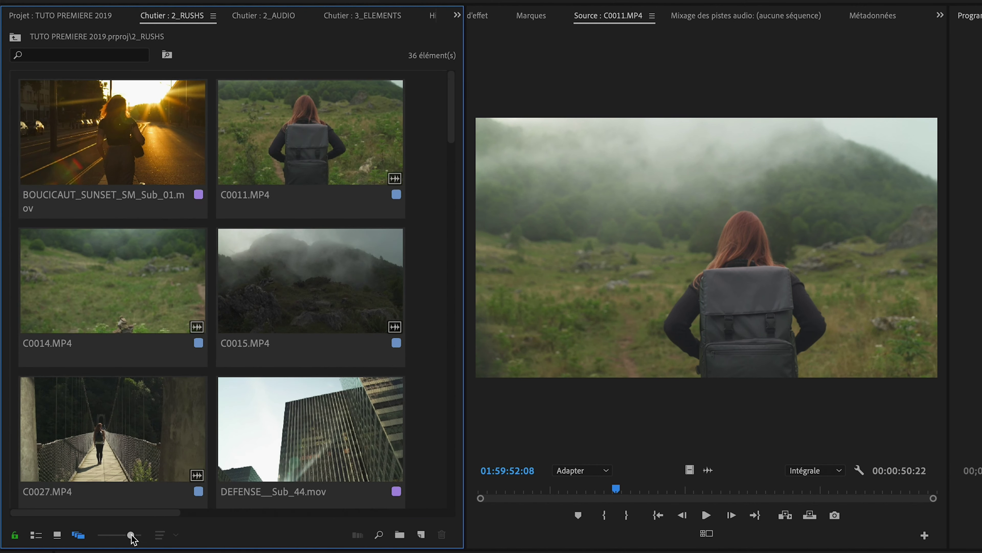
key("ctrl+Page_Down")
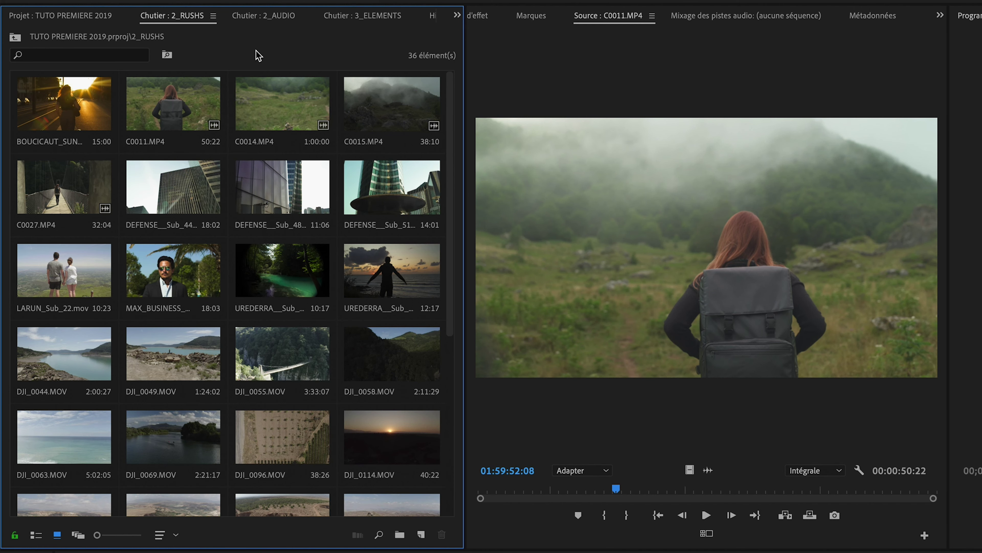
left_click(266, 18)
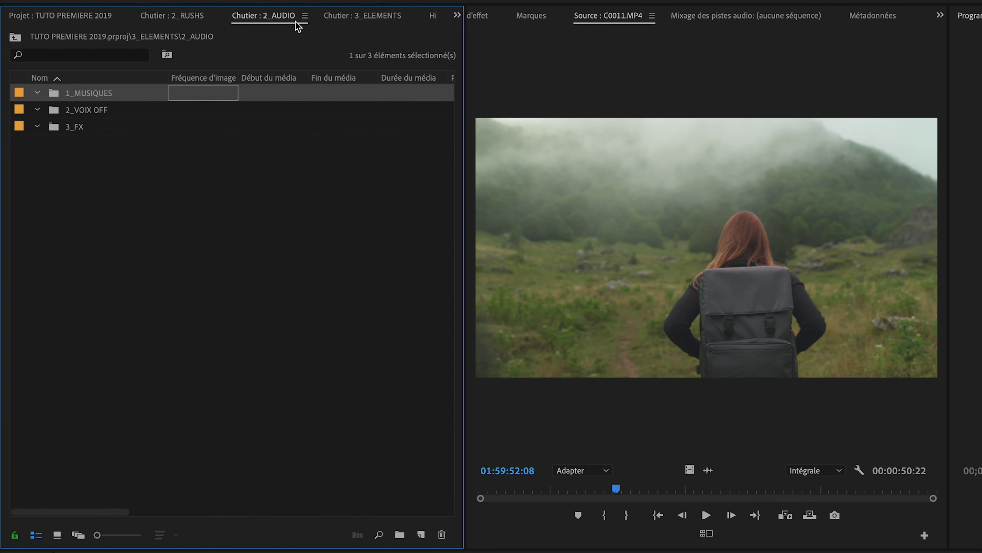
- From 3_ELEMENTS, open the empty 1_VIDEO bin in its own tab
left_click(343, 17)
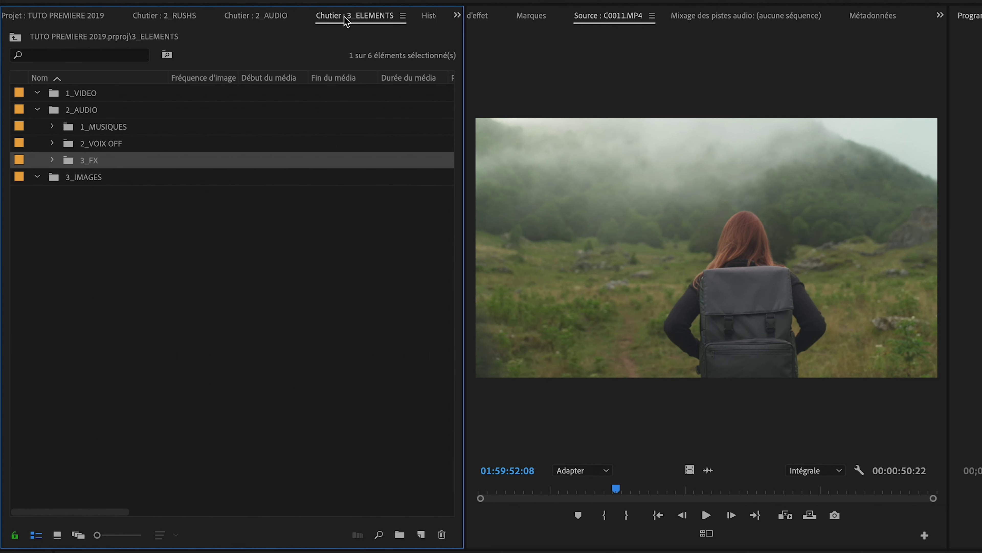
double_click(75, 93)
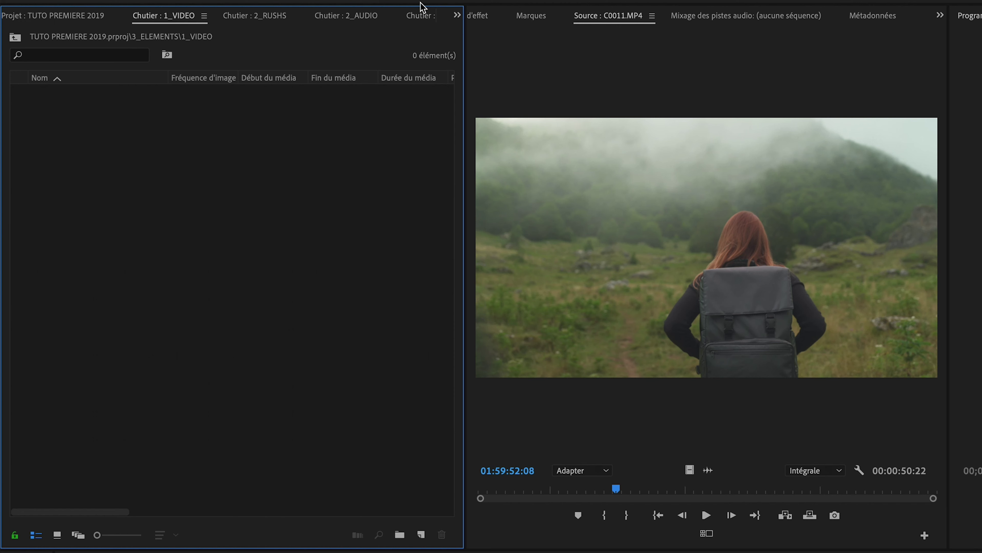
left_click(457, 15)
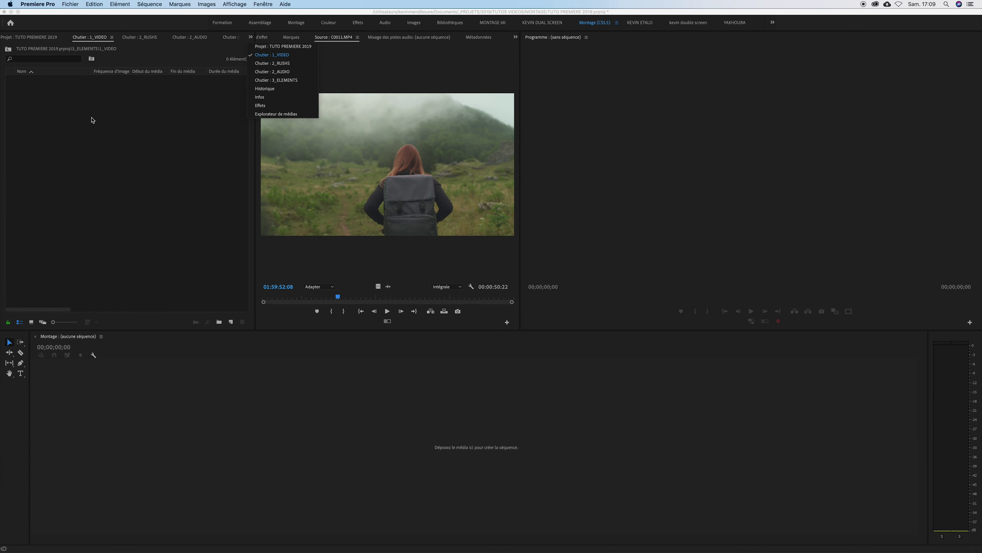
left_click(92, 120)
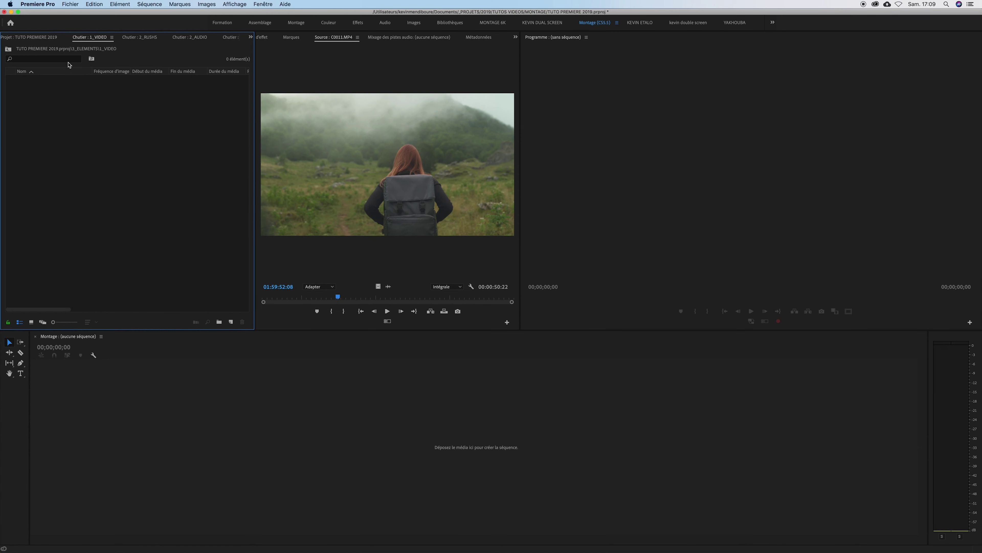
- Set bin double-clicks to same panel, + Cmd new window, + Opt new tab, then show History
left_click(51, 4)
mouse_move(50, 27)
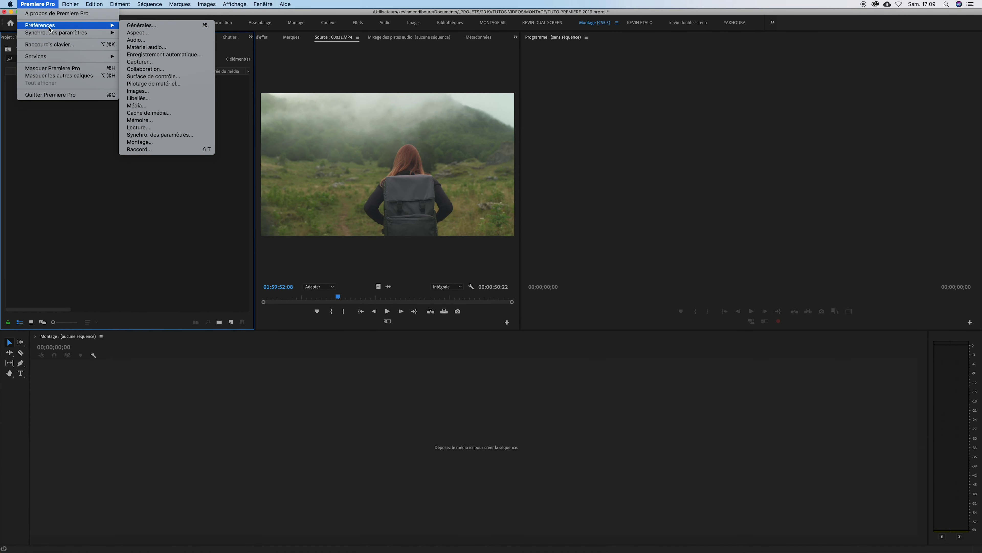
left_click(147, 27)
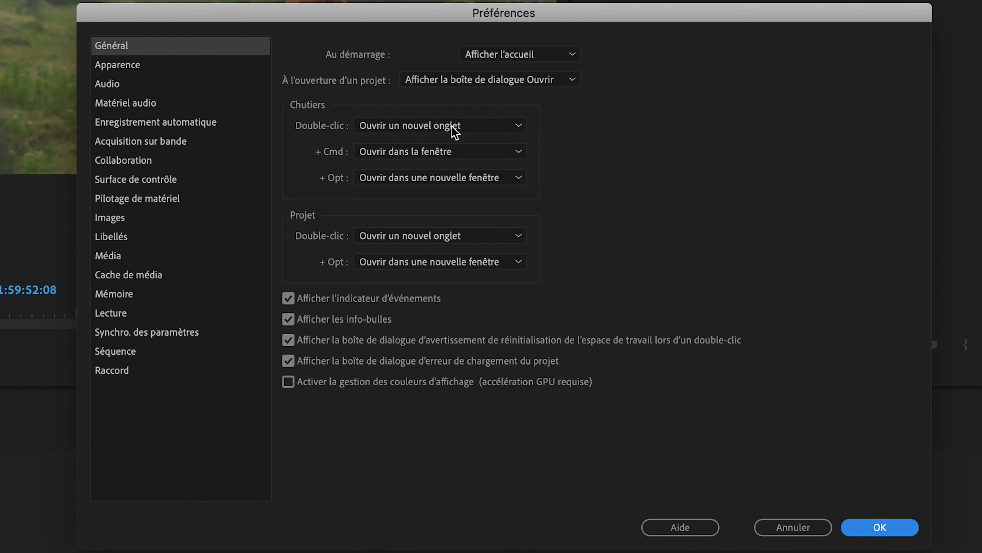
left_click(467, 129)
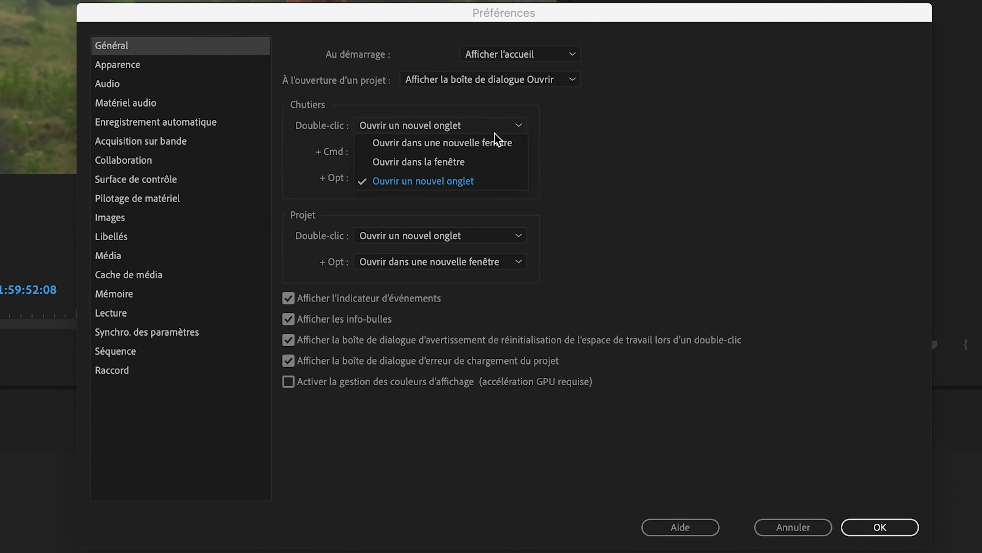
left_click(455, 162)
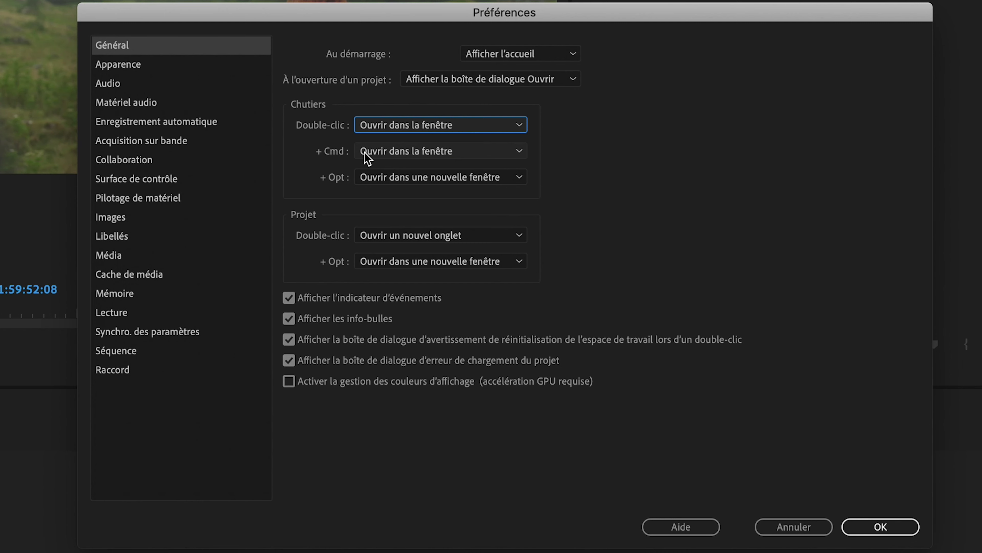
left_click(408, 151)
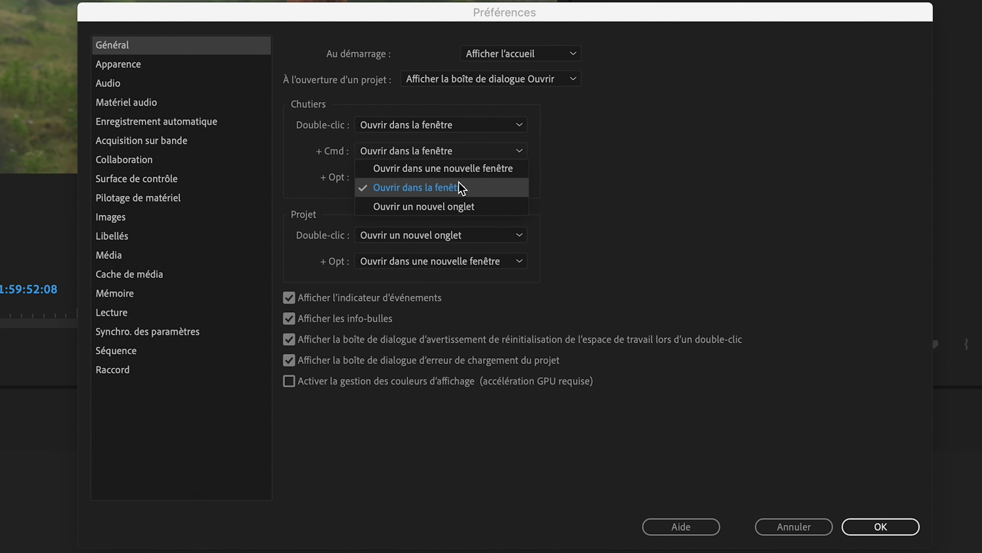
left_click(464, 168)
left_click(480, 178)
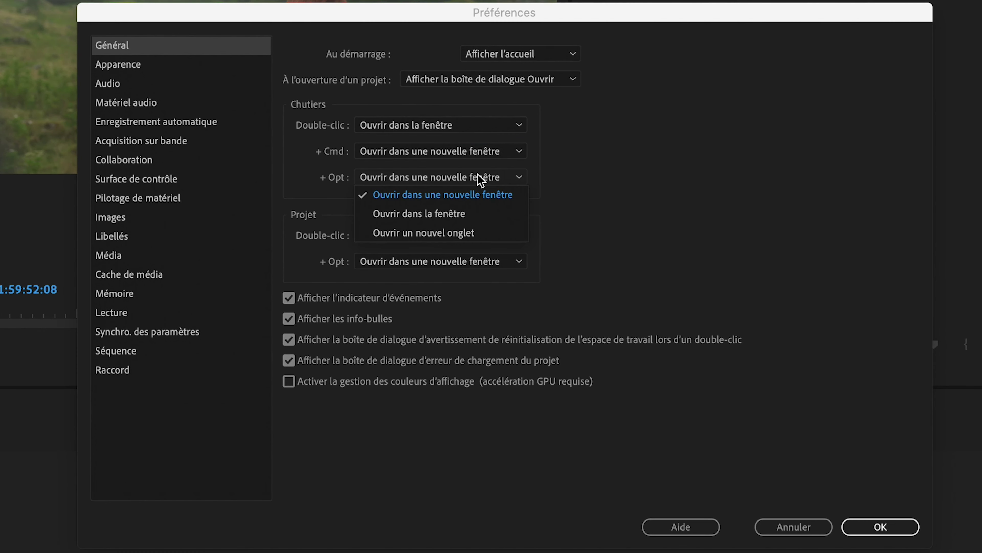
left_click(449, 232)
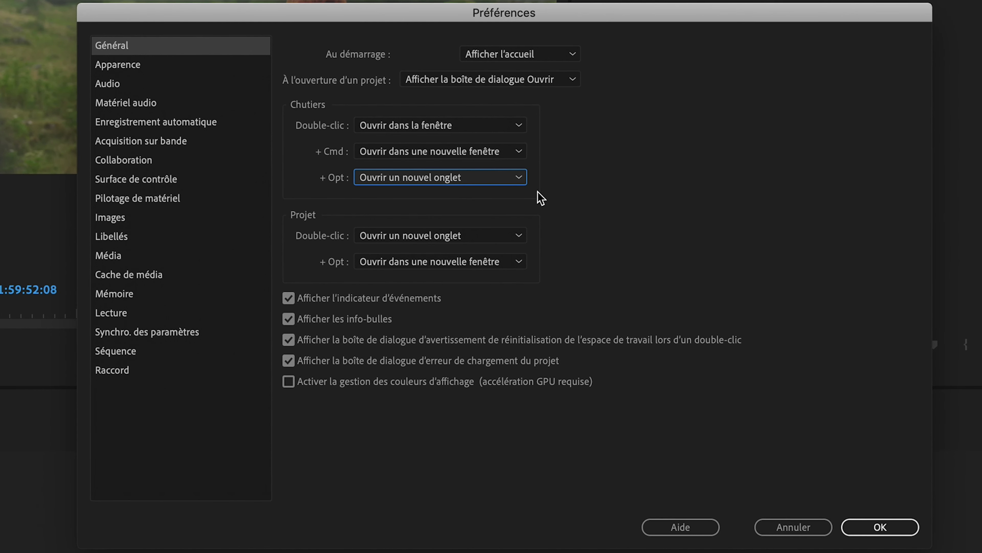
left_click(878, 531)
left_click(87, 37)
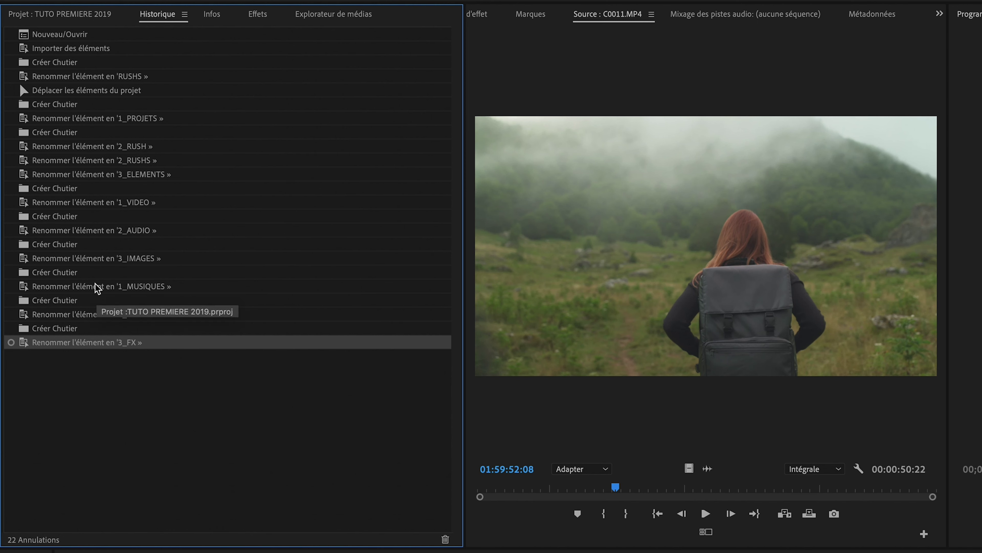
left_click(83, 314)
left_click(83, 301)
left_click(82, 286)
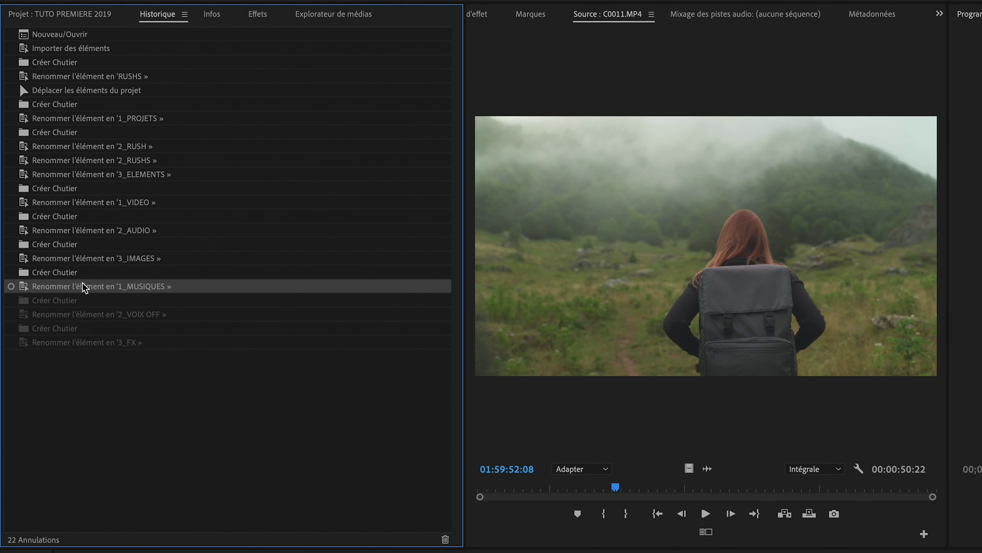
left_click(84, 273)
left_click(93, 14)
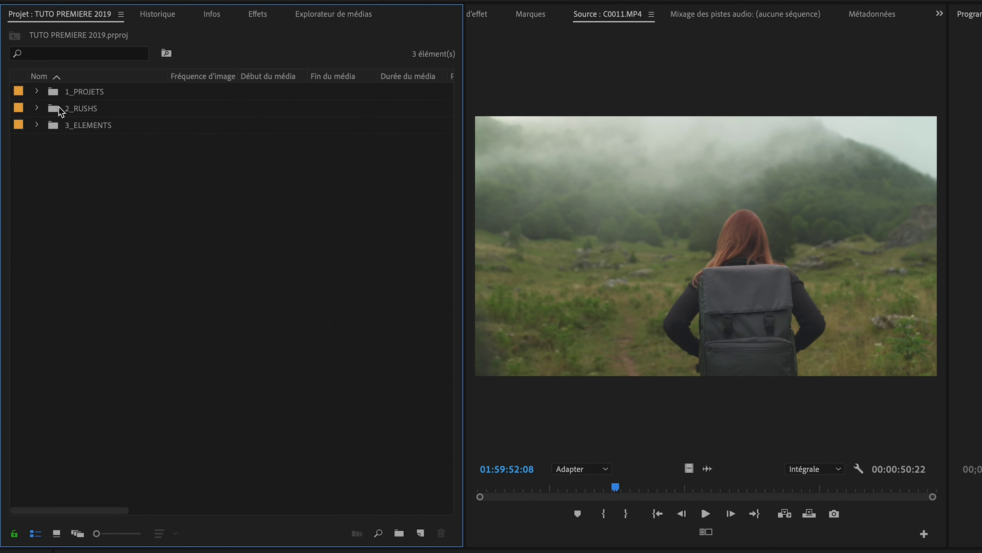
left_click(37, 108)
left_click(37, 109)
left_click(37, 125)
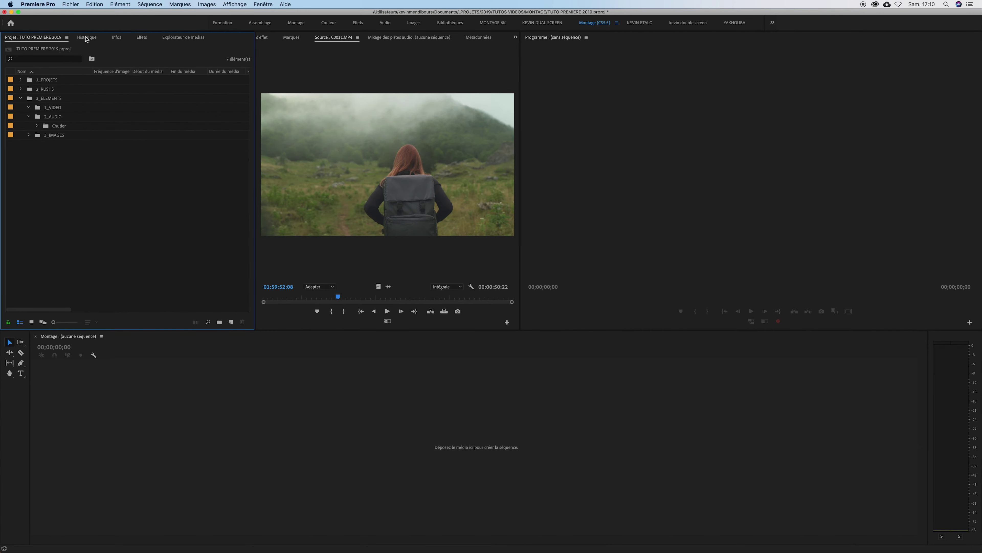
left_click(107, 31)
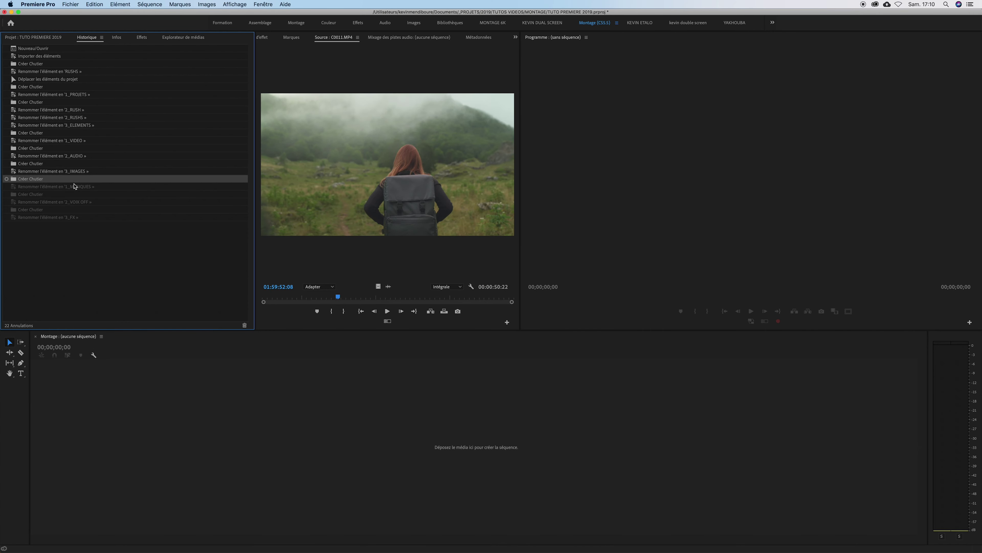
left_click(67, 254)
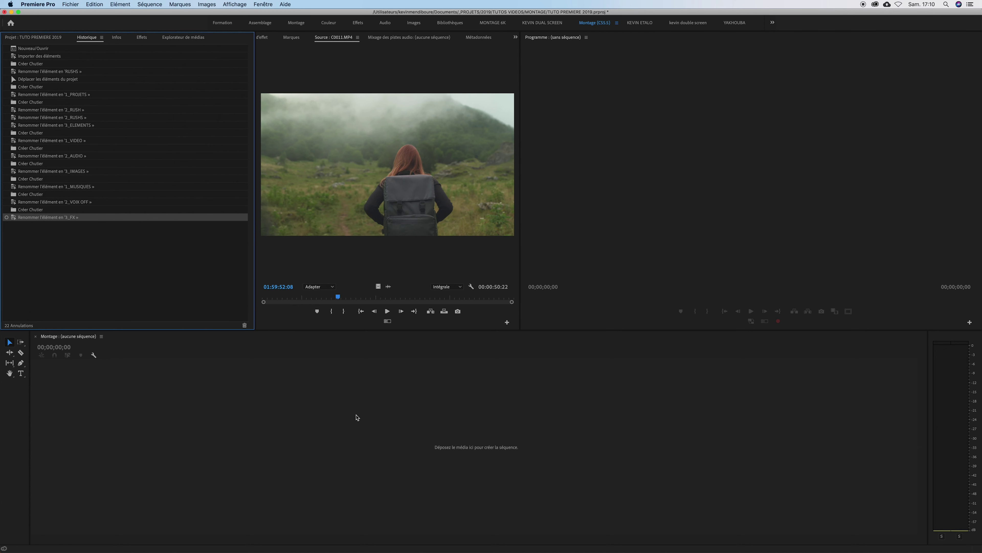
- Open the 2_RUSHS bin from the folder list and select C0011.MP4 to review format columns
key("shift+1")
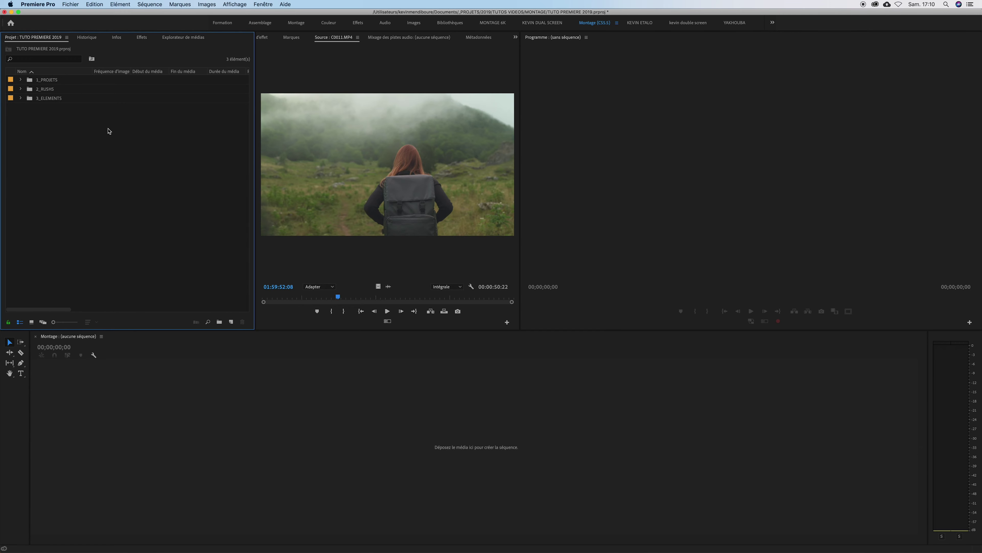
double_click(29, 93)
scroll(86, 153, "down", 2)
scroll(86, 152, "down", 2)
scroll(86, 148, "up", 4)
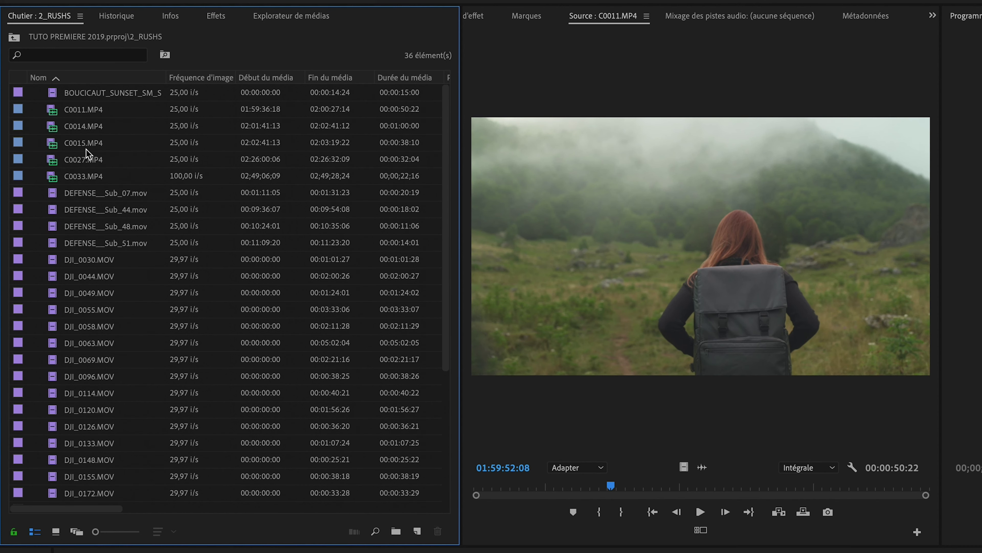
left_click(200, 108)
mouse_move(106, 510)
left_mouse_down()
mouse_move(243, 508)
mouse_move(260, 497)
left_mouse_up()
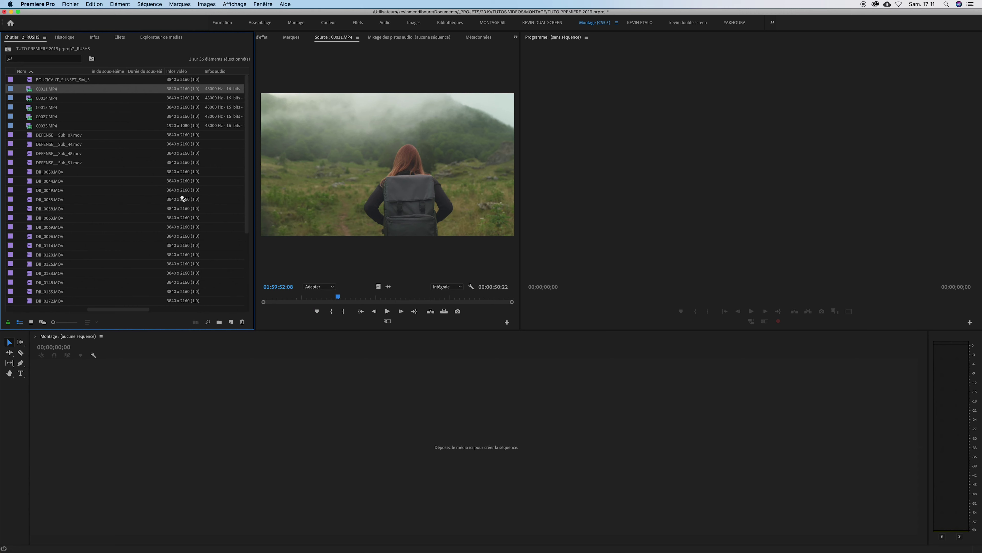
scroll(201, 247, "down", 3)
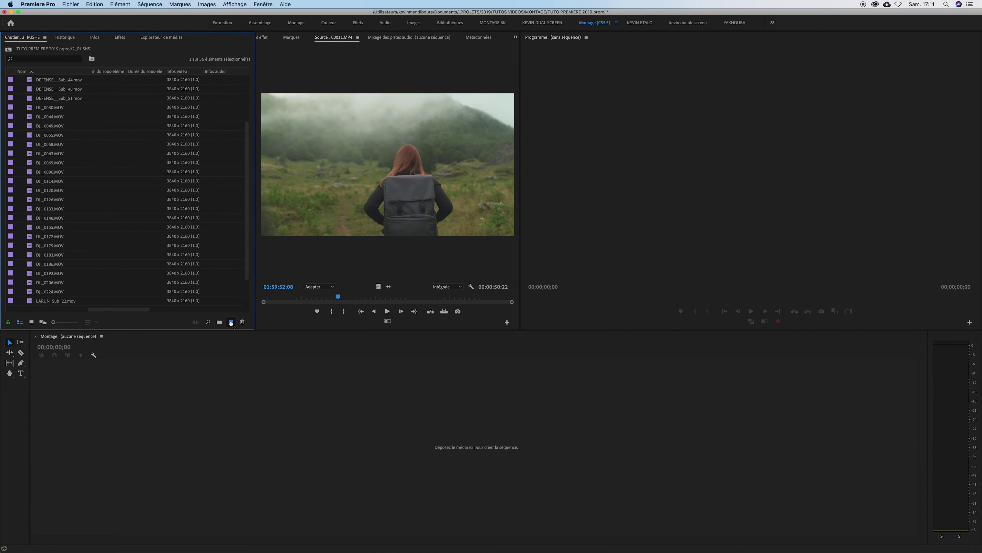
- Create a C0011 sequence from C0011.MP4, delete its clips from the timeline, and return to the folder list
left_click_drag(231, 323, 231, 322)
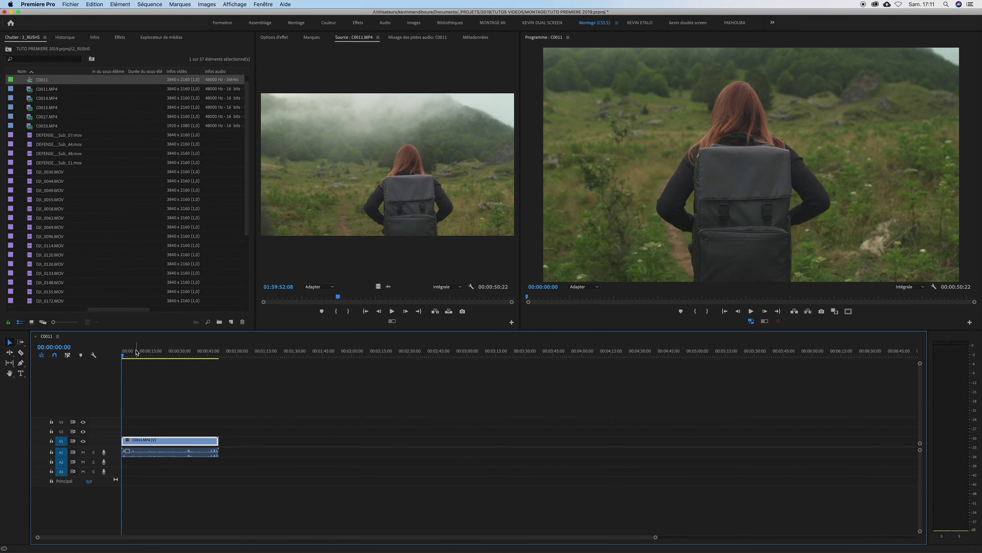
left_click(139, 352)
left_click_drag(139, 352, 138, 352)
left_click_drag(194, 394, 173, 481)
key("Delete")
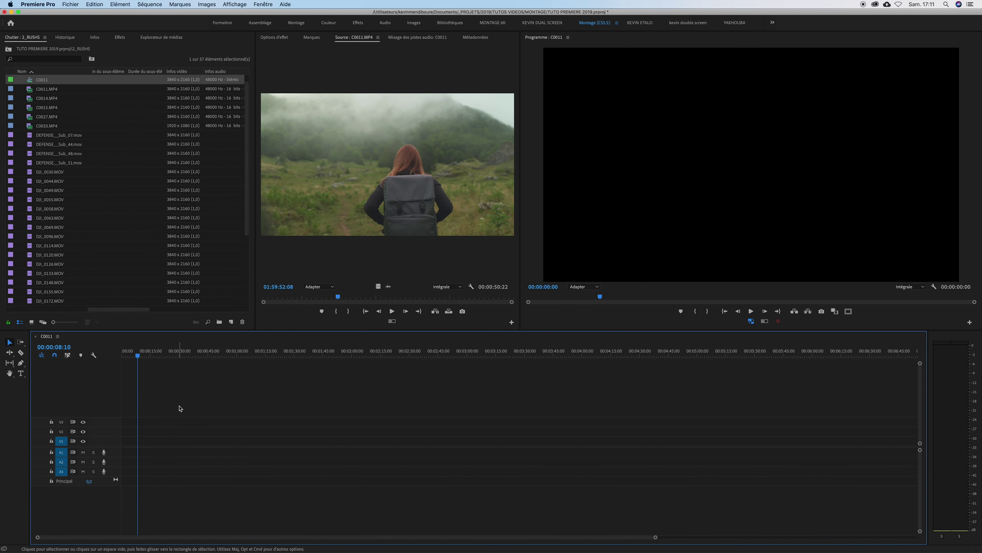
left_click(122, 351)
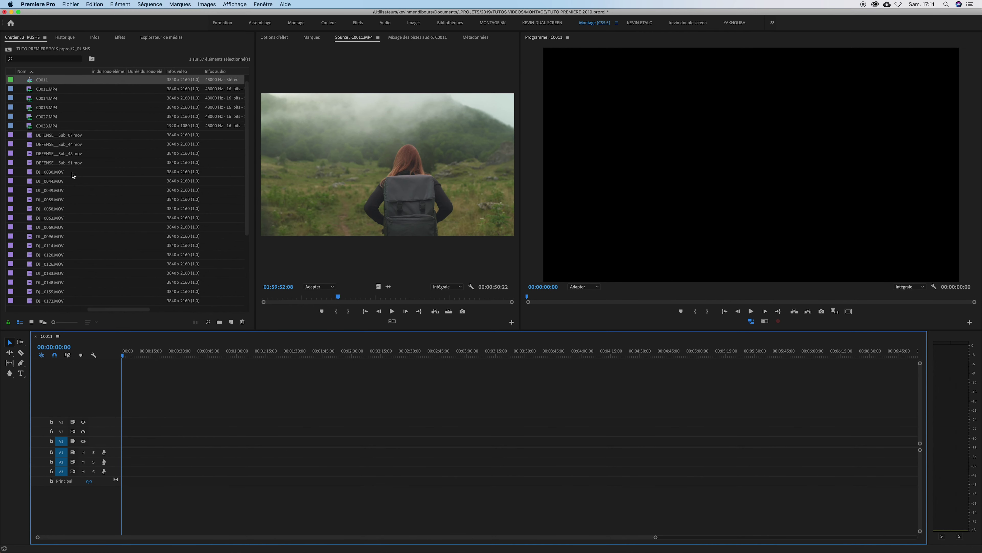
scroll(68, 184, "up", 1)
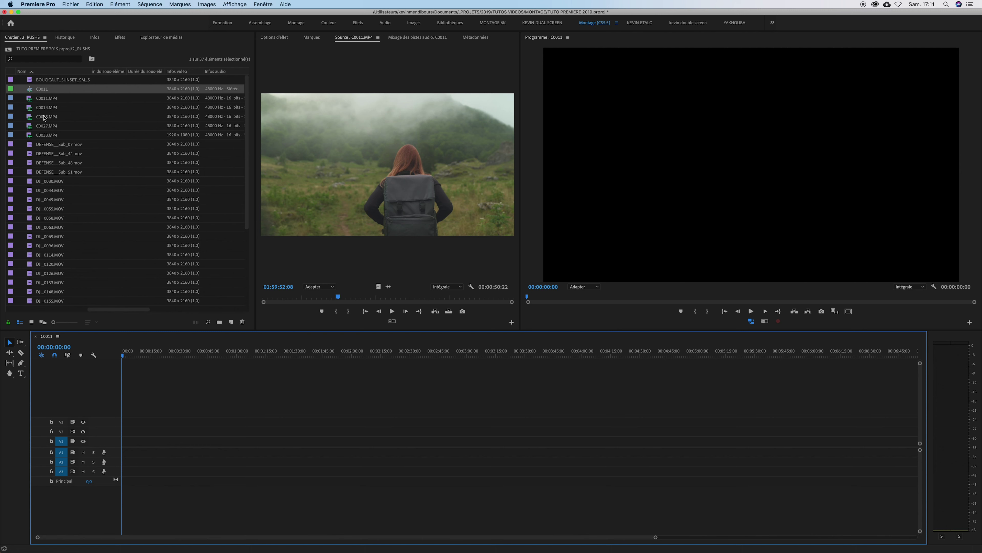
left_click(9, 49)
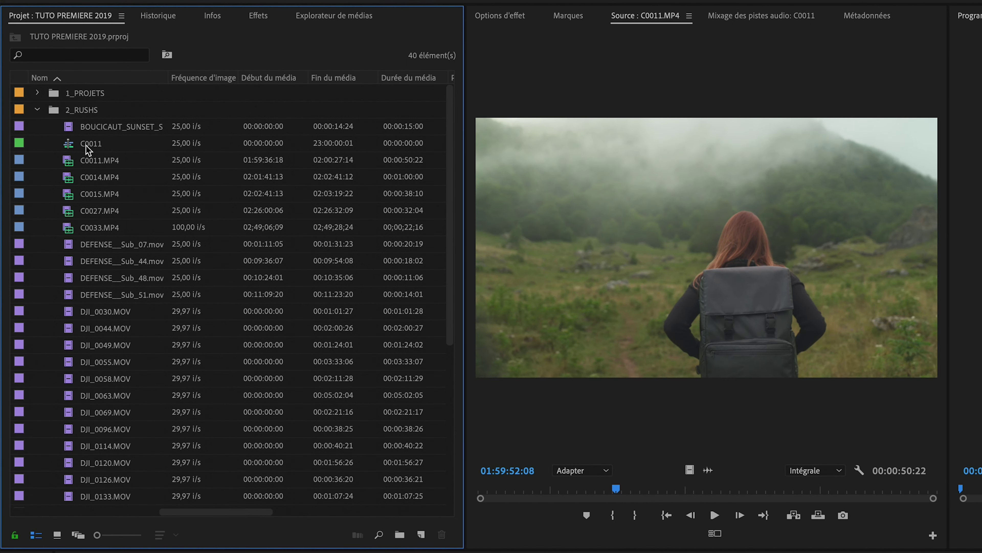
- Move sequence C0011 into the 1_PROJETS bin and rename it DERUSH
left_click_drag(89, 147, 86, 93)
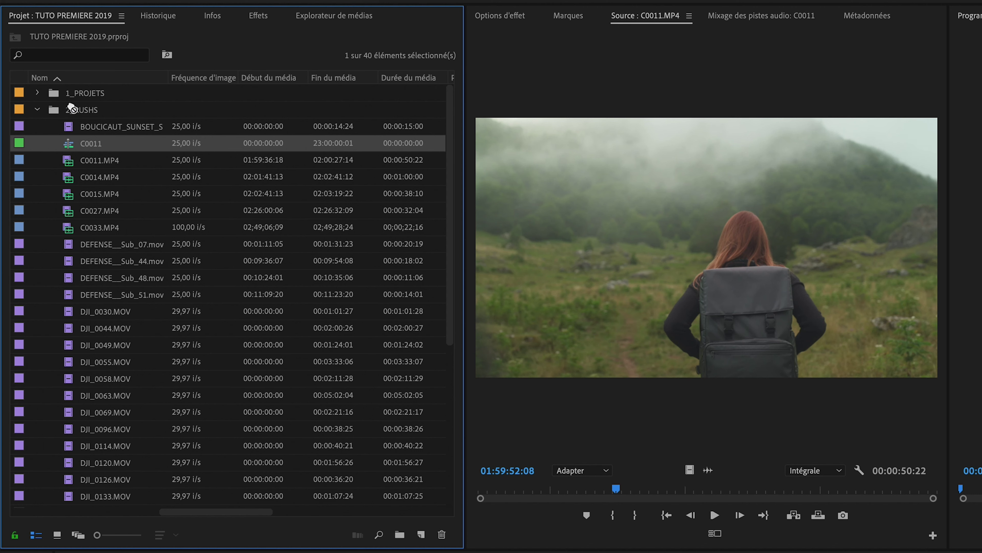
left_click(37, 93)
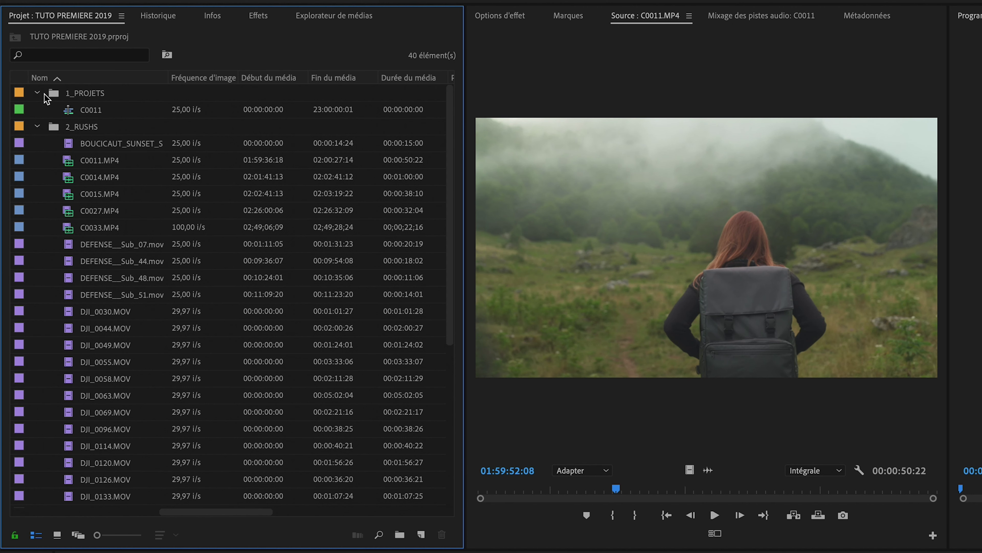
left_click(98, 111)
left_click(98, 111)
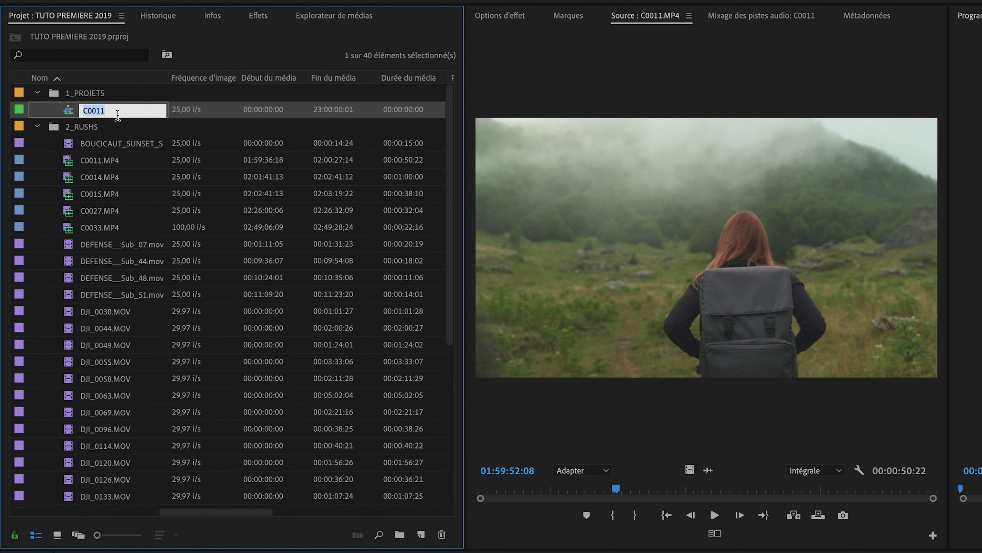
type("DERUSH")
key("Tab")
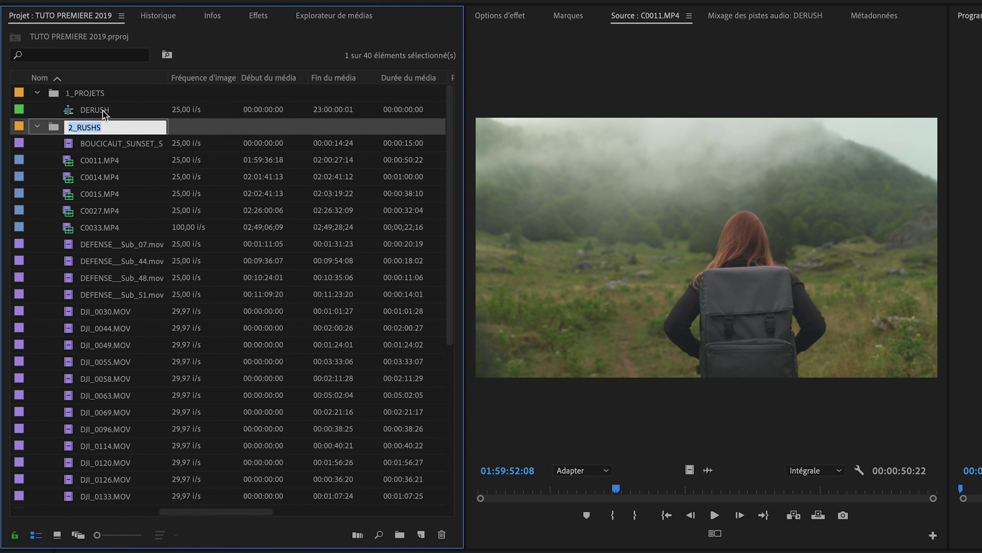
left_click(103, 112)
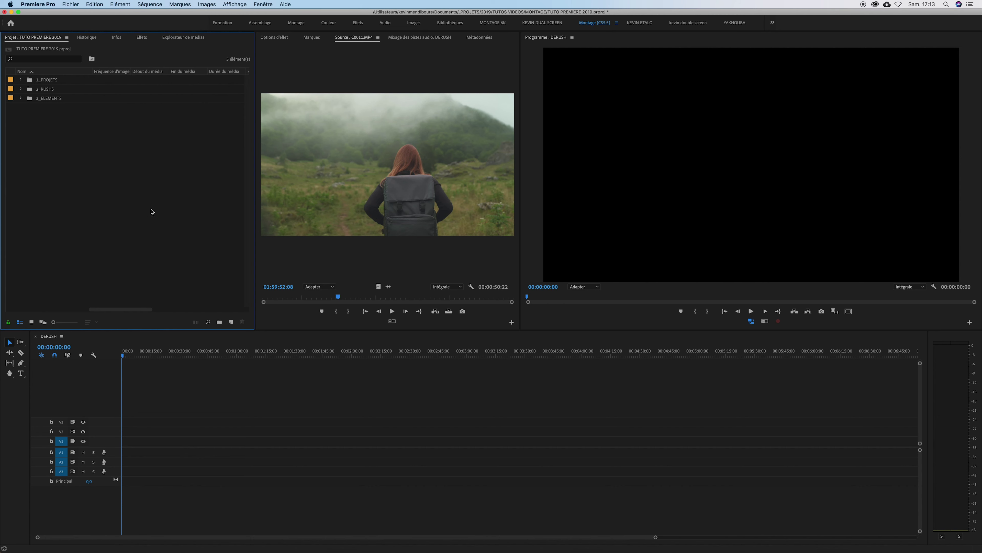
right_click(99, 178)
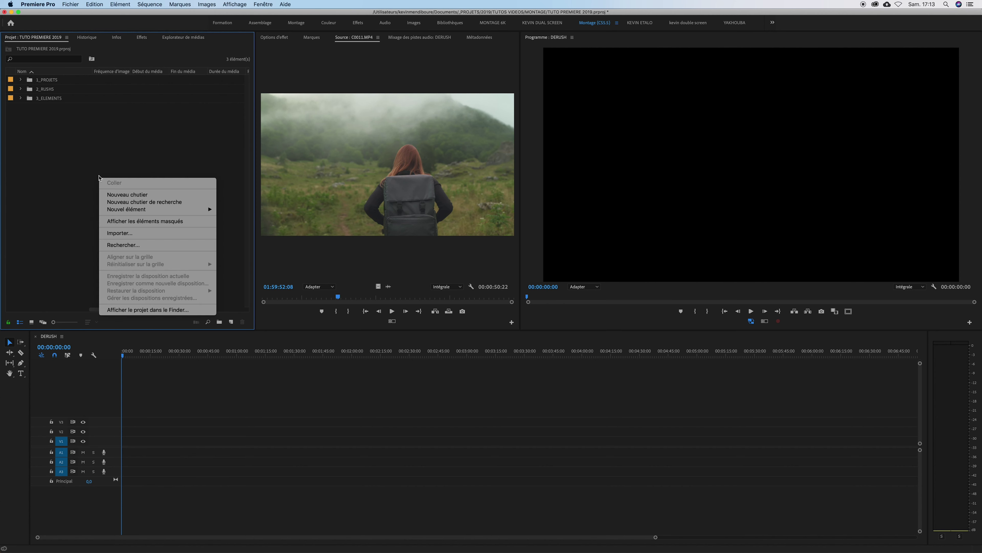
mouse_move(170, 210)
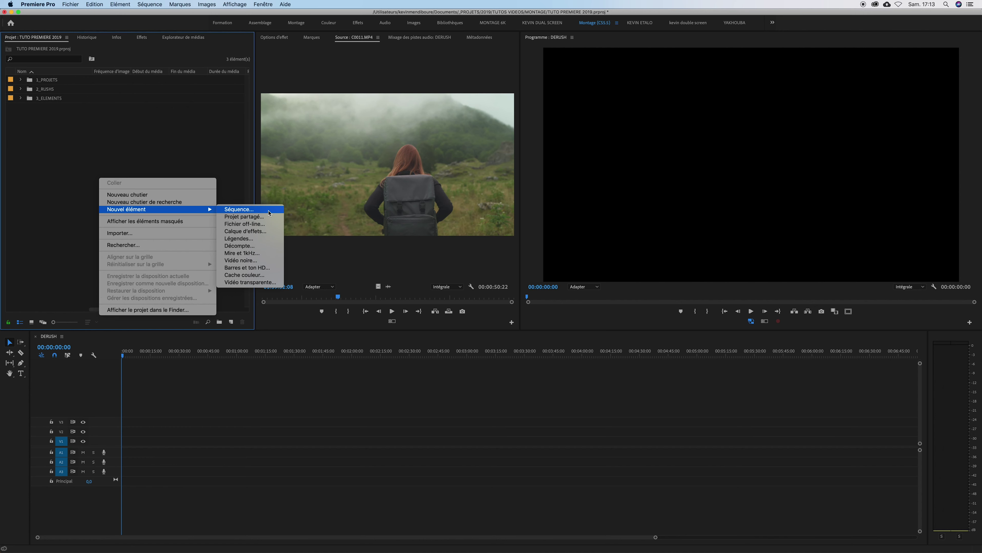
left_click(260, 212)
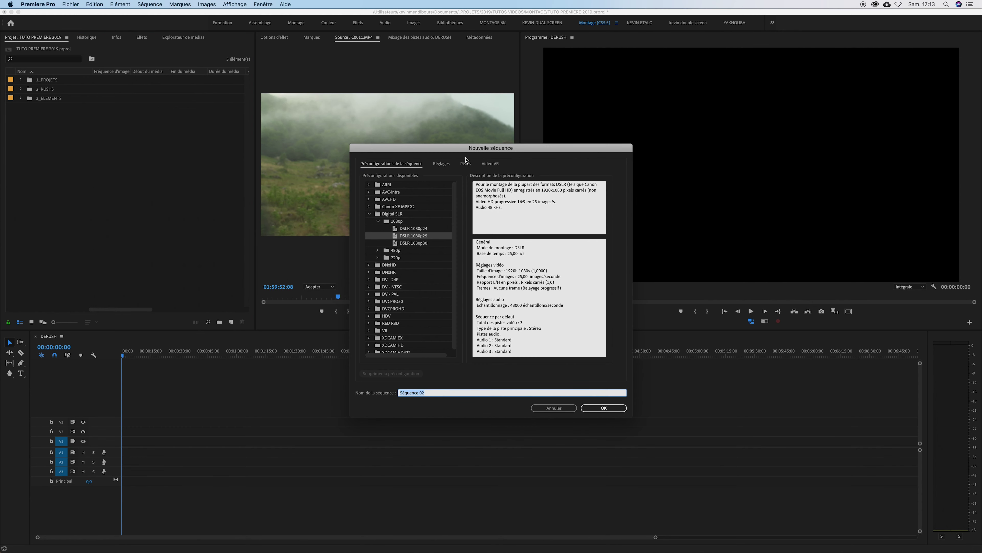
left_click_drag(505, 150, 330, 90)
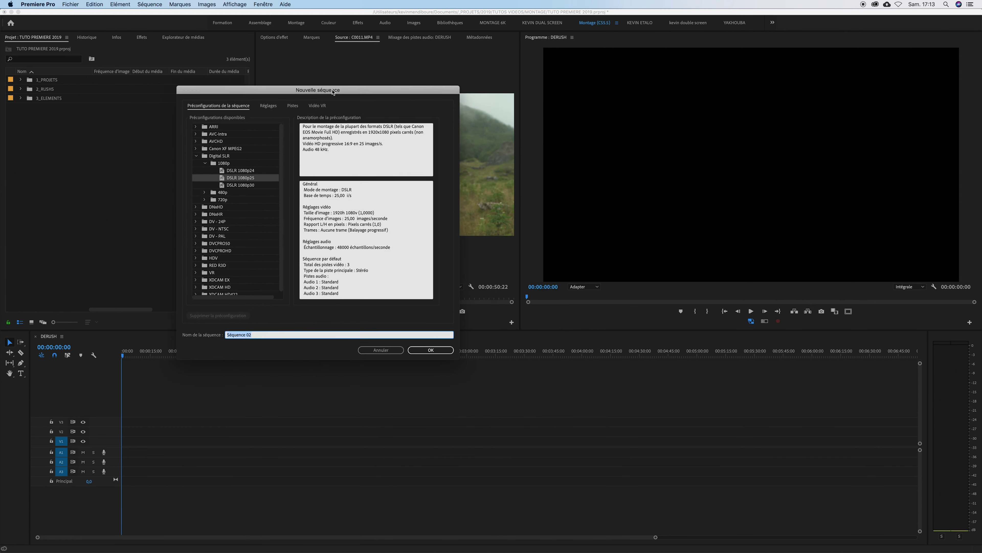
left_click(461, 363)
scroll(221, 206, "down", 1)
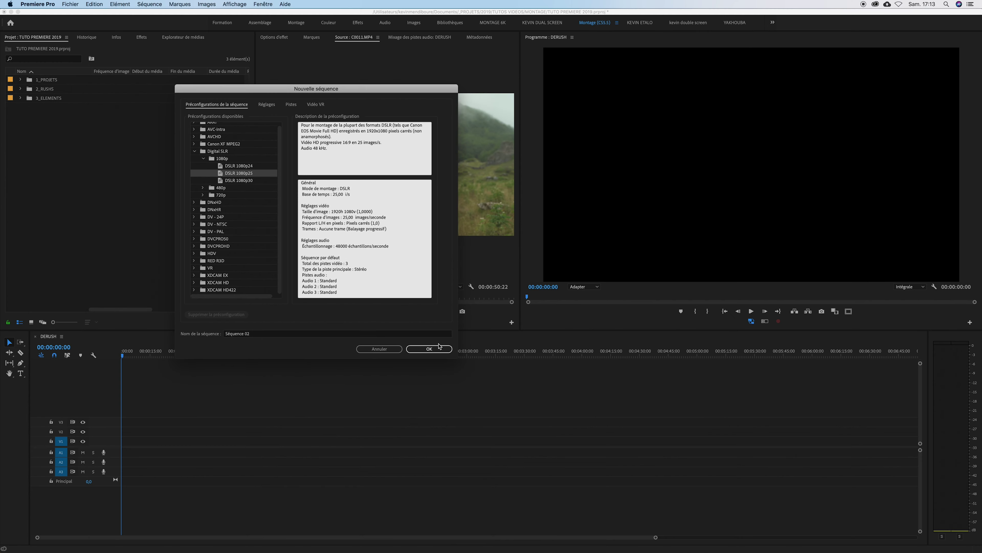
left_click(438, 348)
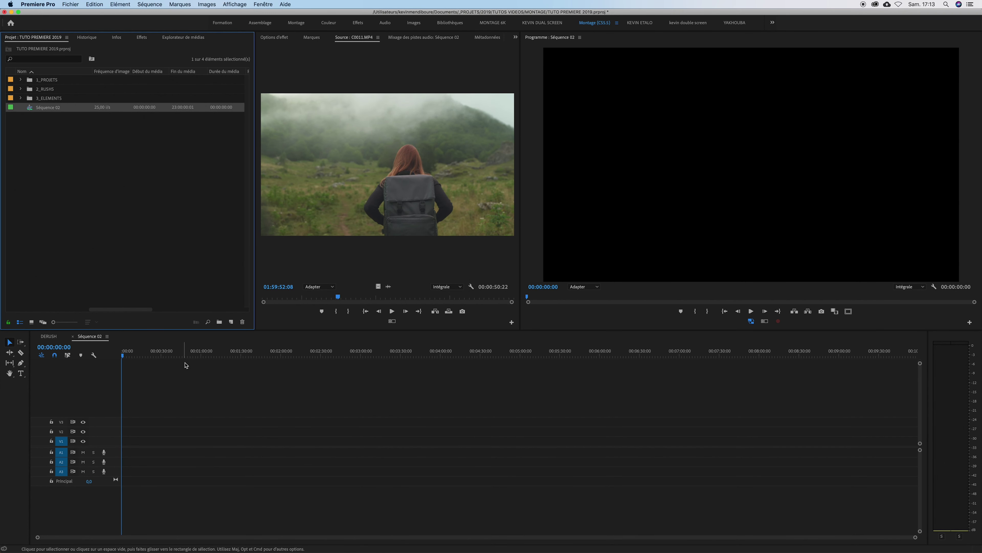
key("super+z")
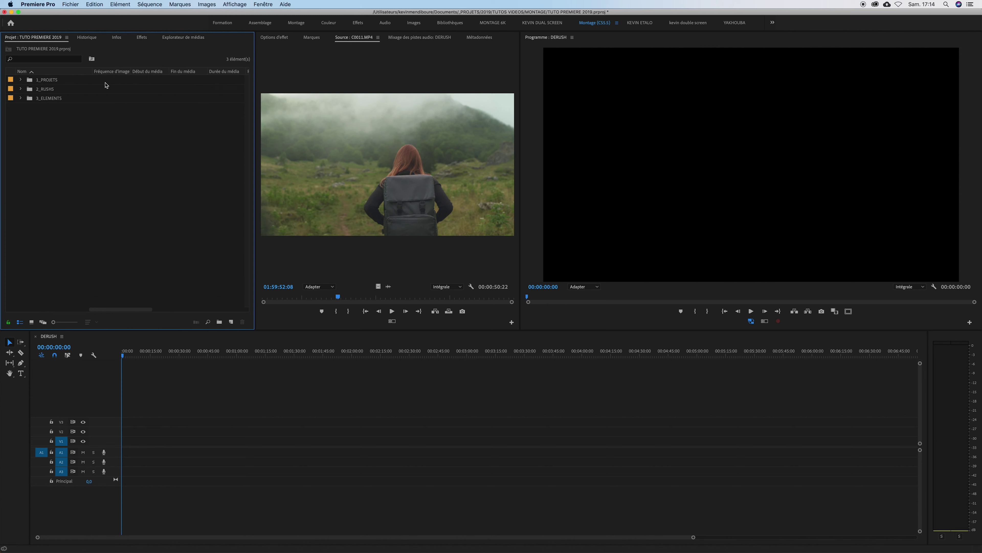
left_click(71, 5)
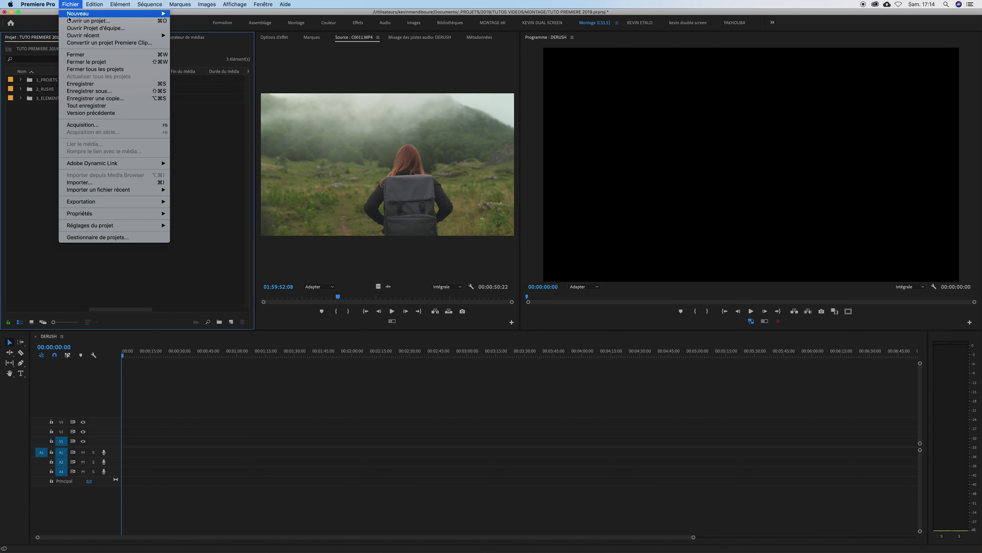
mouse_move(163, 17)
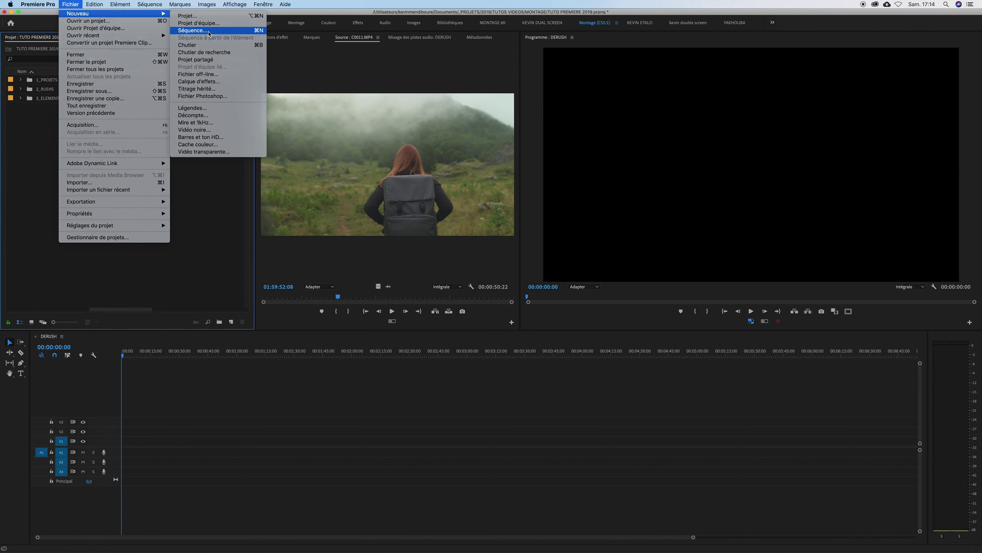
left_click(209, 31)
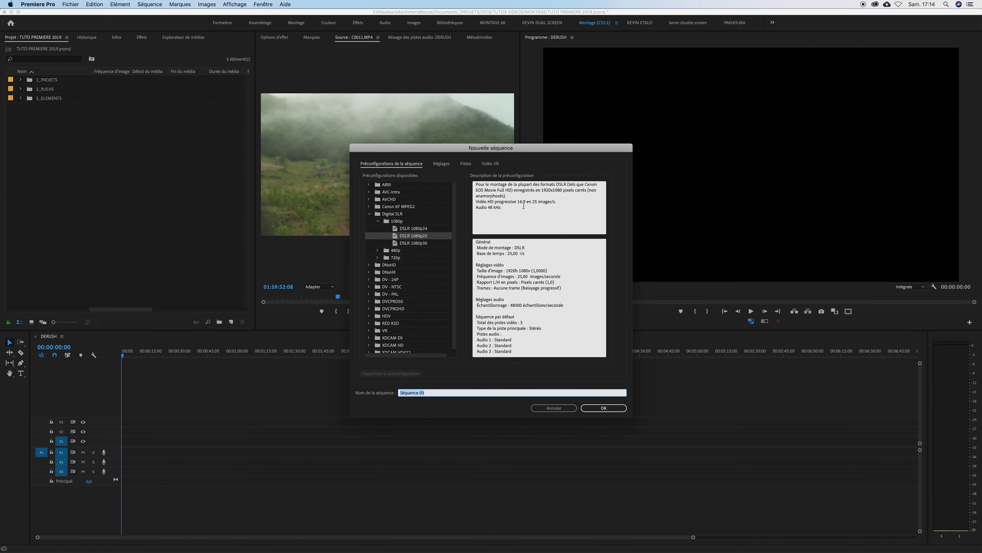
left_click(553, 408)
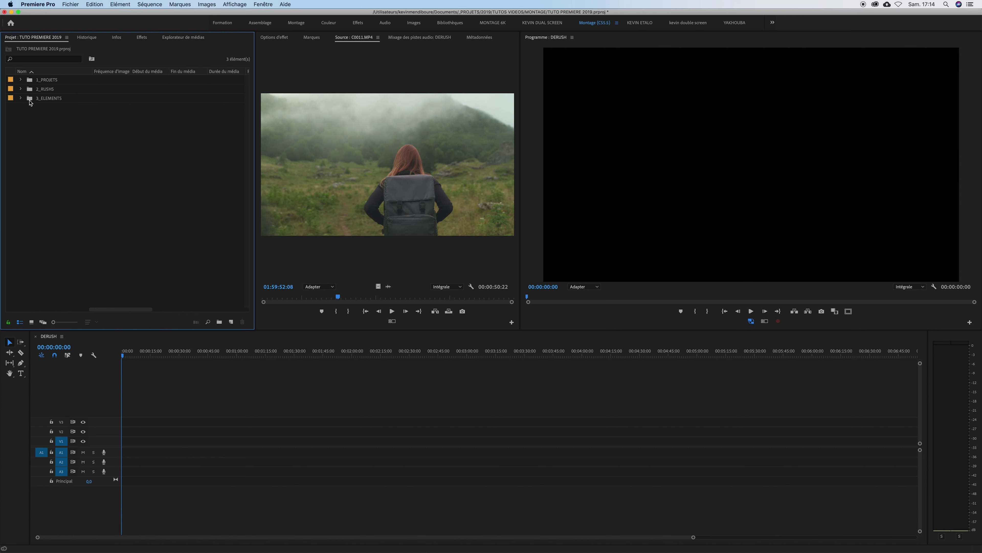
- Expand 2_RUSHS and inspect clips C0027.MP4, C0033.MP4 and DJI_0120.MOV in the list
left_click(21, 89)
scroll(56, 116, "down", 2)
scroll(58, 143, "down", 5)
scroll(60, 169, "down", 5)
scroll(58, 170, "up", 10)
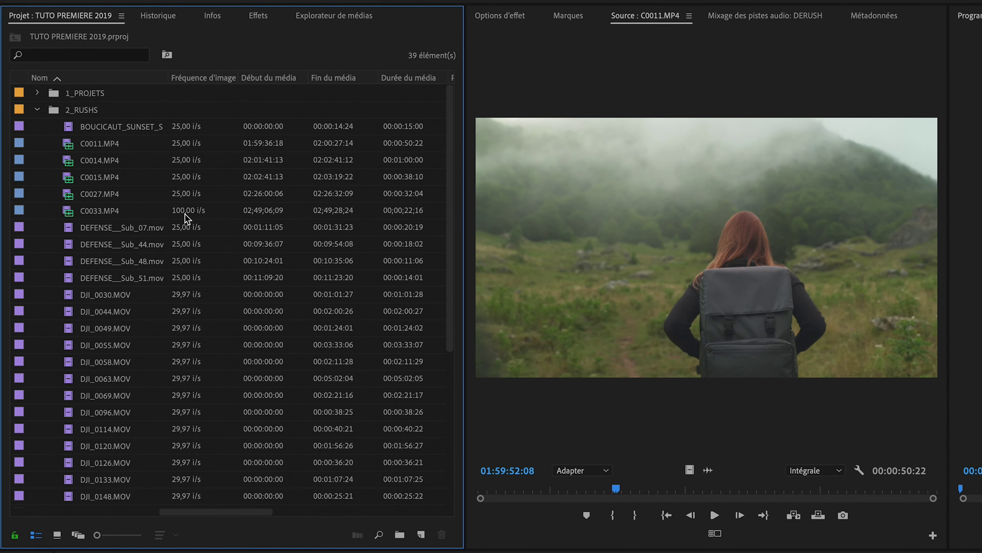
left_click(182, 195)
scroll(176, 217, "right", 5)
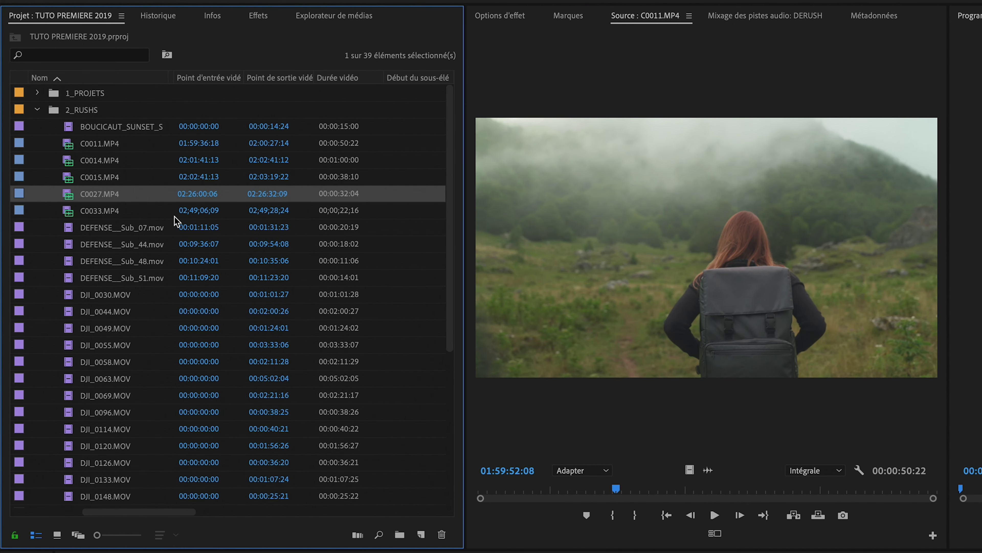
scroll(174, 217, "left", 5)
left_click(188, 213)
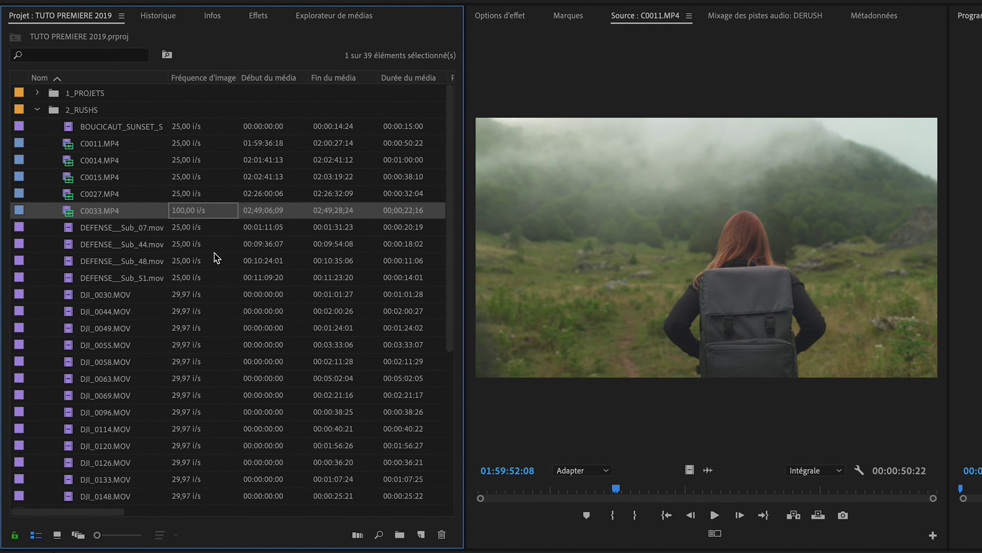
scroll(190, 255, "down", 1)
scroll(188, 252, "down", 4)
scroll(182, 279, "down", 3)
left_click(175, 313)
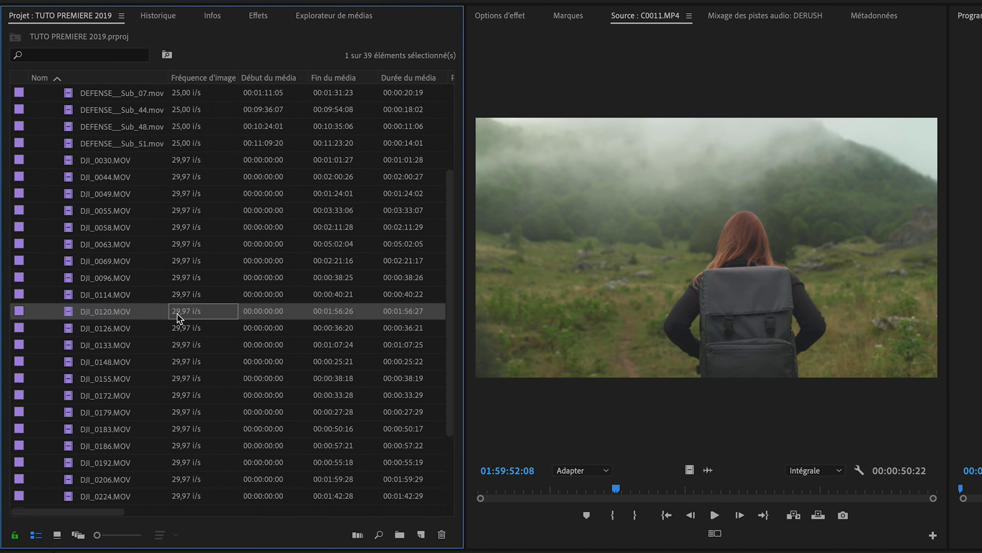
scroll(190, 220, "up", 8)
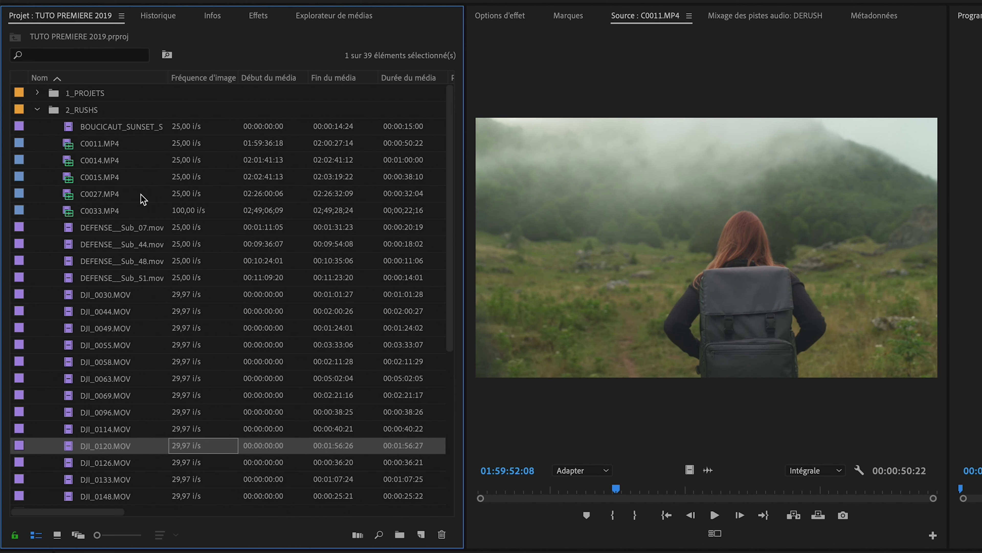
left_click(111, 212)
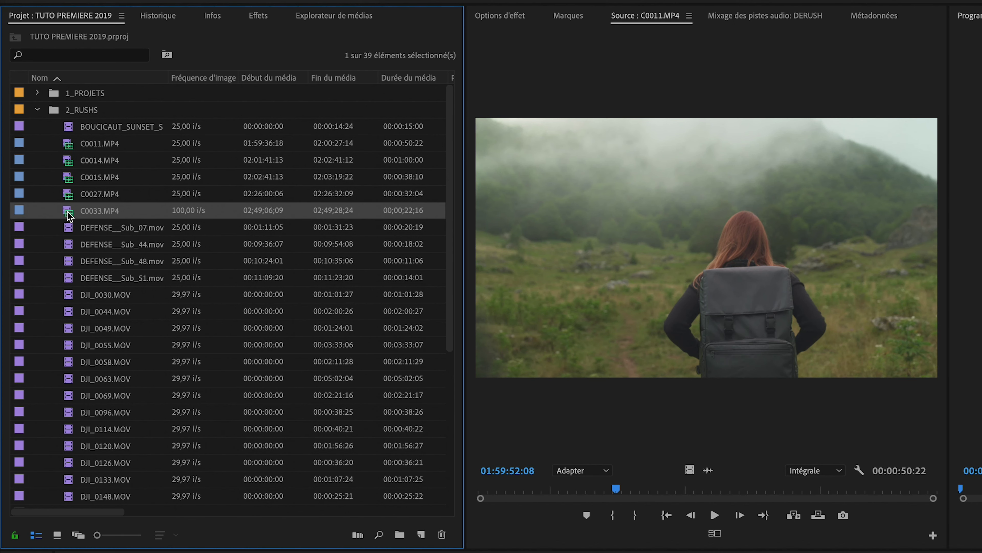
- Preview C0033.MP4, then DJI_0030.MOV in the Source monitor, scrubbing to 00:00:33:27
double_click(69, 215)
left_click_drag(507, 496, 533, 495)
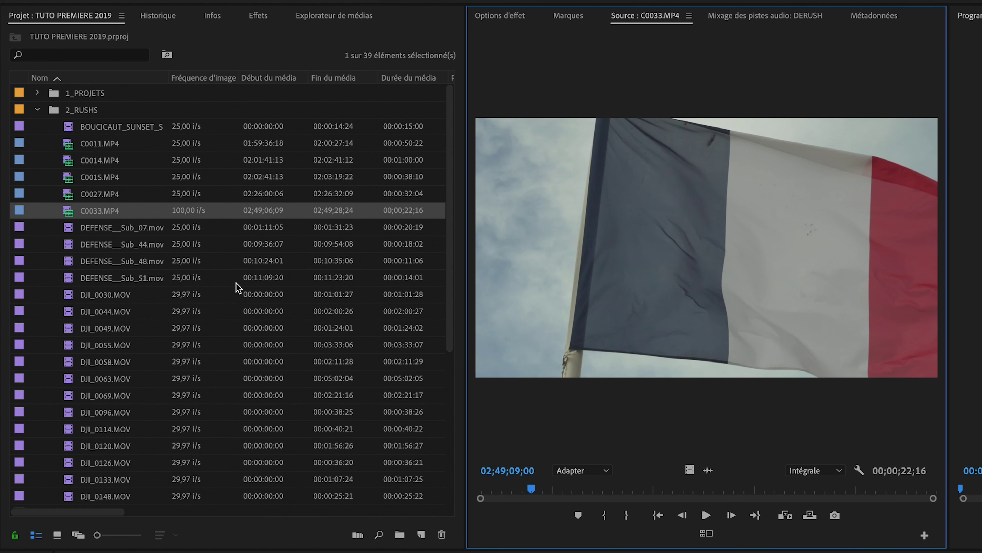
scroll(106, 265, "down", 2)
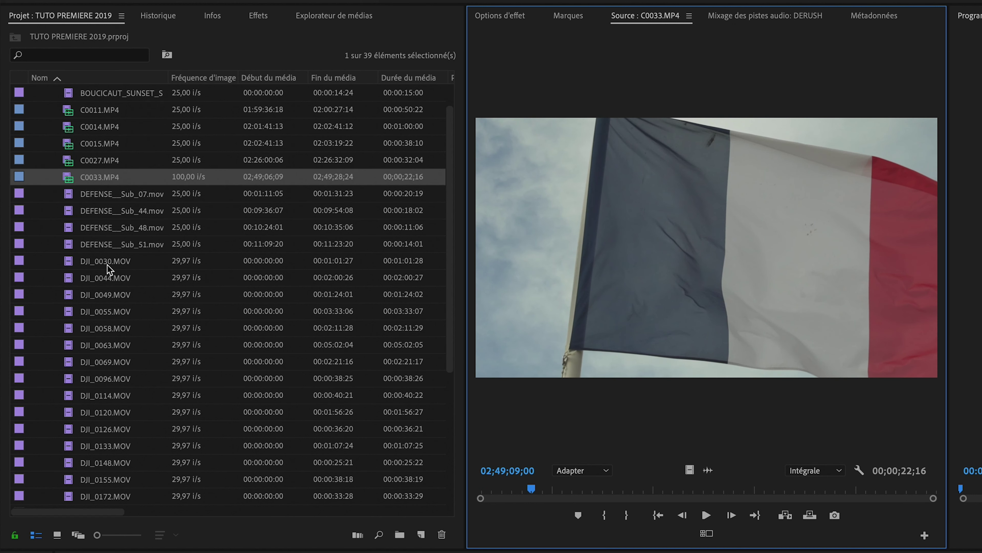
double_click(74, 267)
left_click(516, 489)
left_click_drag(519, 491, 726, 488)
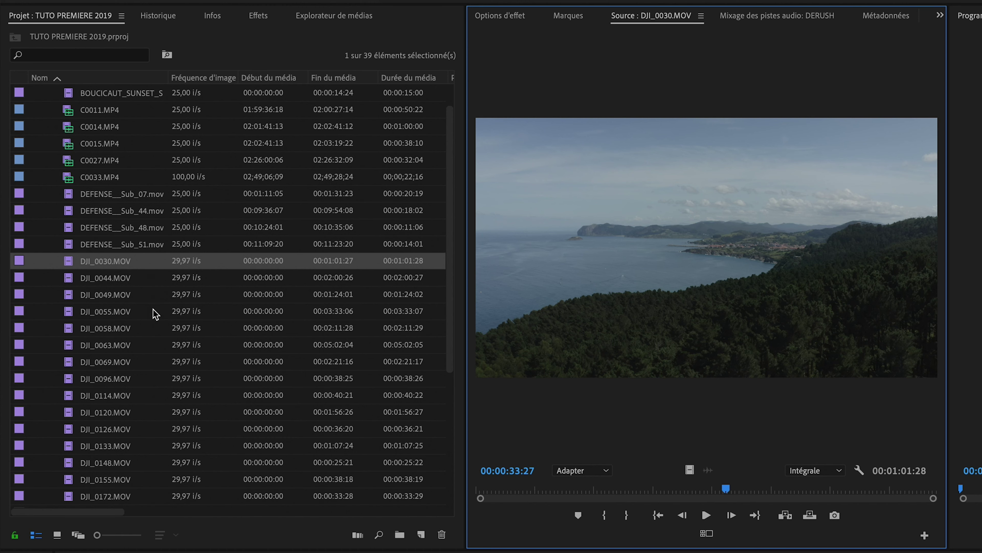
scroll(155, 309, "down", 3)
scroll(123, 244, "up", 5)
scroll(123, 244, "up", 2)
- Select all 36 rushes clips in 2_RUSHS, from BOUCICAUT at the top down
left_click(105, 160)
left_click(100, 131)
scroll(125, 271, "down", 6)
left_click(125, 479, "shift")
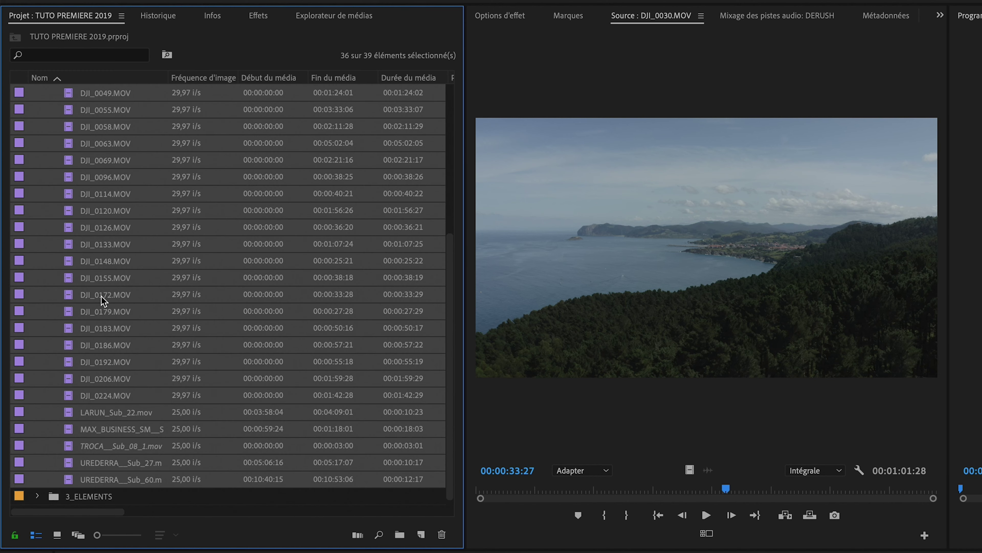
scroll(104, 298, "up", 6)
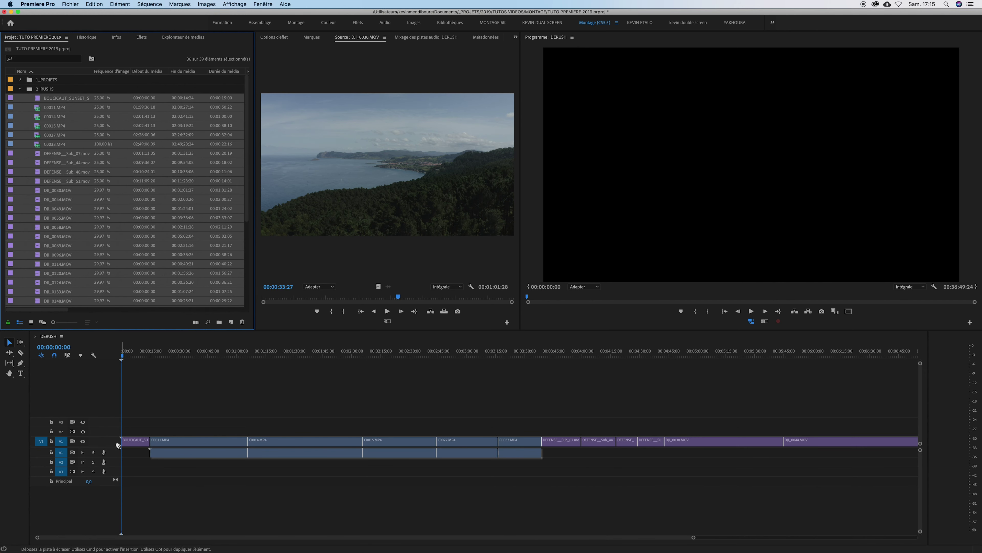
left_click_drag(145, 310, 122, 445)
key("minus")
key("minus")
key("minus")
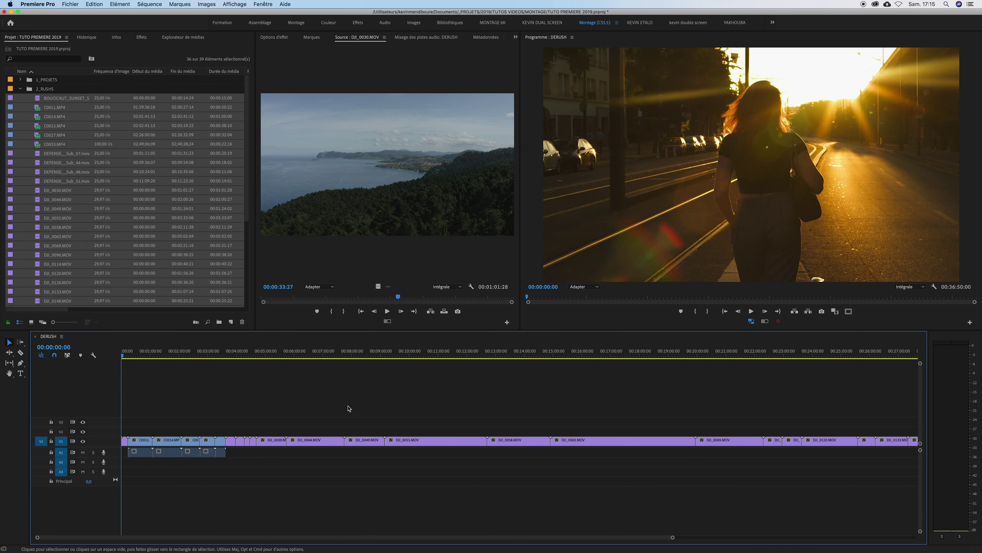
left_click(249, 356)
left_click(271, 355)
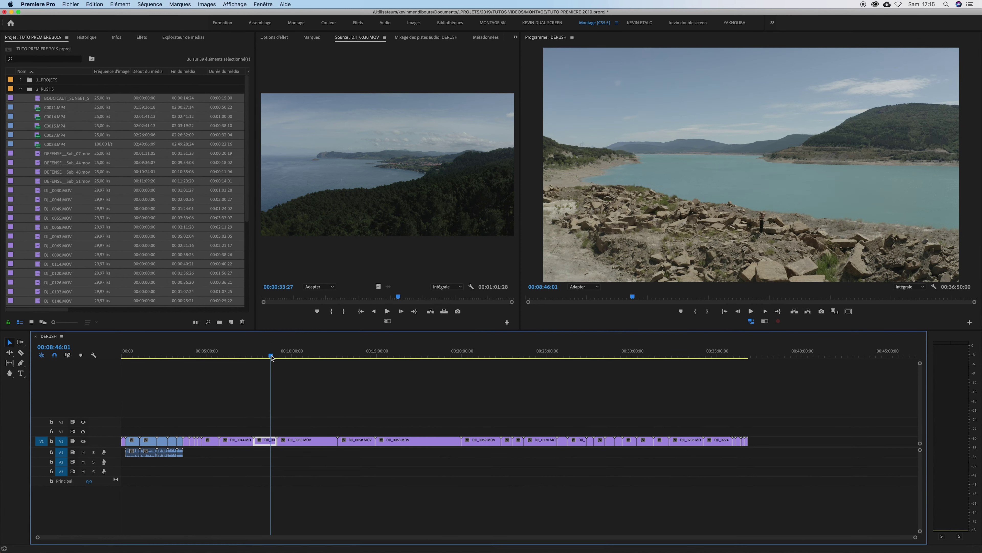
left_click_drag(269, 356, 349, 359)
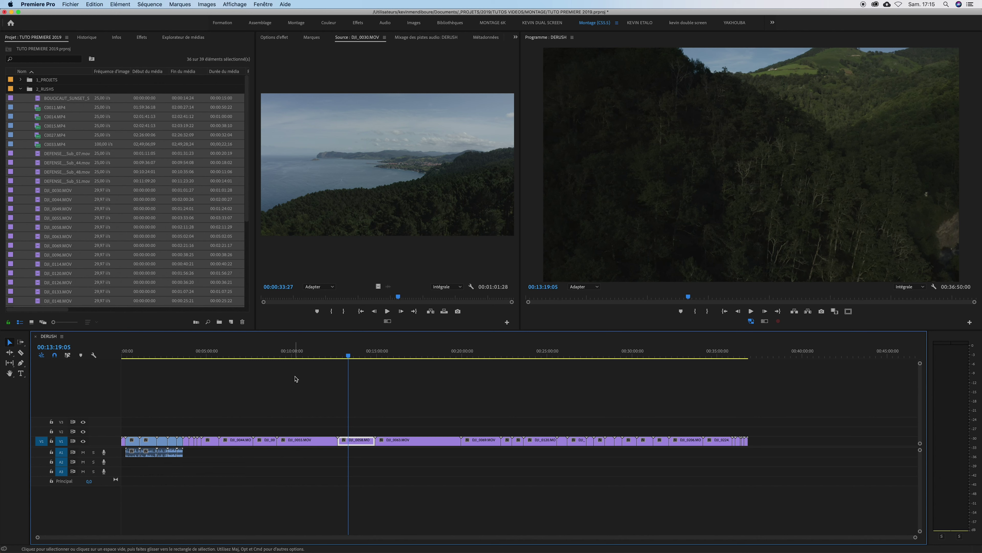
key("super+a")
key("BackSpace")
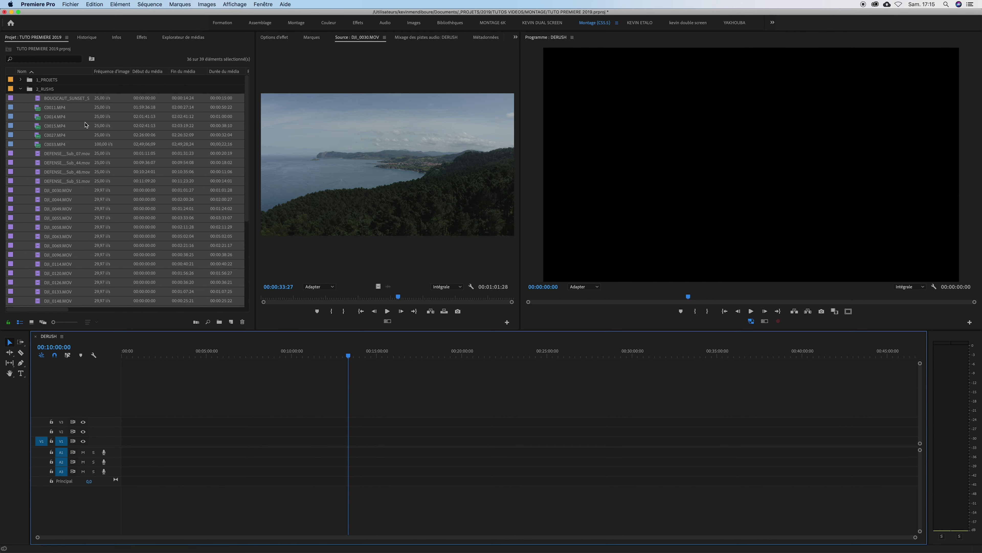
left_click(30, 104)
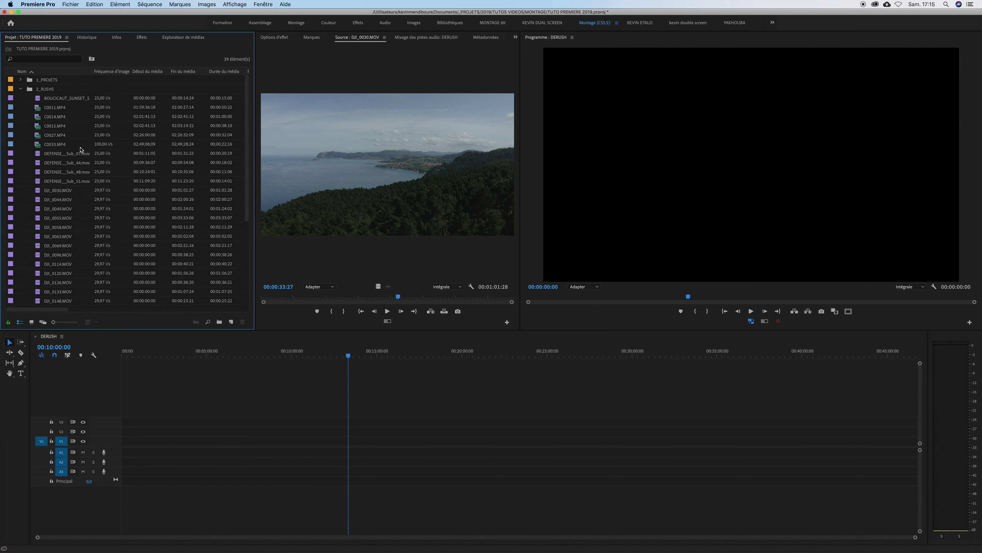
- Place C0033.MP4 on V1 at the start of DERUSH, keeping the existing sequence settings
double_click(46, 144)
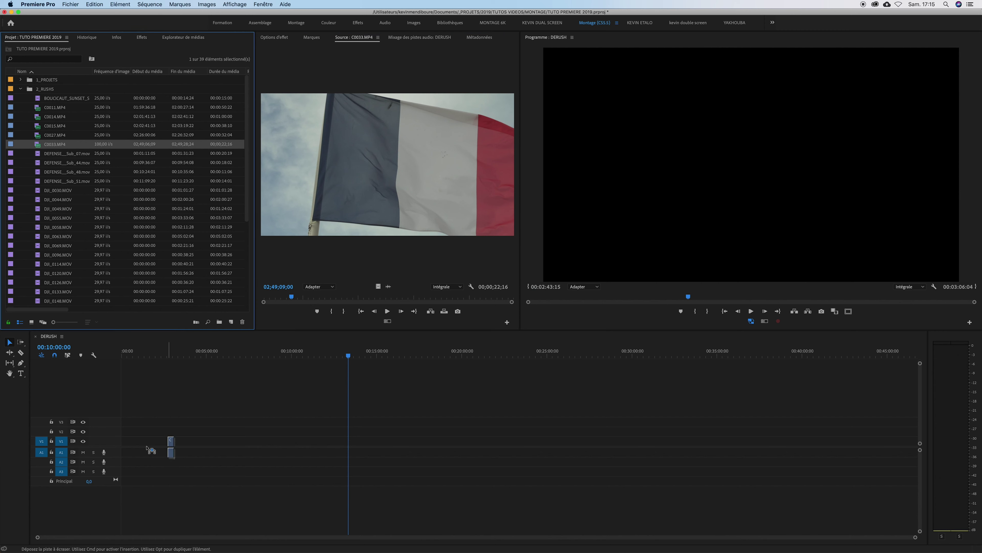
left_click_drag(39, 147, 123, 445)
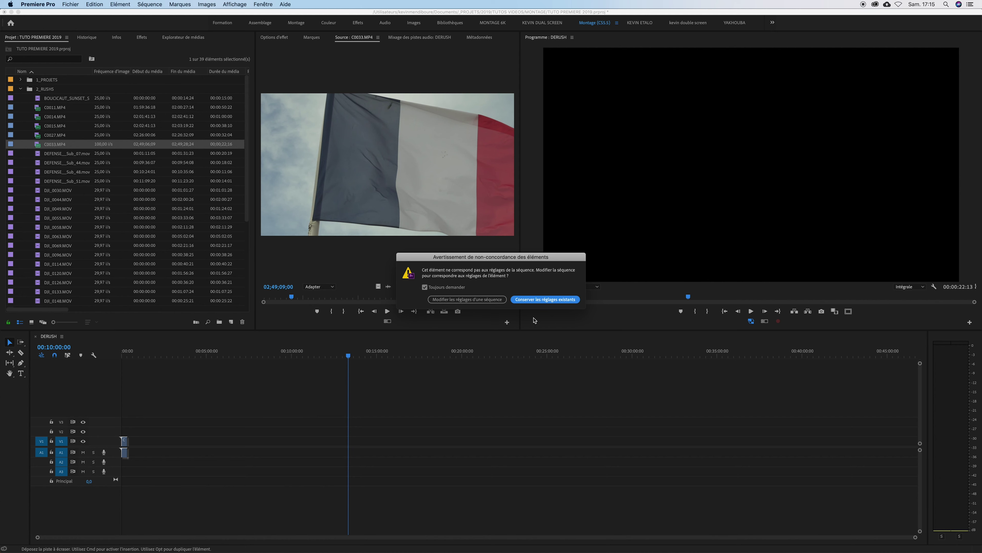
left_click(553, 300)
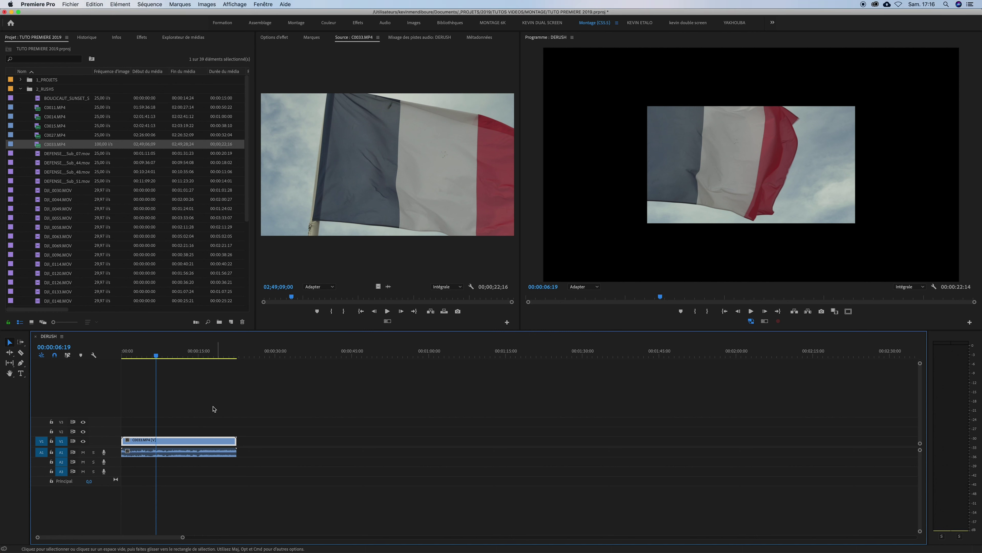
right_click(165, 443)
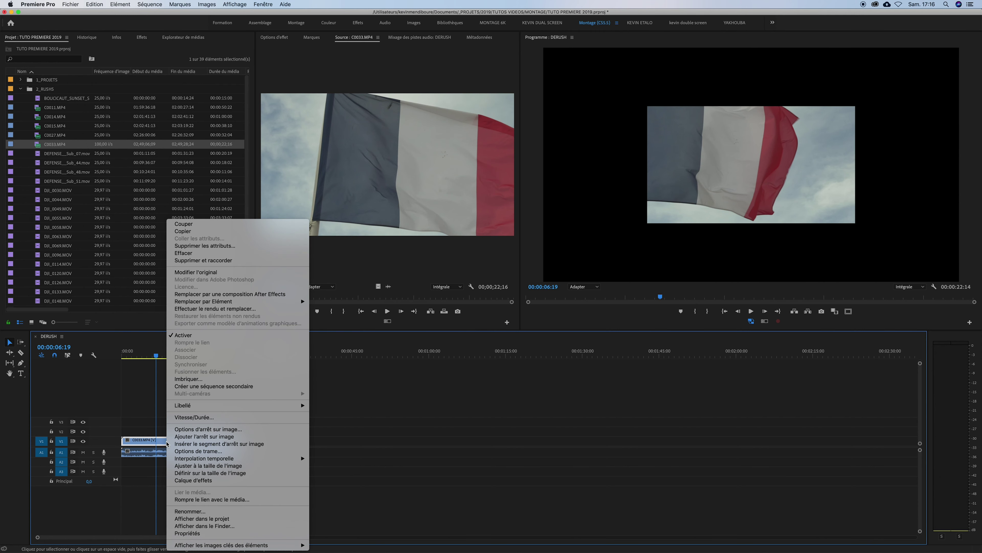
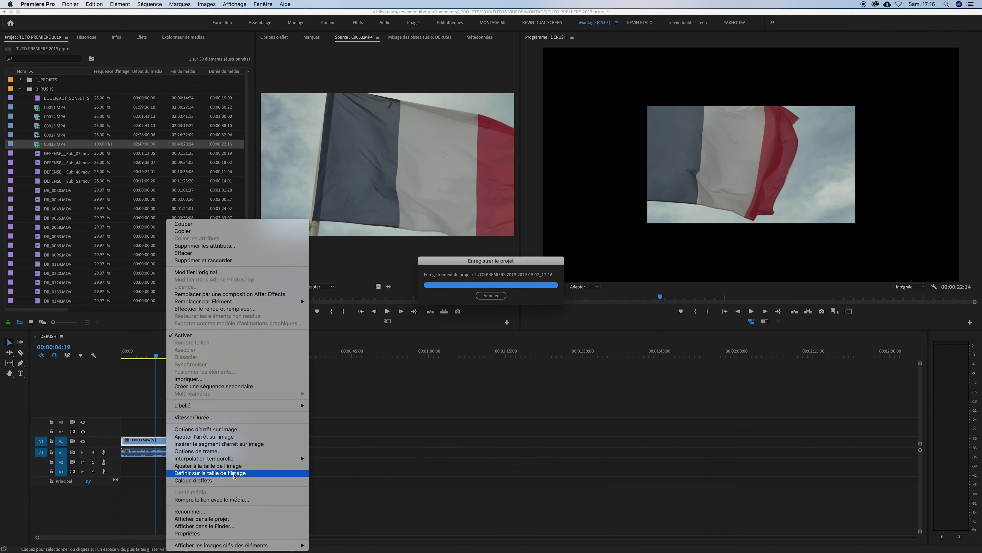
- Scale C0033 to the frame size, play the sequence to check it, and select the clip
left_click(235, 473)
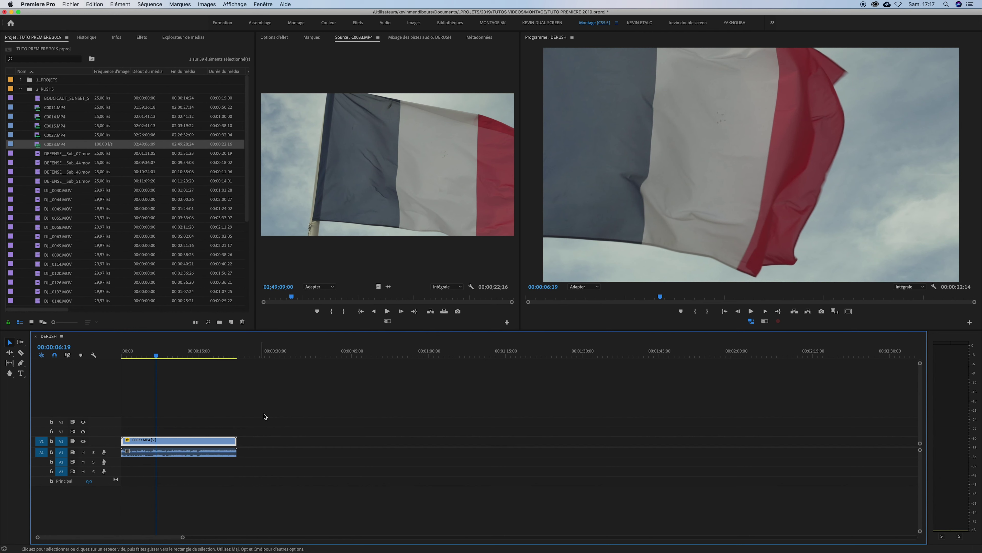
left_click(278, 38)
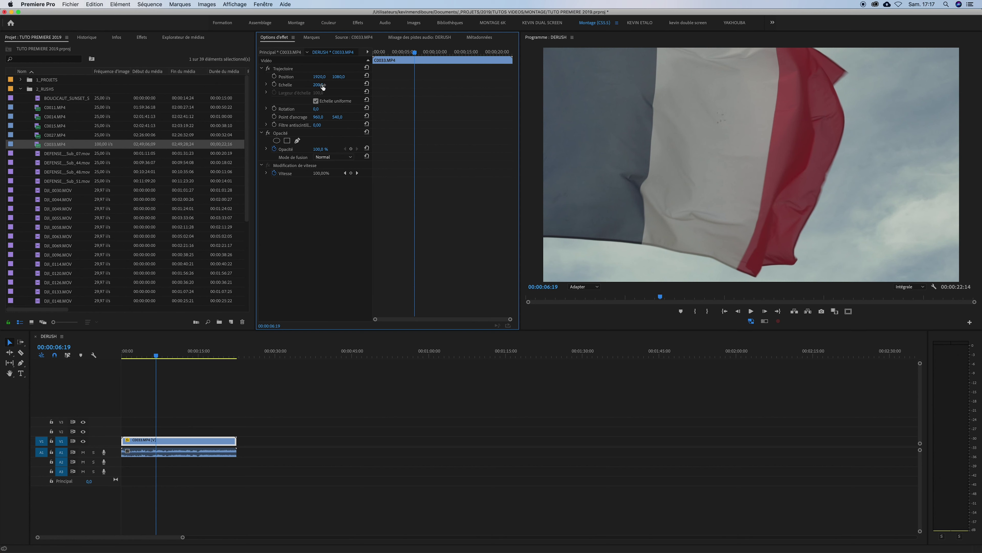
left_click(125, 355)
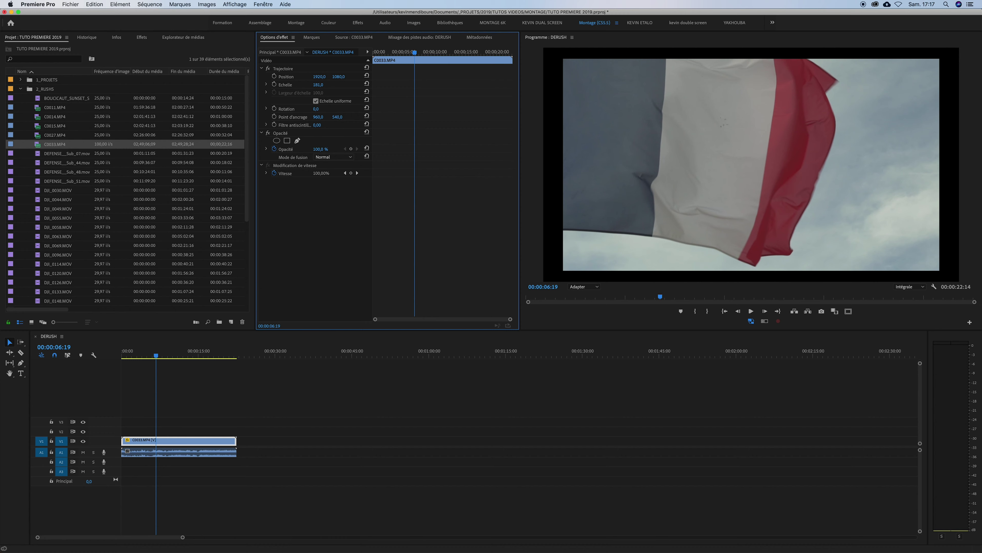
key("space")
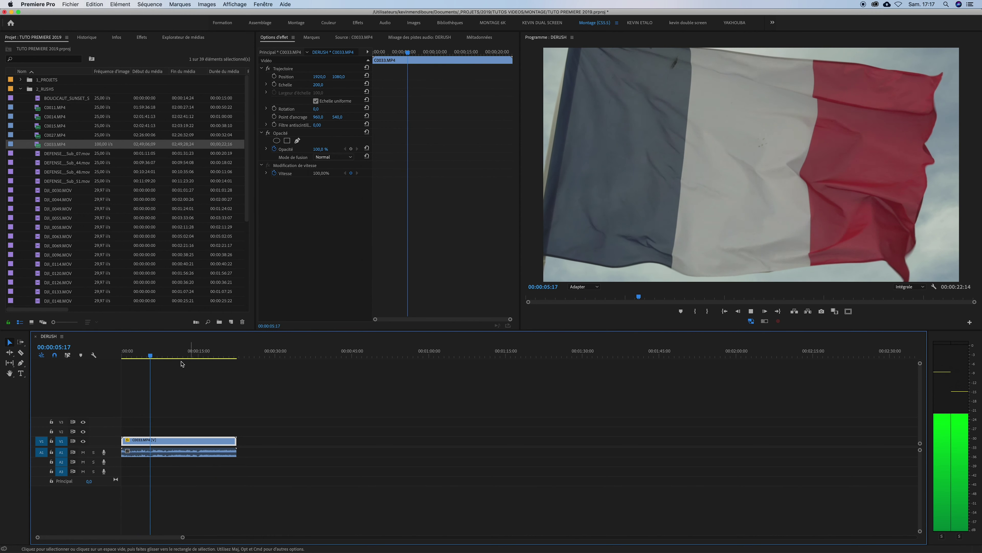
key("space")
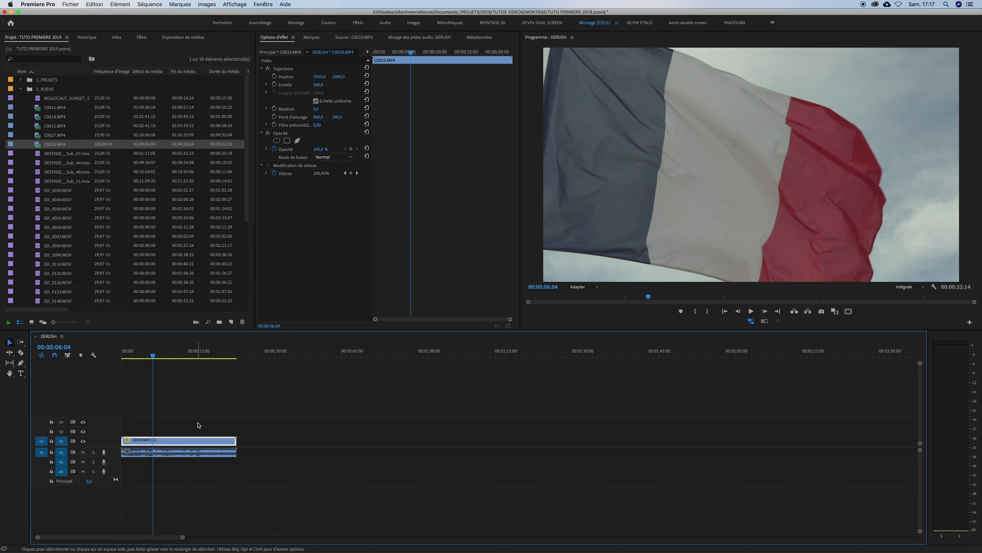
left_click_drag(200, 416, 176, 482)
- Delete C0033 from the sequence and conform the C0033.MP4 footage to 25 fps
key("Delete")
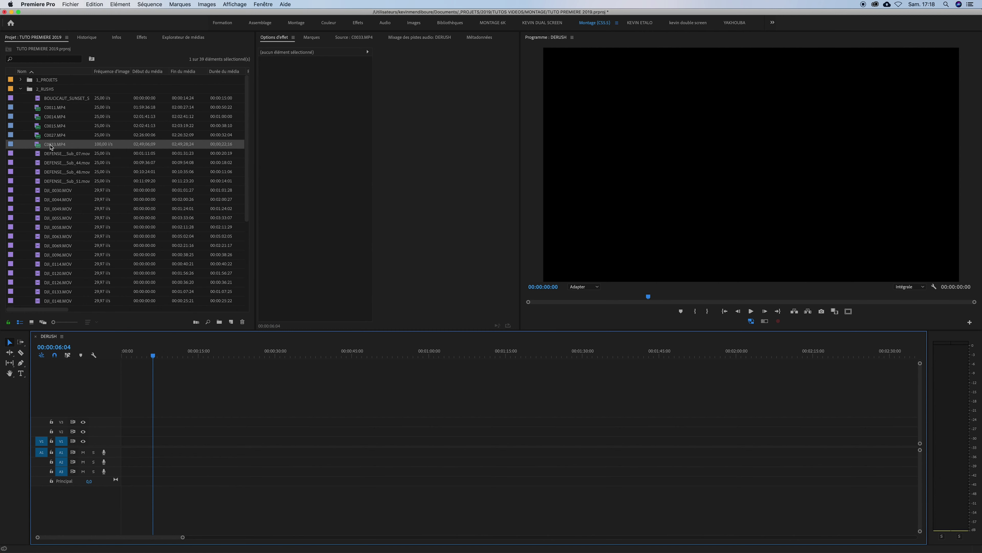
right_click(39, 146)
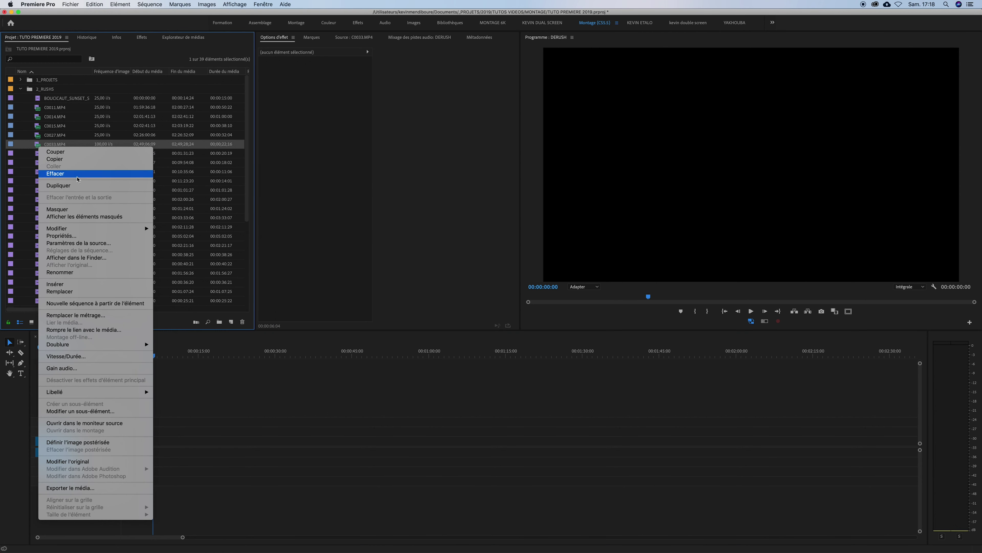
mouse_move(100, 231)
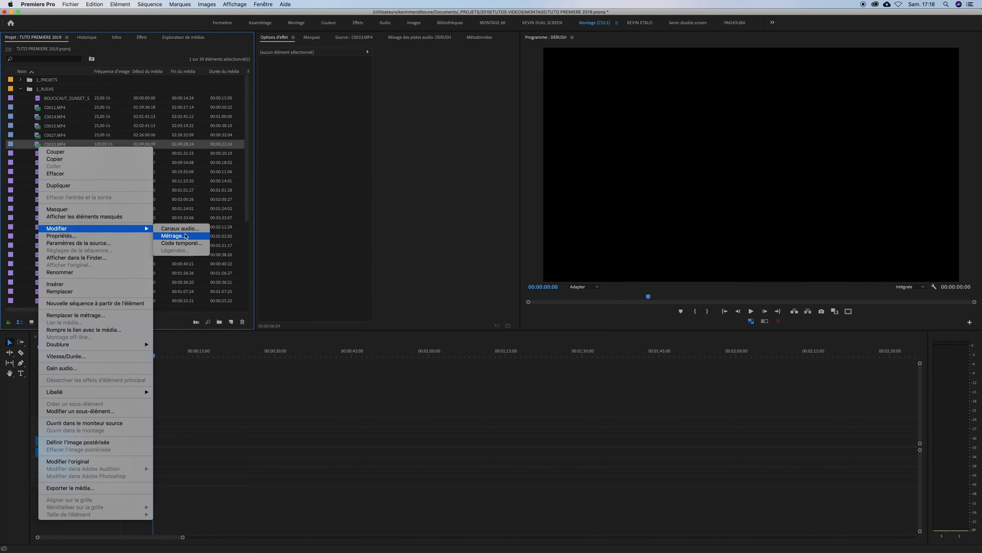
left_click(173, 235)
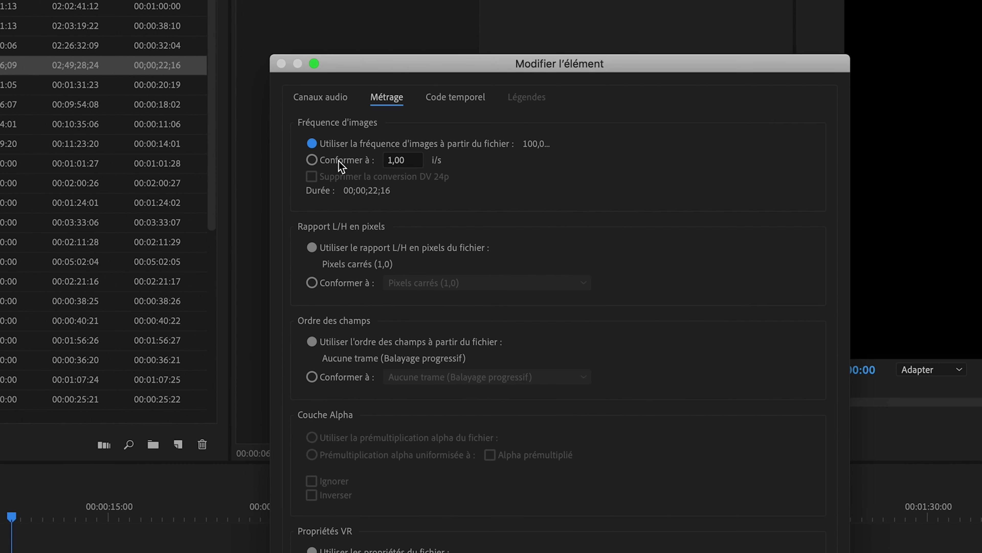
left_click(340, 165)
left_click(388, 160)
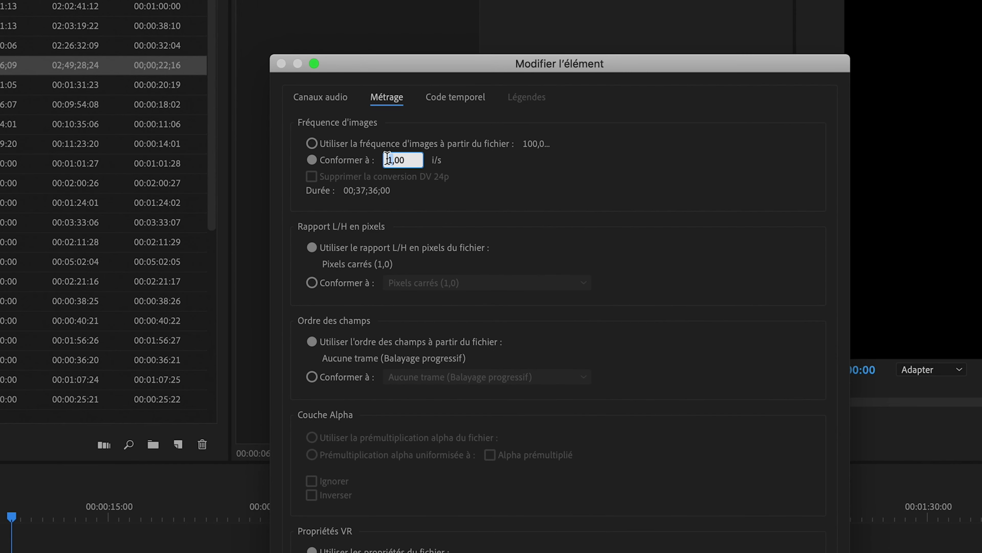
type("25")
key("Return")
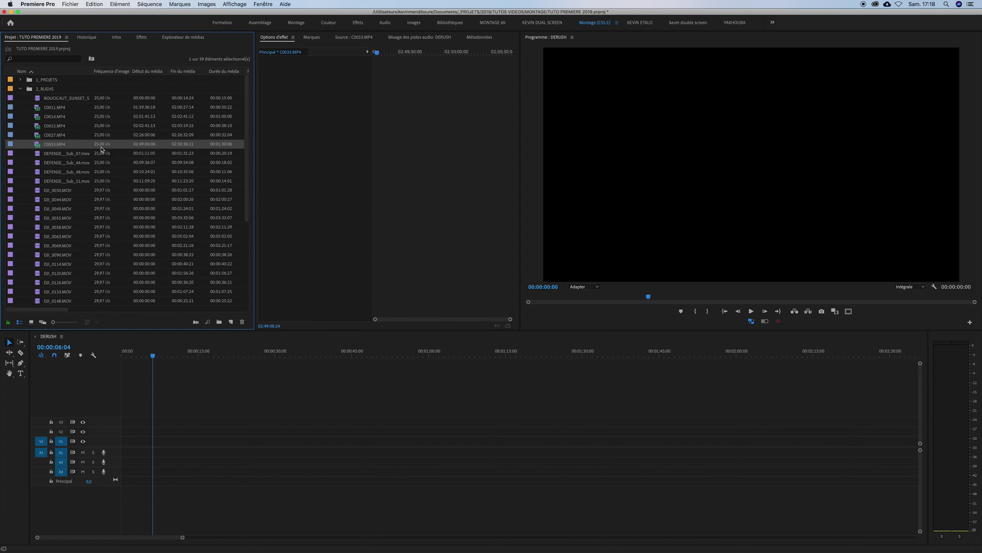
- Preview C0033 in the Source monitor, then load DEFENSE__Sub_44.mov for preview
double_click(42, 147)
left_click(284, 298)
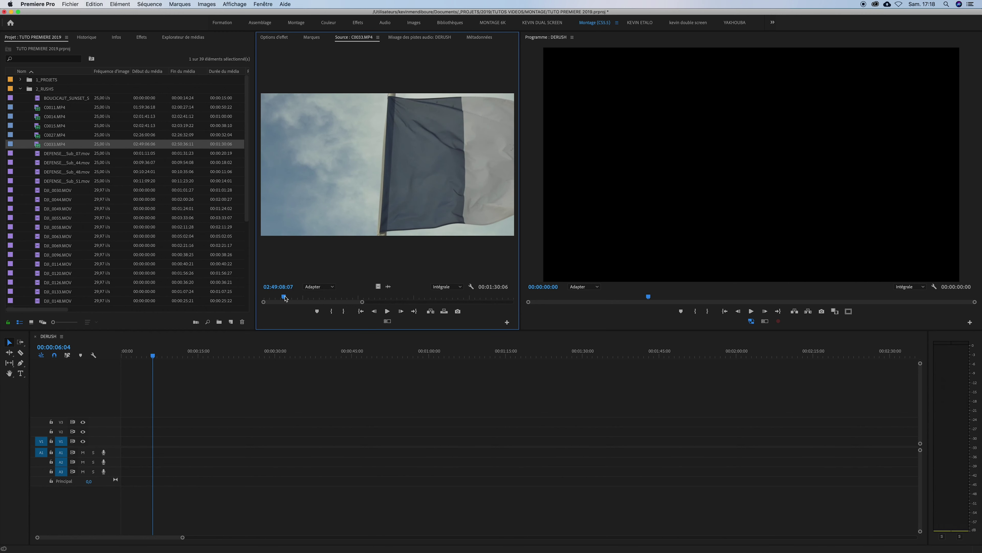
key("space")
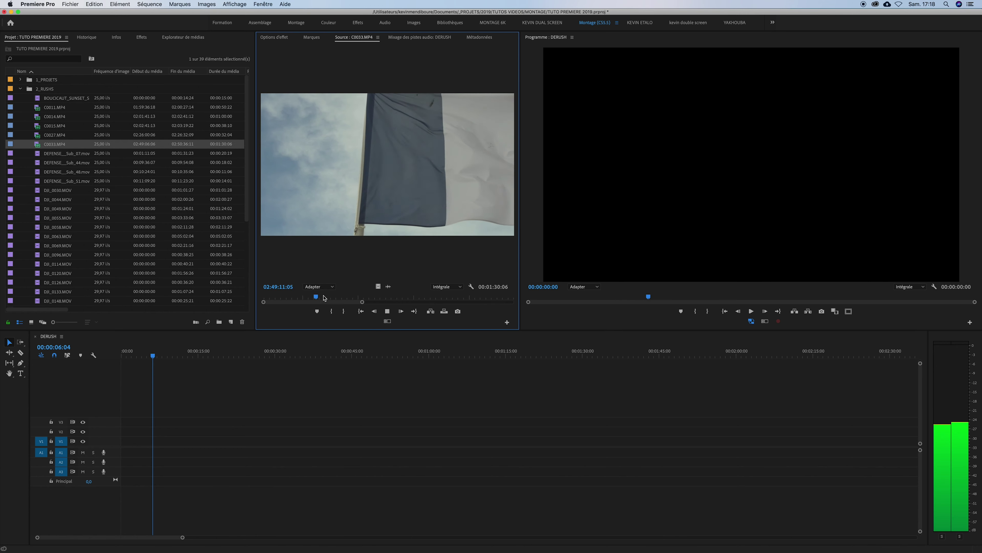
double_click(62, 162)
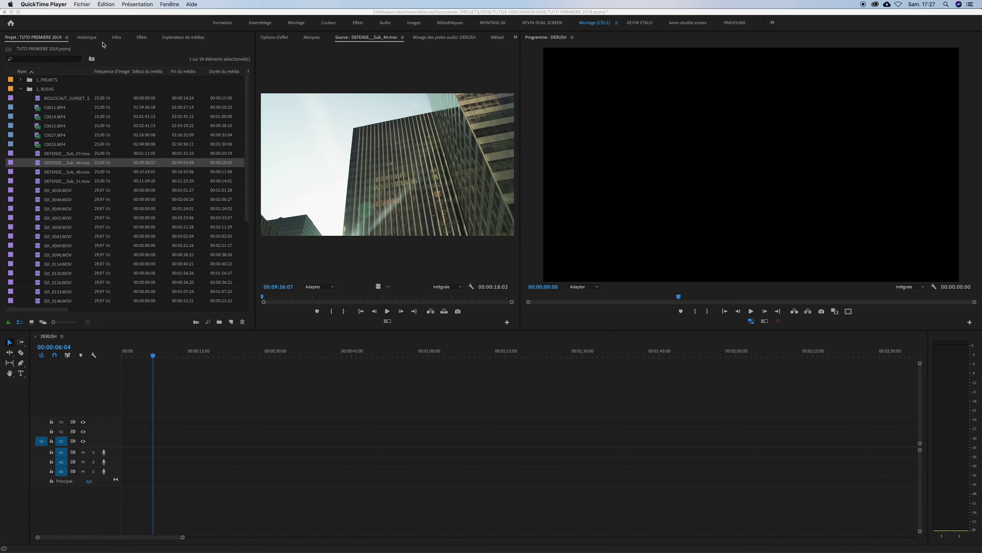
left_click(118, 38)
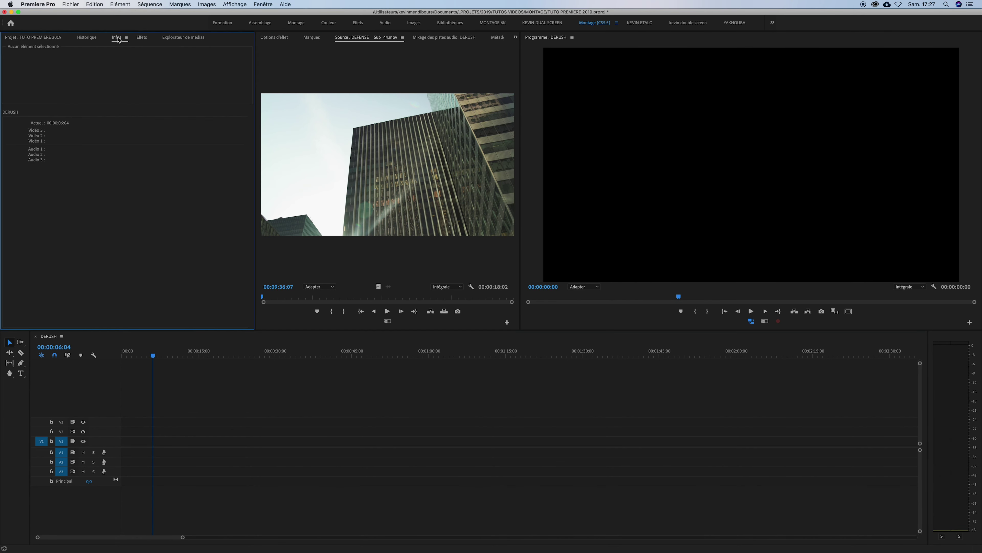
left_click(55, 39)
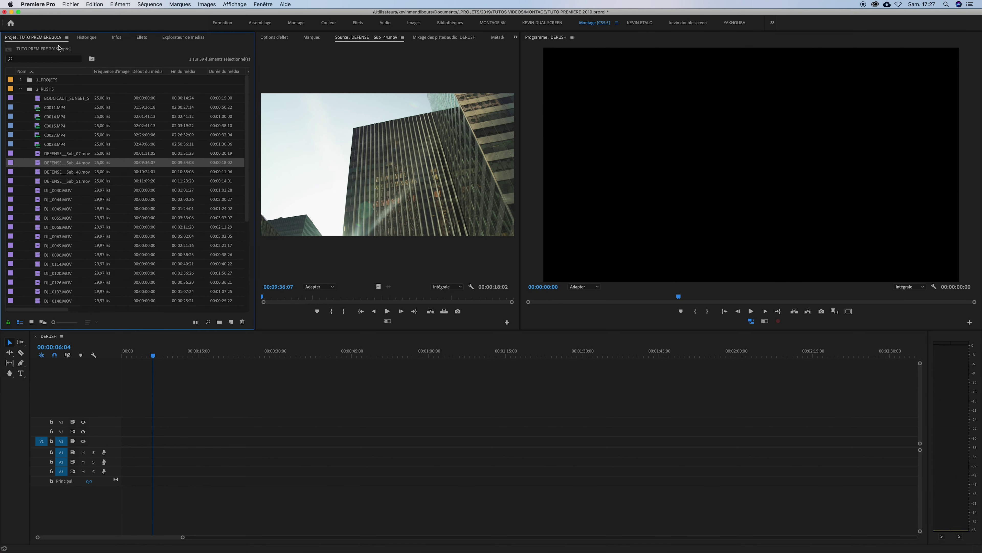
- Place DEFENSE__Sub_44.mov and then DJI_0058.MOV on V1, and select both clips
left_click_drag(53, 167, 128, 441)
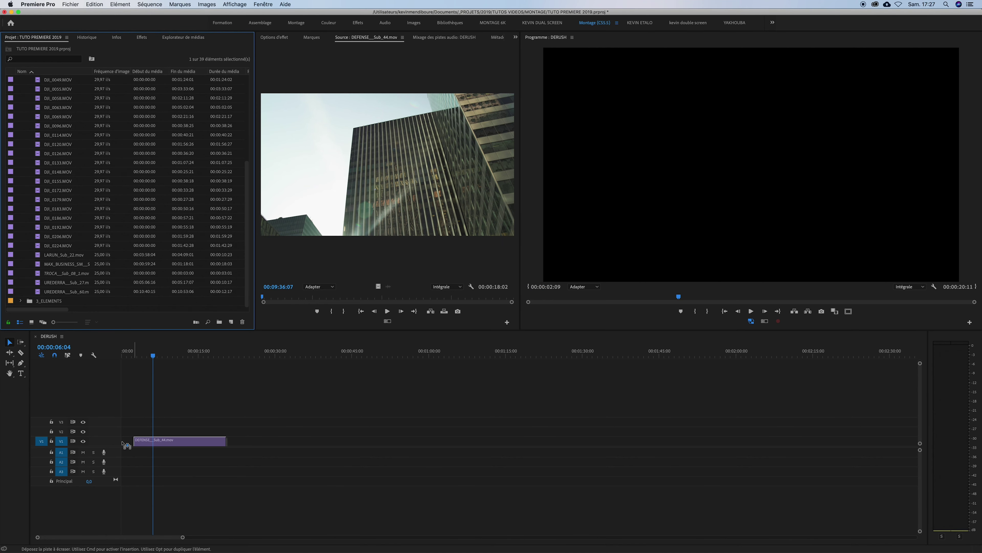
left_click(117, 38)
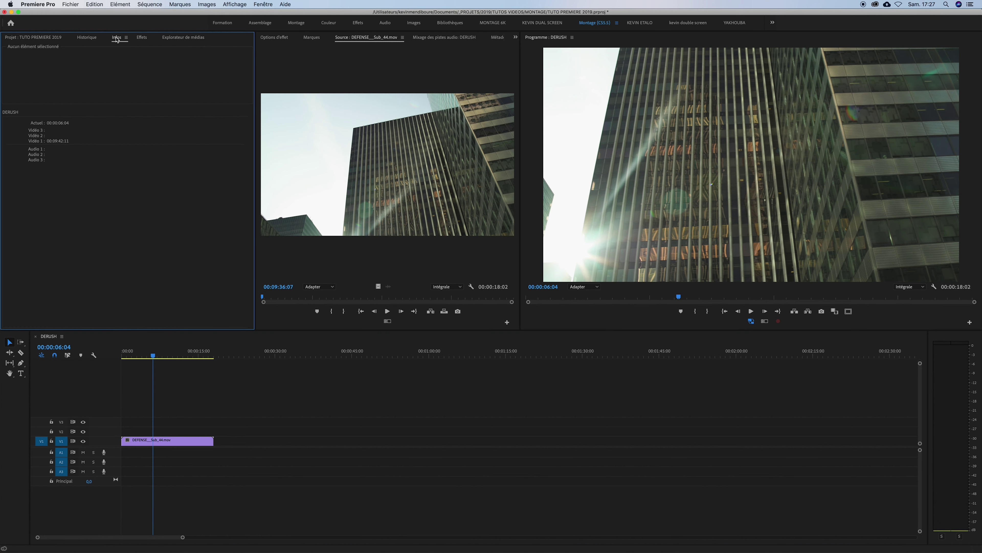
left_click(170, 443)
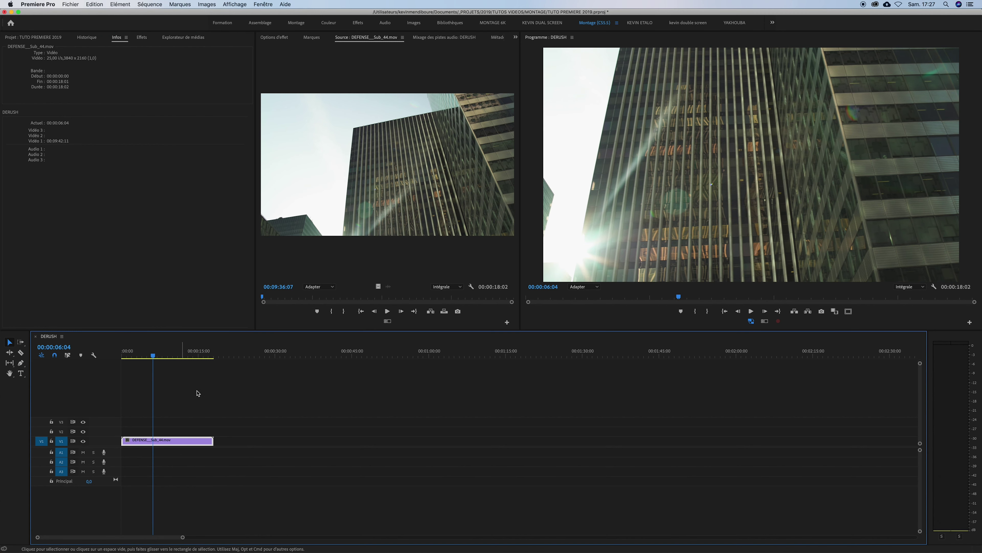
key("shift+1")
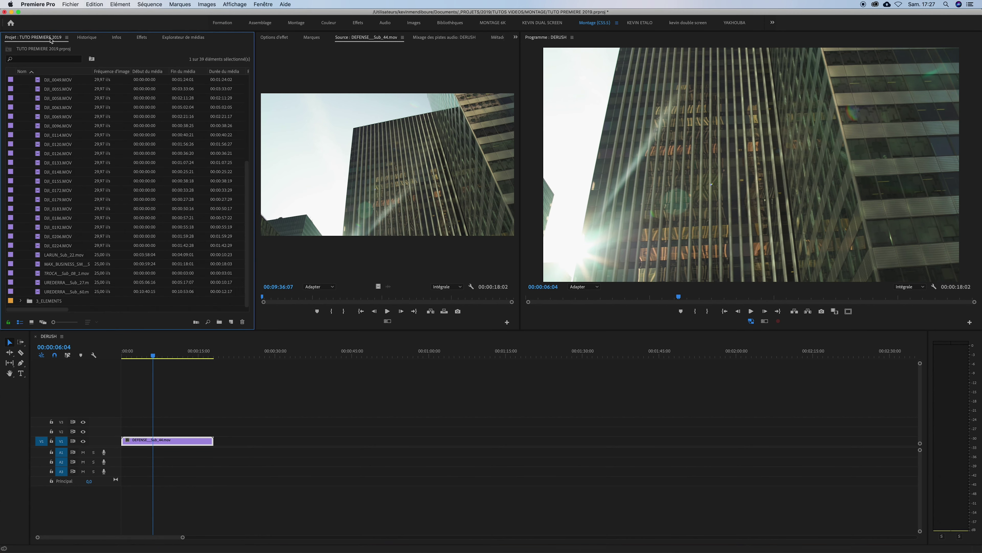
scroll(67, 151, "up", 5)
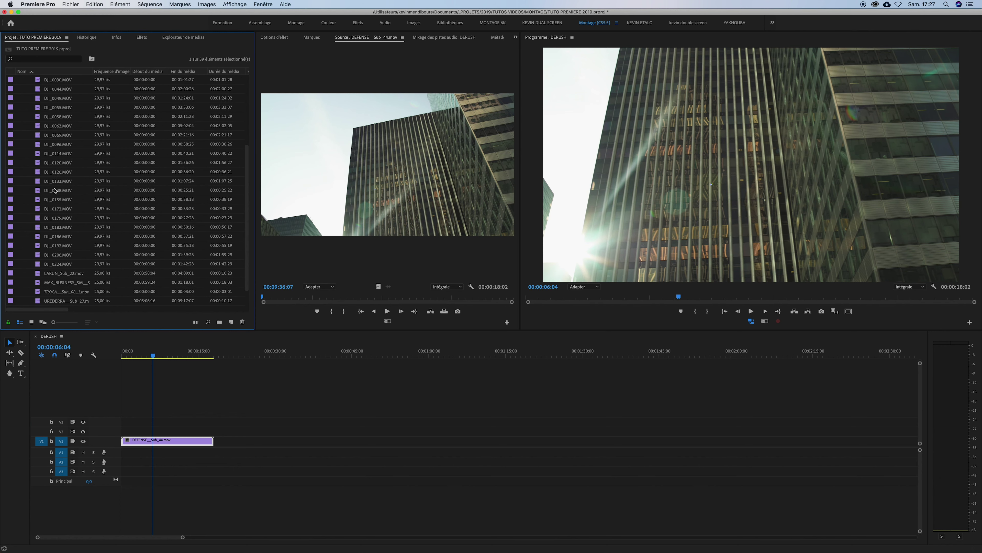
left_click_drag(68, 152, 228, 441)
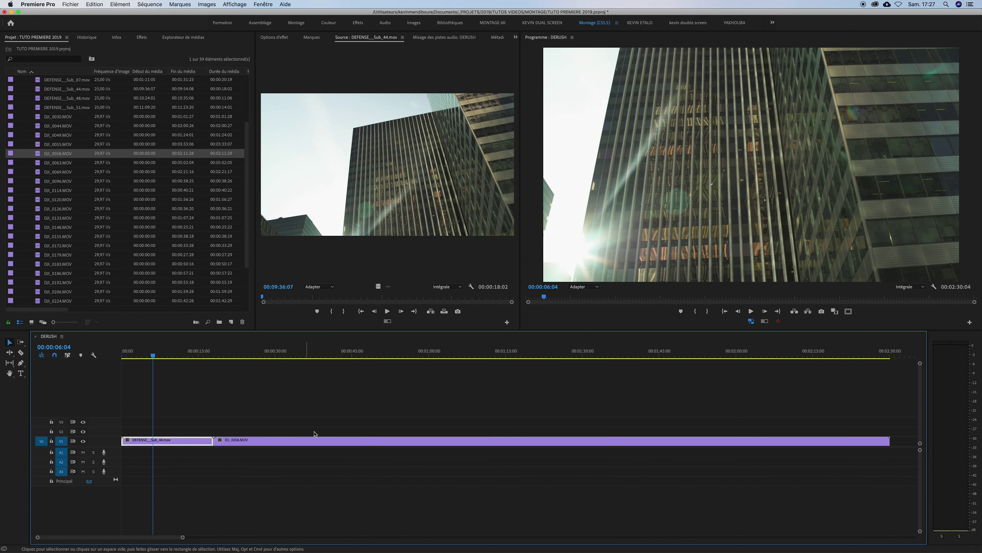
left_click_drag(266, 413, 180, 463)
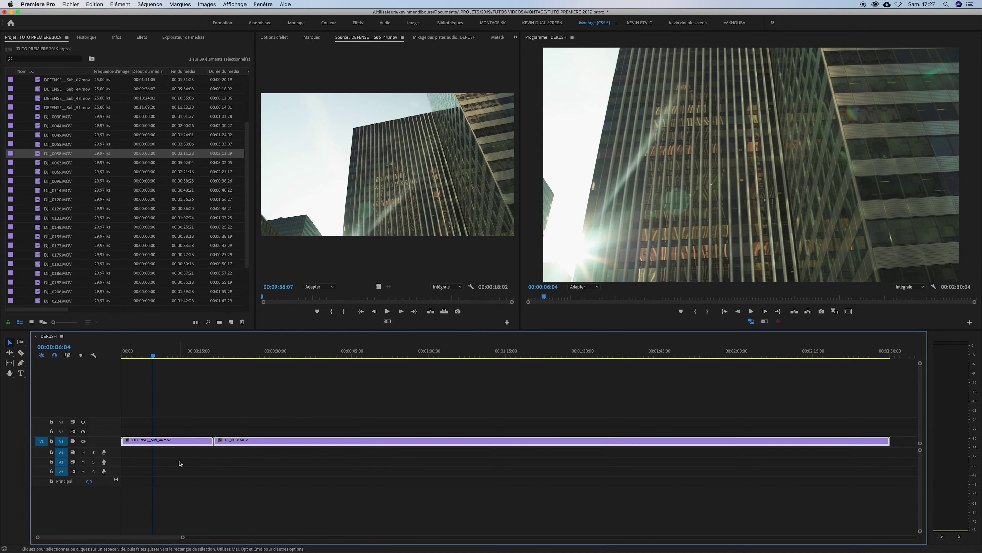
- Delete the two test clips and load DEFENSE__Sub_44 from the 2_RUSHS folder into the Source monitor
key("Delete")
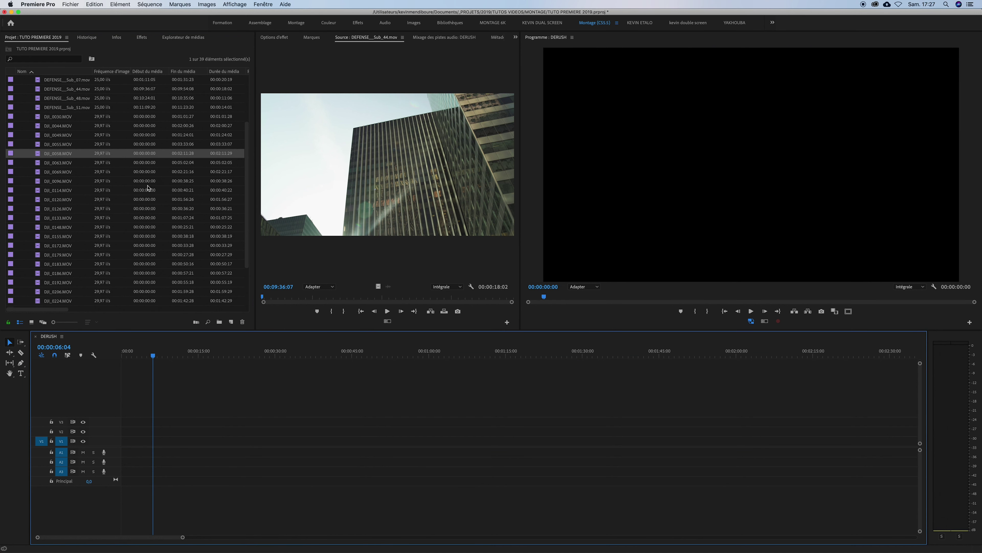
scroll(56, 147, "up", 3)
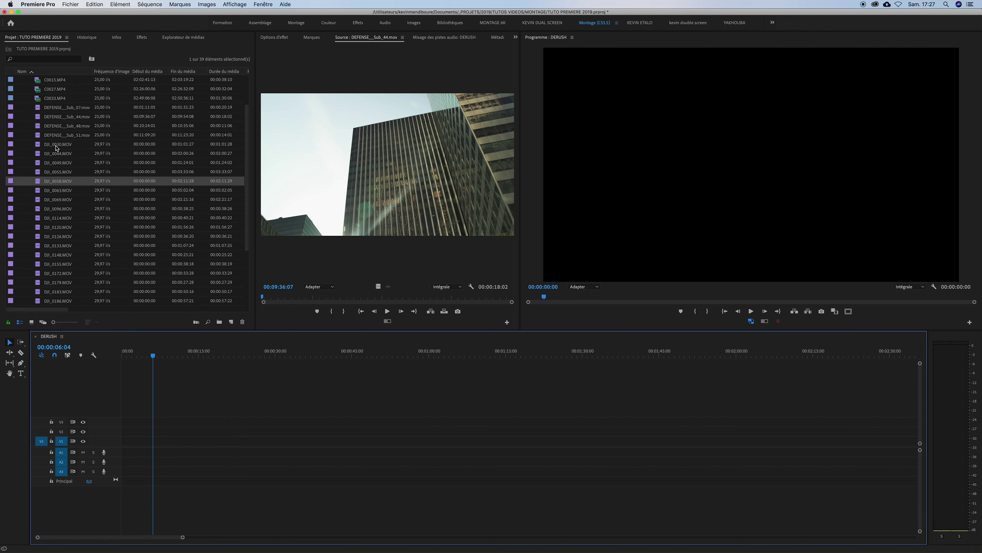
left_click(31, 321)
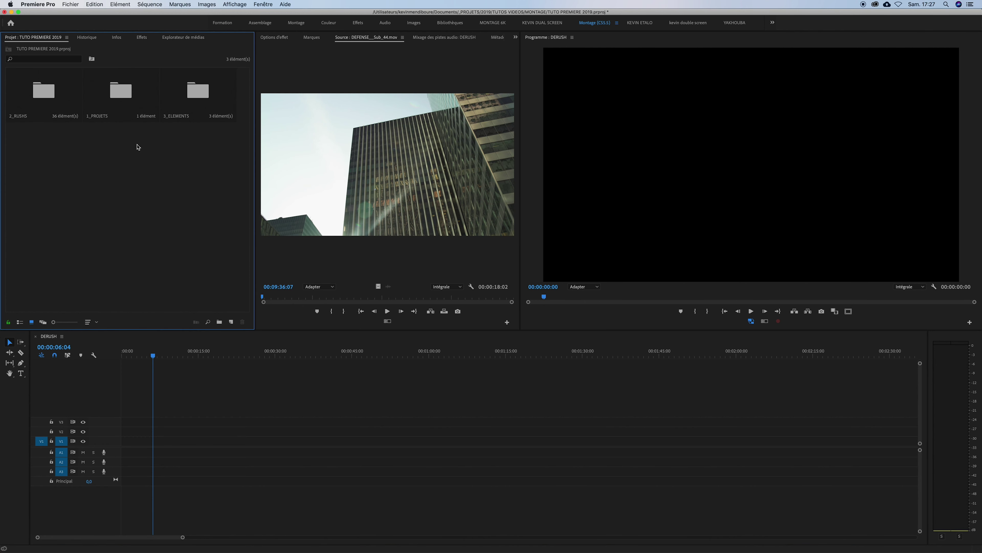
double_click(46, 92)
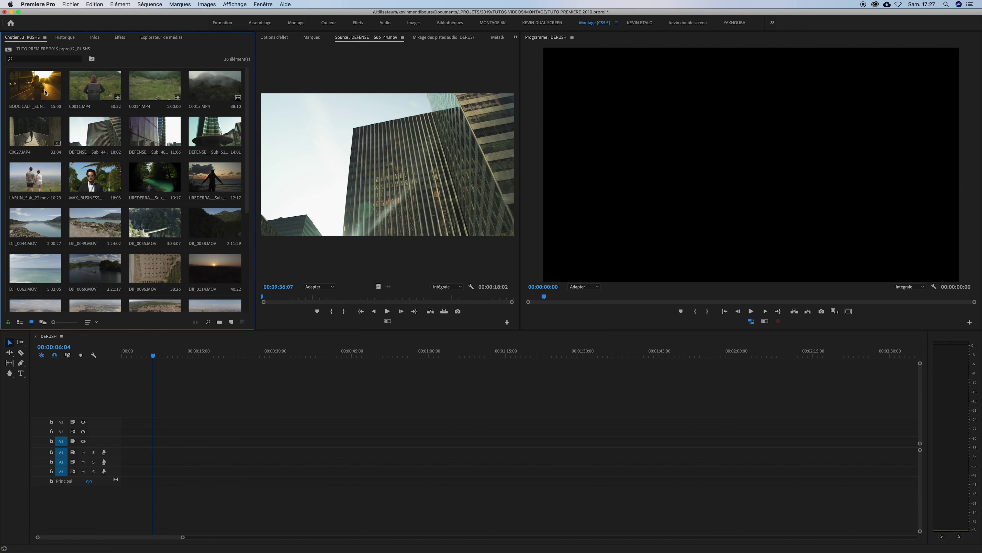
scroll(111, 140, "down", 2)
scroll(111, 141, "up", 4)
left_click_drag(94, 131, 363, 213)
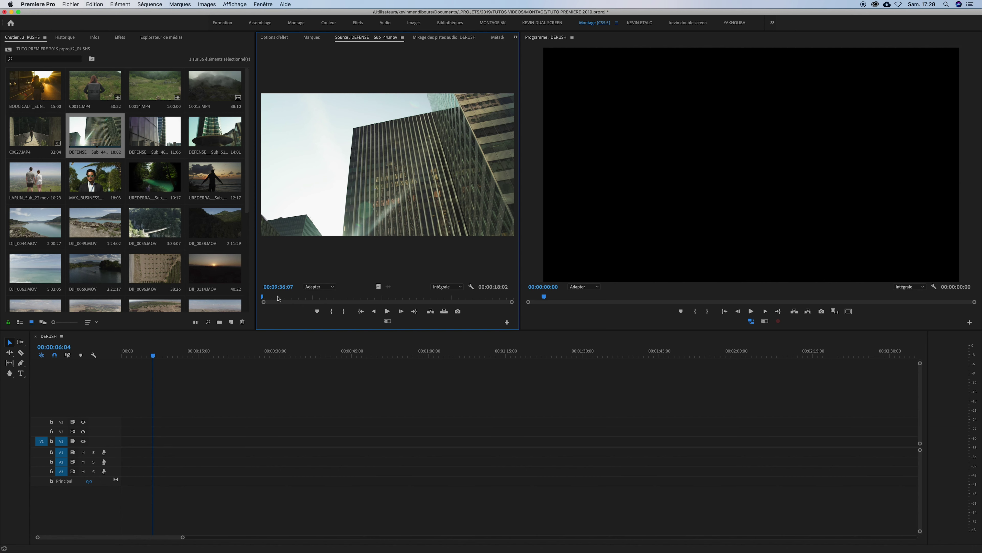
- Mark a 4:20 portion of DEFENSE__Sub_44 with an In point at 09:46:00 and an Out point
mouse_move(272, 297)
left_mouse_down()
mouse_move(453, 301)
mouse_move(387, 300)
left_mouse_up()
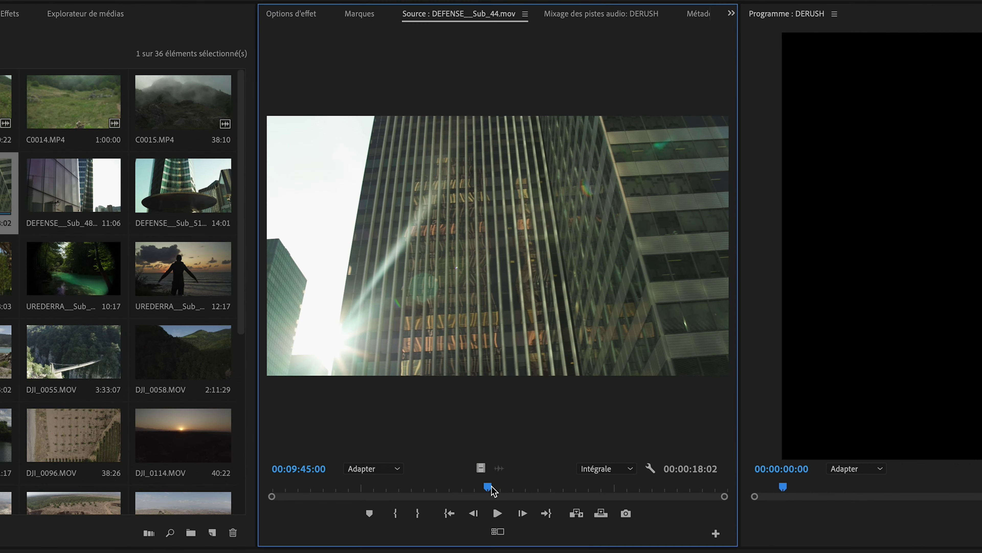
left_click_drag(387, 300, 420, 299)
left_click_drag(556, 490, 518, 488)
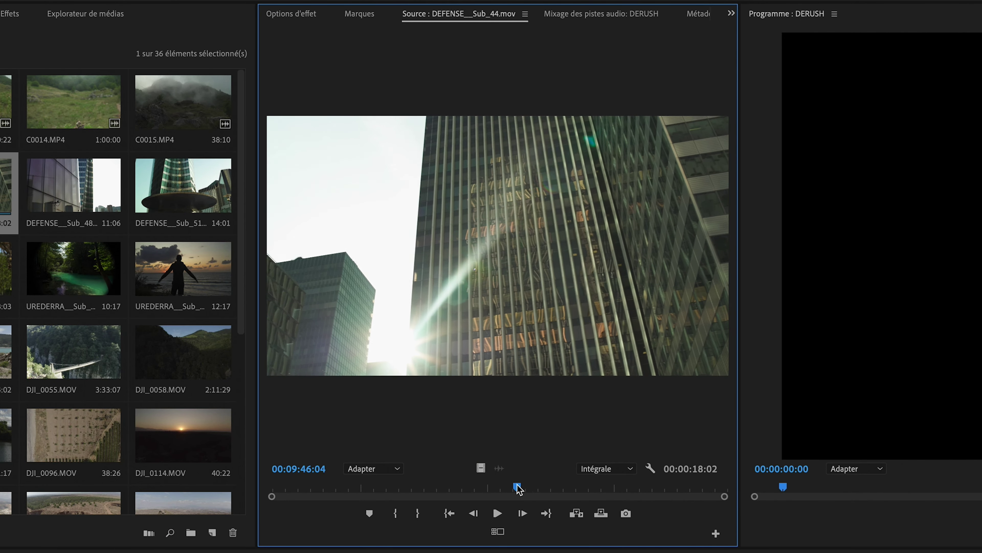
left_click(395, 514)
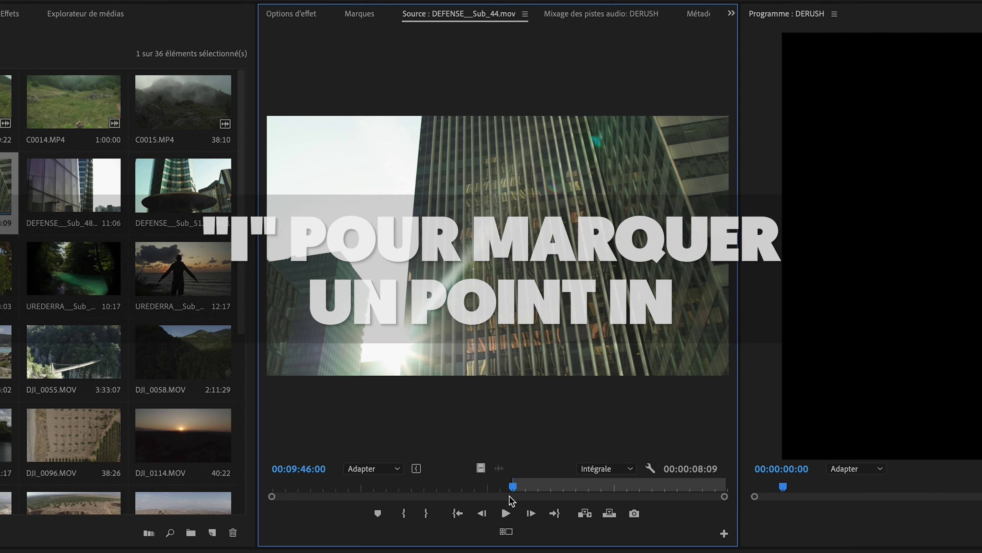
key("space")
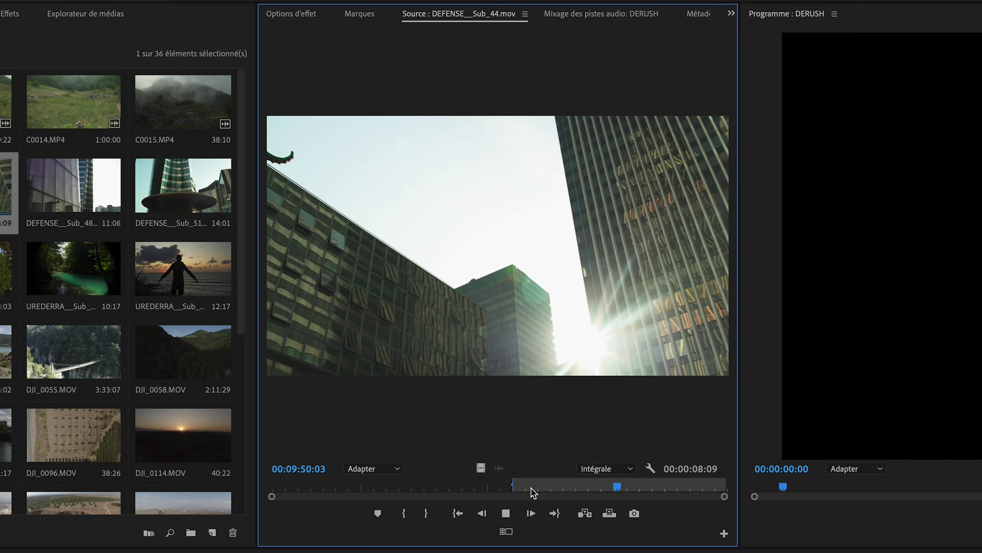
key("space")
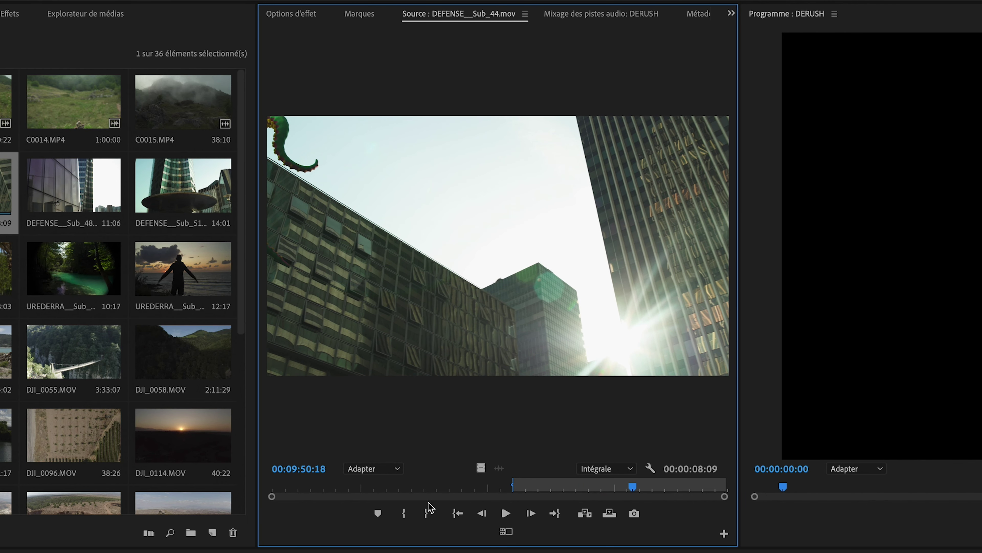
left_click(427, 516)
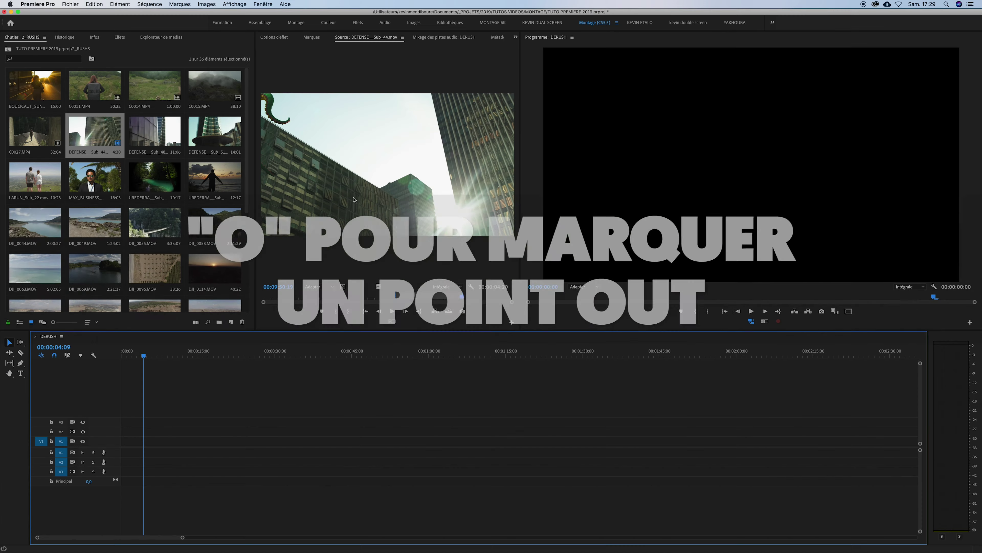
- Place the marked DEFENSE__Sub_44 portion at the start of V1 and play it back
left_click(351, 150)
left_click_drag(338, 248, 162, 392)
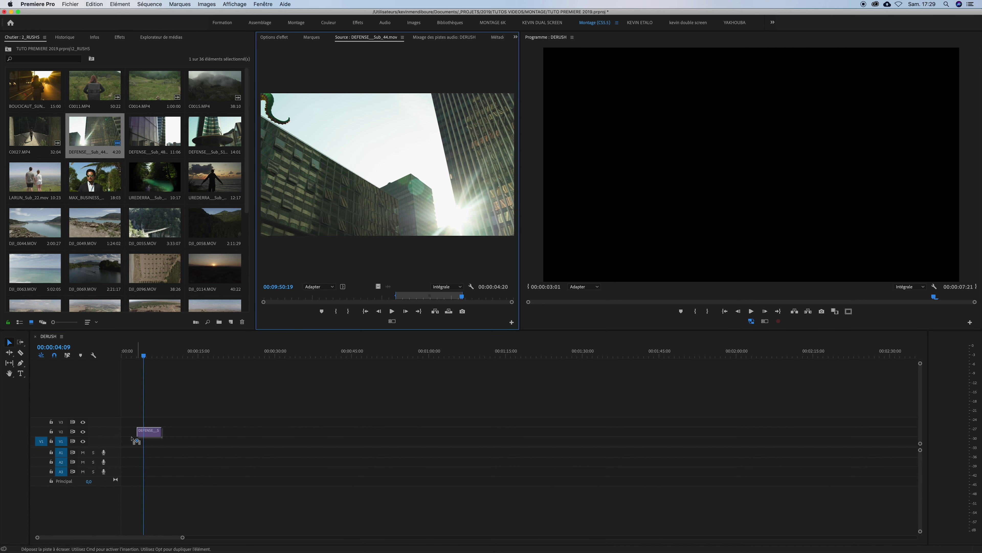
left_click_drag(161, 388, 124, 421)
left_click(142, 356)
left_click_drag(142, 356, 123, 356)
key("space")
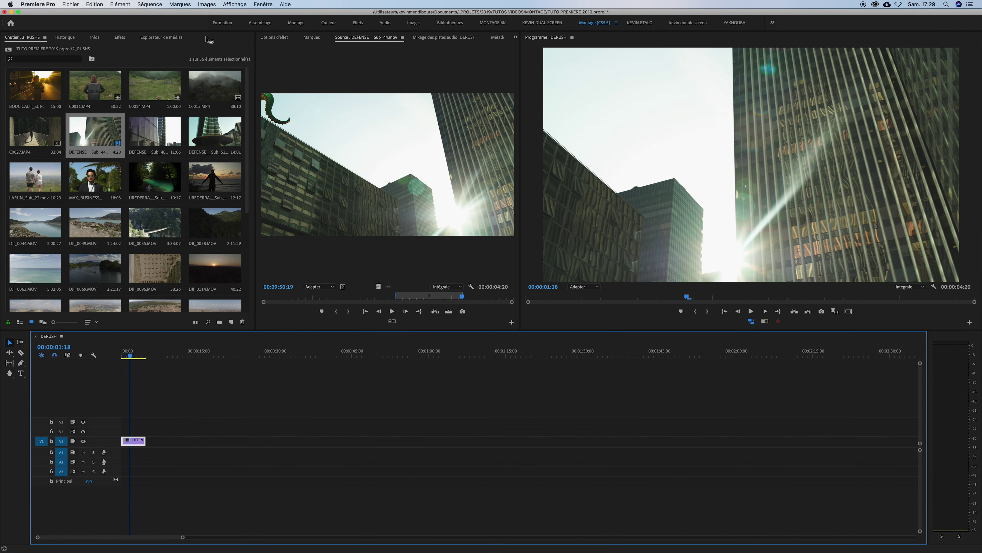
- In the Media Browser, expand Macintosh HD > Utilisateurs > home folder > Documents
left_click(163, 37)
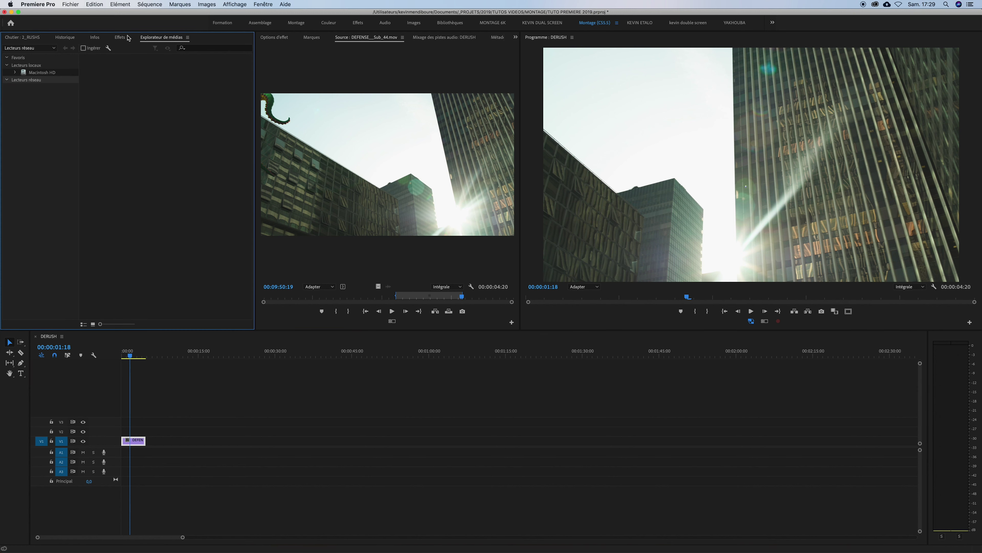
left_click(16, 73)
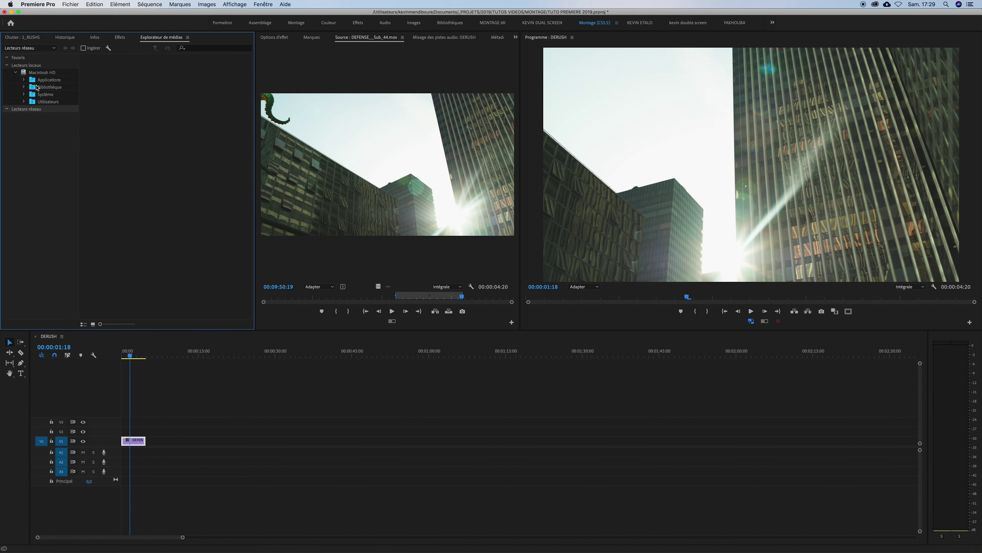
left_click(24, 103)
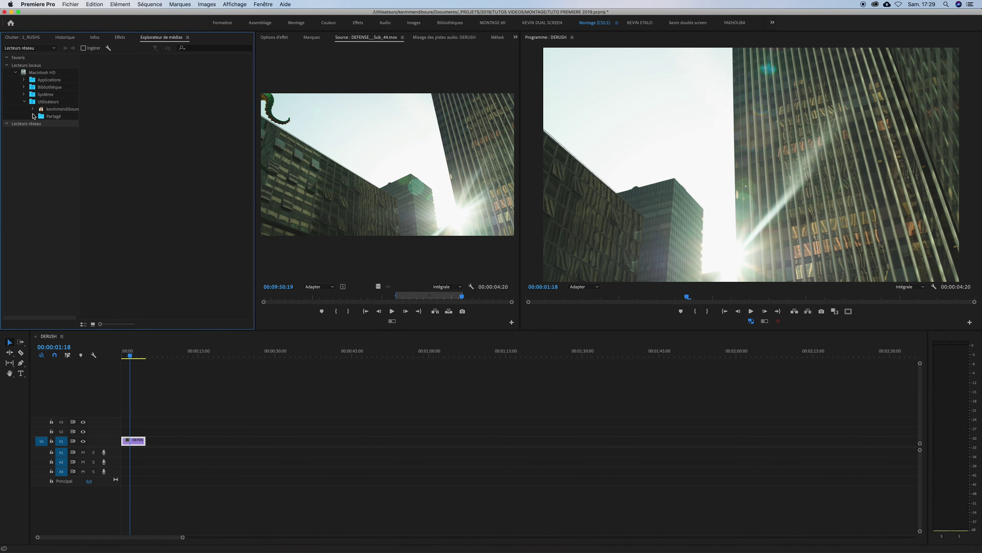
left_click(33, 109)
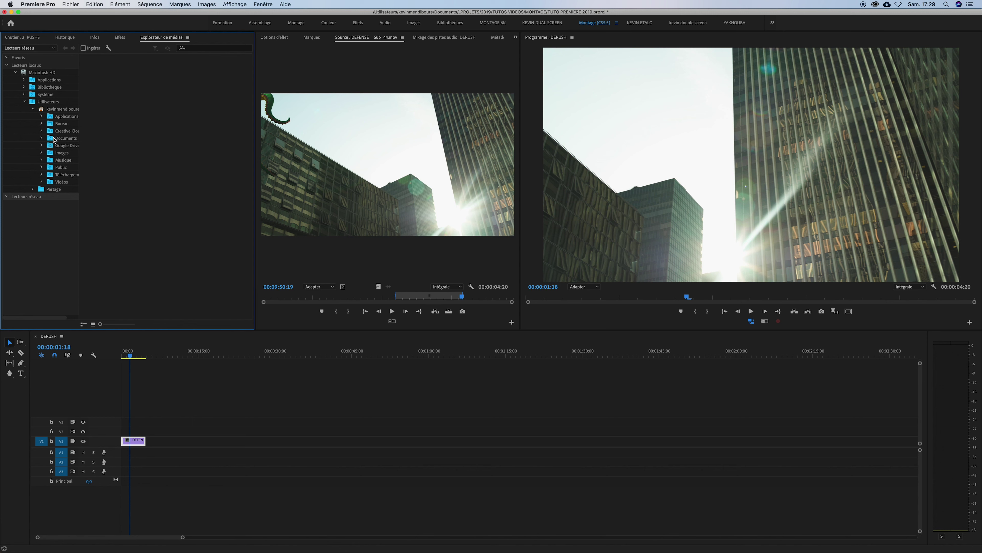
left_click(51, 140)
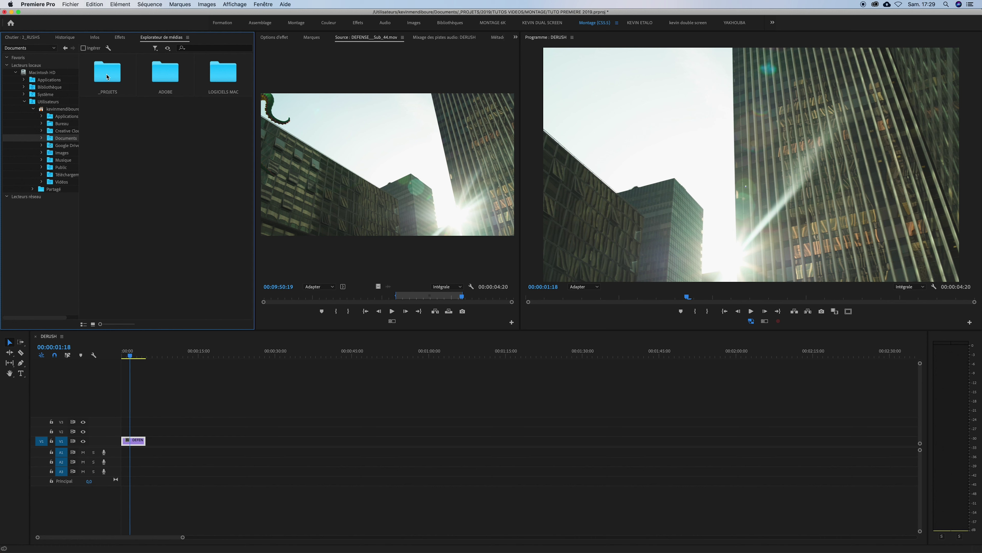
- Browse 2019 > CLIP ETE DIEGO > MONTAGE into the DIEGO CLIP ETE 2019 project's _SEQUENCES folder
double_click(94, 80)
double_click(94, 81)
double_click(167, 75)
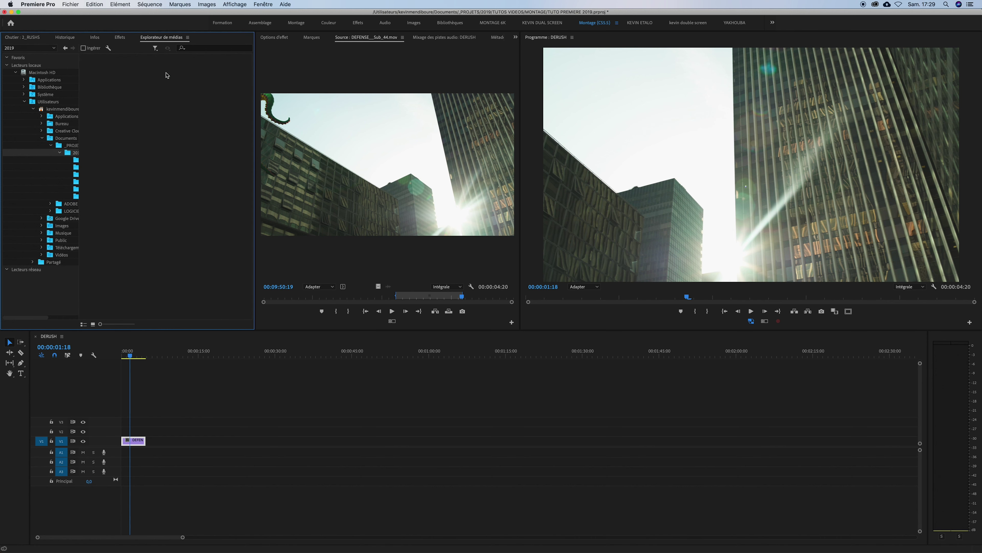
double_click(114, 75)
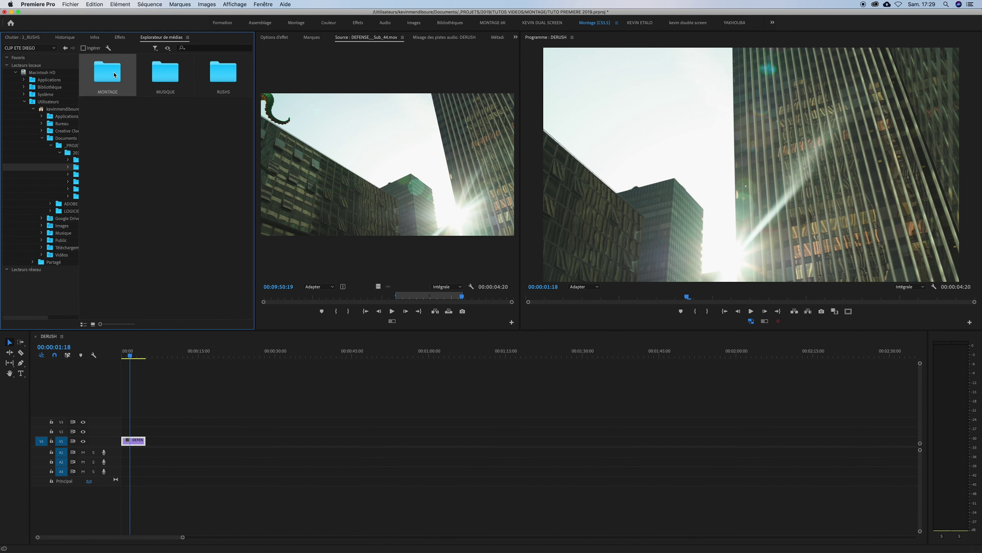
left_click(109, 117)
double_click(107, 121)
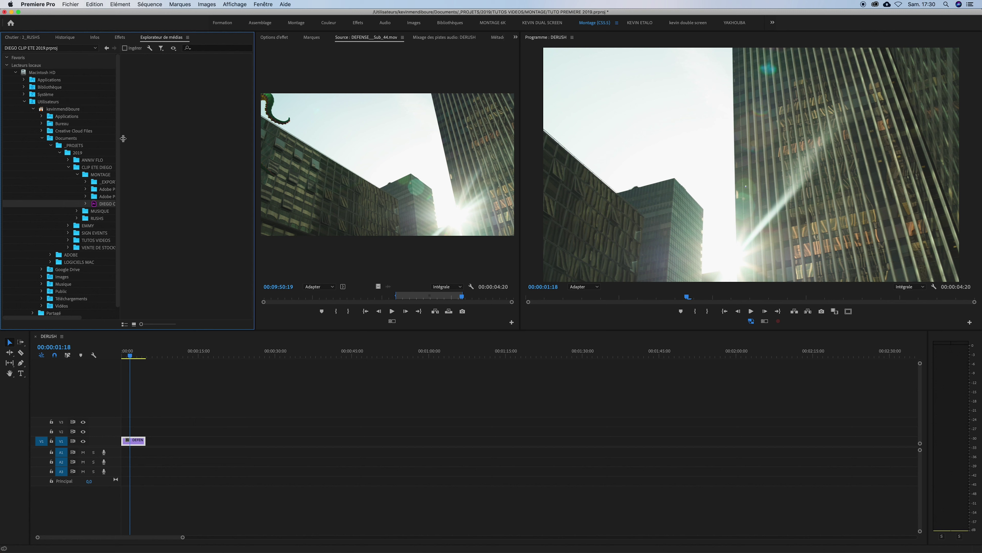
left_click_drag(80, 140, 103, 133)
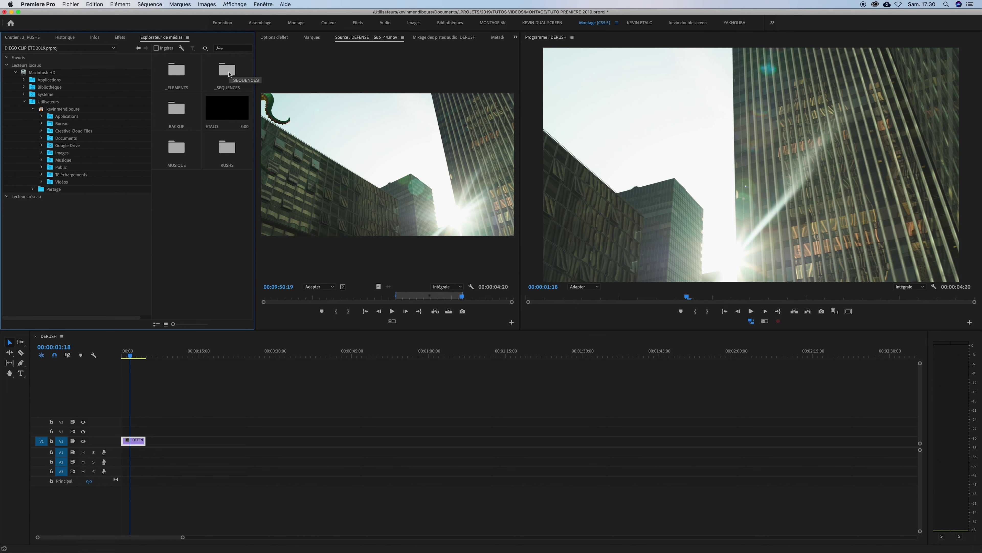
double_click(229, 72)
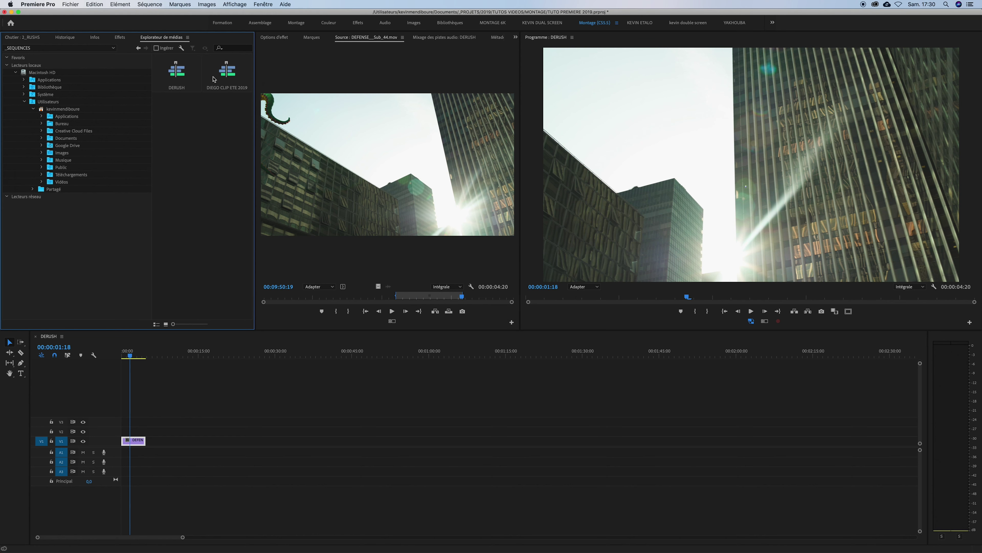
- Preview the DIEGO CLIP ETE 2019 sequence, scroll its stacked tracks, then go back to the root bins
double_click(227, 71)
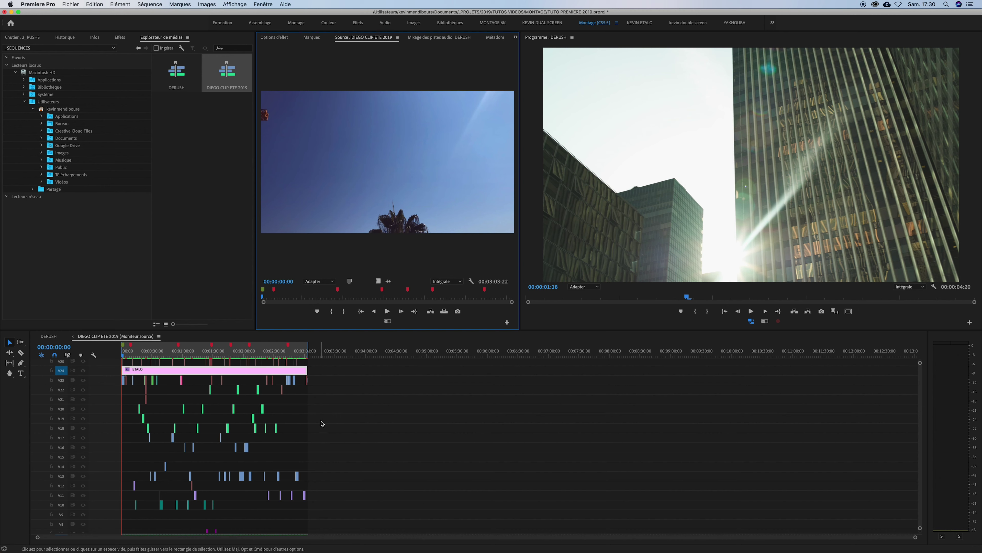
scroll(321, 423, "down", 2)
scroll(322, 423, "down", 1)
scroll(322, 422, "down", 1)
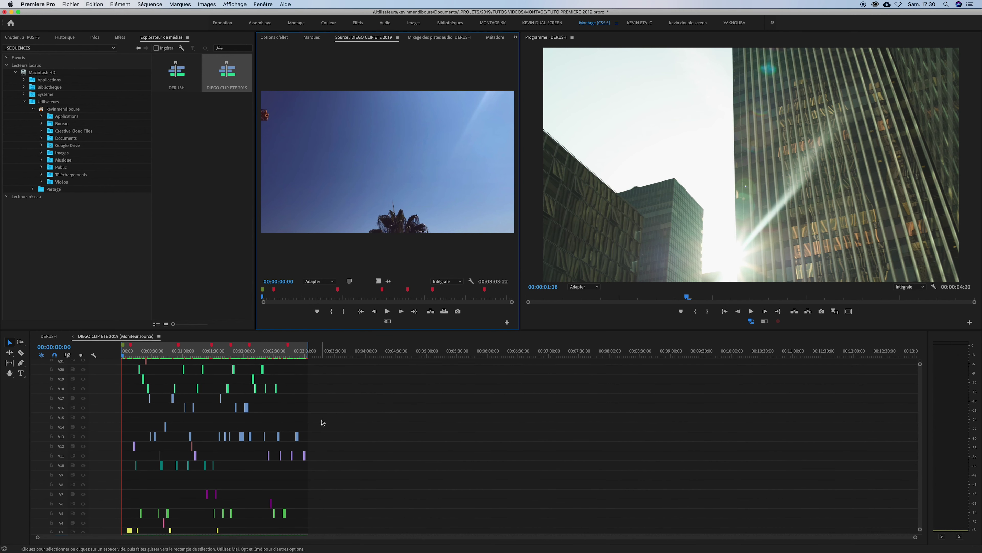
scroll(322, 422, "up", 5)
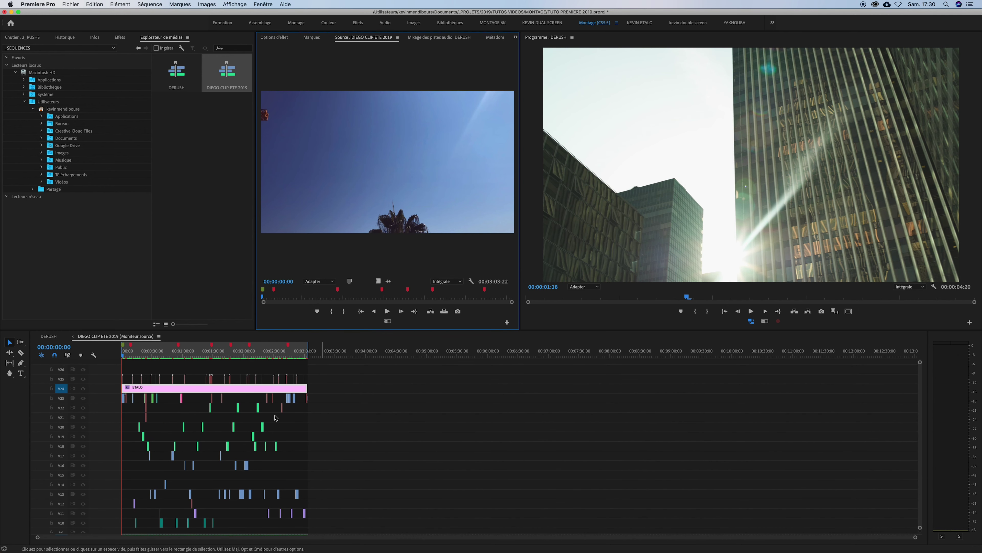
left_click(31, 37)
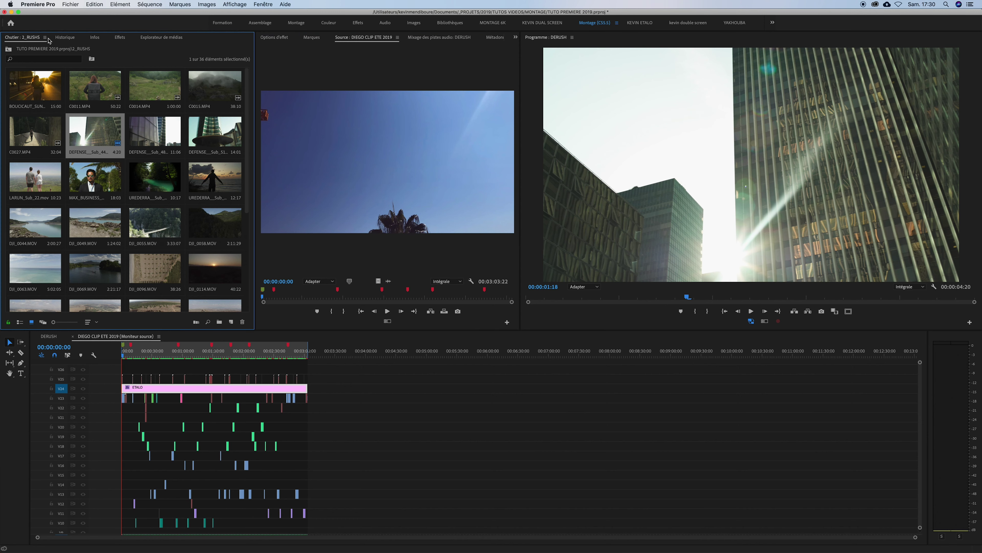
left_click(9, 50)
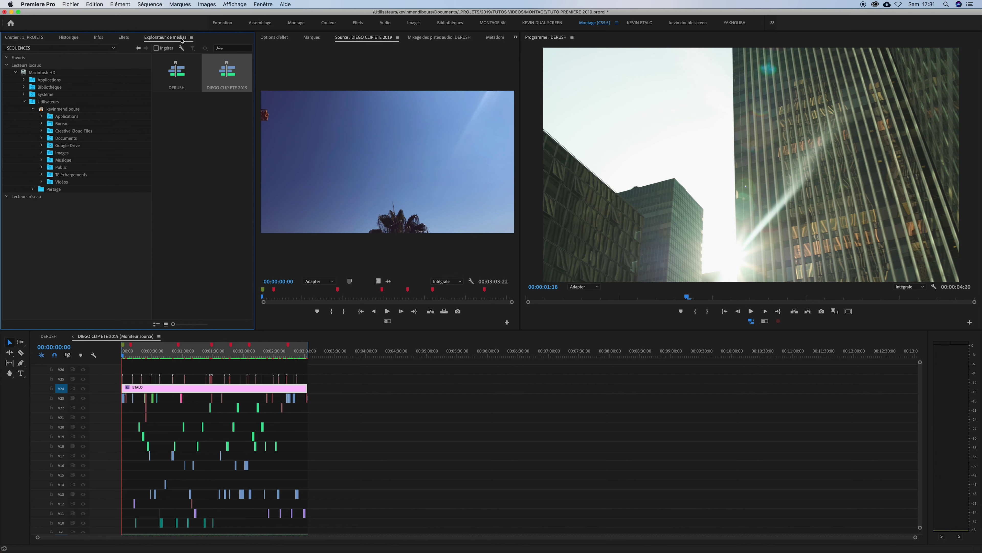
- Dock the Media Browser with the Program panel and import the DIEGO CLIP ETE 2019 sequence into 1_PROJETS
left_click_drag(162, 40, 520, 49)
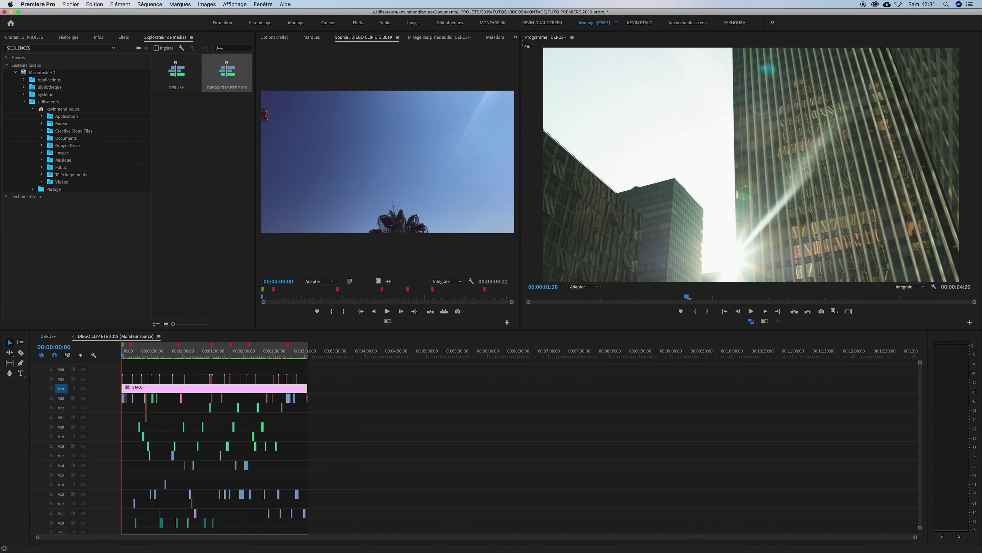
left_click_drag(520, 48, 541, 41)
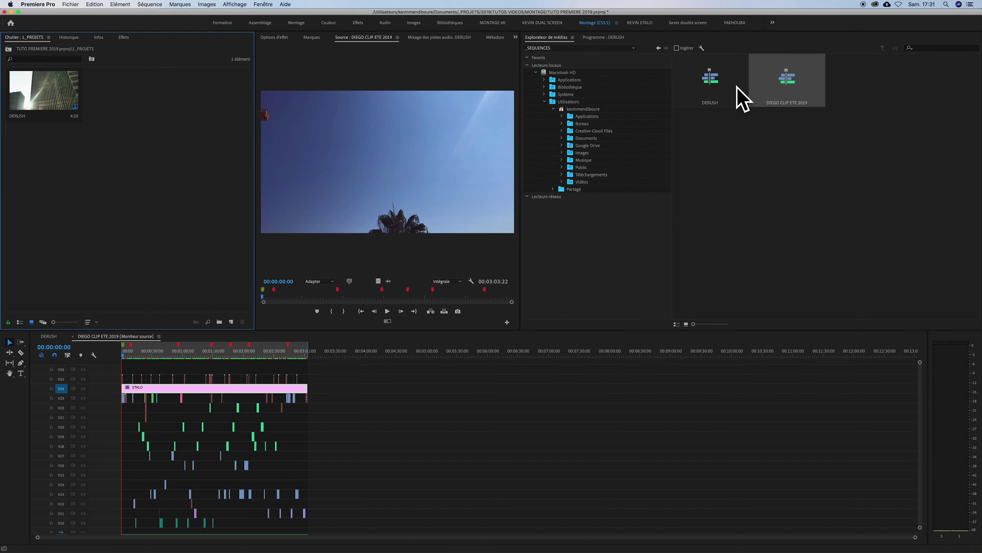
left_click(788, 79)
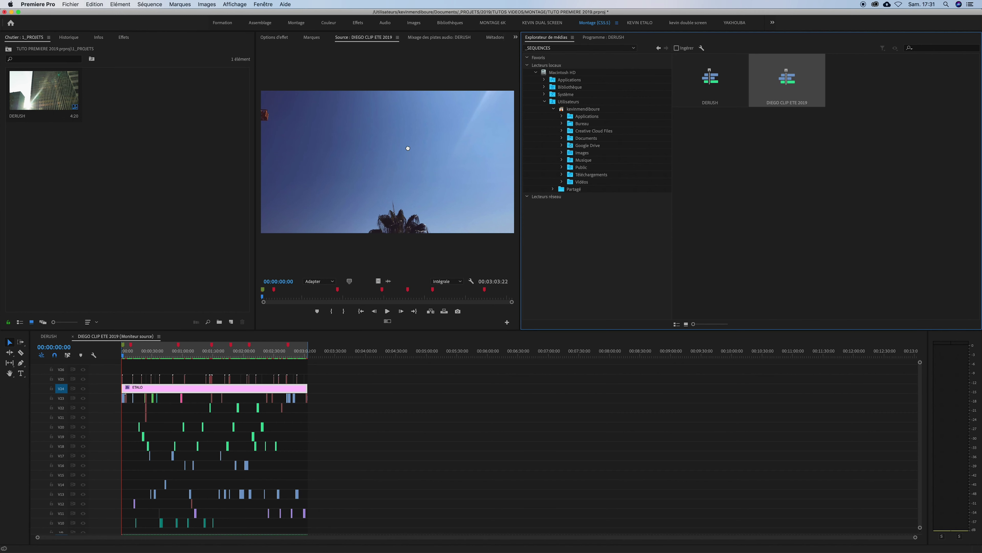
left_click_drag(184, 134, 174, 131)
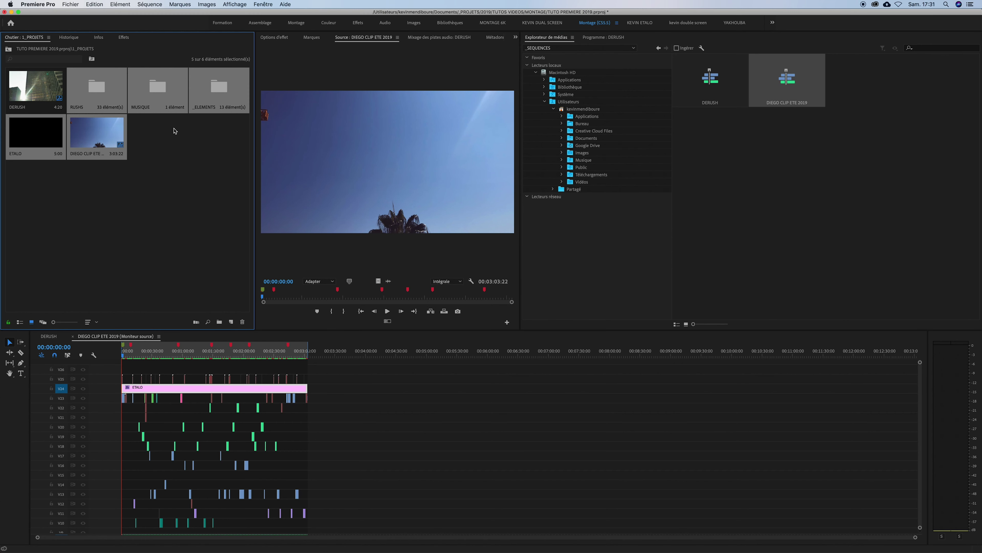
left_click(138, 191)
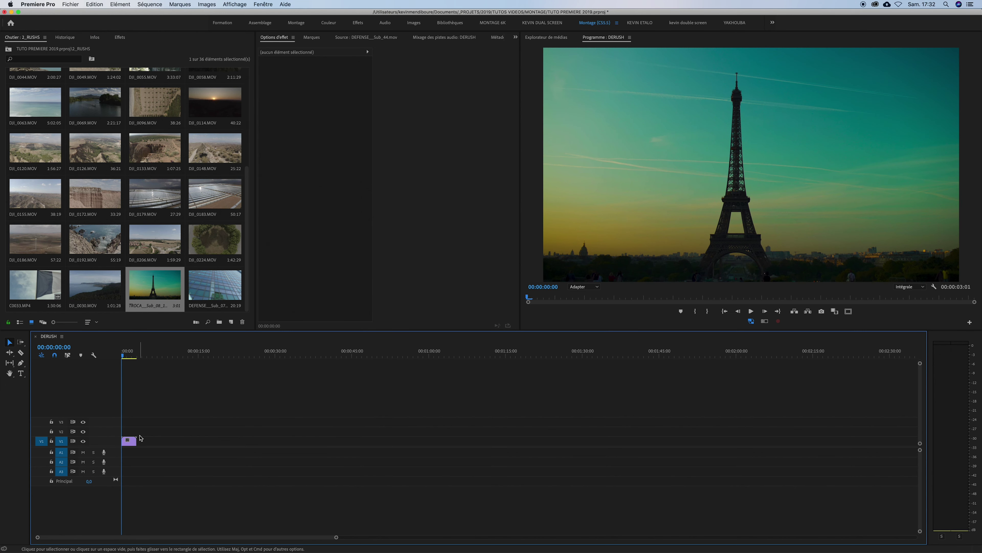
- Select the TROCA__Sub_08_1.mov clip on V1 with the playhead inside it
left_click(129, 441)
left_click_drag(124, 354, 130, 355)
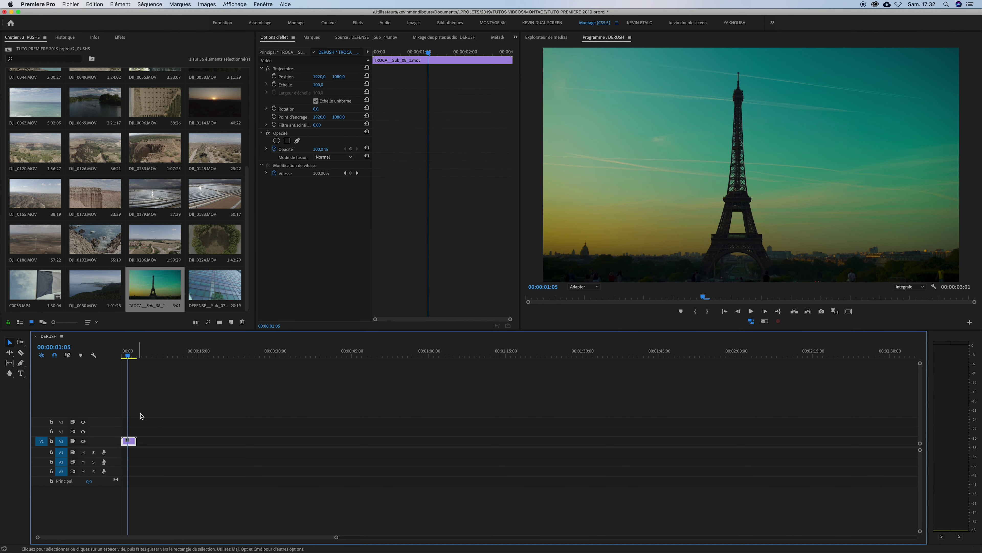
left_click(160, 430)
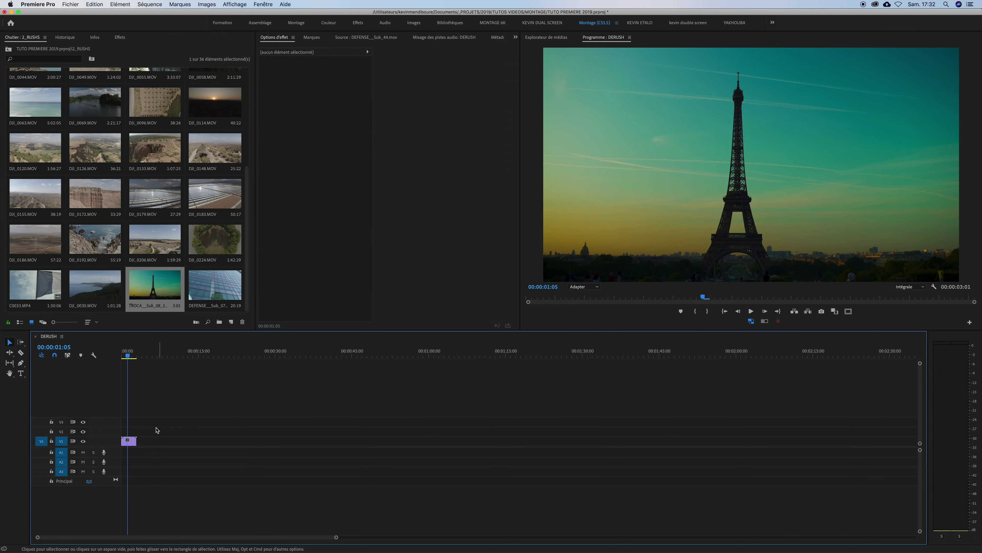
left_click(131, 440)
key("Left")
key("Left")
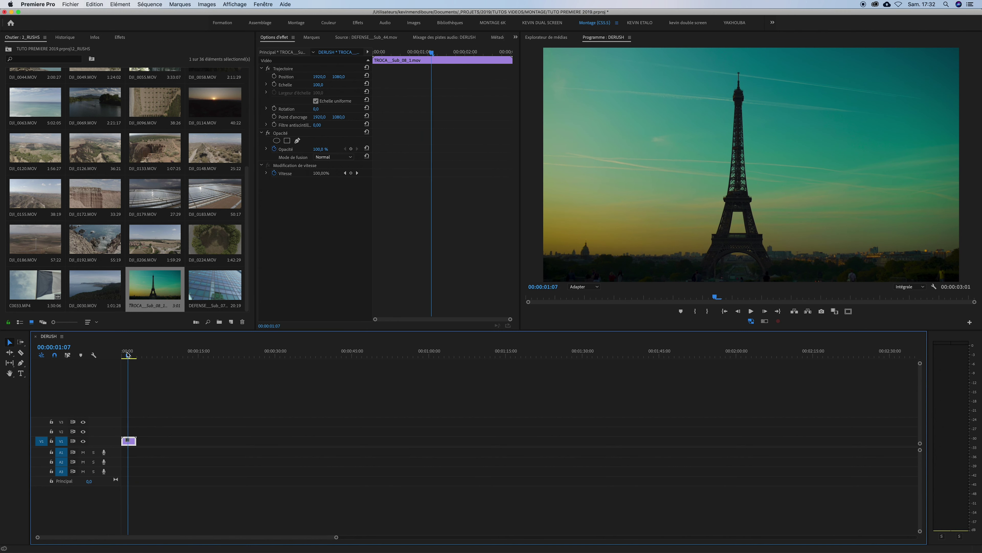
left_click(154, 425)
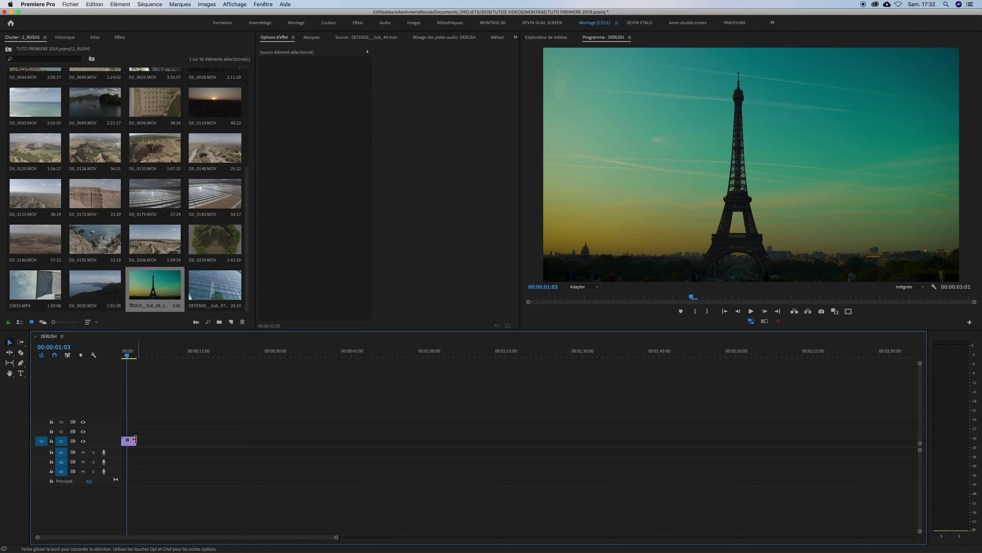
left_click(125, 442)
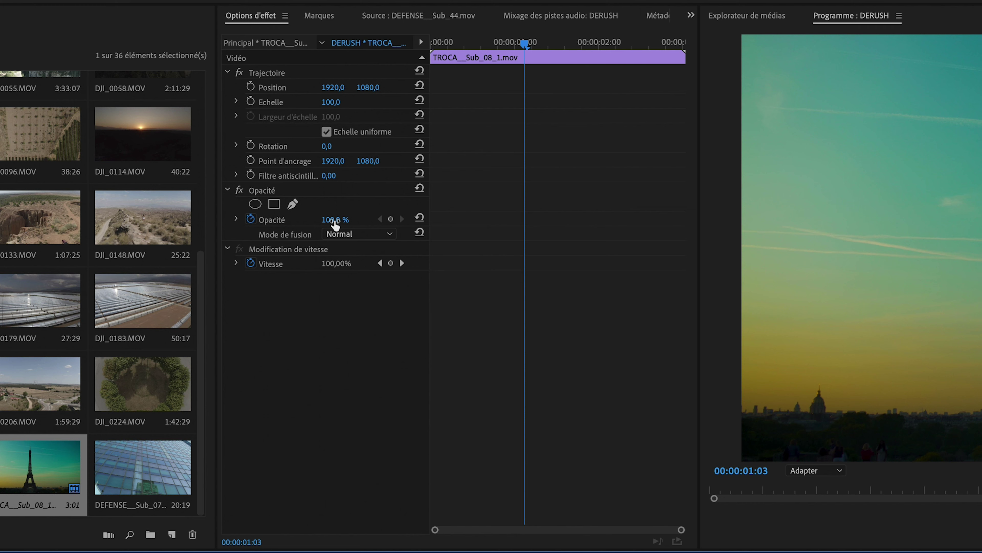
- Lower the clip's Position X and Opacity, then reset its motion to Position 1920/1080, Scale 100, Rotation 0°
left_click(297, 251)
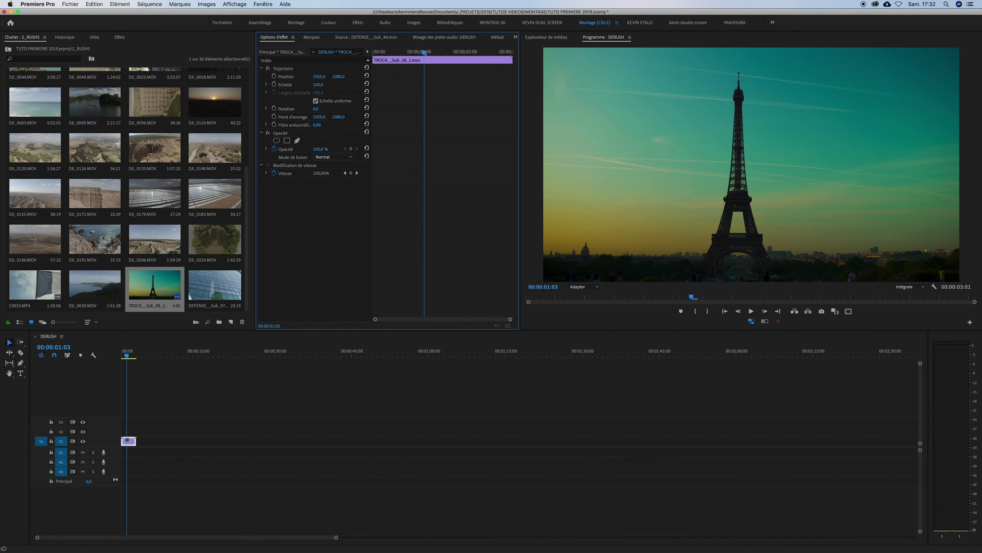
mouse_move(333, 87)
left_mouse_down()
mouse_move(302, 87)
mouse_move(350, 76)
mouse_move(297, 84)
mouse_move(335, 108)
left_mouse_up()
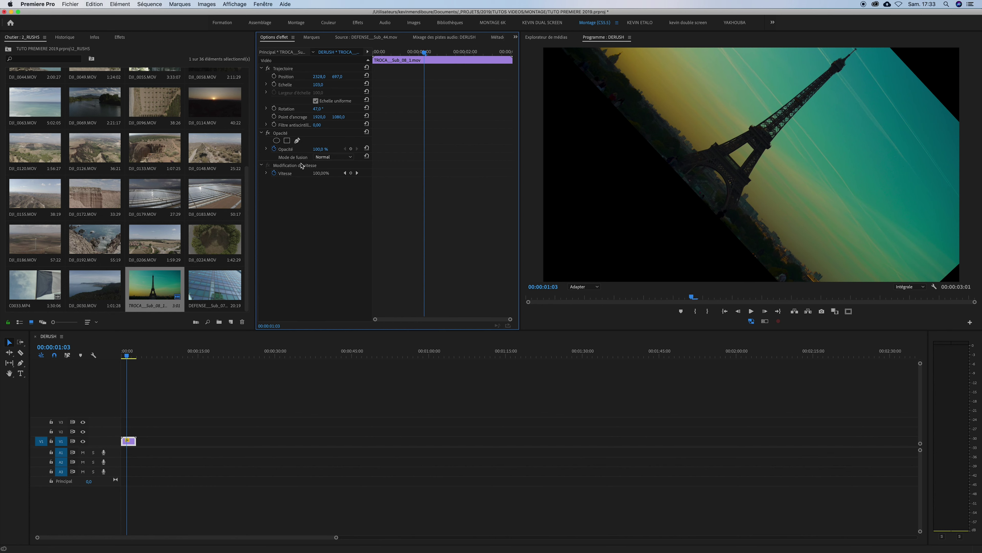
mouse_move(321, 149)
left_mouse_down()
mouse_move(298, 149)
mouse_move(321, 149)
left_mouse_up()
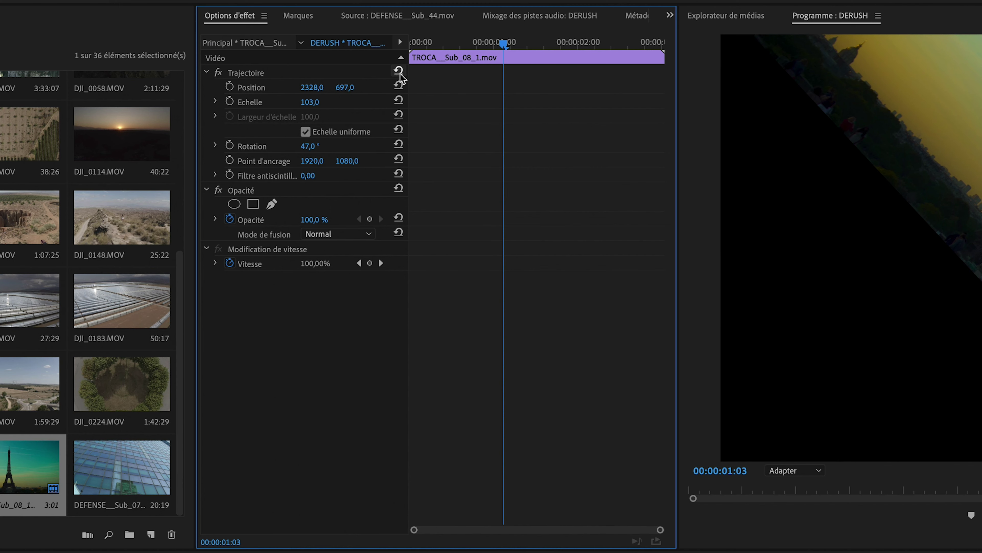
left_click(399, 71)
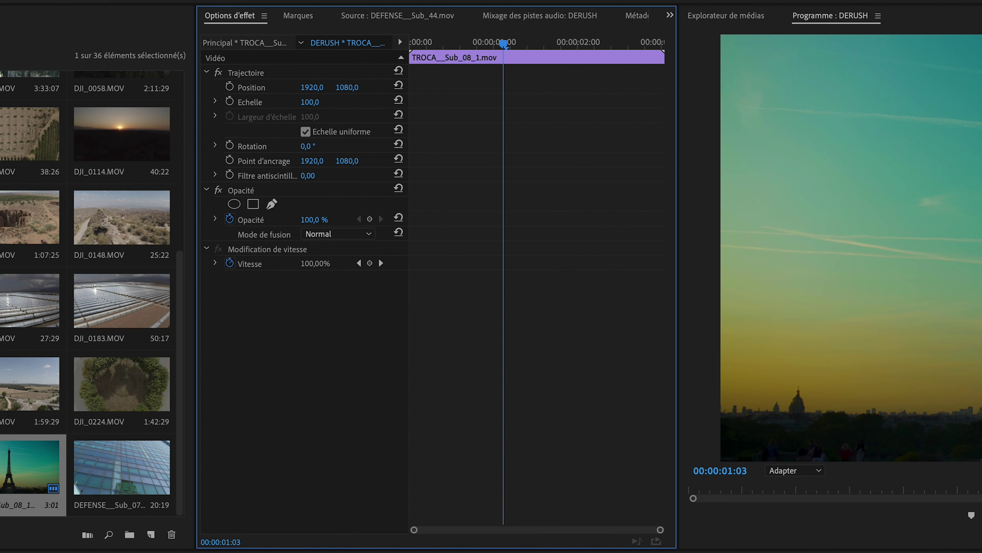
- Browse the Marques, Source and Audio Mixer panels, then show TROCA__Sub_08_1.mov's metadata (25 fps, 00:00:03:01)
left_click(298, 16)
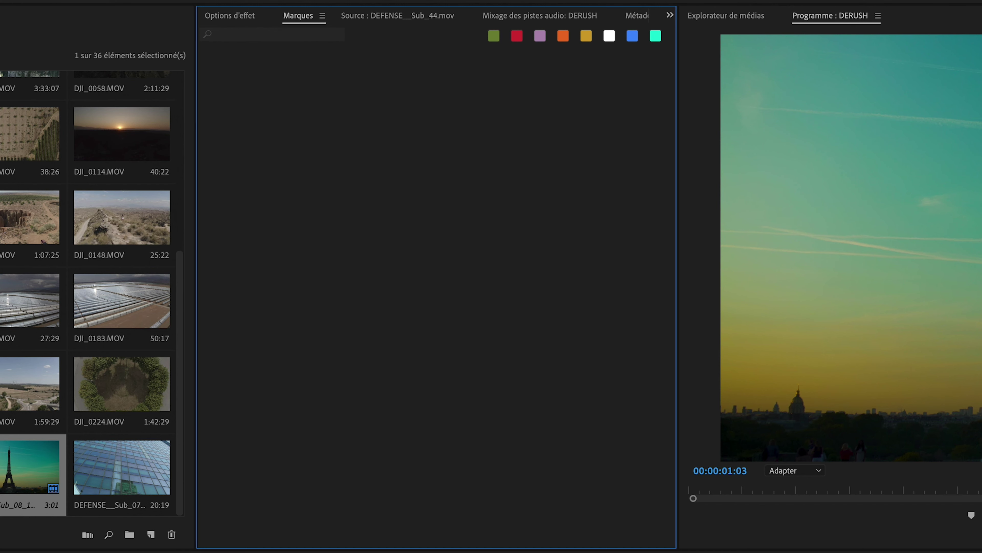
left_click(418, 20)
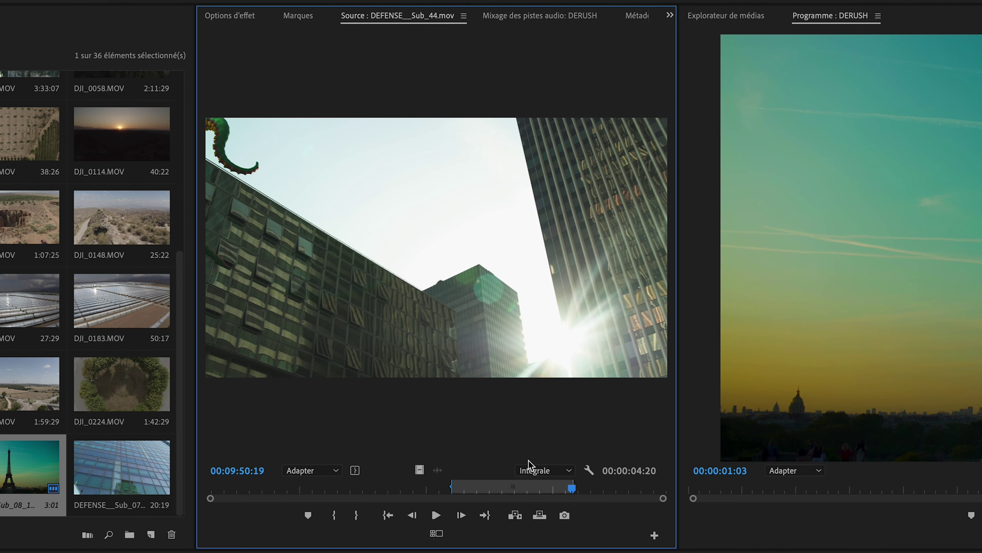
left_click(526, 17)
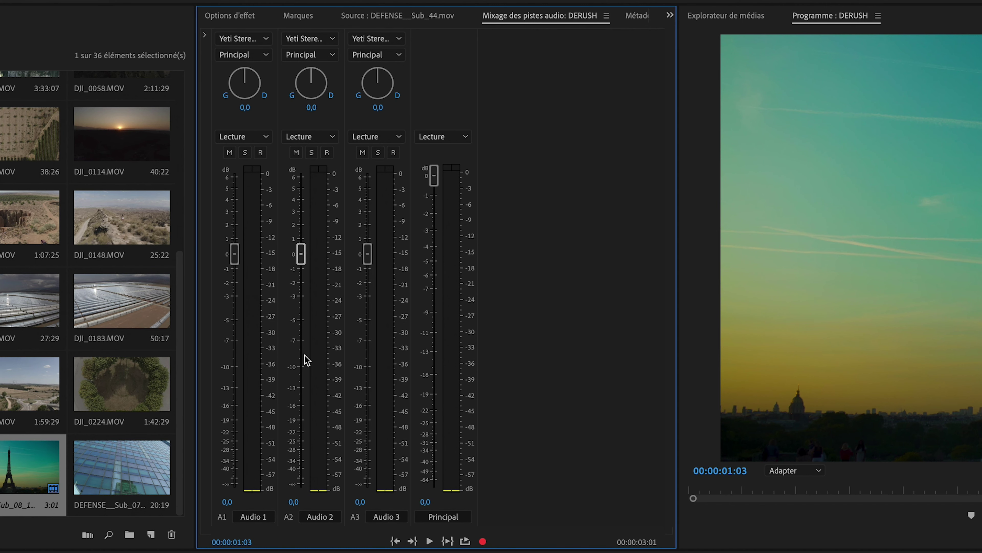
left_click(645, 16)
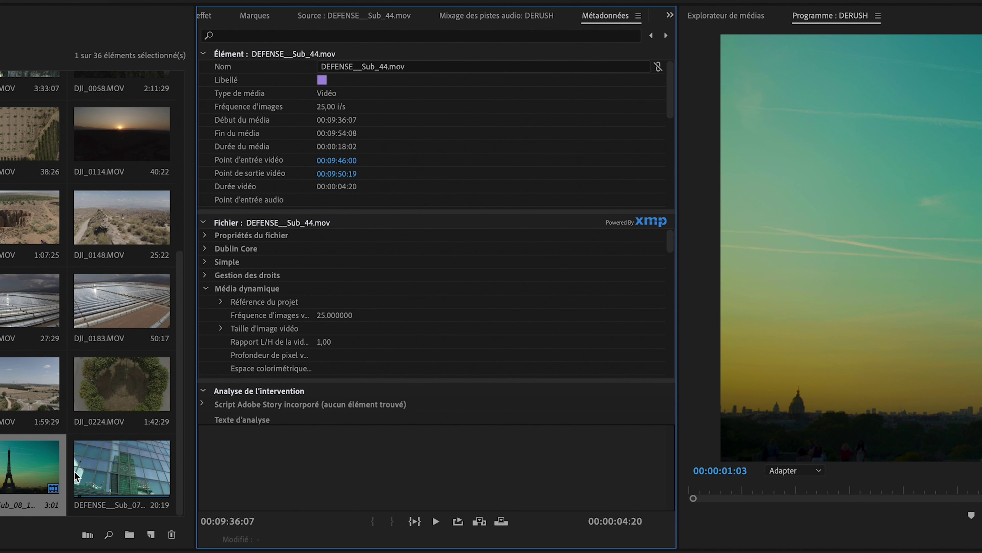
key("shift+3")
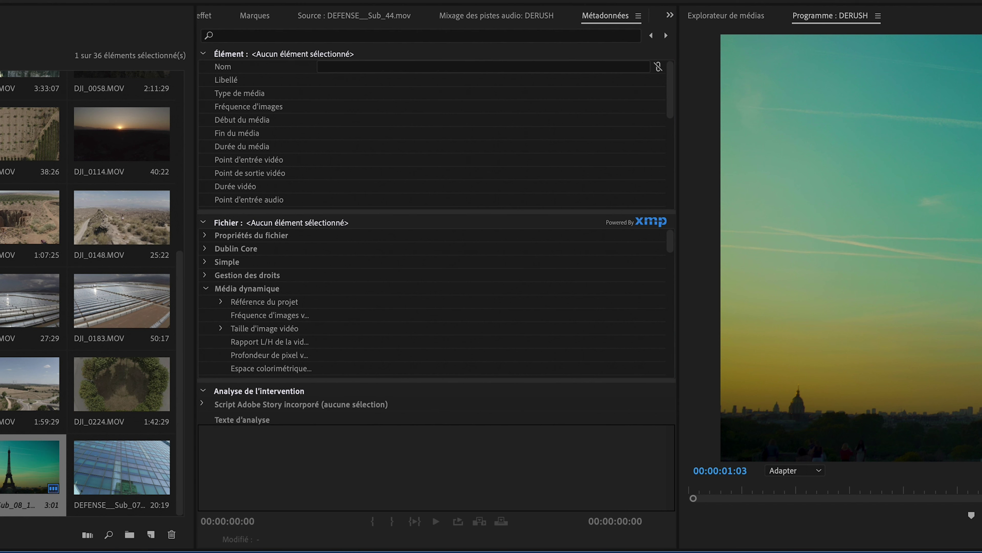
key("shift+1")
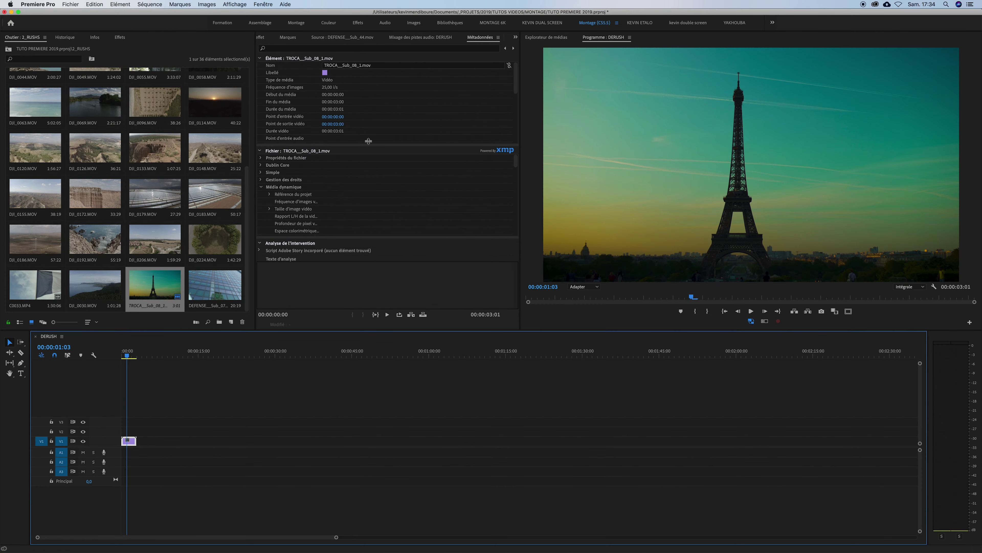
left_click(368, 141)
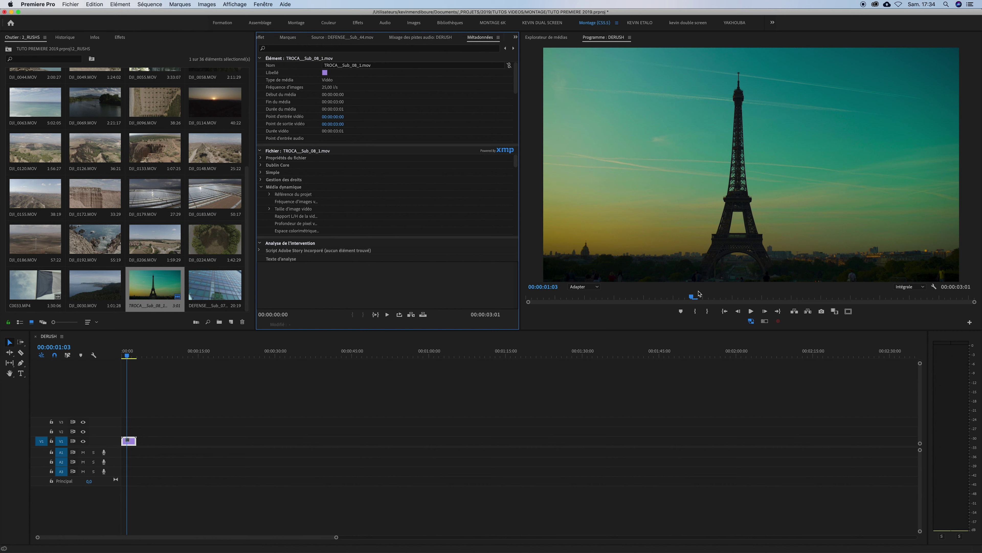
mouse_move(692, 297)
left_mouse_down()
mouse_move(613, 299)
mouse_move(686, 298)
left_mouse_up()
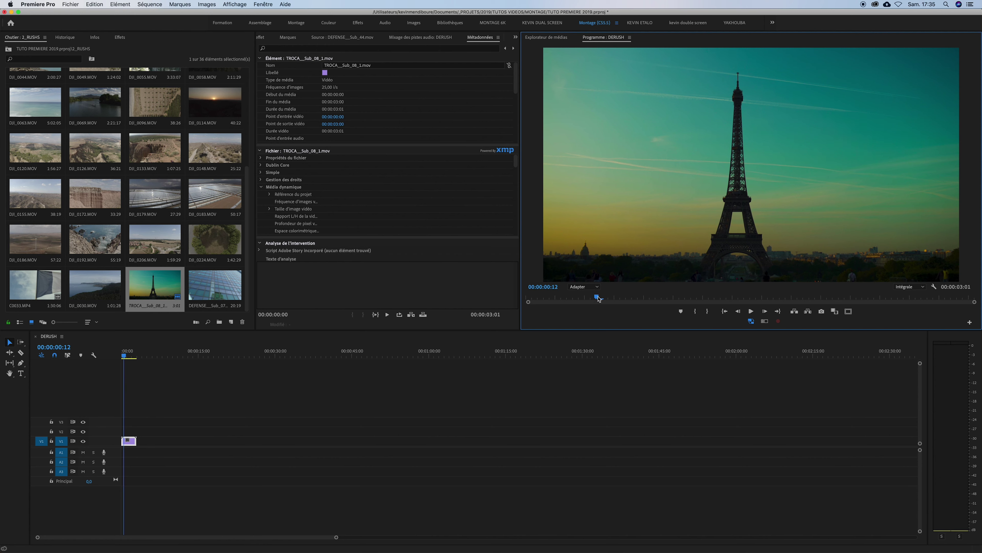
left_click(584, 287)
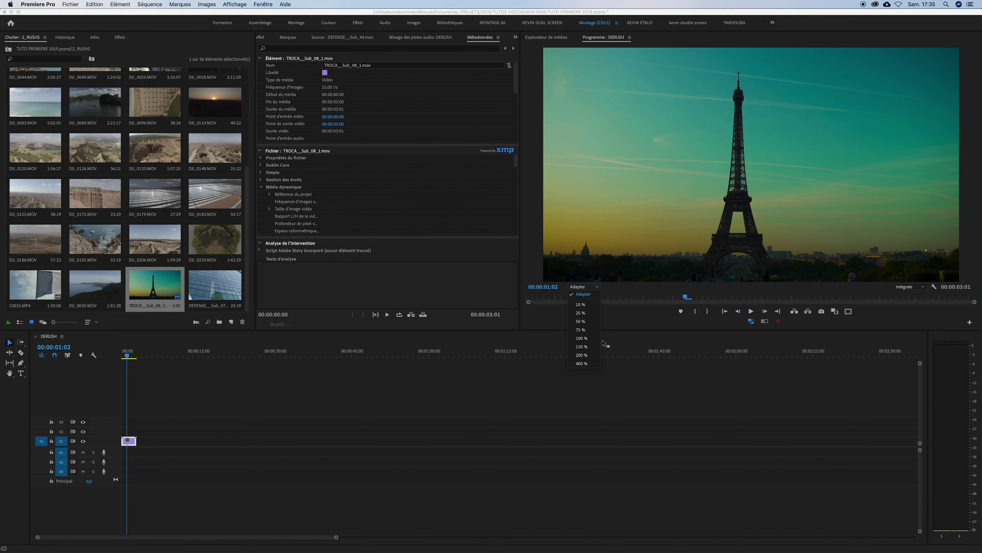
left_click(589, 347)
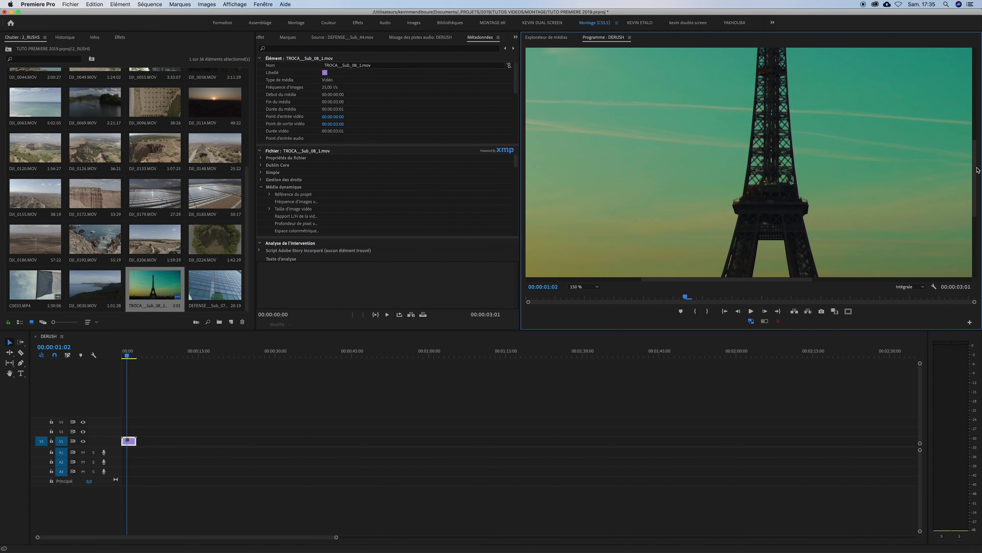
mouse_move(978, 169)
left_mouse_down()
mouse_move(969, 219)
mouse_move(971, 182)
left_mouse_up()
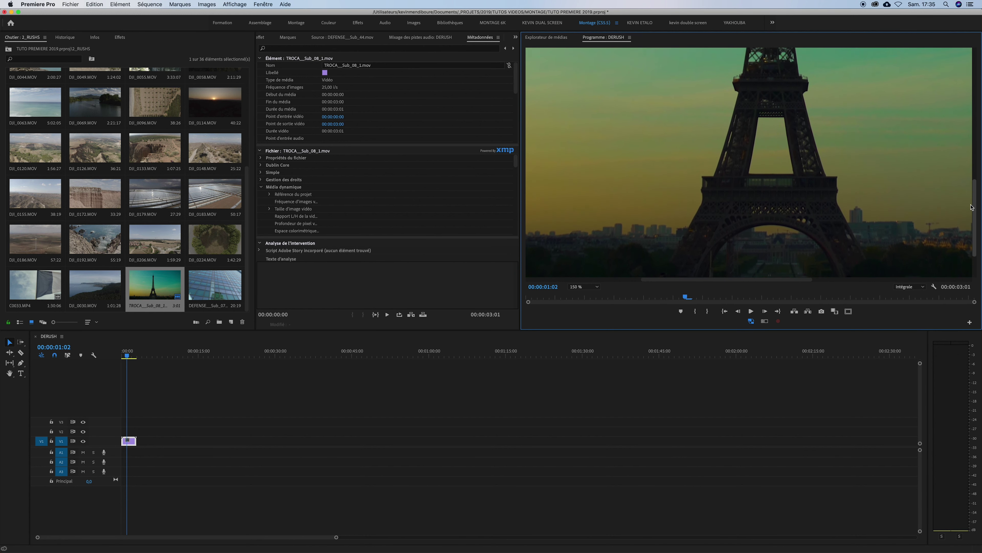
left_click(588, 291)
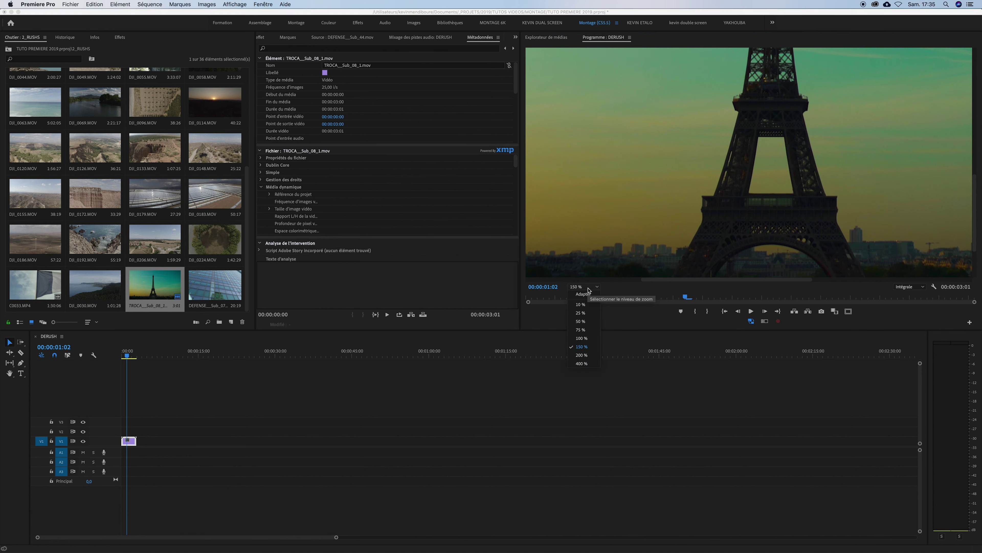
left_click(583, 293)
left_click(909, 286)
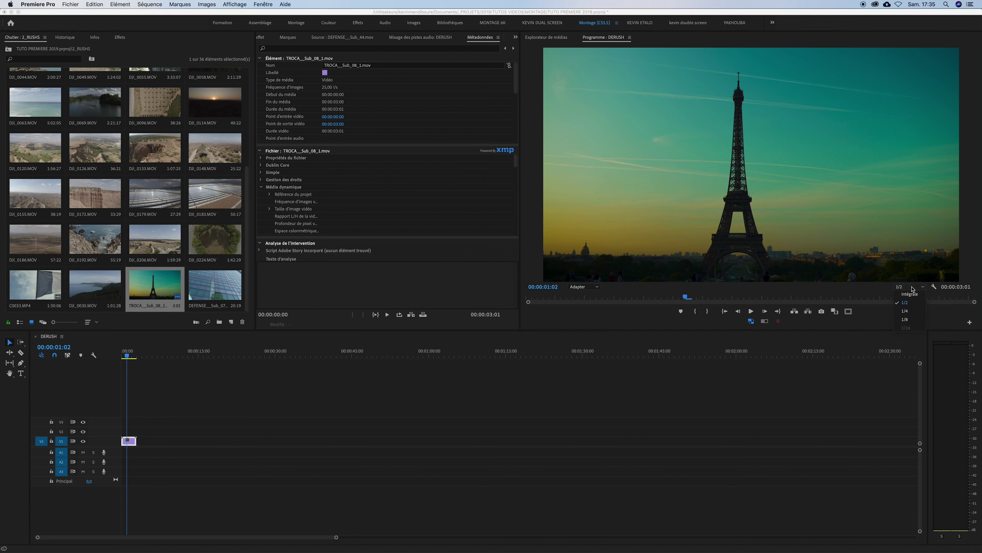
left_click(907, 311)
key("space")
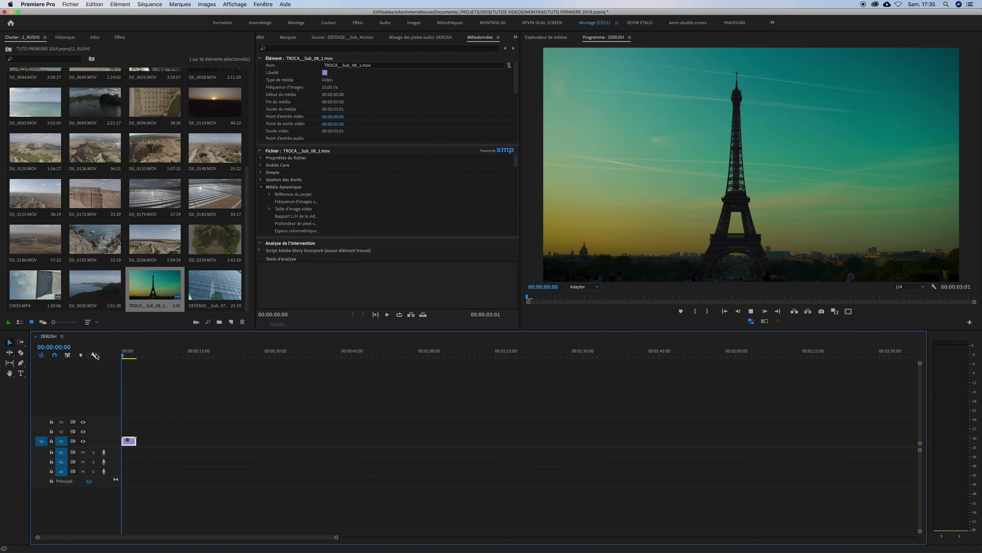
key("space")
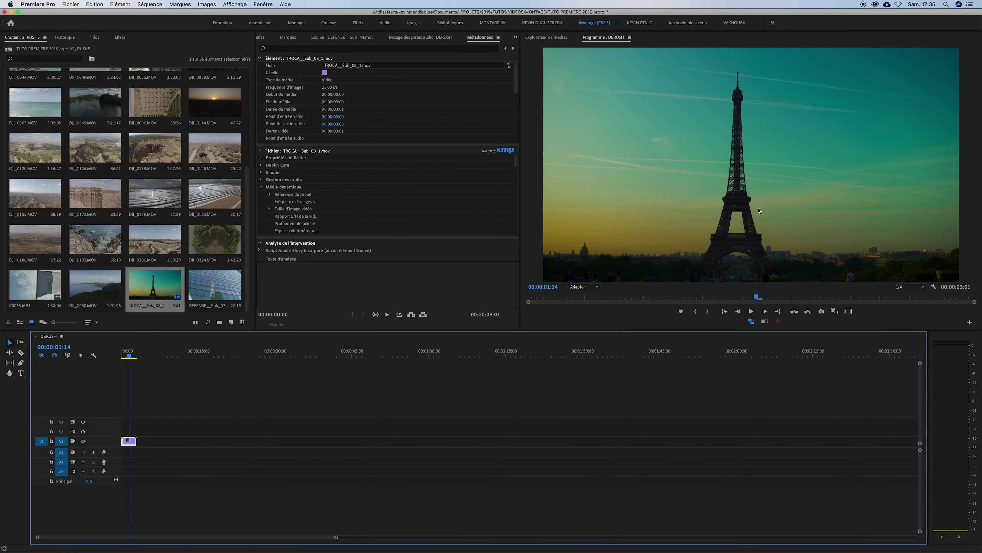
left_click(782, 241)
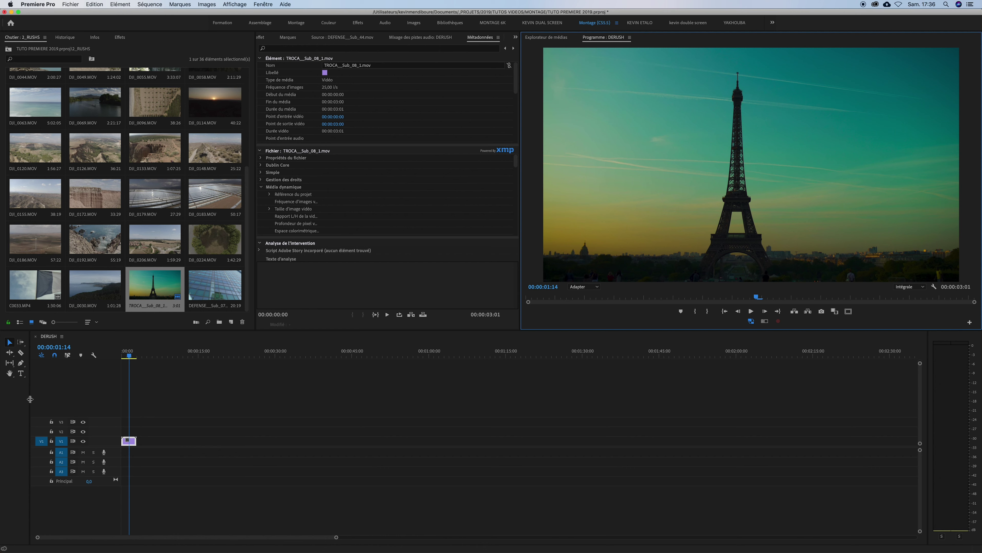
- Open C0011.MP4 in the Source monitor and mark a first In/Out around the backpack shot
left_click_drag(28, 398, 19, 398)
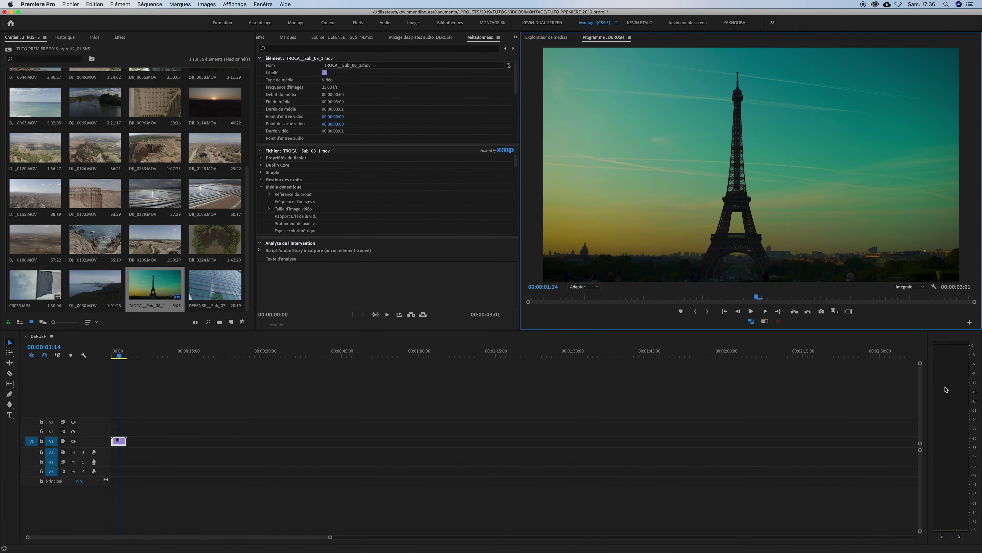
scroll(107, 144, "up", 5)
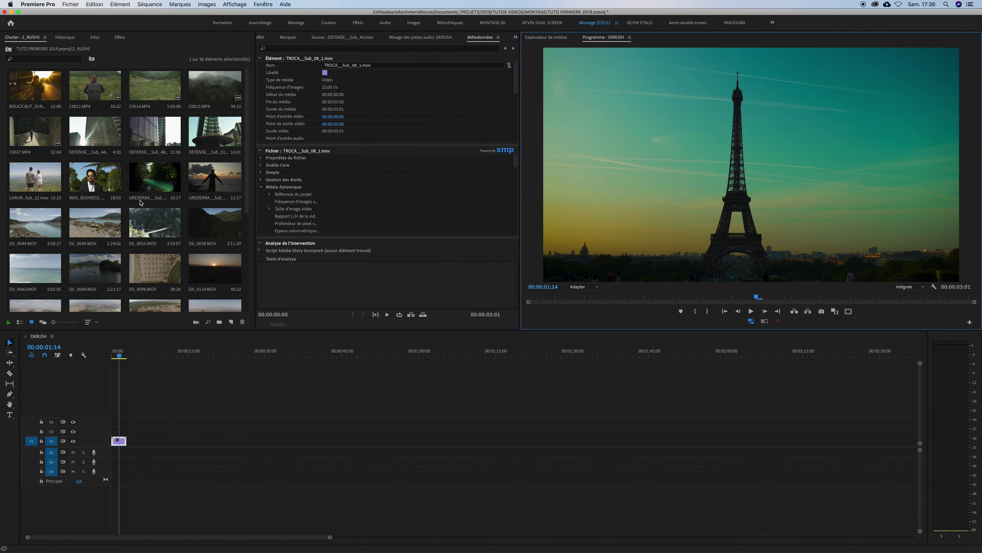
double_click(96, 93)
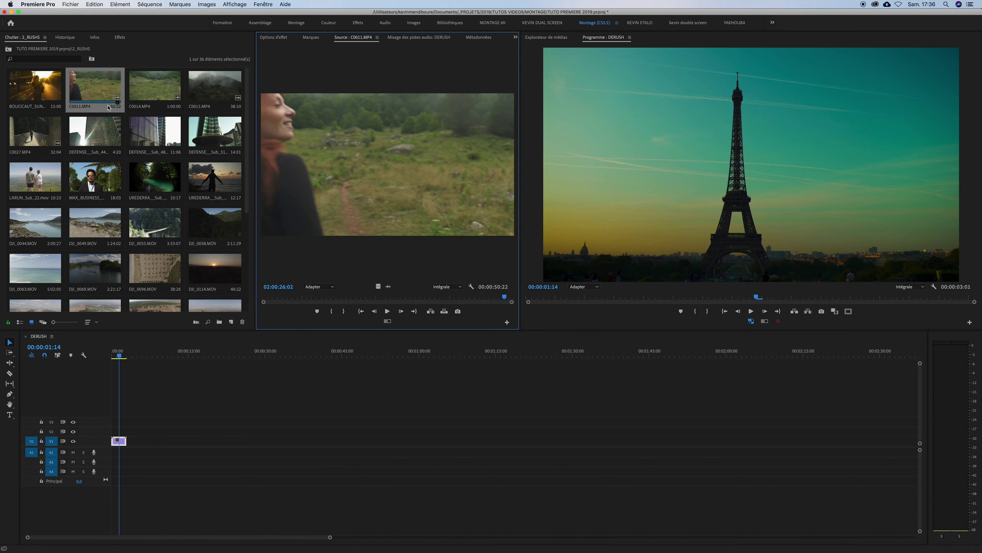
left_click(326, 297)
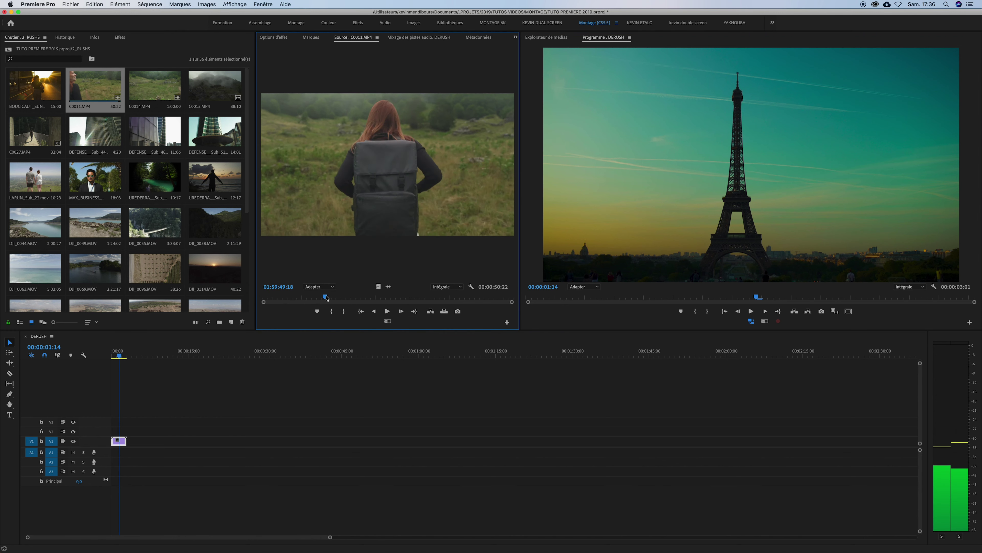
key("i")
key("space")
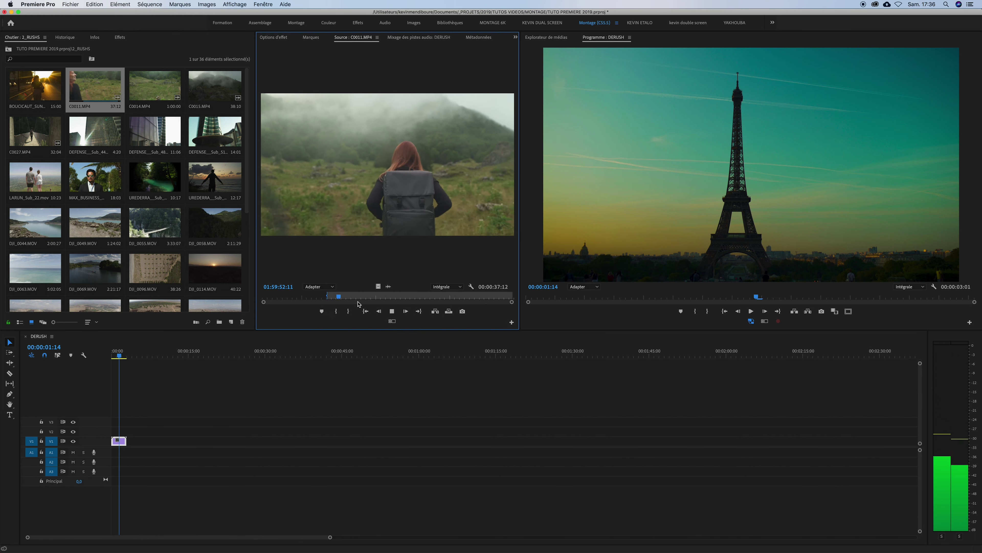
key("space")
key("o")
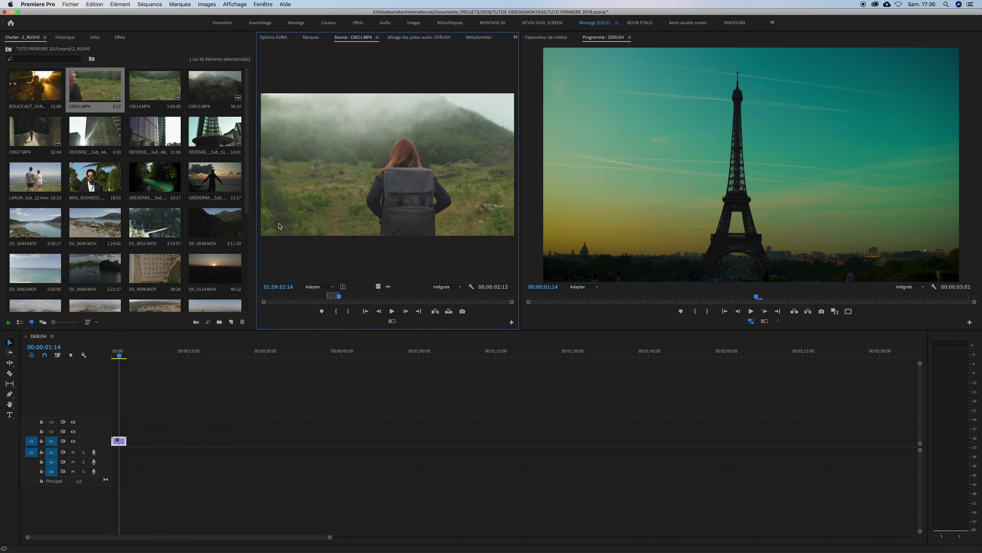
- Re-mark a later 02:18 hiker shot in C0011 and place it after TROCA on V1
left_click_drag(342, 297, 397, 298)
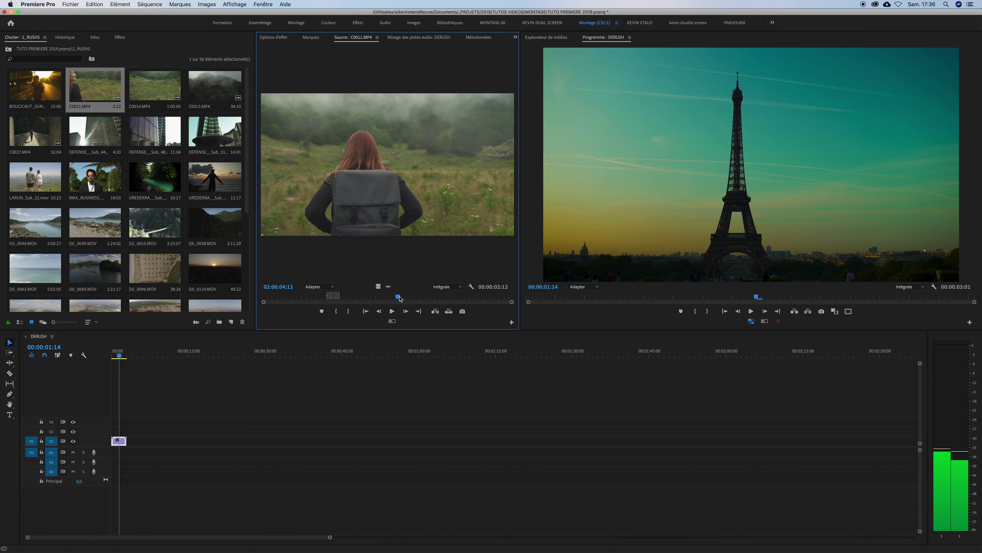
left_click_drag(397, 298, 401, 299)
key("i")
key("space")
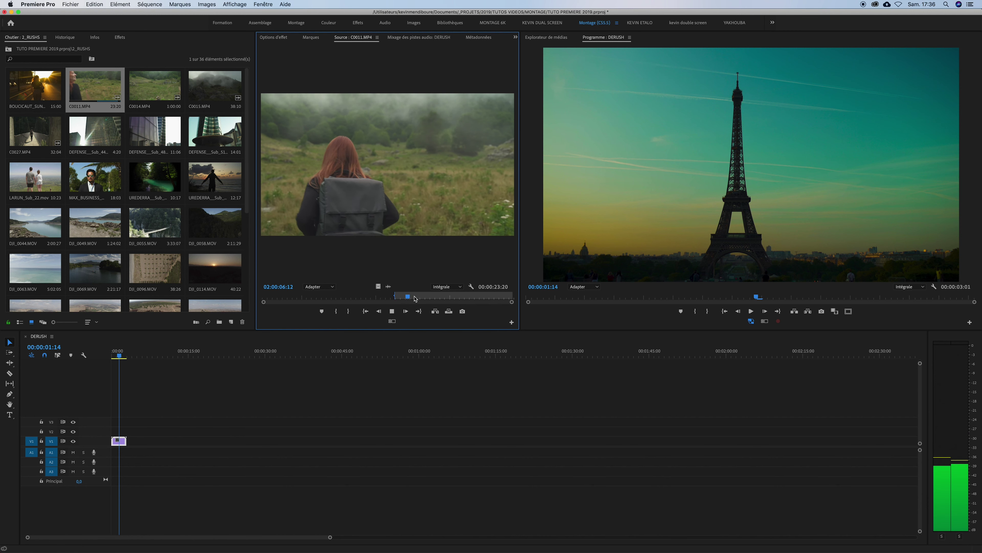
key("o")
key("space")
left_click_drag(304, 208, 134, 444)
- Play the sequence, zoom the timeline in, and move the TROCA clip from V1 onto V2 above C0011
left_click(125, 352)
key("space")
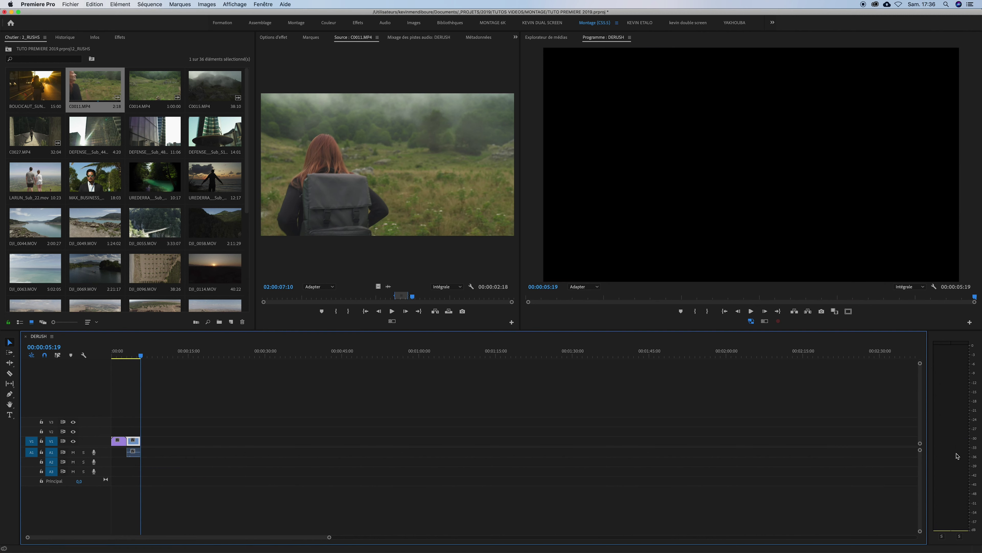
key("space")
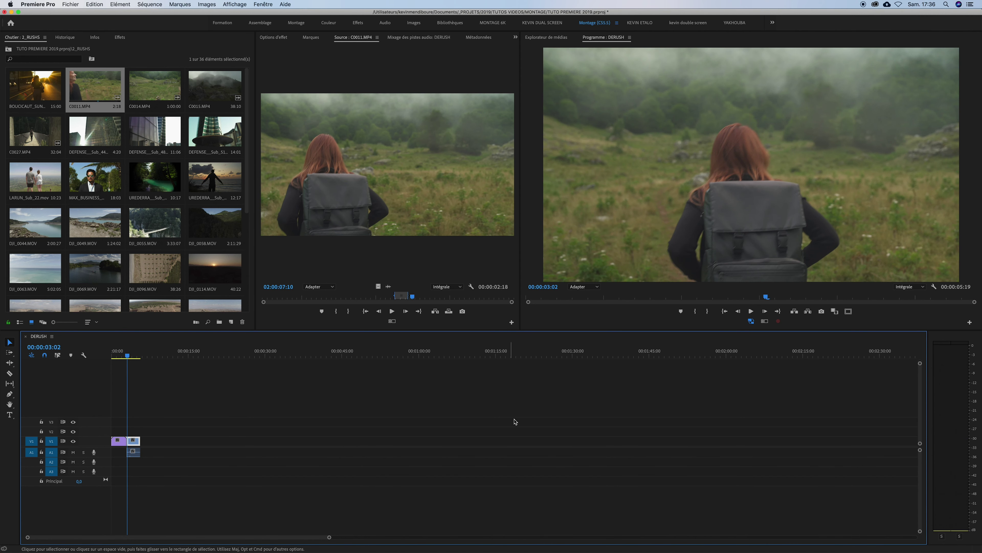
key("=")
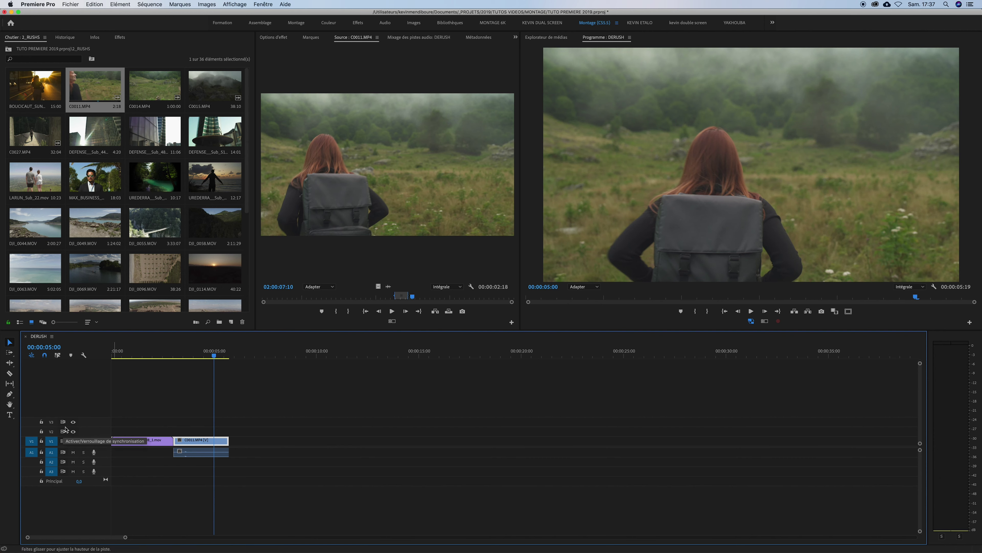
left_click(254, 428)
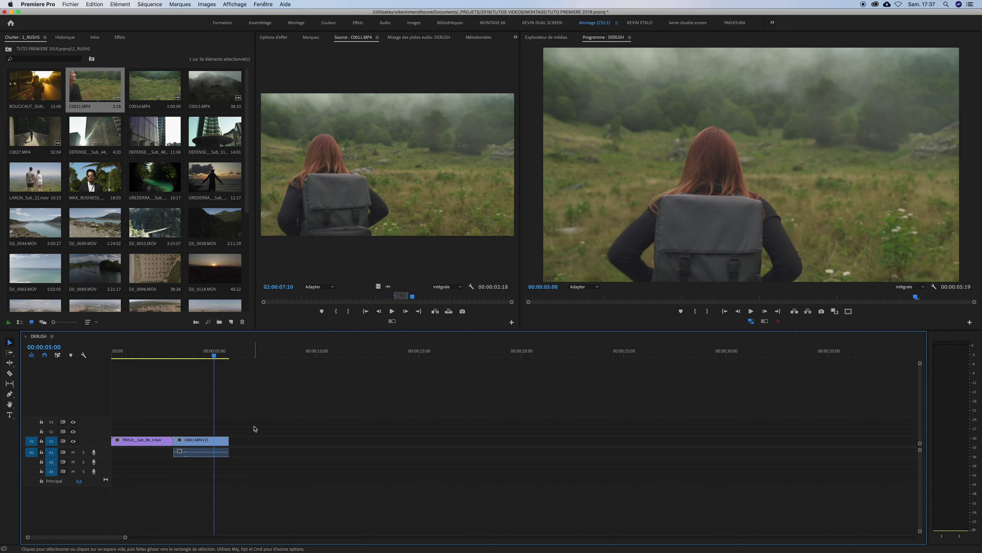
left_click_drag(153, 438, 208, 433)
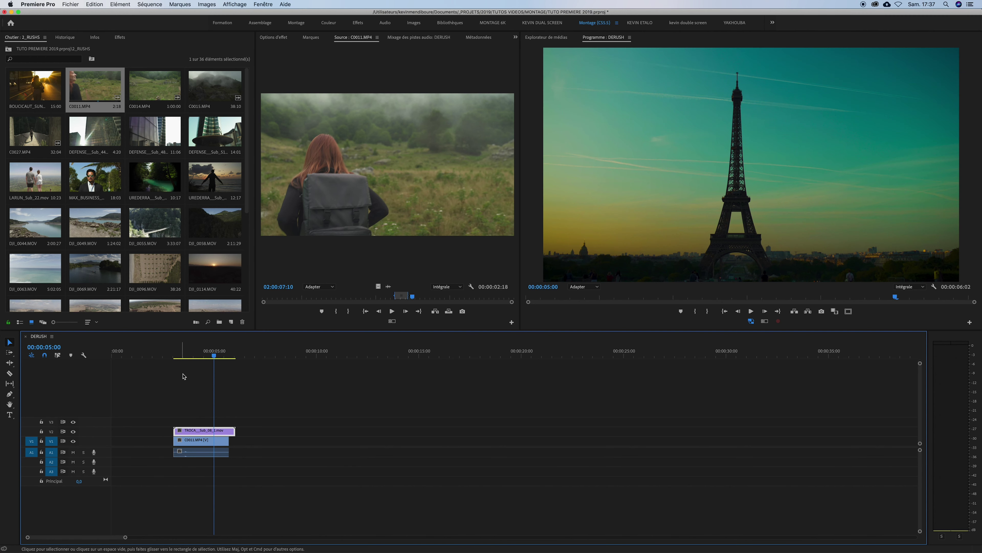
- Put the playhead at 00:00:03:21 and toggle V2's visibility to check the clip beneath
left_click(193, 353)
left_click_drag(193, 353, 190, 353)
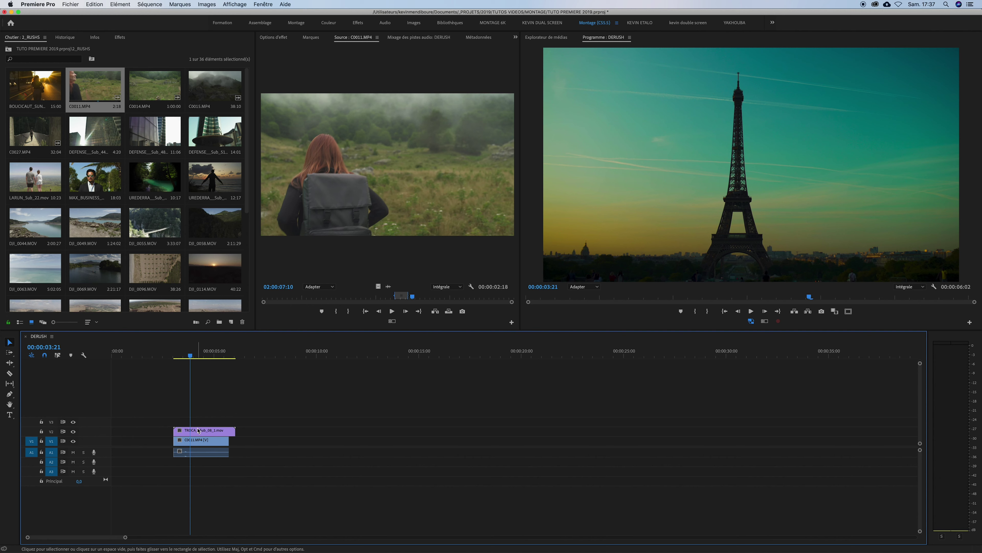
left_click(73, 431)
left_click(74, 431)
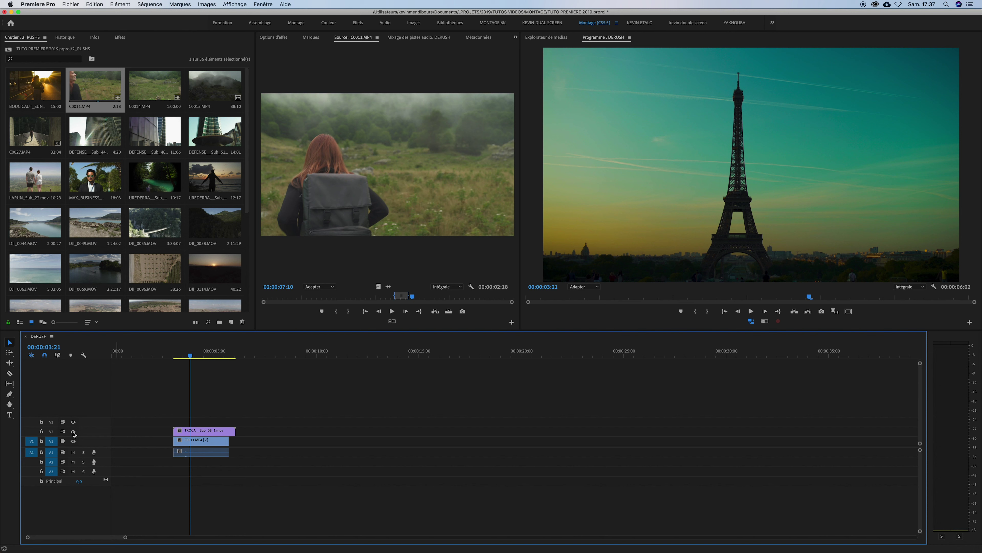
- Adjust the TROCA clip's opacity in Effect Controls
left_click(200, 432)
left_click(266, 39)
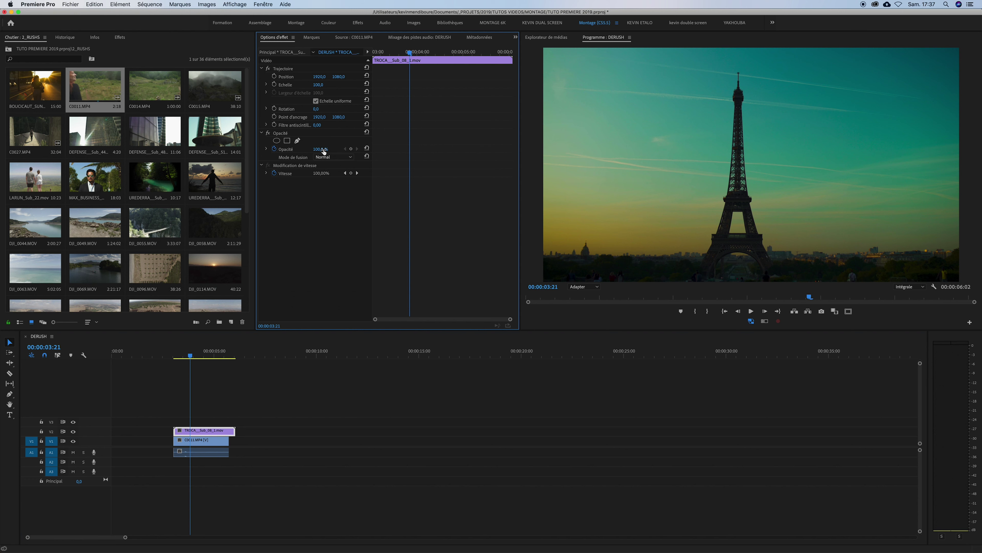
left_click_drag(320, 149, 311, 149)
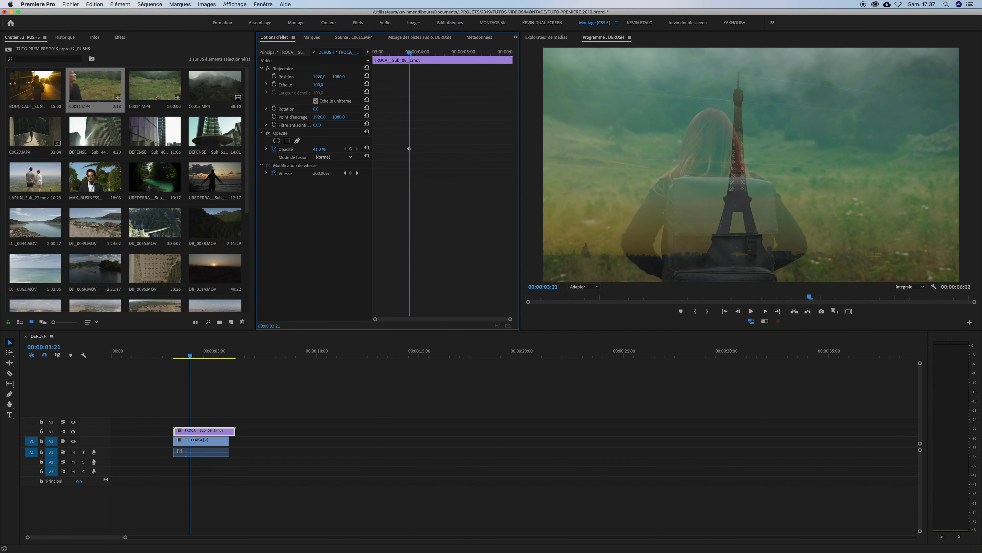
left_click_drag(319, 149, 322, 149)
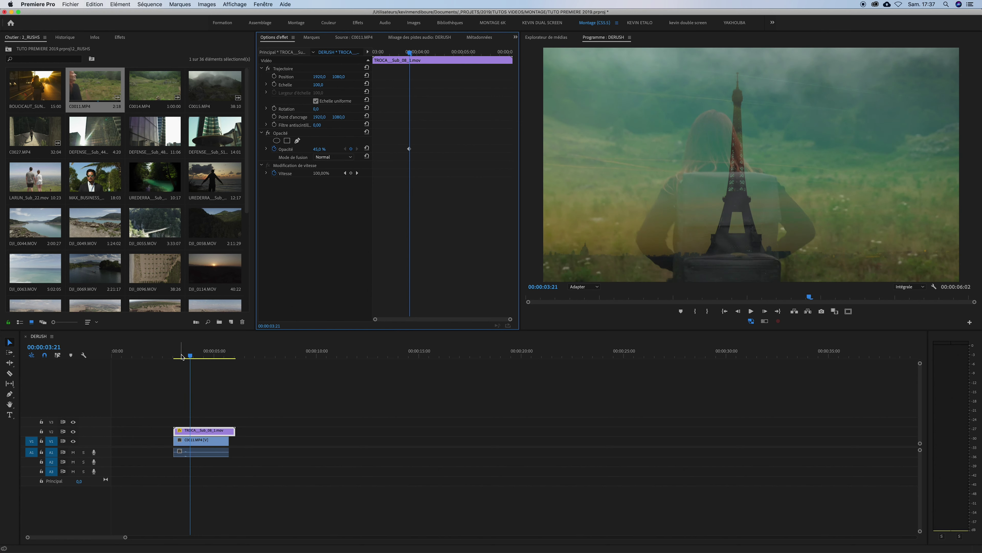
- Move the playhead to 00:00:02:12, lock track V2, and marquee-select the C0011 video and audio clips
left_click(162, 353)
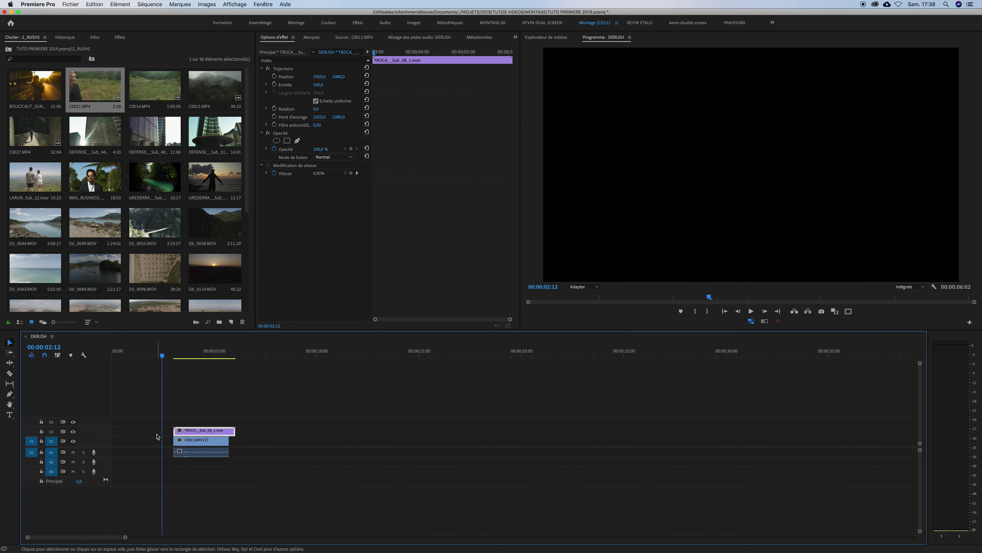
left_click(42, 432)
left_click_drag(253, 393, 191, 513)
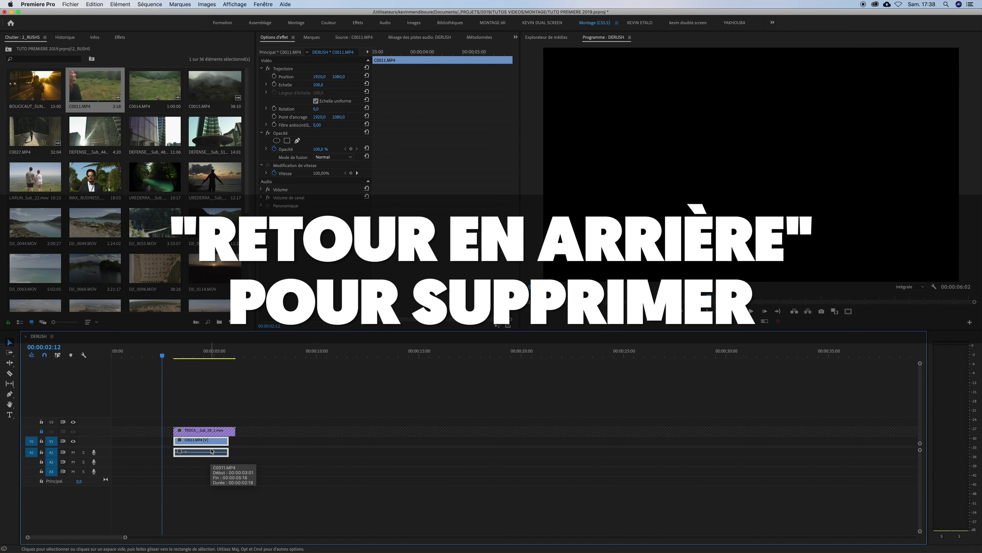
- Delete the selected C0011 clips, undo to restore them and unlock V2, then park the playhead at 00:00:03:01
key("BackSpace")
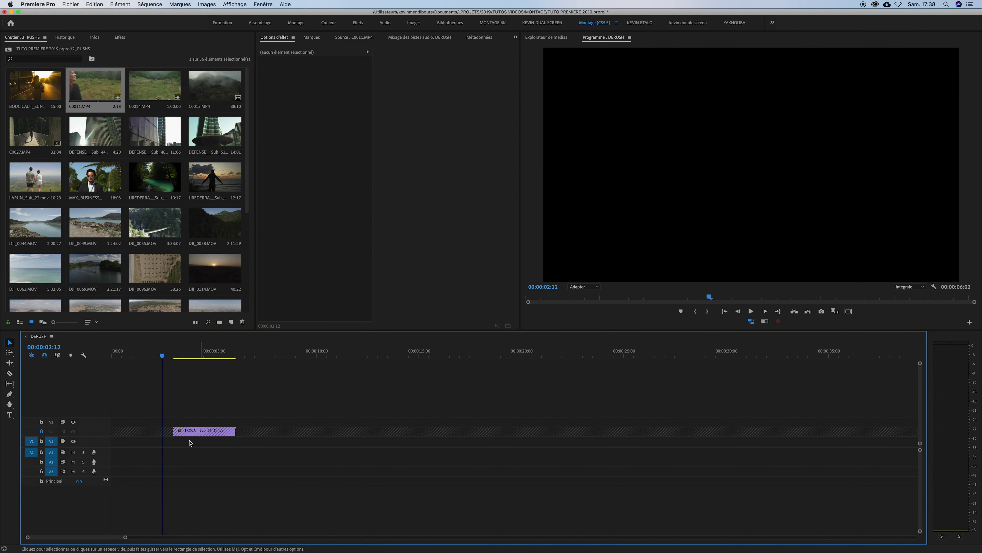
key("super+z")
key("super+z")
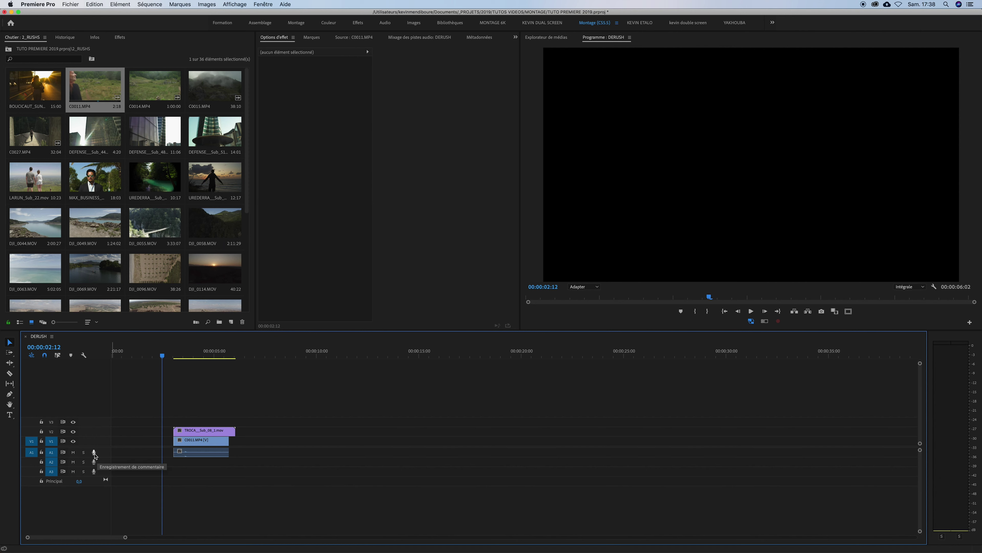
left_click(243, 354)
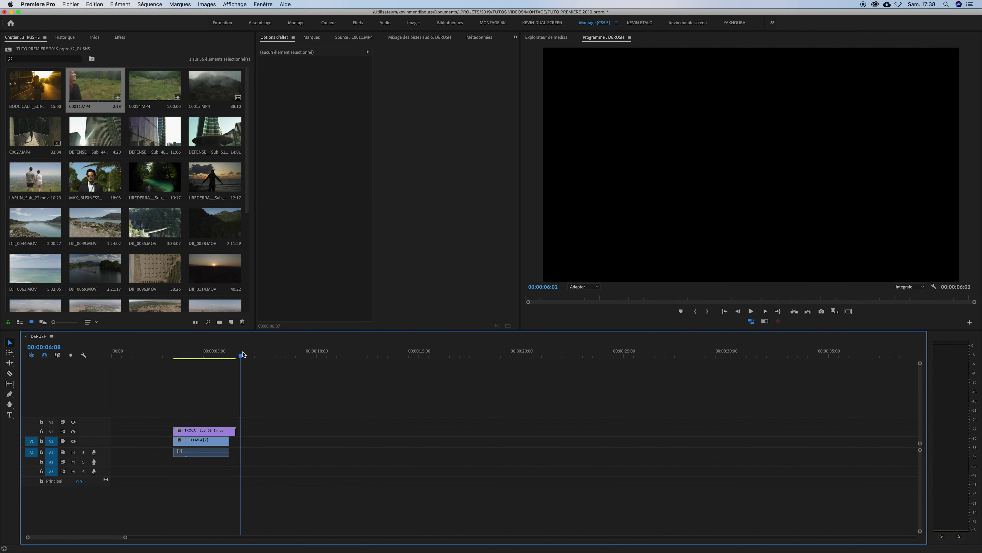
left_click_drag(244, 354, 173, 356)
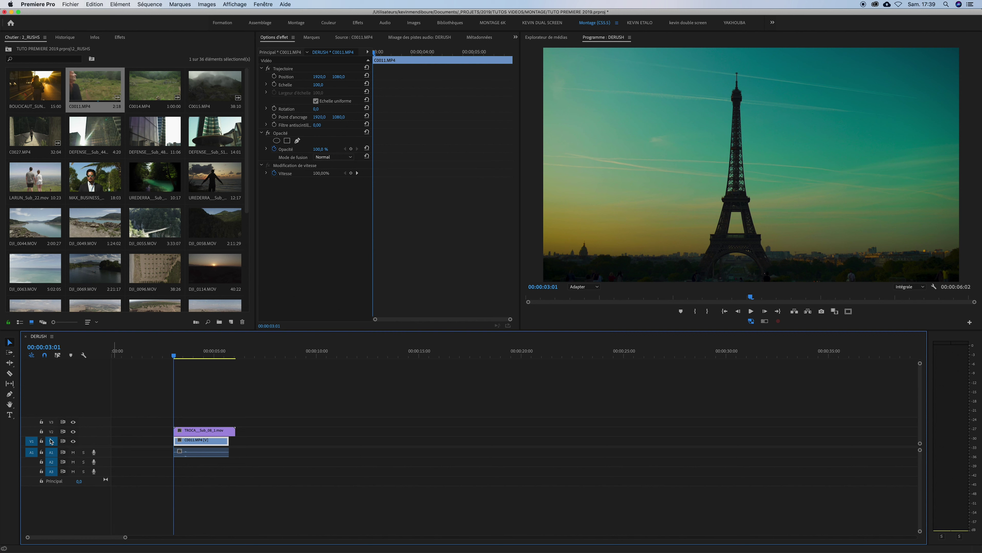
- Copy the C0011.MP4 clip, paste a trial copy after the clips, then delete it
left_click(254, 445)
left_click(214, 441)
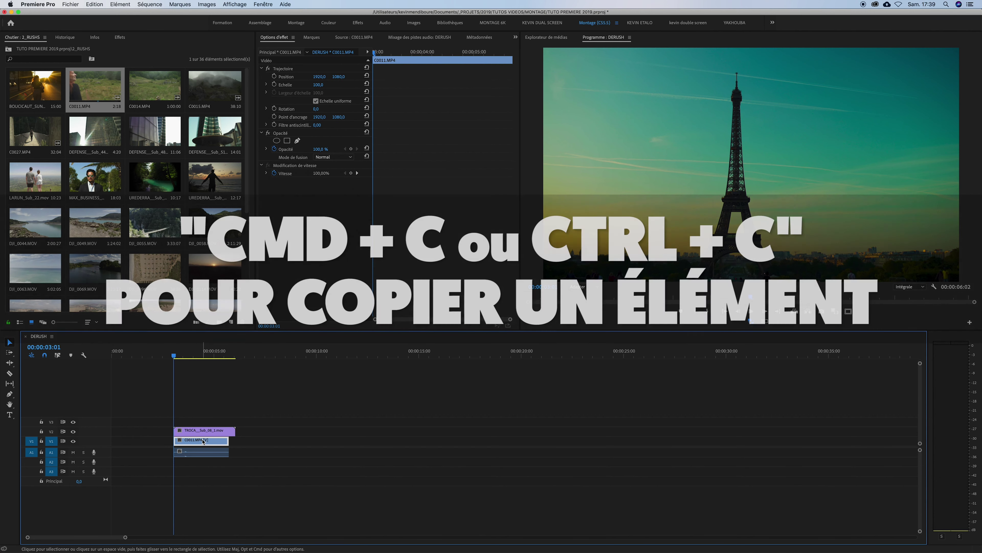
key("super+c")
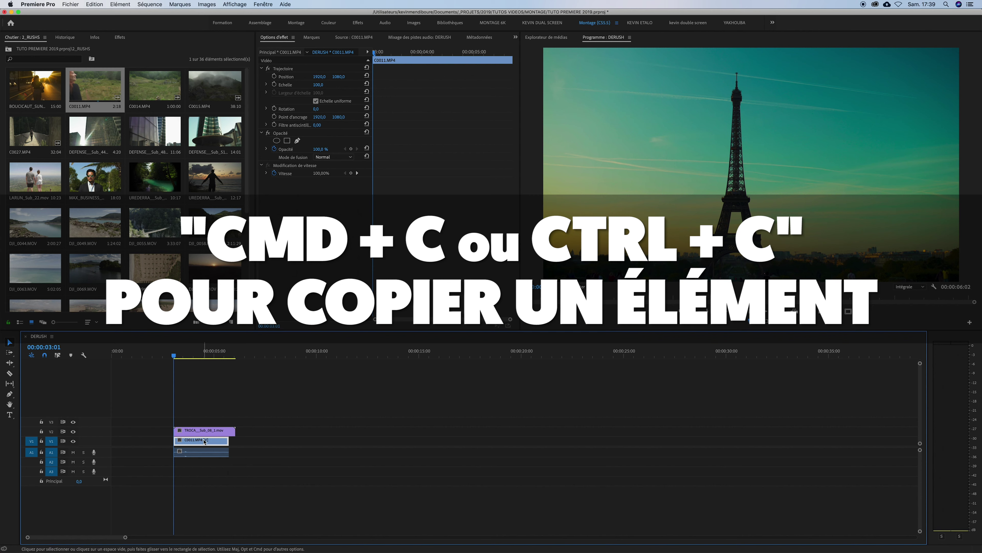
right_click(204, 442)
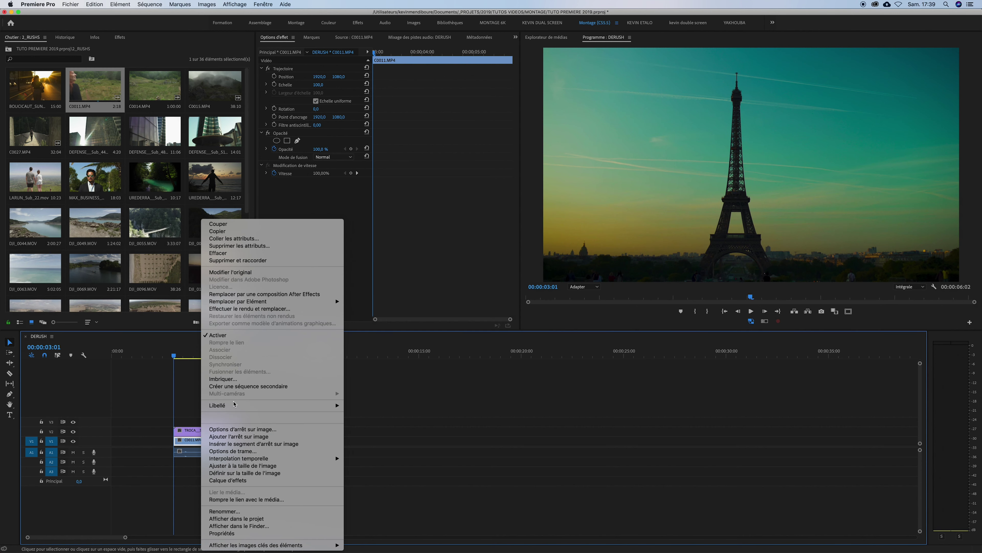
left_click(234, 231)
left_click_drag(208, 353, 277, 352)
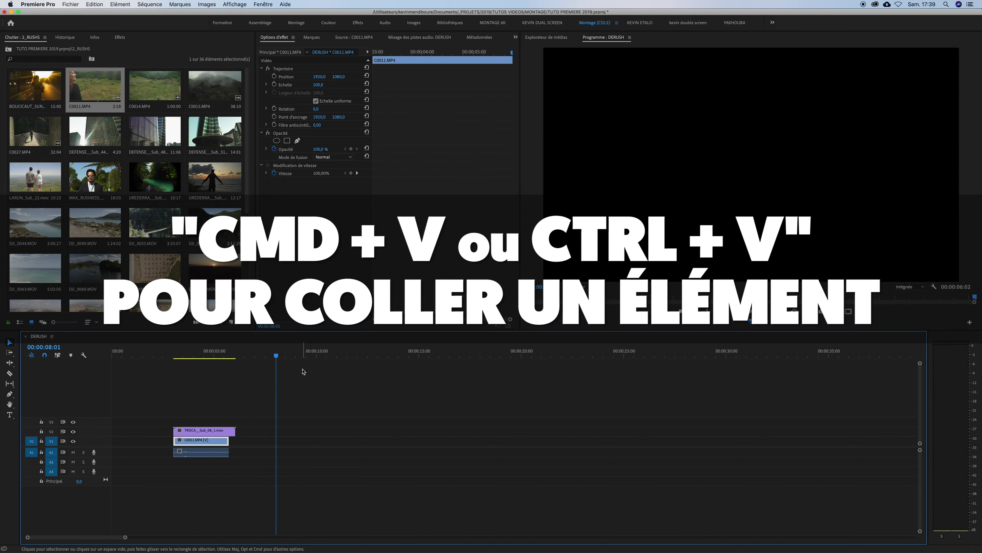
key("super+v")
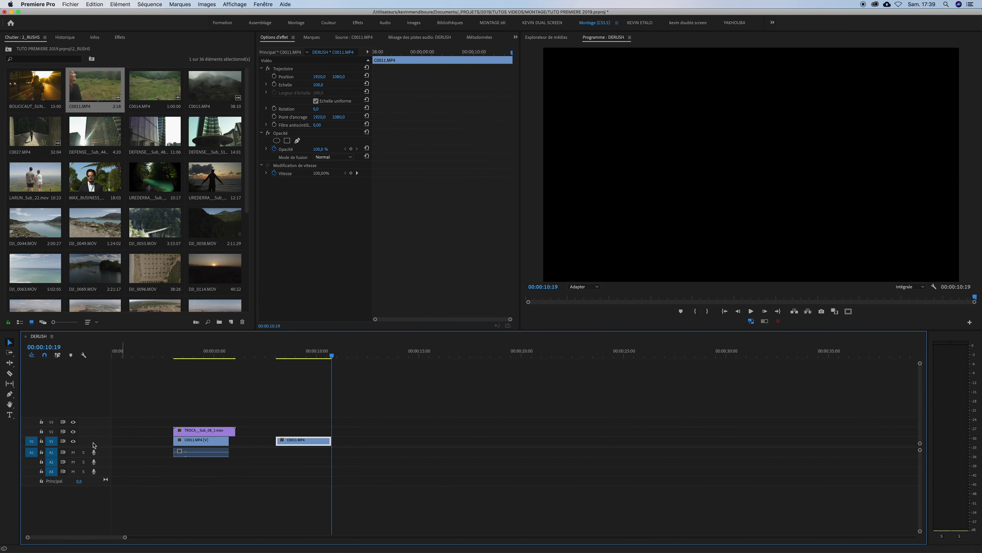
left_click_drag(383, 416, 304, 461)
key("Delete")
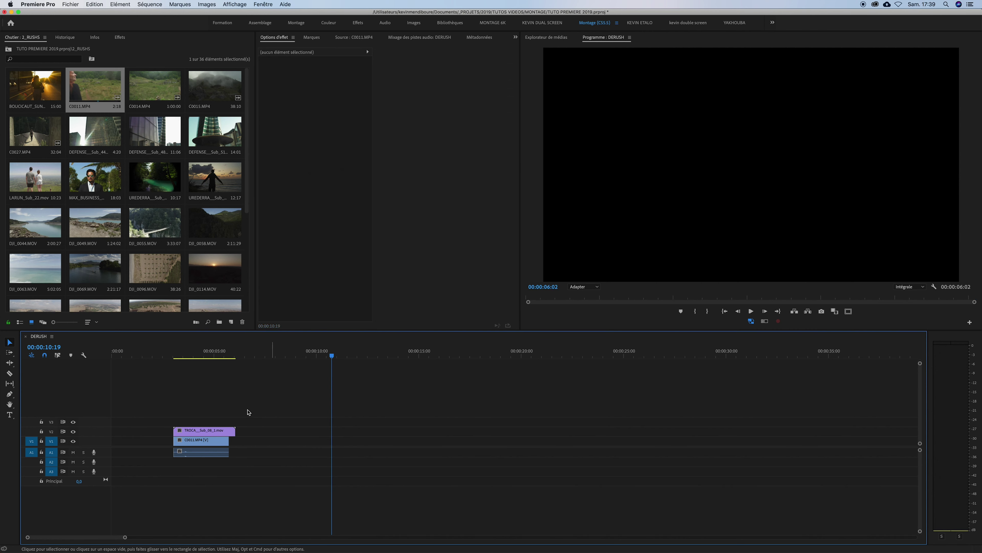
- With V1 untargeted, paste the C0011 copy onto V3 at the clip's start and show it in the Source monitor
left_click(176, 355)
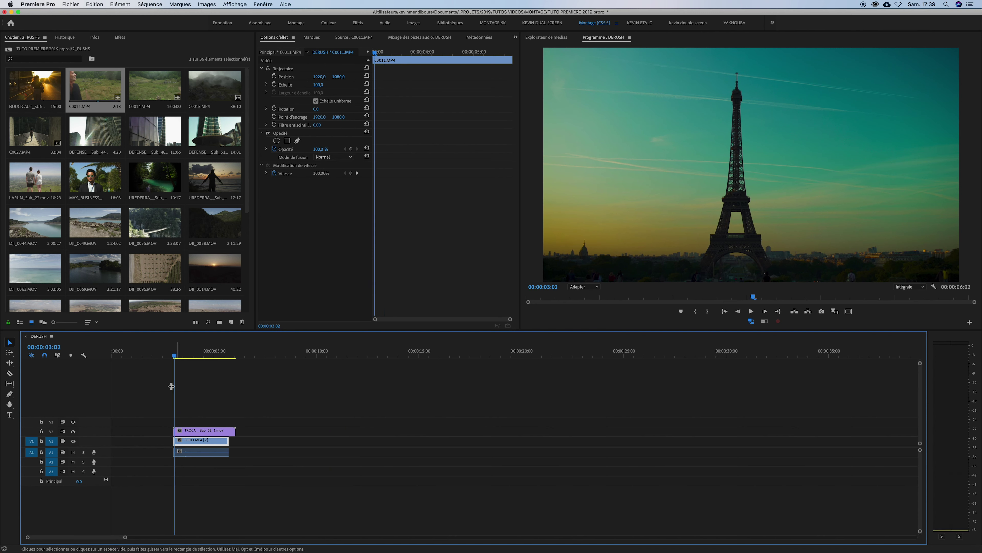
key("Down")
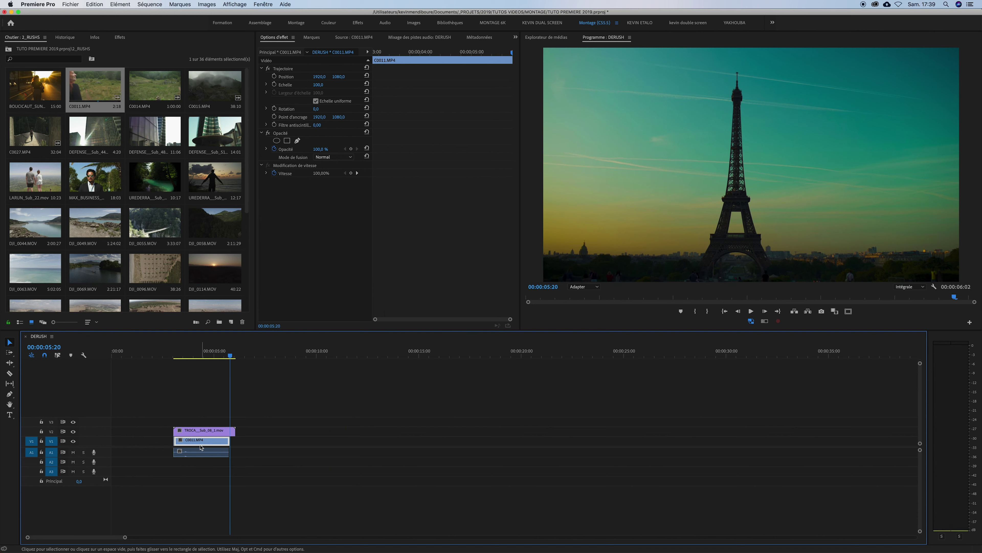
key("Up")
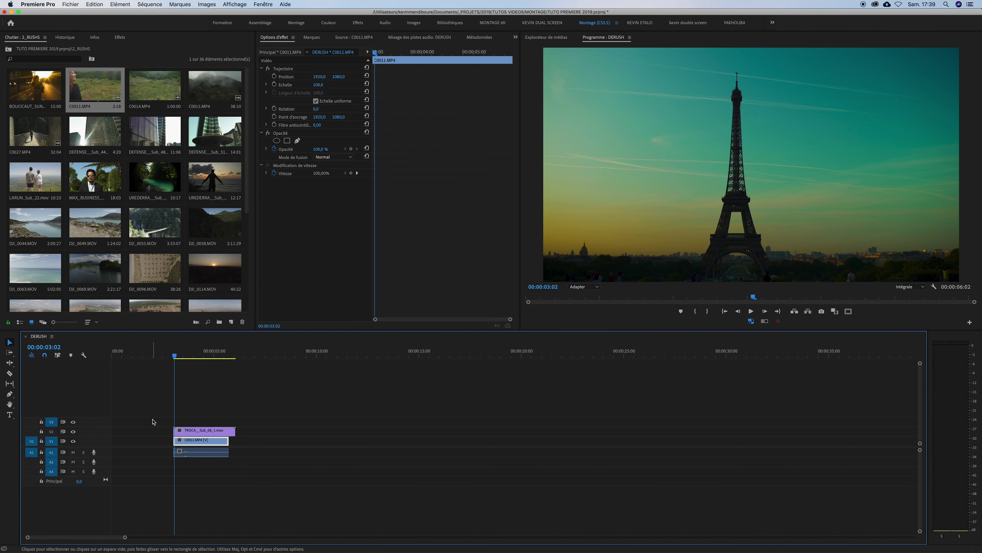
left_click(51, 441)
key("period")
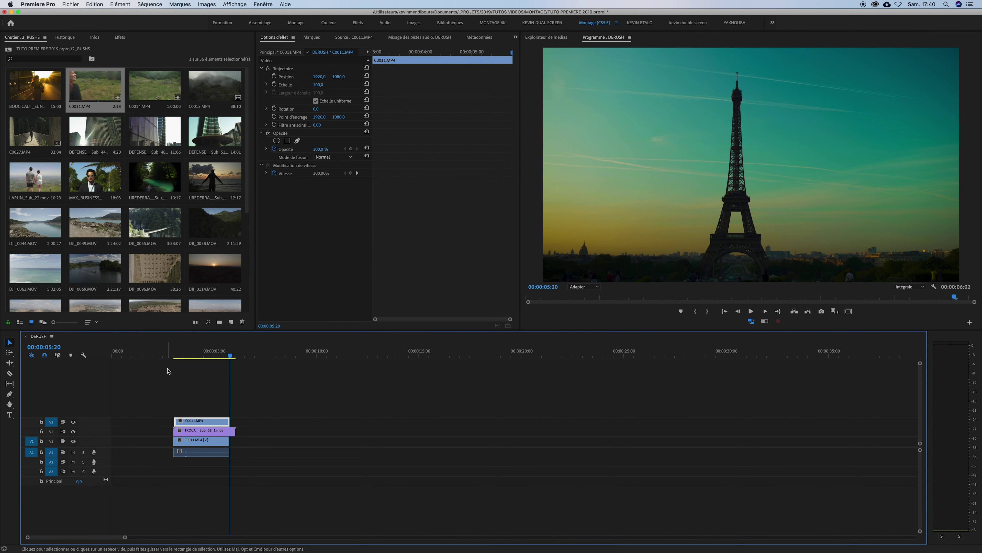
key("f")
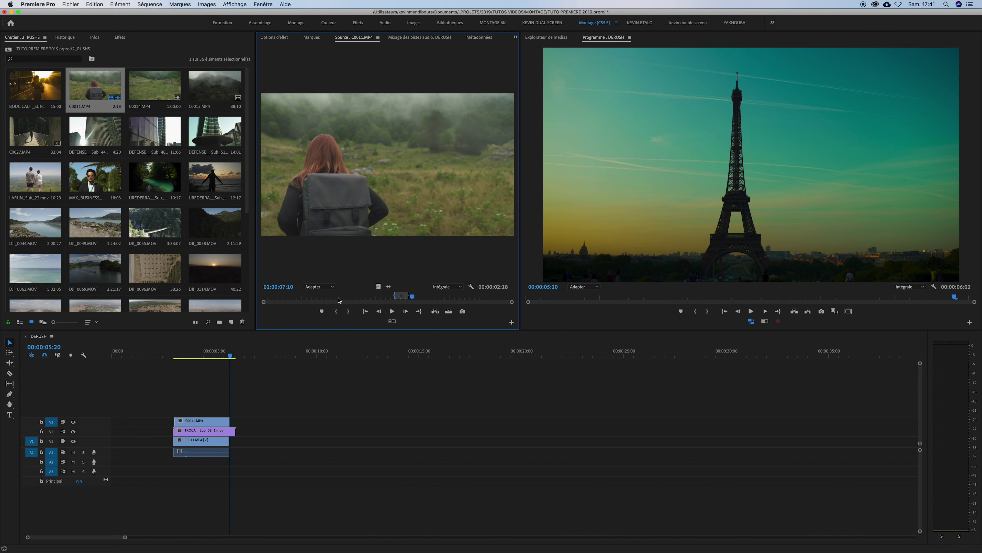
left_click(361, 296)
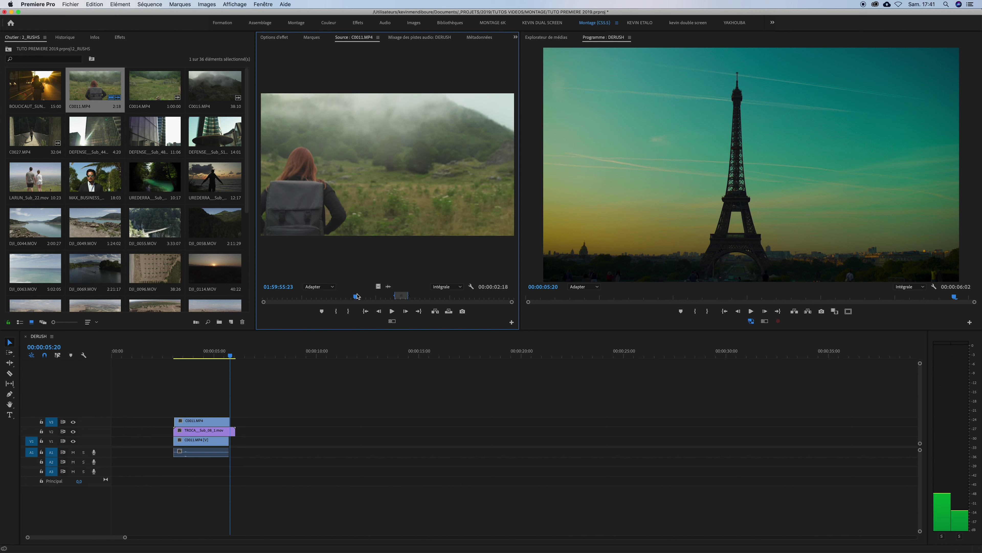
key("space")
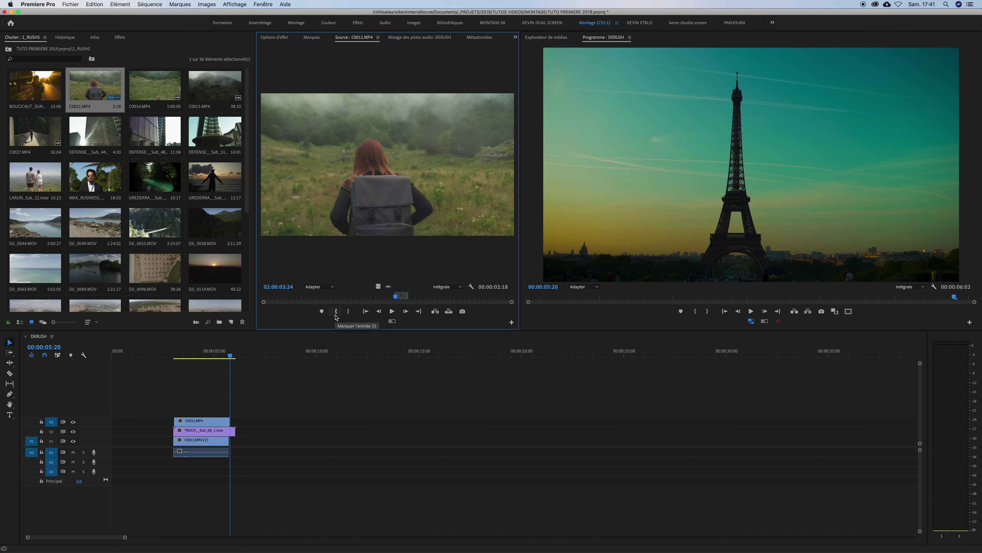
left_click(337, 311)
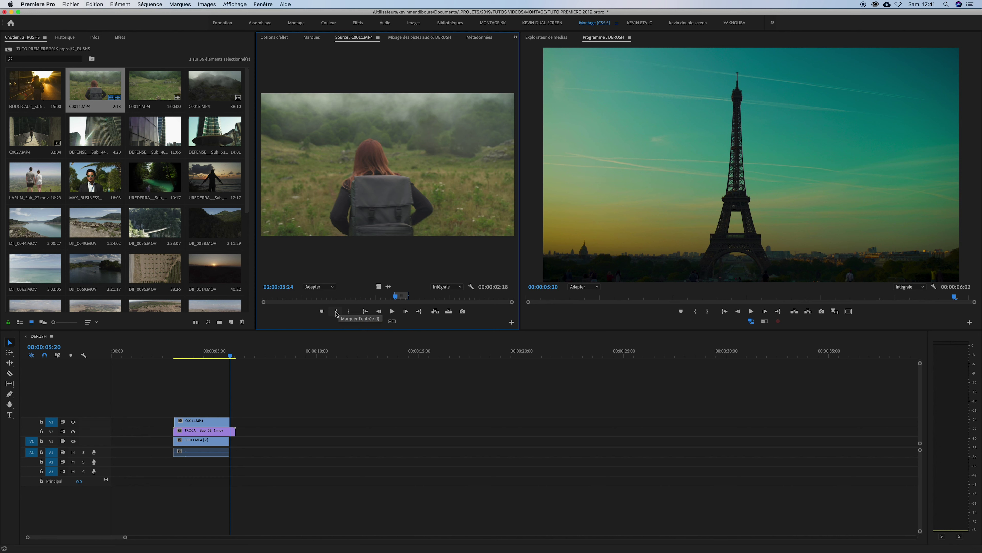
left_click(349, 311)
left_click_drag(390, 297, 416, 297)
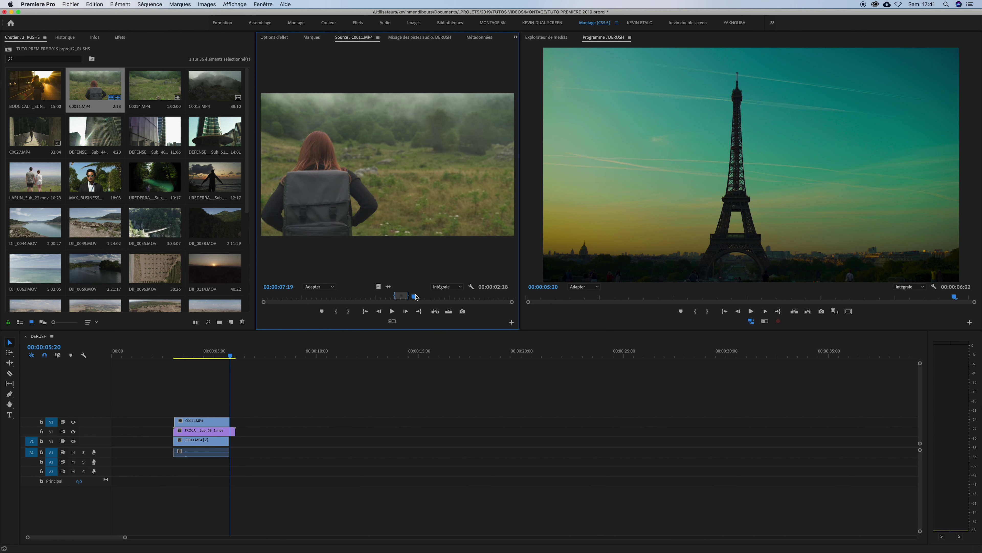
key("space")
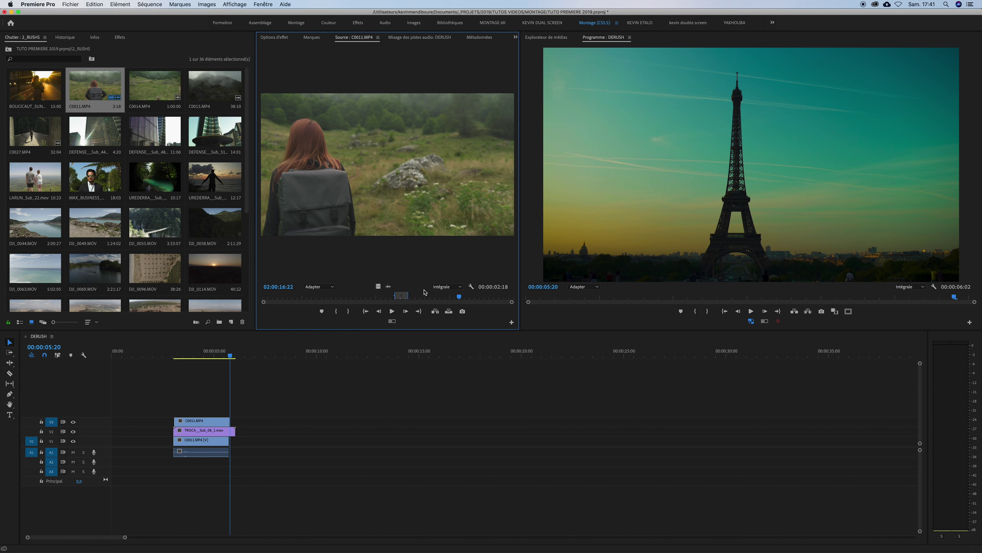
key("ctrl+shift+space")
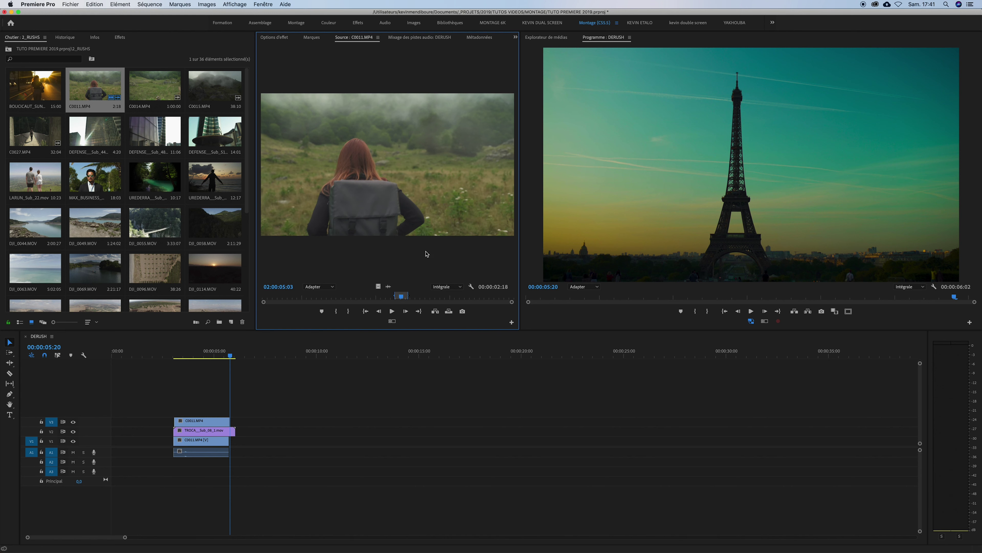
mouse_move(359, 234)
left_mouse_down()
mouse_move(279, 449)
mouse_move(349, 408)
mouse_move(296, 505)
left_mouse_up()
key("Delete")
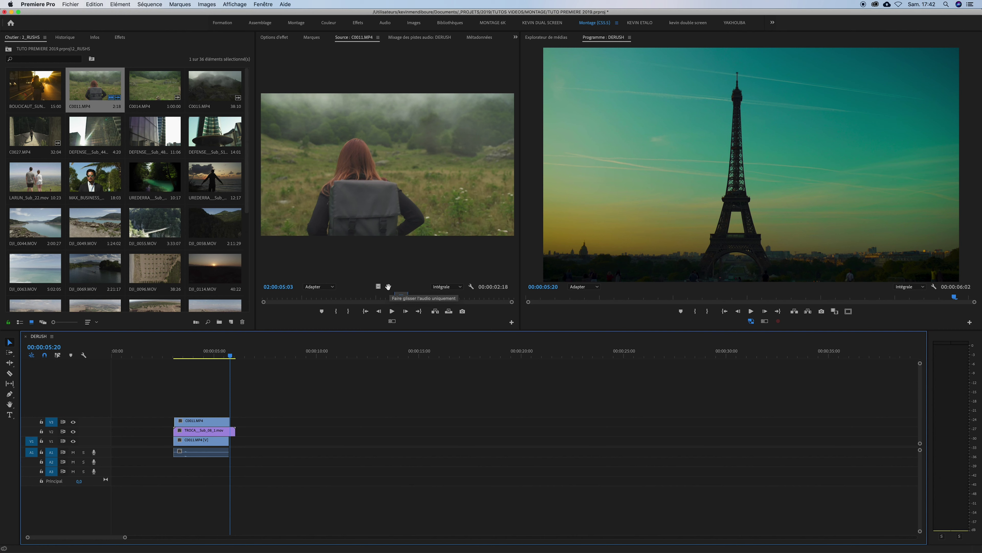
left_click_drag(389, 287, 300, 451)
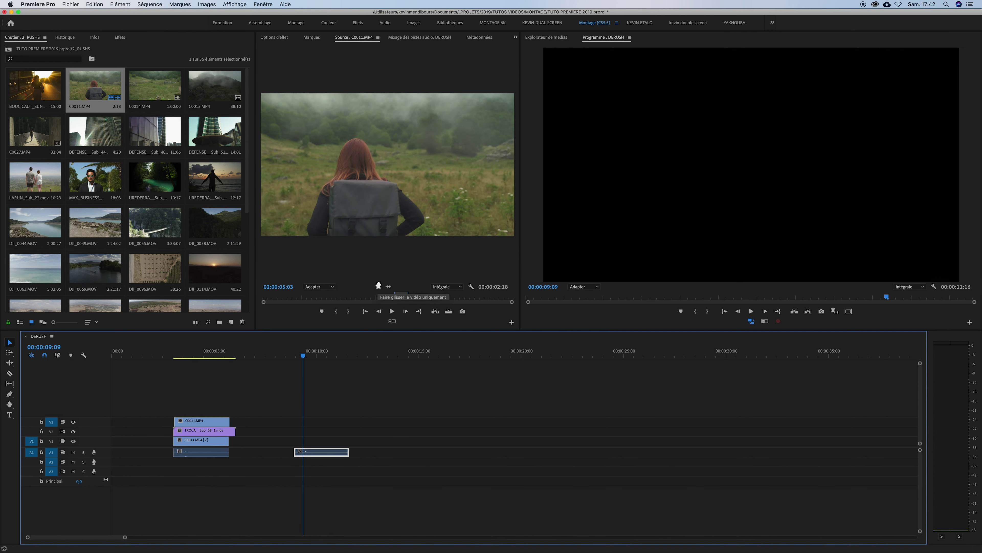
left_click(378, 285)
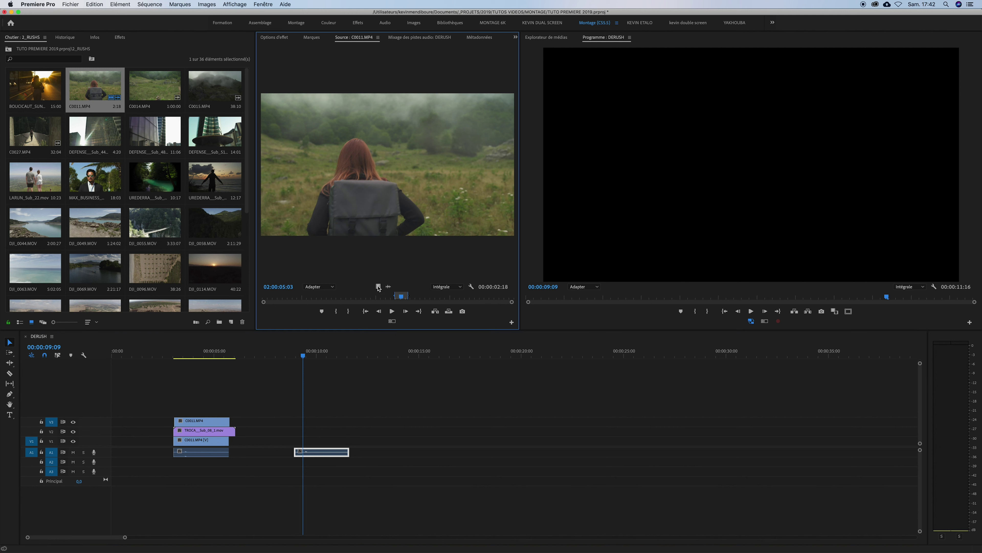
left_click_drag(388, 286, 313, 441)
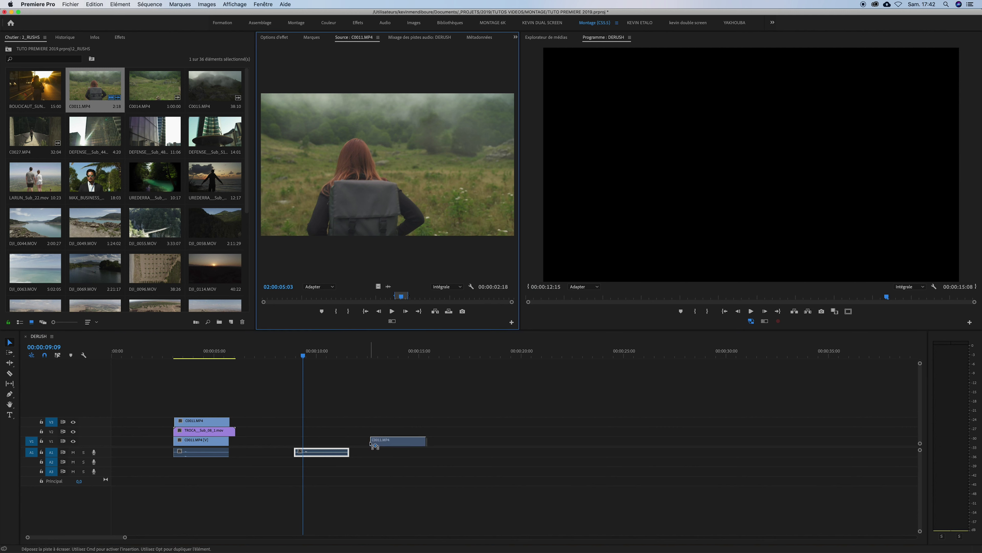
left_click_drag(313, 441, 386, 344)
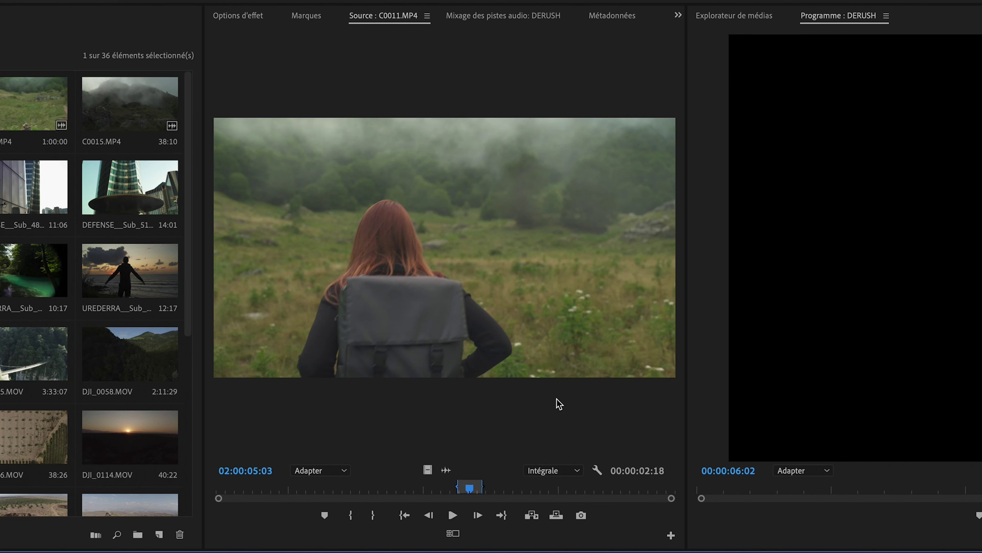
- Try 1/4 resolution and 100% zoom in the source monitor, then return to full resolution and fit-to-monitor
left_click(552, 468)
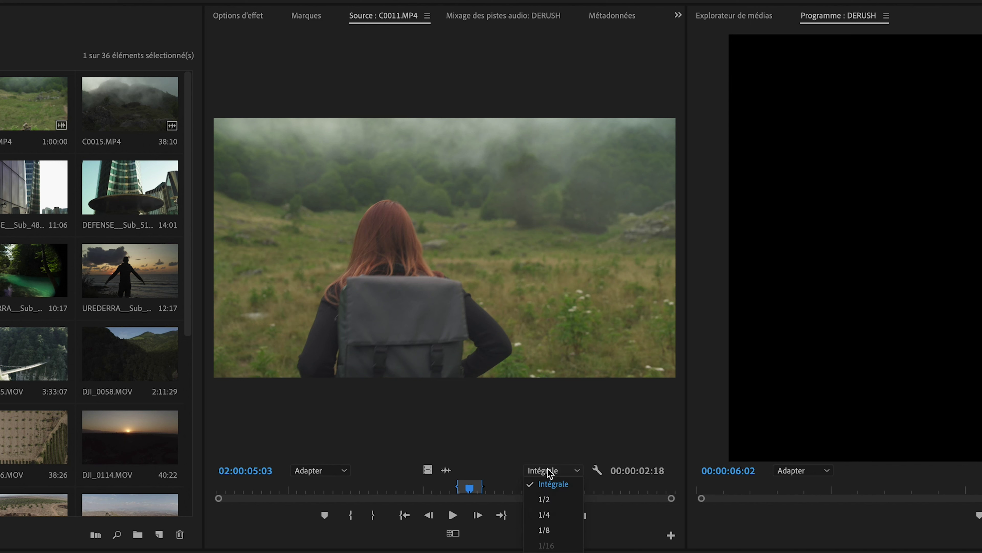
left_click(544, 514)
left_click(549, 470)
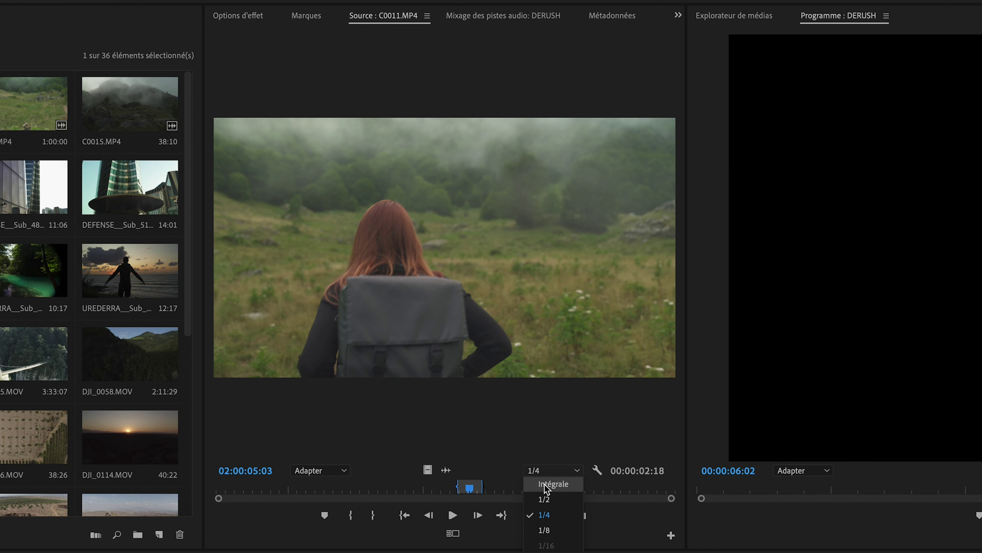
left_click(553, 484)
left_click(320, 470)
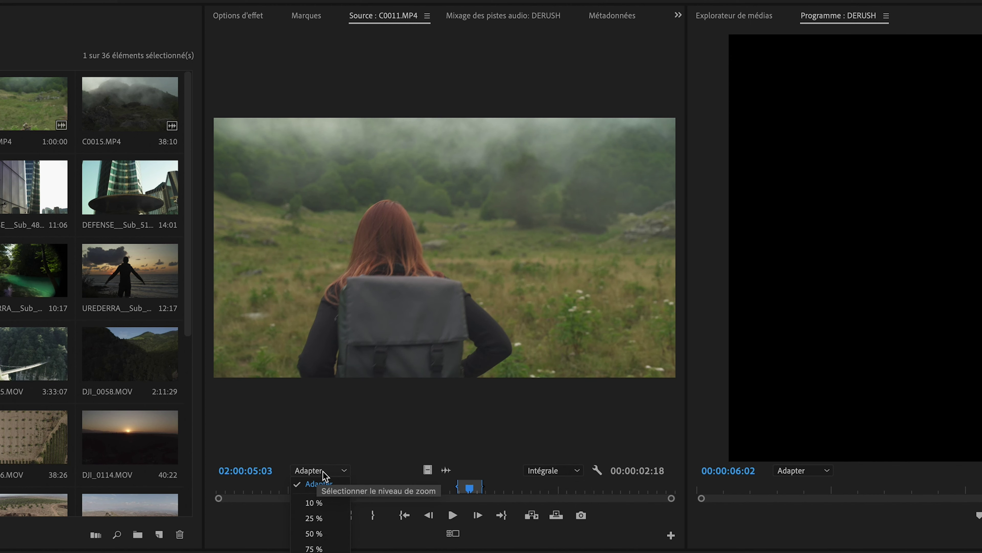
left_click(314, 552)
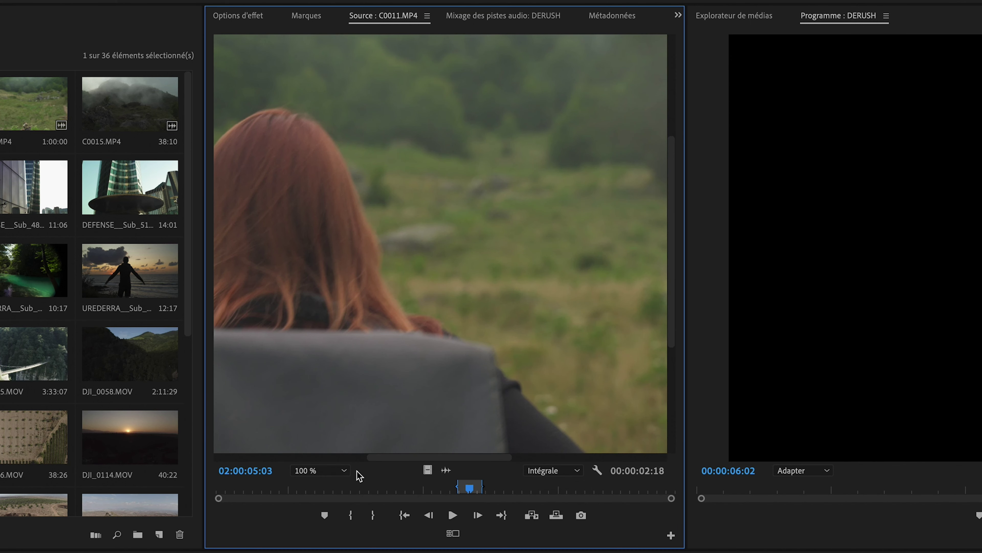
left_click(321, 470)
left_click(321, 484)
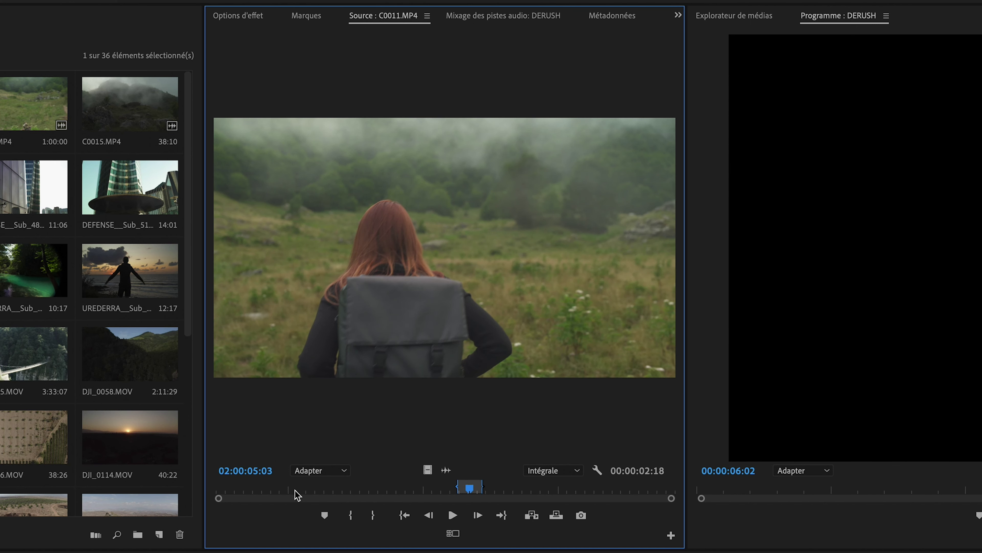
- Shift the In/Out range later in C0011.MP4 so it lasts 00:00:05:00, then review the clip
left_click_drag(421, 490, 466, 488)
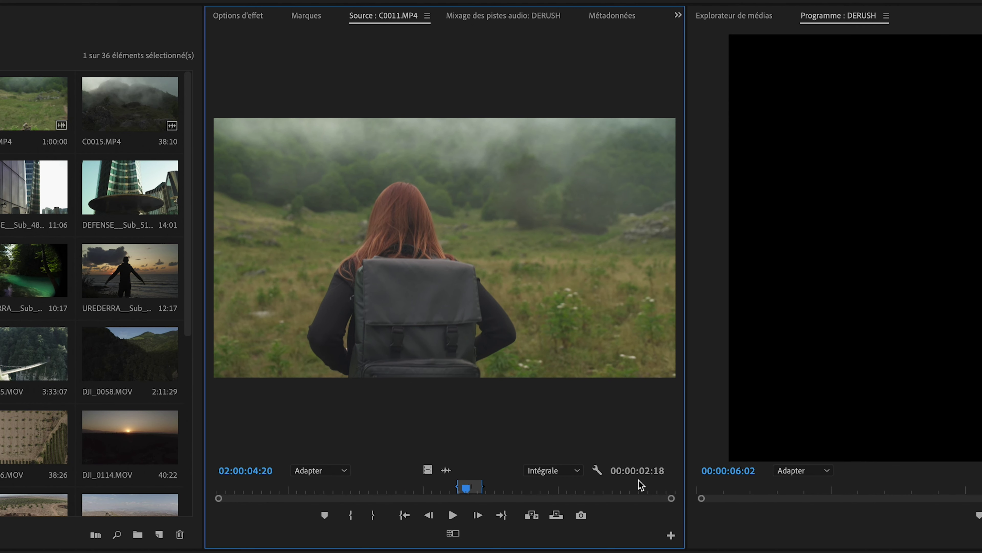
left_click_drag(470, 489, 505, 487)
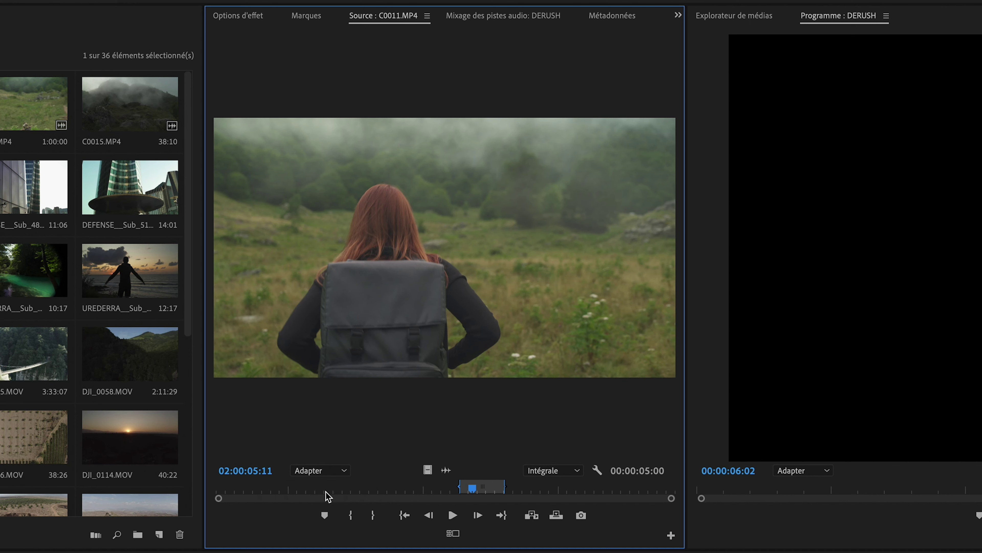
left_click(263, 489)
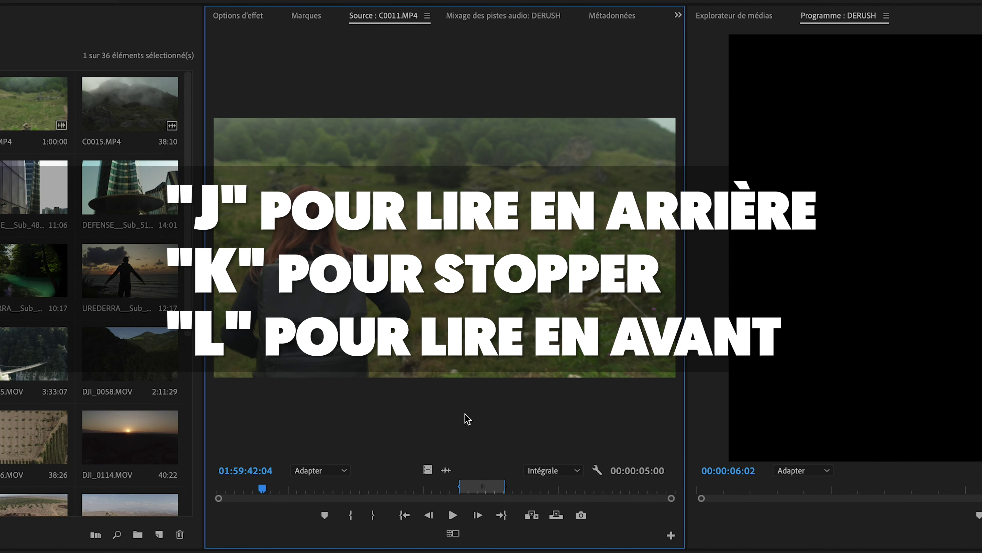
key("j")
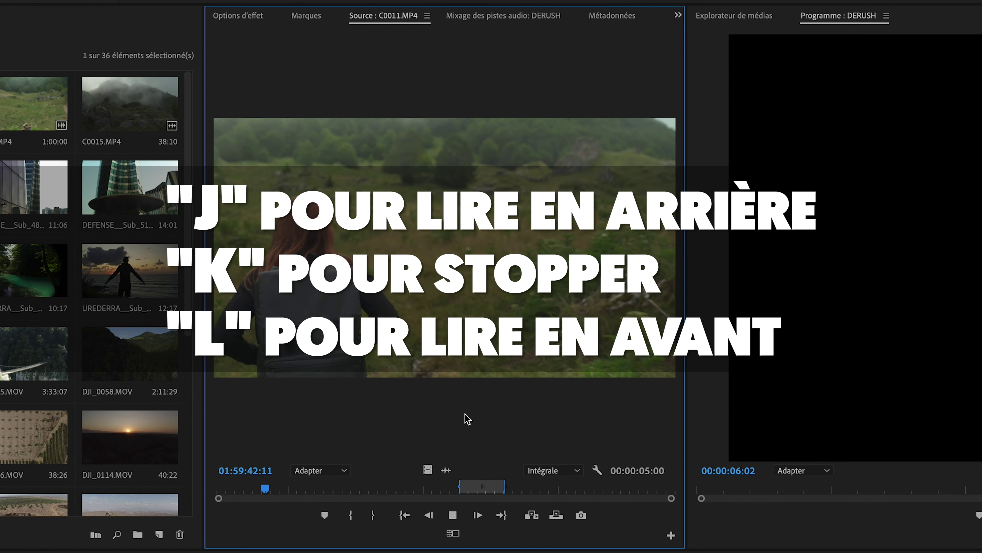
key("k")
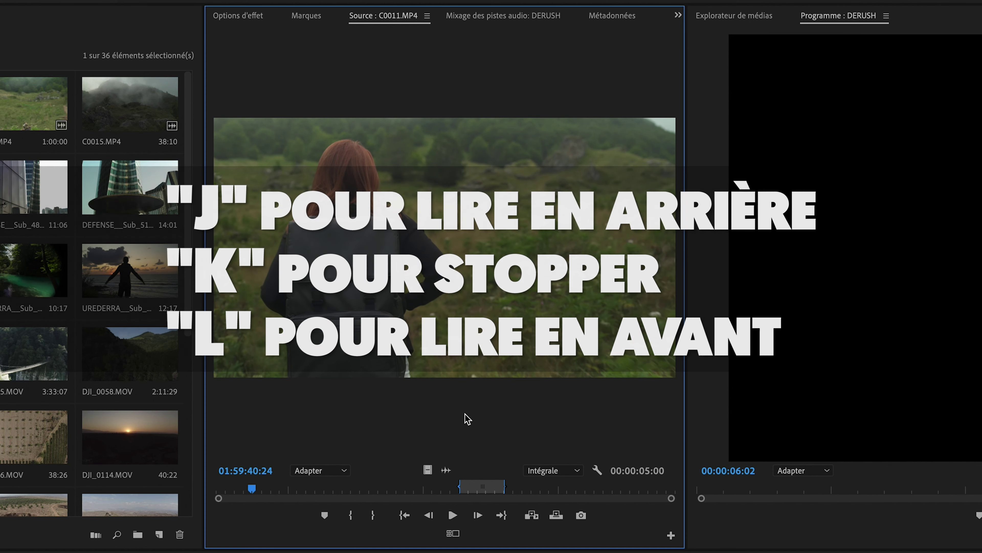
key("l")
key("l")
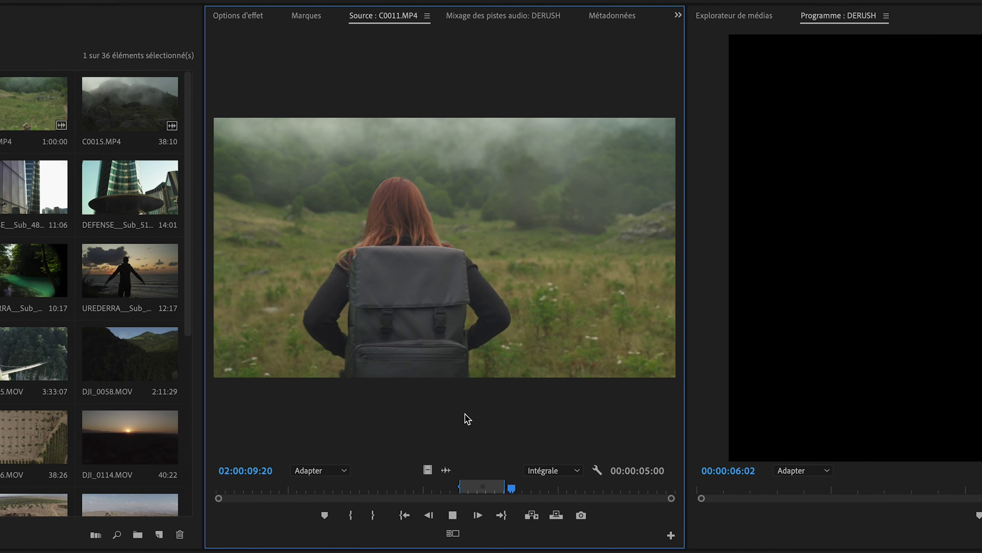
key("shift+i")
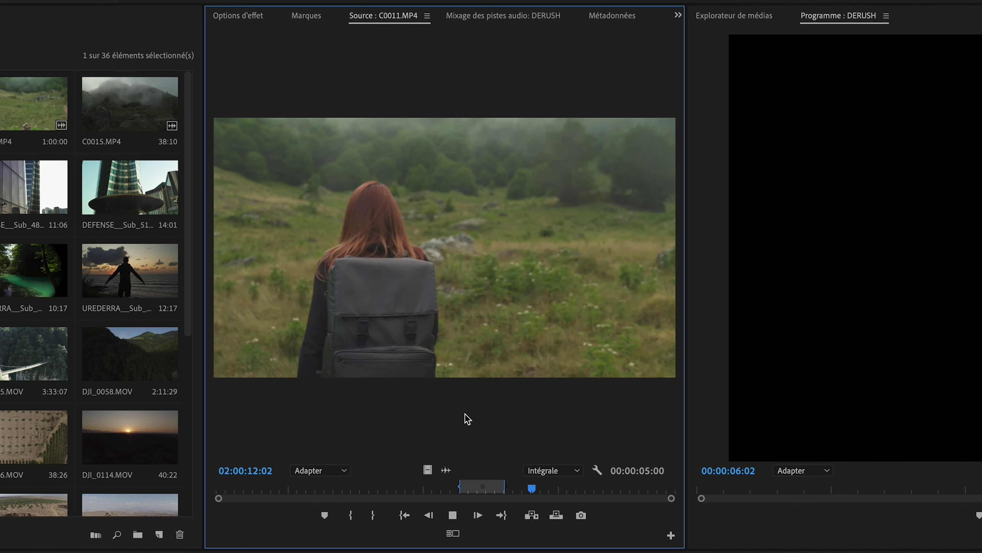
key("j")
key("j")
key("j")
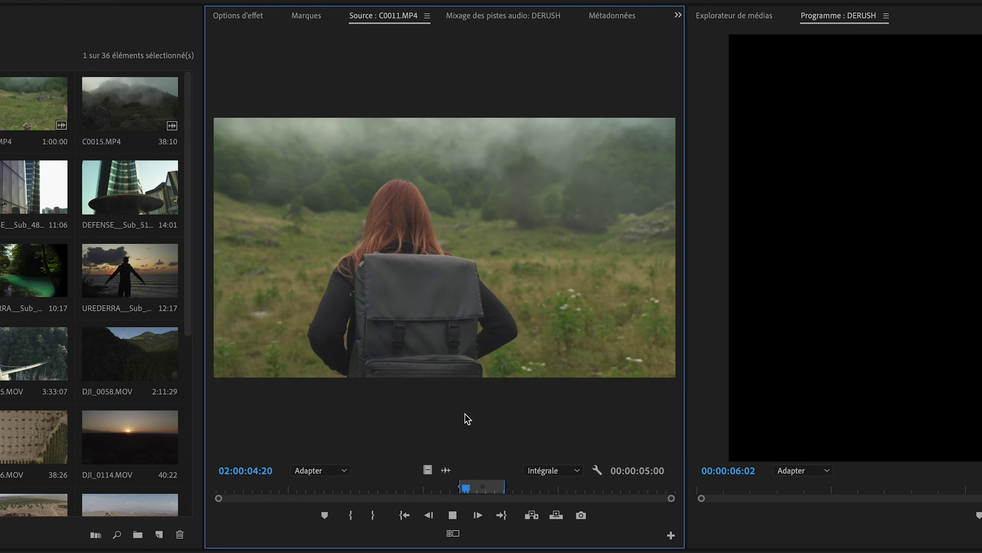
key("k")
mouse_move(417, 486)
left_mouse_down()
mouse_move(362, 490)
mouse_move(409, 487)
left_mouse_up()
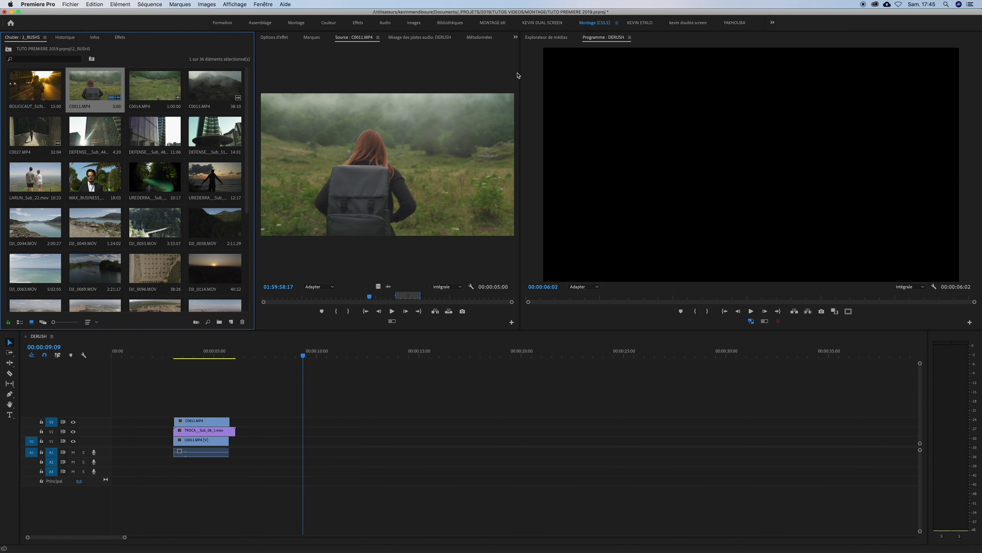
- Widen the source monitor and dock the Media Browser in the right panel group
mouse_move(520, 71)
left_mouse_down()
mouse_move(695, 72)
mouse_move(590, 73)
left_mouse_up()
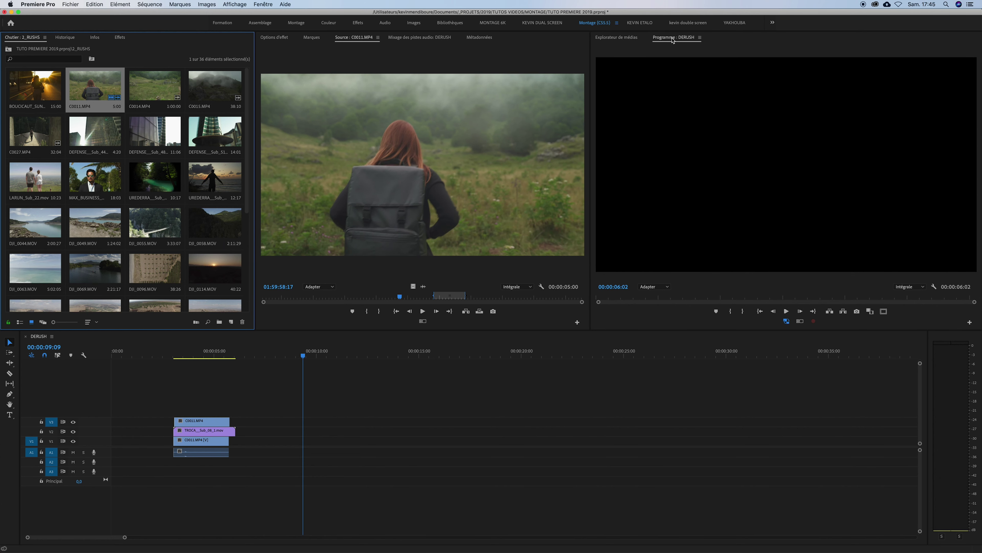
left_click_drag(643, 39, 403, 46)
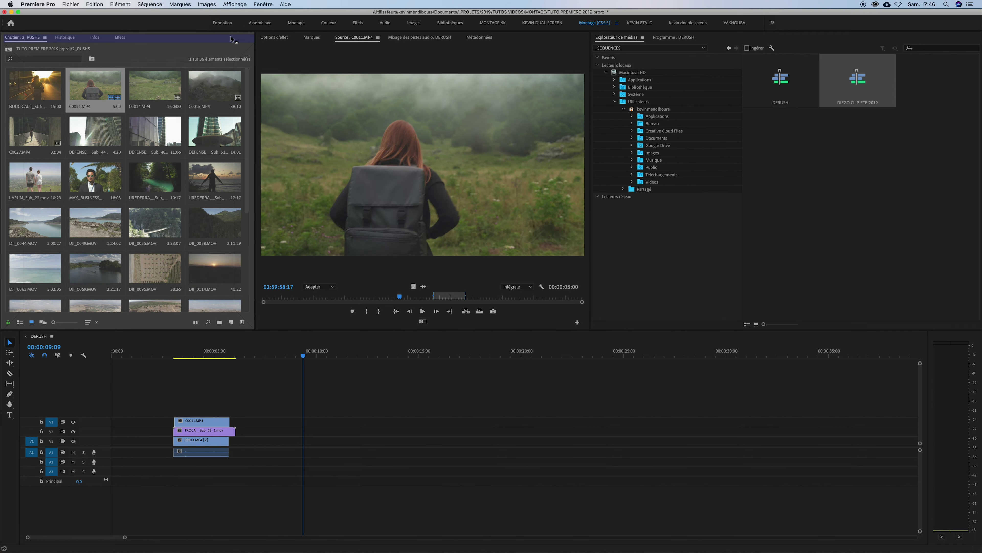
mouse_move(402, 46)
left_mouse_down()
mouse_move(190, 45)
mouse_move(612, 40)
left_mouse_up()
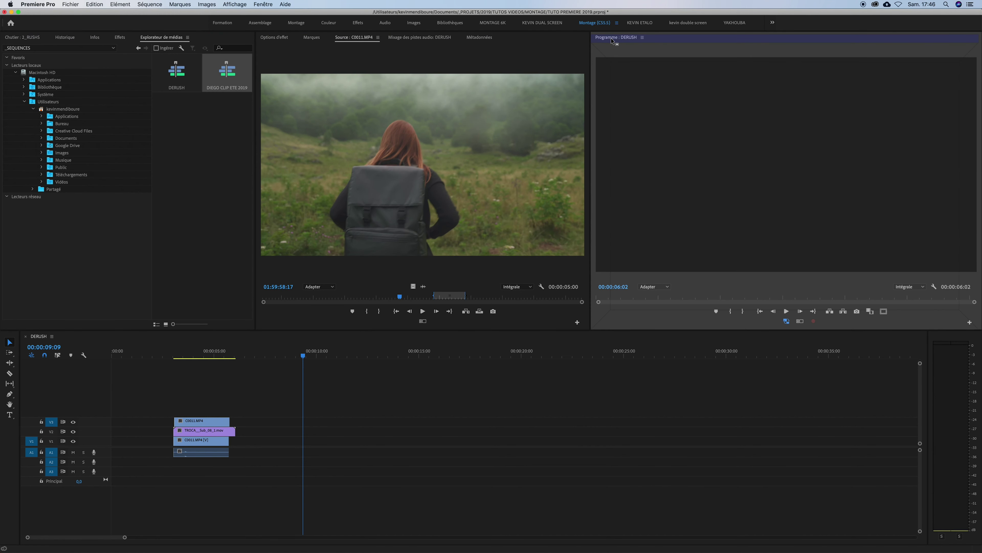
left_click(28, 38)
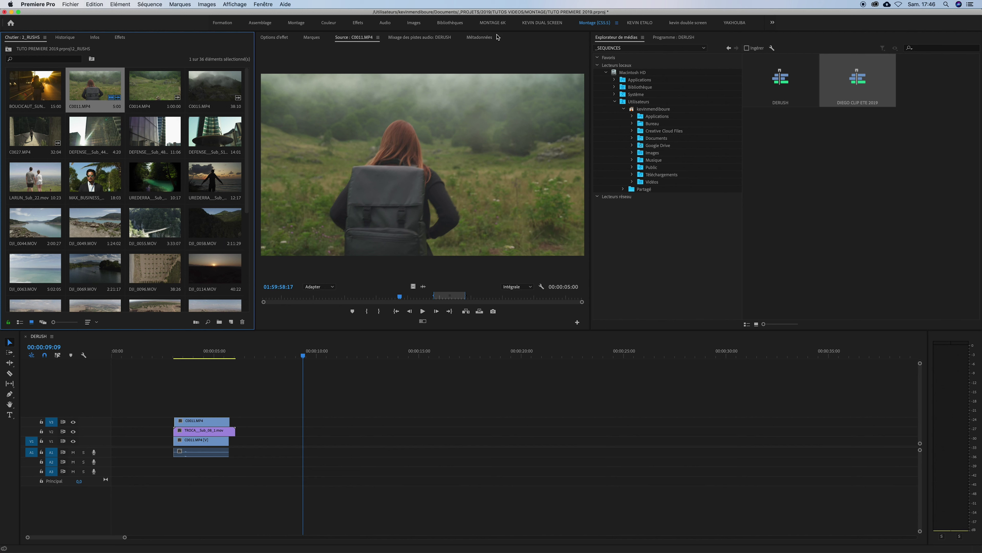
- Save the current layout as a new workspace named TUTO PREMIERE
left_click(617, 24)
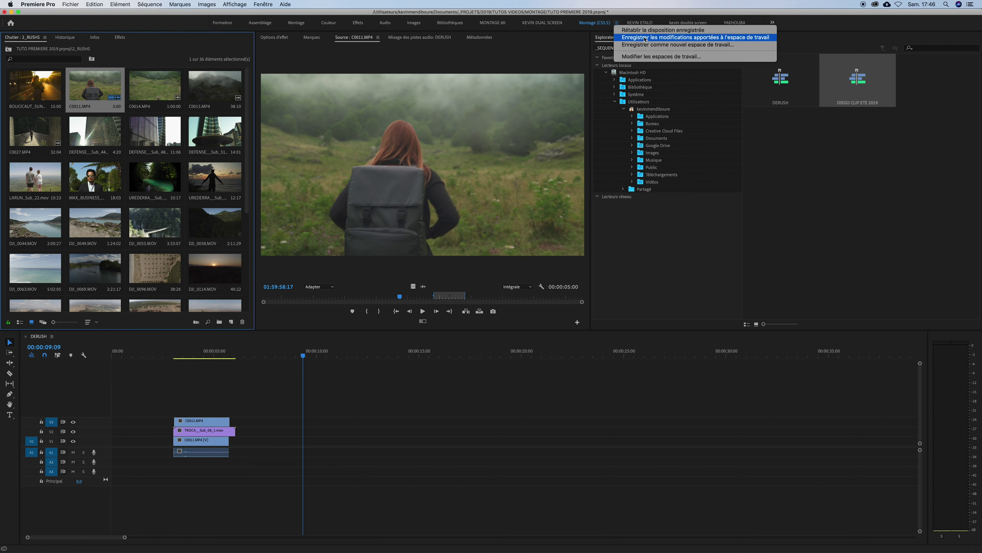
left_click(645, 45)
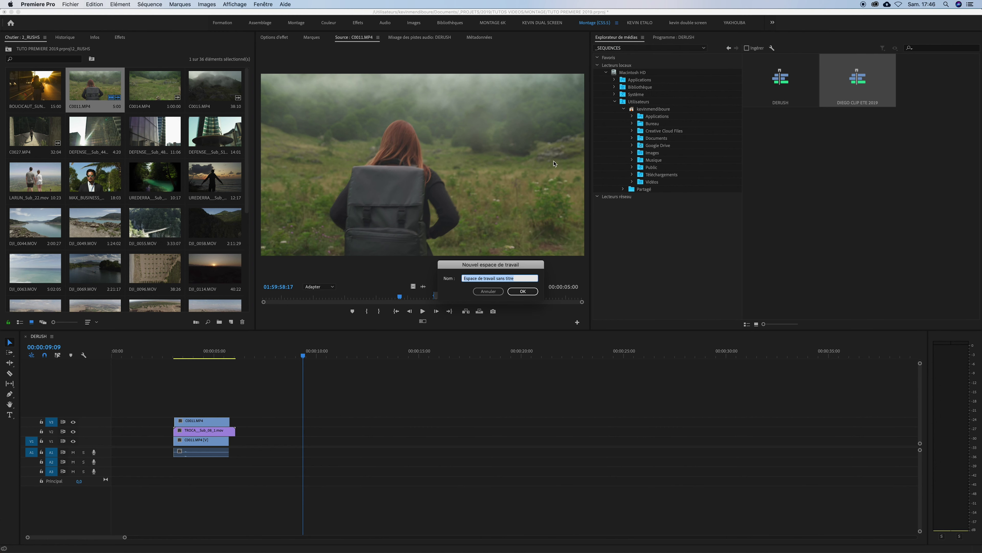
type("TUTO PREMIERE")
key("Return")
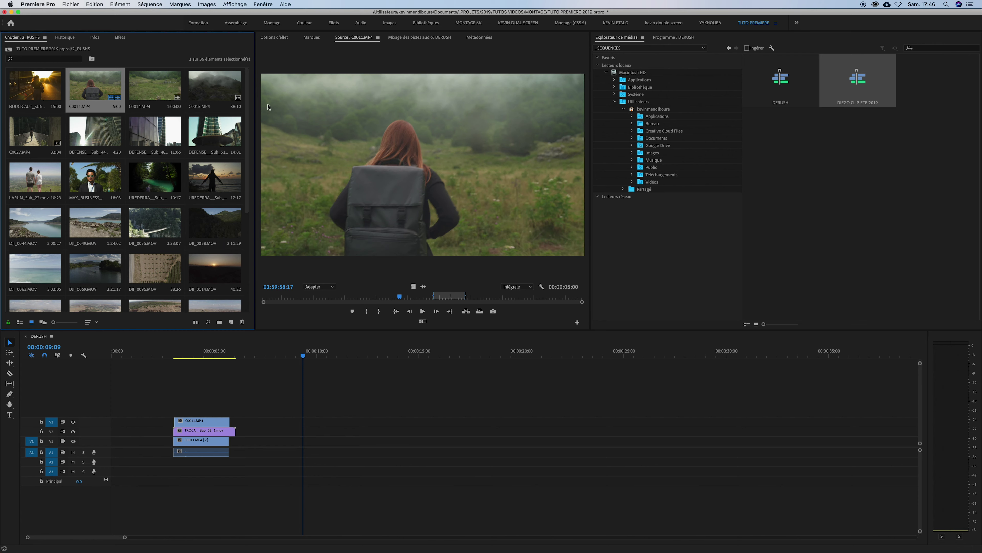
- Move the 2_RUSHS bin panel around, then reset TUTO PREMIERE to its saved layout
left_click_drag(35, 40, 422, 162)
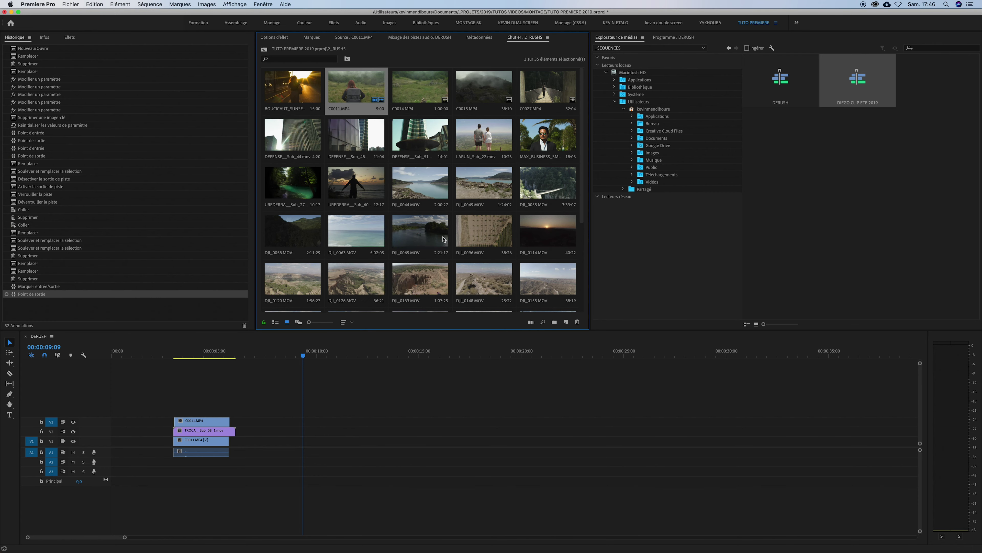
left_click_drag(523, 41, 588, 175)
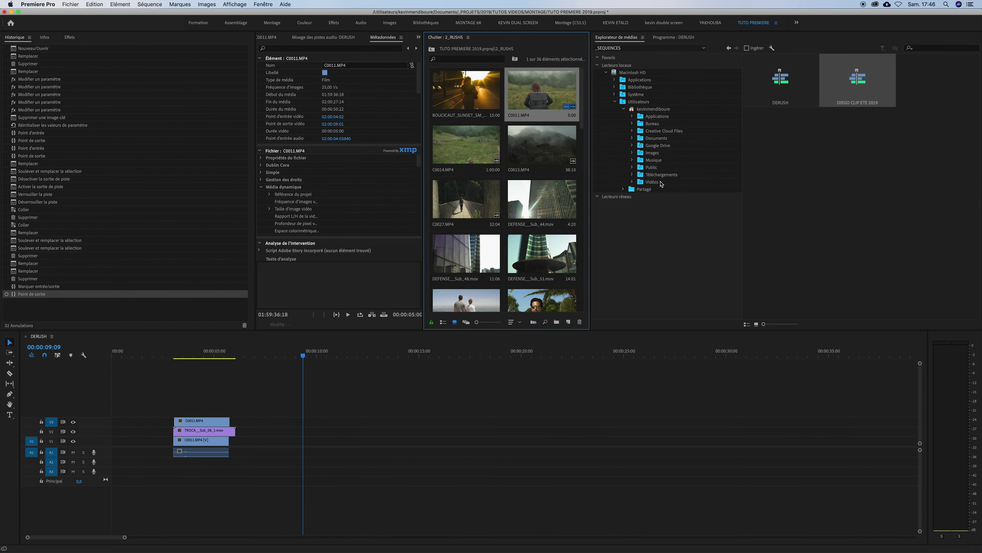
left_click(776, 23)
left_click(785, 30)
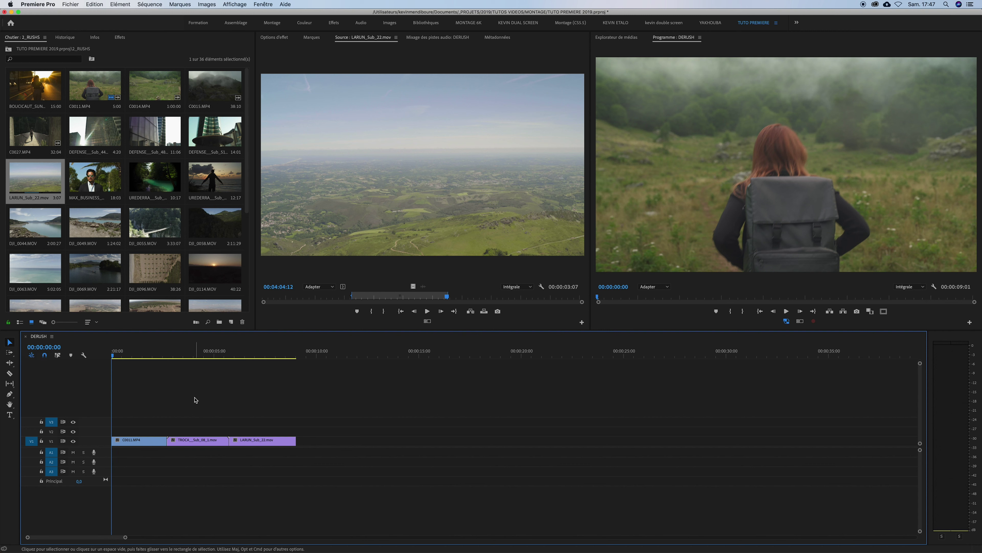
left_click_drag(143, 411, 465, 459)
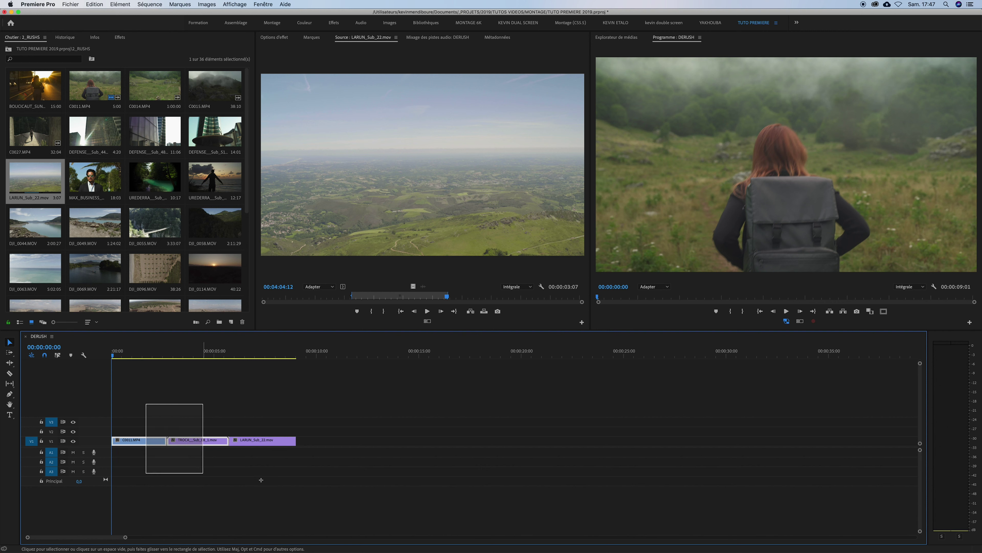
left_click(287, 406)
left_click_drag(329, 397, 137, 456)
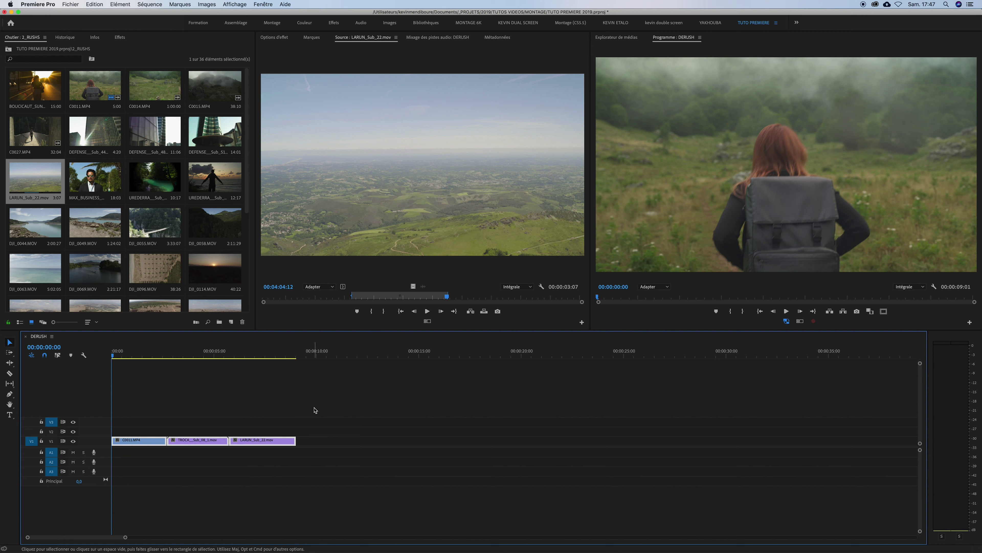
left_click(267, 426)
left_click(250, 443)
left_click(193, 441)
left_click(133, 443)
left_click(266, 444)
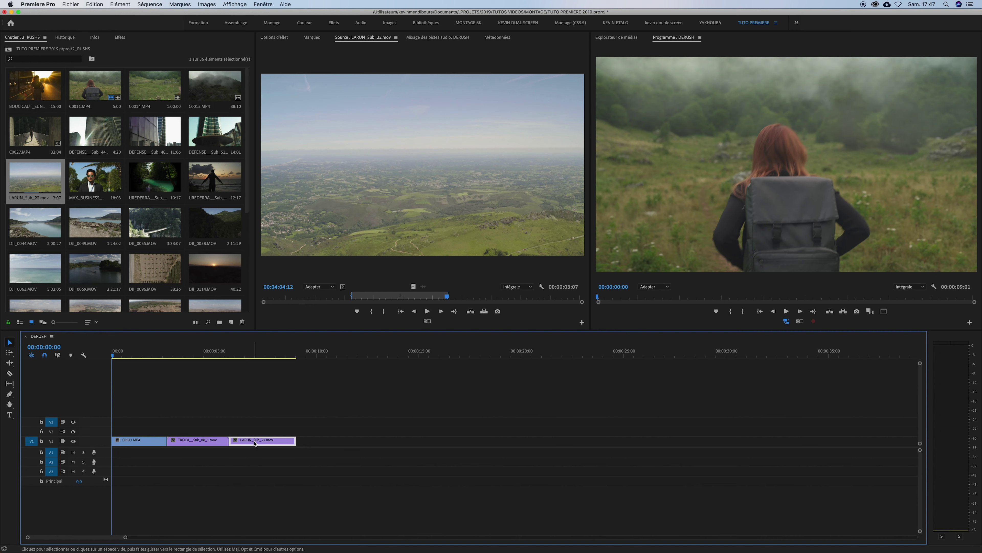
left_click(142, 444, "shift")
left_click(221, 423)
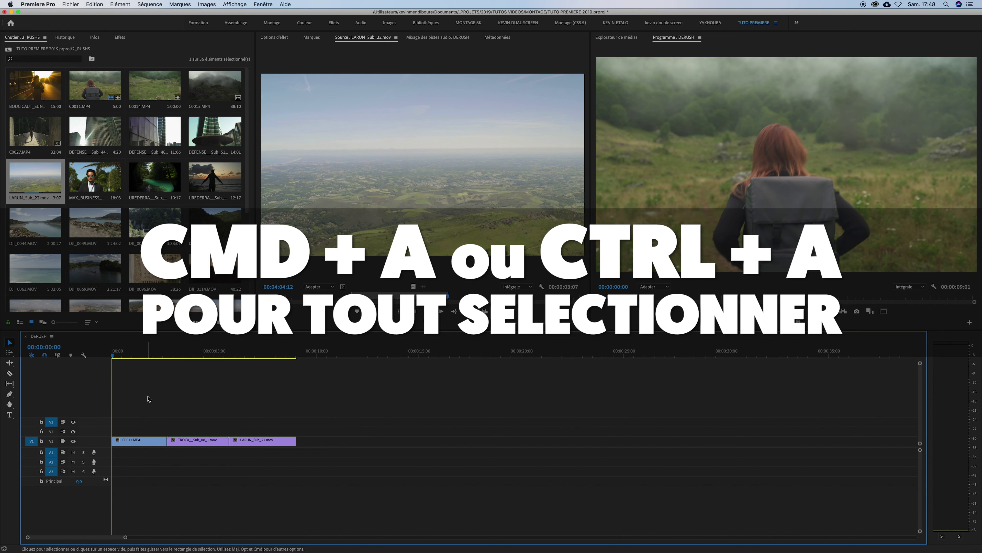
mouse_move(131, 354)
left_mouse_down()
mouse_move(209, 355)
mouse_move(135, 355)
left_mouse_up()
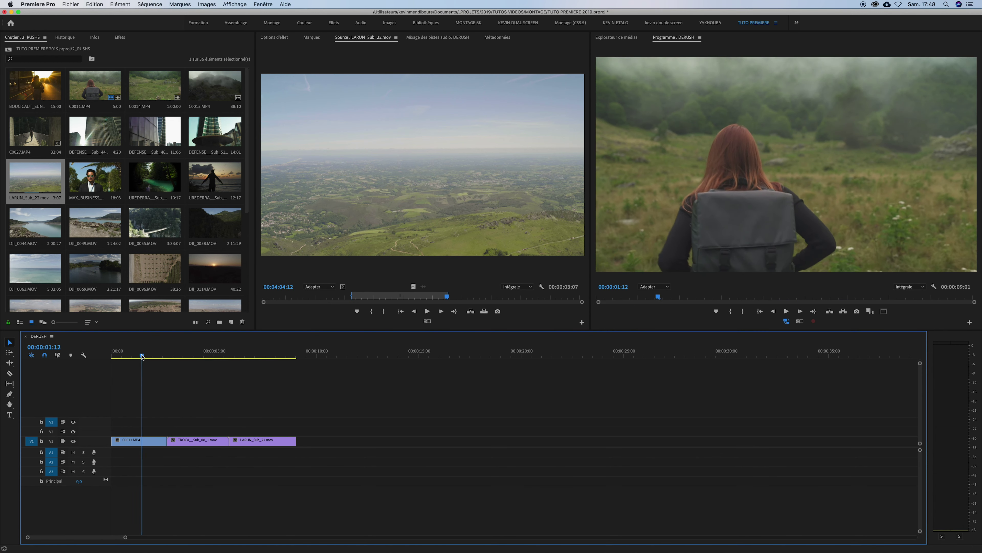
- Label C0011.MP4 Mangue, TROCA Bleu, and LARUN_Sub_22.mov Vert in the DERUSH timeline
right_click(140, 441)
mouse_move(183, 408)
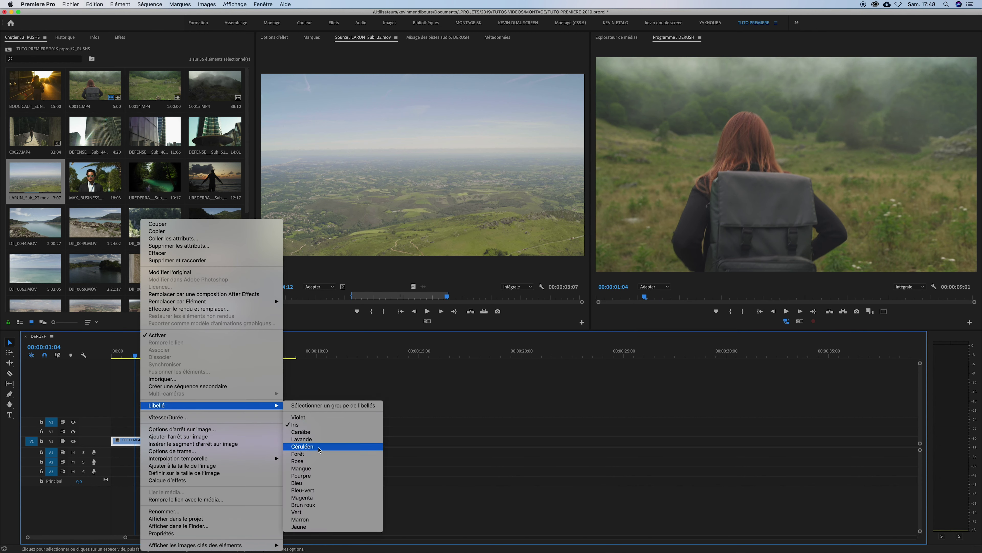
left_click(306, 468)
left_click_drag(180, 349, 189, 349)
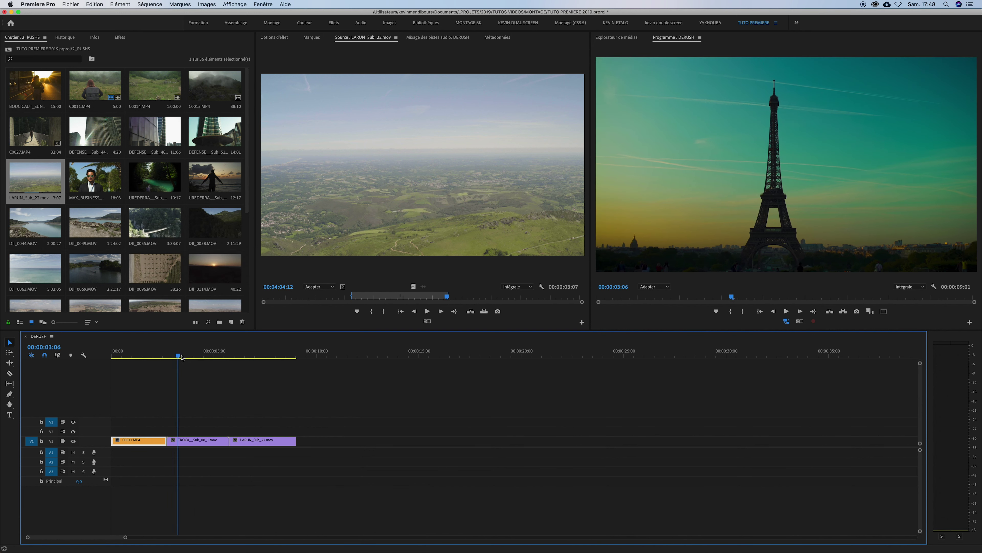
right_click(206, 443)
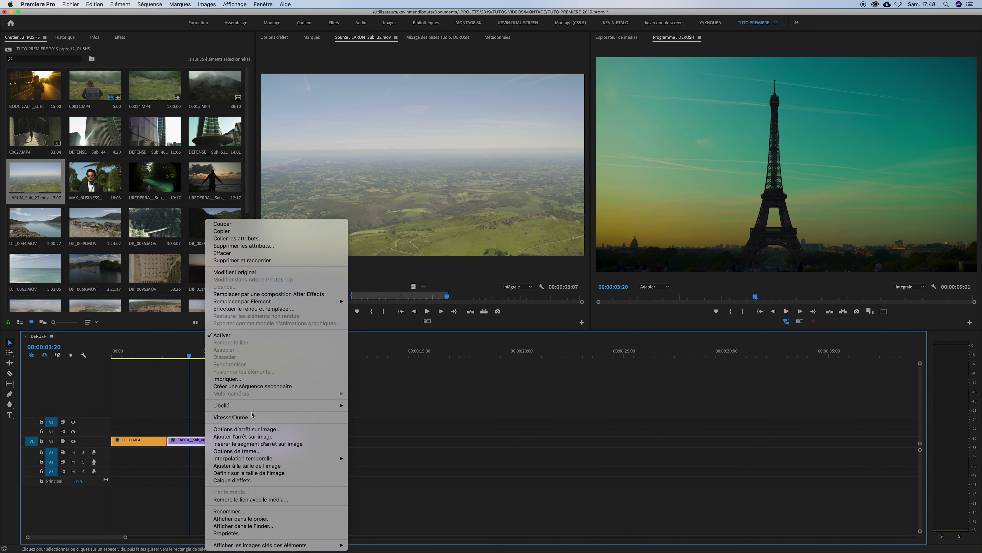
mouse_move(254, 407)
left_click(362, 483)
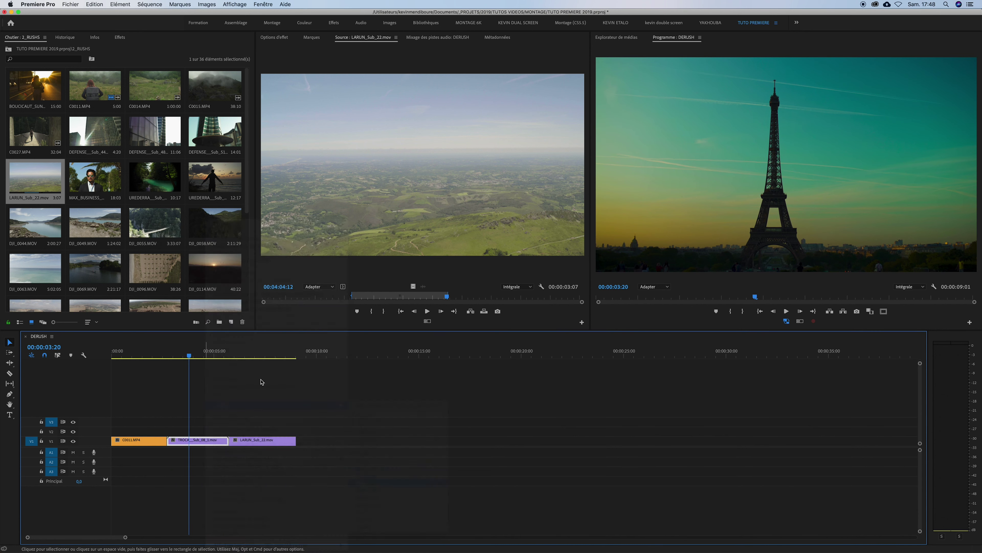
right_click(270, 442)
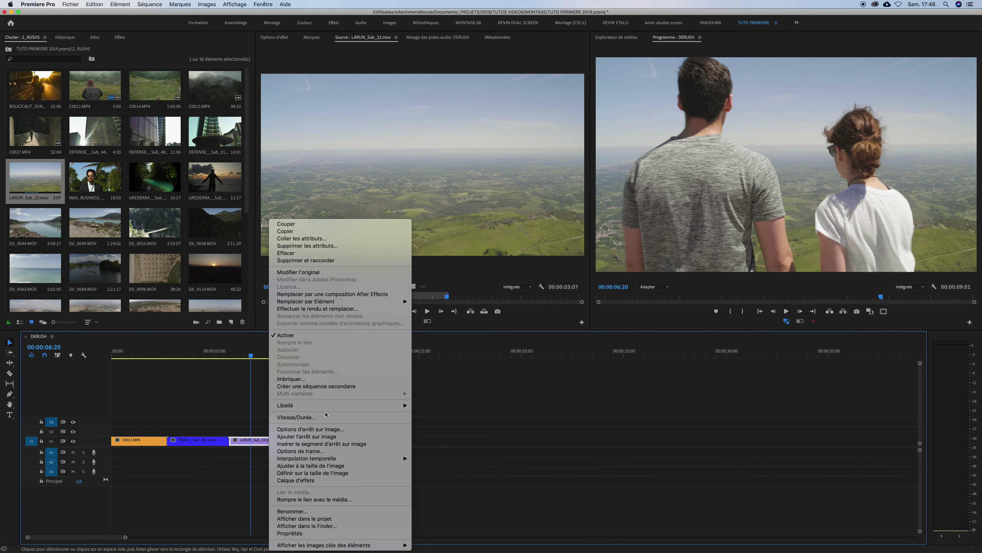
mouse_move(324, 409)
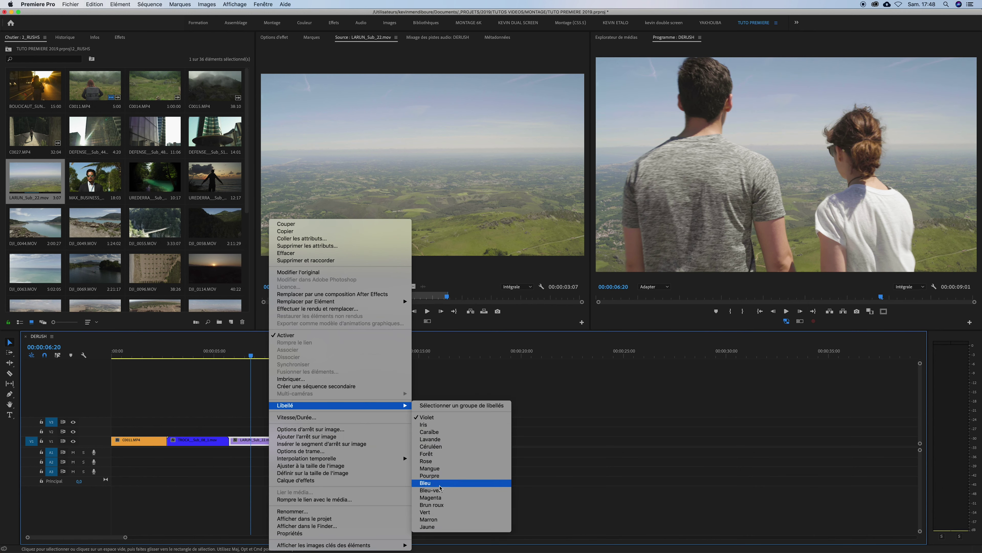
left_click(437, 509)
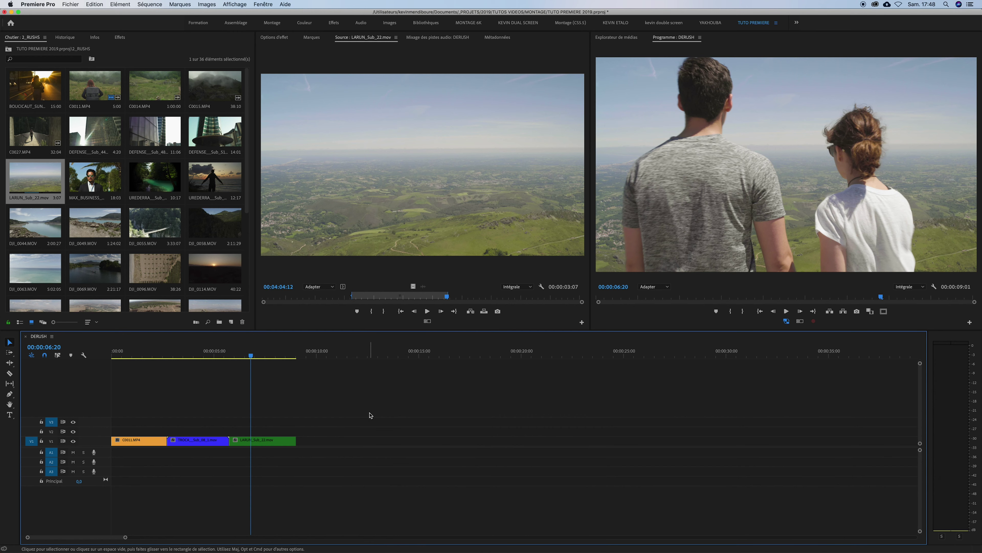
mouse_move(195, 354)
left_mouse_down()
mouse_move(163, 353)
mouse_move(251, 351)
left_mouse_up()
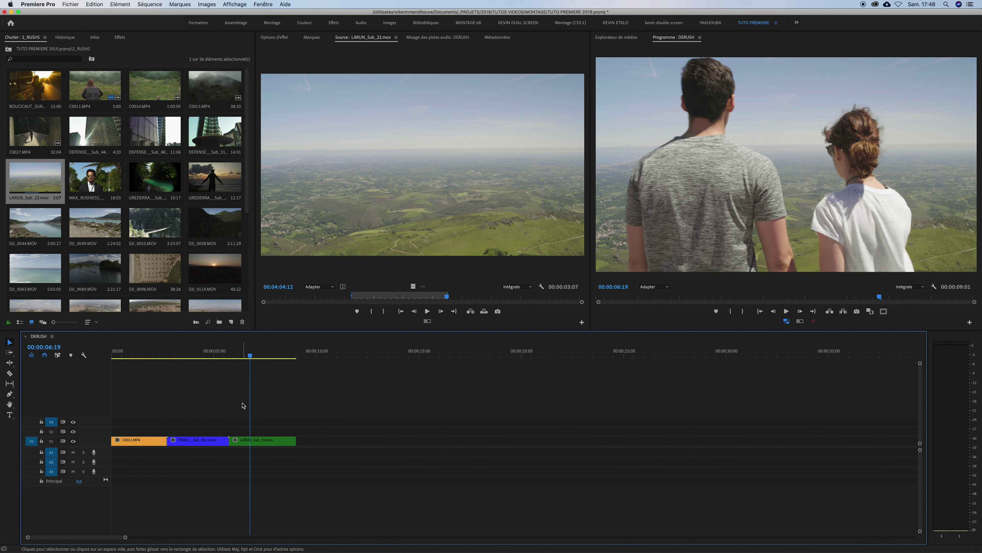
left_click_drag(250, 351, 181, 356)
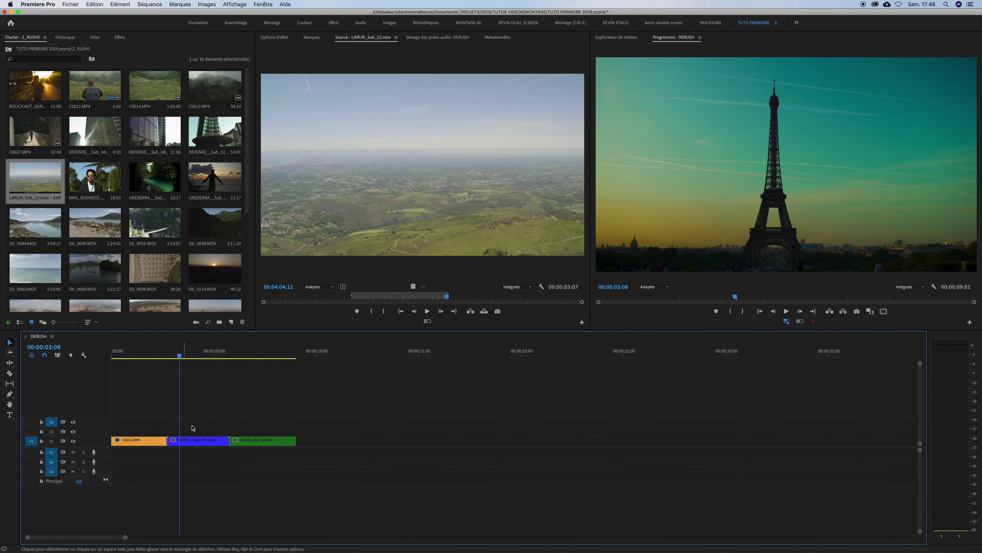
scroll(109, 185, "down", 5)
- Load DJI_0069.MOV in the Source monitor and mark a 3:25 section with In and Out points
left_click(242, 353)
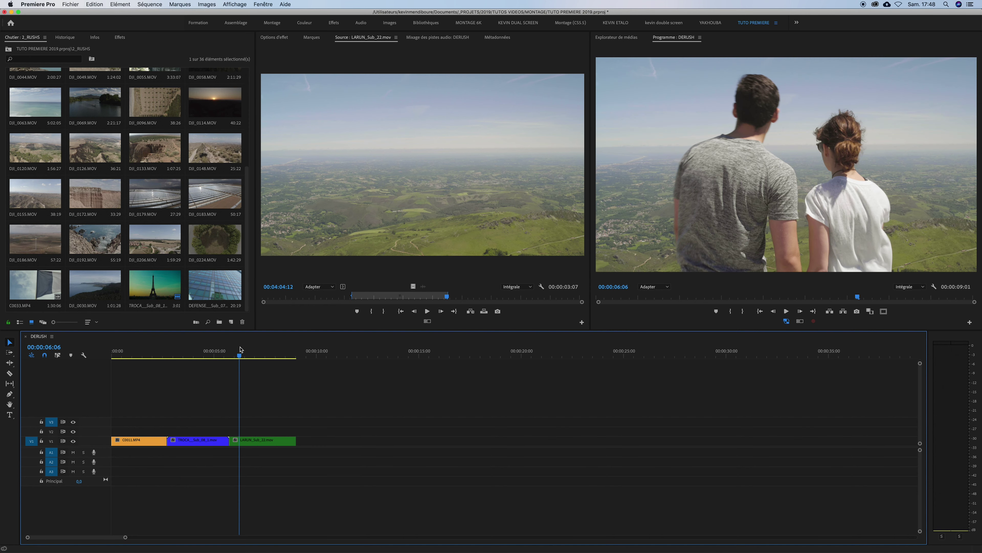
scroll(156, 209, "up", 5)
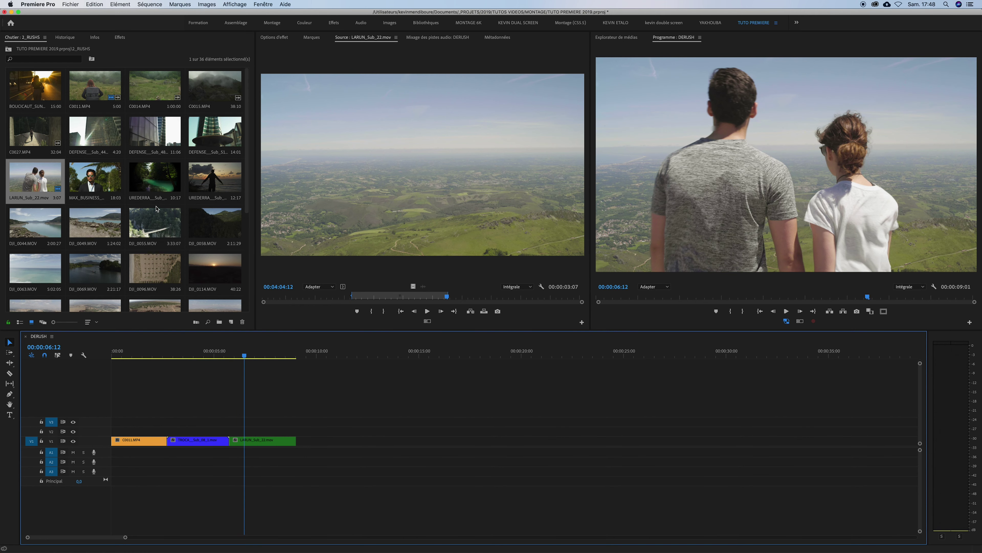
scroll(156, 208, "down", 4)
left_click(99, 137)
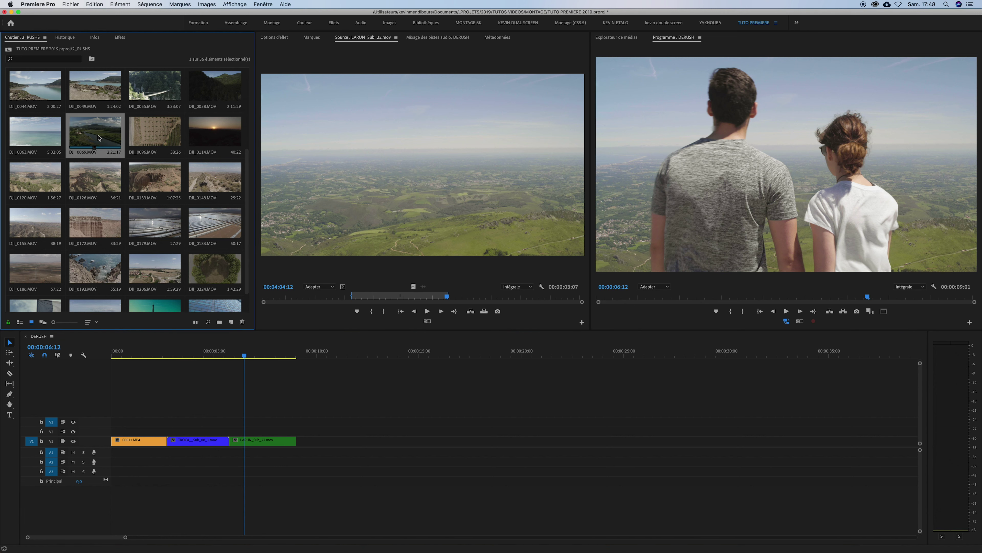
double_click(99, 138)
mouse_move(404, 297)
left_mouse_down()
mouse_move(285, 301)
mouse_move(348, 302)
left_mouse_up()
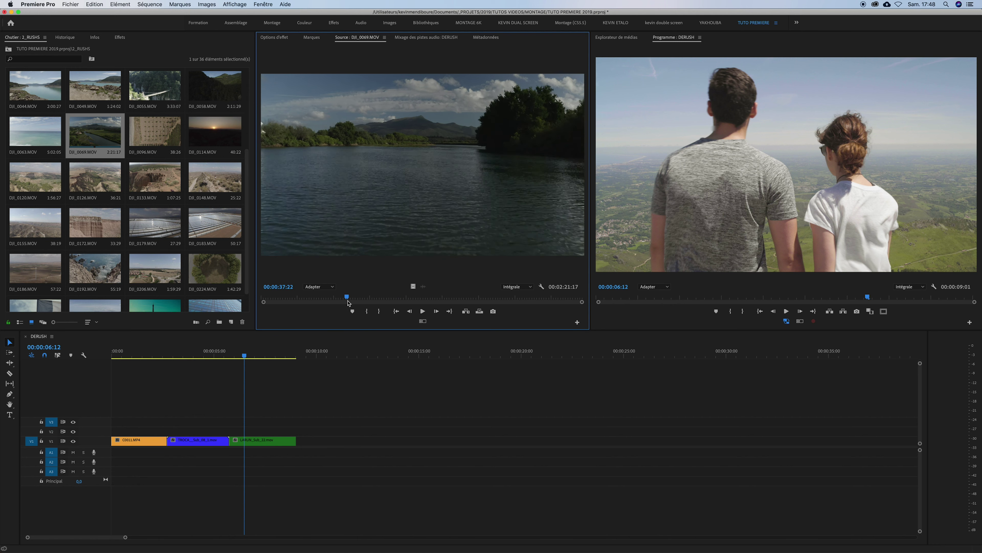
key("space")
key("i")
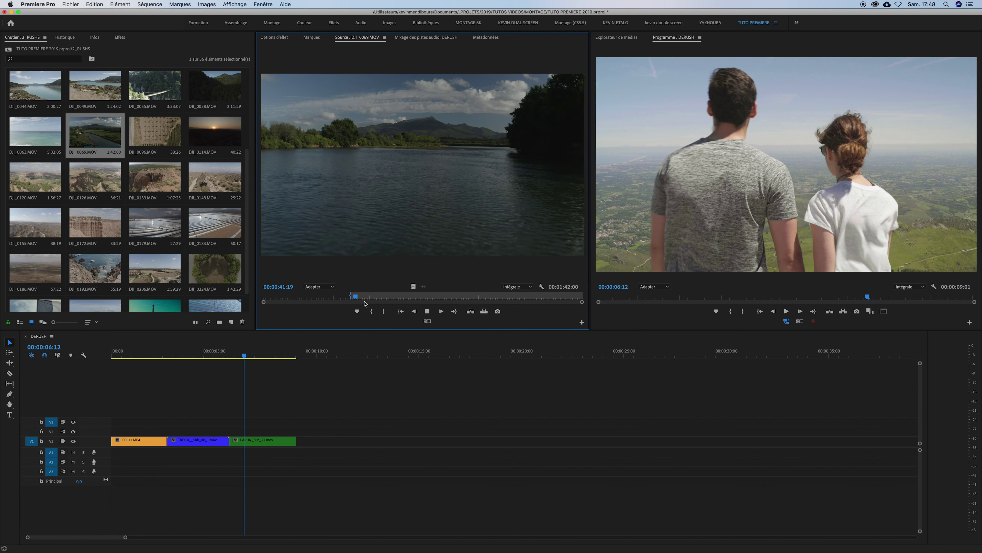
key("space")
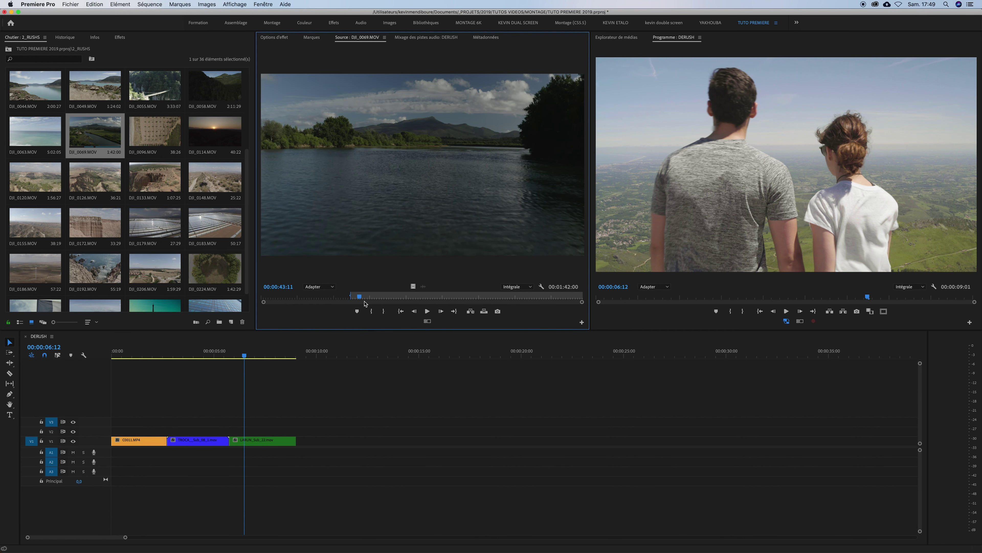
key("o")
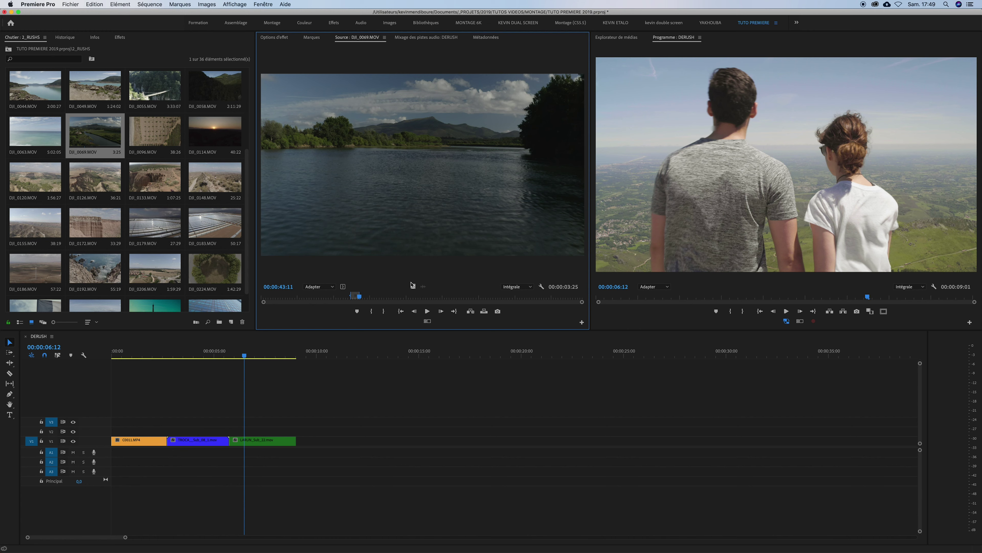
- Place the marked DJI_0069 section after LARUN_Sub_22.mov on V1, label it green, and play back
left_click_drag(412, 288, 298, 444)
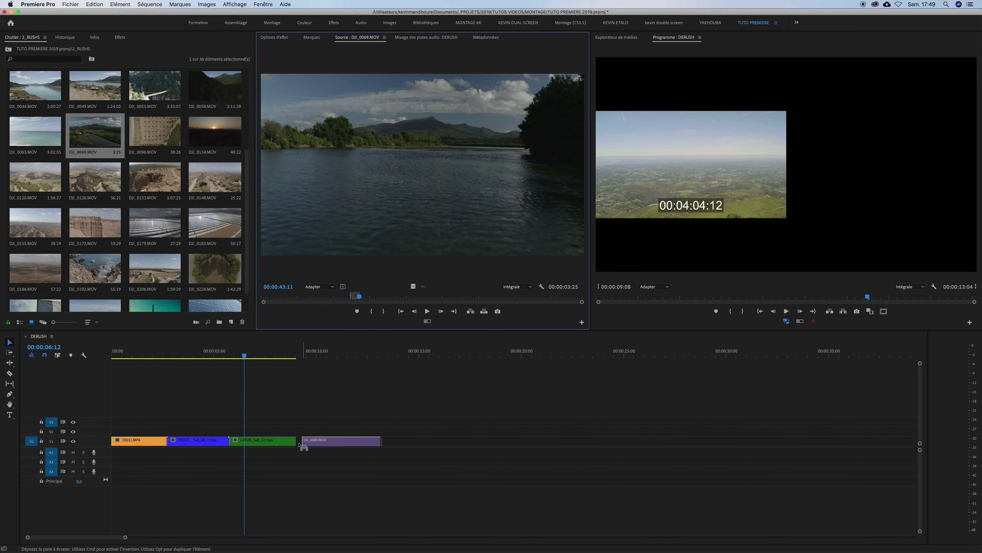
left_click(330, 443)
right_click(332, 443)
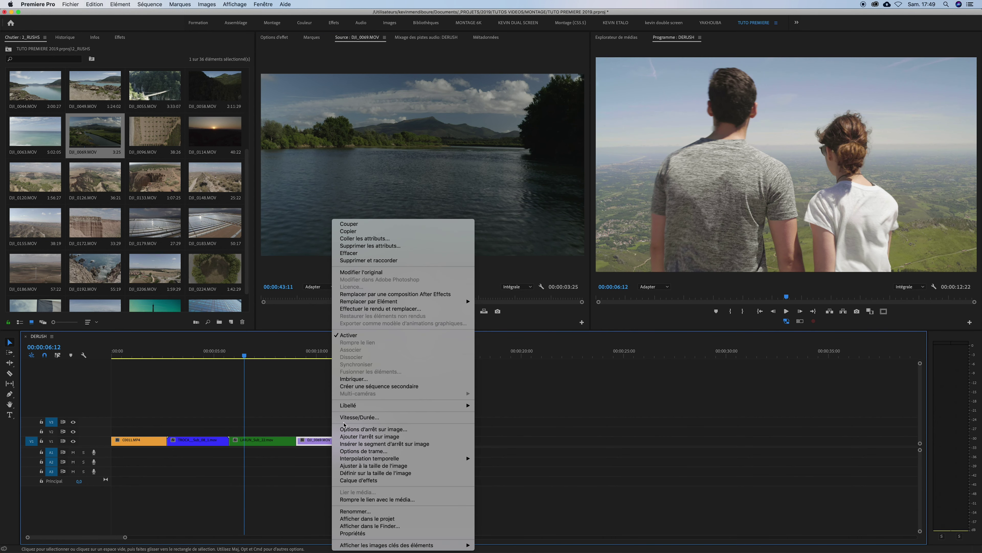
mouse_move(356, 409)
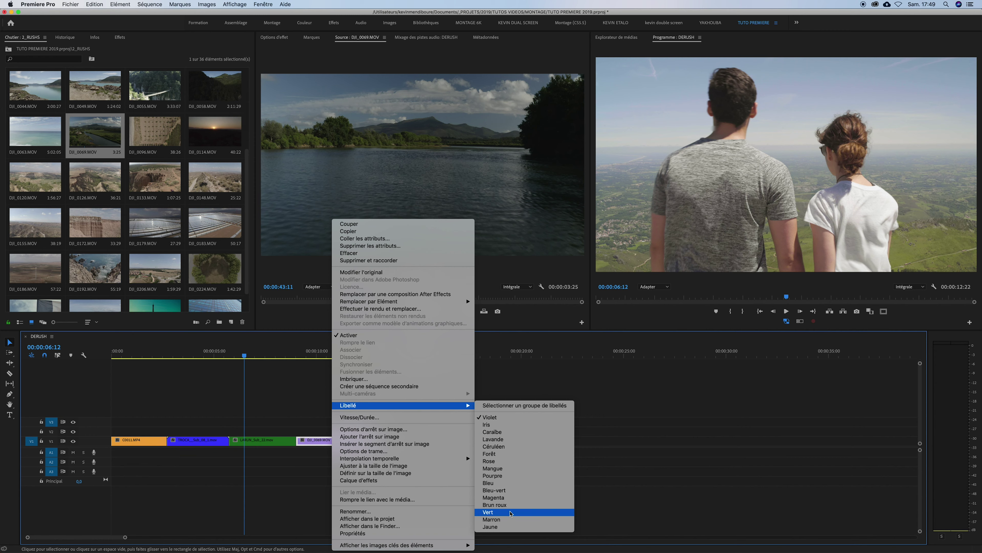
key("Escape")
mouse_move(278, 357)
left_mouse_down()
mouse_move(288, 357)
mouse_move(143, 352)
left_mouse_up()
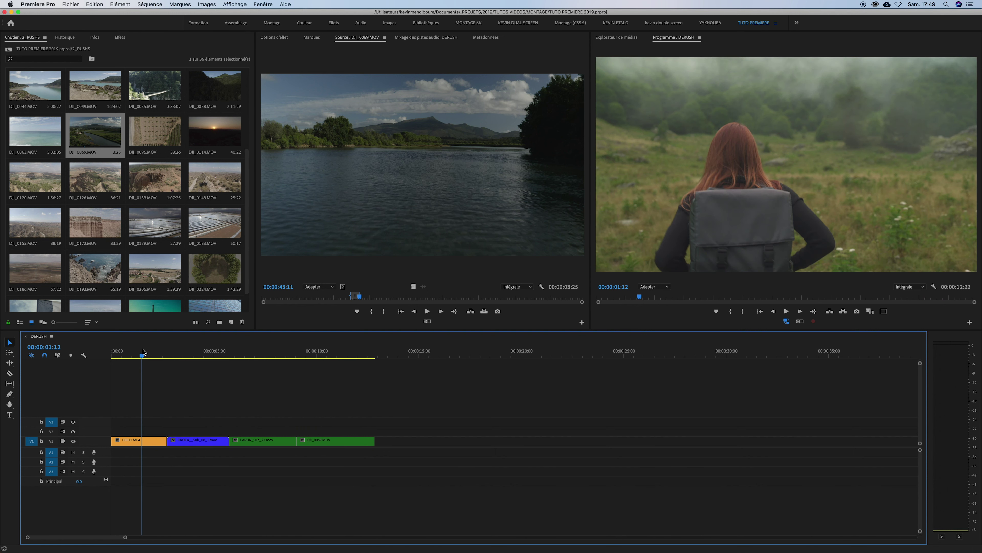
key("space")
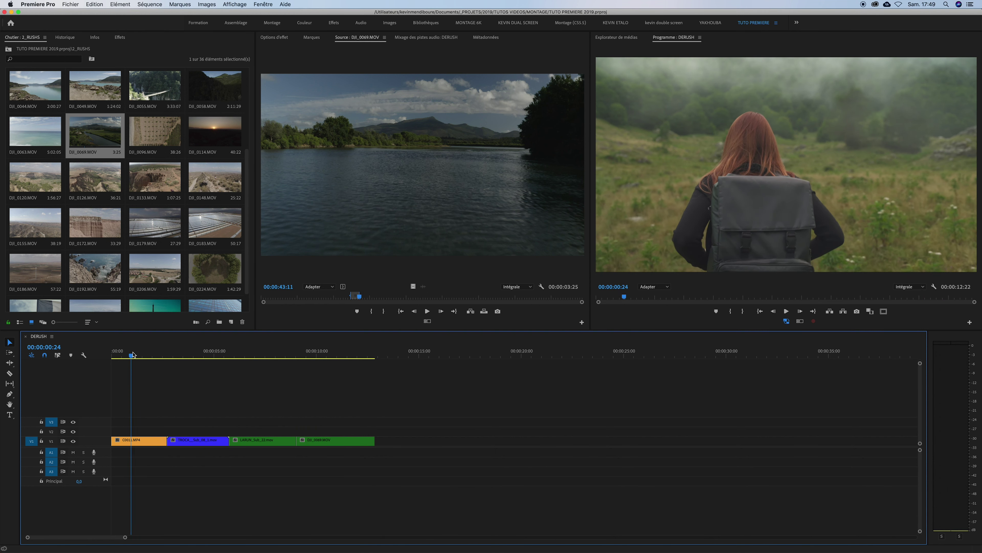
- Scrub through the sequence and collapse track V1 to its minimum height
left_click_drag(205, 354, 149, 355)
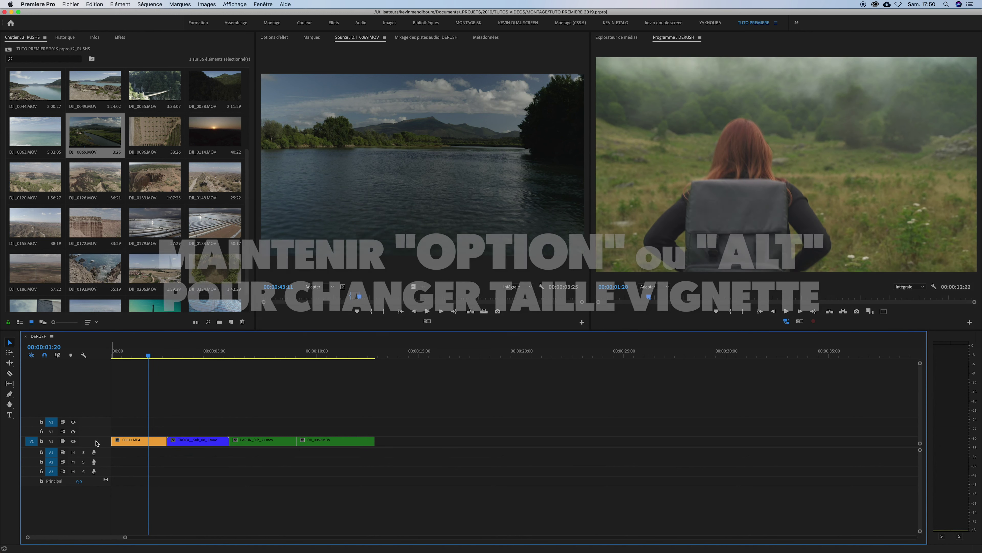
scroll(97, 443, "up", 2)
scroll(97, 443, "up", 2)
scroll(97, 443, "up", 1)
scroll(97, 443, "up", 1)
scroll(97, 443, "up", 2)
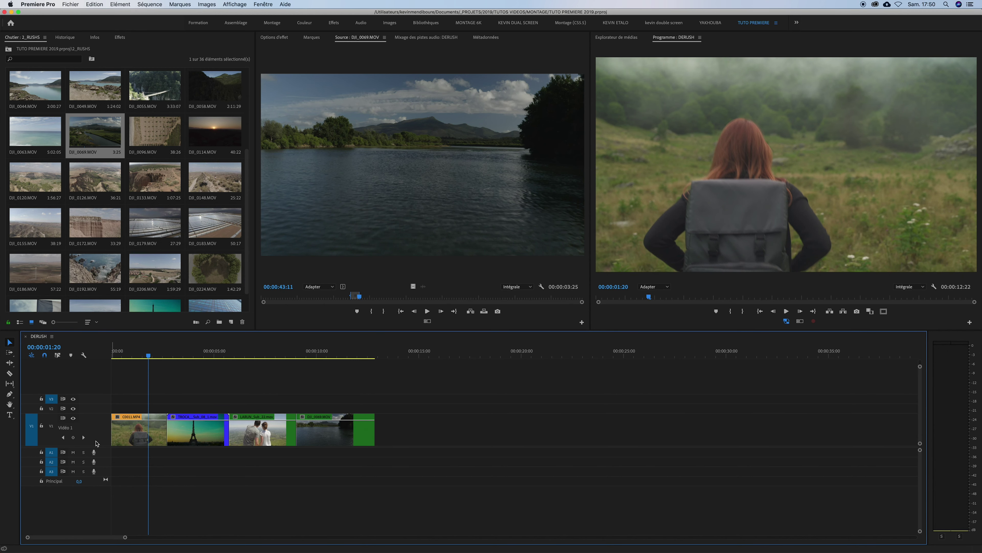
scroll(96, 443, "down", 1)
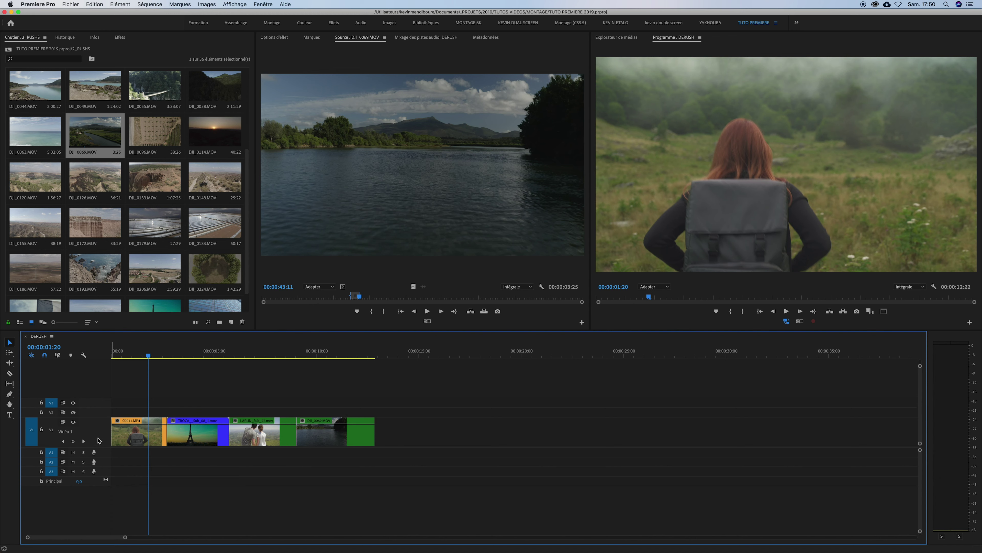
mouse_move(204, 350)
left_mouse_down()
mouse_move(219, 351)
mouse_move(140, 355)
left_mouse_up()
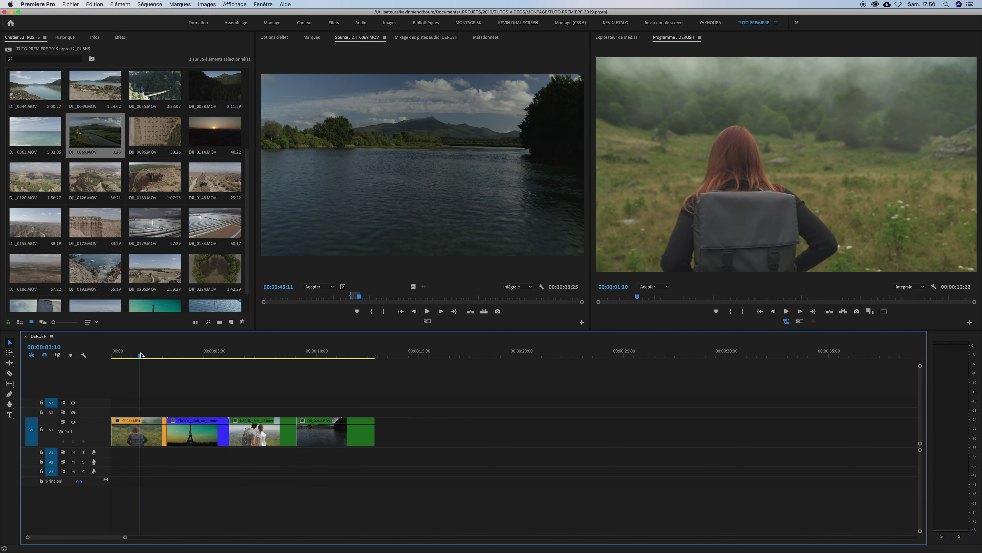
double_click(105, 434)
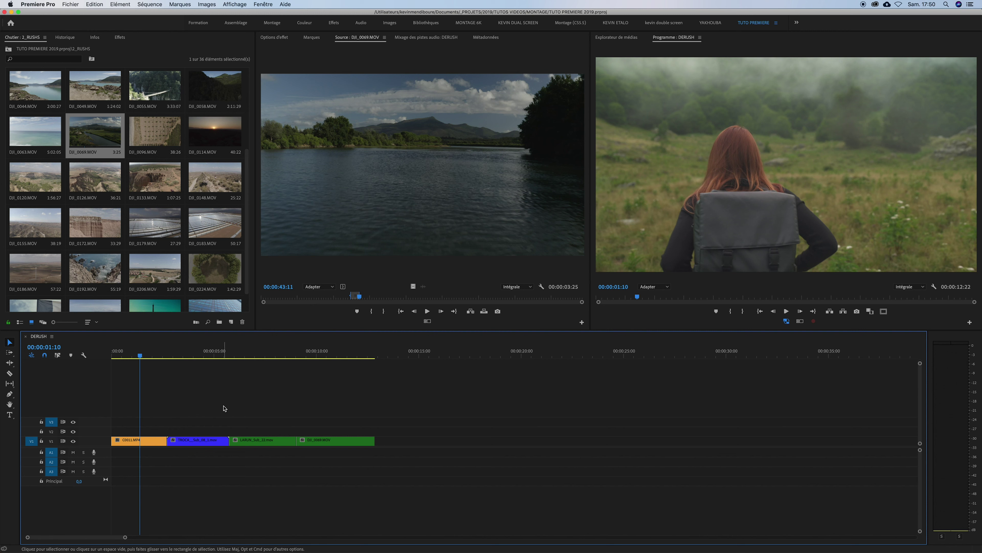
- Keep the audio tracks compact with Alt +/- and enlarge the video tracks with Cmd +/- to show thumbnails
scroll(145, 435, "up", 5)
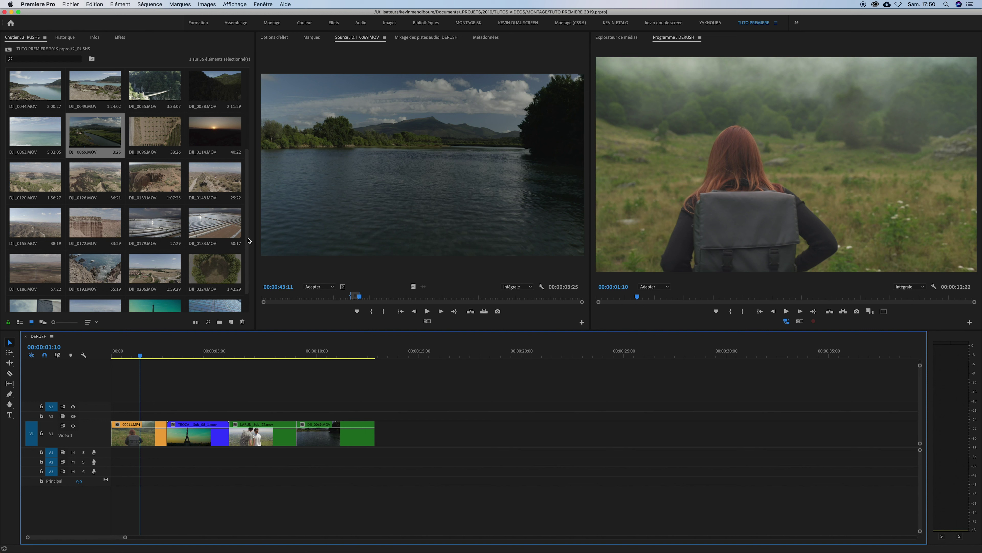
key("alt+equal")
key("alt+equal")
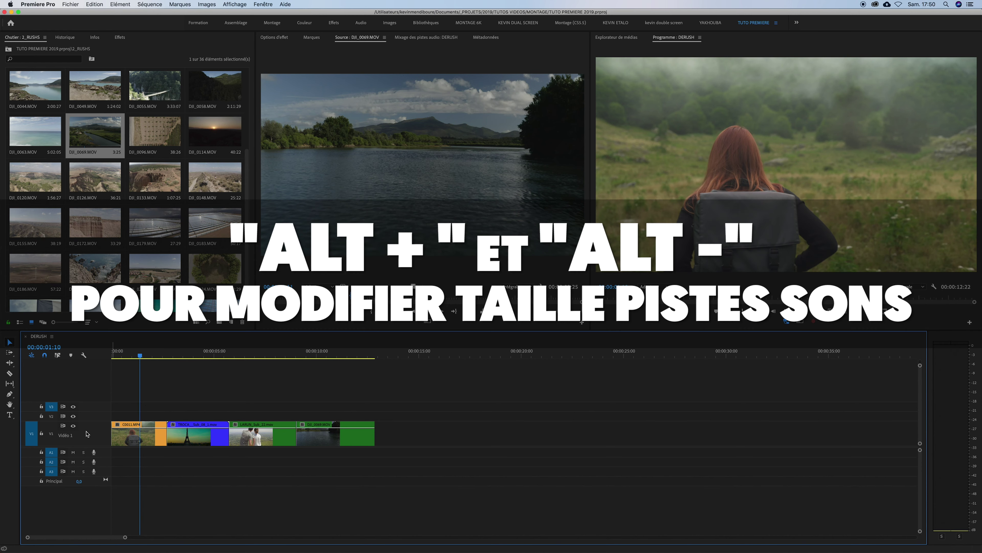
key("alt+equal")
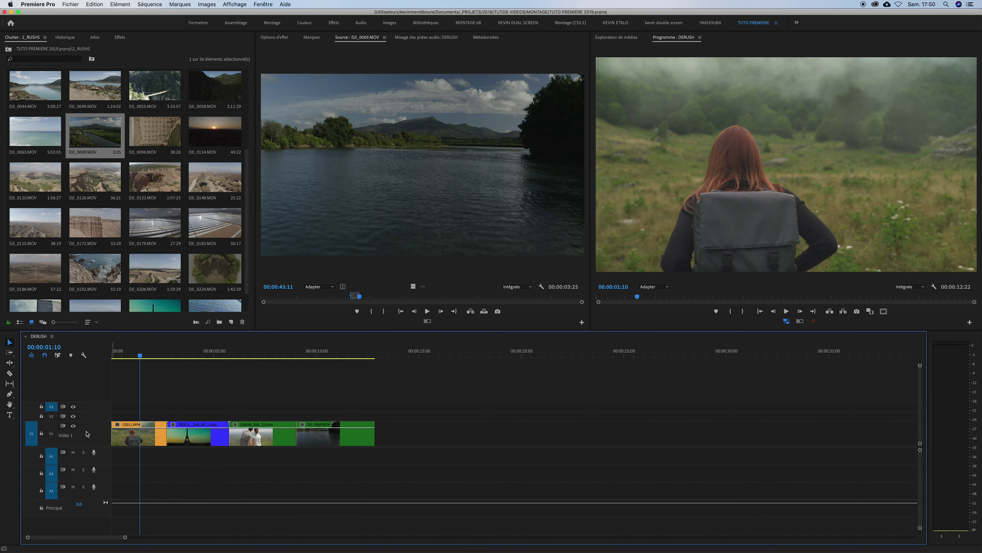
key("alt+minus")
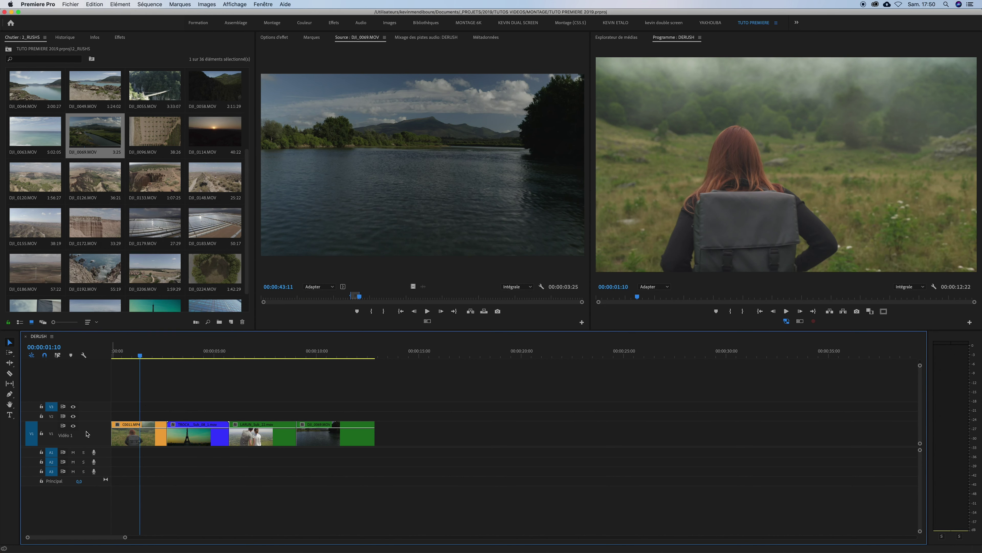
key("super+equal")
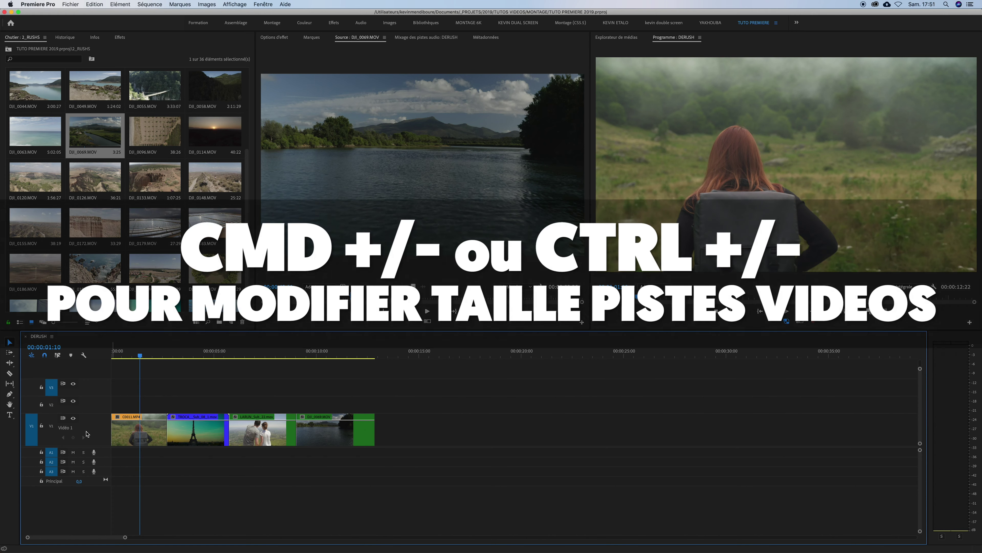
key("super+equal")
key("super+minus")
key("super+minus")
key("super+minus")
key("super+equal")
key("super+equal")
key("super+minus")
key("super+minus")
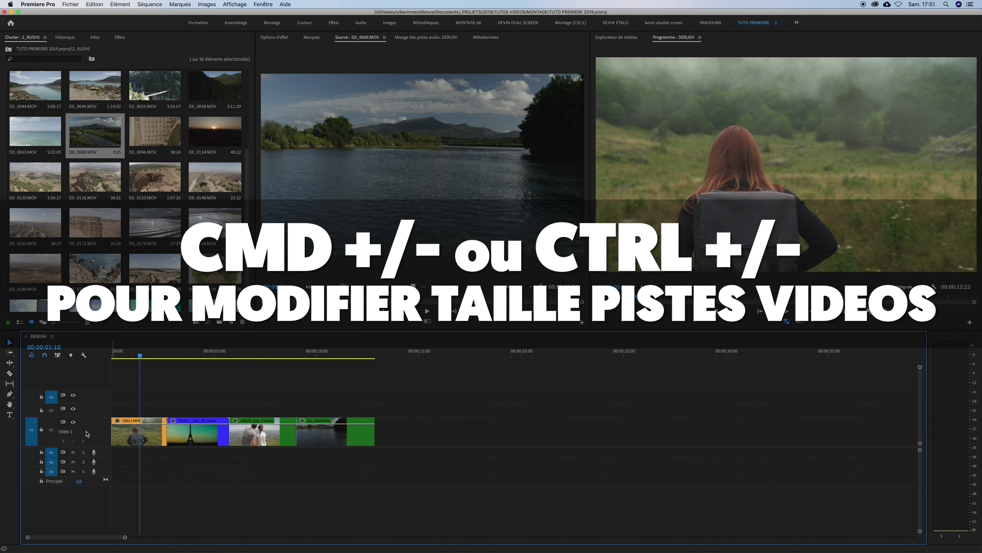
key("super+equal")
key("super+minus")
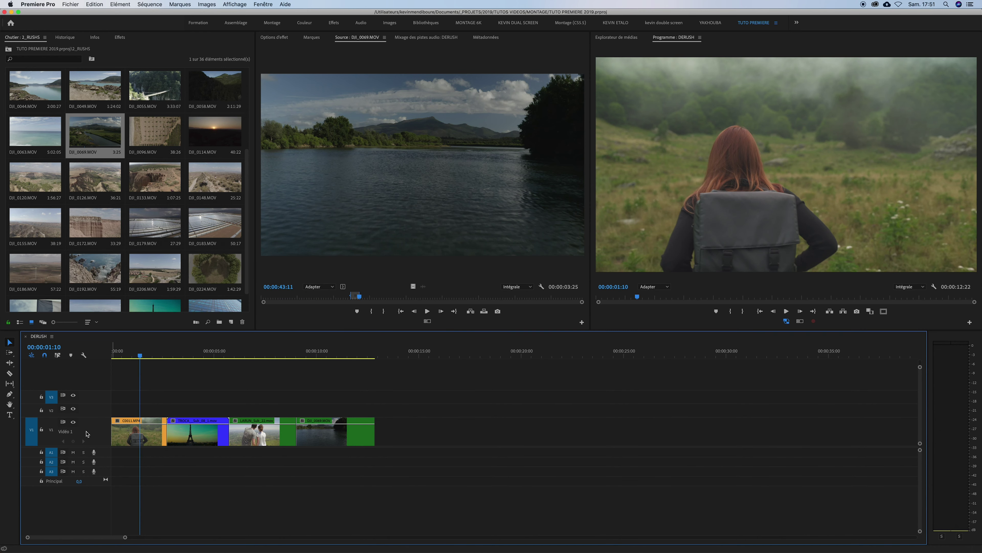
- Lower TROCA's opacity as a trial, then undo it back to full opacity
left_click(217, 430)
left_click(186, 430)
left_click_drag(207, 444, 213, 437)
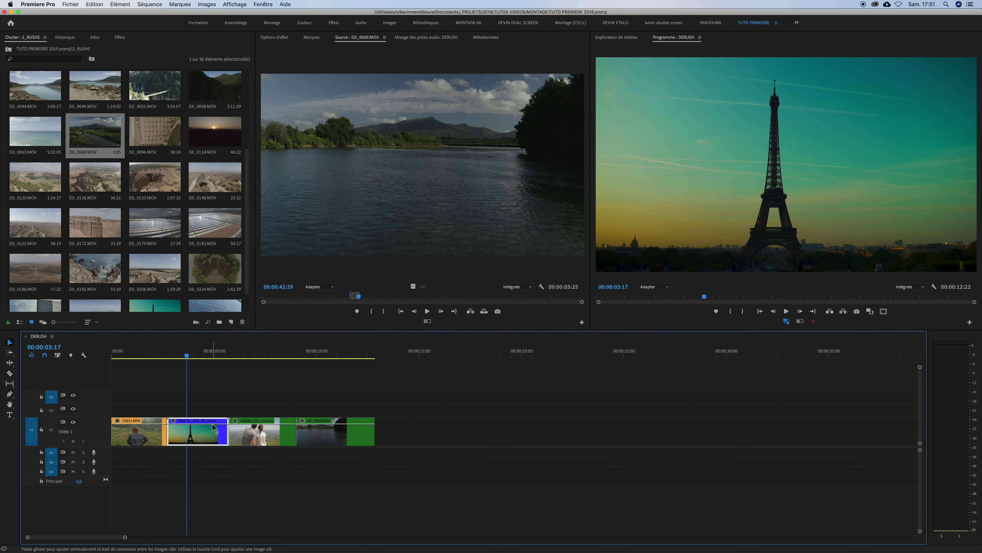
key("super+z")
- Hide video keyframes on timeline clips and switch to the Track Select Forward tool
left_click(327, 351)
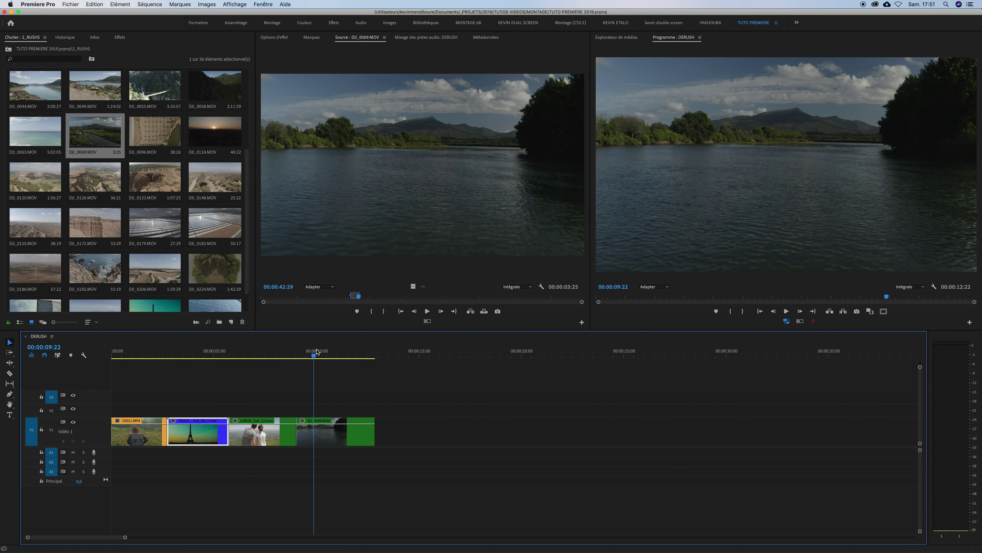
left_click_drag(326, 351, 187, 352)
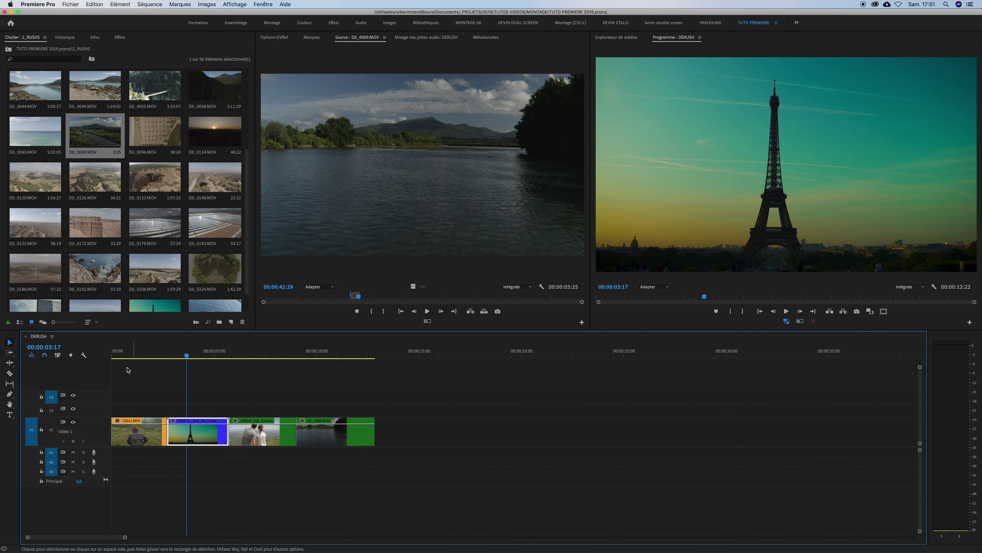
left_click(84, 355)
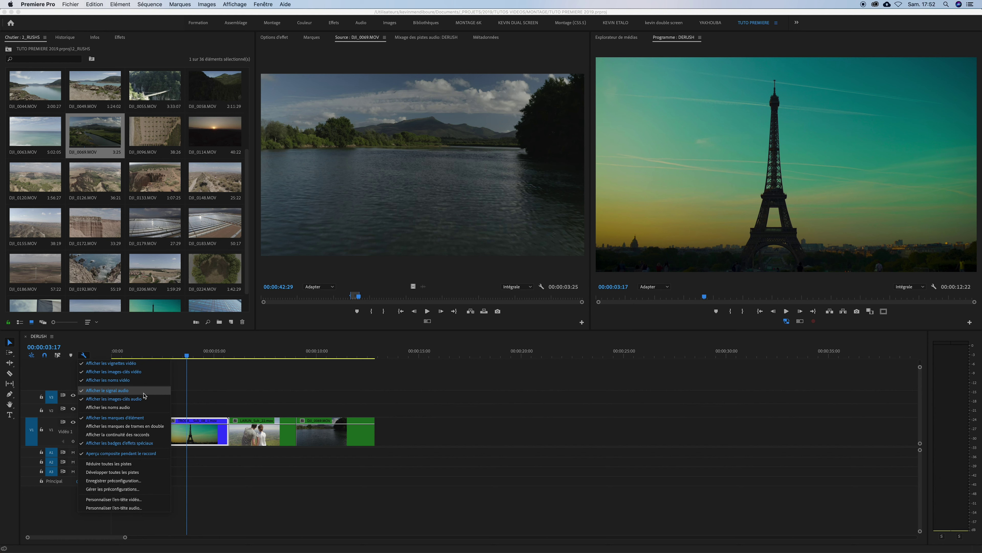
left_click(126, 373)
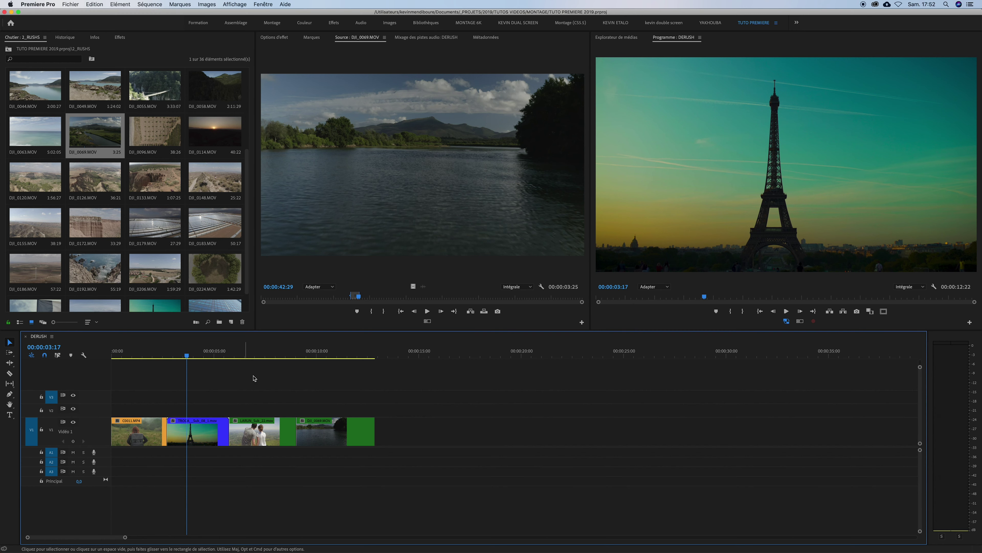
left_click_drag(235, 354, 215, 354)
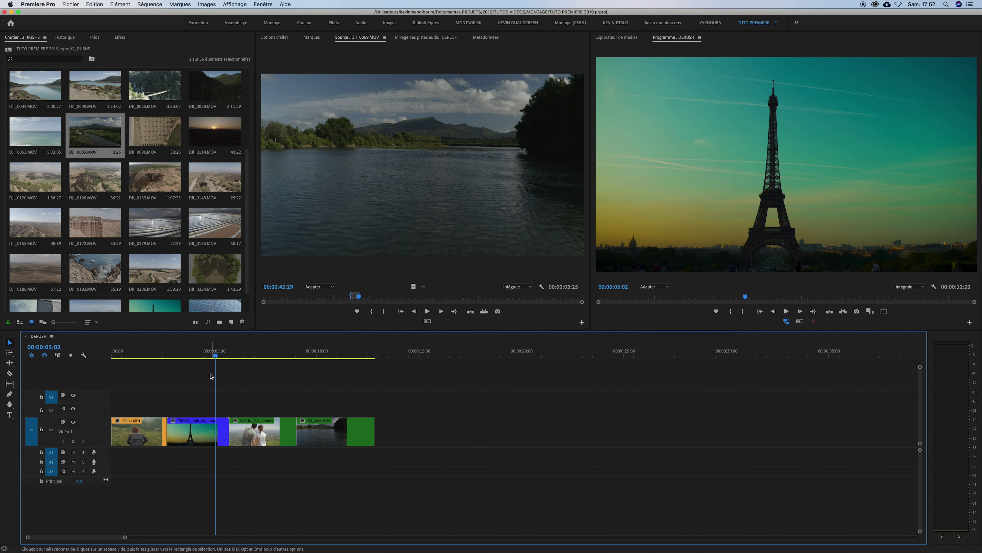
left_click(10, 354)
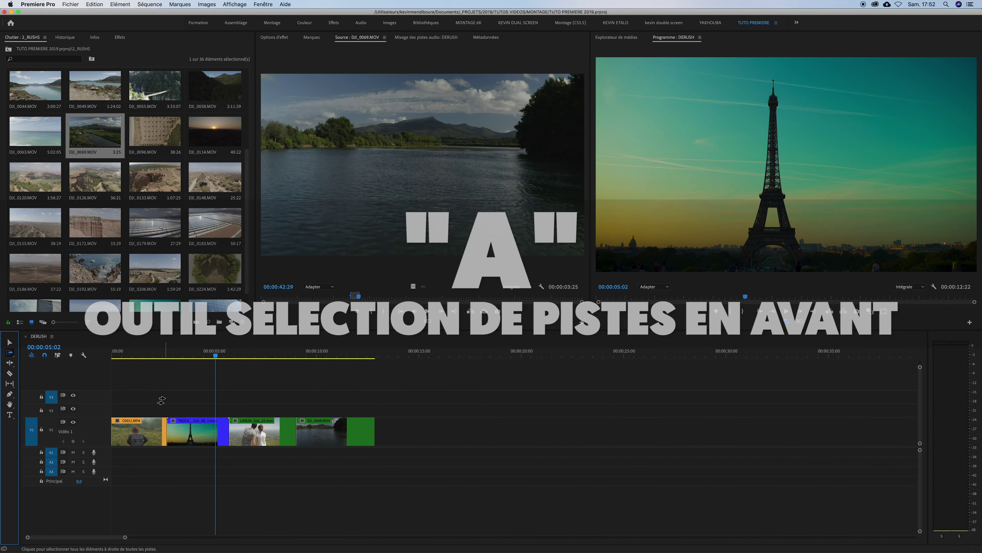
- Copy the four V1 clips and paste them at the sequence end
key("v")
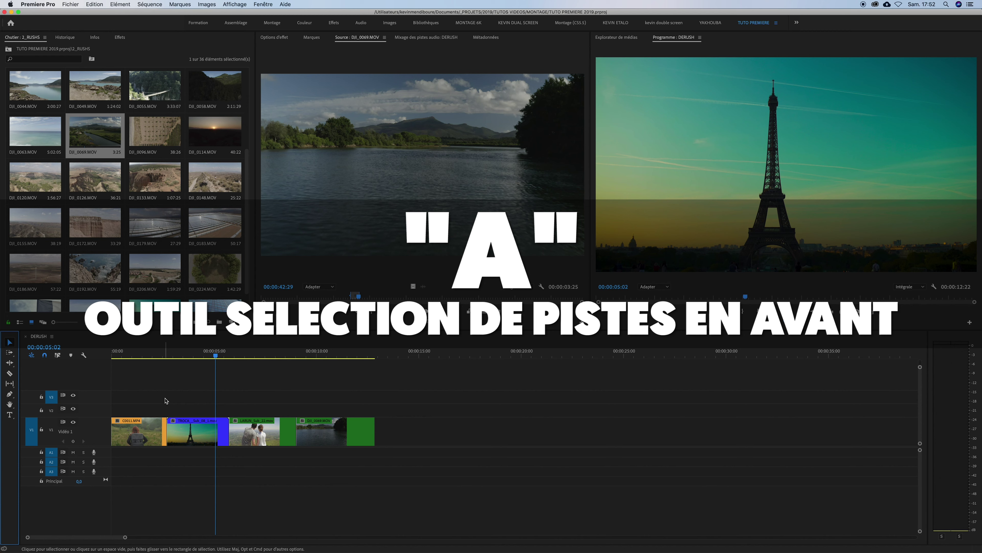
key("a")
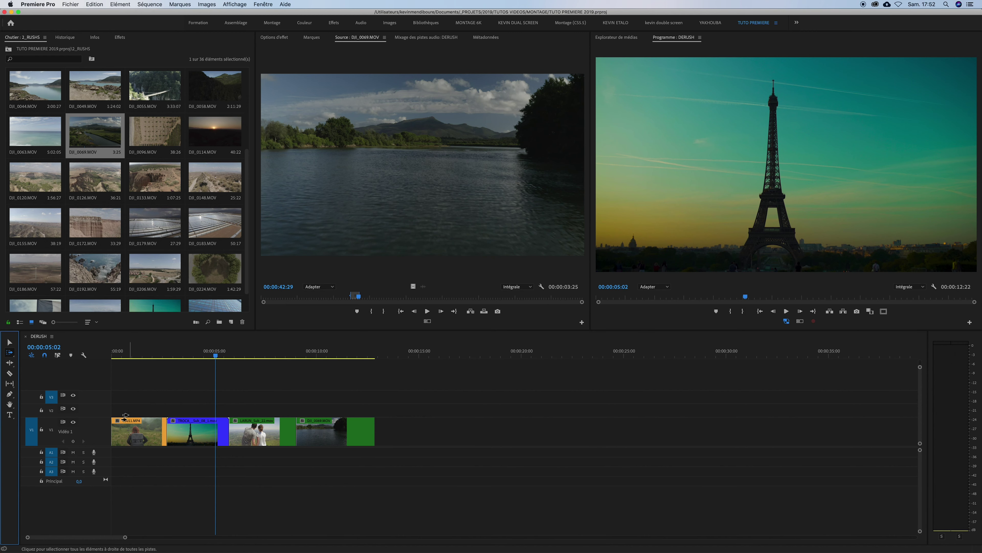
left_click(121, 426)
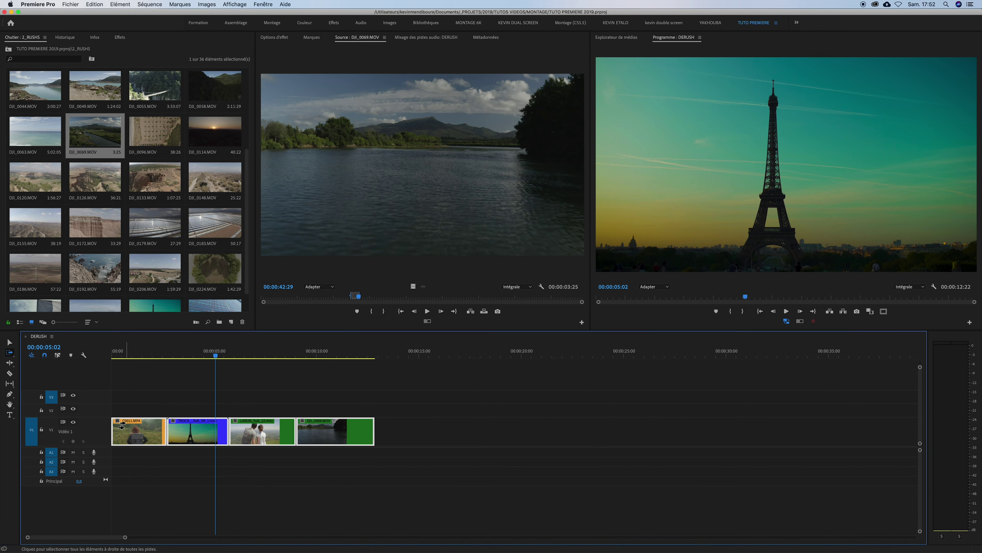
key("v")
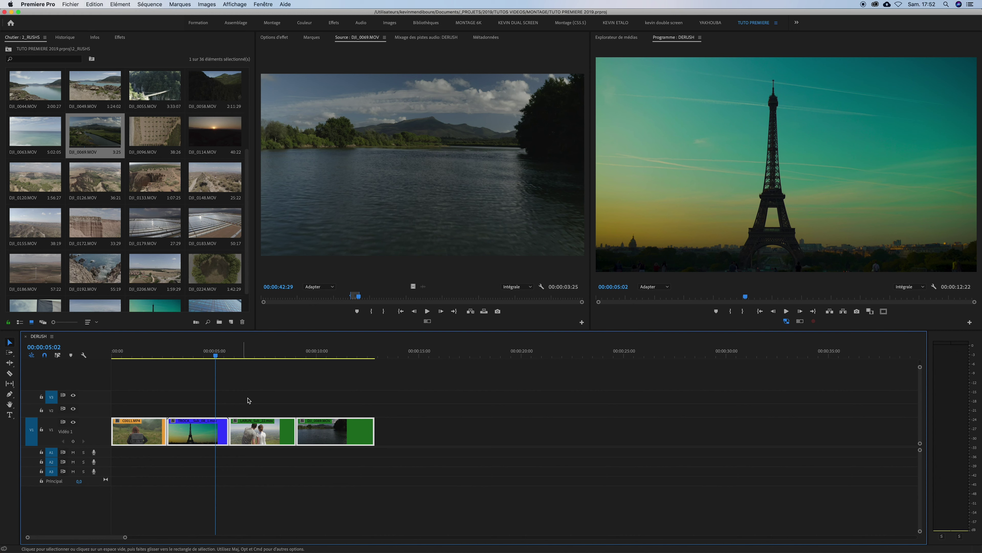
left_click_drag(341, 399, 145, 449)
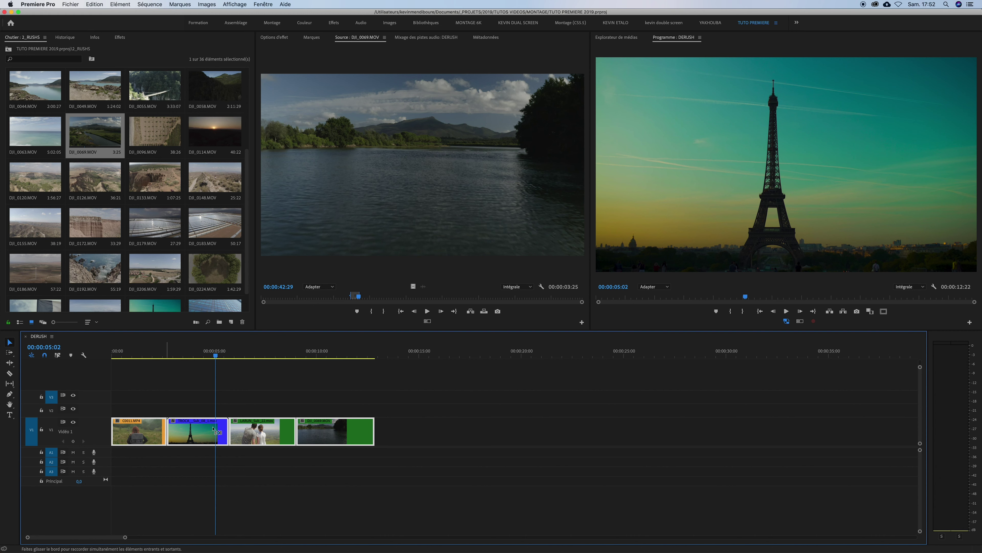
left_click(377, 353)
key("ctrl+c")
key("ctrl+v")
key("ctrl+v")
key("ctrl+v")
key("ctrl+v")
key("ctrl+v")
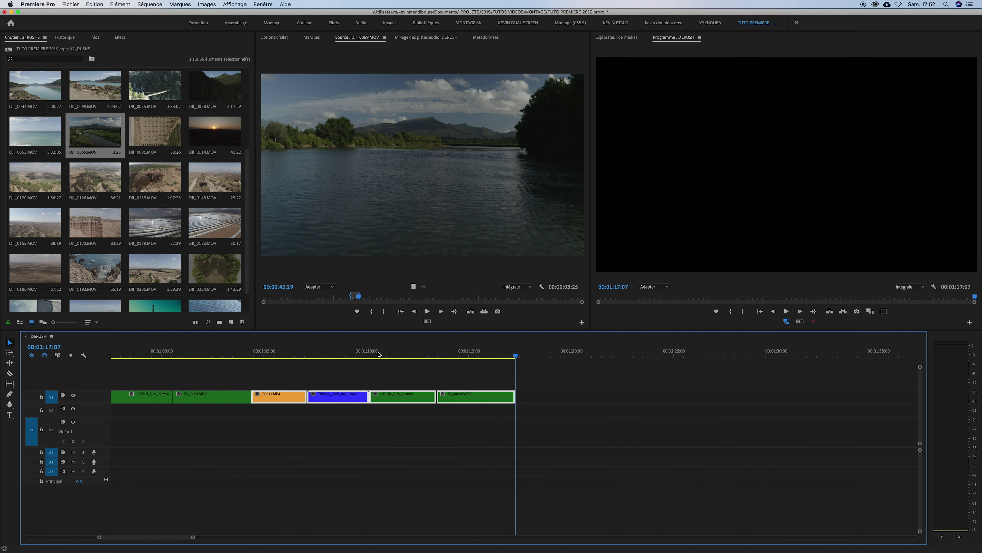
- Fit the whole sequence in view and select the pasted clip copies on V3
key("minus")
key("minus")
key("minus")
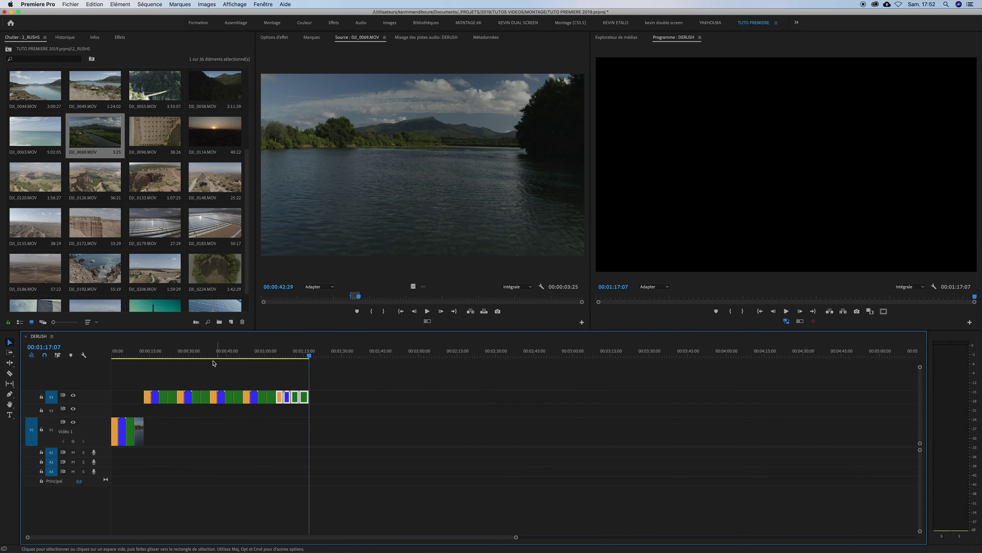
left_click(140, 354)
left_click(125, 354)
key("backslash")
left_click_drag(205, 382, 122, 440)
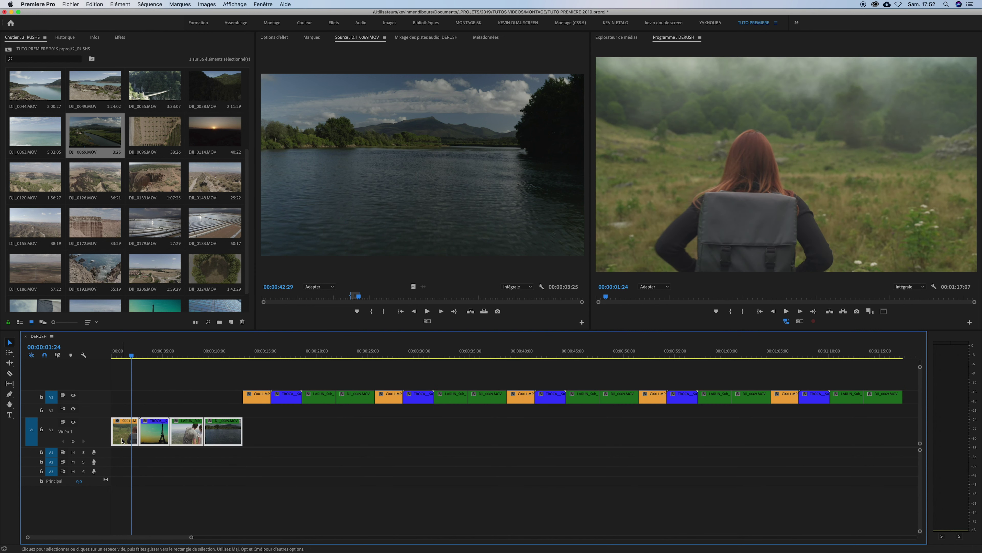
mouse_move(241, 355)
left_mouse_down()
mouse_move(706, 353)
mouse_move(344, 357)
left_mouse_up()
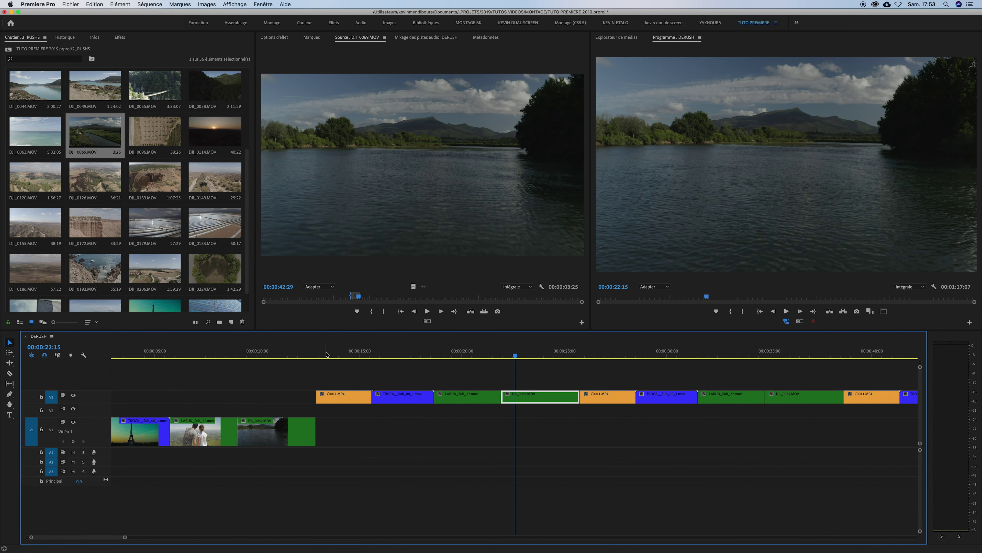
key("backslash")
key("backslash")
key("backslash")
left_click_drag(544, 376, 184, 430)
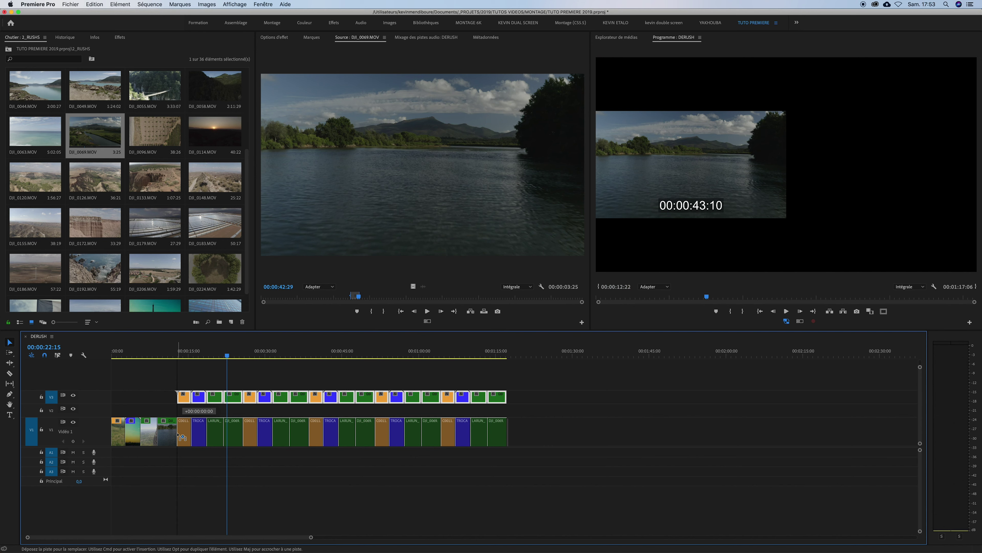
- Zoom back in on the start and forward-select the LARUN clip and all later clips
left_click(185, 355)
key("equal")
left_click(234, 353)
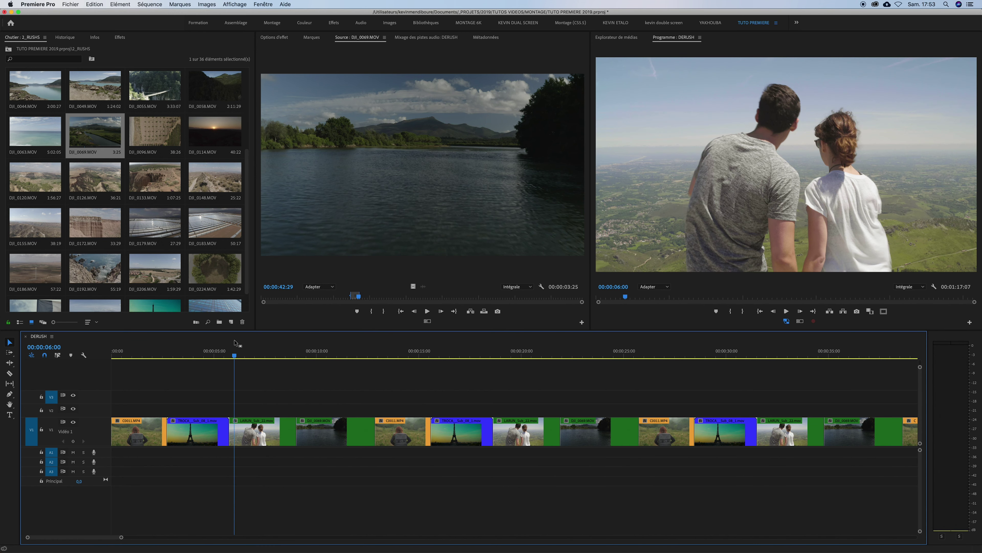
left_click_drag(201, 355, 222, 357)
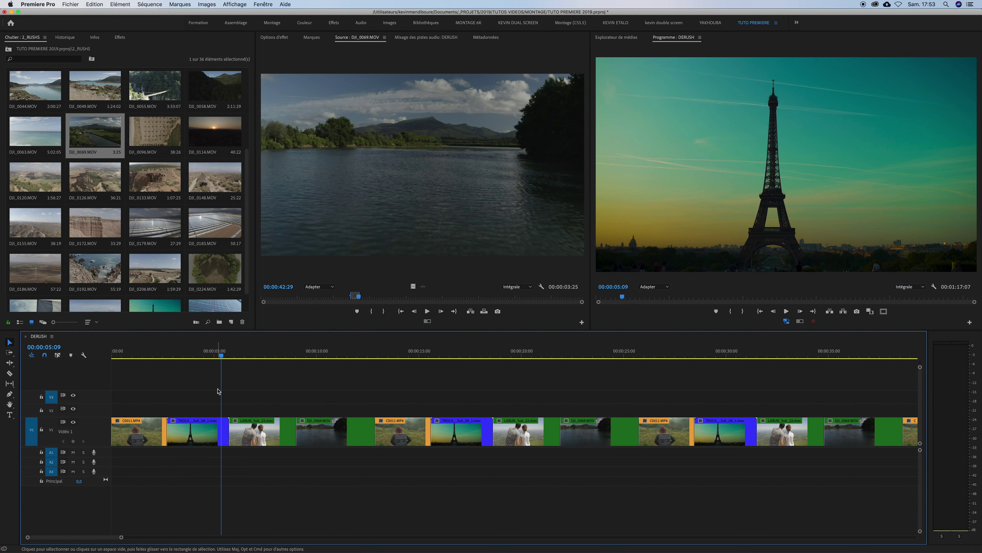
key("a")
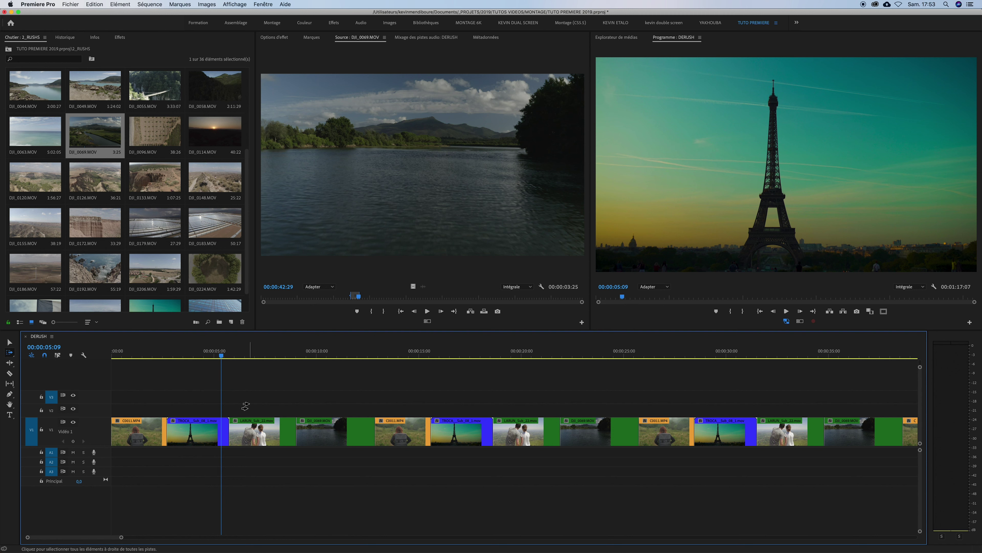
left_click(244, 425)
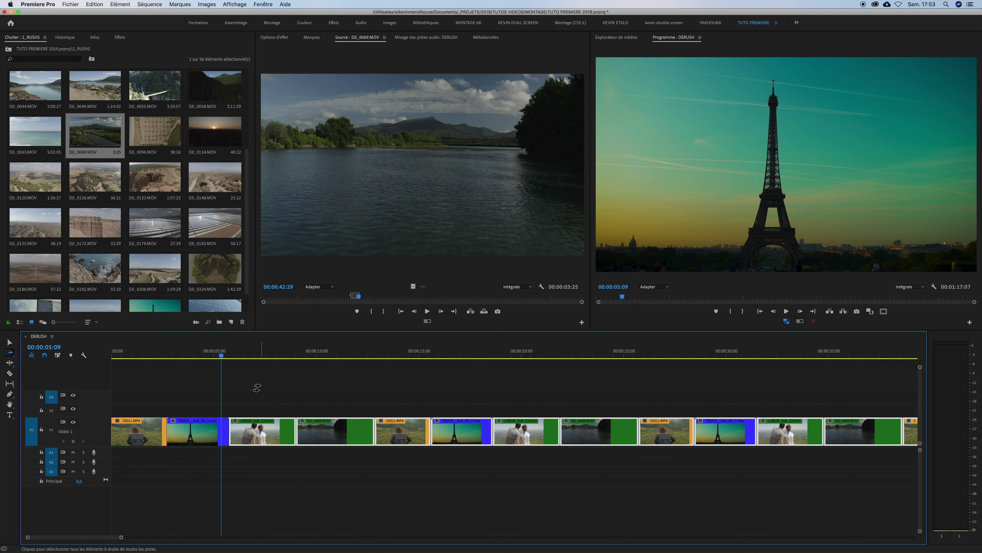
- Drag the later V1 clips right to open a gap after the Eiffel Tower clip
key("v")
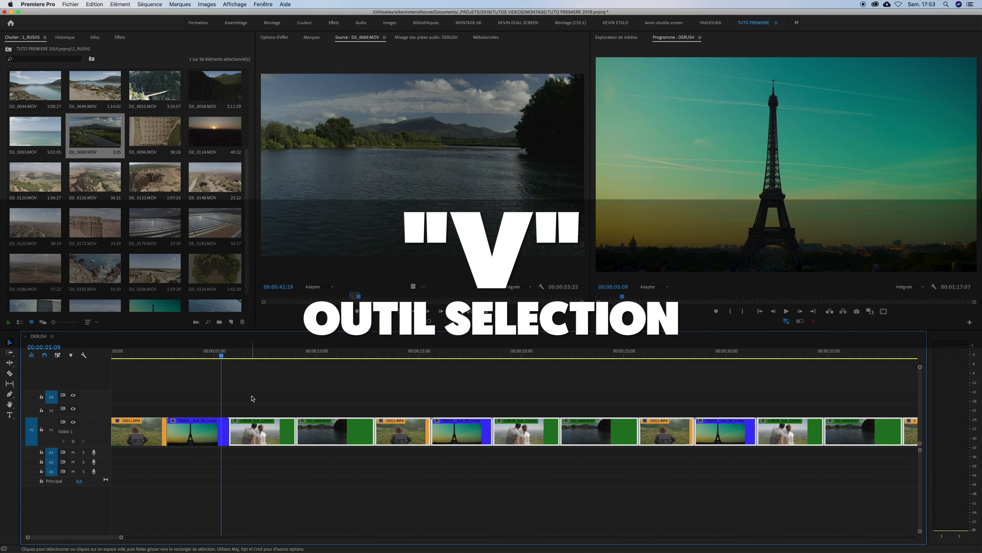
left_click_drag(246, 430, 344, 411)
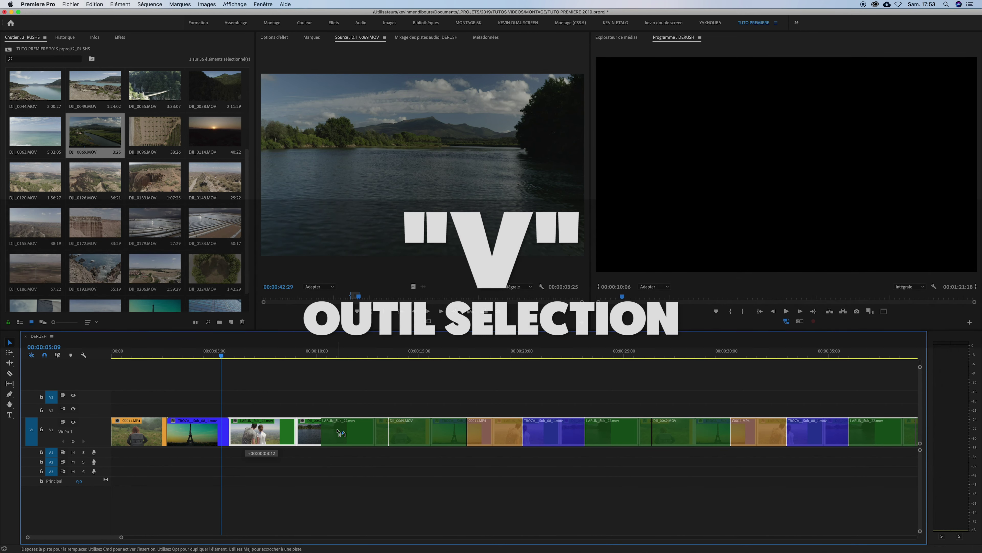
left_click(309, 402)
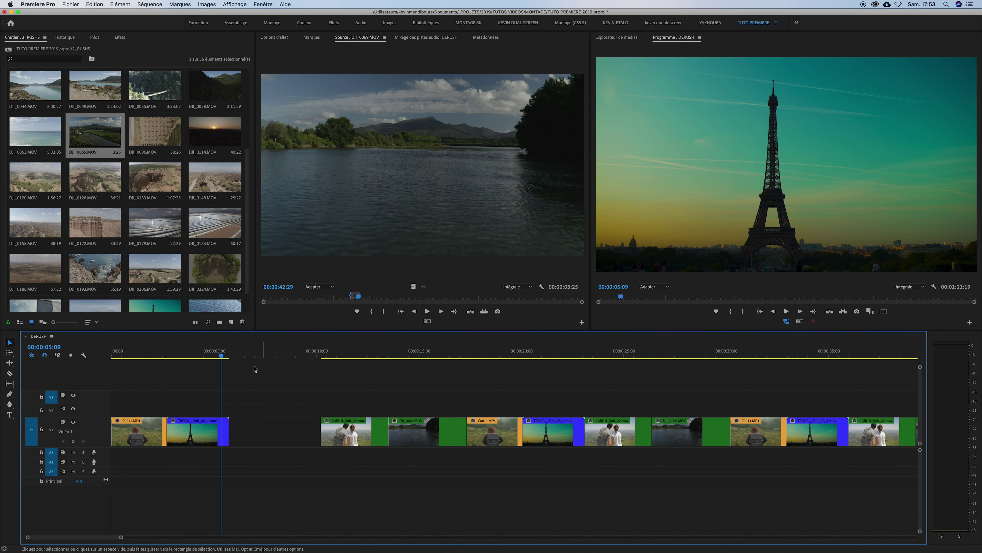
- Load UREDERRA in the Source monitor and mark In and Out, ending at 10:47:23
scroll(206, 190, "up", 3)
scroll(206, 190, "up", 1)
double_click(206, 188)
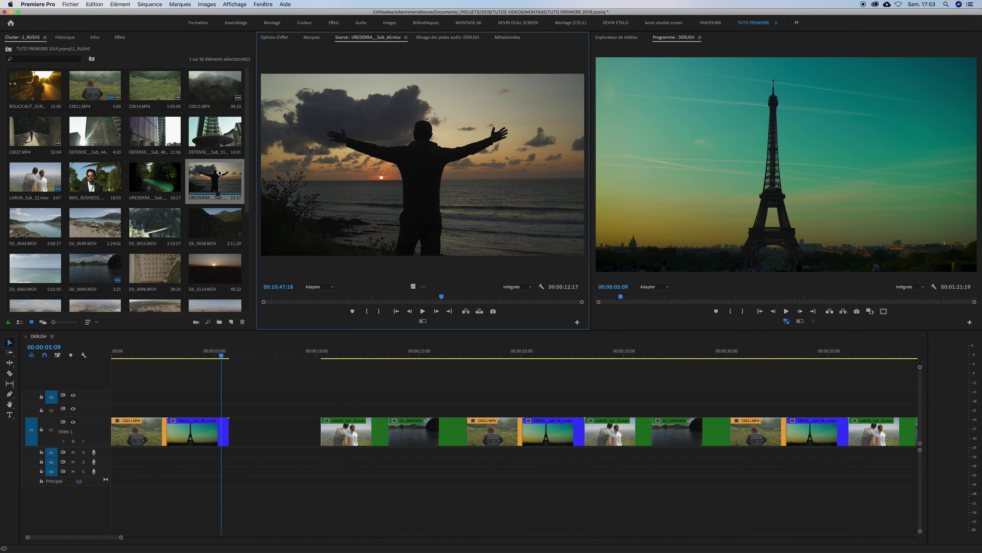
left_click_drag(373, 299, 380, 299)
key("i")
key("space")
mouse_move(417, 299)
left_mouse_down()
mouse_move(531, 297)
mouse_move(395, 297)
left_mouse_up()
key("i")
key("space")
key("space")
key("o")
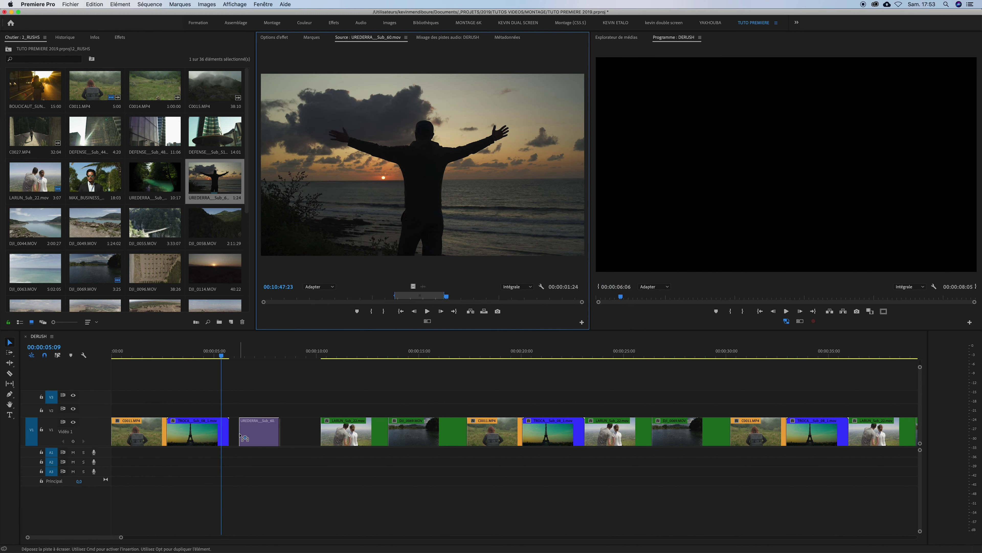
- Drop the UREDERRA excerpt into the V1 gap and ripple-delete the leftover gap
left_click_drag(293, 353, 306, 434)
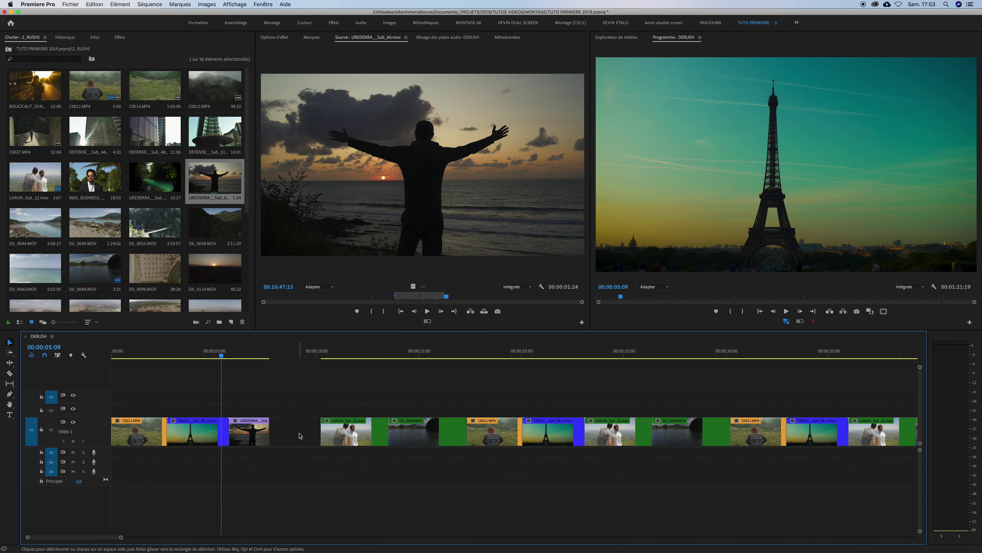
left_click(282, 427)
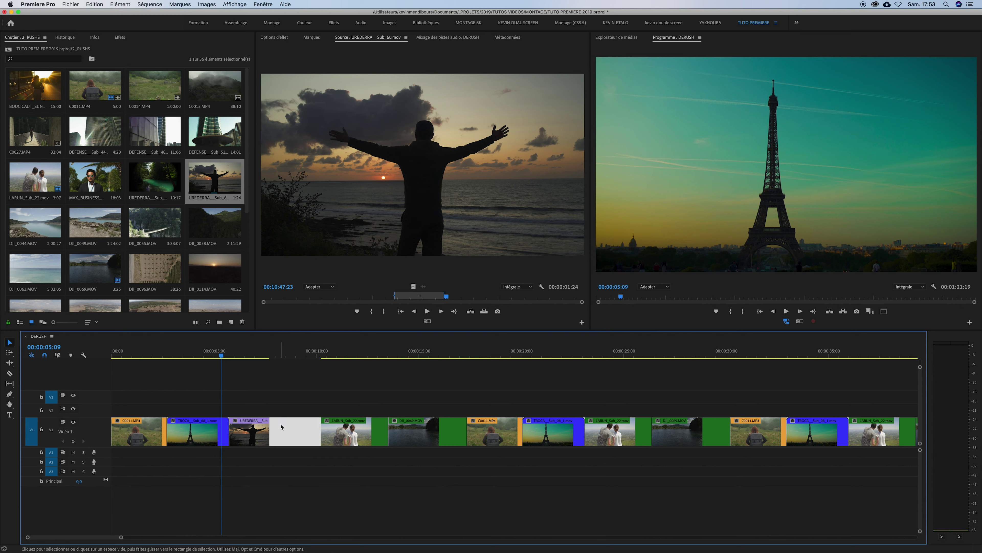
key("Delete")
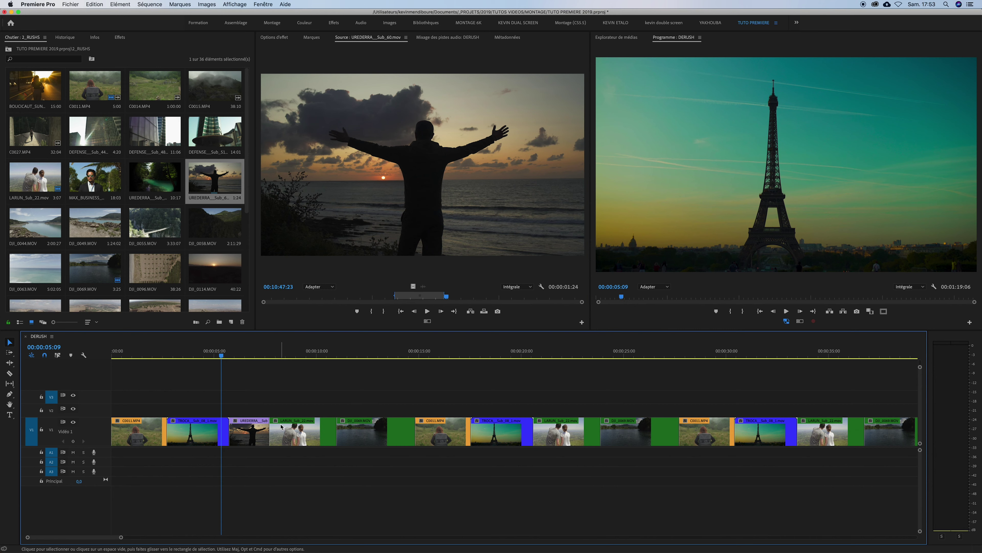
left_click_drag(263, 355, 238, 360)
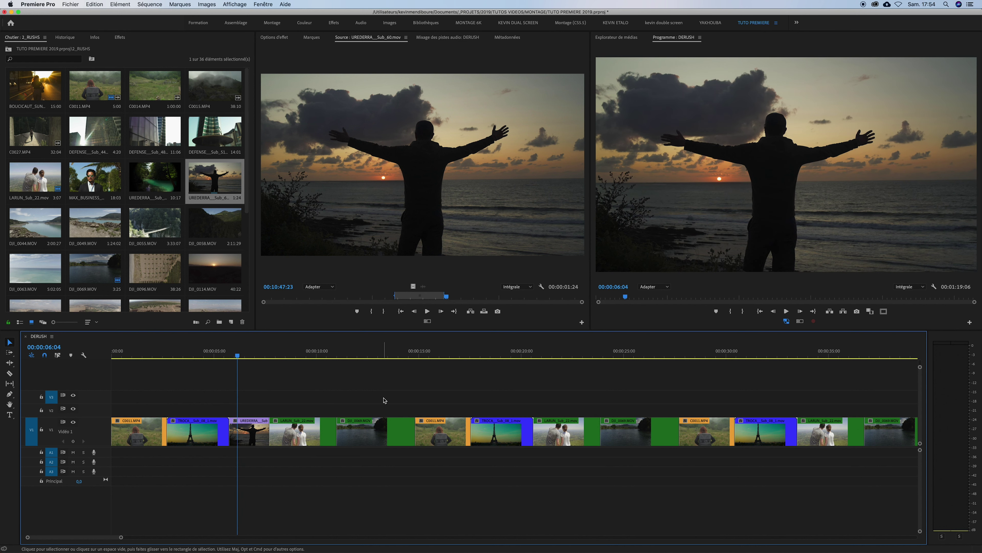
- Move the V1 clips from DJI_0069 onward up to track V2
mouse_move(373, 400)
left_mouse_down()
mouse_move(625, 439)
mouse_move(626, 413)
left_mouse_up()
mouse_move(752, 393)
left_mouse_down()
mouse_move(712, 434)
mouse_move(760, 398)
left_mouse_up()
left_click(370, 388)
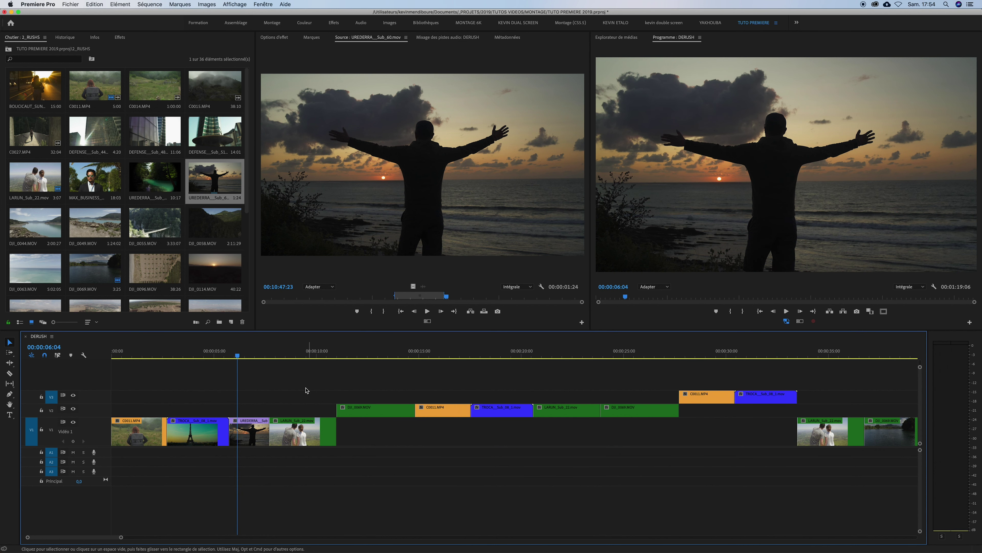
- Demonstrate Track Select Forward on all tracks, then Shift-limited to V2 and V1
key("a")
left_click(266, 402)
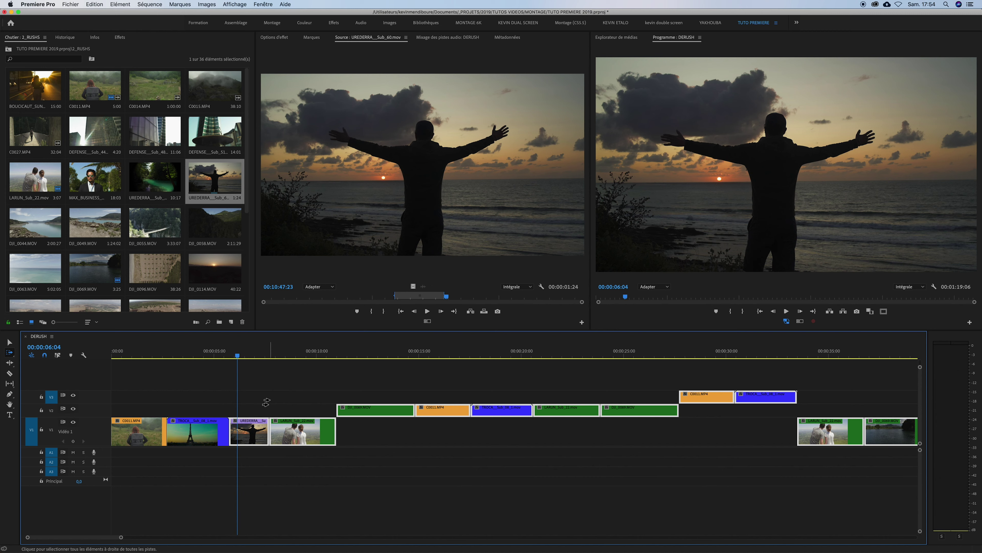
key("shift")
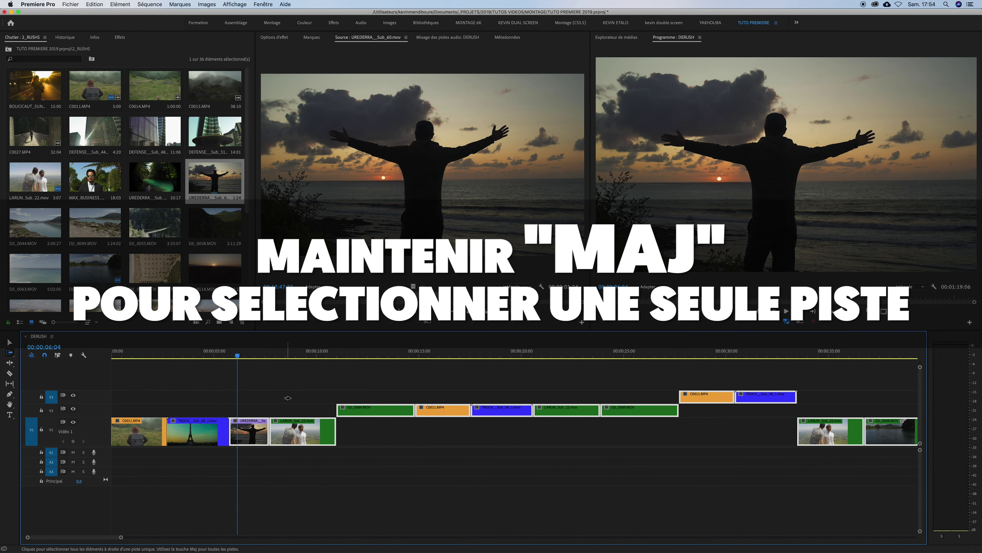
left_click(304, 407, "shift")
left_click(309, 430, "shift")
left_click(309, 412, "shift")
left_click(305, 428, "shift")
- Try single-track forward selection on V3 and V2, then pick forward track selection
left_click(307, 410)
left_click(309, 402)
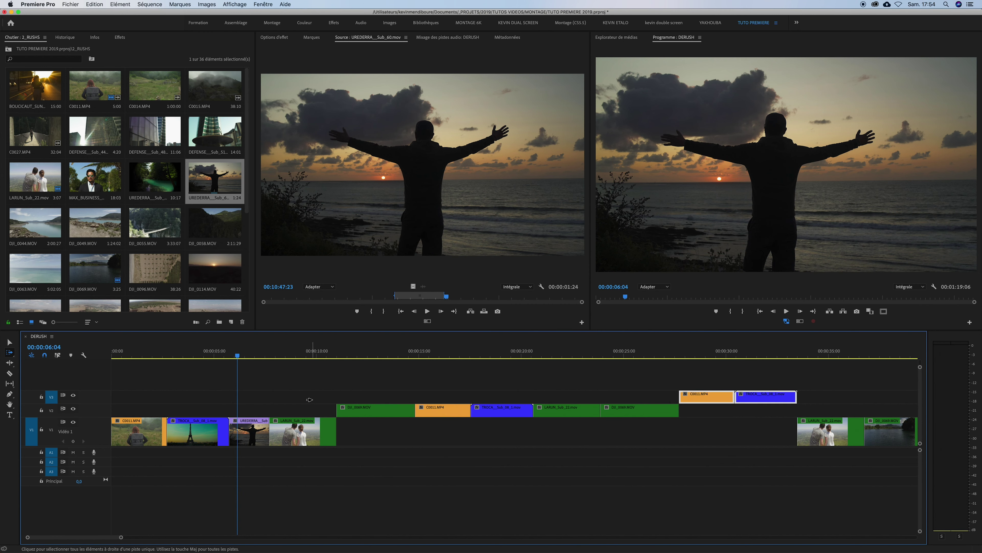
left_click(290, 404)
left_click(290, 406, "shift")
left_click_drag(9, 352, 28, 356)
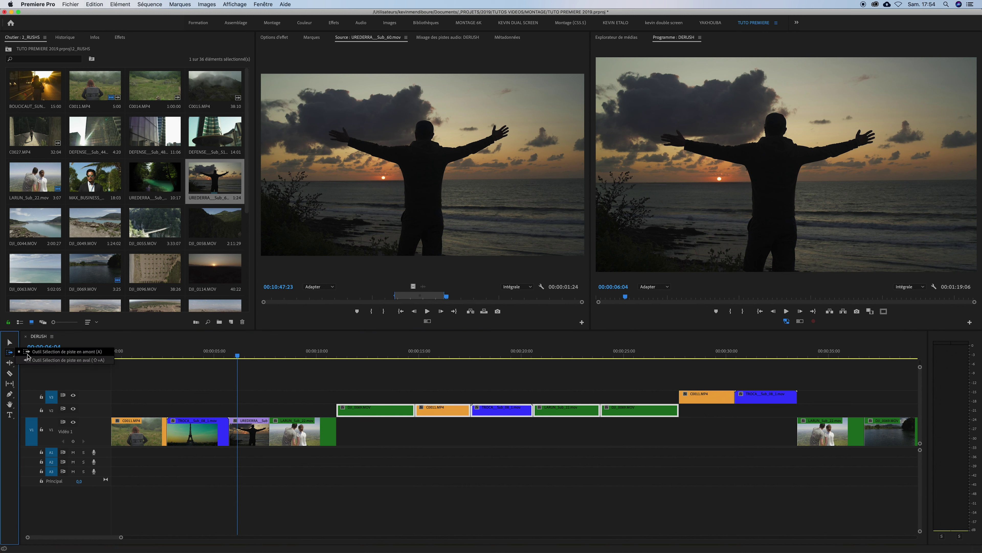
left_click(41, 361)
- Return to the Selection tool, check the V3 gap, and park the playhead at 00:00:34:09
key("v")
left_click(543, 393)
left_click(832, 383)
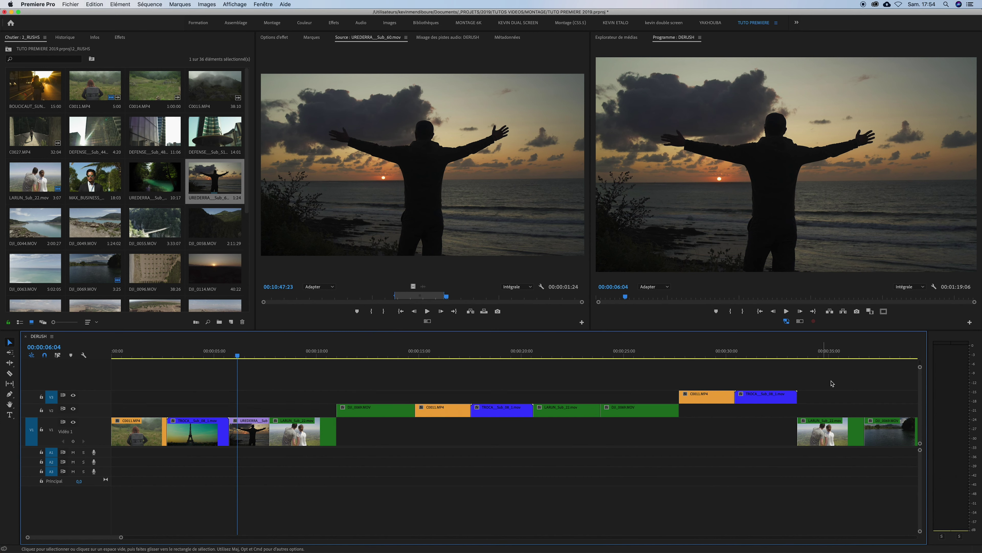
left_click(815, 355)
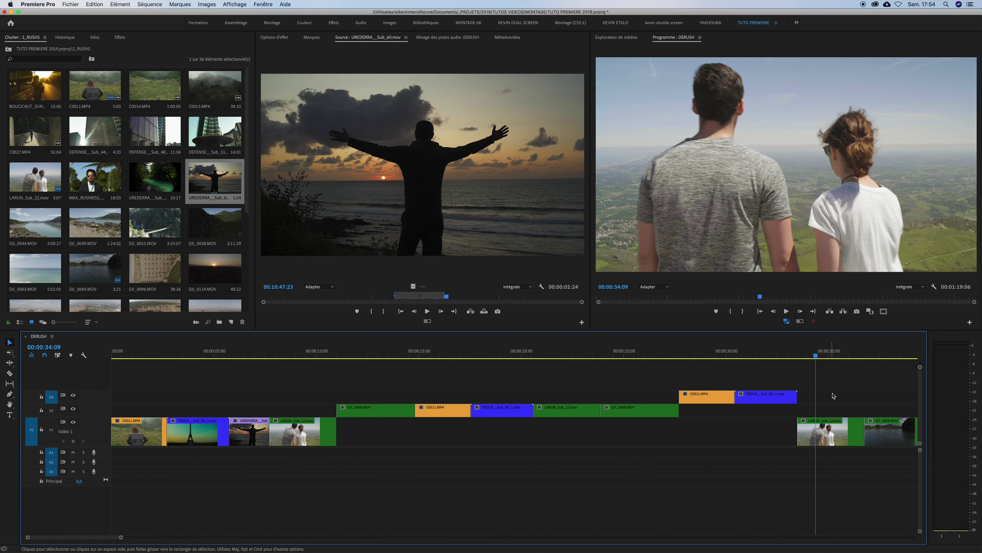
- Demo Track Select Backward (Shift+A) on clips left of the playhead, then choose Ripple Edit
key("a")
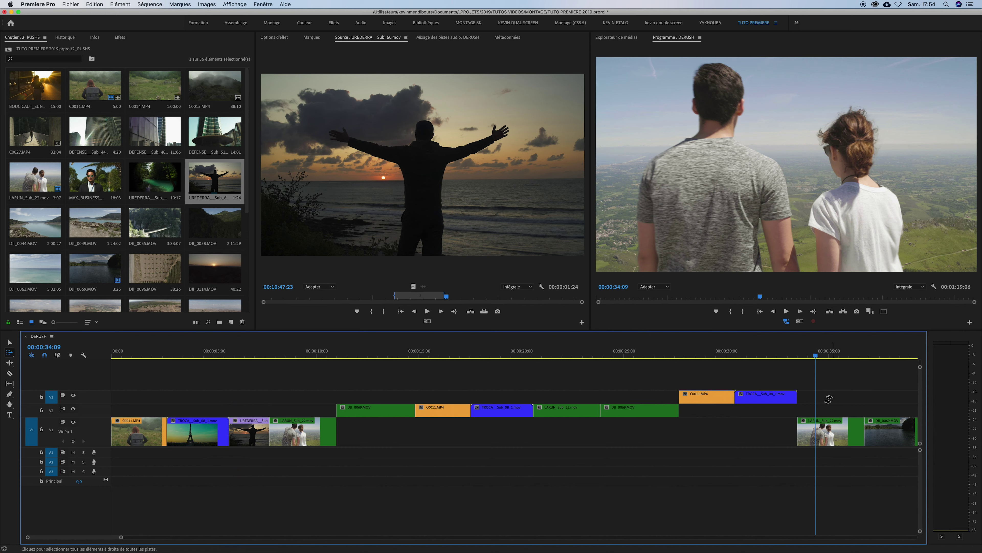
key("shift+a")
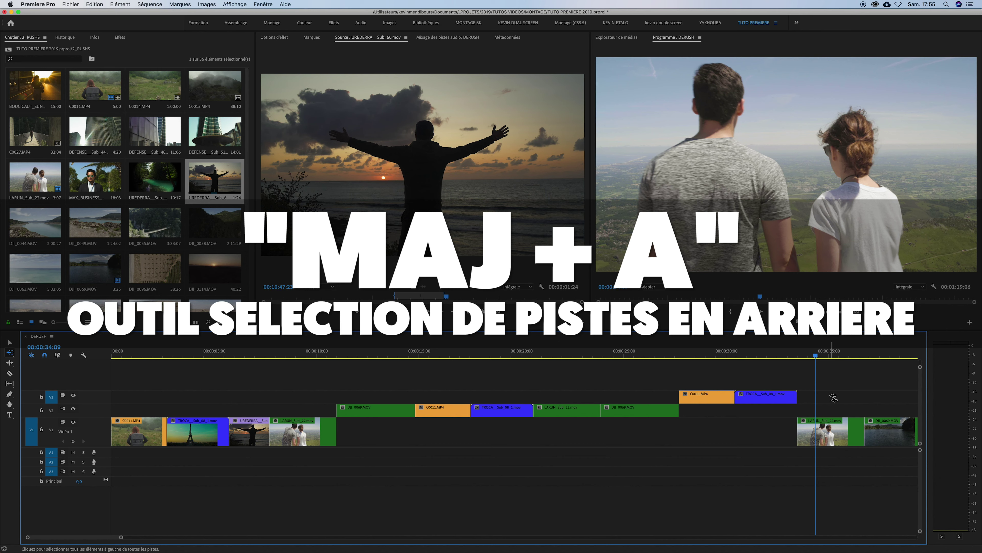
left_click(833, 397)
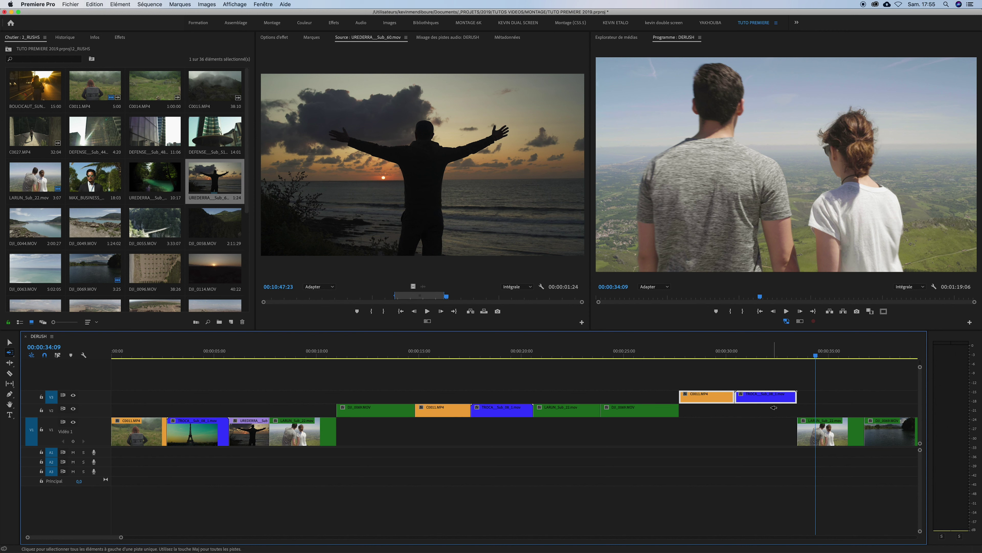
left_click(753, 405)
left_click(9, 363)
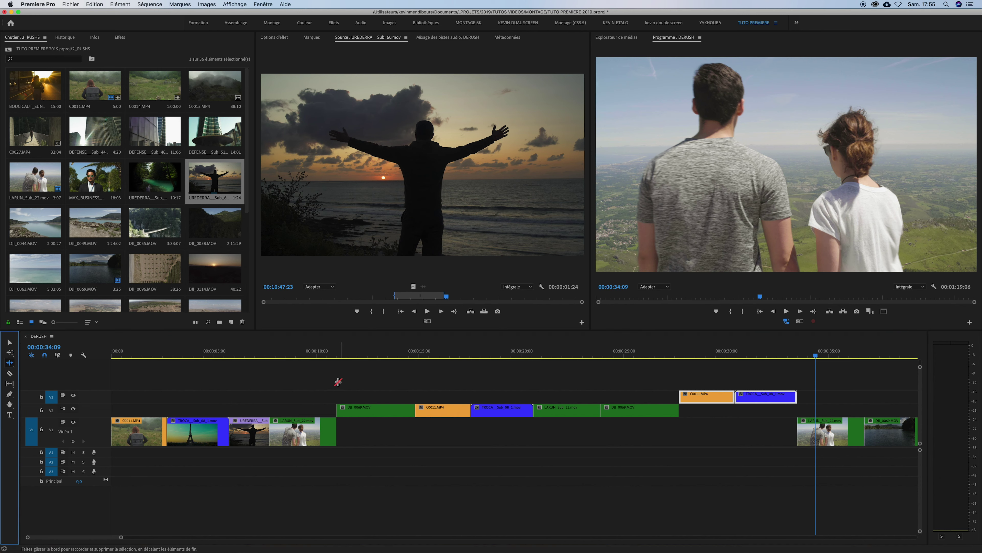
- Select the UREDERRA clip on V1 and preview playback around 00:00:07
left_click(256, 354)
mouse_move(258, 354)
left_mouse_down()
mouse_move(268, 354)
mouse_move(243, 356)
left_mouse_up()
key("v")
left_click(251, 433)
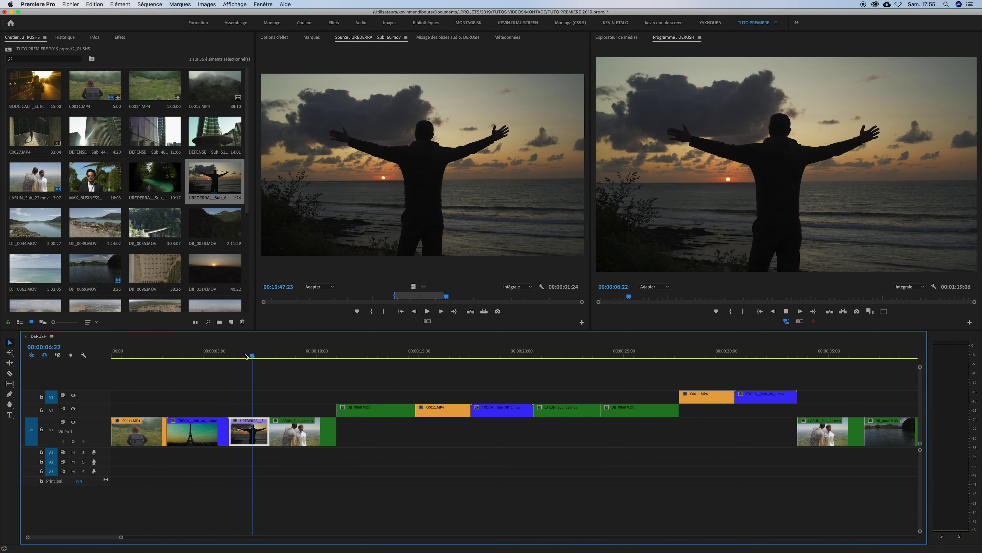
key("space")
left_click_drag(265, 361, 256, 423)
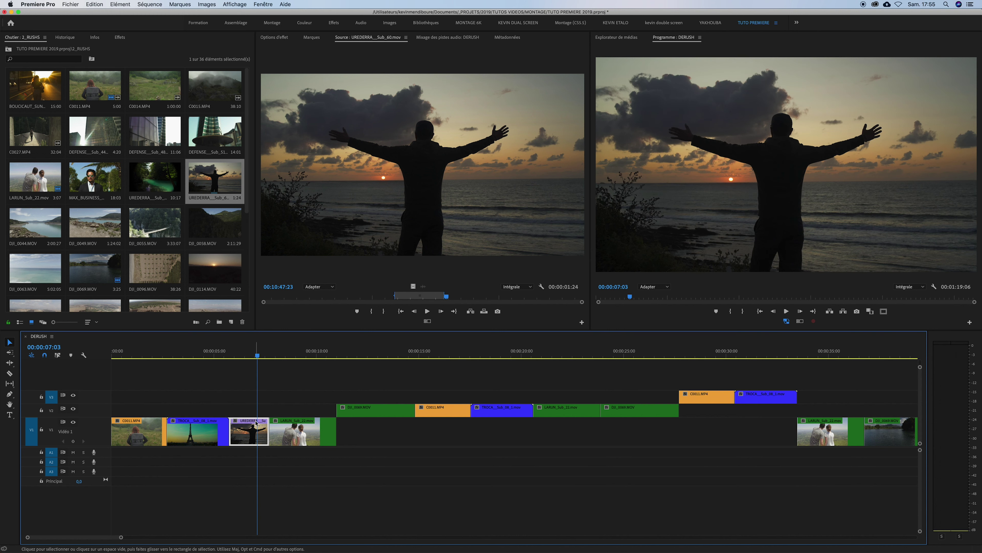
- Ripple-trim UREDERRA's end longer, then shorten it to the playhead and play back
left_click(10, 362)
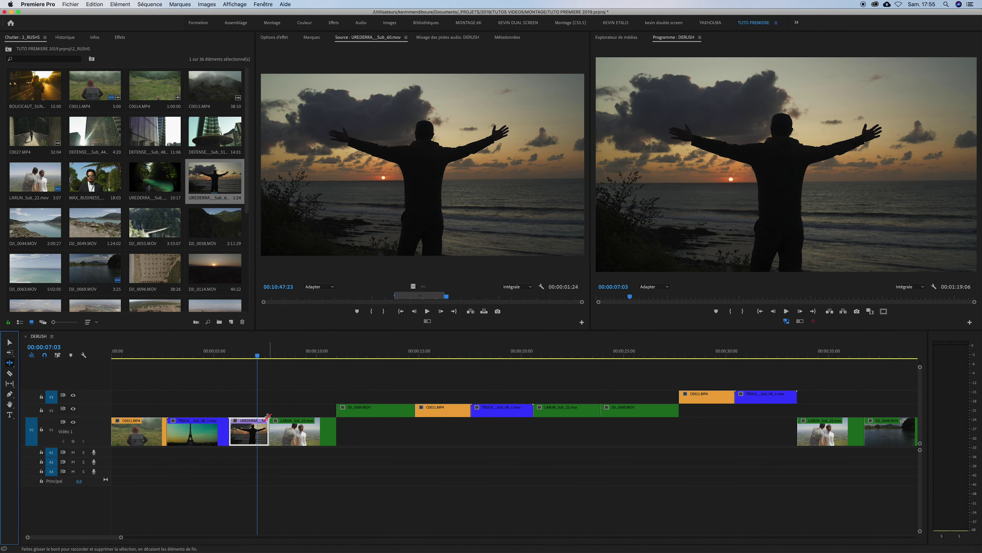
left_click_drag(267, 423, 316, 420)
mouse_move(278, 352)
left_mouse_down()
mouse_move(299, 352)
mouse_move(253, 352)
left_mouse_up()
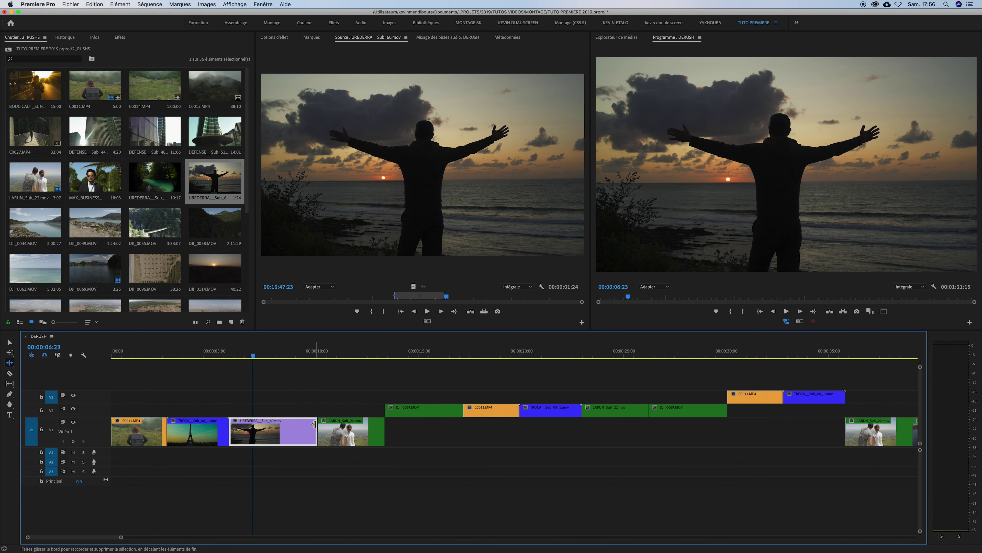
left_click_drag(314, 424, 253, 423)
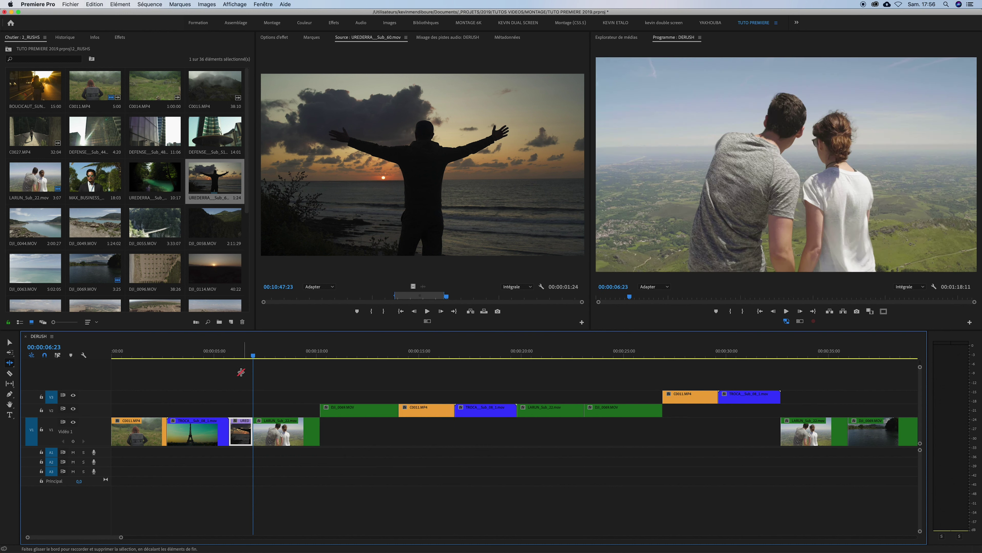
left_click(237, 352)
key("space")
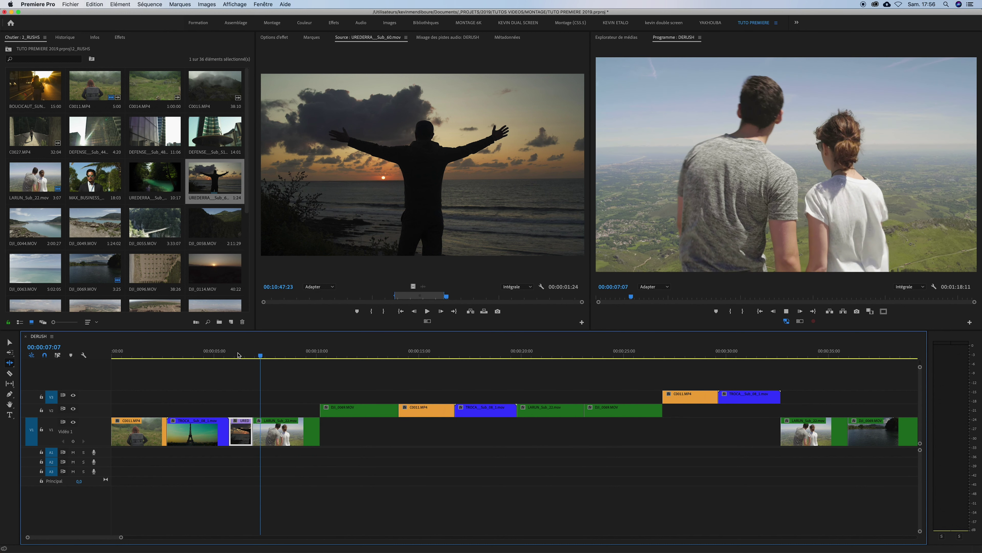
left_click(237, 354)
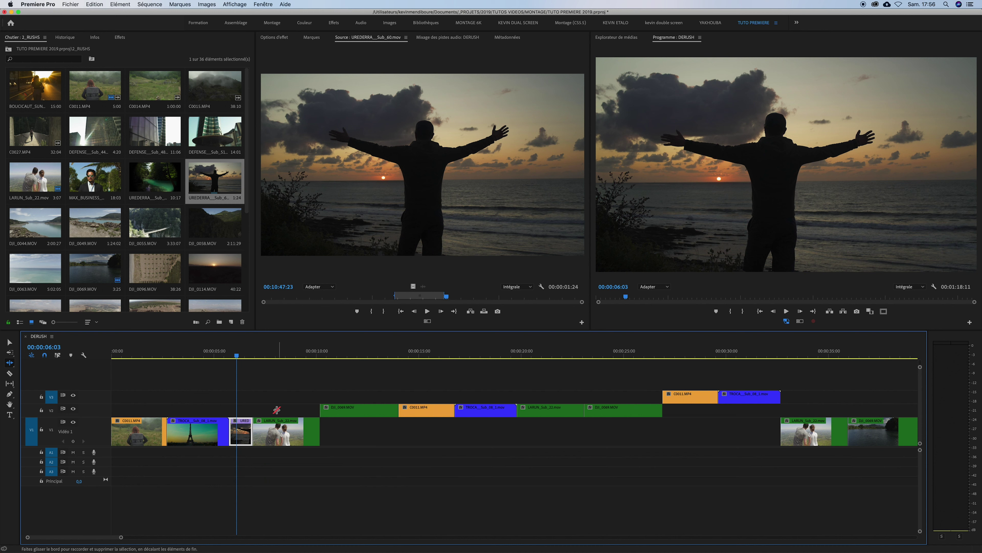
- Lengthen UREDERRA by 2:01 with a Cmd edge drag, shifting later clips, and play it
key("v")
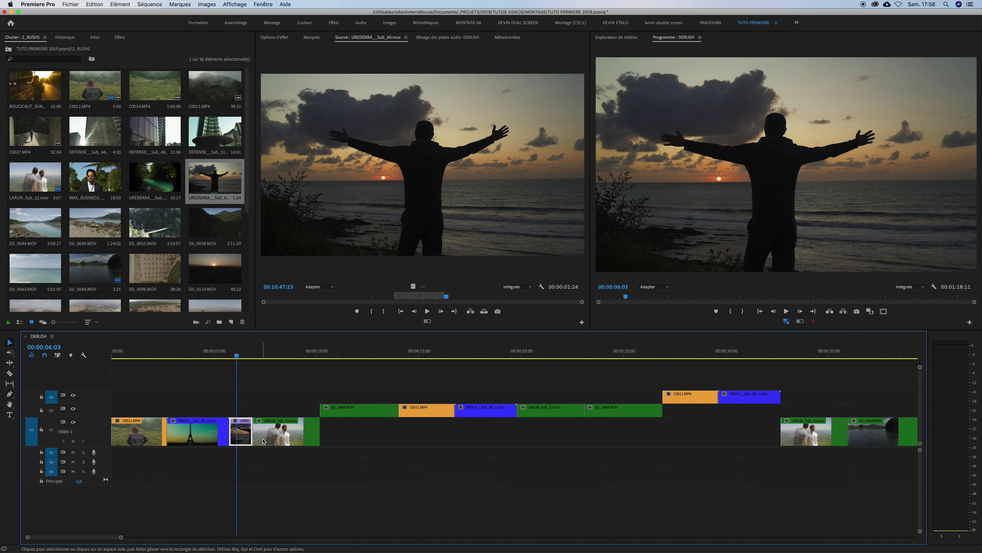
key("super")
left_click_drag(249, 422, 303, 421)
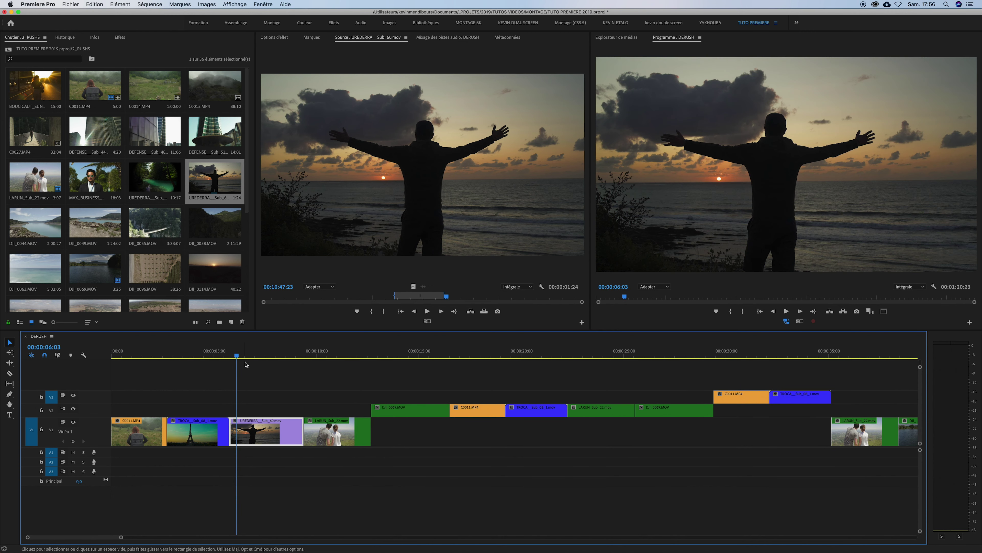
key("space")
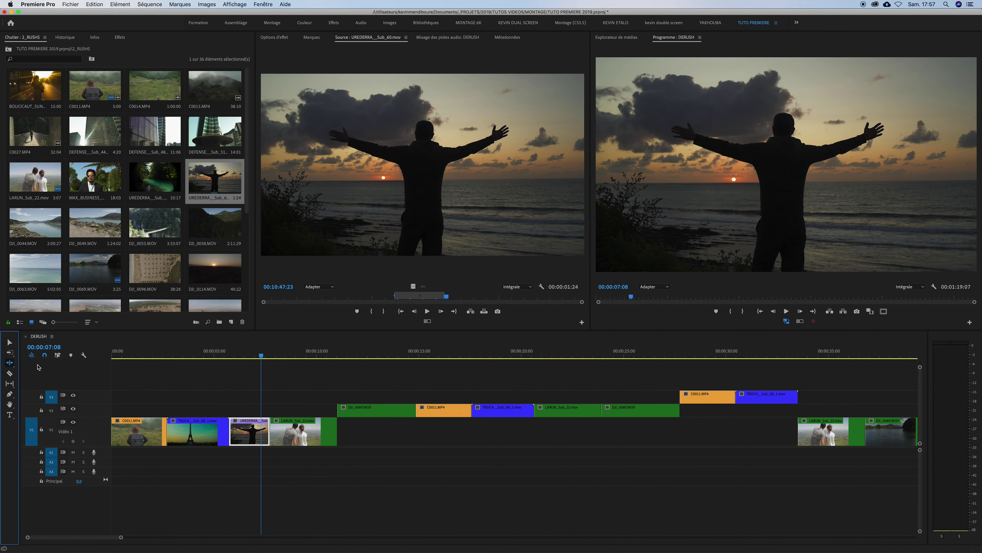
left_click(9, 366)
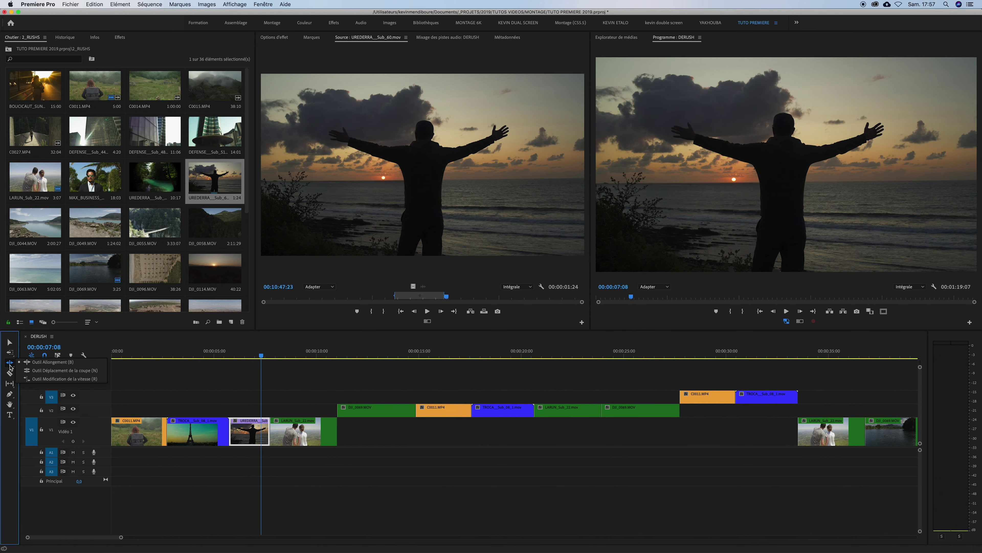
- Choose the Rolling Edit tool and position the playhead at the DJI_0069/C0011 cut
left_click(45, 371)
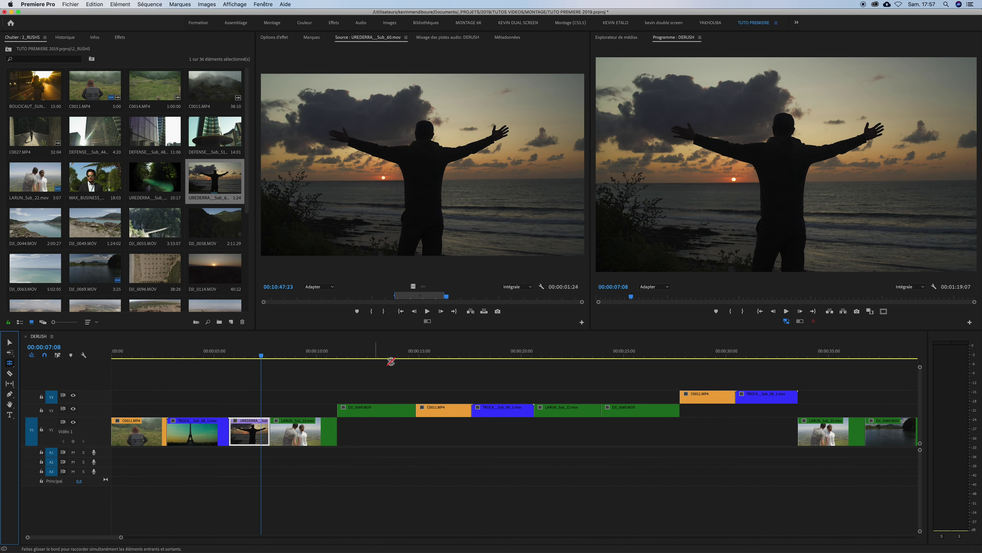
mouse_move(387, 359)
left_mouse_down()
mouse_move(425, 357)
mouse_move(416, 356)
left_mouse_up()
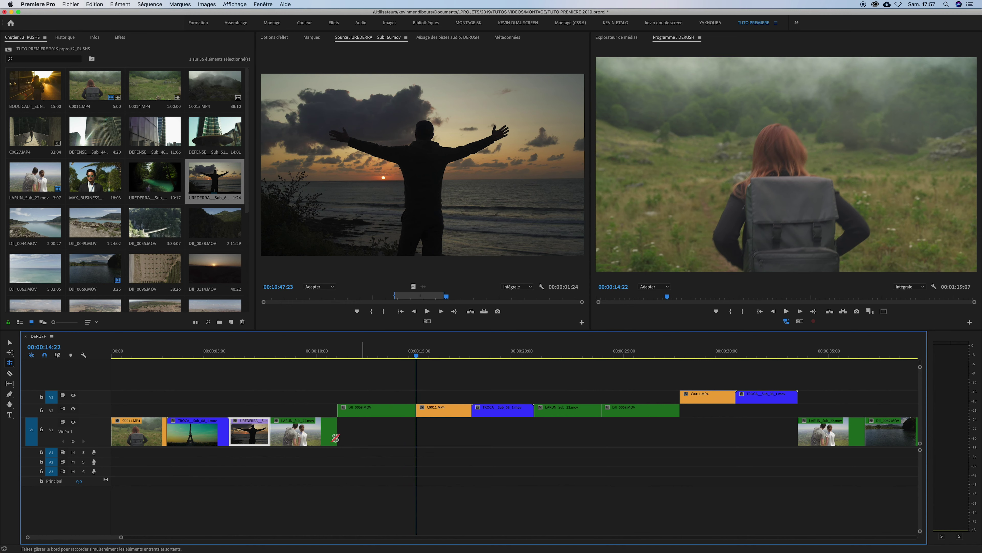
key("equal")
key("equal")
key("equal")
key("equal")
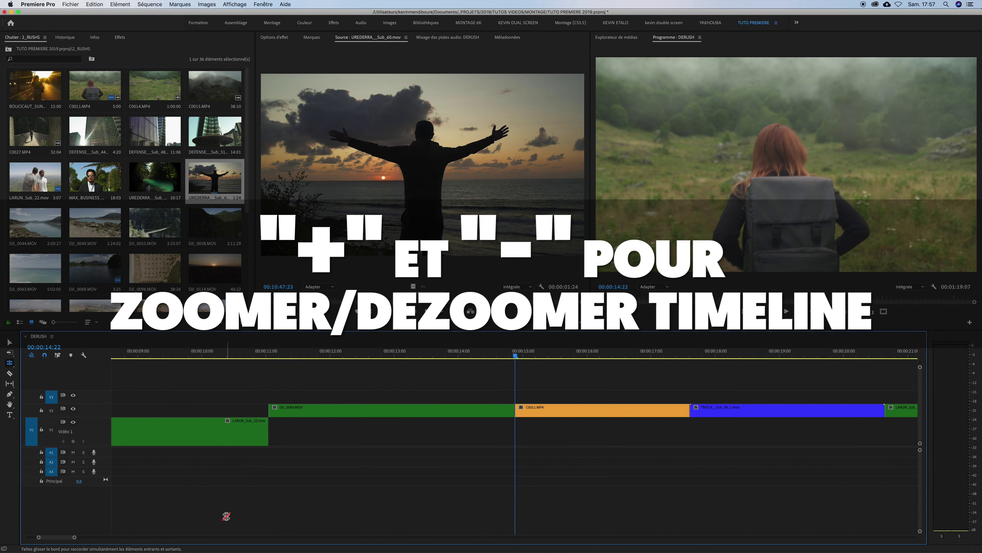
key("equal")
key("equal")
key("equal")
key("minus")
key("minus")
key("minus")
key("equal")
key("equal")
key("equal")
key("equal")
key("equal")
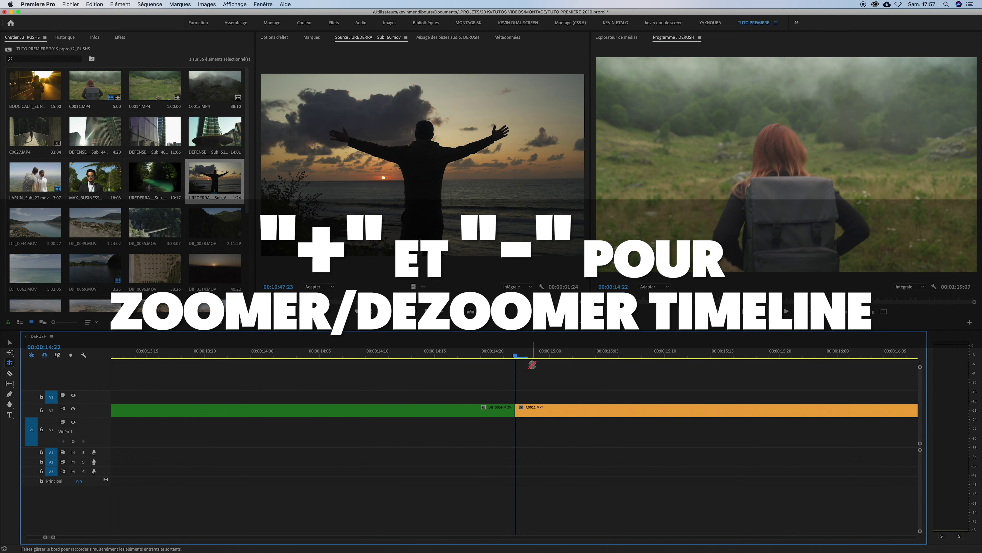
mouse_move(520, 357)
left_mouse_down()
mouse_move(495, 358)
mouse_move(515, 358)
left_mouse_up()
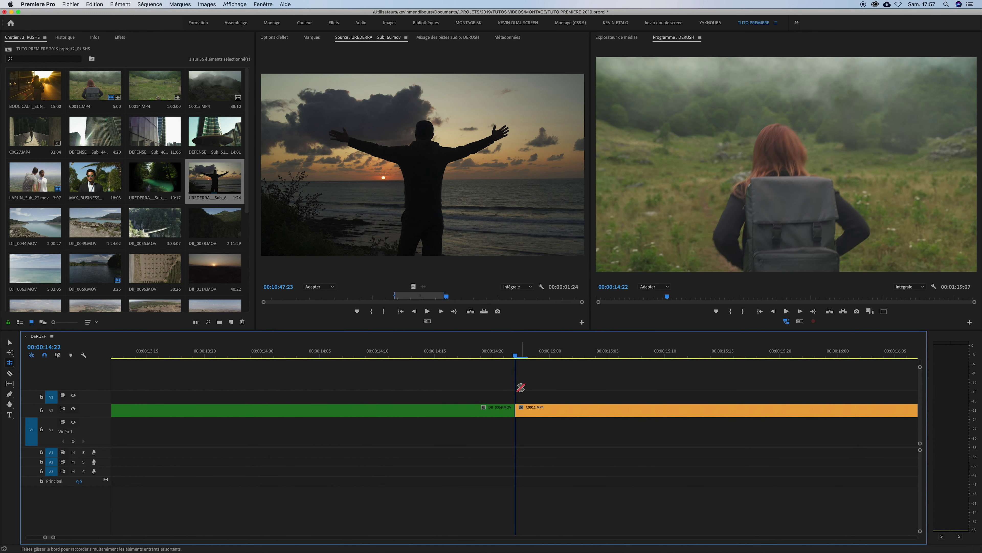
key("minus")
key("minus")
key("minus")
key("minus")
key("minus")
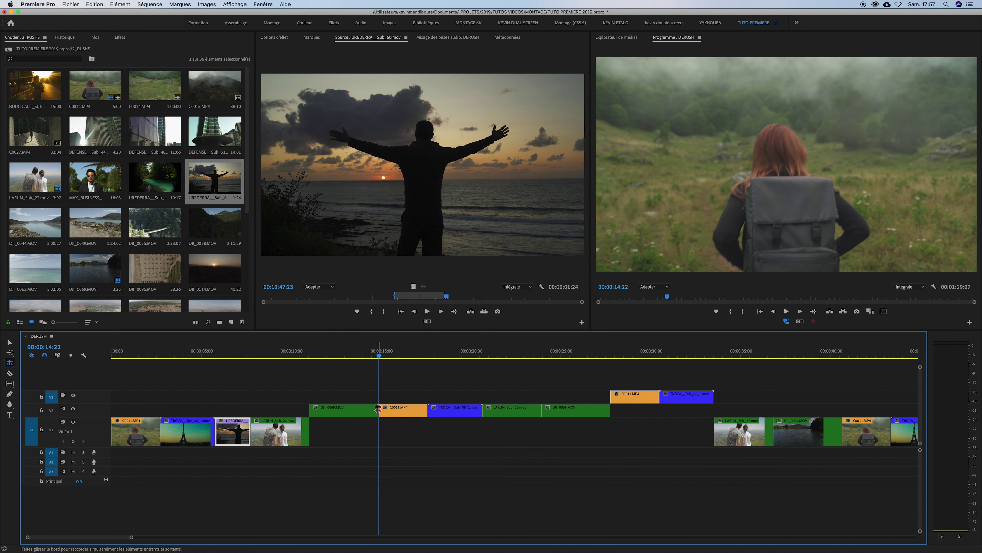
- Roll the DJI_0069/C0011 cut on V2 later and play back the edit
left_click_drag(378, 408, 389, 407)
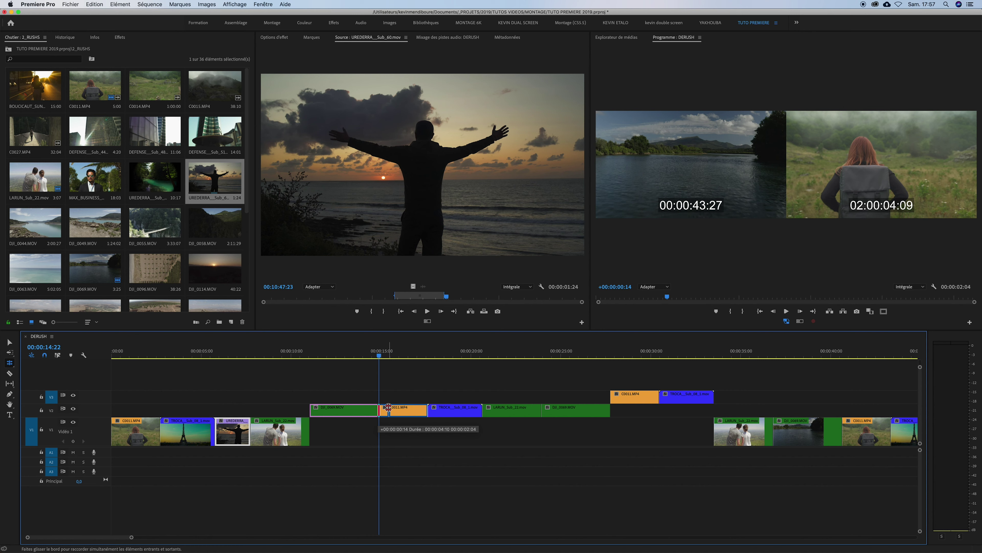
mouse_move(389, 407)
left_mouse_down()
mouse_move(378, 407)
mouse_move(395, 406)
left_mouse_up()
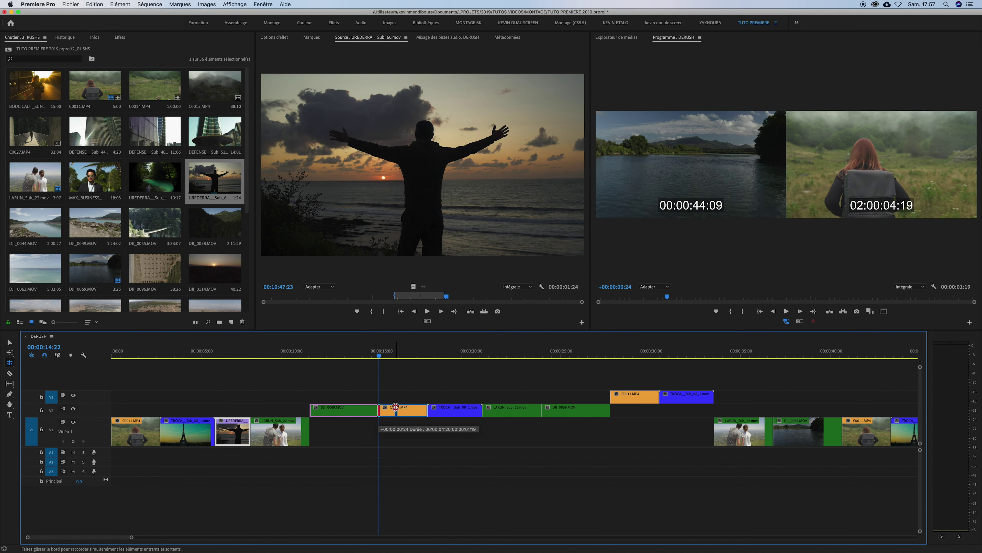
left_click_drag(395, 406, 399, 406)
left_click(363, 355)
key("space")
left_click(350, 353)
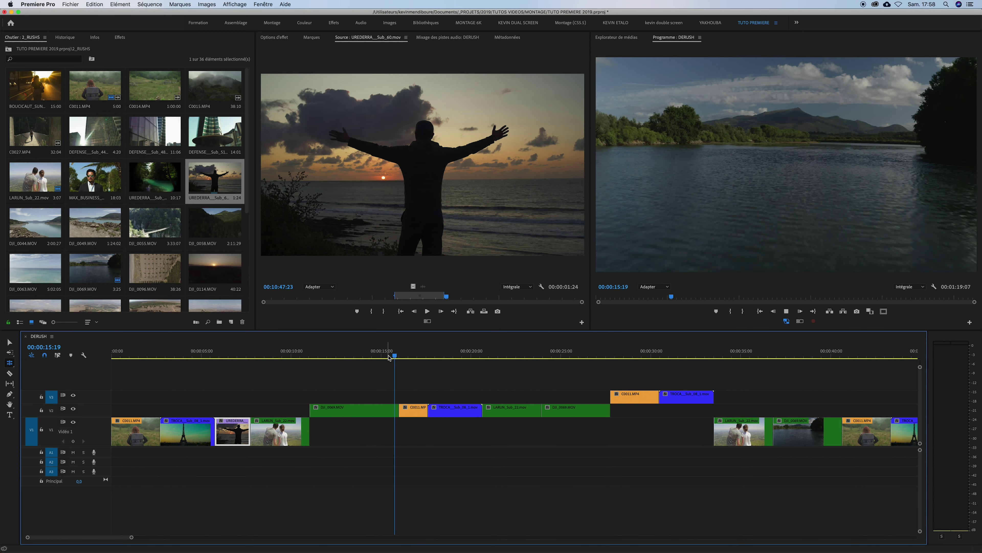
left_click(11, 364)
left_click(11, 364)
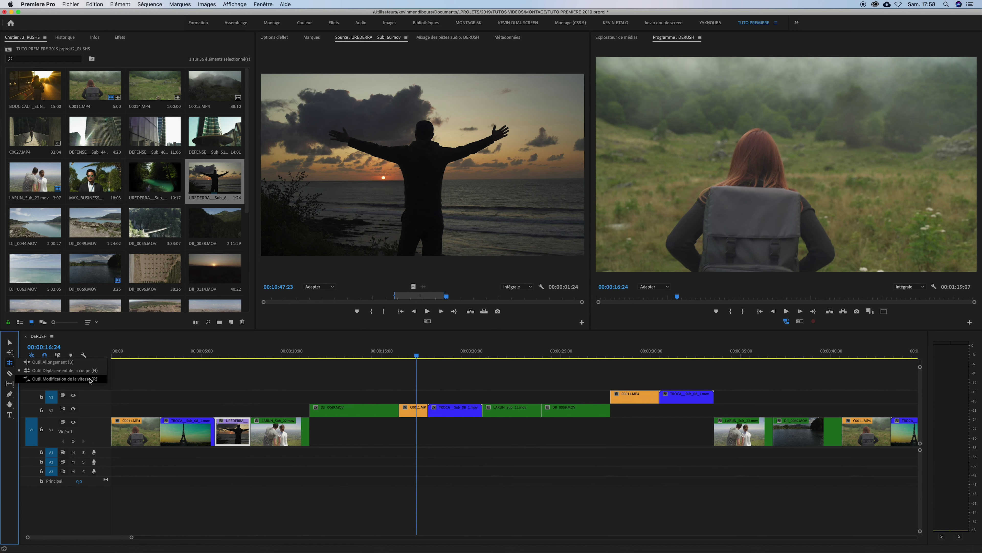
- Trim TROCA's start later, leaving a gap after C0011, and preview it at 16:15
left_click(70, 379)
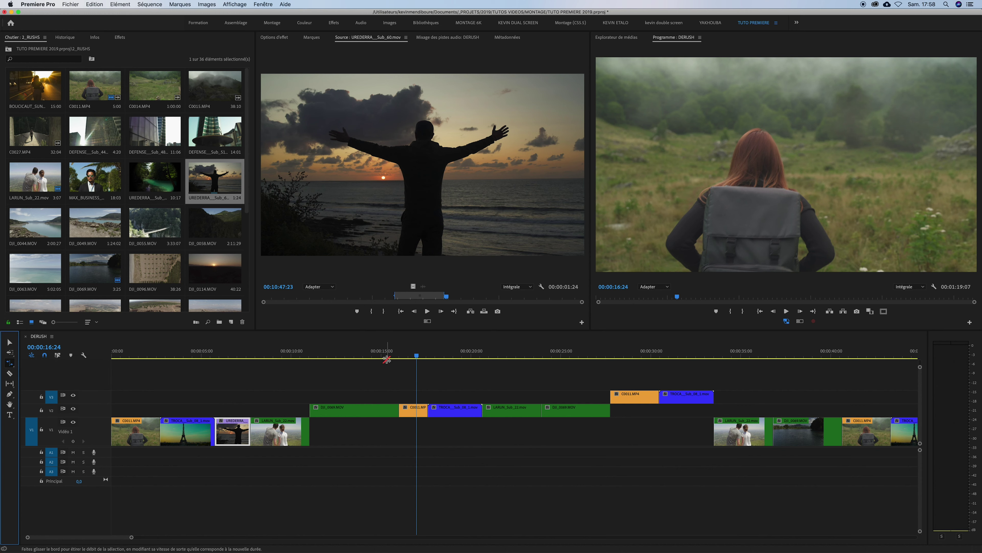
left_click_drag(422, 357, 416, 354)
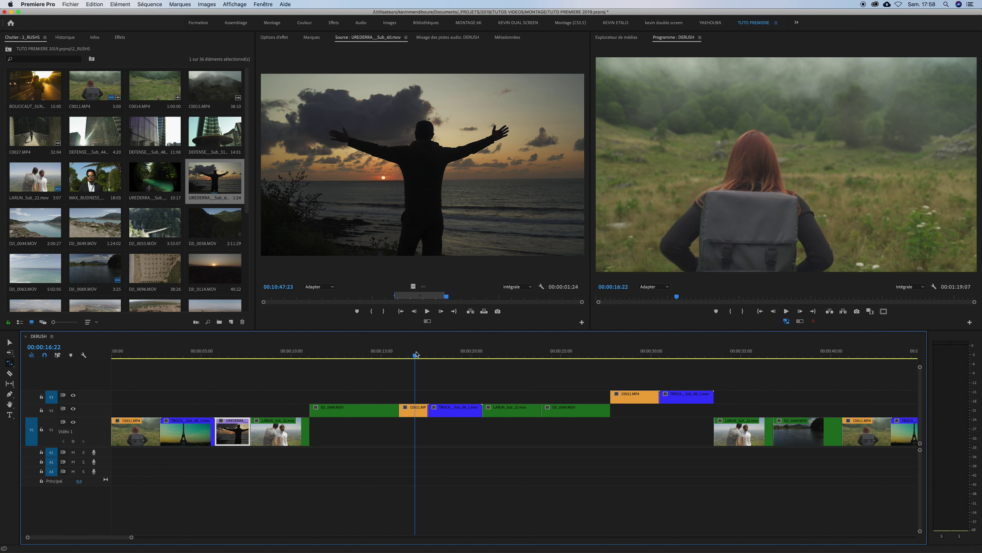
left_click_drag(416, 354, 415, 359)
key("v")
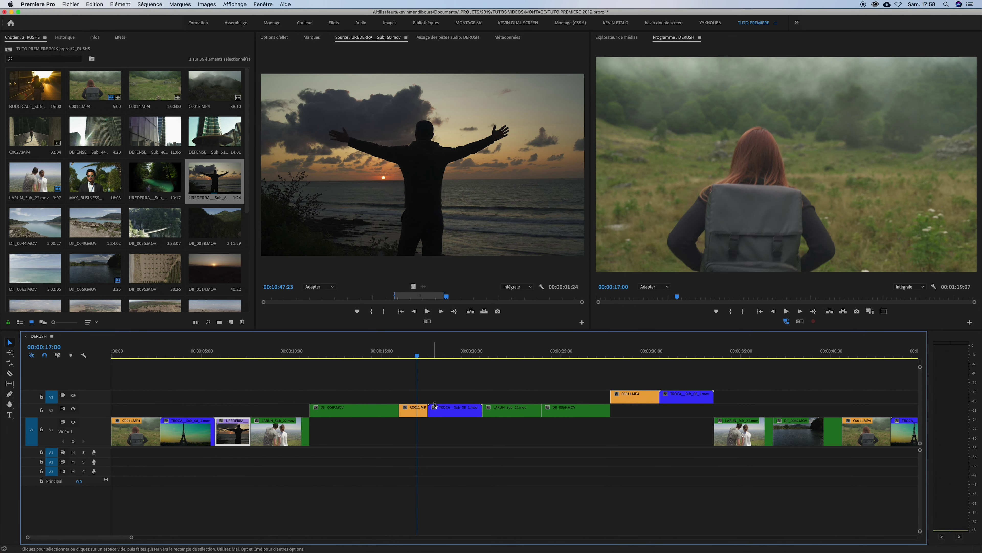
left_click_drag(429, 406, 451, 404)
left_click_drag(437, 355, 410, 356)
key("space")
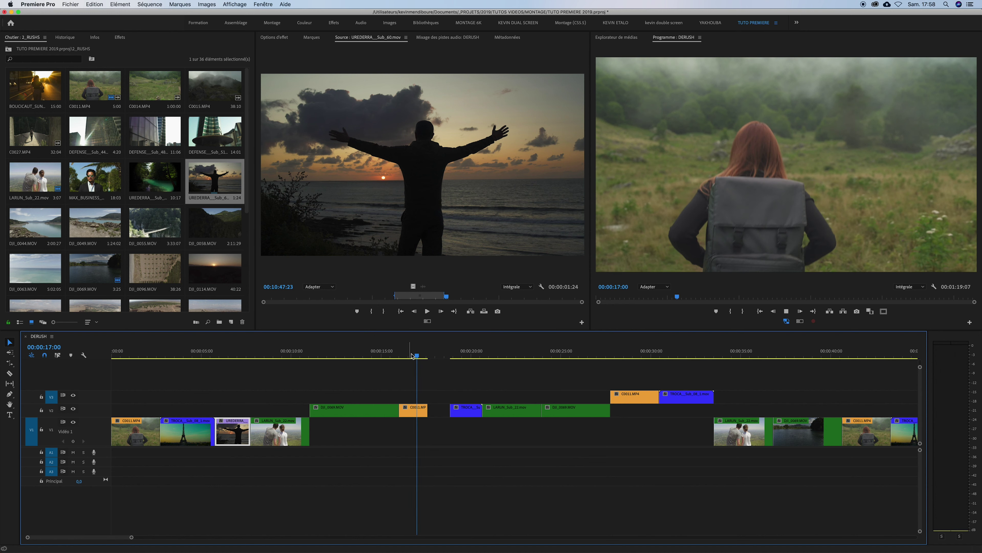
key("space")
left_click(411, 356)
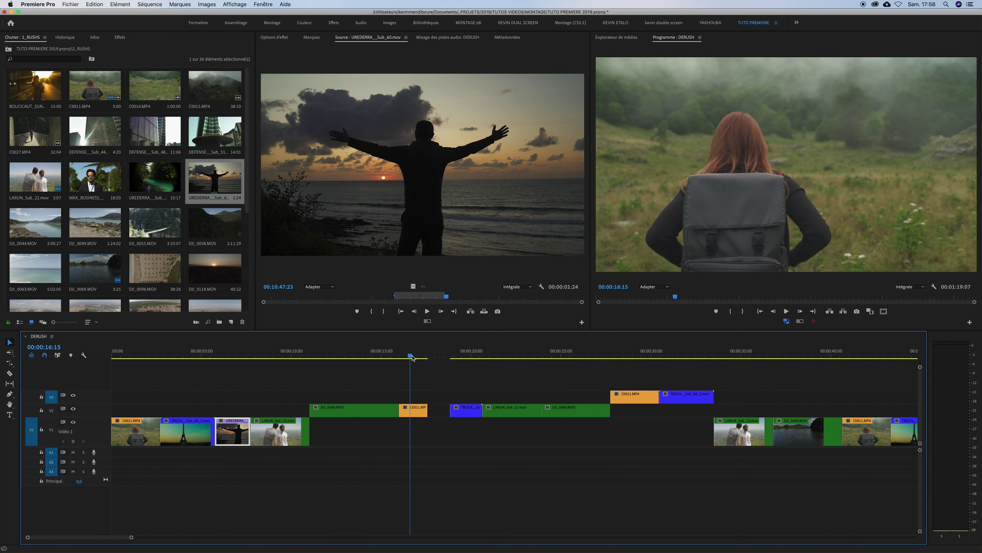
- Rate-stretch C0011 up to TROCA, slowing it to 56,34%
left_click(10, 365)
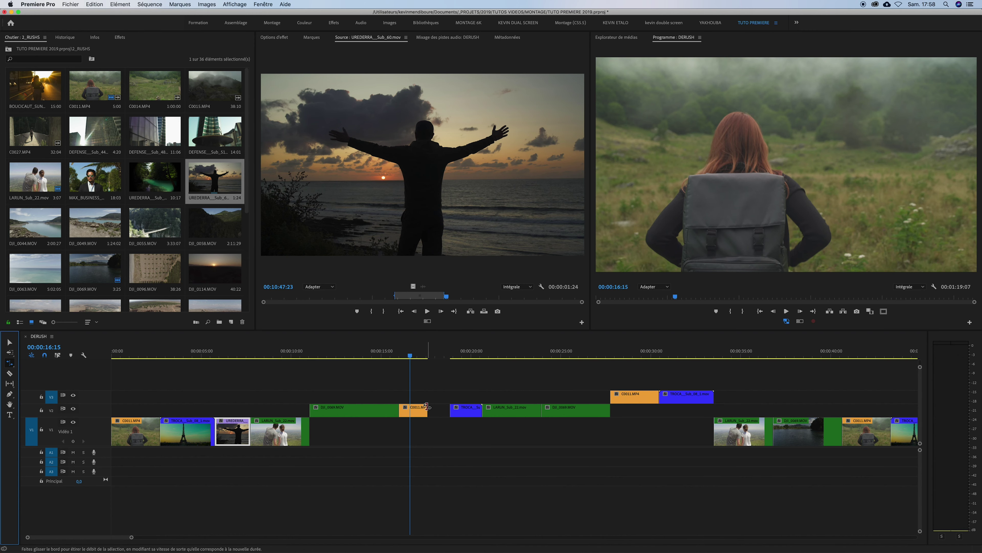
left_click_drag(427, 406, 446, 405)
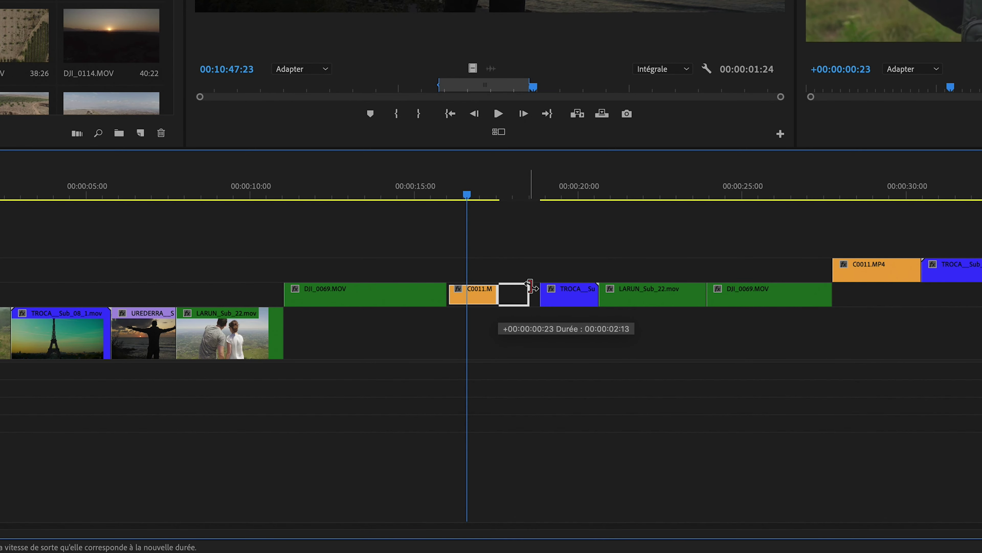
left_click_drag(531, 286, 539, 286)
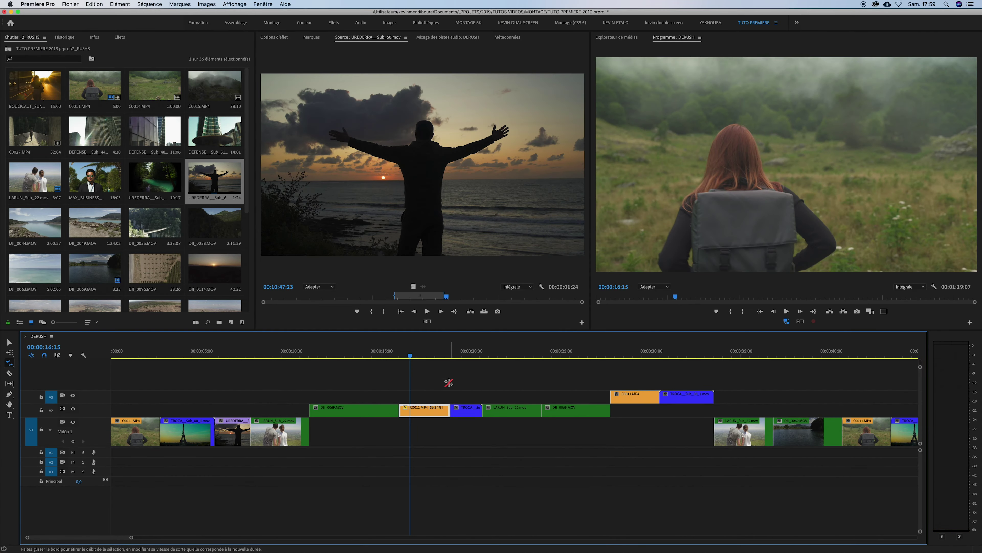
- Play back the slowed C0011 clip from just before it, stopping near 17:06
key("v")
left_click(401, 355)
key("space")
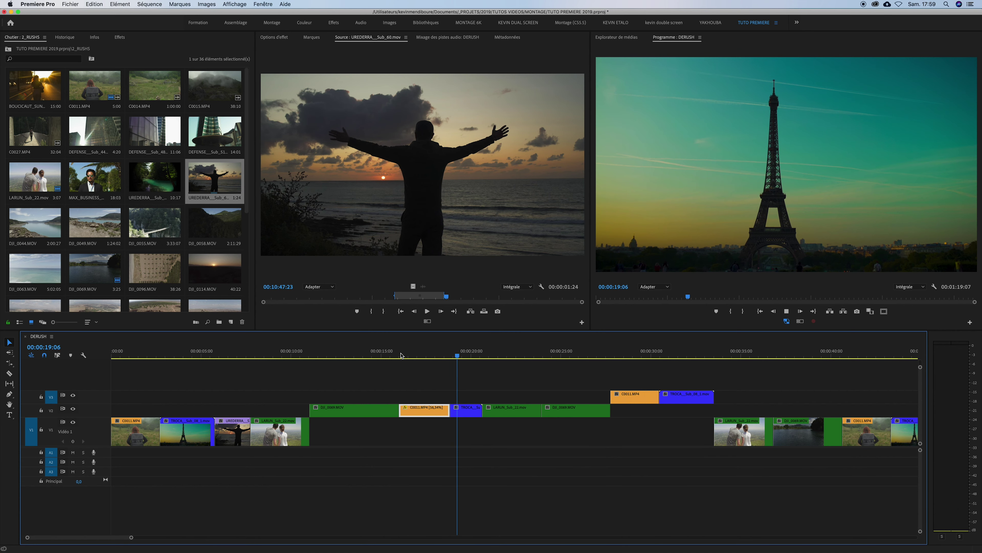
left_click(401, 355)
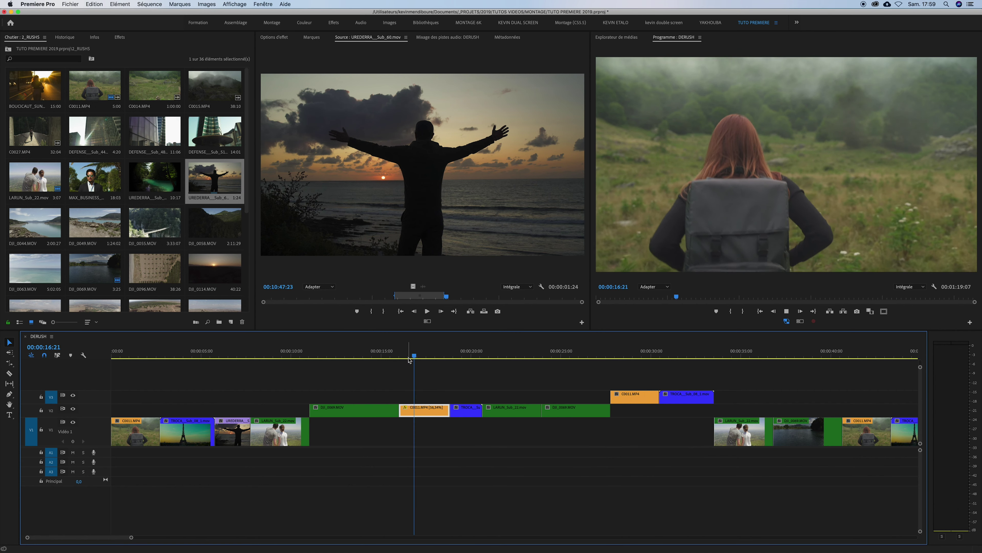
left_click(421, 352)
key("shift+Left")
- Set C0011's Vitesse/Durée time interpolation to Flux optique and scrub the result
right_click(423, 412)
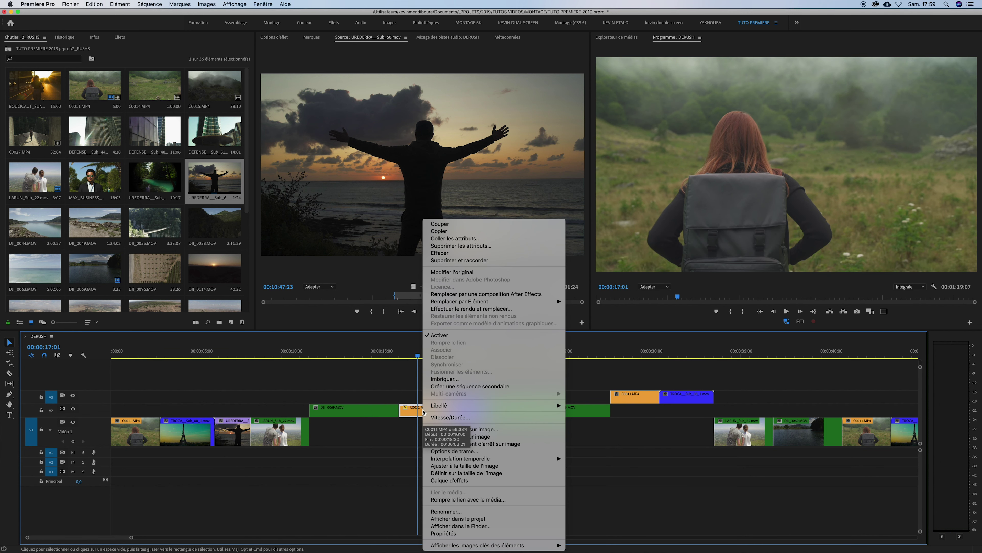
left_click(460, 418)
left_click(490, 312)
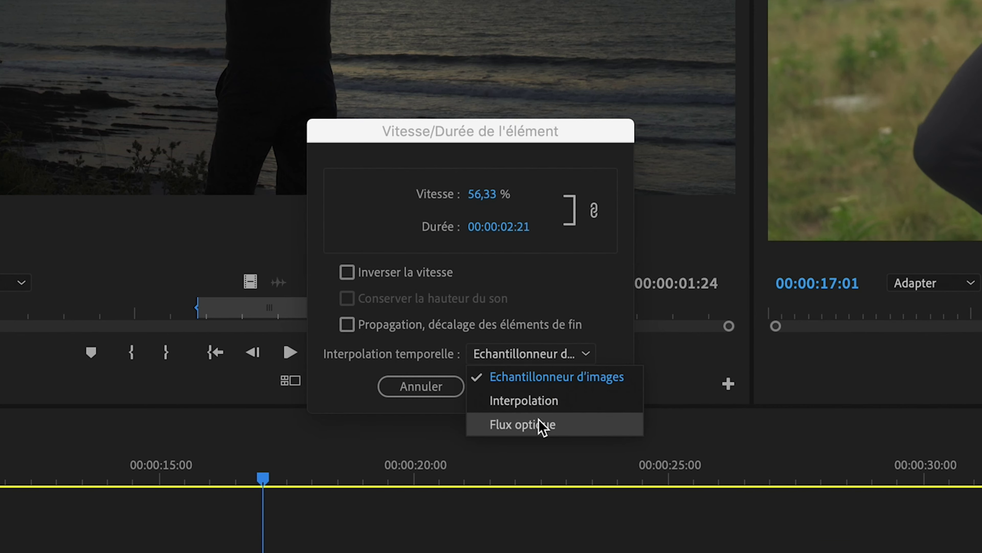
left_click(539, 423)
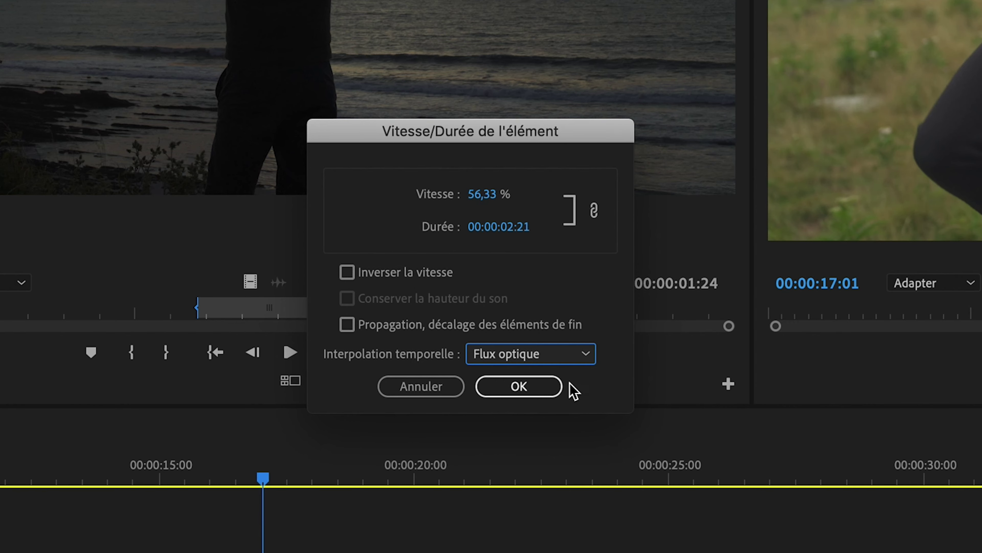
left_click(535, 391)
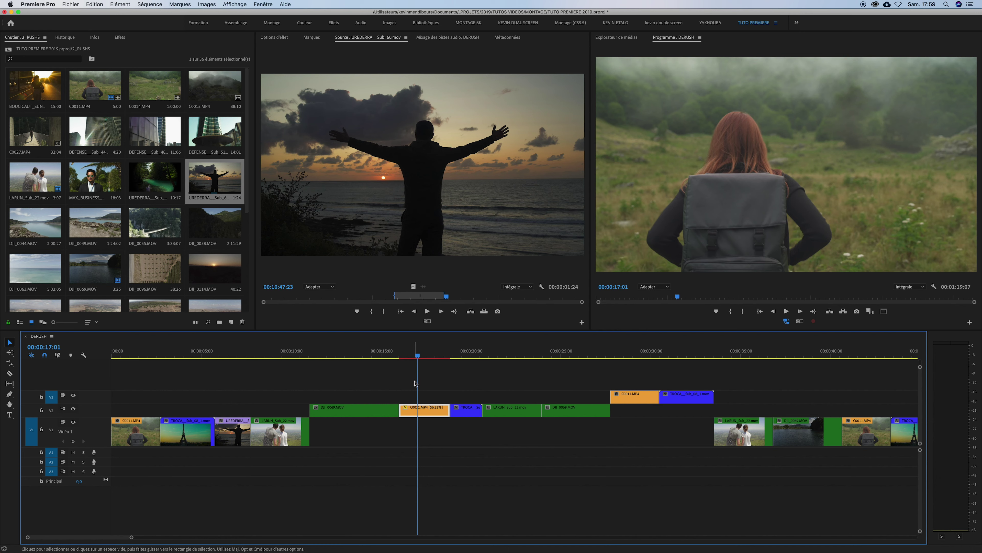
left_click_drag(417, 354, 398, 355)
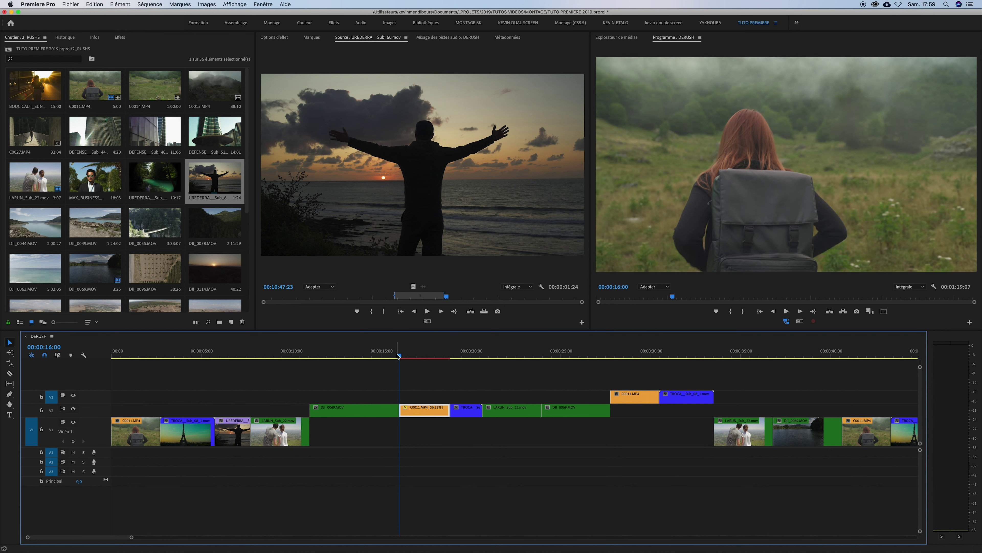
- Mark an In point at 16:00 and an Out point at 18:21, then render that range
key("i")
left_click_drag(427, 354, 449, 353)
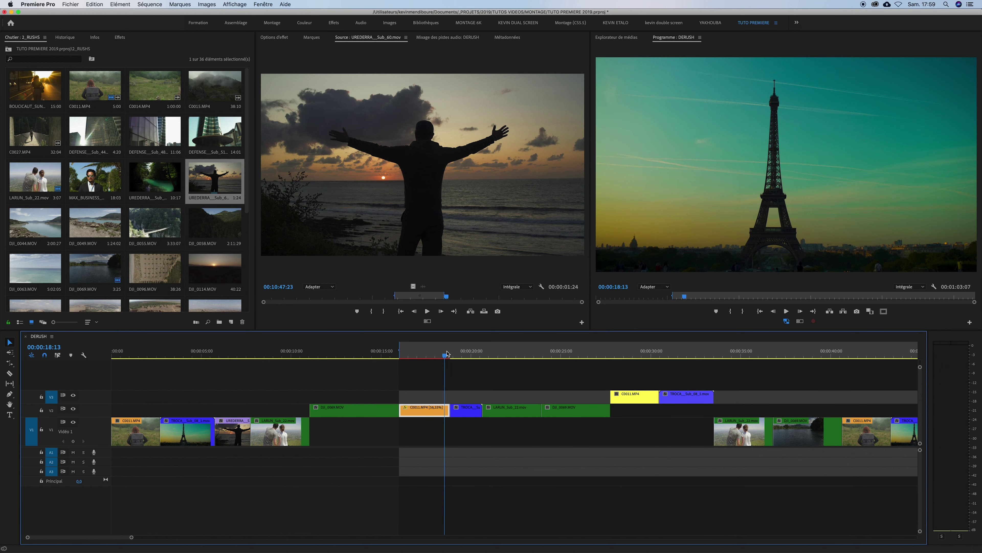
key("o")
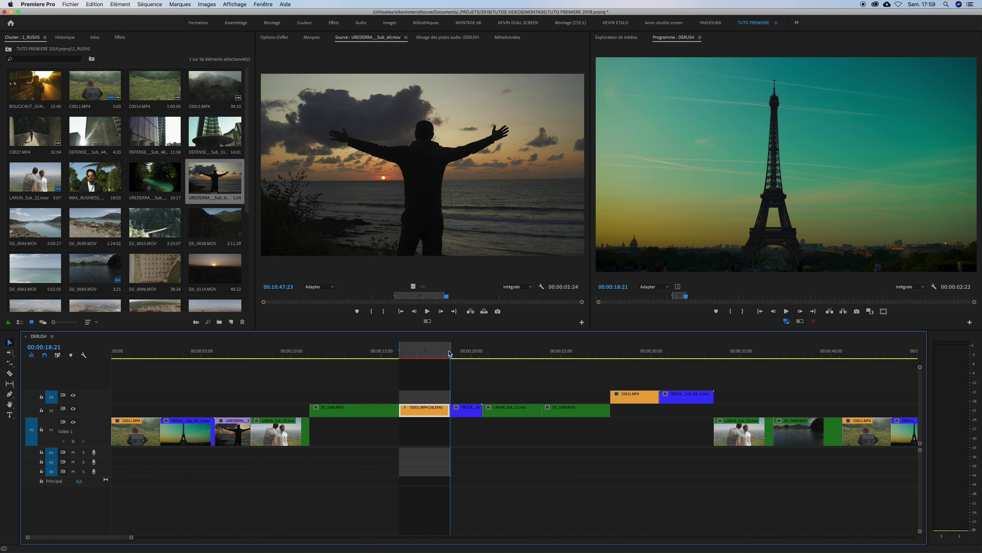
key("Return")
- Play back the rendered slow-motion C0011 section, then save the TUTO PREMIERE 2019 project
left_click(402, 355)
key("space")
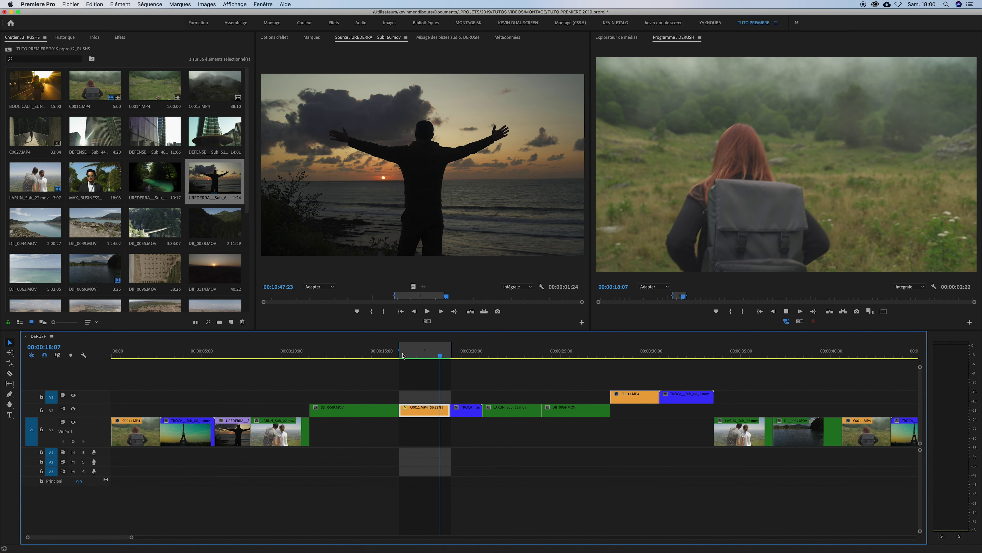
left_click(463, 355)
left_click_drag(458, 356, 437, 353)
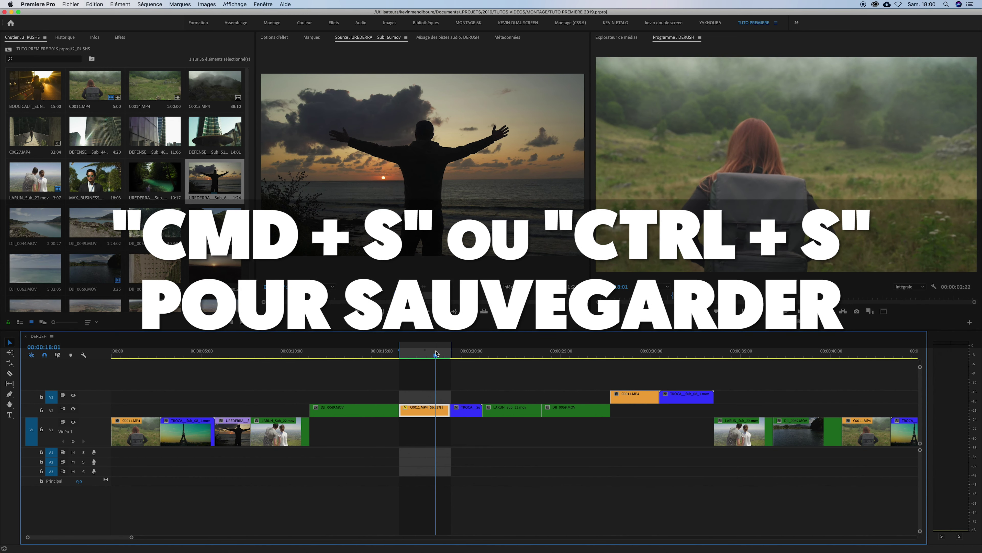
key("super+s")
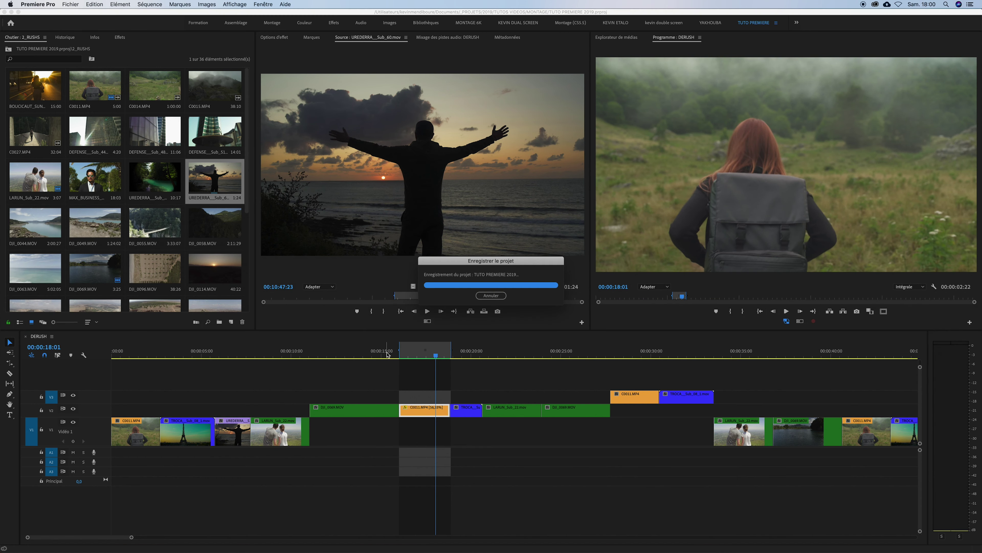
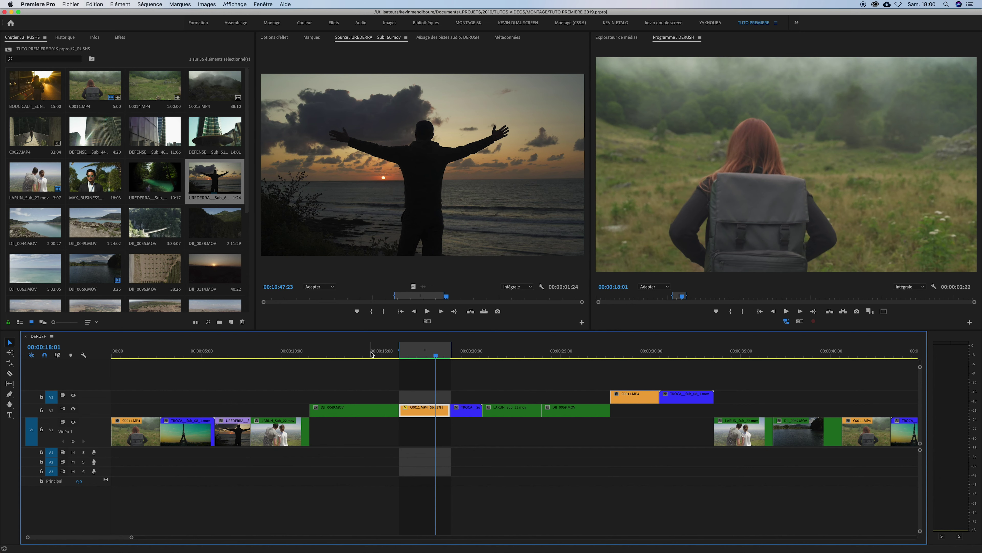
- Park the playhead at 00:00:14:16, deselect C0011.MP4, and pick the Razor tool
left_click(374, 352)
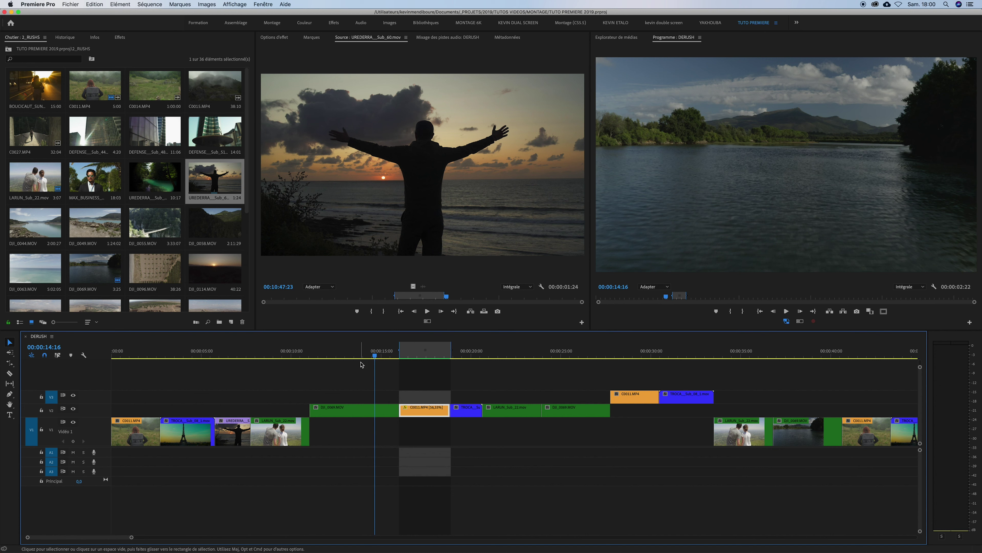
left_click(367, 361)
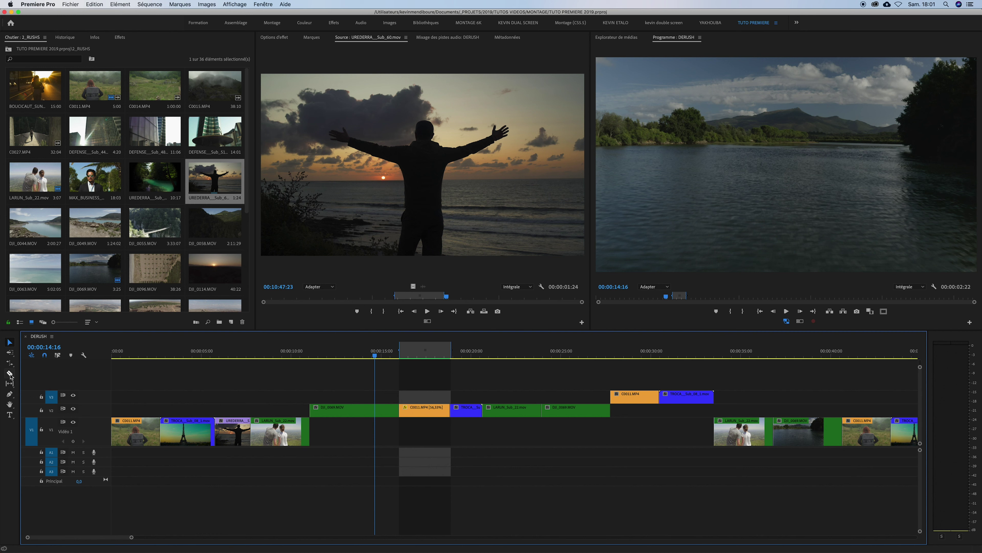
left_click(10, 374)
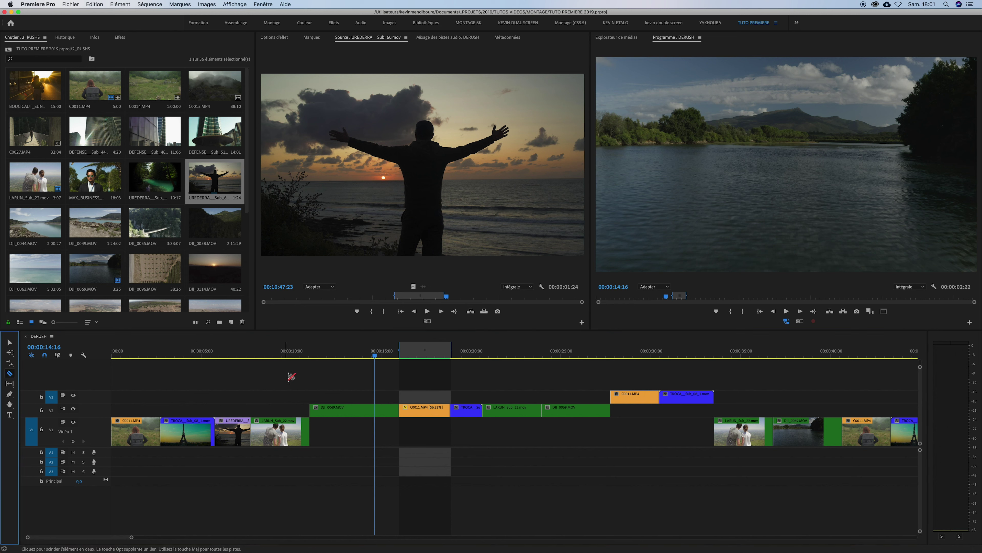
- Cut DJI_0069.MOV on Video 2 at about 00:00:12:24
left_click(327, 409)
key("j")
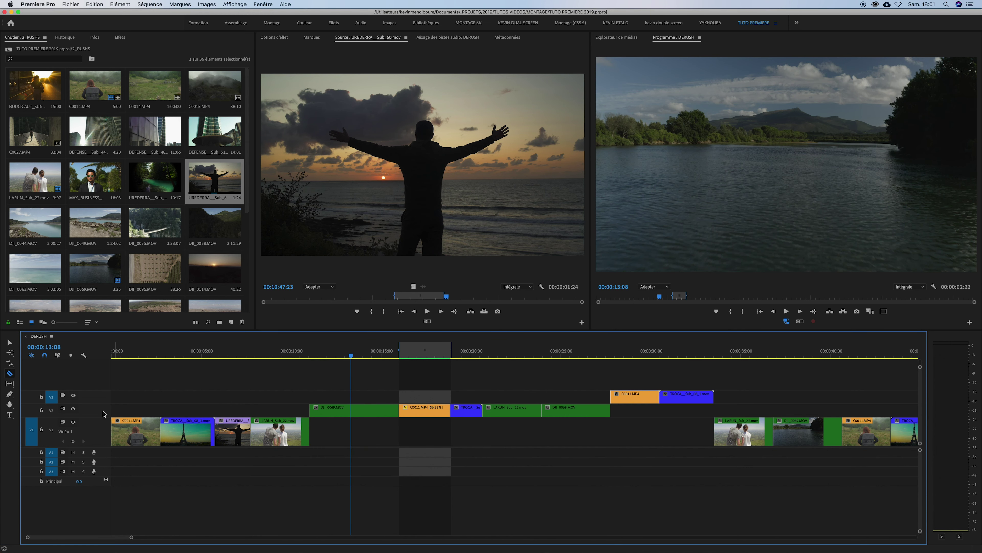
scroll(103, 413, "up", 3)
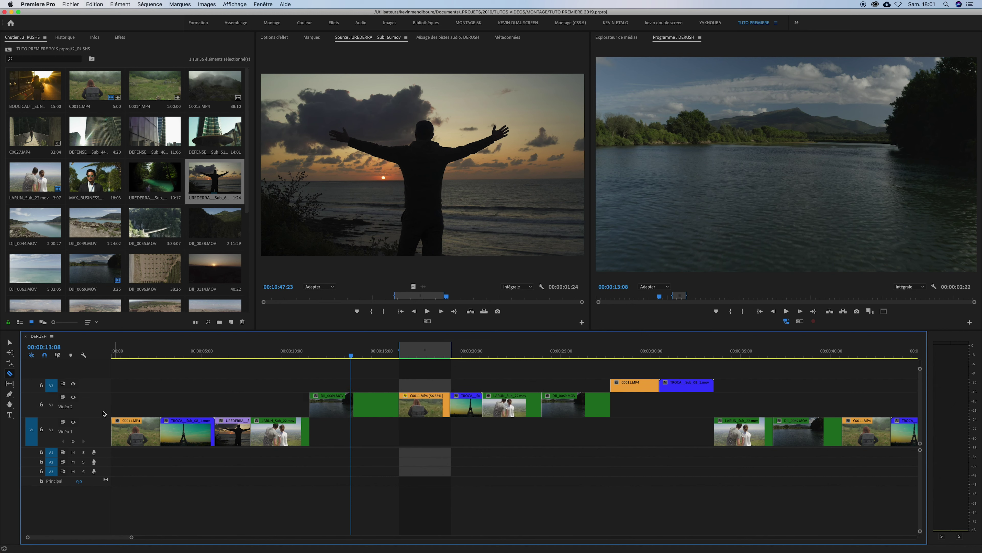
left_click_drag(347, 353, 352, 353)
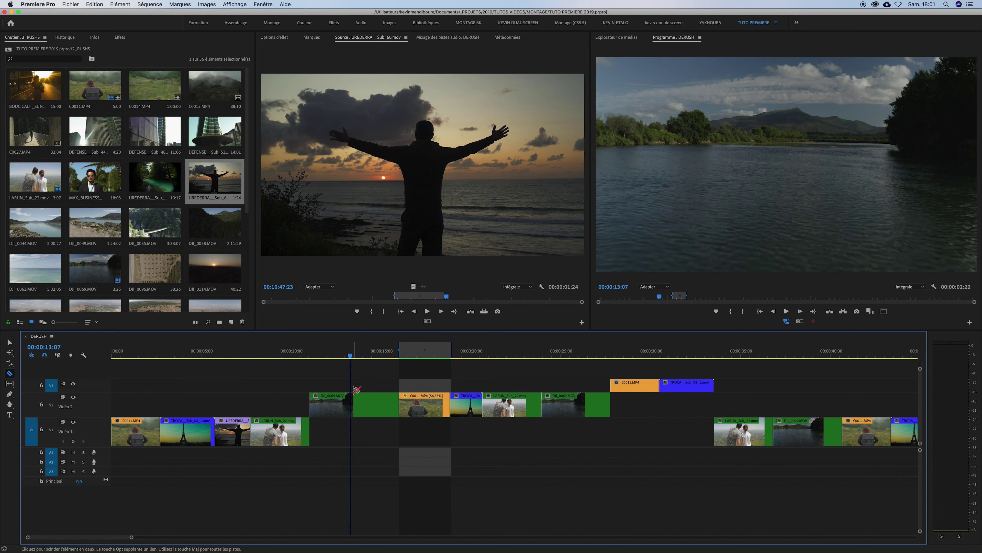
left_click(352, 403)
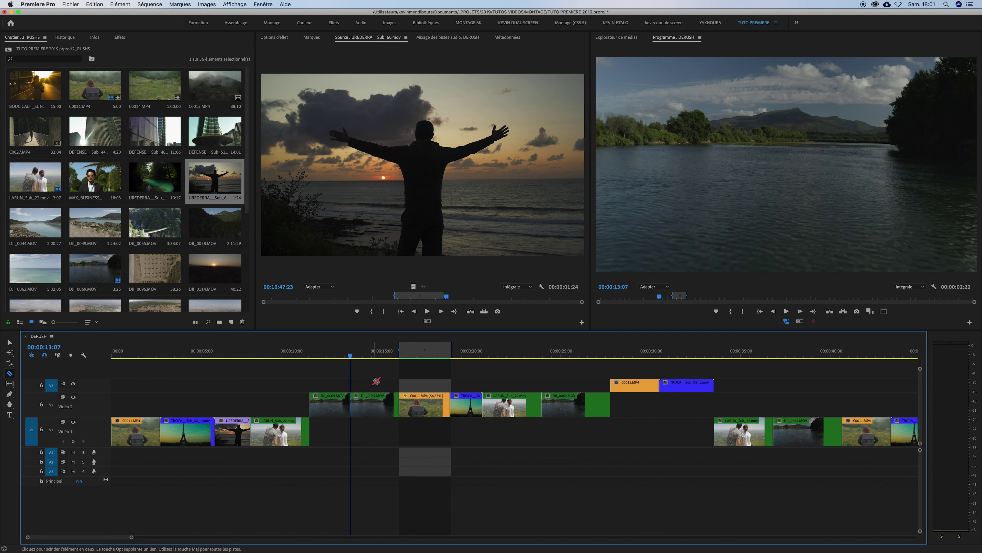
- Return to the Selection tool and move the DJI_0069.MOV piece down onto Video 1
key("v")
left_click(345, 354)
key("Left")
mouse_move(332, 404)
left_mouse_down()
mouse_move(333, 430)
mouse_move(326, 413)
left_mouse_up()
left_click_drag(335, 355, 315, 356)
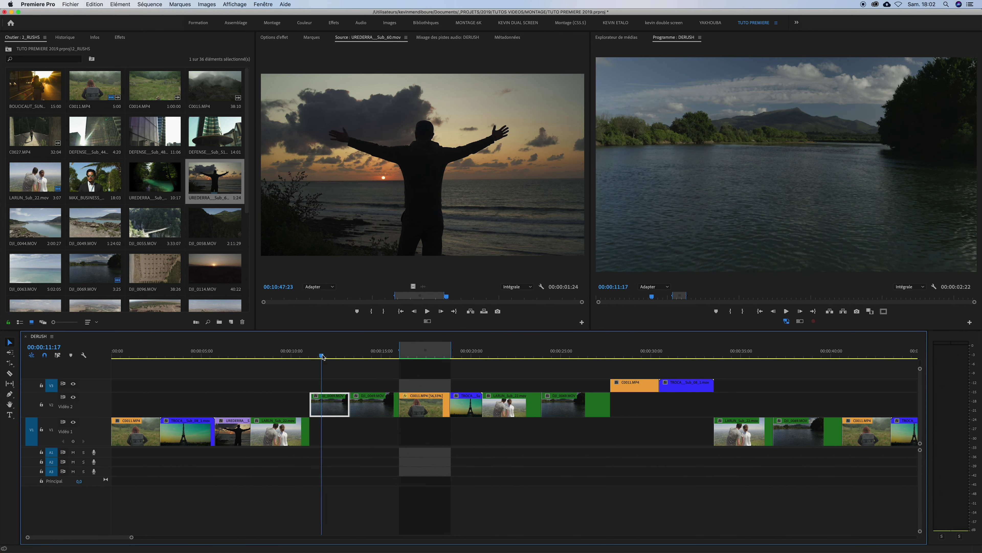
key("space")
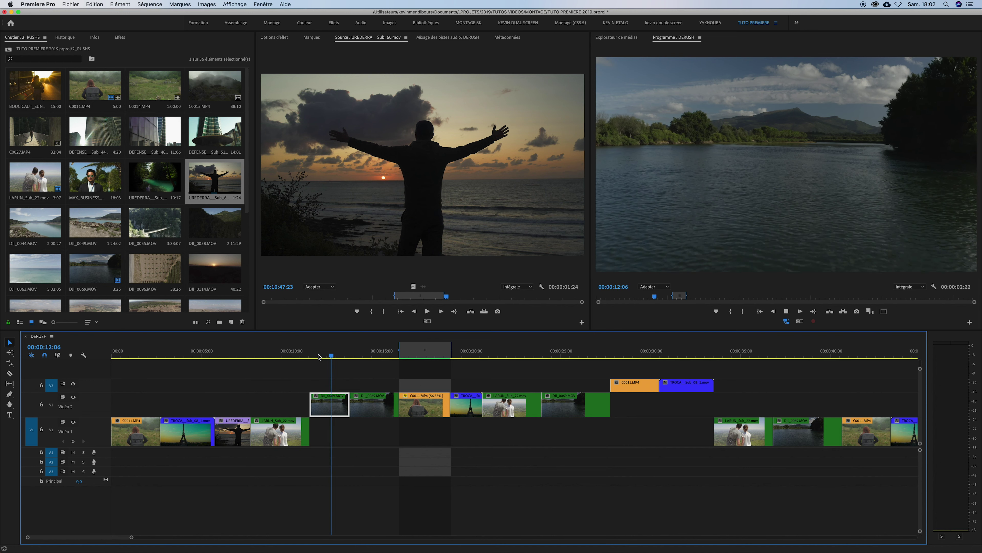
key("space")
left_click(374, 409)
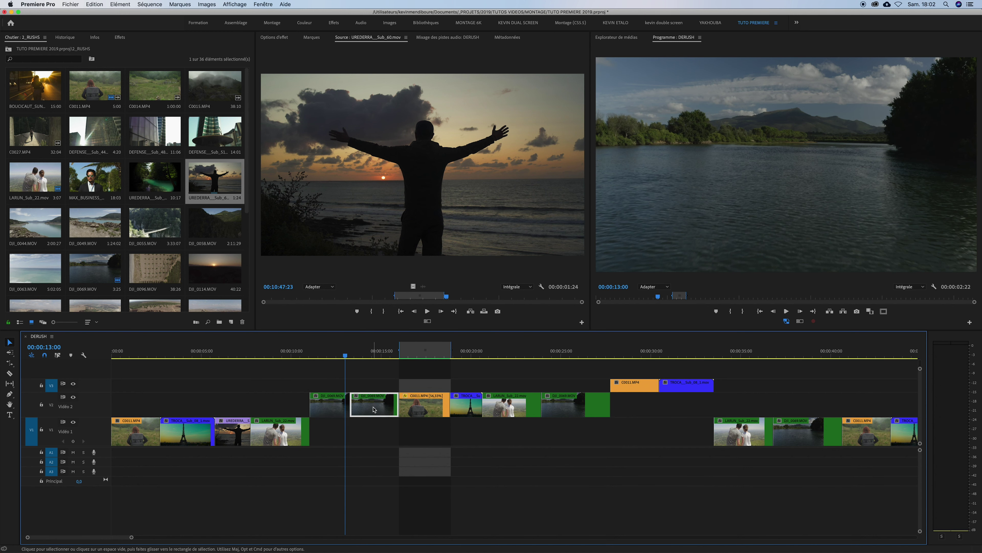
key("Delete")
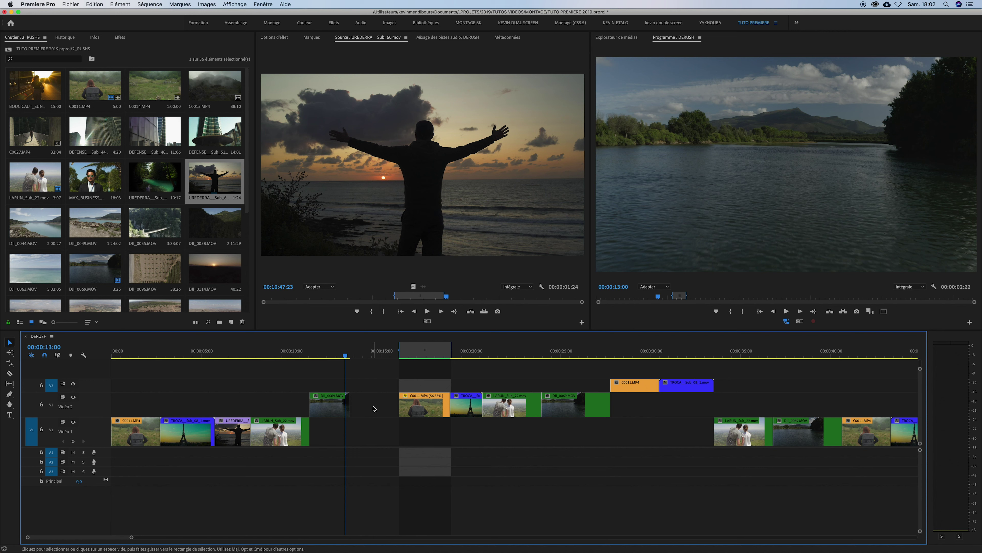
left_click(371, 406)
key("Delete")
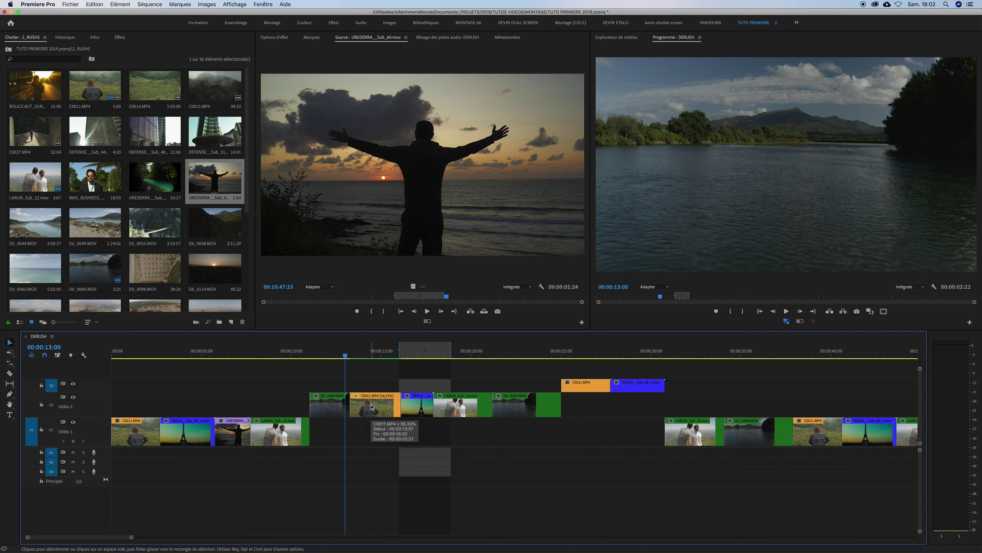
key("super+z")
key("super+z")
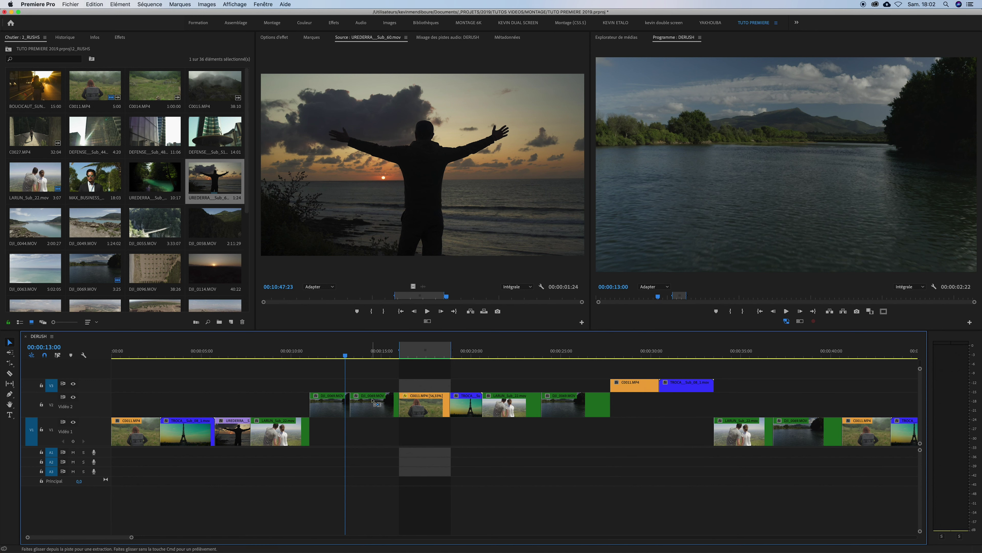
key("super+z")
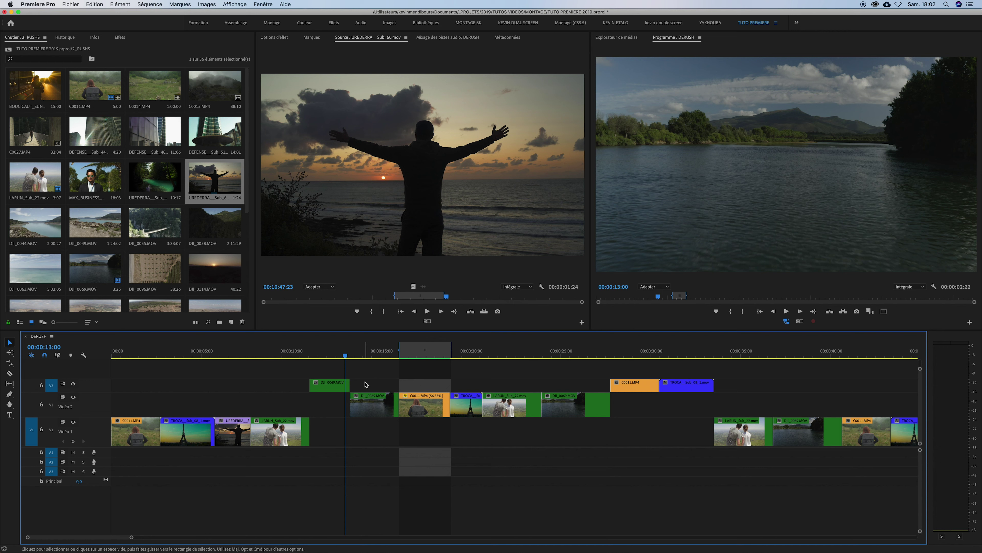
key("super+shift+z")
left_click(363, 382)
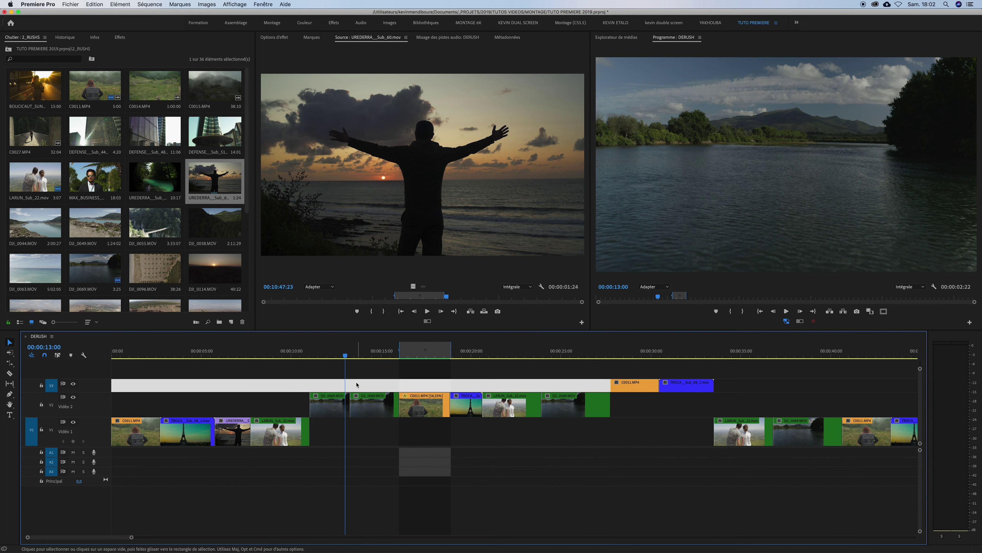
left_click(348, 371)
key("Left")
key("Left")
key("Left")
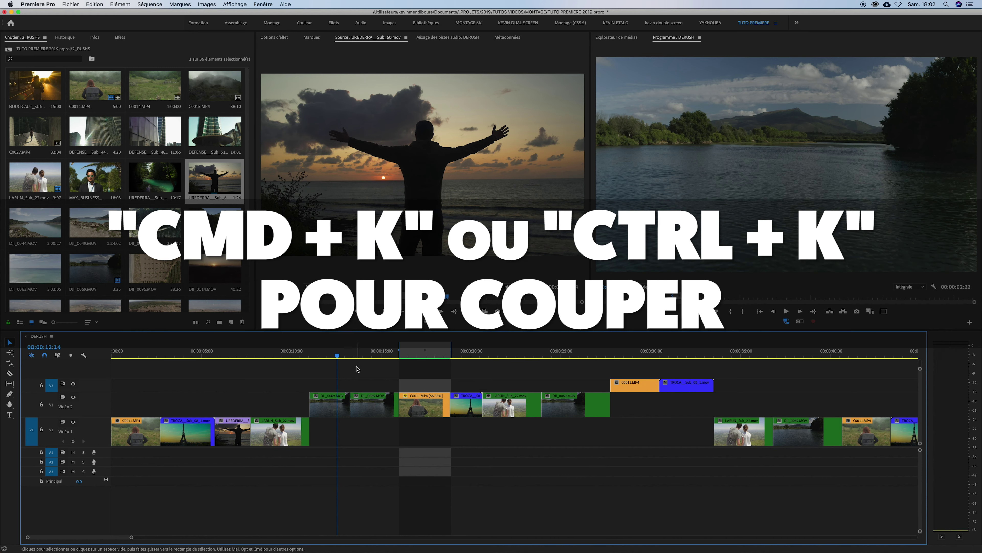
- Target Video 2 and split its clip at about 00:00:12:07 with Cmd+K
key("Left")
key("Left")
key("Left")
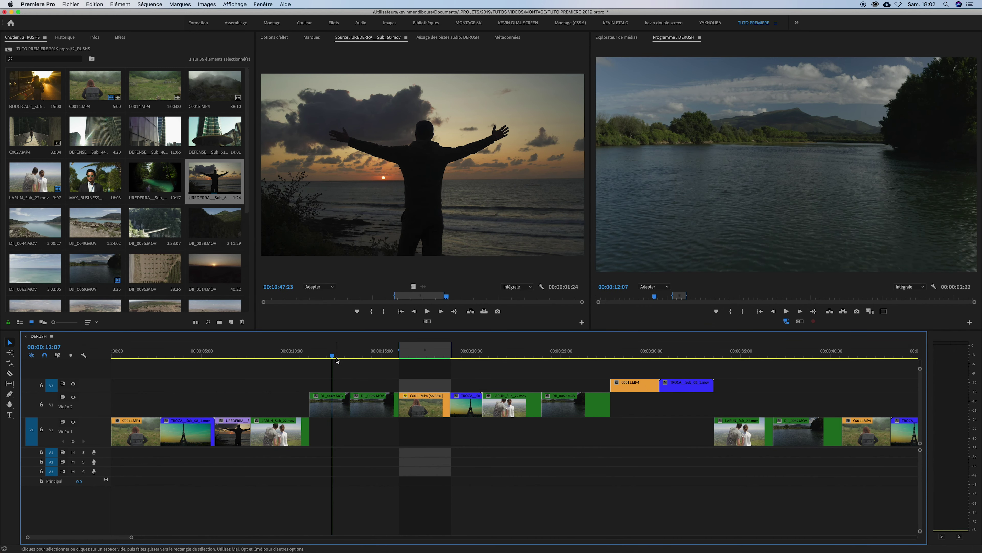
mouse_move(334, 357)
left_mouse_down()
mouse_move(275, 352)
mouse_move(329, 349)
left_mouse_up()
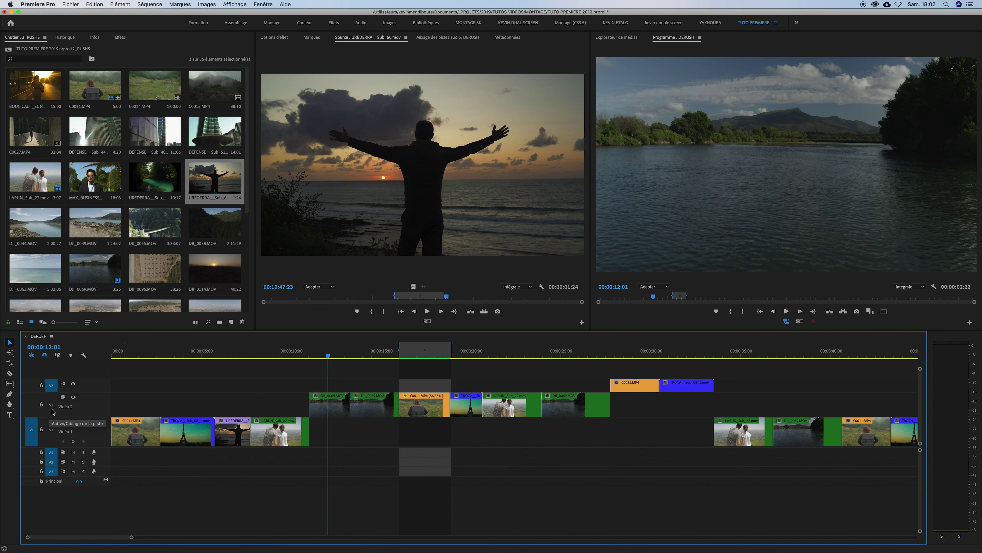
left_click(51, 406)
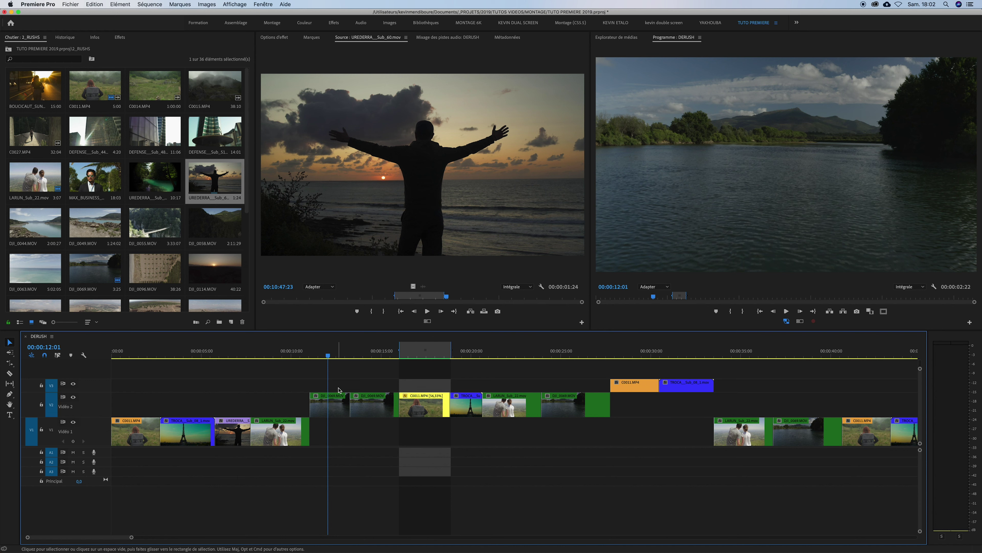
key("super+k")
left_click(340, 389)
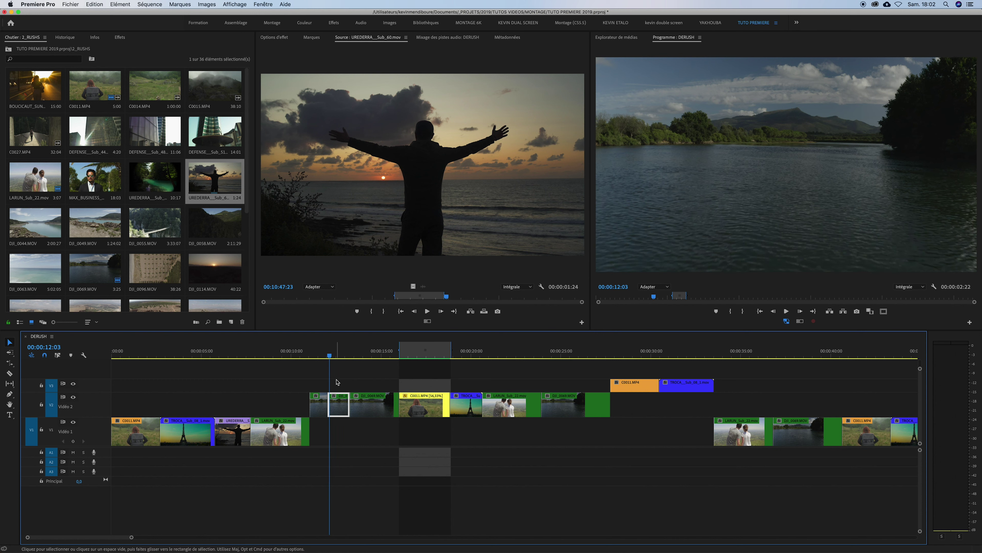
key("Delete")
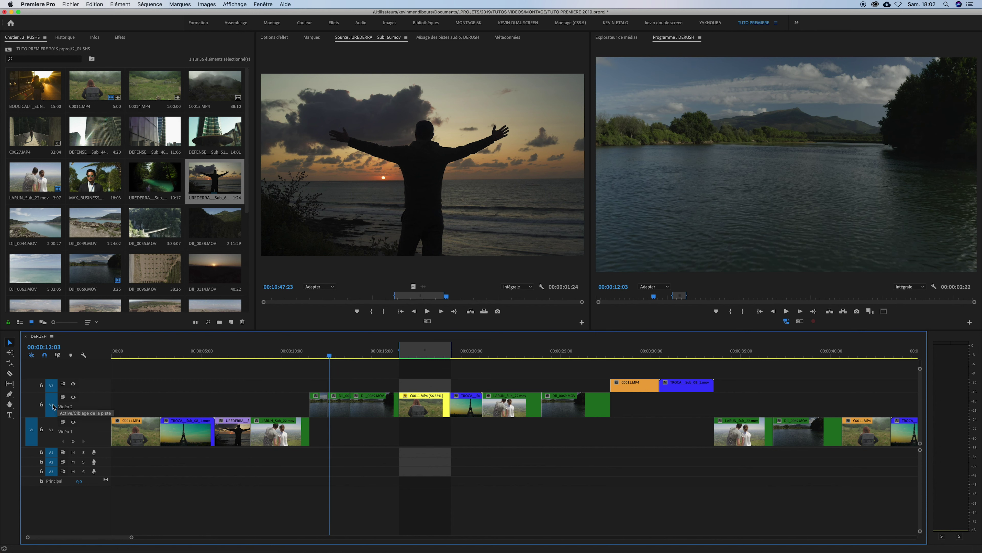
- Untarget the upper tracks and cut through all tracks at 00:00:14:17 and about 00:00:21:08
left_click(51, 405)
left_click(51, 385)
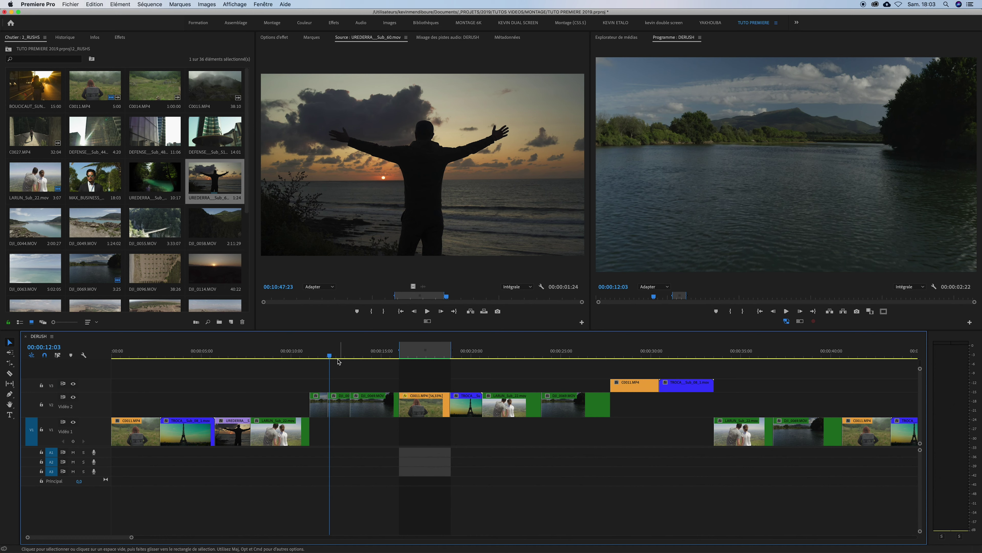
left_click(375, 353)
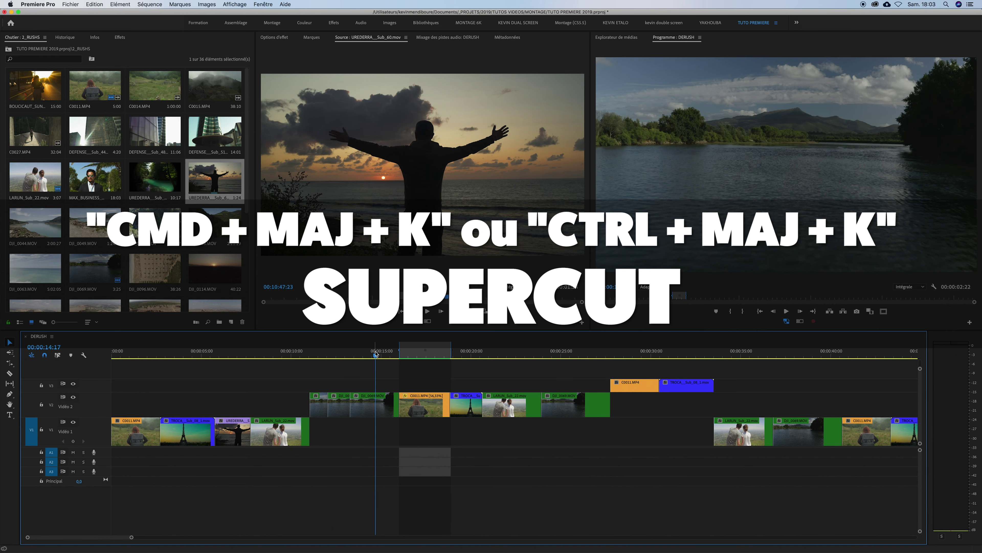
key("super+shift+k")
left_click(480, 354)
left_click(470, 354)
key("super+shift+k")
left_click(495, 355)
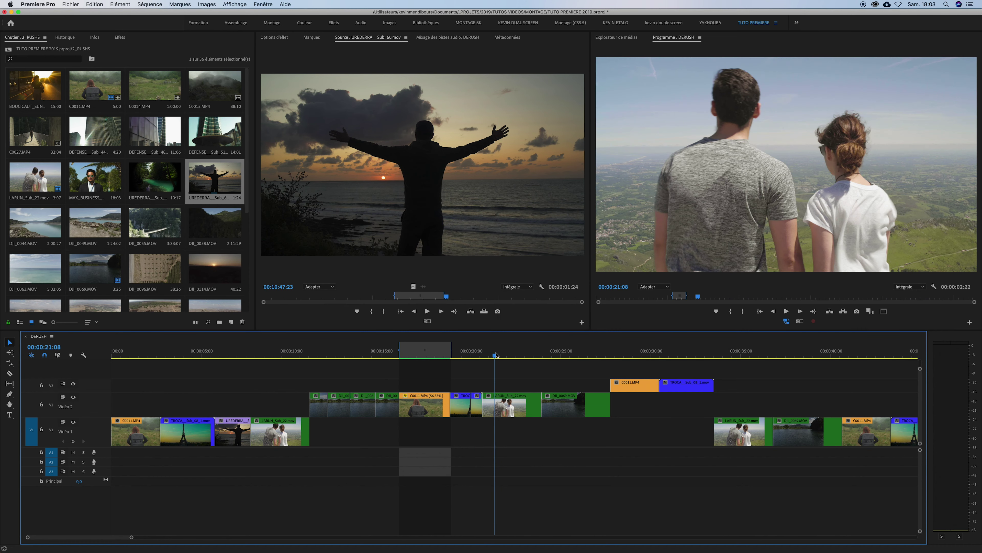
- Undo the trial splits, save the project, and show the slip and slide tools
key("super+z")
key("super+z")
key("super+z")
left_click(16, 388)
key("super+s")
left_click(10, 386)
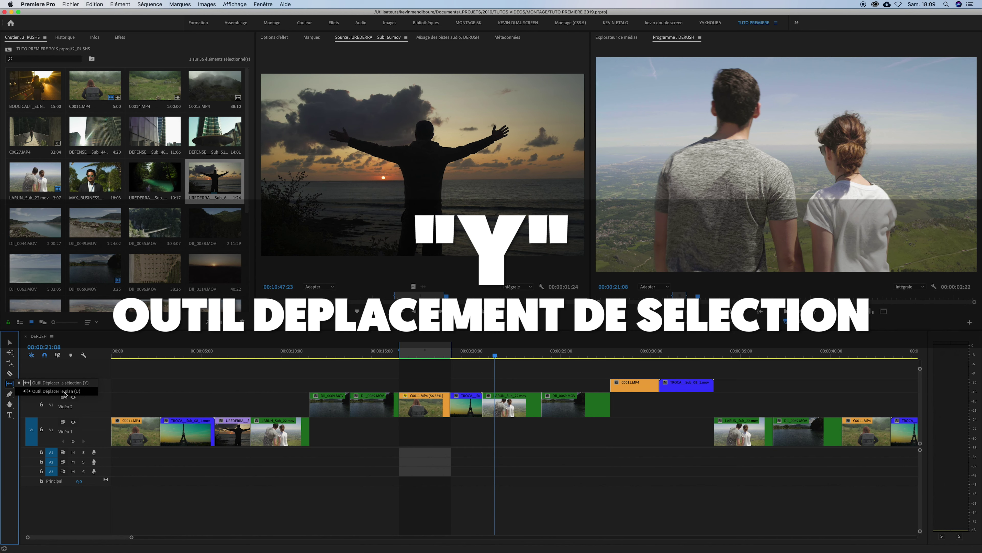
- With the Slip tool, slip the LARUN clip's content back 11 frames near 00:00:20:20 and play it
left_click(63, 384)
left_click(484, 355)
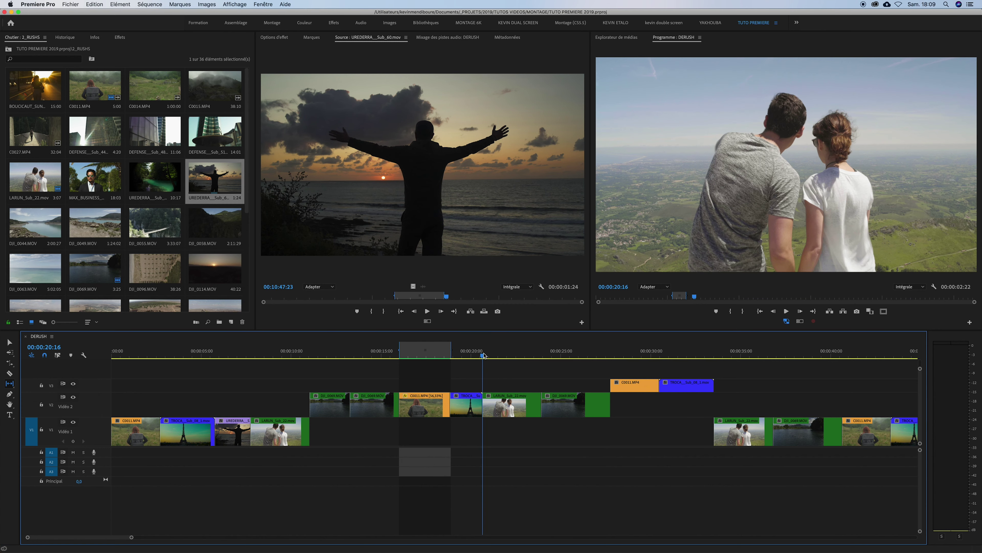
left_click_drag(483, 355, 485, 355)
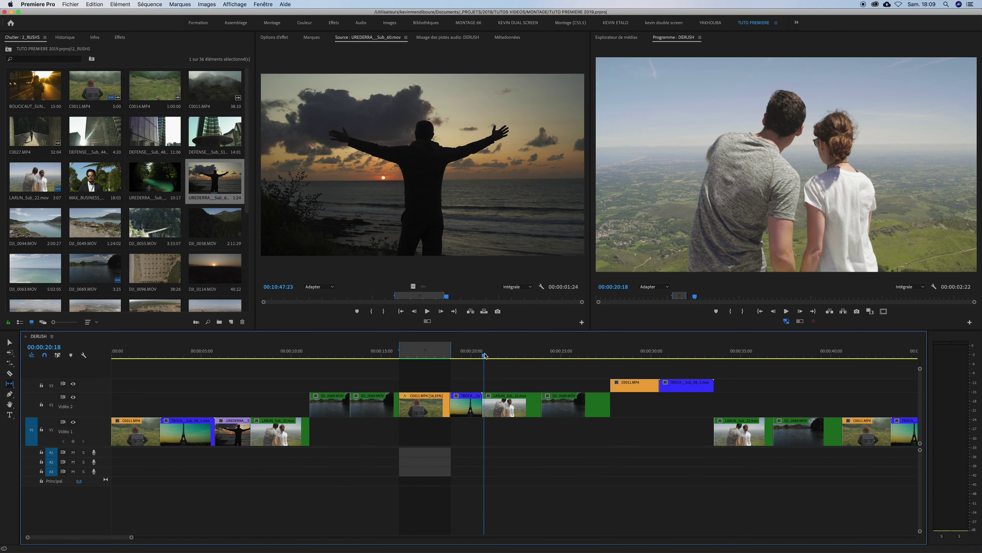
left_click_drag(485, 355, 486, 356)
left_click_drag(511, 404, 495, 403)
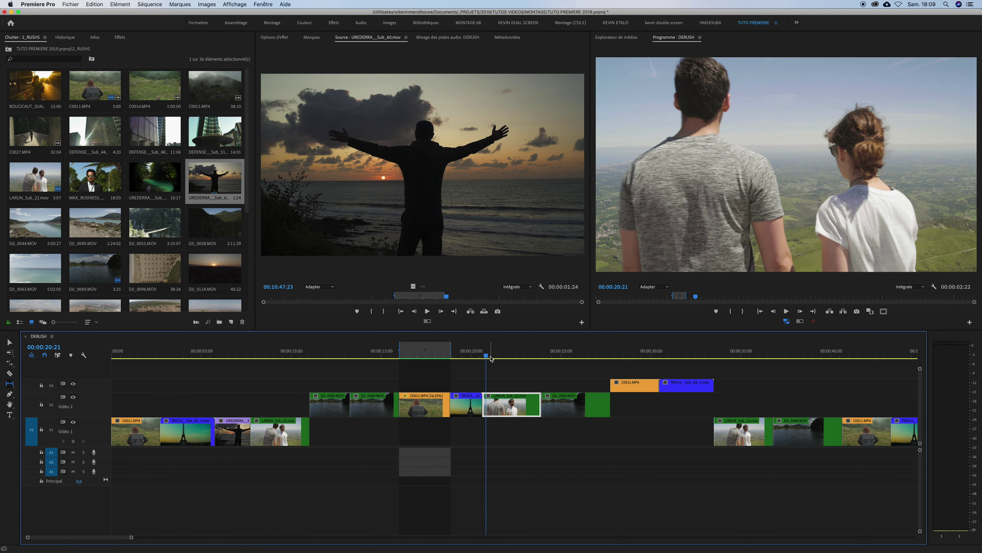
key("space")
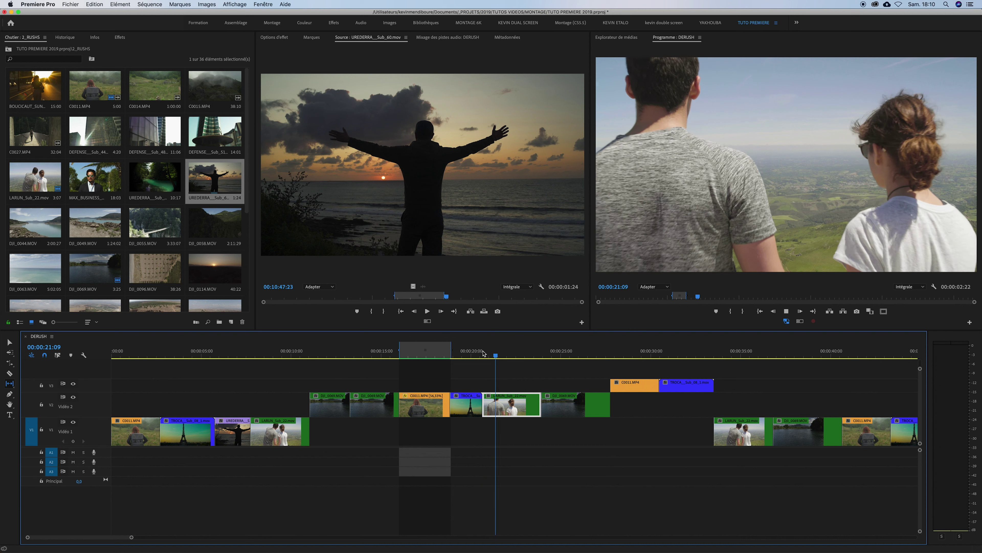
- Slip the UREDERRA clip's footage on Video 1 and play back from about 6 seconds
mouse_move(363, 355)
left_mouse_down()
mouse_move(226, 361)
mouse_move(233, 352)
left_mouse_up()
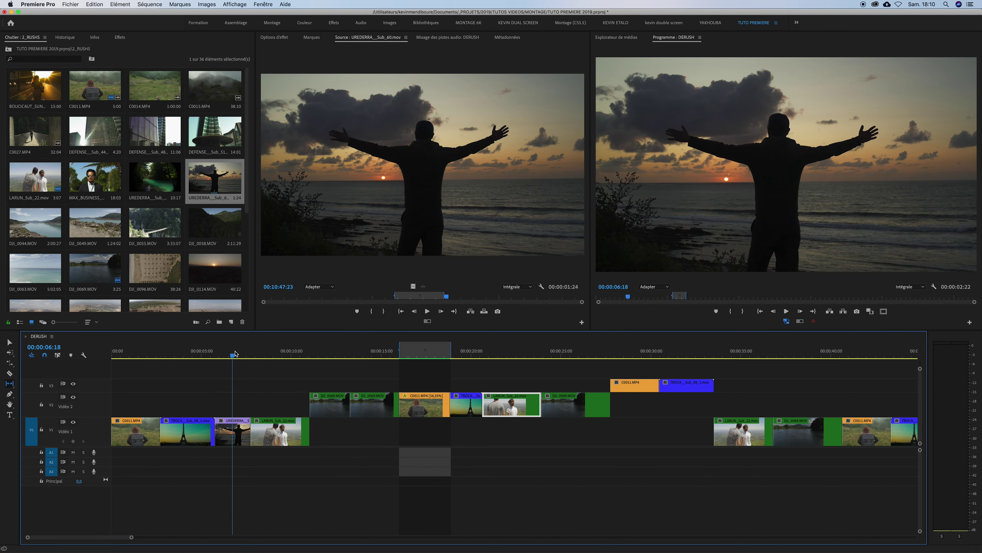
left_click_drag(234, 428, 122, 426)
left_click(216, 354)
key("space")
key("space")
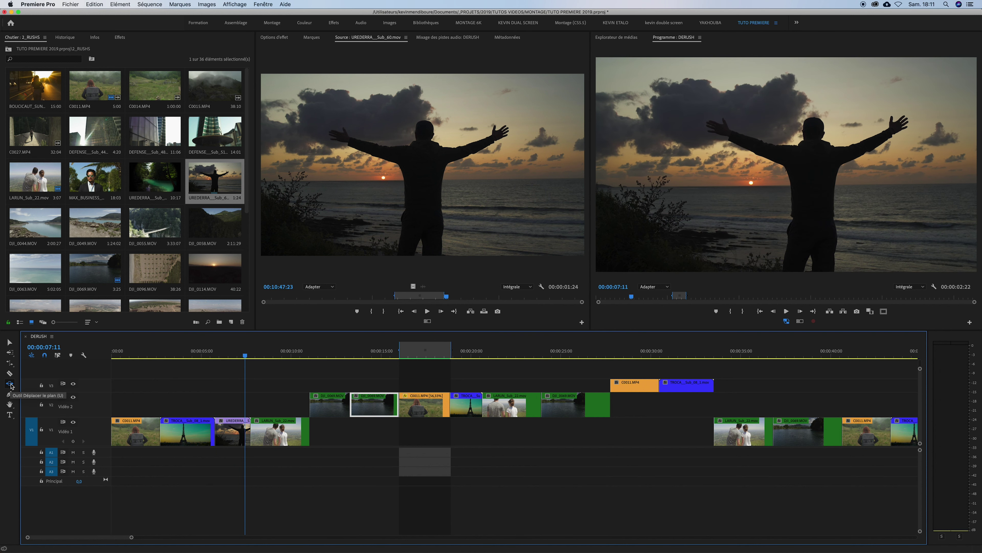
- Slide DJI_0069 slightly earlier on Video 2 with the Slide tool, check around 14 seconds, then restore Selection
left_click(11, 384)
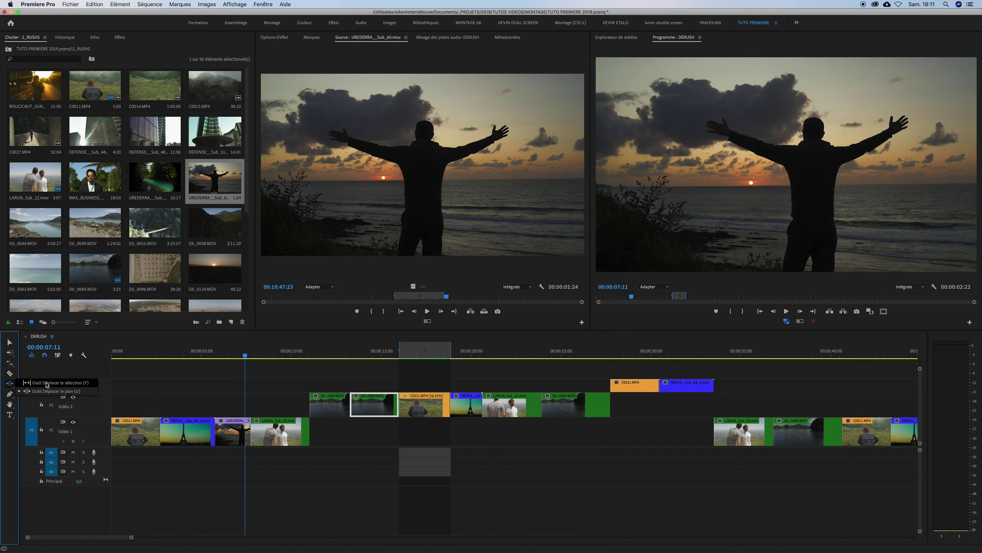
left_click(51, 392)
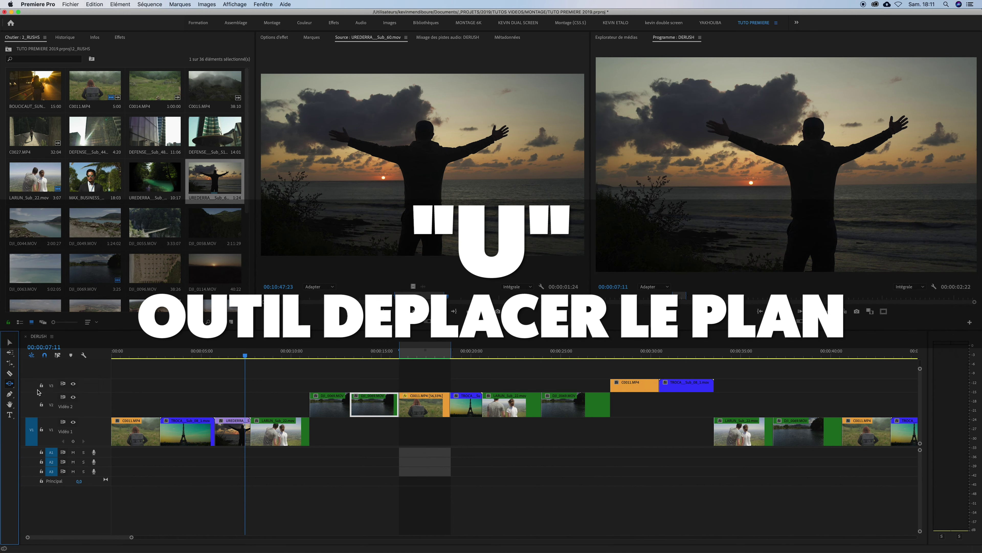
mouse_move(374, 403)
left_mouse_down()
mouse_move(360, 404)
mouse_move(402, 403)
mouse_move(375, 404)
left_mouse_up()
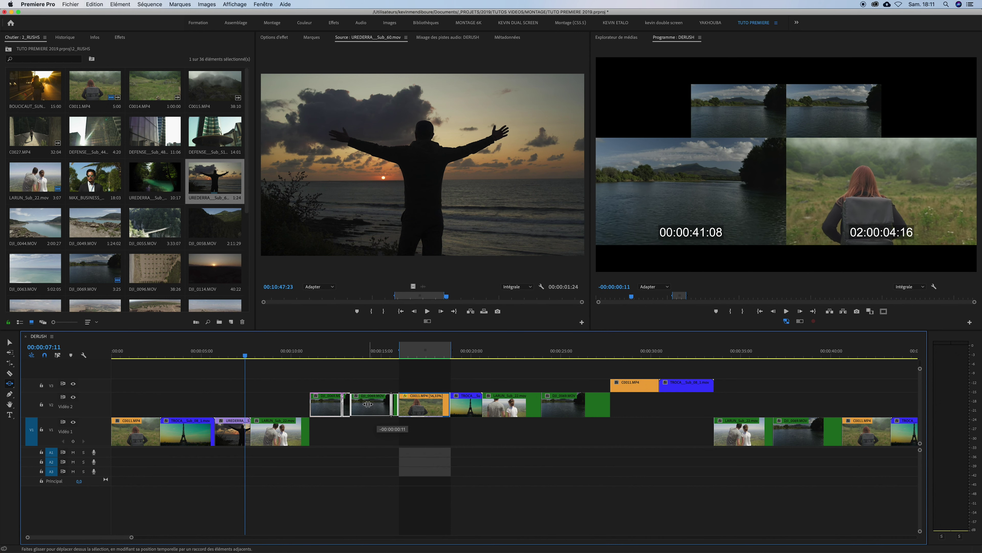
left_click_drag(376, 404, 362, 404)
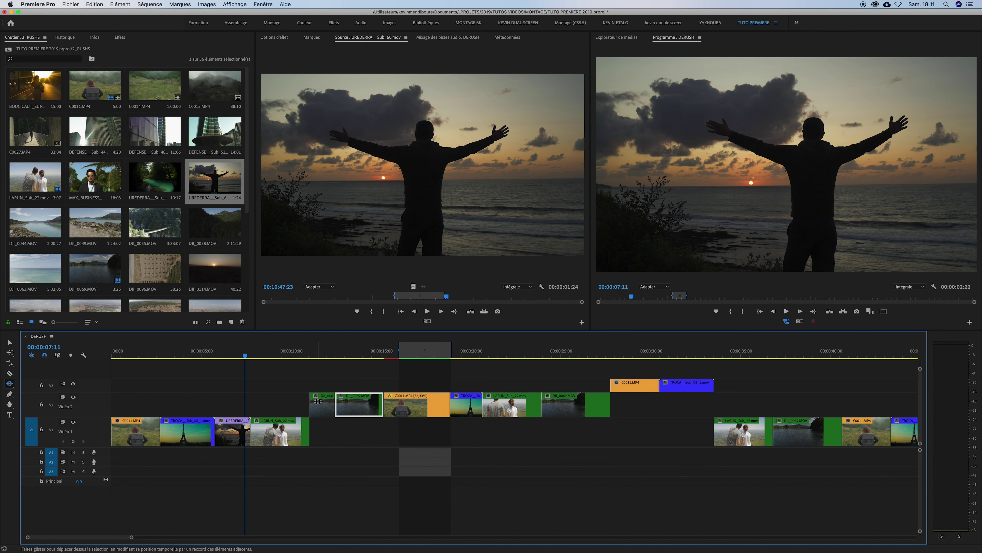
left_click(342, 355)
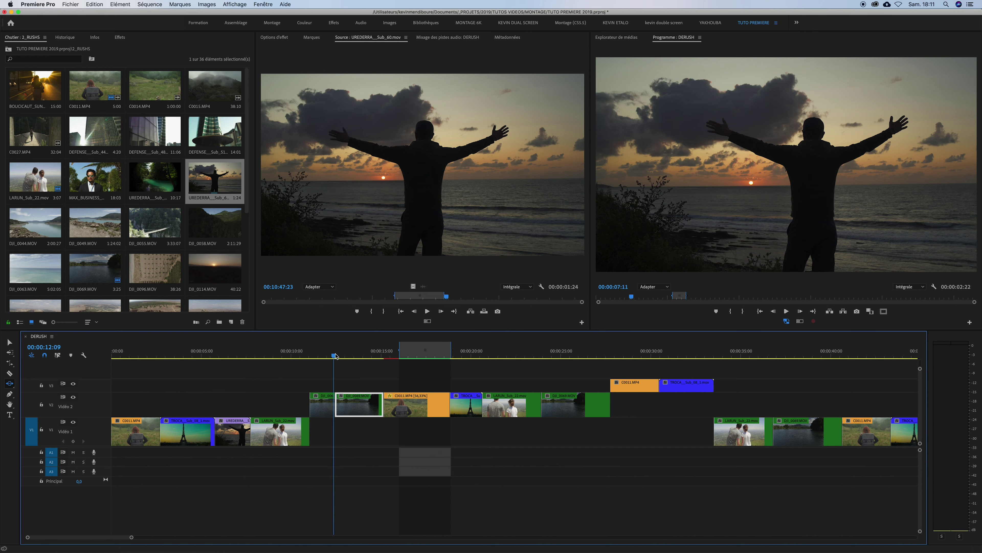
mouse_move(342, 355)
left_mouse_down()
mouse_move(367, 355)
mouse_move(357, 357)
left_mouse_up()
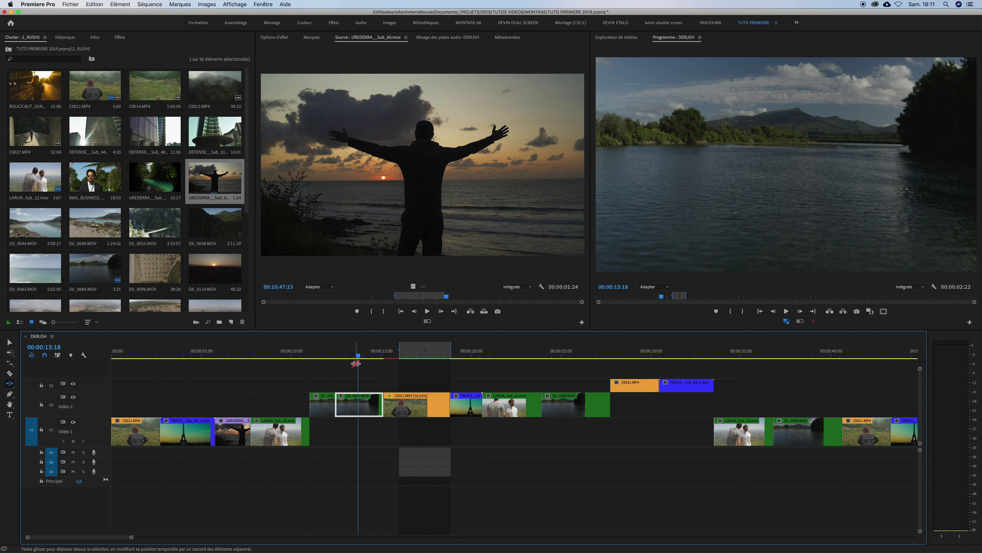
key("v")
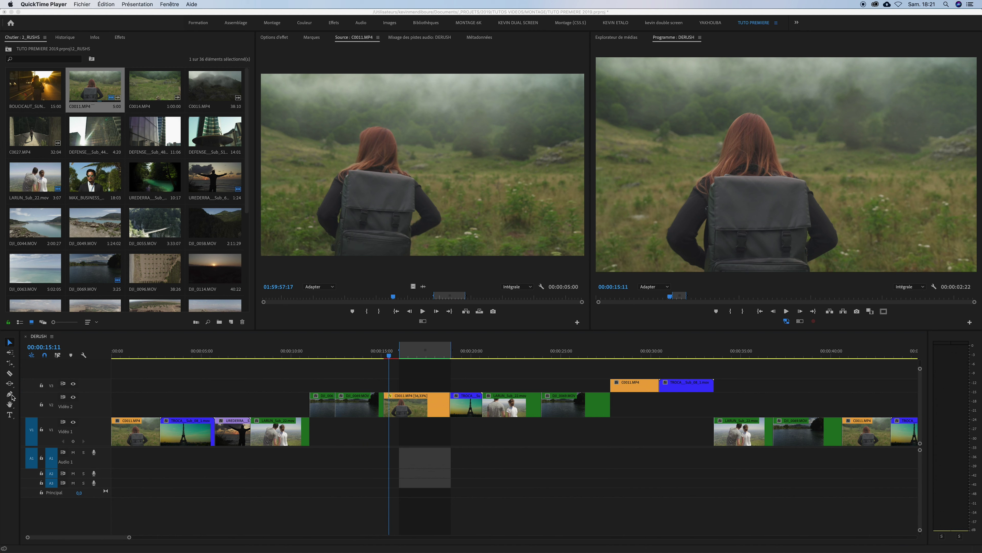
- Show video keyframes, add a mid-clip keyframe on C0011, and drag its end keyframe down to fade out
left_click(11, 394)
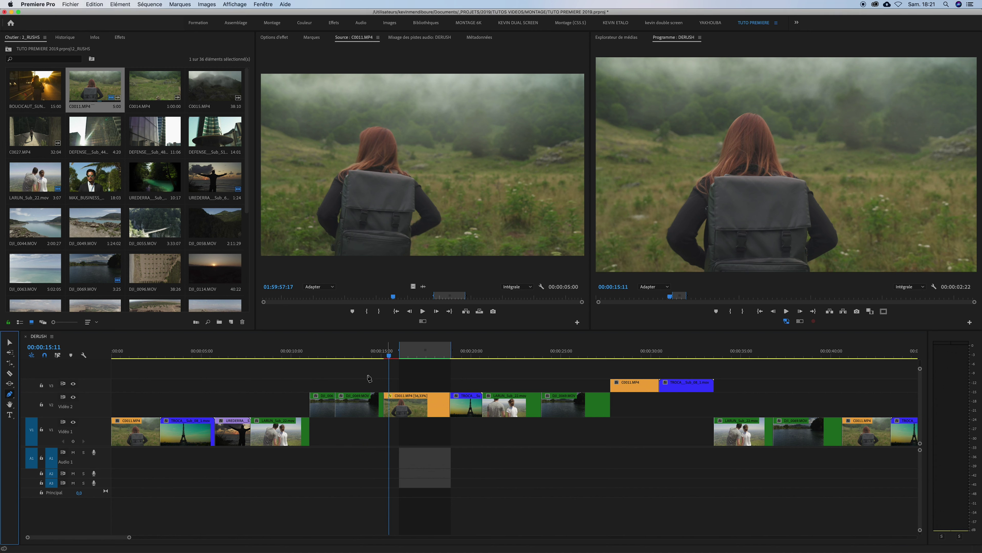
left_click(84, 355)
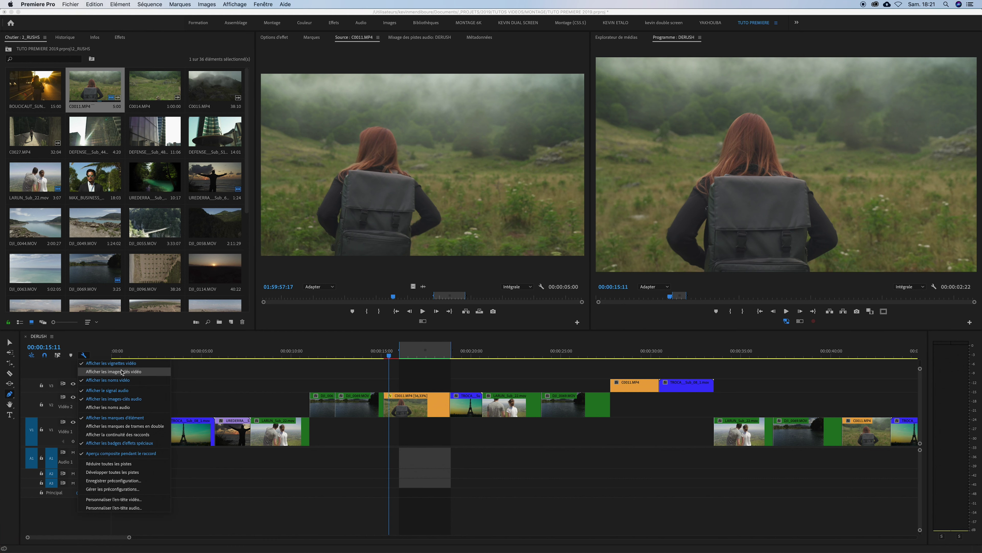
left_click(112, 371)
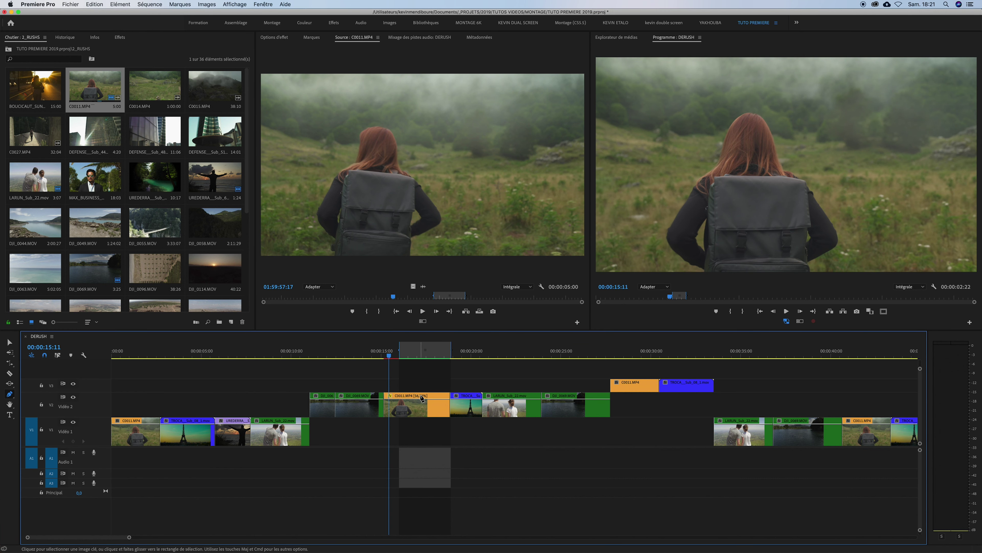
key("=")
key("=")
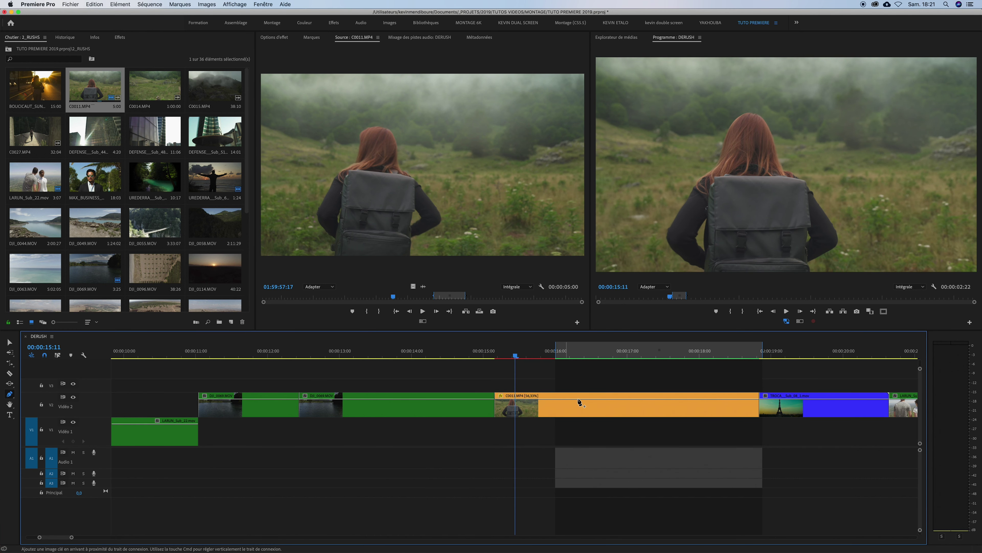
left_click(675, 399)
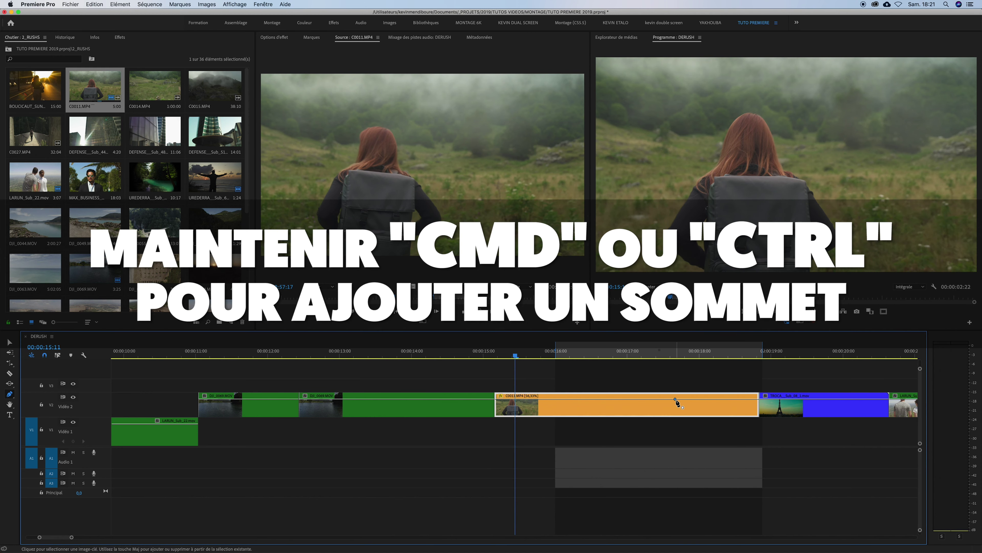
key("v")
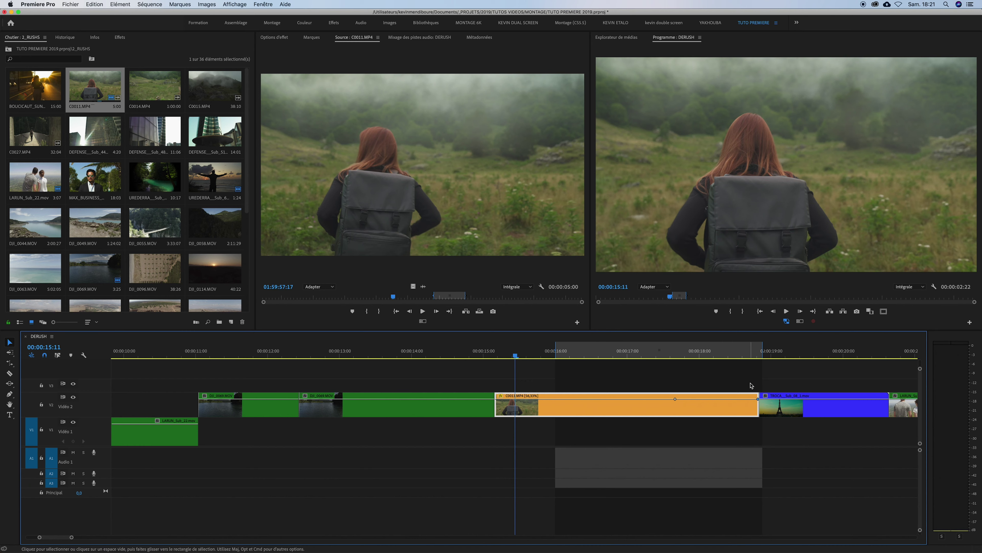
left_click_drag(758, 399, 758, 413)
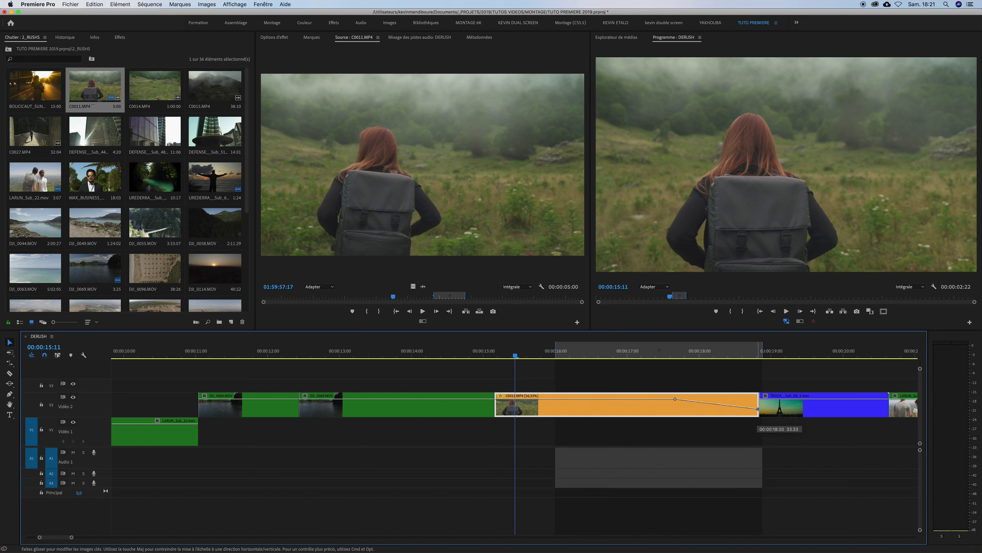
- Preview the C0011 fade-out from about 17 seconds, leaving the playhead at 17:19
left_click(670, 352)
key("space")
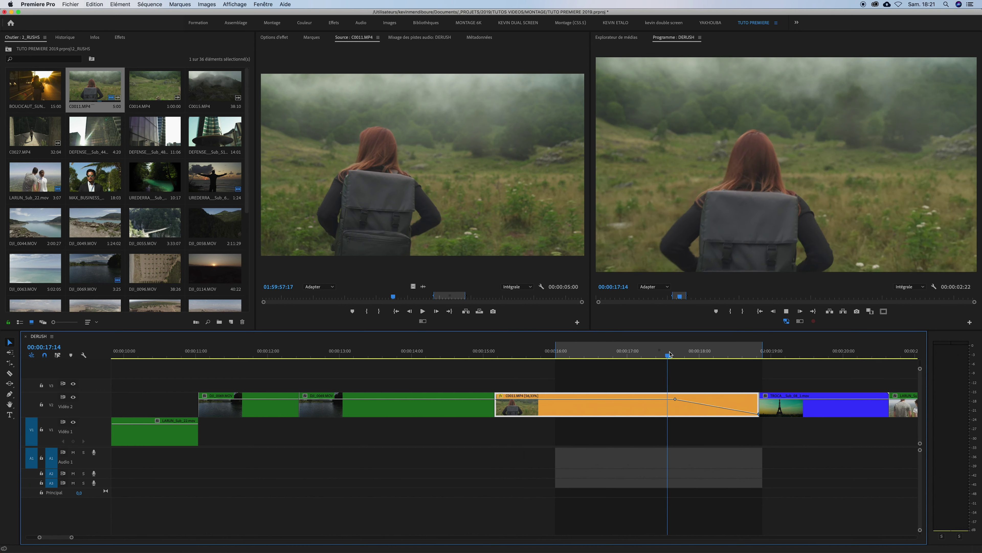
left_click_drag(676, 352, 654, 351)
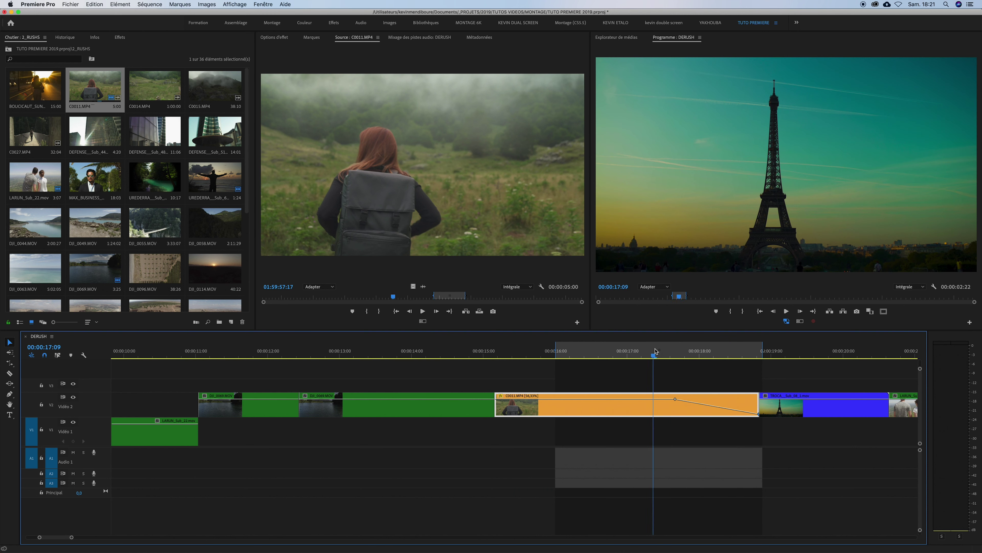
key("space")
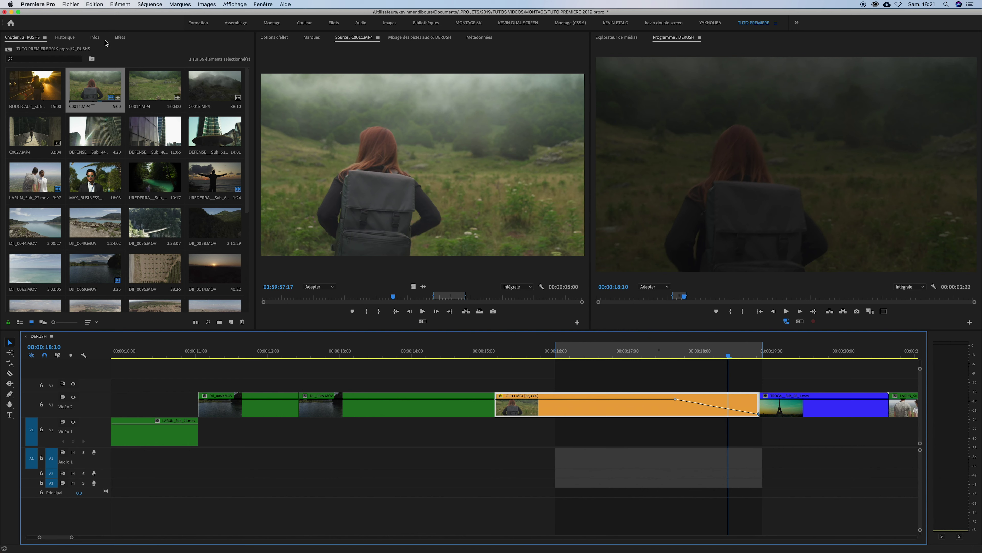
left_click_drag(705, 352, 671, 354)
key("space")
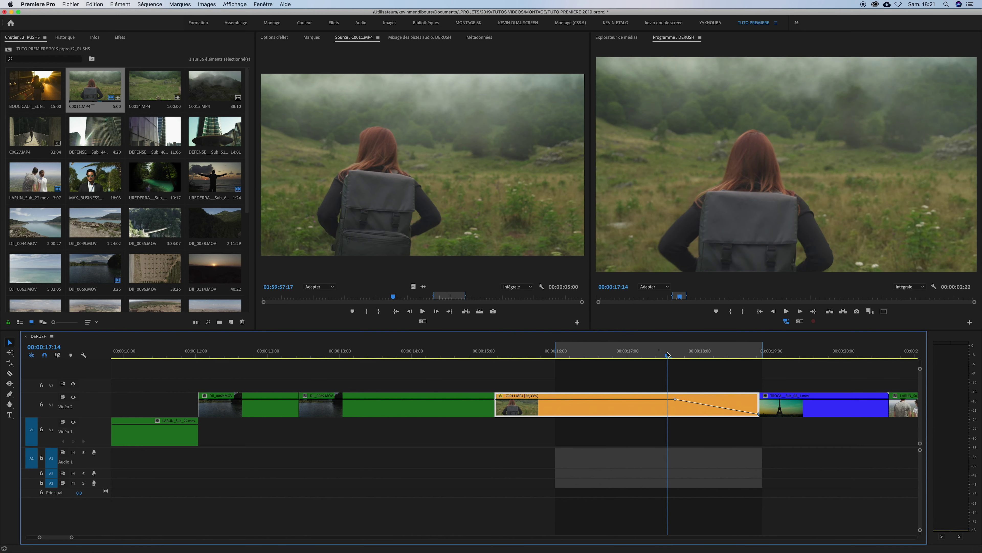
key("space")
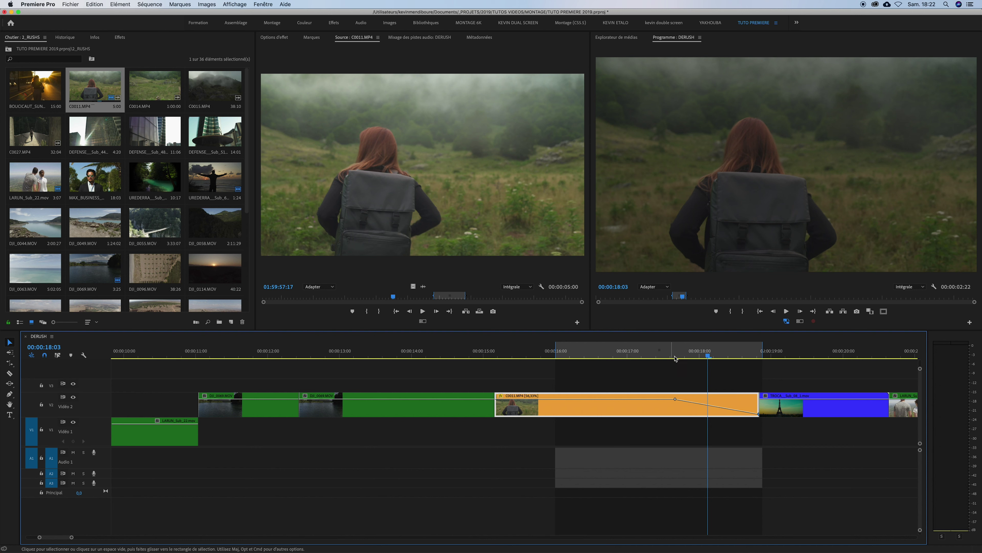
left_click(677, 354)
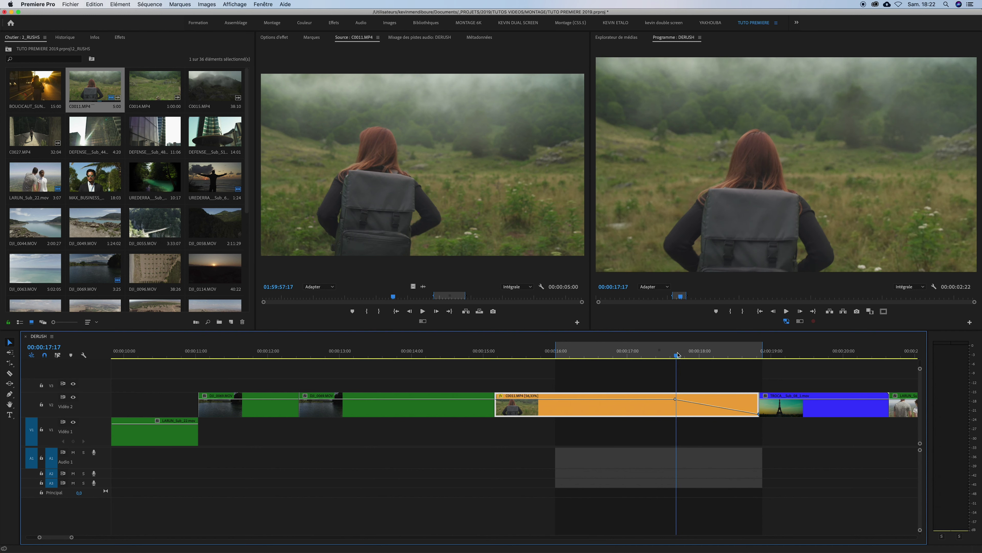
left_click_drag(677, 354, 682, 355)
- Set the Program monitor zoom to 200% and pan with the Hand tool to frame the backpack
left_click(10, 394)
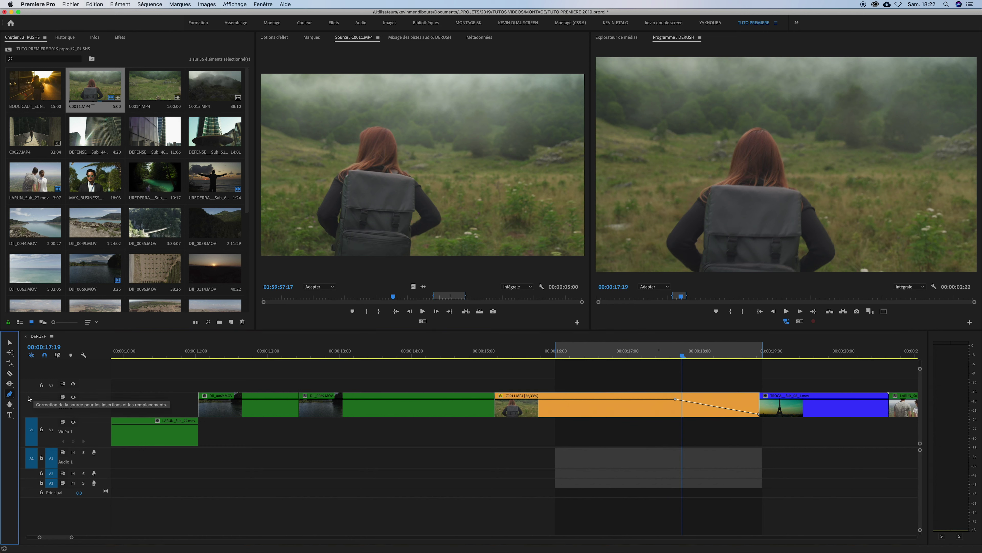
left_click(9, 404)
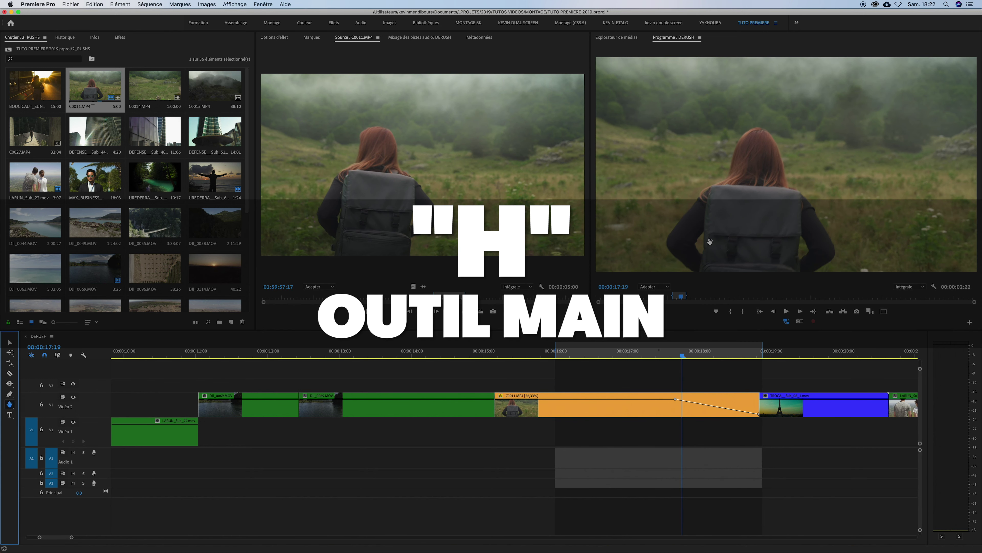
left_click(659, 287)
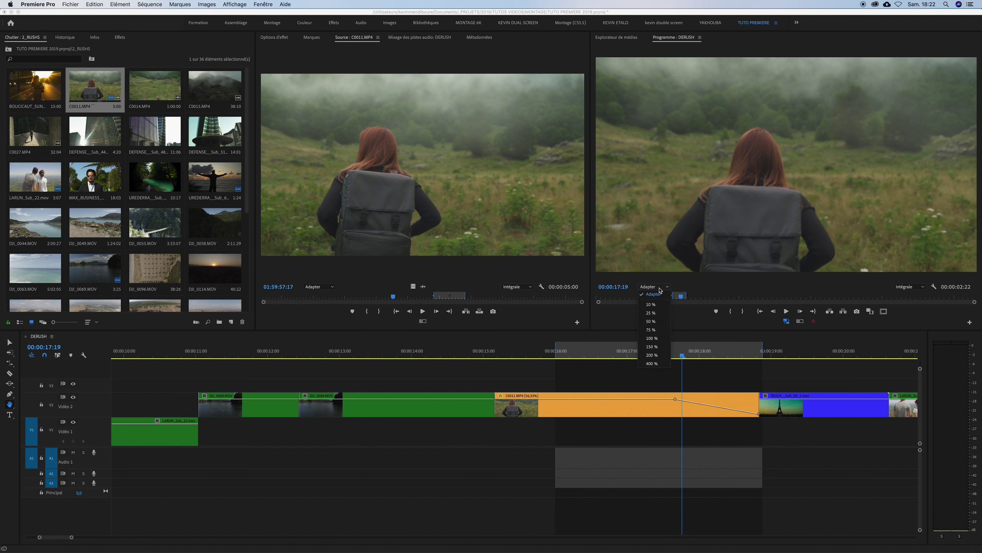
left_click(652, 355)
left_click_drag(795, 186, 855, 211)
left_click_drag(794, 230, 793, 168)
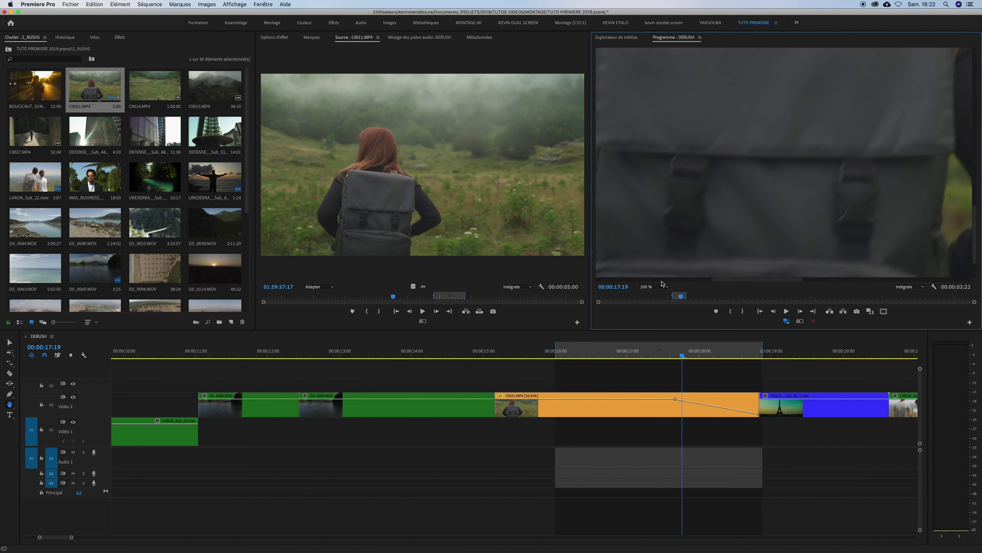
left_click_drag(715, 193, 729, 191)
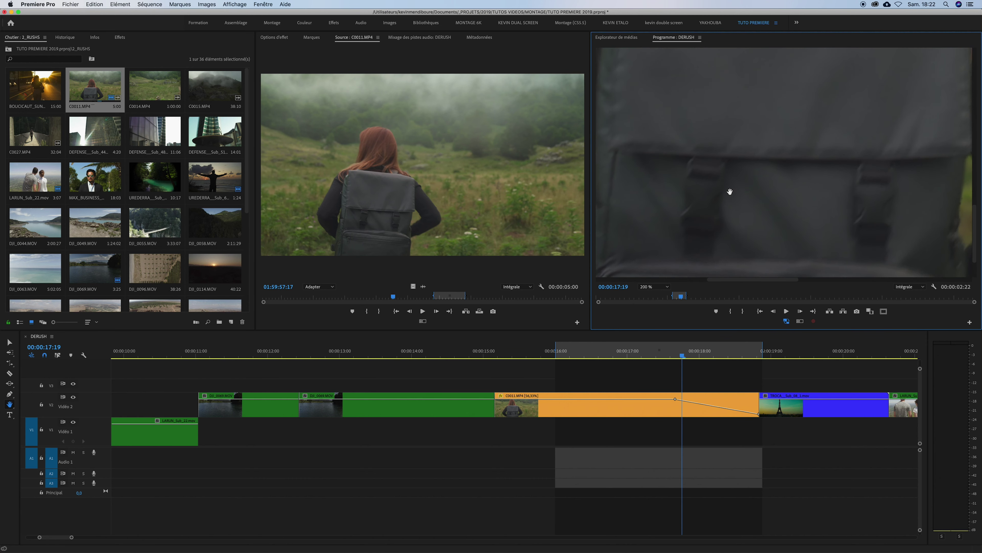
left_click(8, 407)
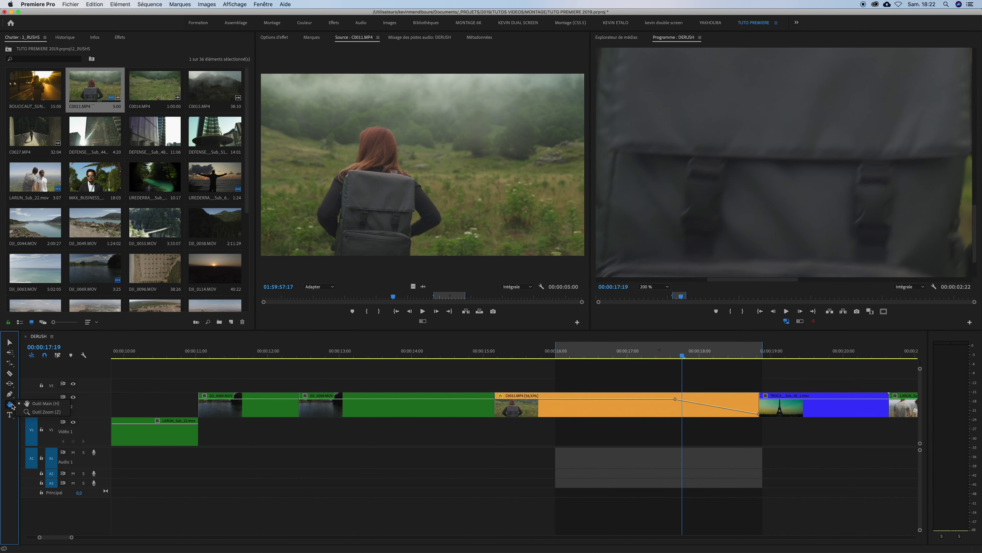
- Zoom the timeline in and Option-click back out to span about 00:00:07–00:00:28, then restore Selection
left_click(50, 412)
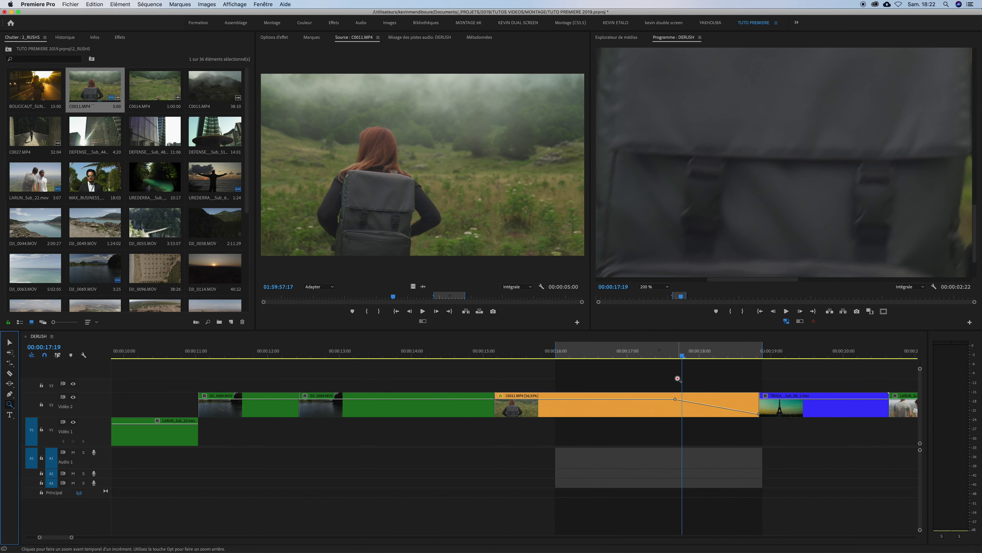
left_click(597, 383)
left_click(574, 383)
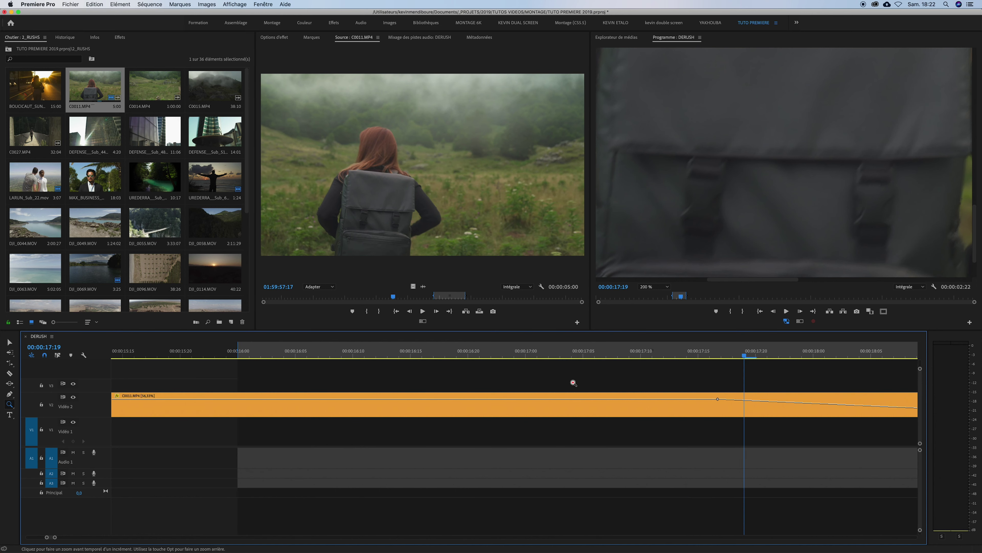
key("alt")
left_click(571, 382, "alt")
left_click(566, 382, "alt")
left_click(557, 382, "alt")
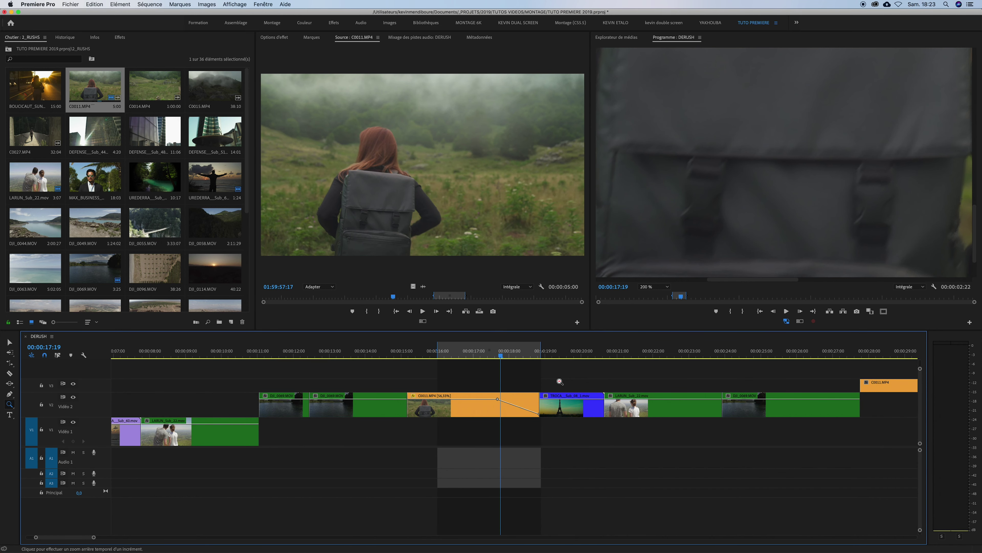
left_click(550, 382)
left_click(550, 381)
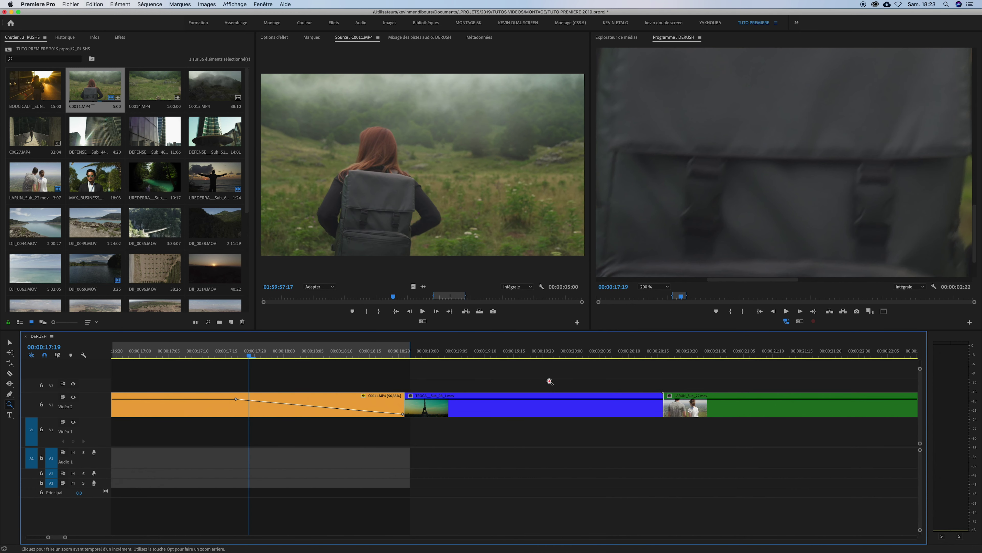
key("v")
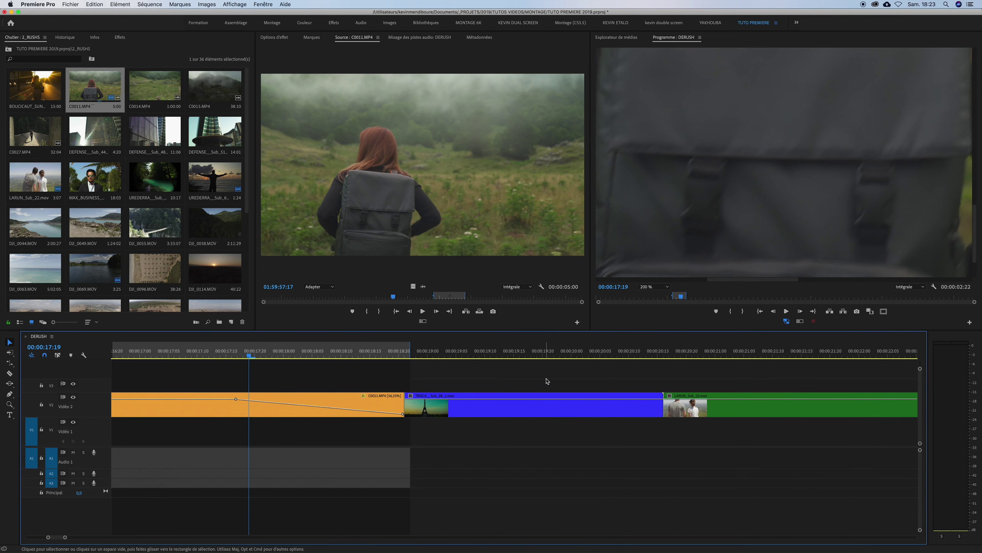
scroll(546, 380, "down", 5)
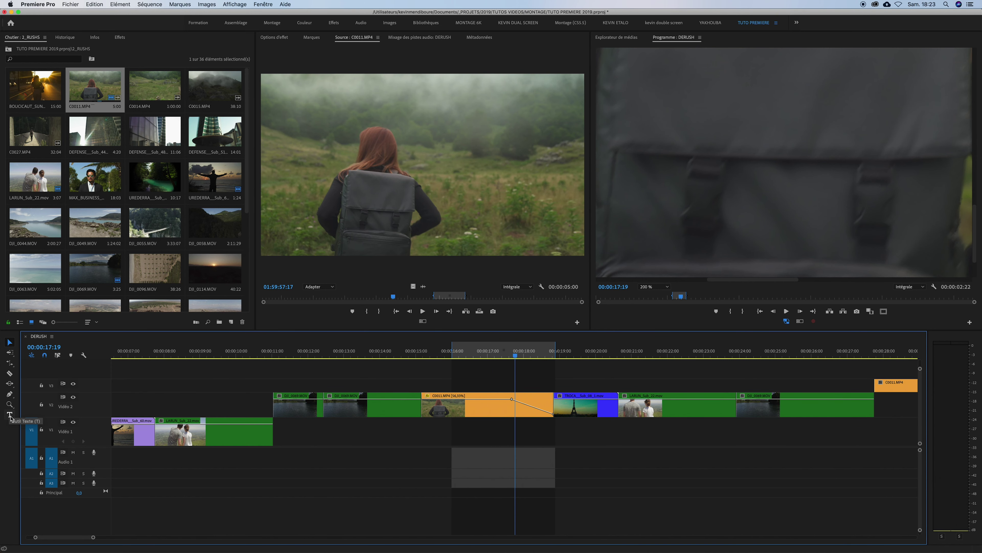
- Choose the horizontal Text tool and set the Program monitor zoom to Fit
left_click(10, 416)
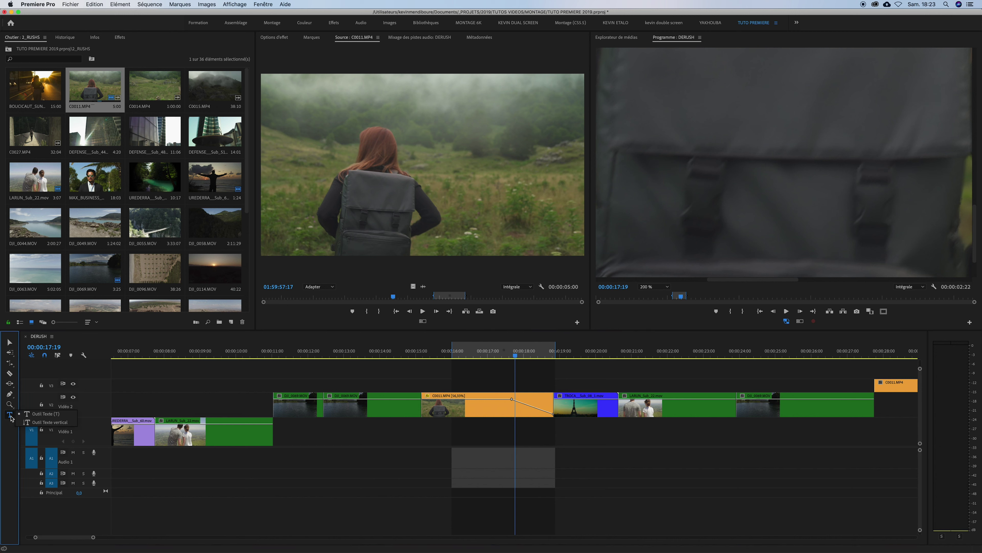
left_click(29, 414)
left_click_drag(511, 353, 442, 353)
left_click(656, 287)
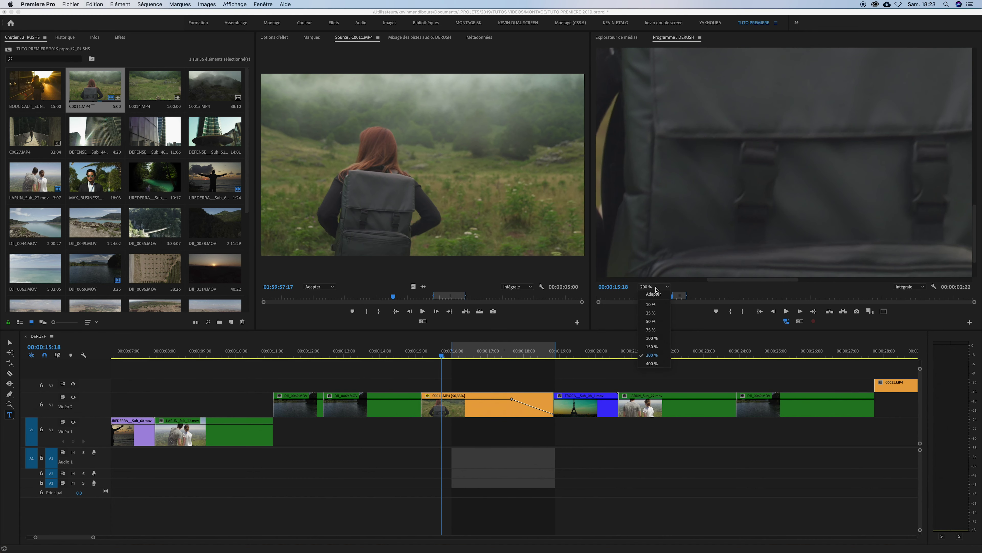
left_click(659, 294)
- Add the title 'AJOUTER EFFET VIDEO' over the Eiffel Tower shot and shorten its V3 clip
left_click_drag(589, 354, 571, 354)
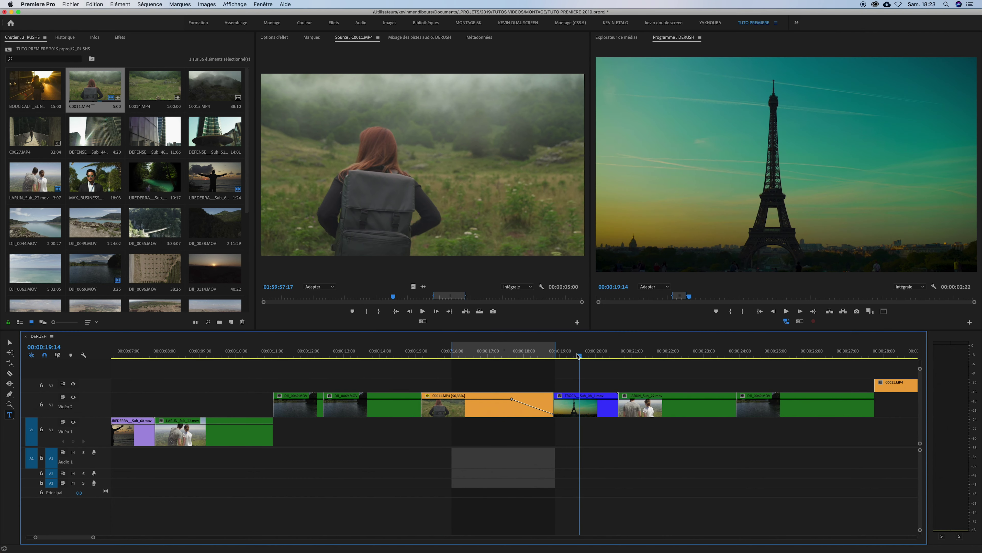
left_click(811, 152)
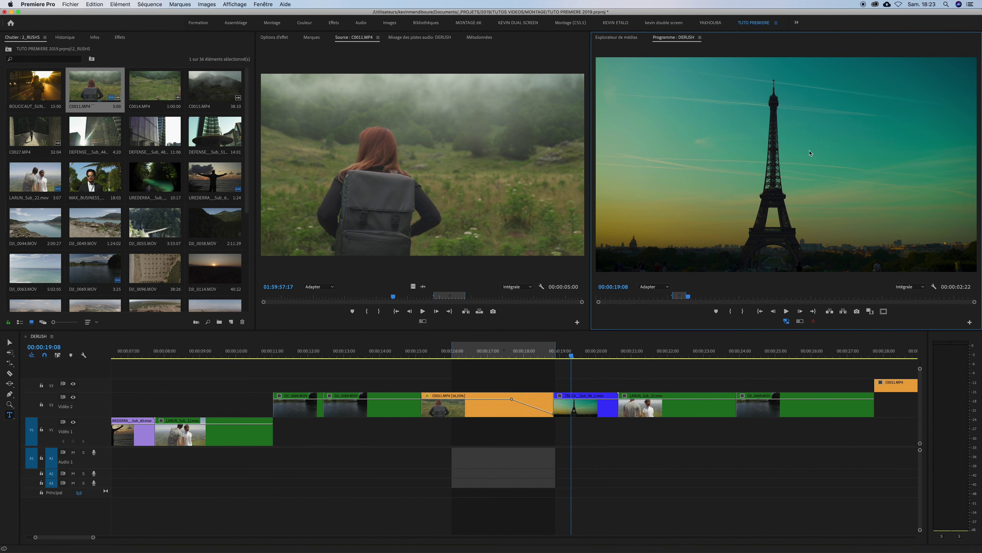
type("AJOUTER EFFET VIDEO")
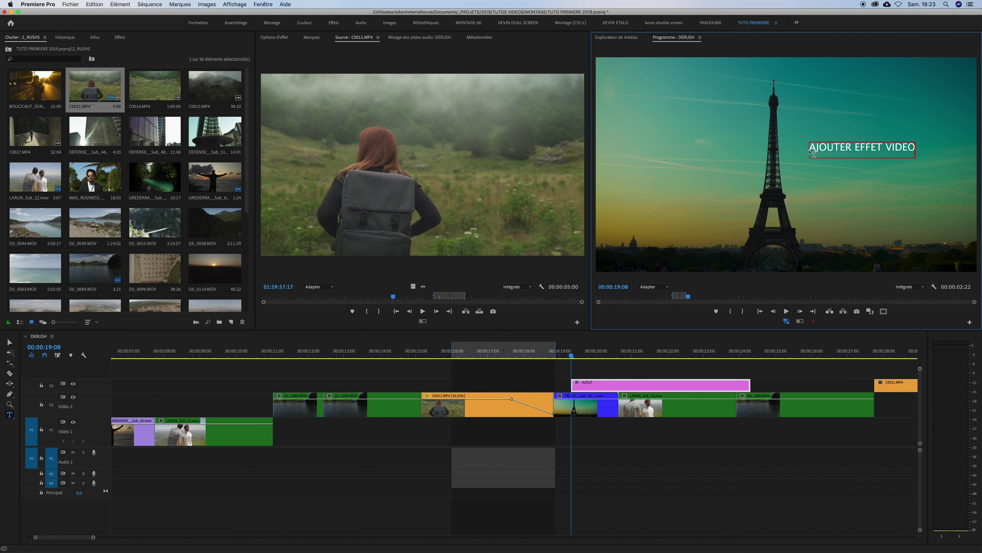
left_click(560, 352)
left_click(611, 353)
left_click_drag(750, 384, 578, 388)
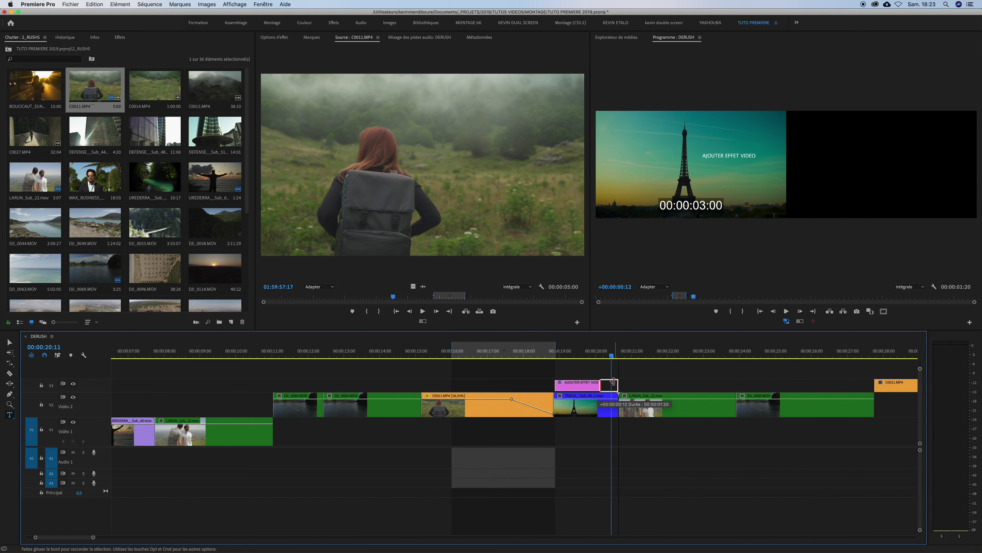
- Play through the shortened title, then leave text editing and restore the Selection tool
left_click(591, 352)
left_click_drag(589, 352, 581, 352)
key("shift+k")
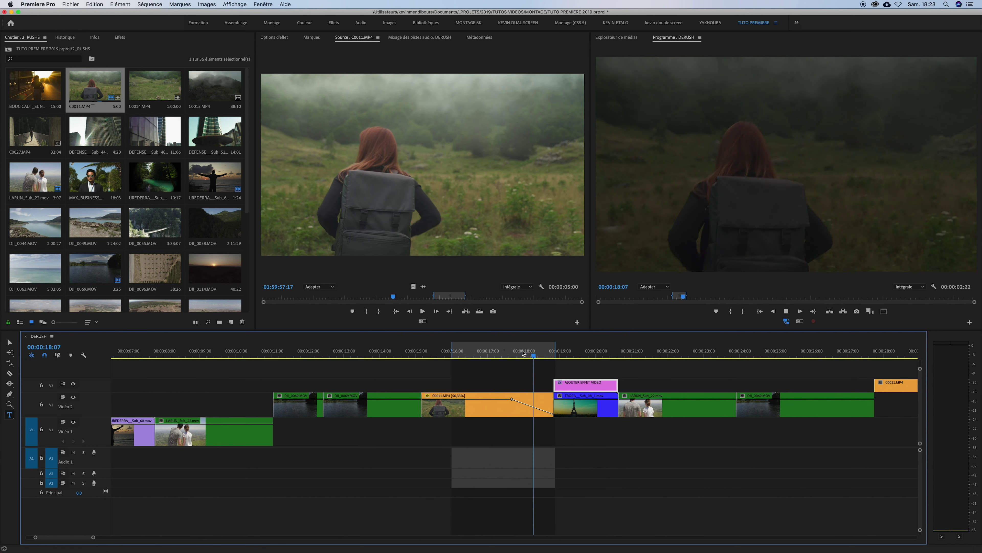
left_click(851, 149)
key("Escape")
key("v")
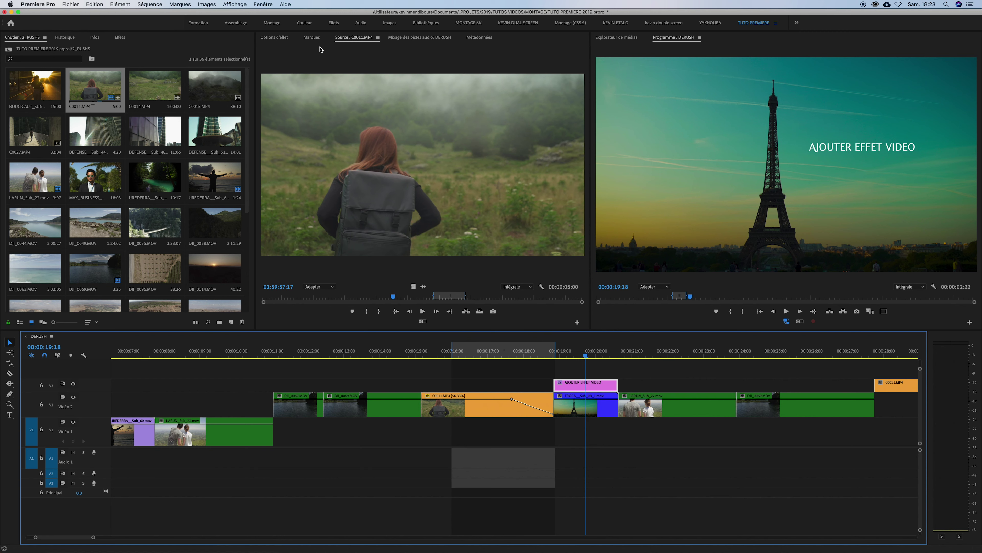
- Open Effect Controls and expand the Texte (AJOUTER EFFET VIDEO) effect settings
left_click(277, 38)
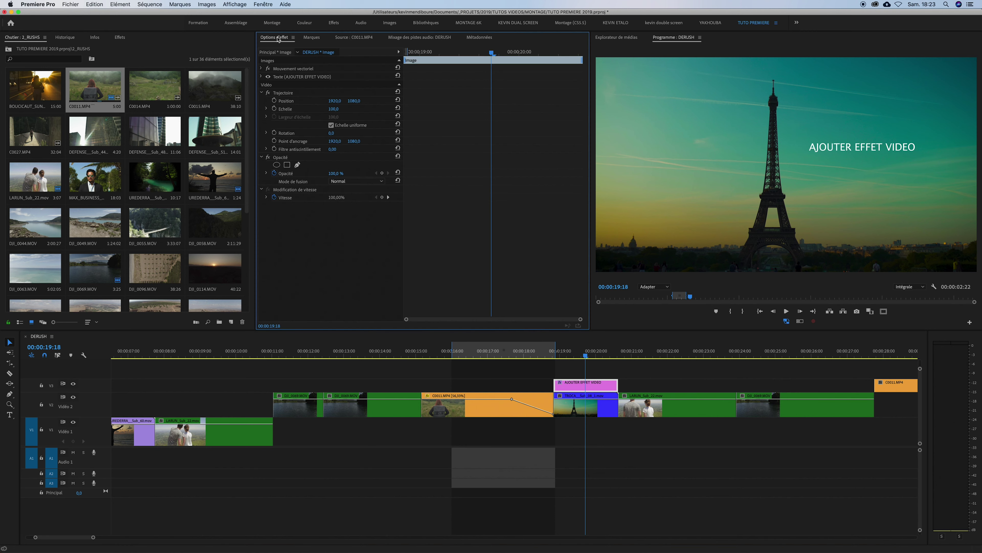
left_click(262, 78)
left_click_drag(585, 131, 584, 173)
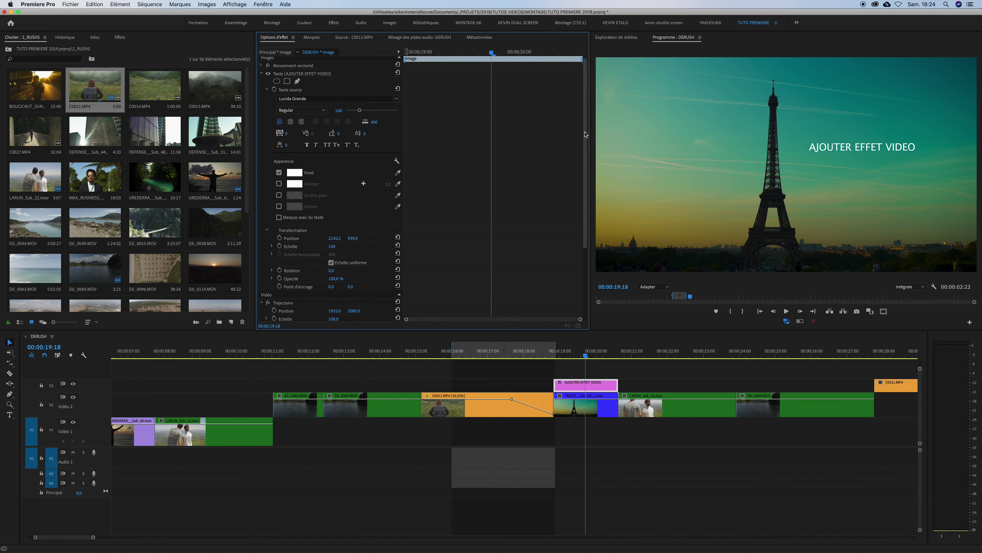
scroll(499, 246, "up", 5)
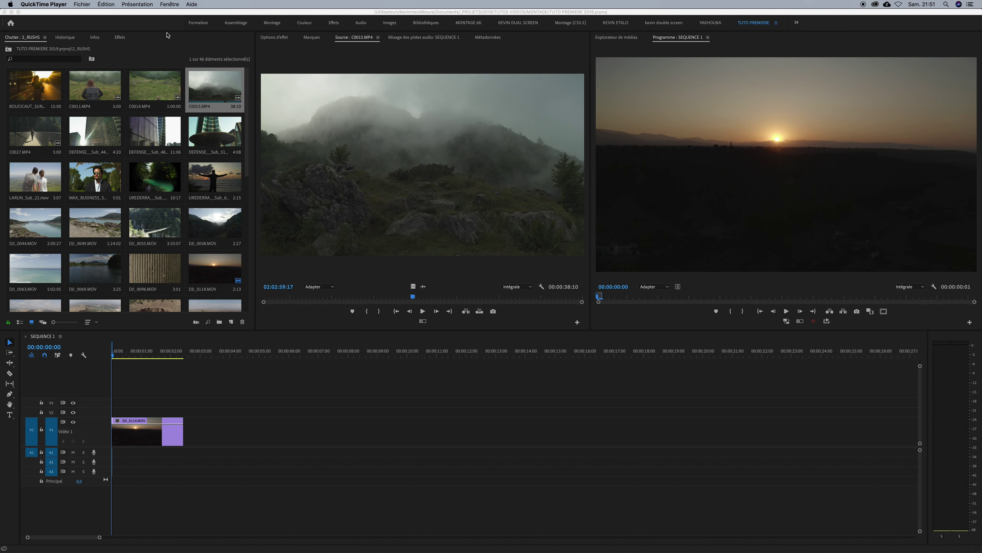
- Bring Premiere Pro forward and go through Fichier to Réglages du projet > Généralités
left_click(80, 10)
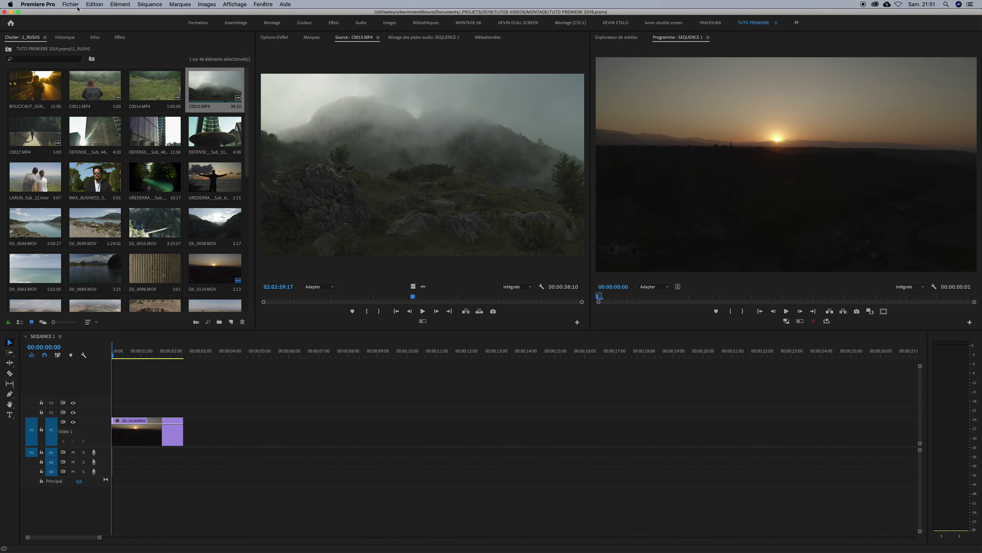
left_click(73, 5)
mouse_move(74, 12)
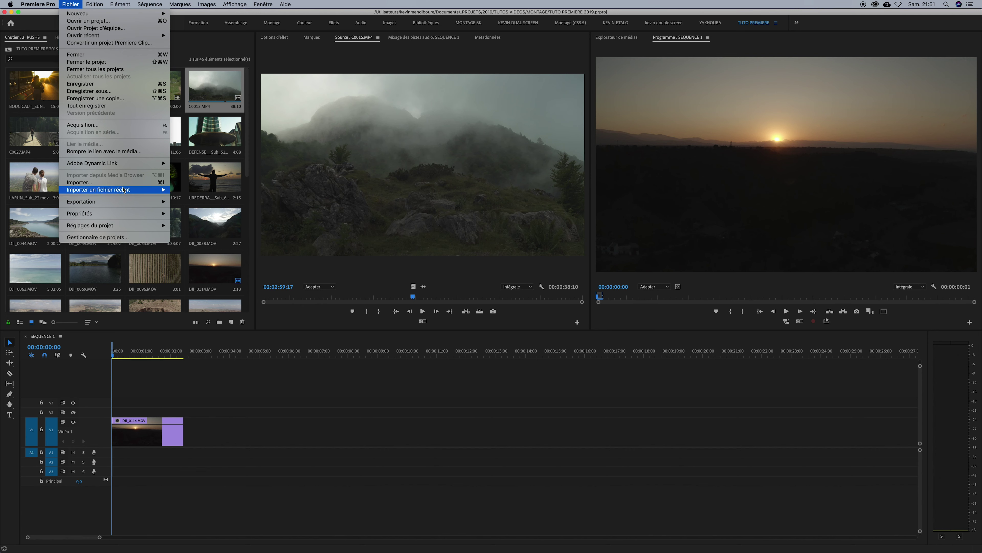
mouse_move(118, 201)
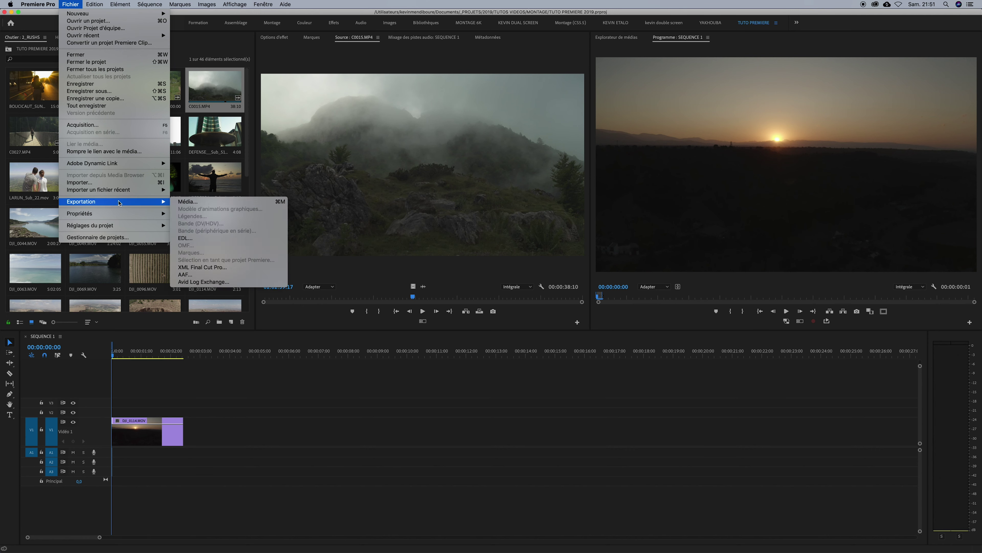
- Review the Général, Disques de travail and Paramètres d'ingestion tabs unchanged, then confirm with OK
mouse_move(114, 228)
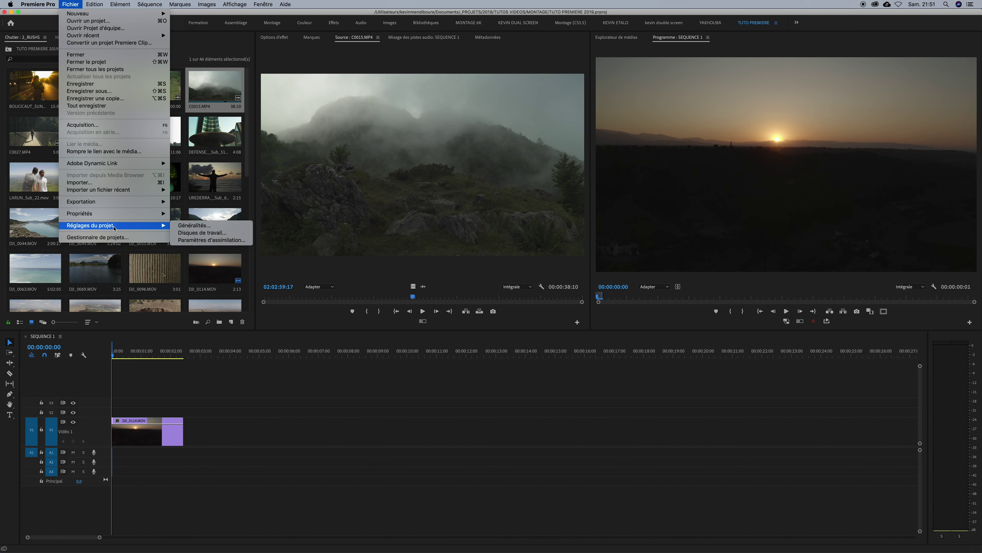
left_click(193, 226)
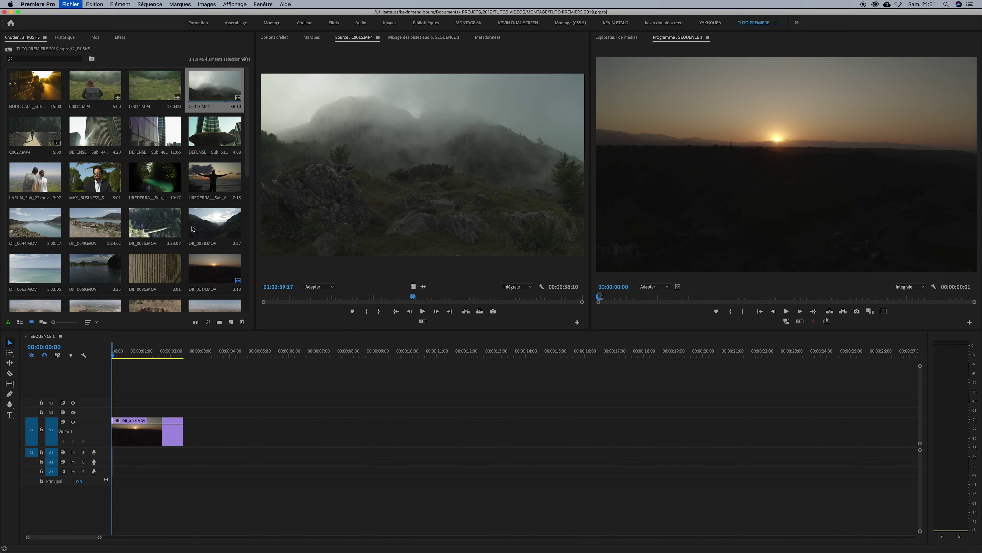
left_click(392, 190)
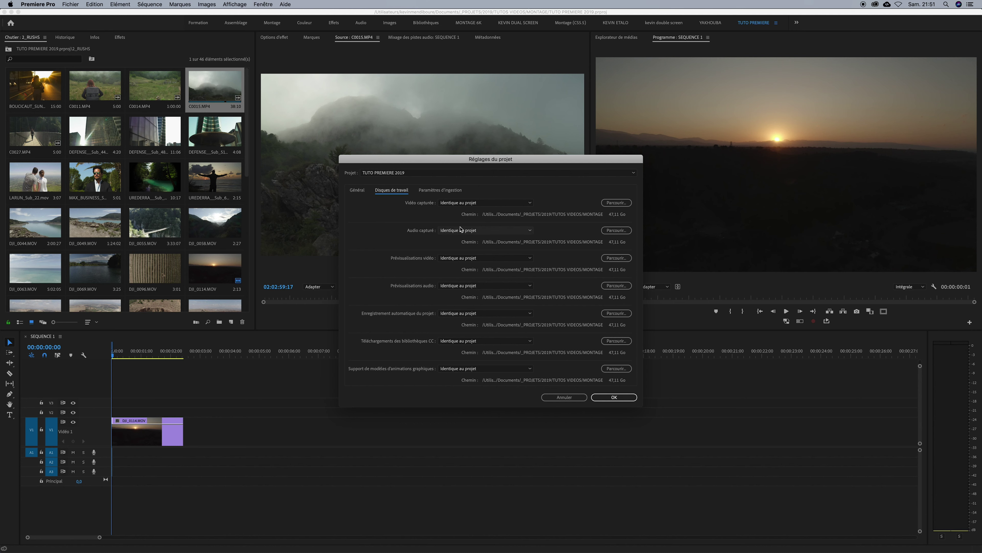
left_click(437, 190)
left_click(356, 190)
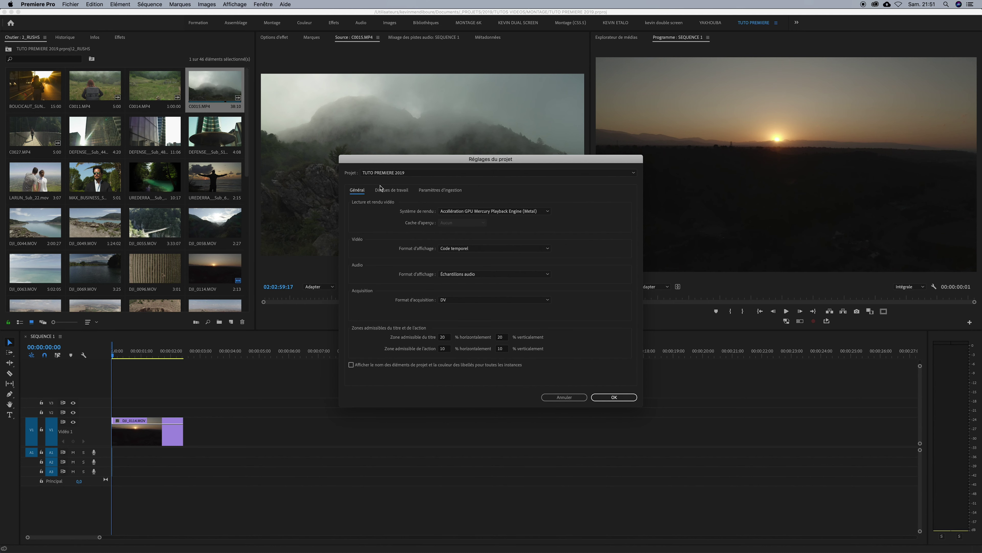
left_click(398, 191)
left_click(476, 203)
left_click(613, 397)
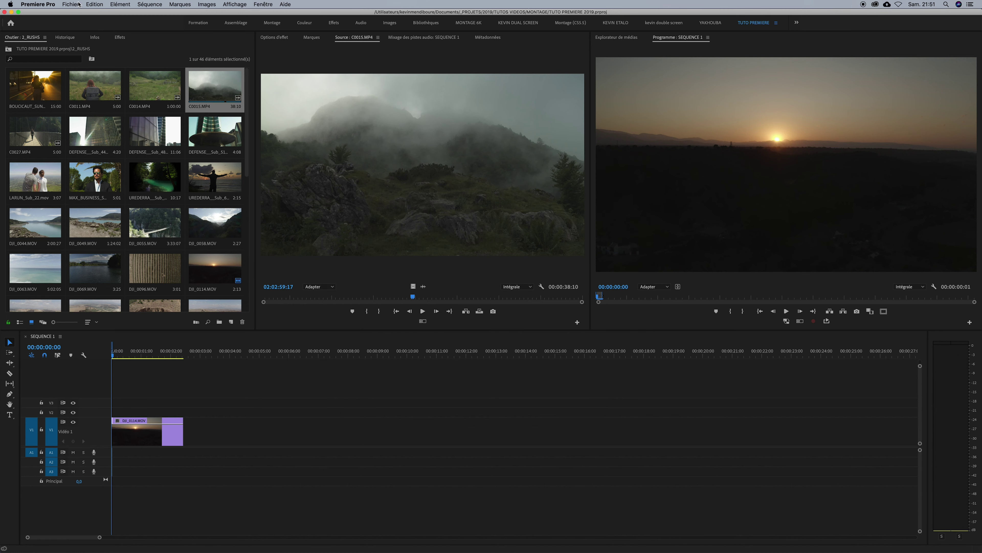
left_click(89, 4)
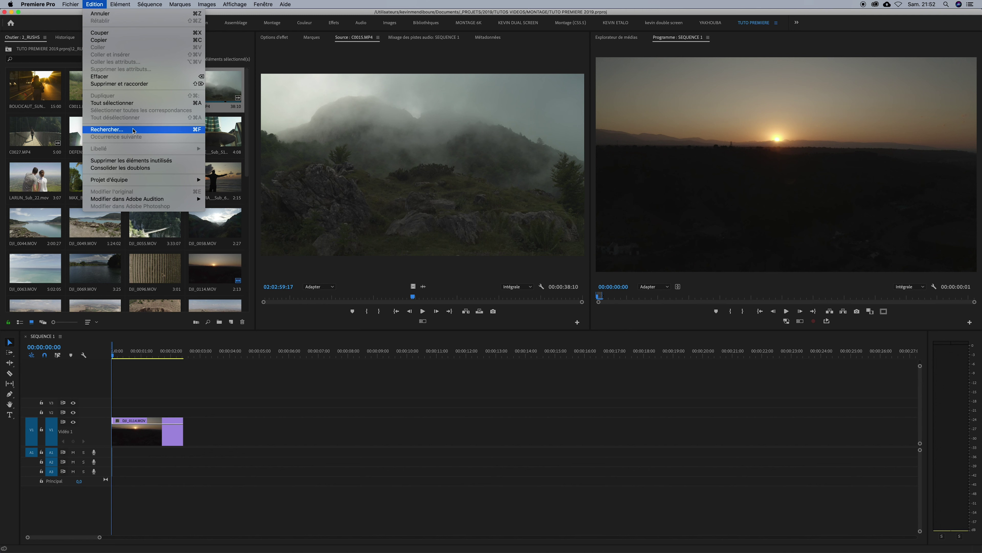
- Run Séquence > Supprimer les espaces vides on the single DJI_0114 clip in V1
mouse_move(138, 182)
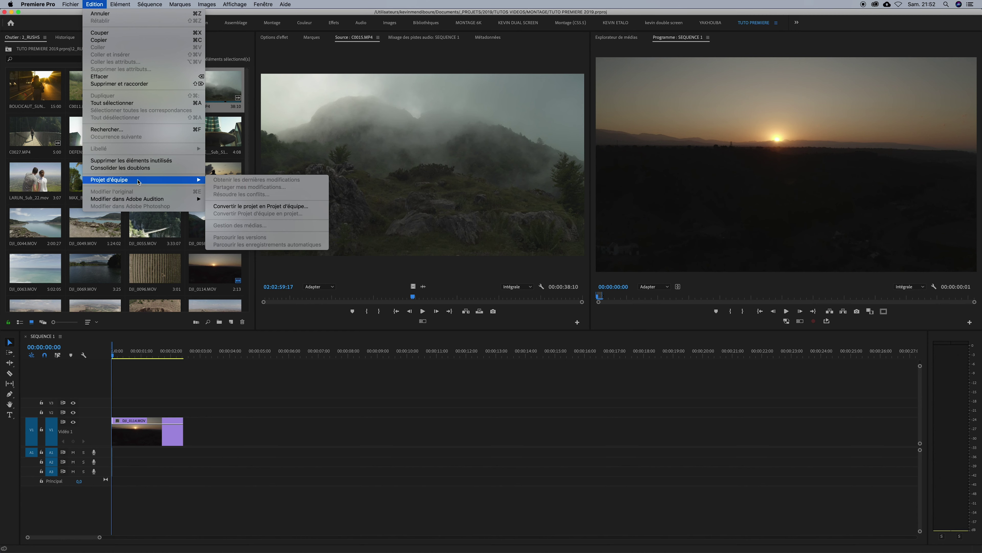
left_click(112, 77)
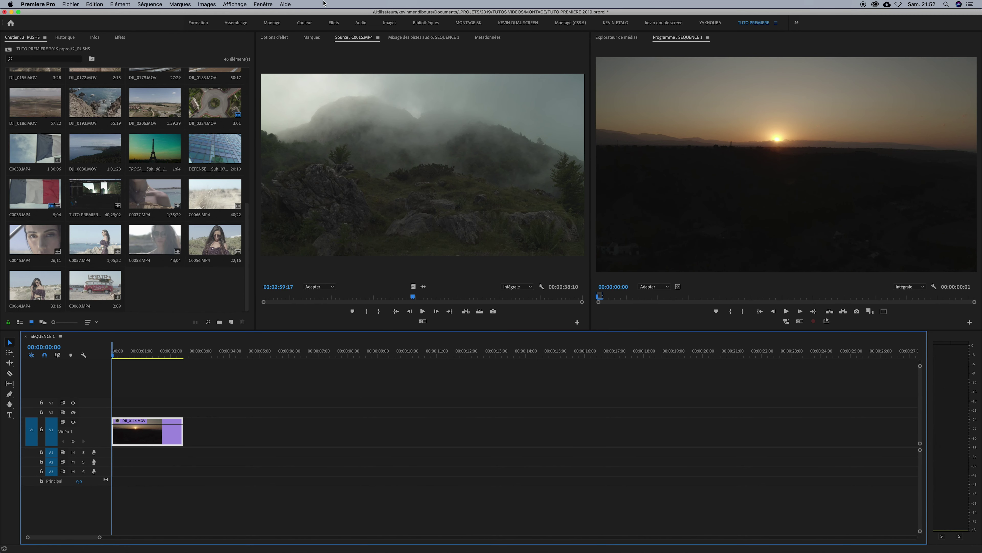
left_click(123, 4)
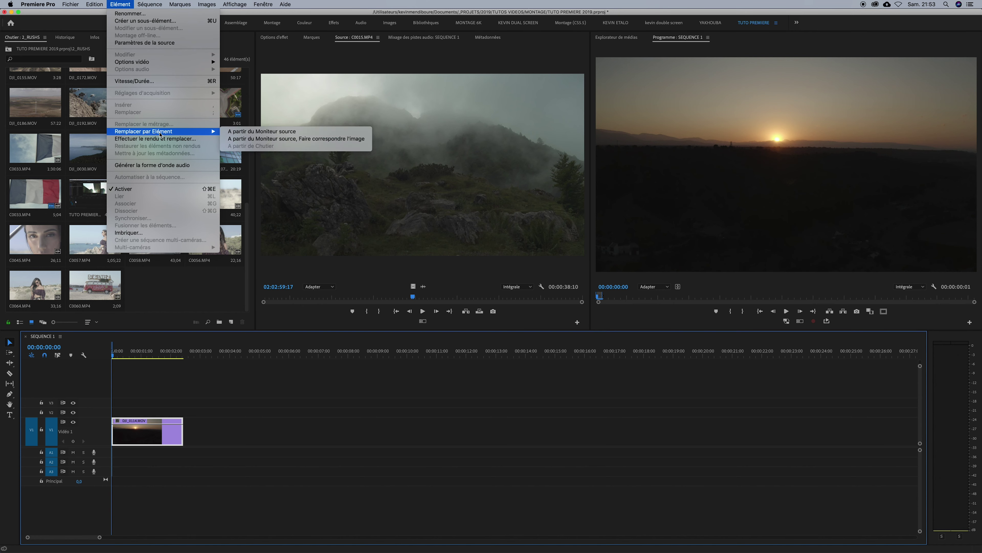
mouse_move(150, 3)
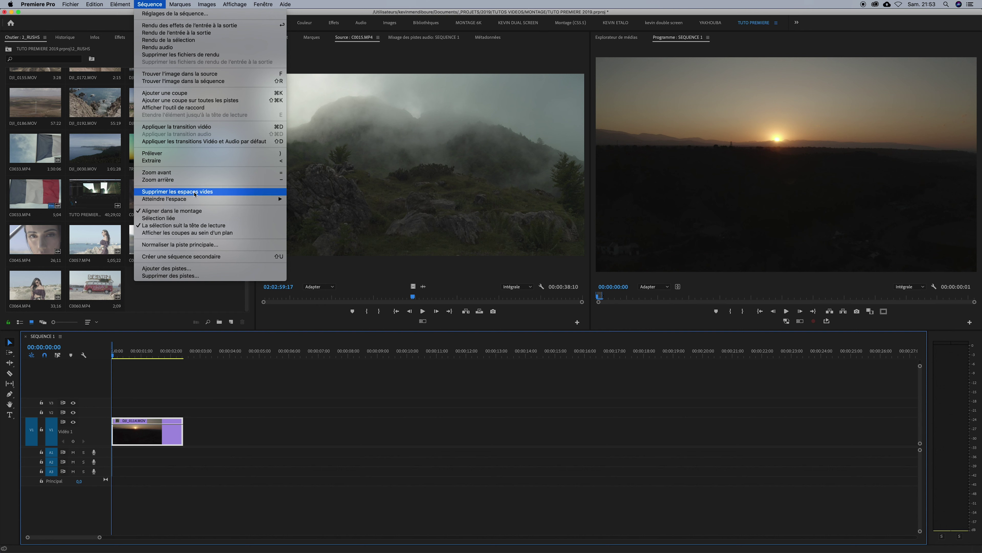
left_click(195, 191)
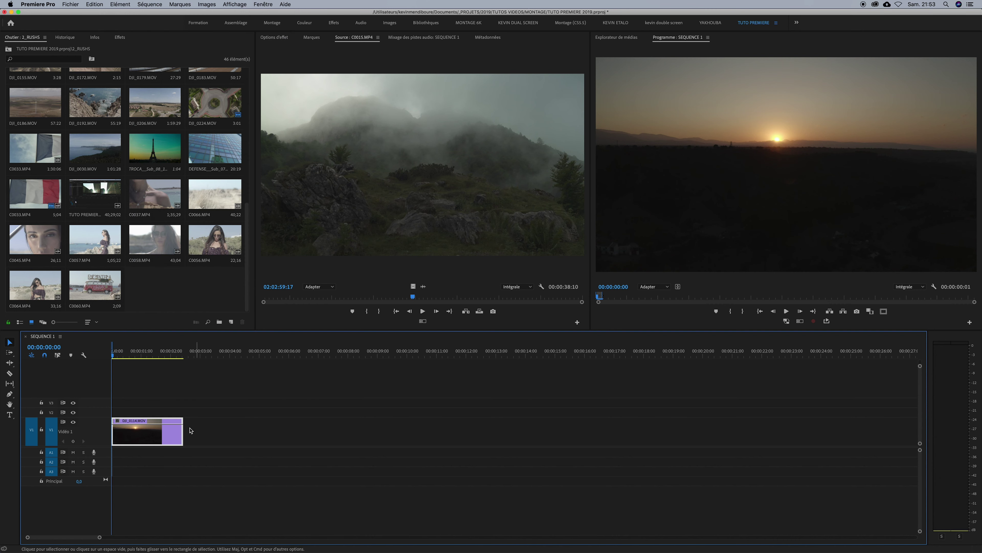
- Alt-drag DJI_0114 into four copies on V1, delete the gaps one by one, then undo
left_click_drag(158, 434, 389, 434)
left_click_drag(437, 437, 536, 437)
left_click(232, 427)
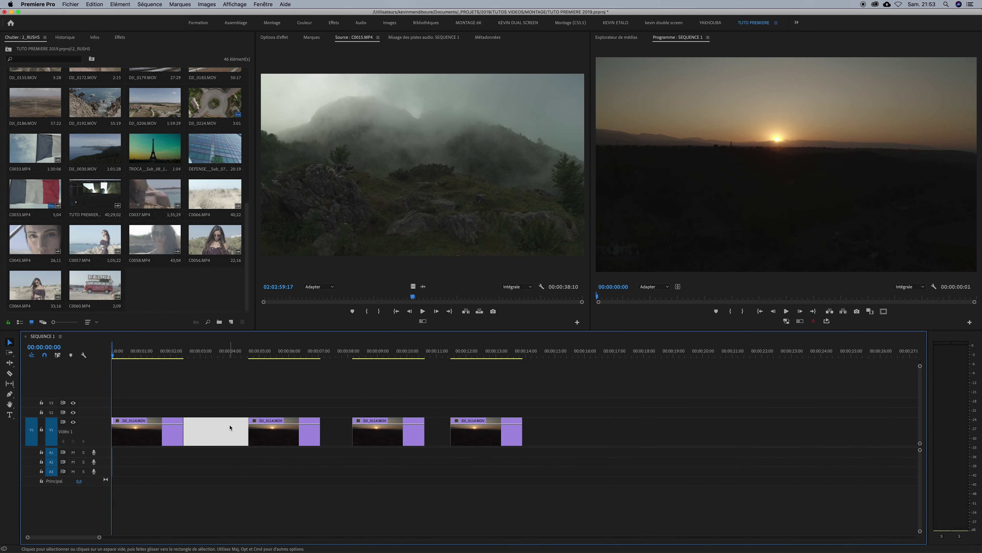
key("Delete")
left_click(271, 426)
key("Delete")
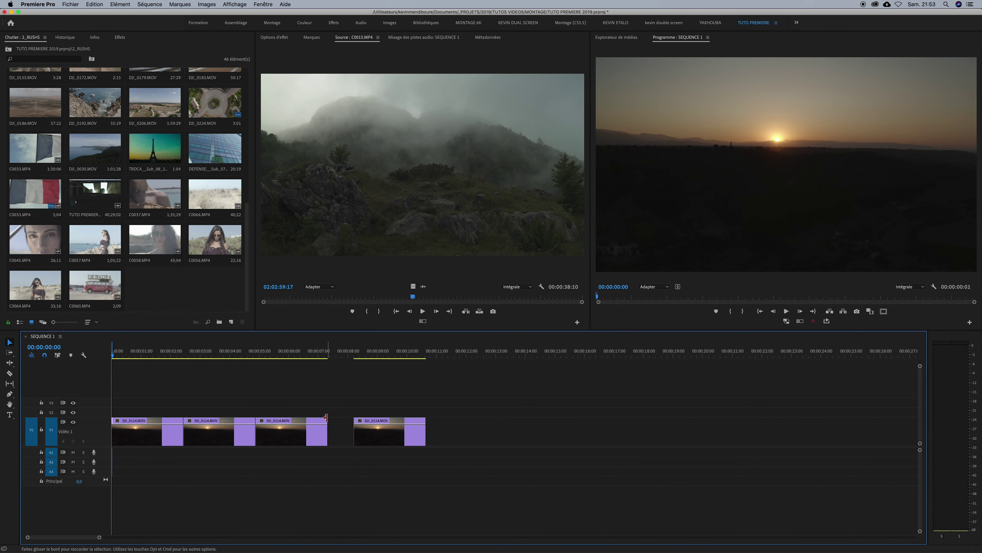
left_click(344, 426)
key("Delete")
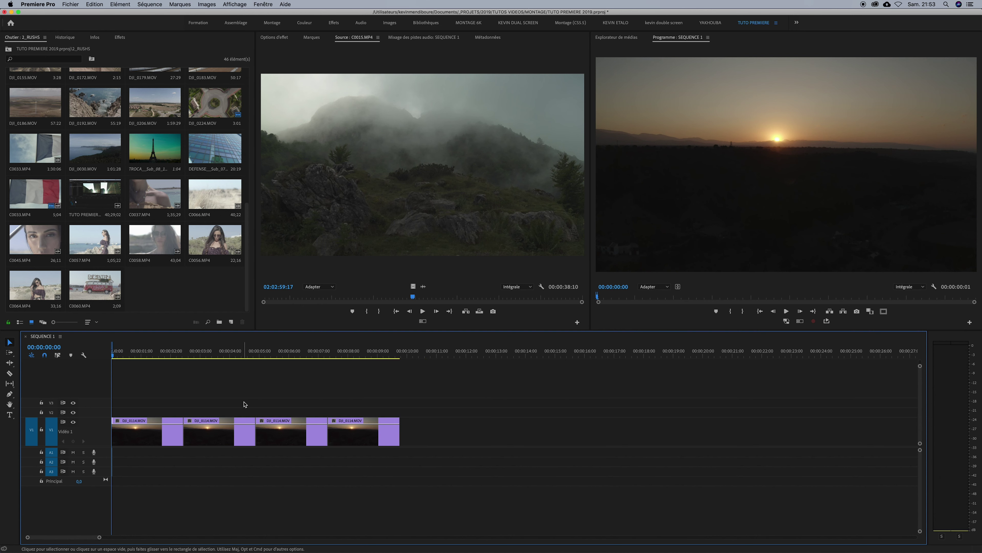
key("super+z")
key("super+z")
key("super+z")
- Marquee-select all four clips, run Supprimer les espaces vides, then undo it
left_click_drag(518, 388, 109, 459)
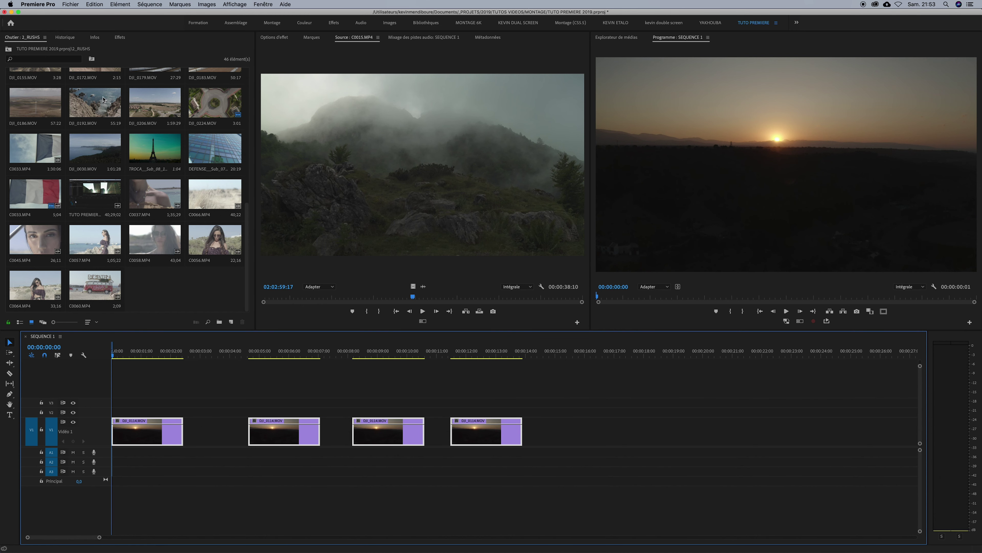
left_click(163, 5)
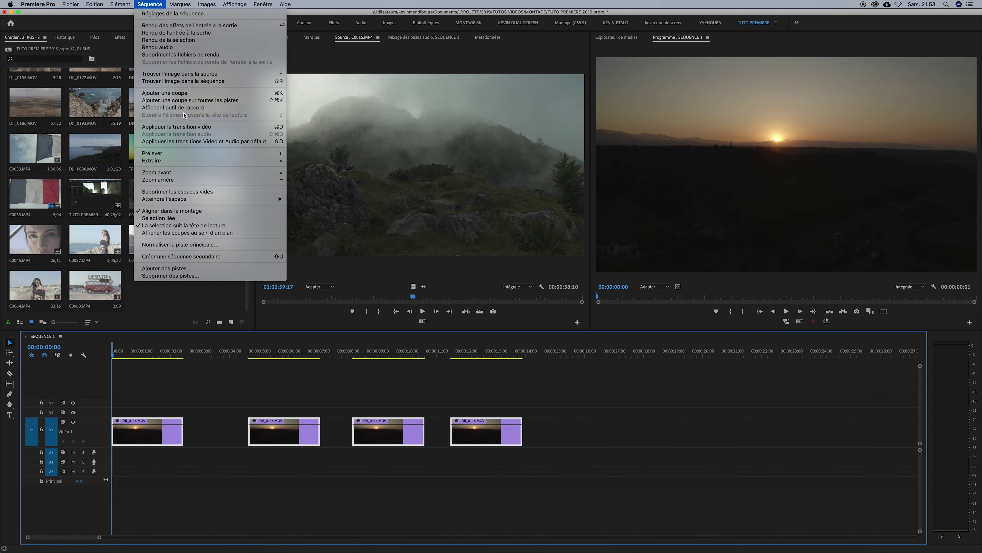
left_click(181, 192)
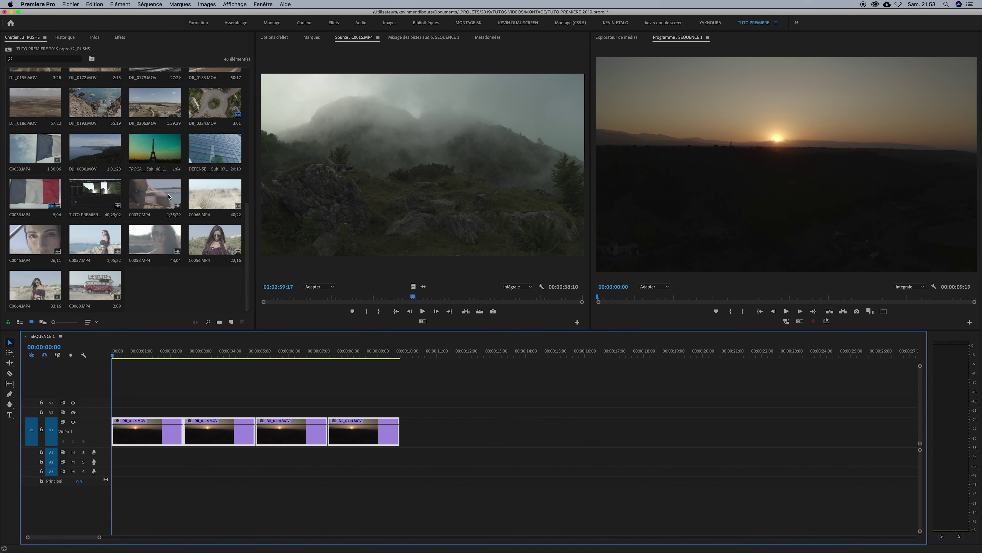
left_click(231, 398)
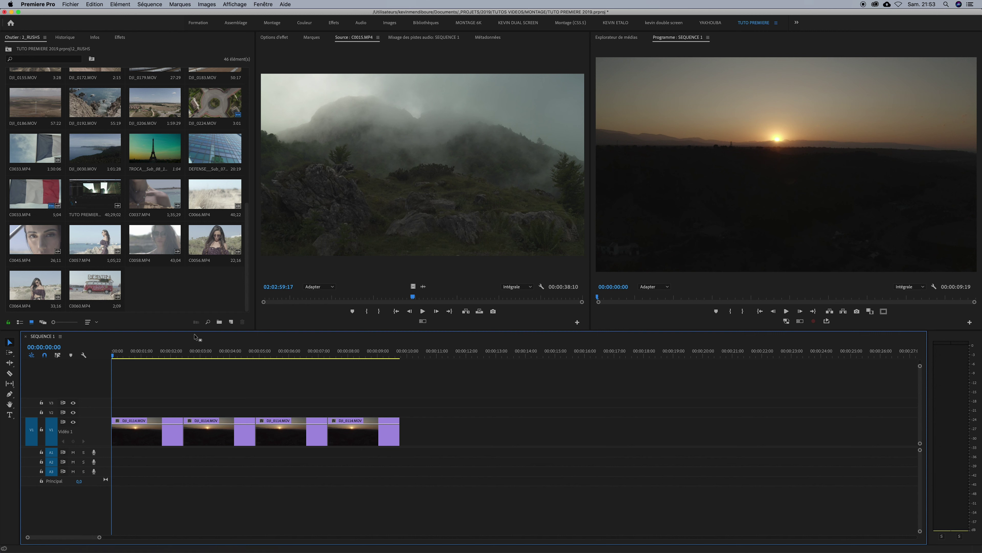
key("super+z")
- Reselect the four DJI_0114.MOV clips and remove every gap between them
left_click_drag(176, 406, 620, 441)
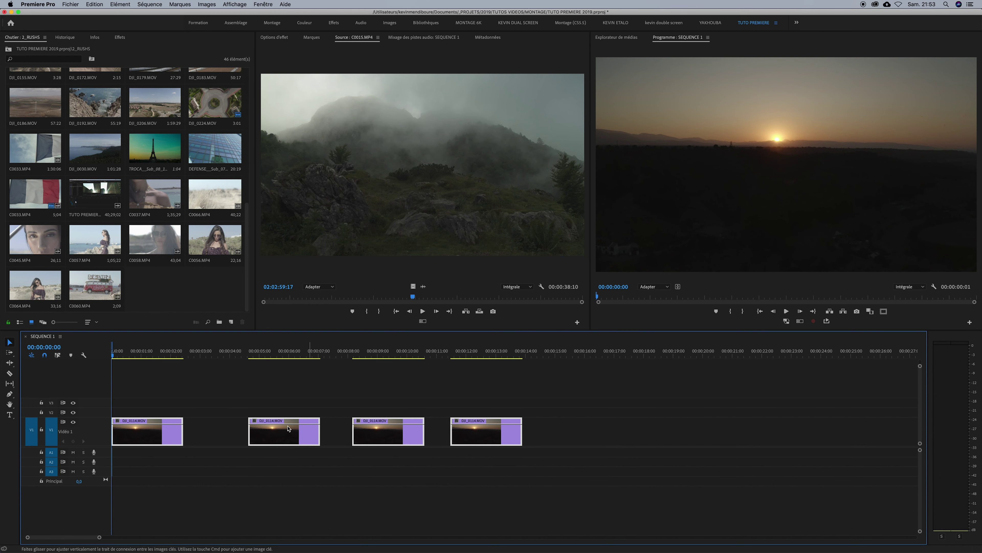
left_click(150, 3)
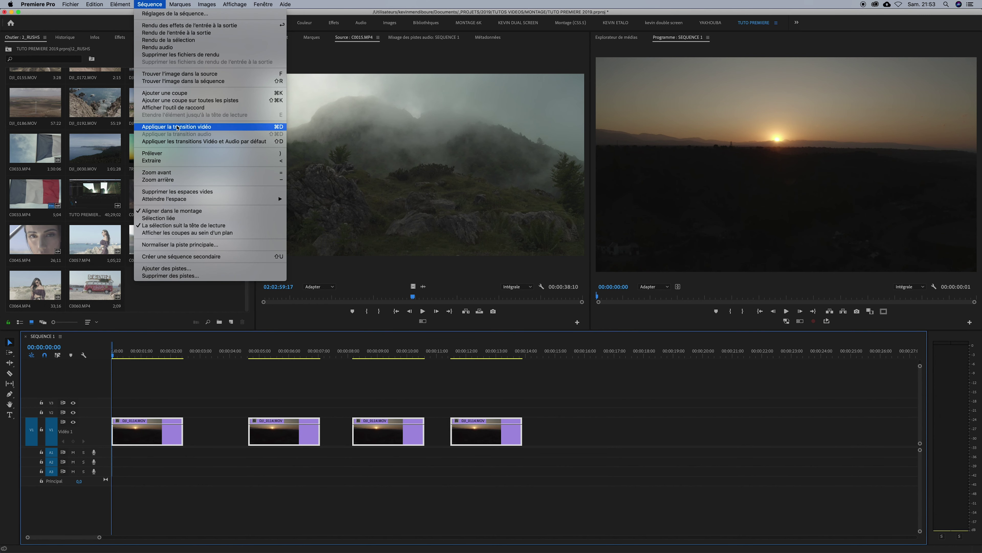
left_click(185, 192)
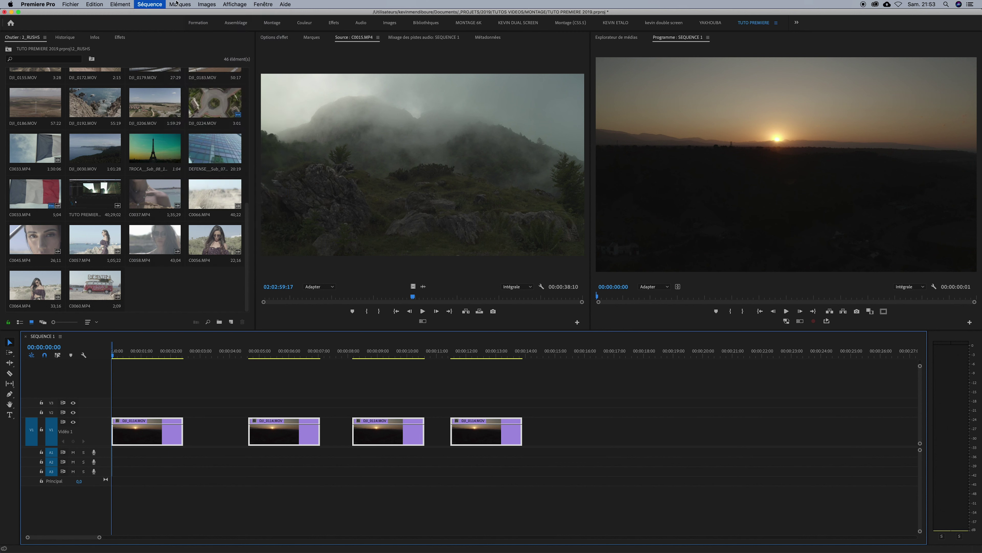
left_click(187, 4)
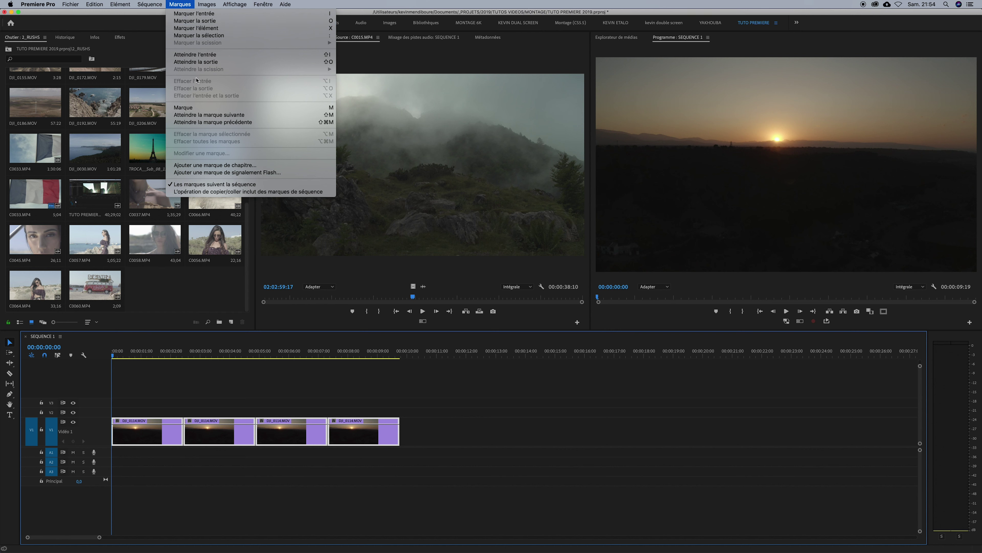
- Add sequence markers at 00:00:01:10, about 00:00:03:00, 00:00:05:13 and 00:00:04:10
left_click(200, 108)
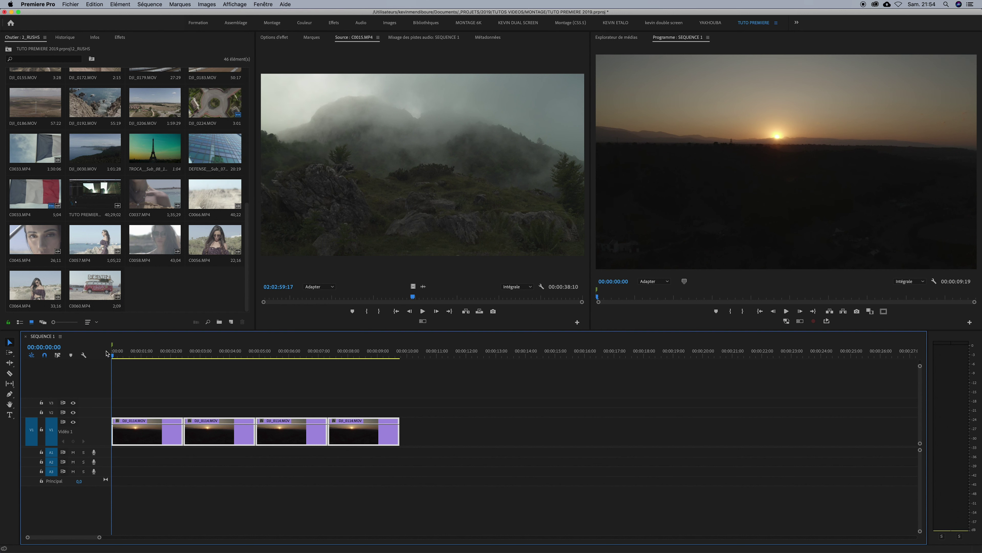
left_click(153, 353)
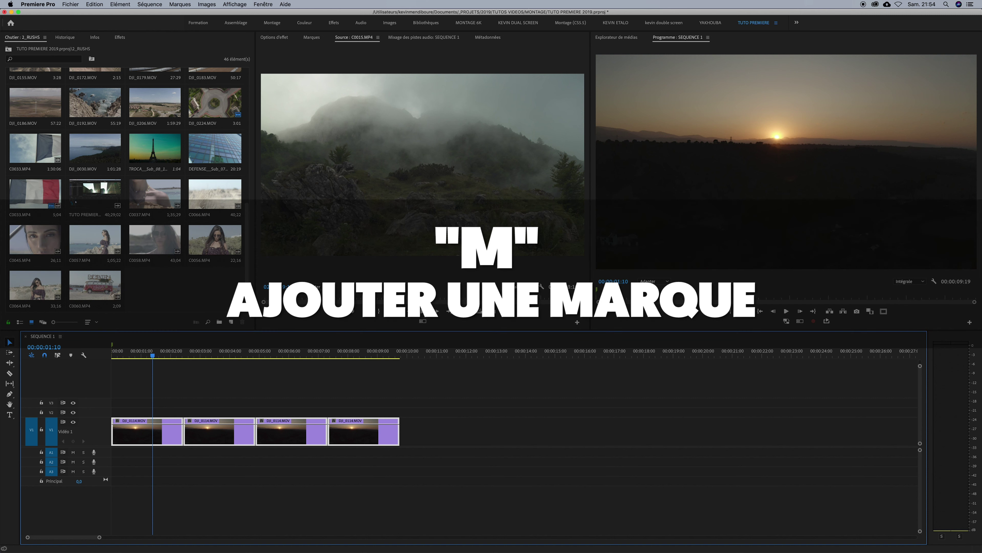
key("m")
left_click(197, 351)
key("m")
left_click(276, 351)
key("m")
left_click_drag(314, 351, 241, 352)
key("m")
left_click(275, 352)
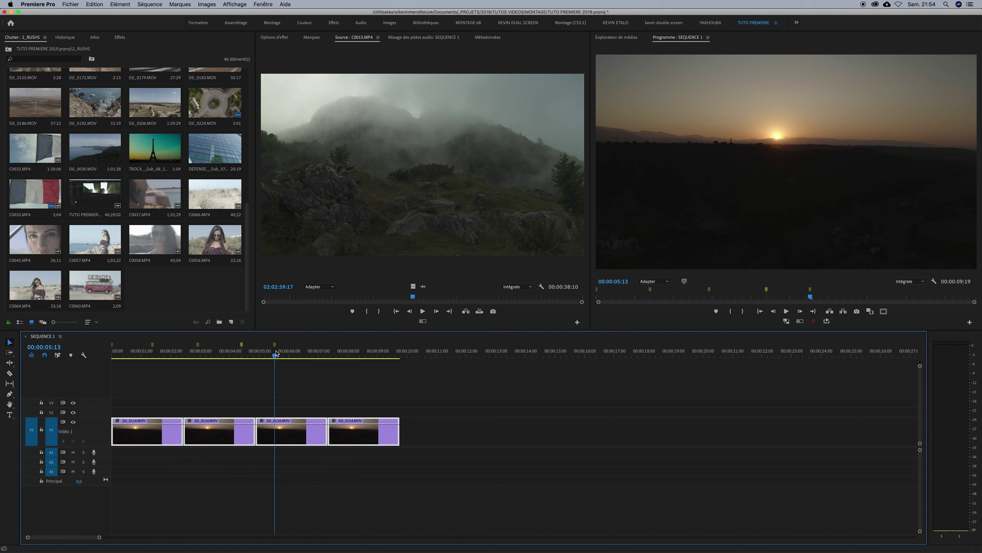
- Browse the Marques menu, then choose Effacer toutes les marques to clear every marker
left_click(181, 4)
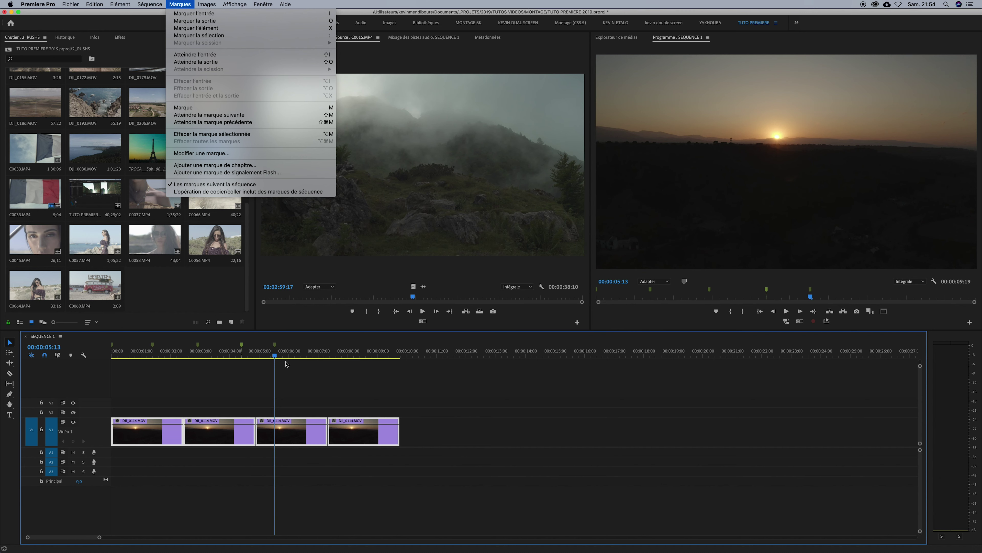
left_click(291, 379)
left_click(182, 4)
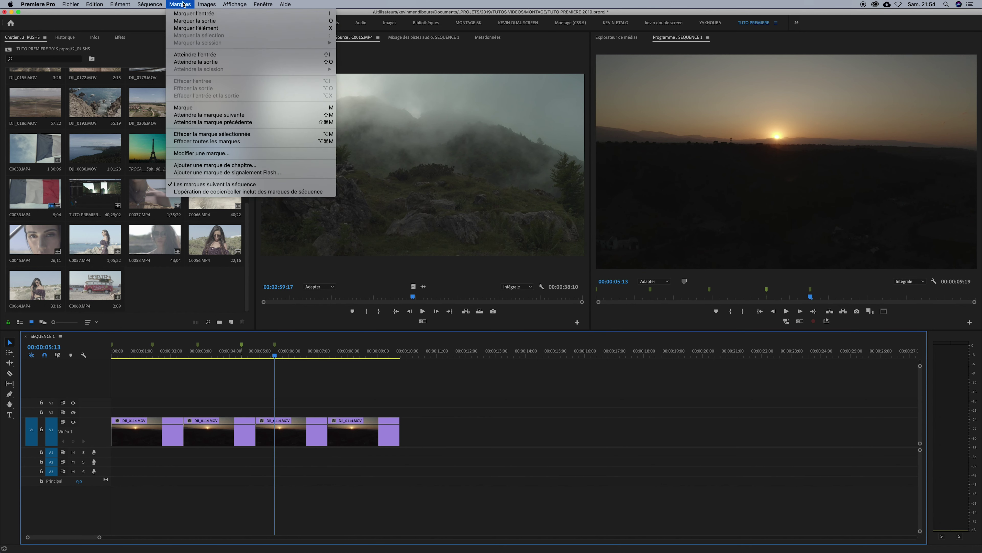
left_click(222, 142)
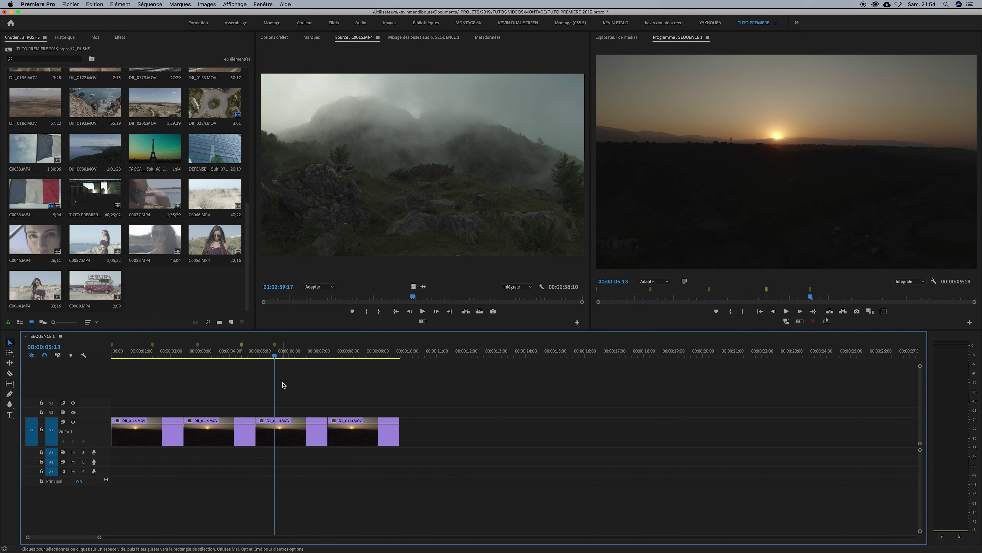
left_click(289, 435)
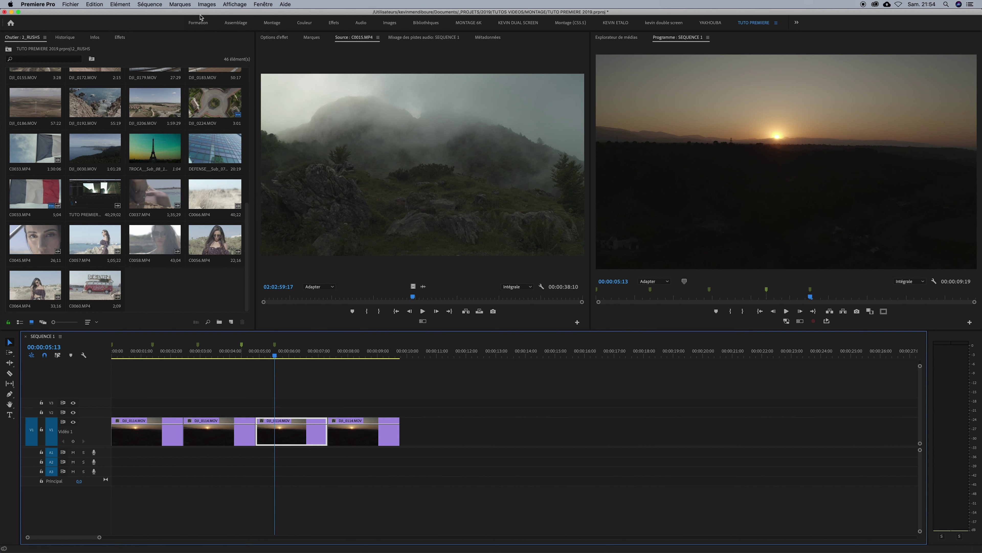
left_click(179, 5)
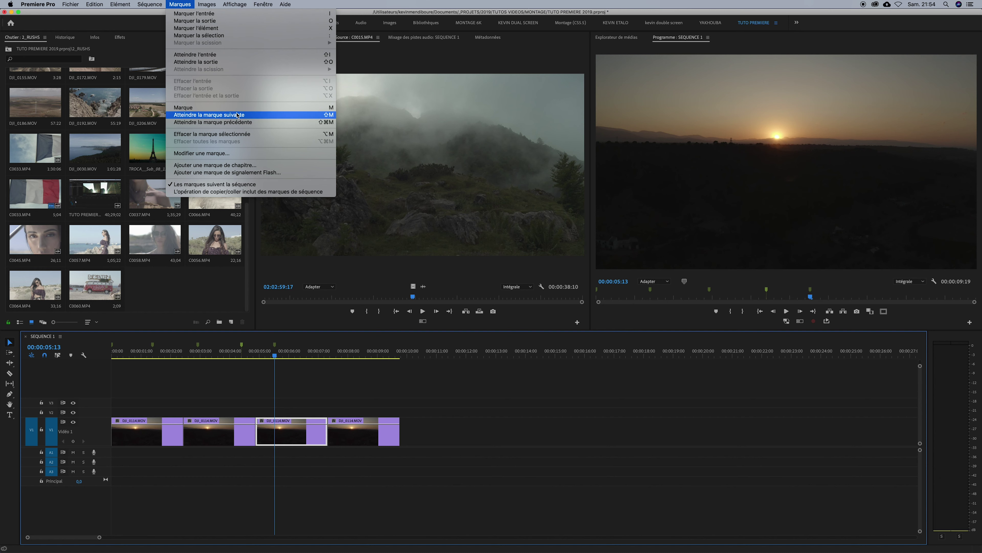
left_click(294, 483)
left_click(180, 5)
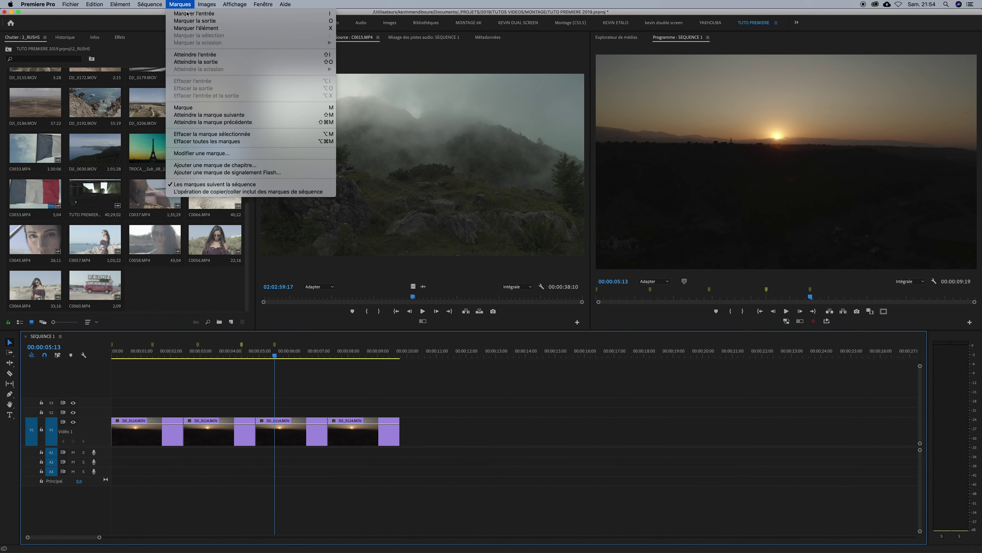
left_click(217, 142)
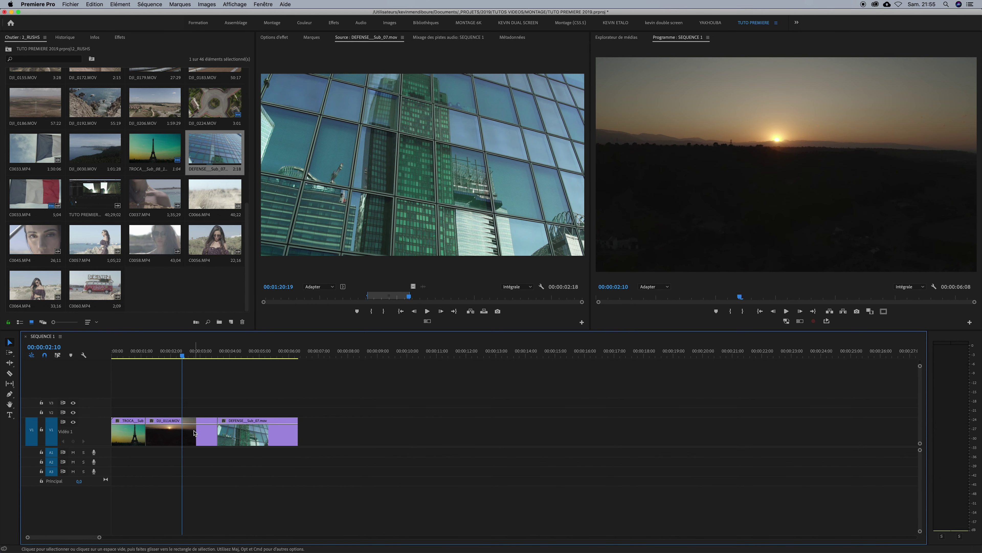
left_click_drag(184, 353, 181, 404)
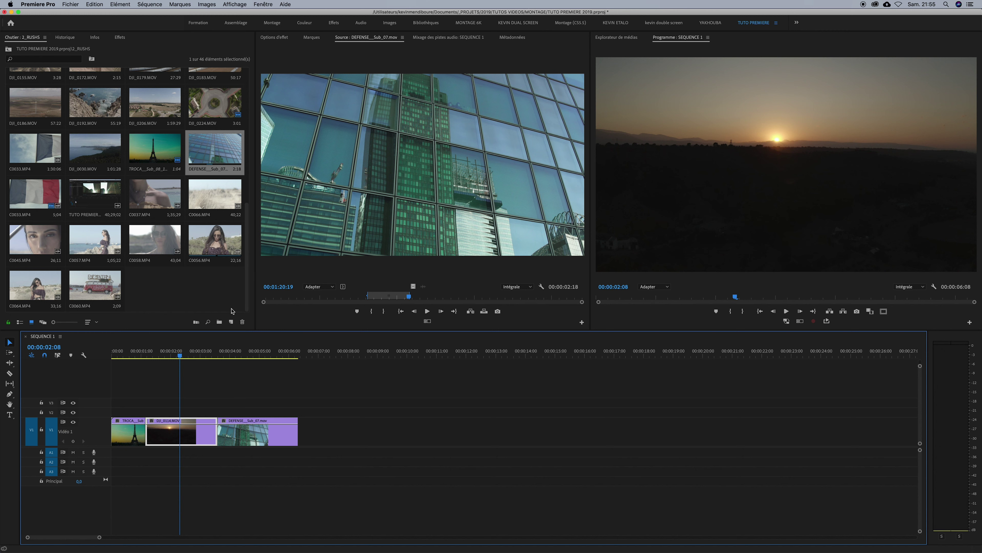
key("m")
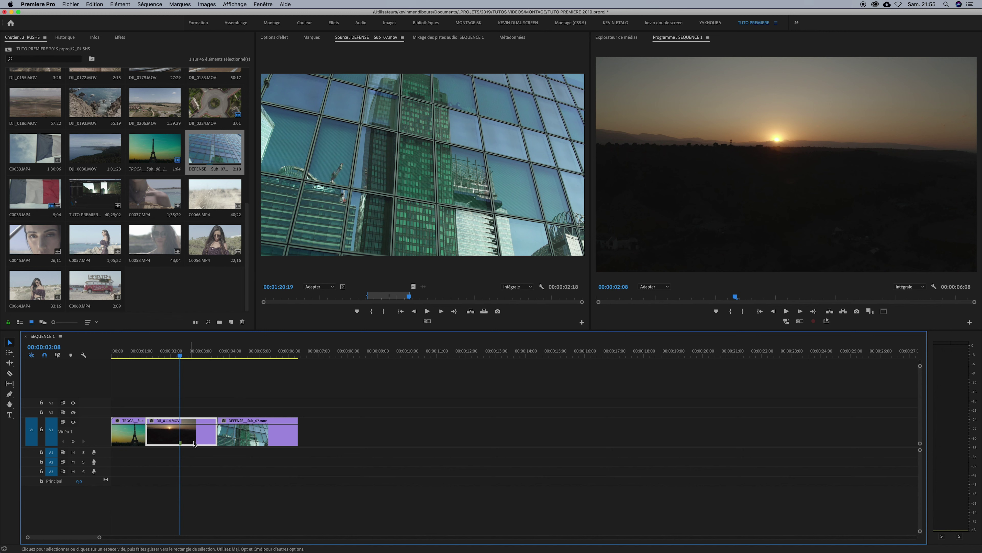
left_click(212, 400)
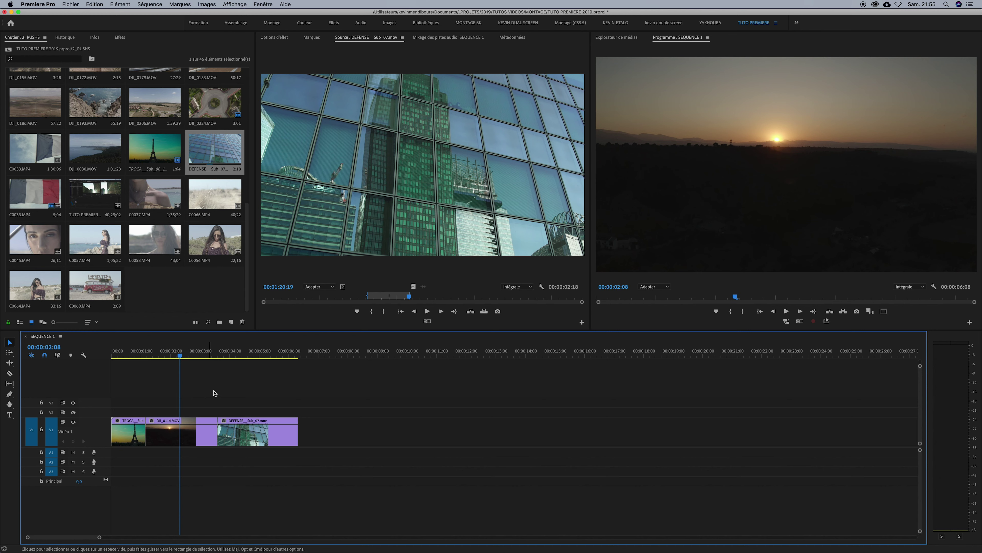
key("m")
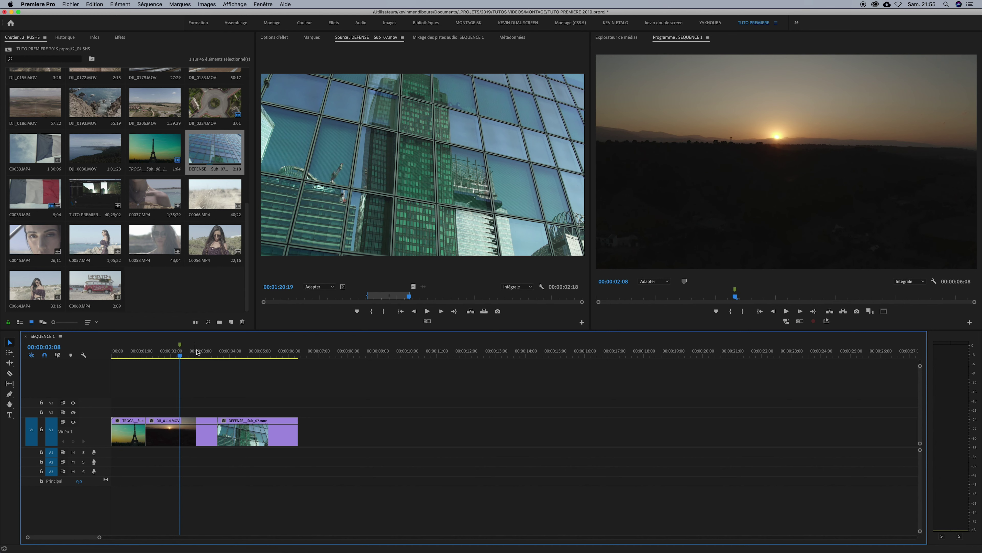
left_click(221, 351)
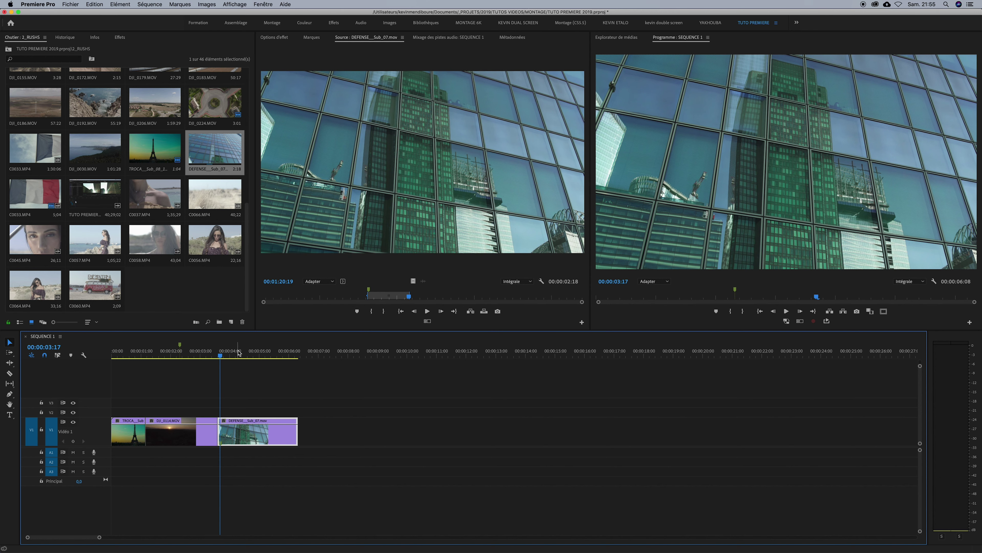
left_click(247, 350)
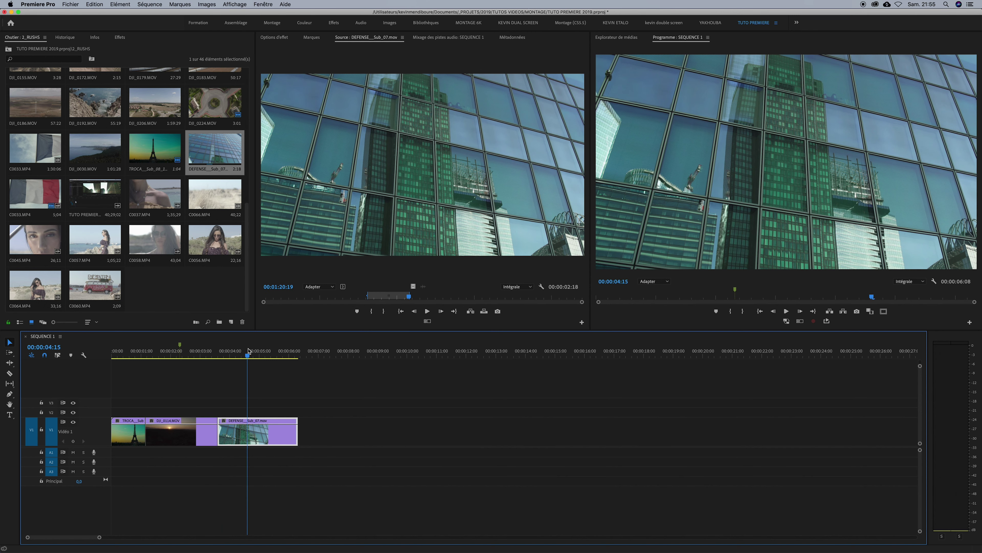
left_click(180, 4)
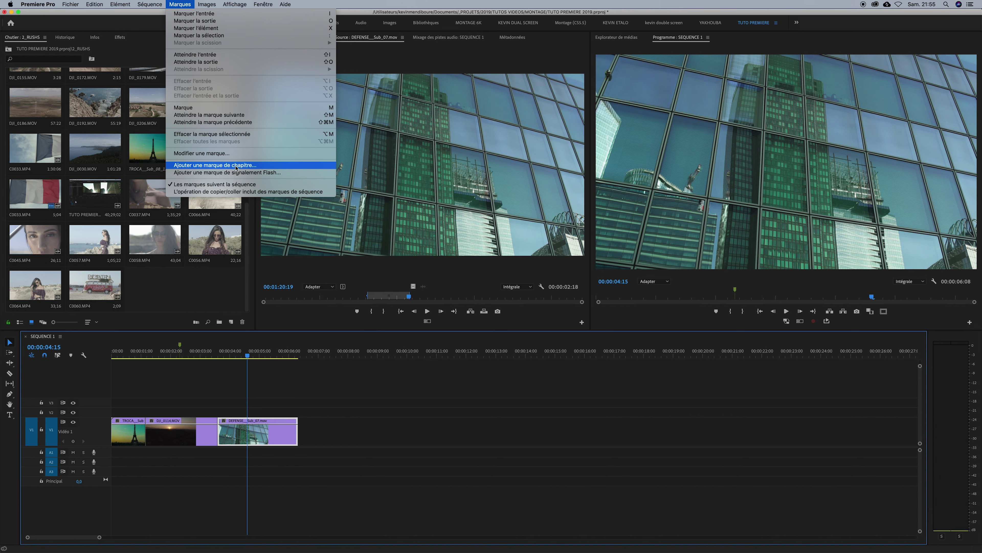
mouse_move(263, 4)
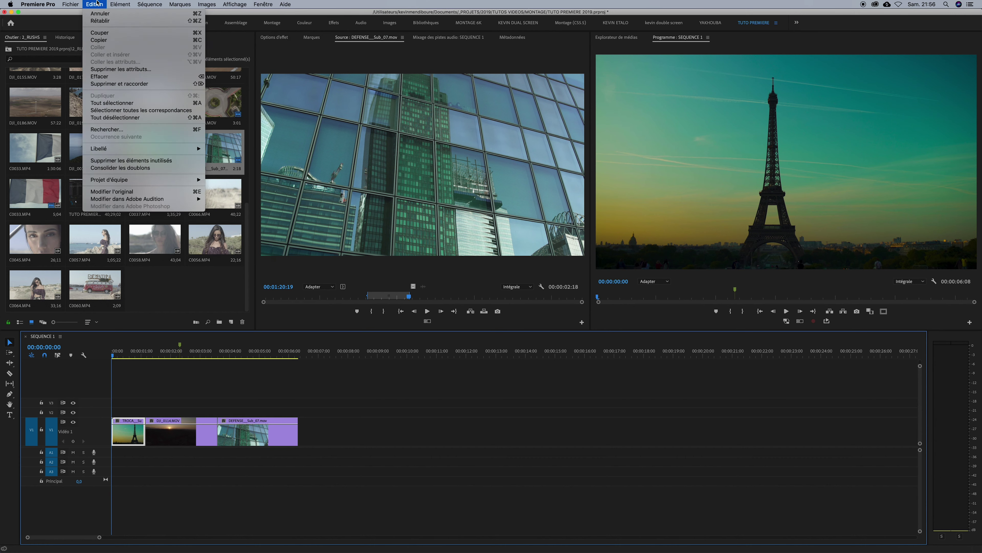
left_click(153, 298)
scroll(152, 298, "up", 5)
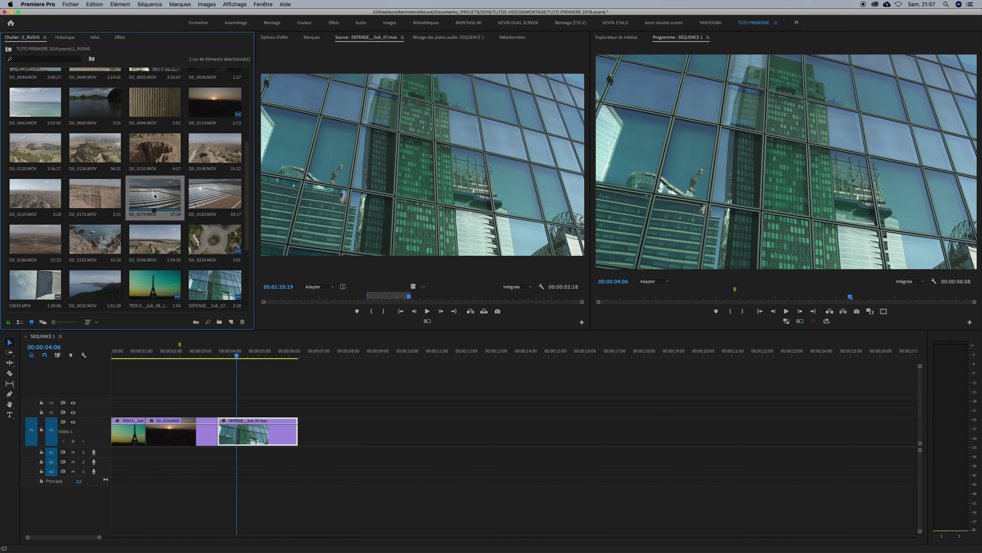
scroll(155, 203, "up", 2)
right_click(143, 201)
left_click(142, 240)
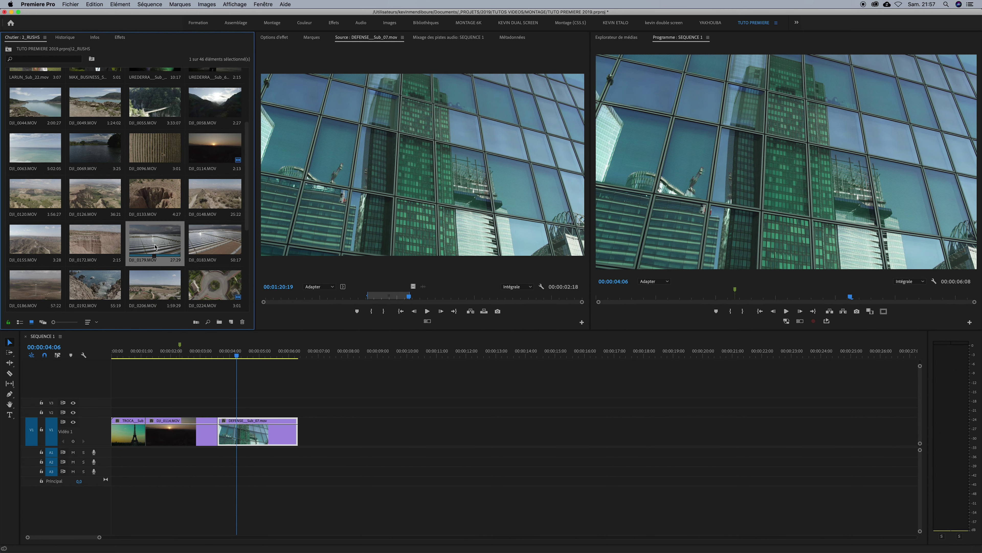
right_click(141, 239)
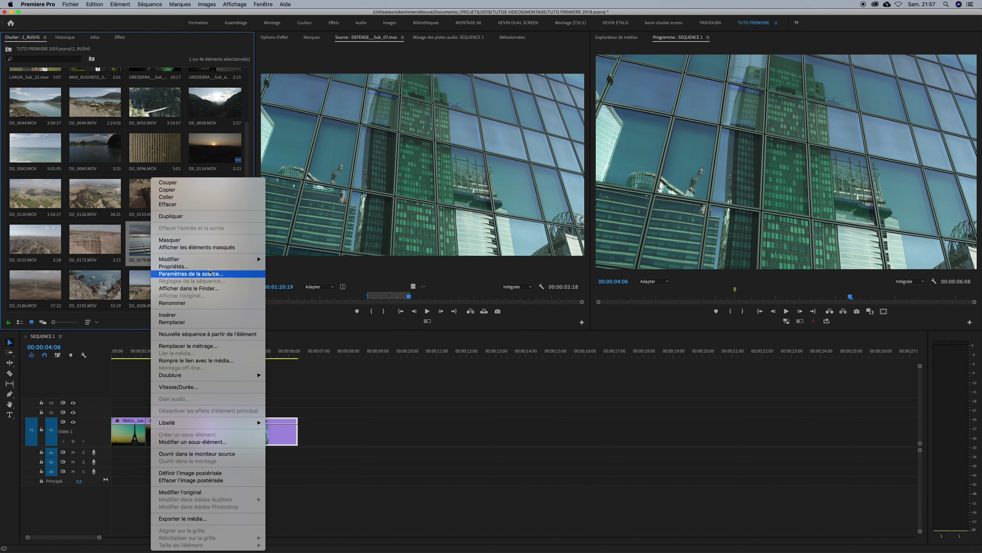
mouse_move(230, 259)
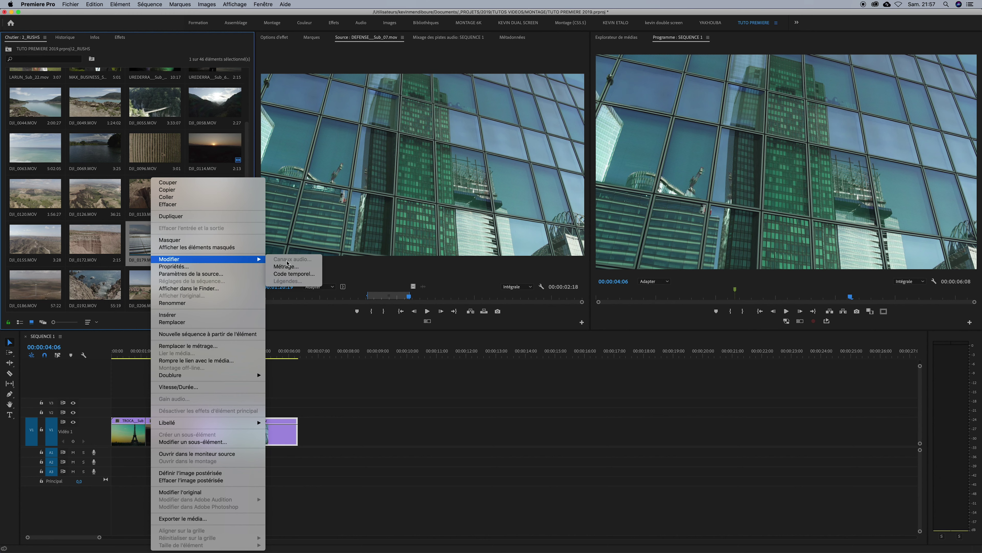
left_click(292, 266)
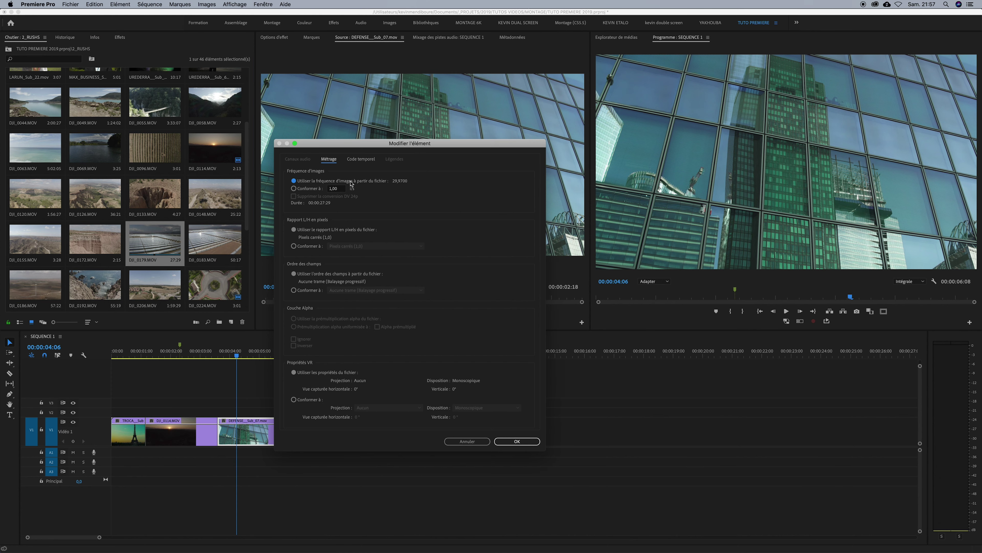
left_click(305, 190)
left_click(325, 181)
key("Return")
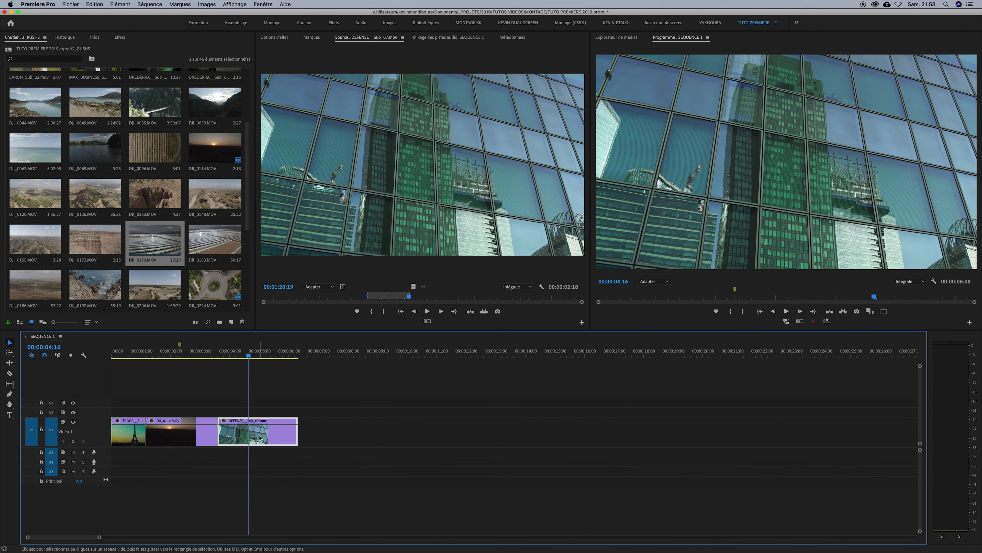
- Change the DEFENSE_Sub_07 clip's label from violet to orange Mangue
right_click(256, 439)
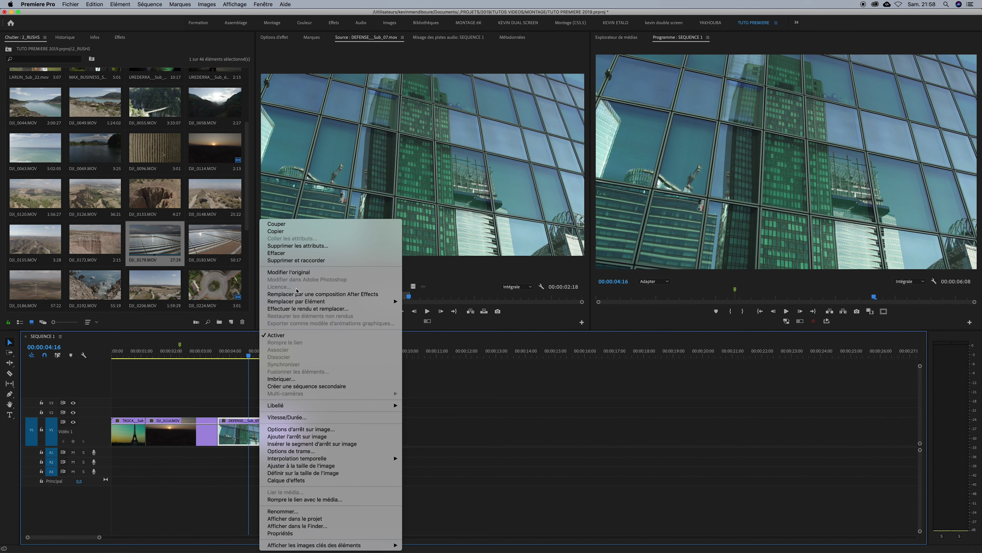
mouse_move(330, 304)
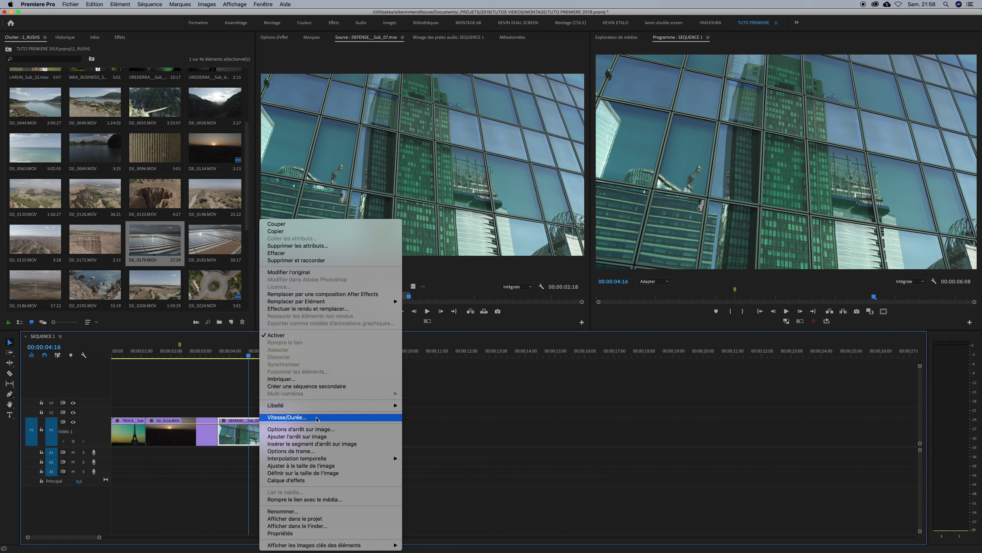
mouse_move(305, 405)
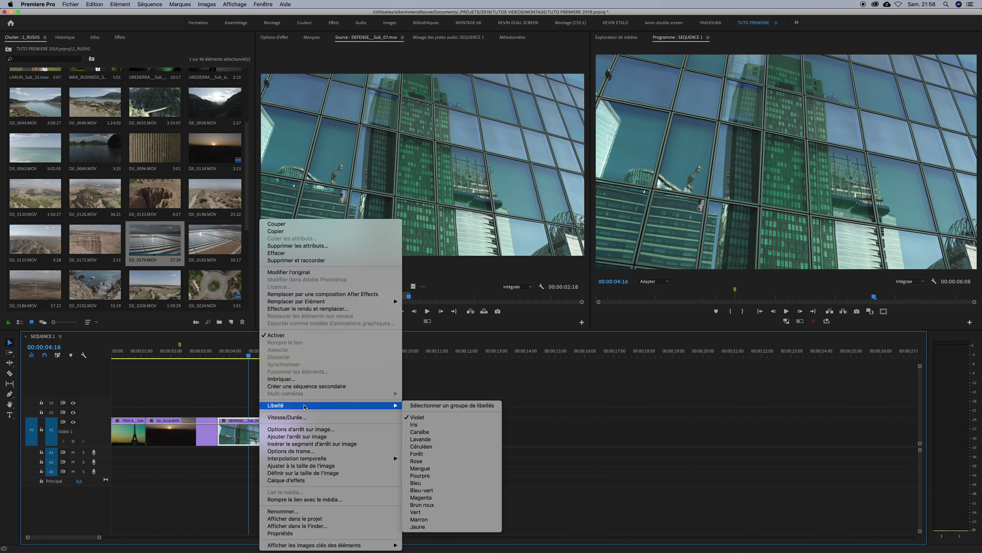
left_click(424, 468)
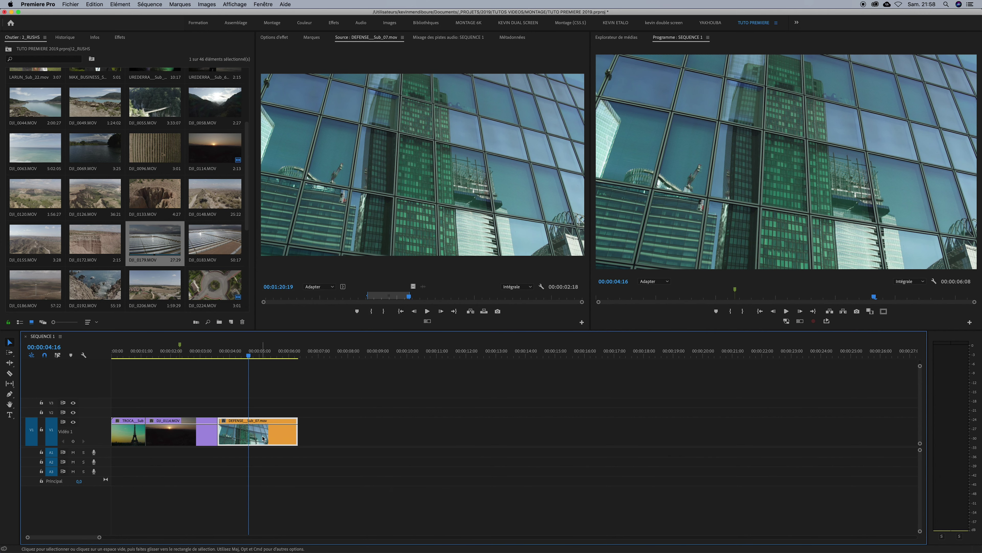
- Locate the DEFENSE clip in the project bin with Afficher dans le projet
right_click(262, 438)
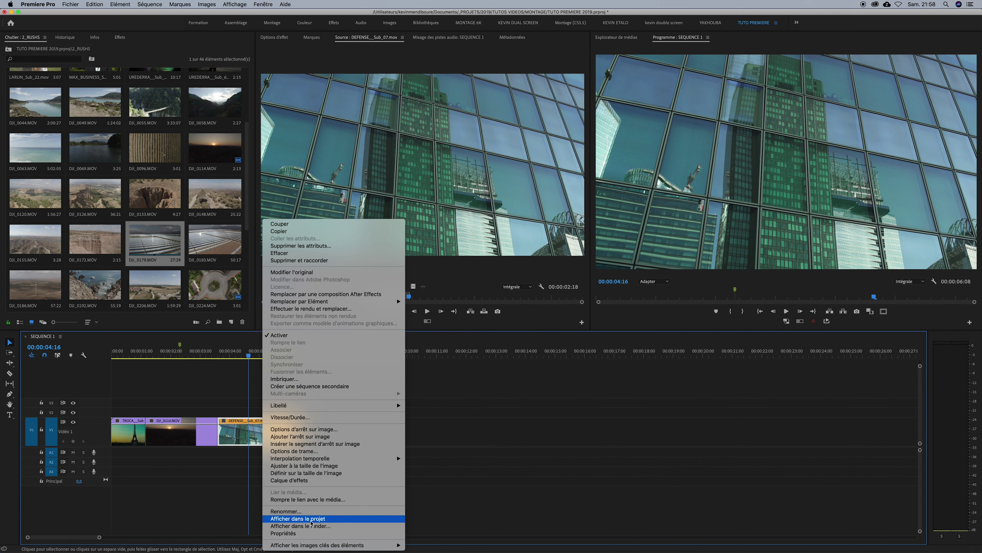
left_click(324, 520)
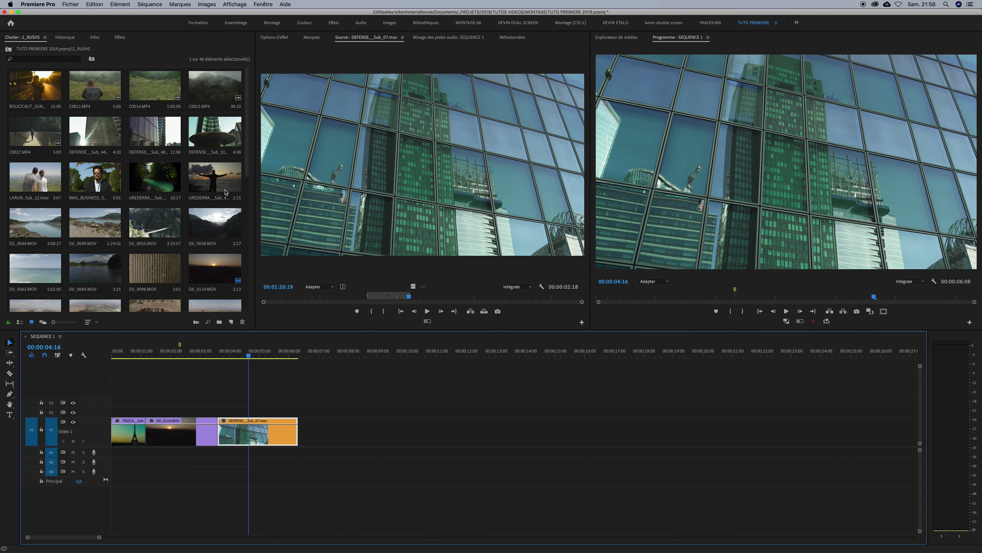
right_click(263, 438)
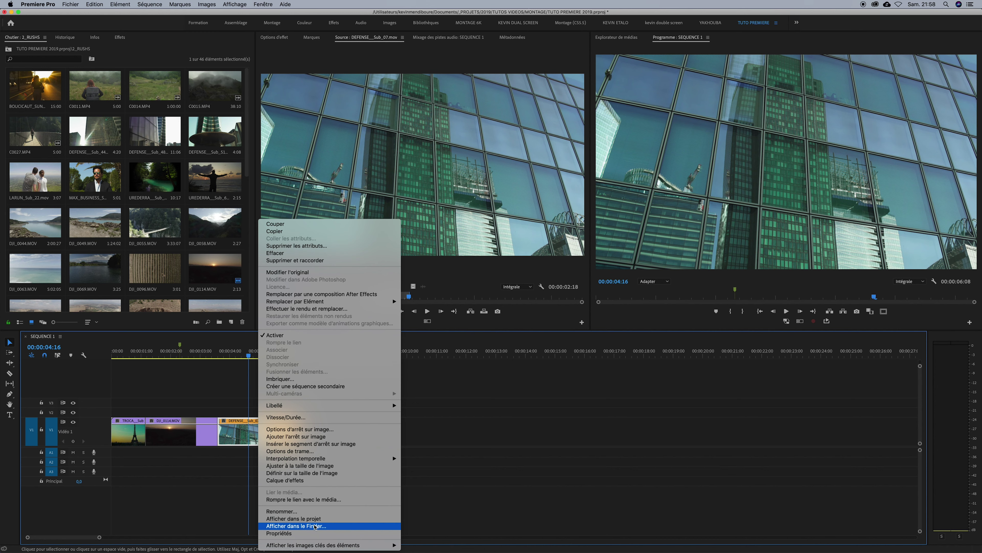
left_click(305, 518)
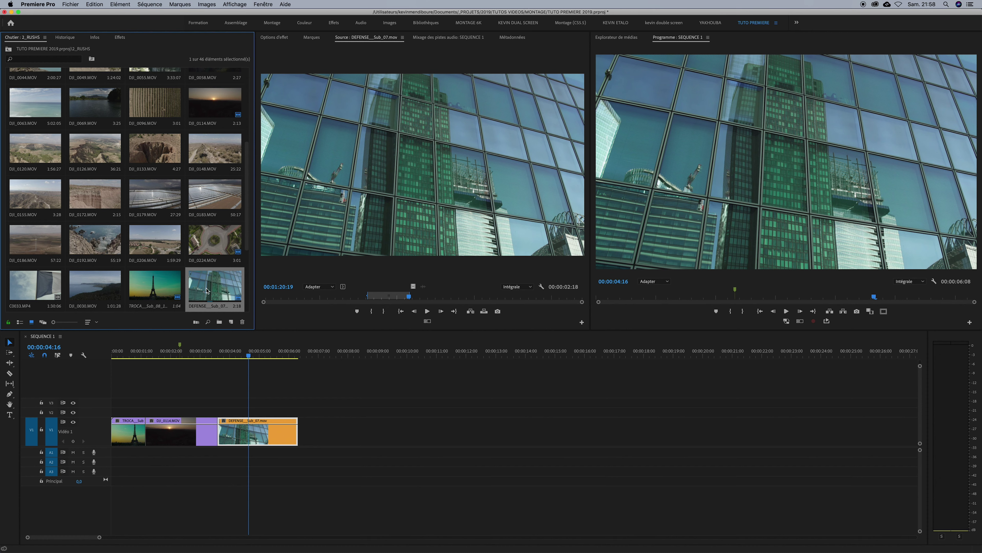
- Reveal the clip's source file in Finder, then return to Premiere Pro
right_click(272, 430)
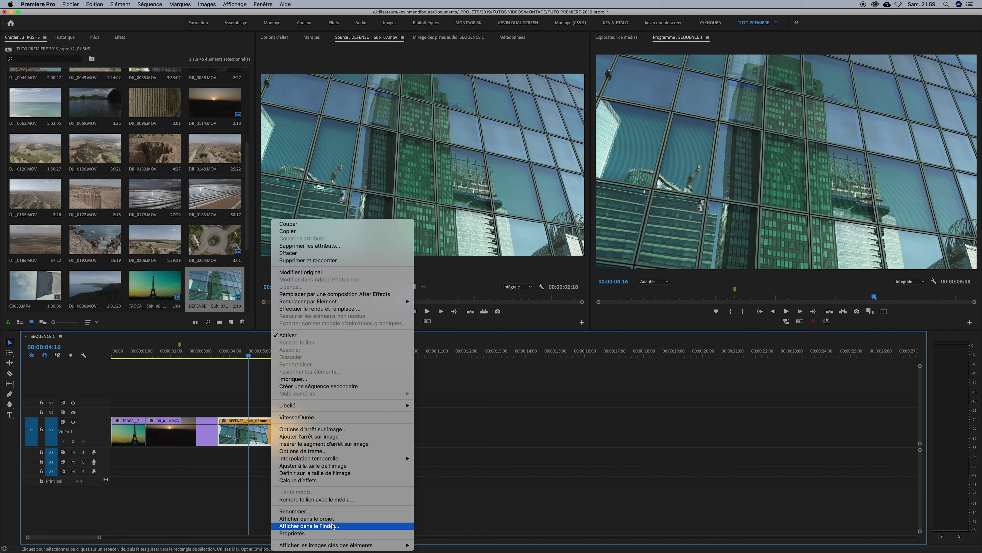
left_click(324, 527)
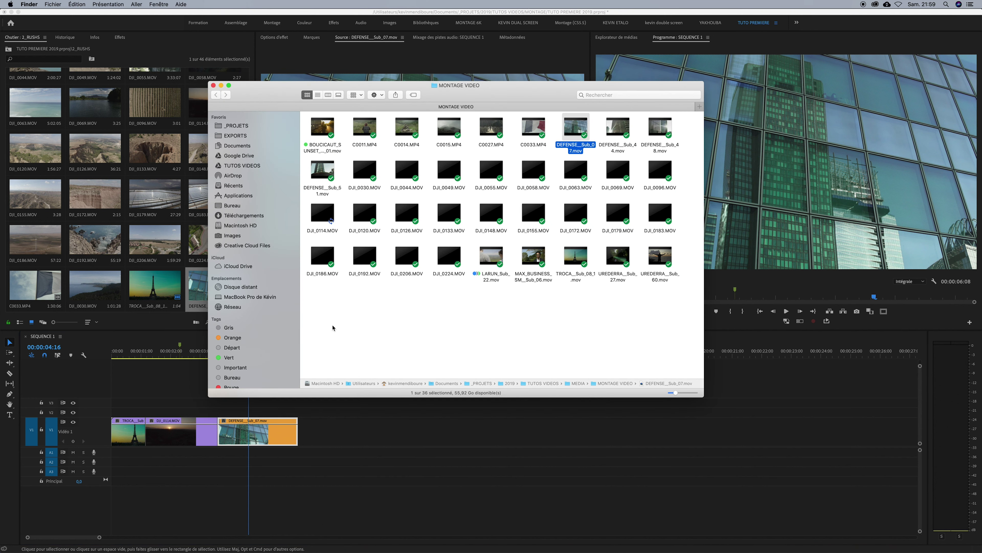
left_click_drag(534, 109, 492, 151)
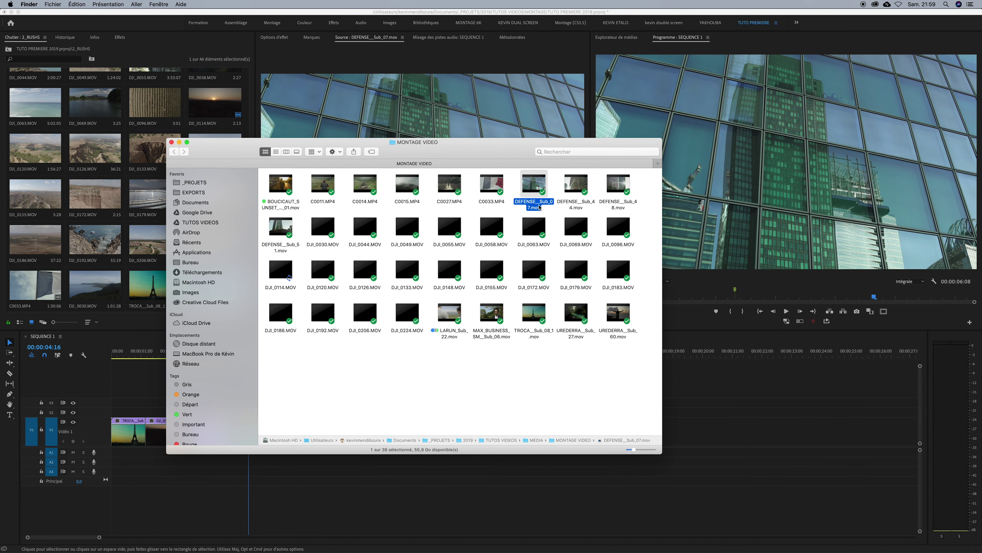
left_click(712, 384)
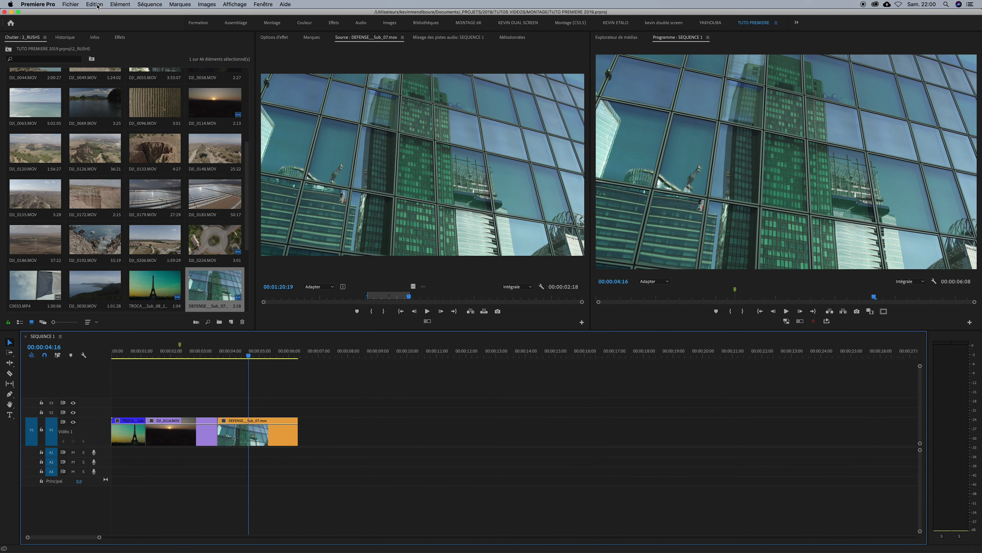
- Open Préférences > Générales and inspect the Chutiers double-click list, keeping 'Ouvrir dans la fenêtre'
left_click(97, 6)
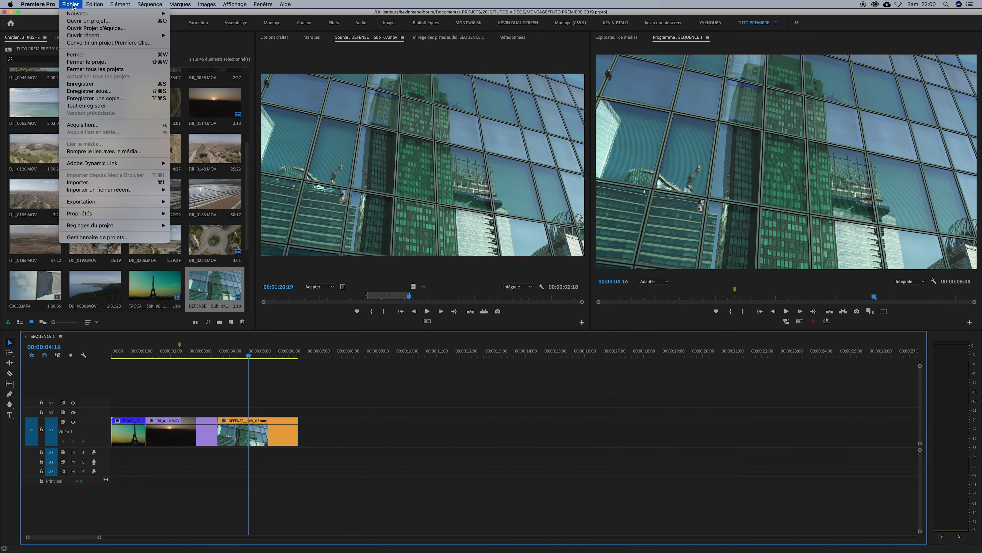
mouse_move(46, 5)
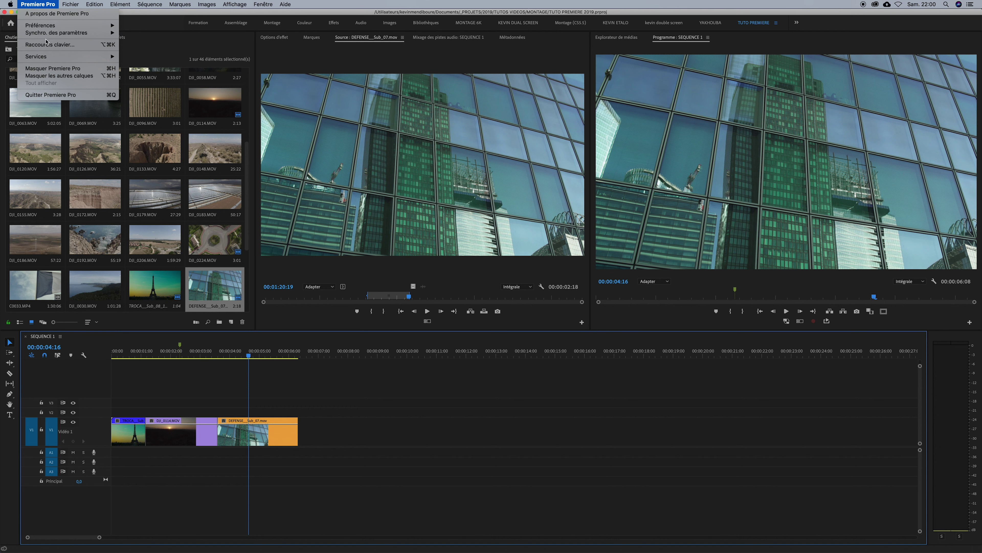
mouse_move(54, 25)
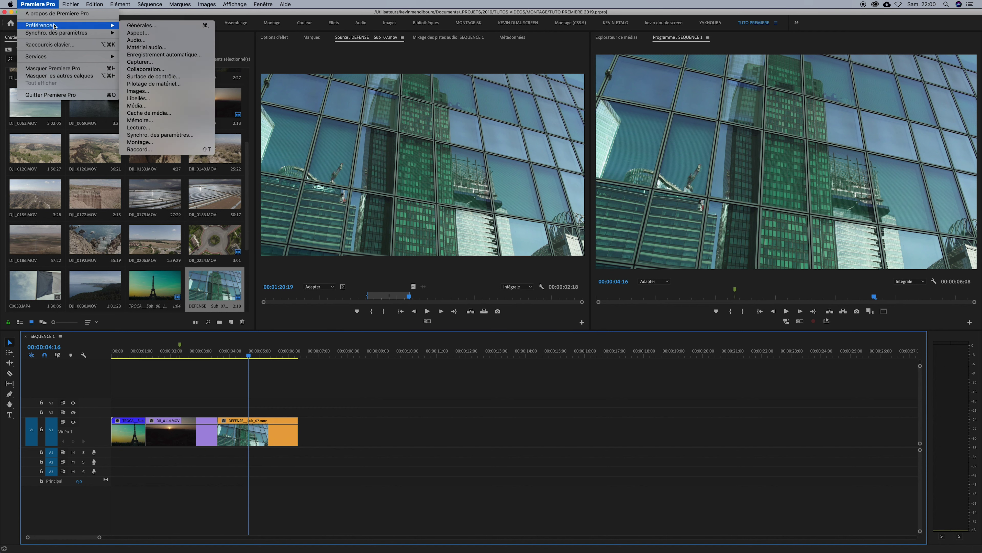
left_click(159, 25)
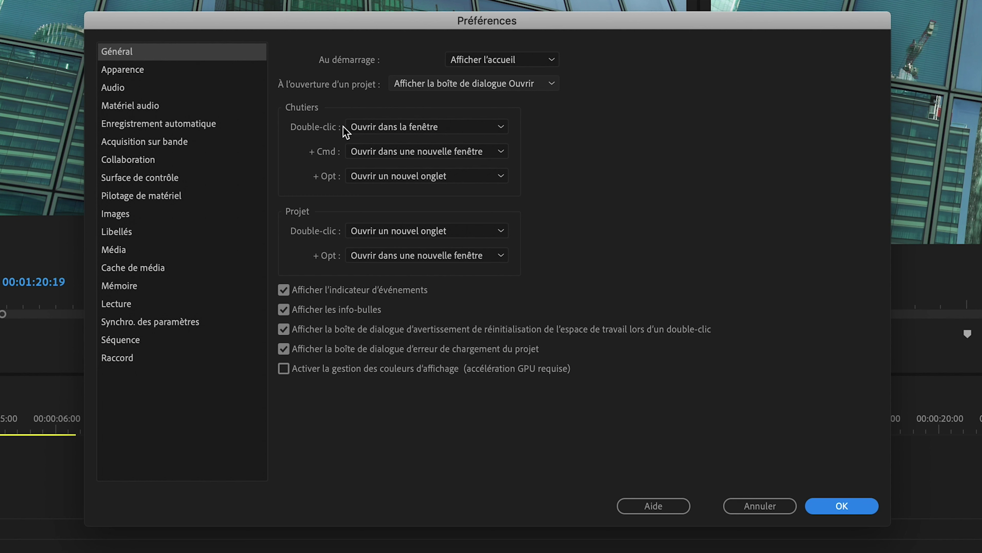
left_click(417, 126)
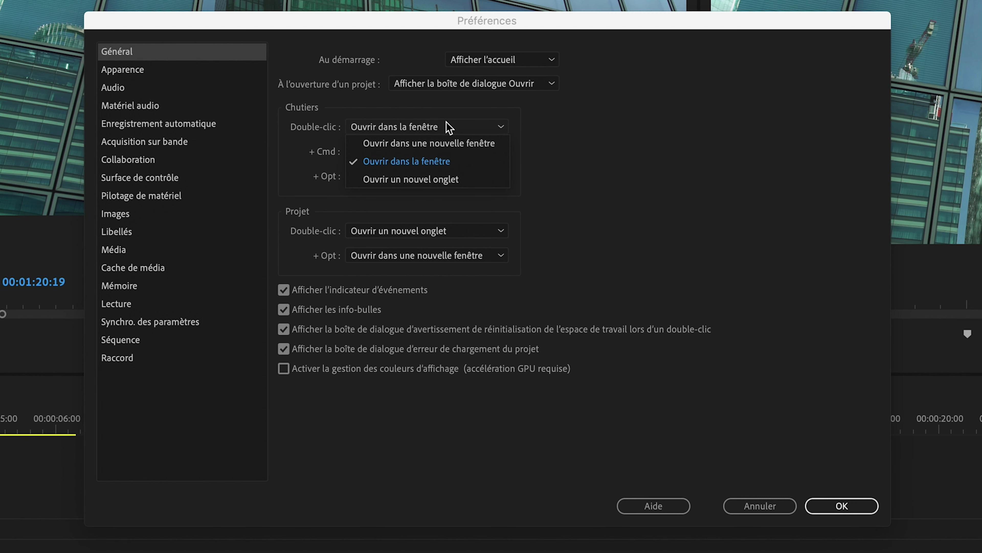
left_click(555, 126)
left_click(433, 128)
left_click(535, 140)
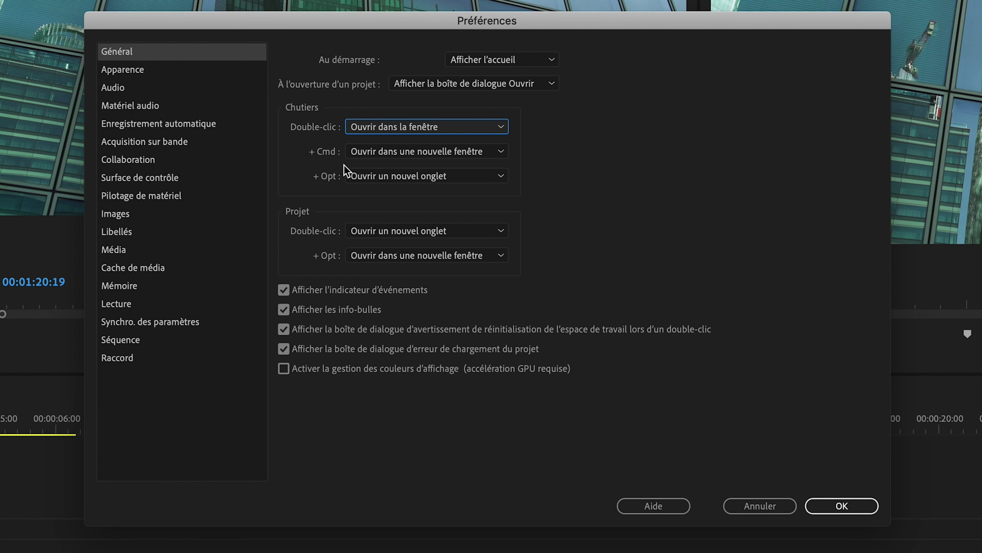
- Browse Apparence, Audio and Matériel audio preferences, leave default output unchanged, then view auto-save
left_click(133, 73)
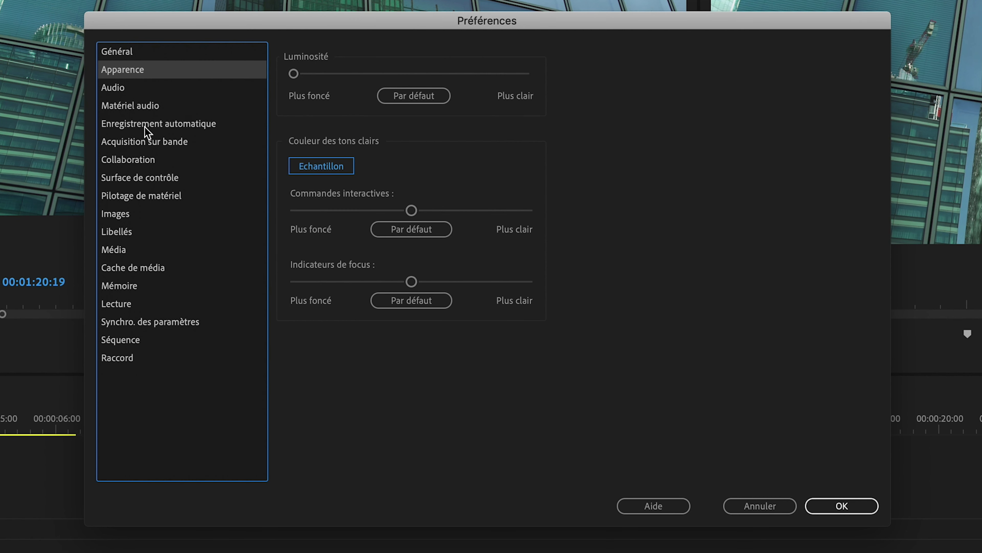
left_click(137, 86)
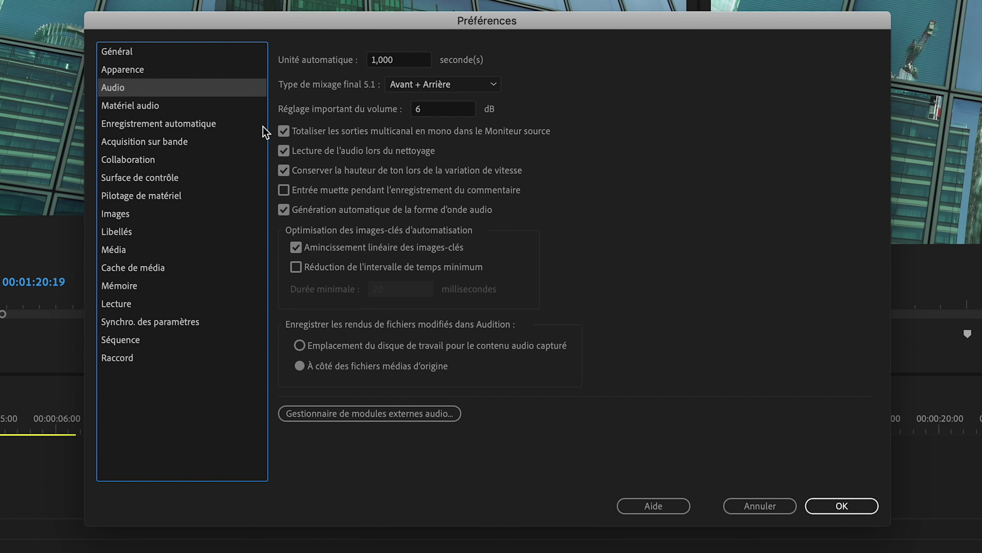
left_click(167, 105)
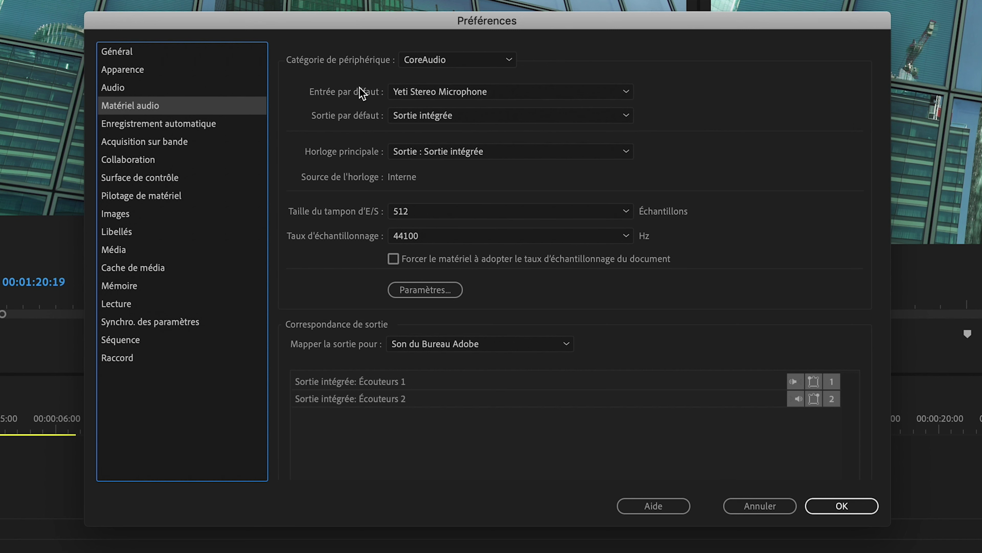
left_click(499, 118)
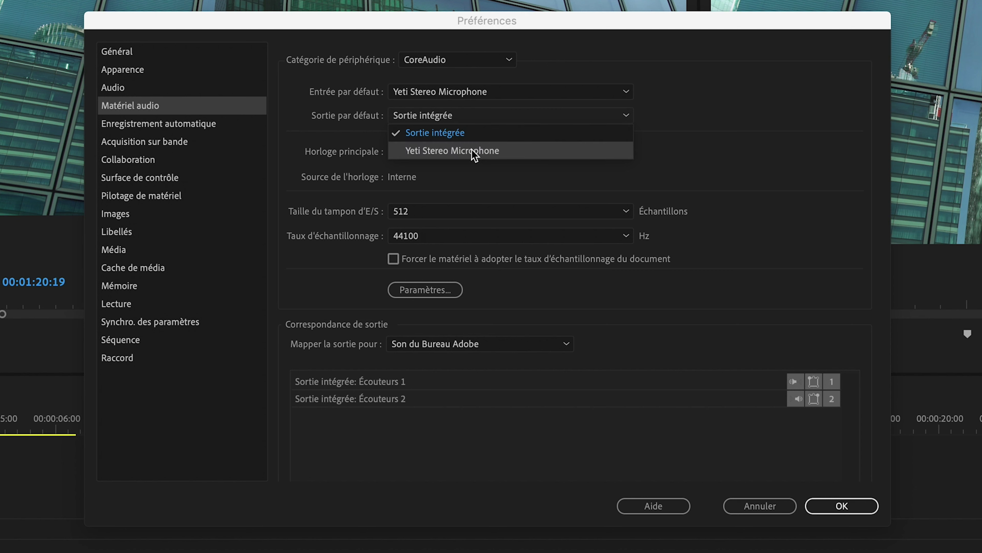
left_click(770, 120)
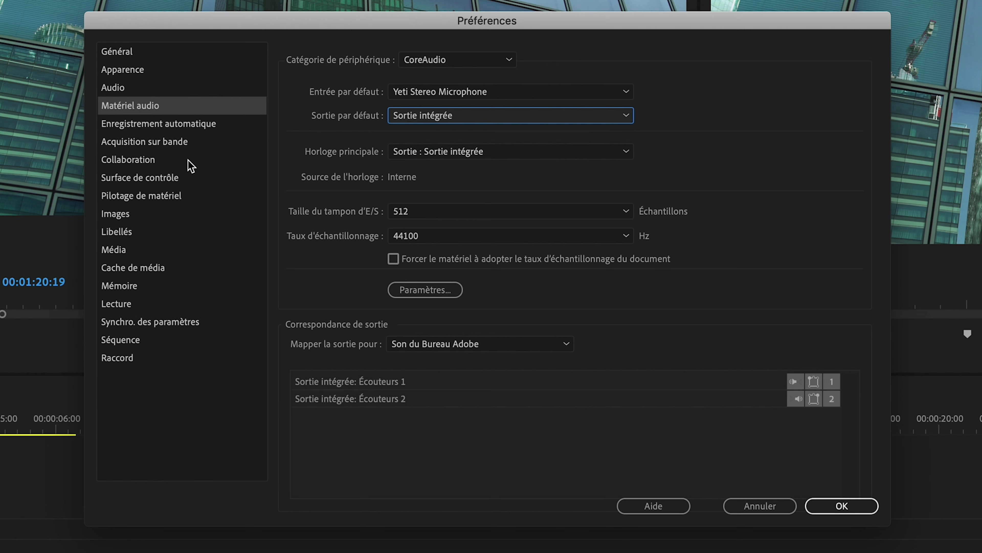
left_click(176, 124)
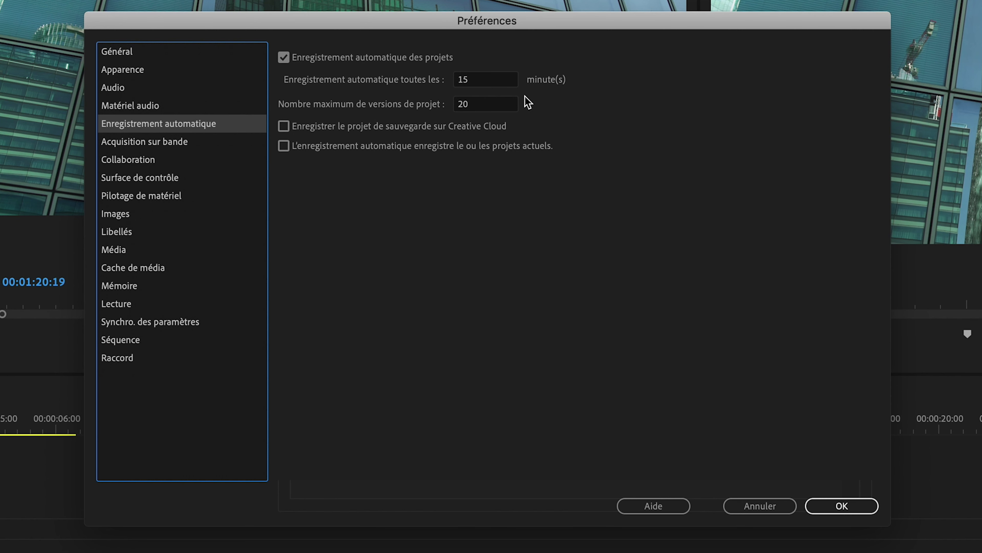
- Review Cache de média, then the Mémoire page showing 6 Go reserved and 34 Go available
left_click(162, 267)
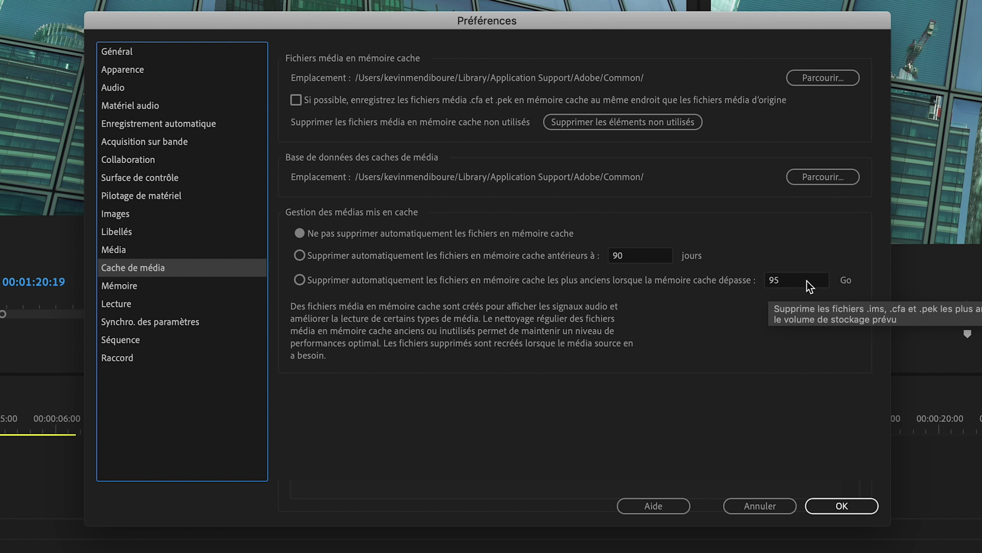
left_click(145, 290)
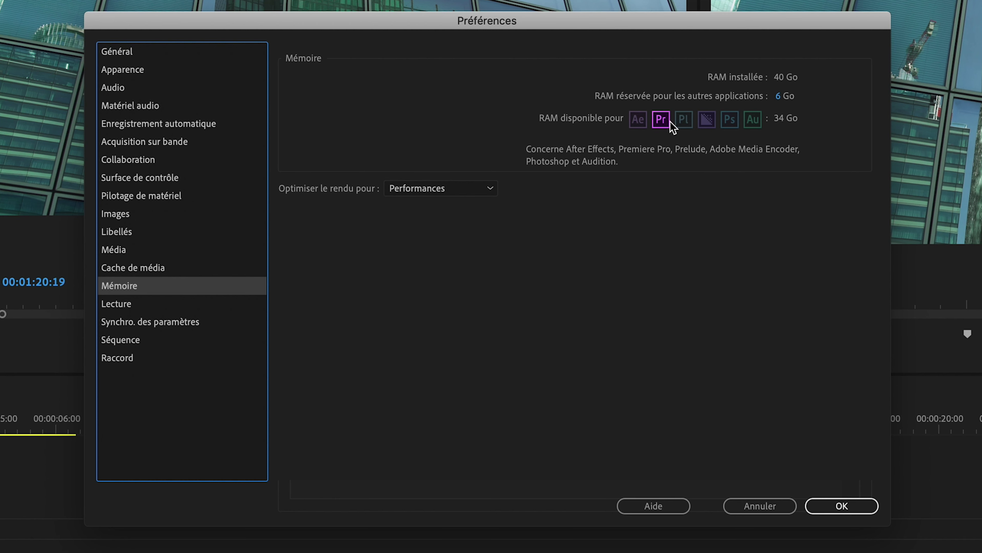
- Look over the Lecture and Séquence preferences, then close the Preferences window
left_click(146, 303)
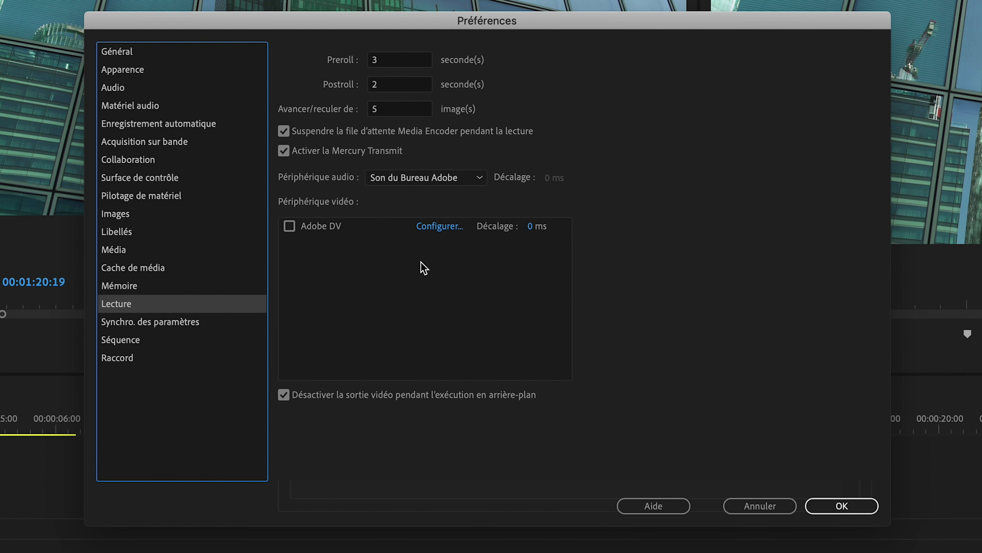
key("Down")
key("Down")
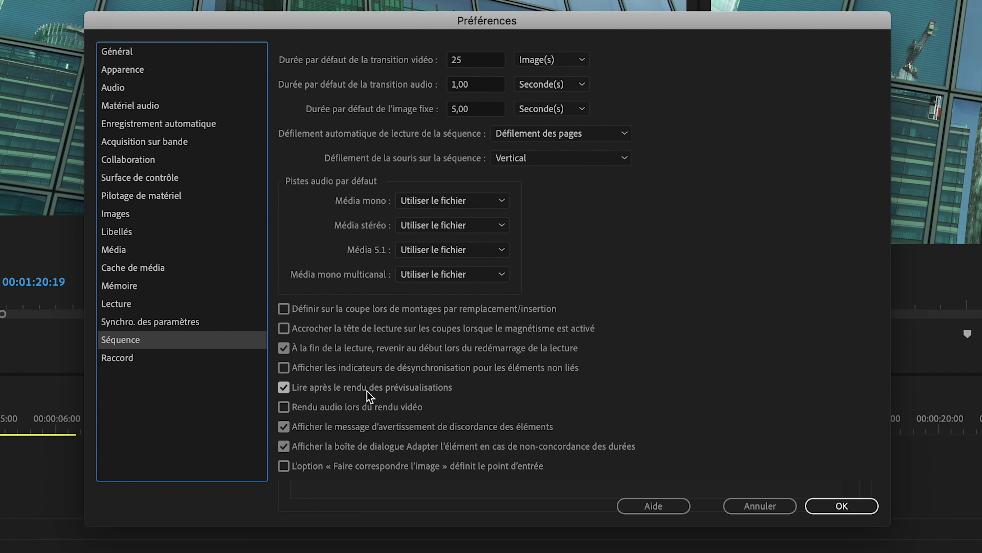
key("Return")
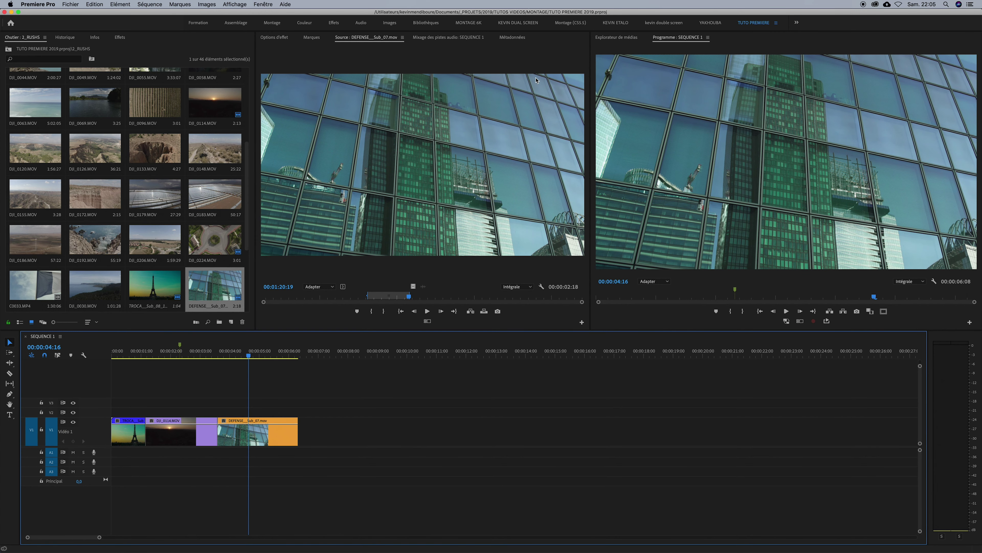
- Add the Safe Margins button to the Program monitor's controls with the Button Editor
left_click(373, 58)
left_click(679, 319)
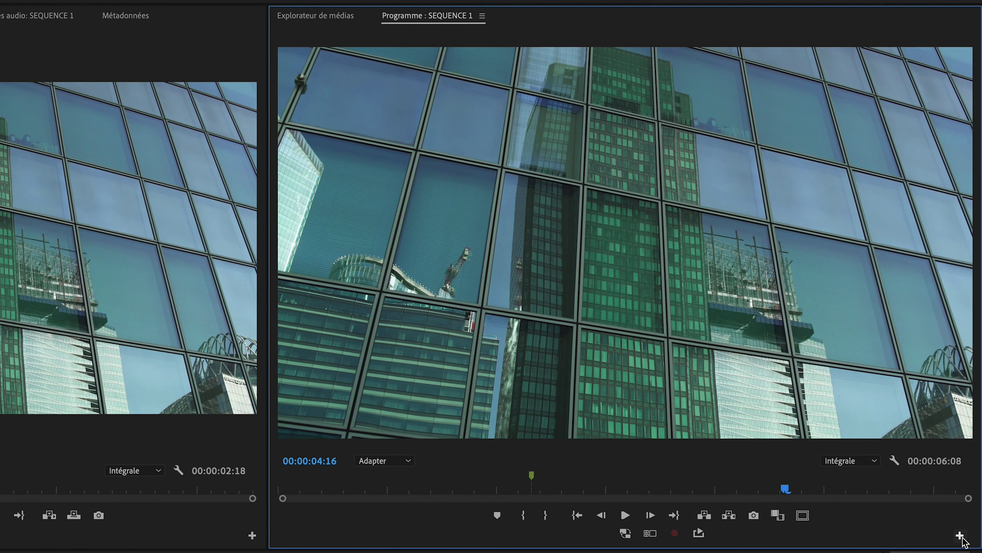
left_click(959, 536)
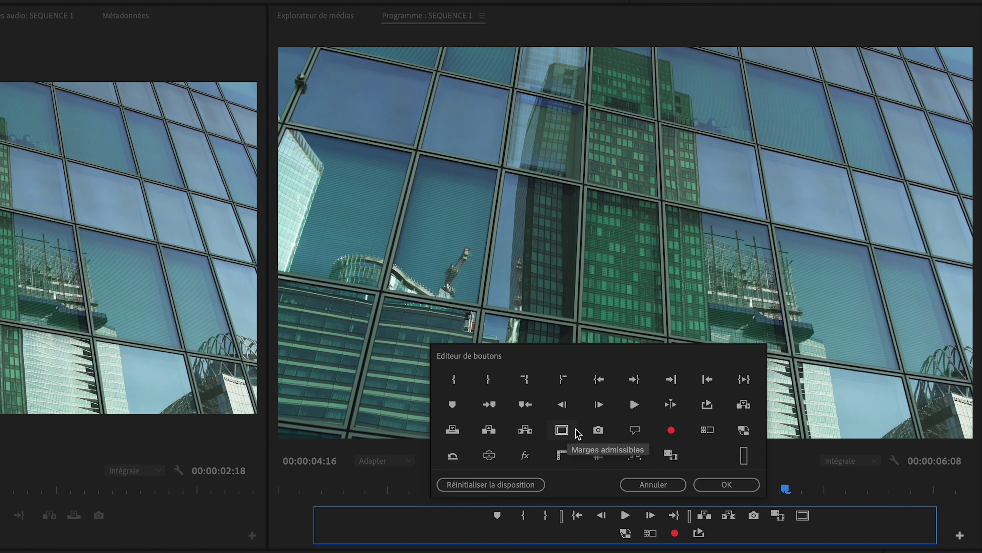
left_click(723, 485)
- Show safe-margin guides over the glass-building image, then toggle loop playback on and off
left_click(803, 515)
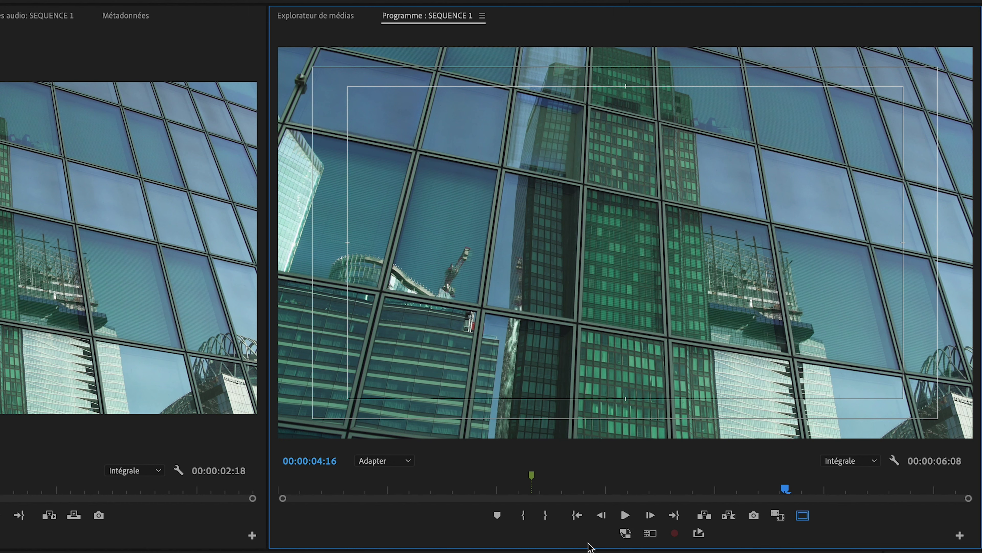
left_click(626, 536)
left_click(626, 533)
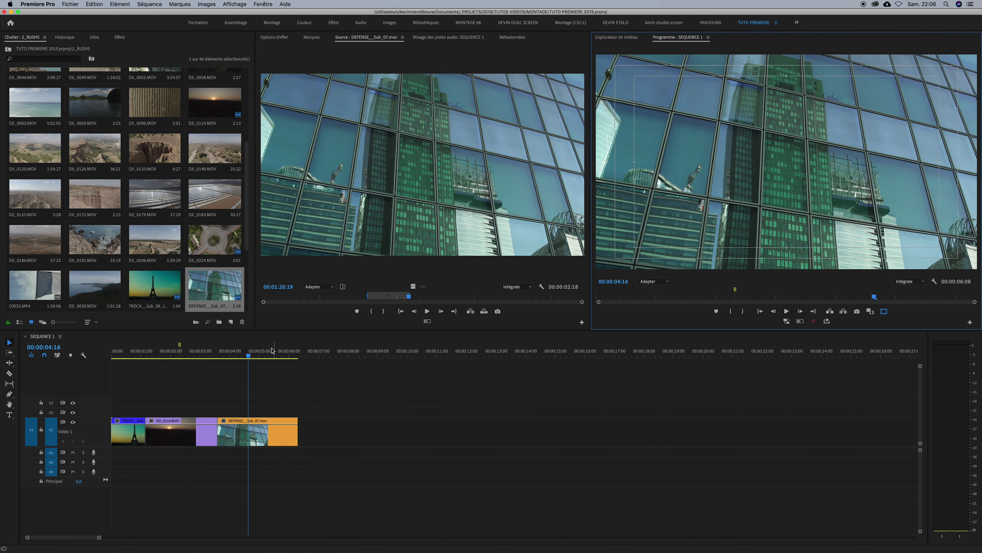
- Mark In at 00:00:02:06 and Out at 00:00:04:20 on the sunset clip and play the range
left_click(177, 350)
key("i")
left_click(253, 351)
key("o")
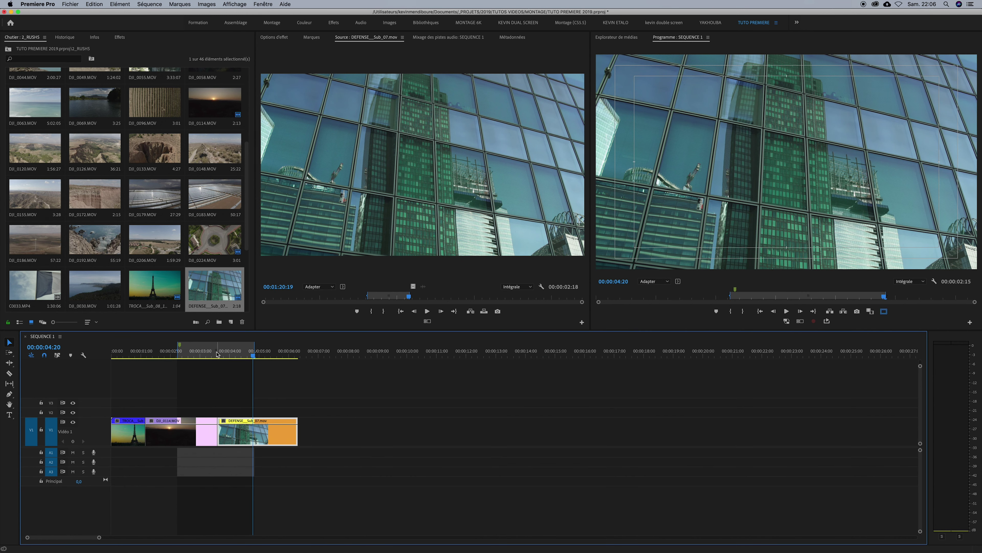
left_click(190, 350)
left_click(826, 321)
key("space")
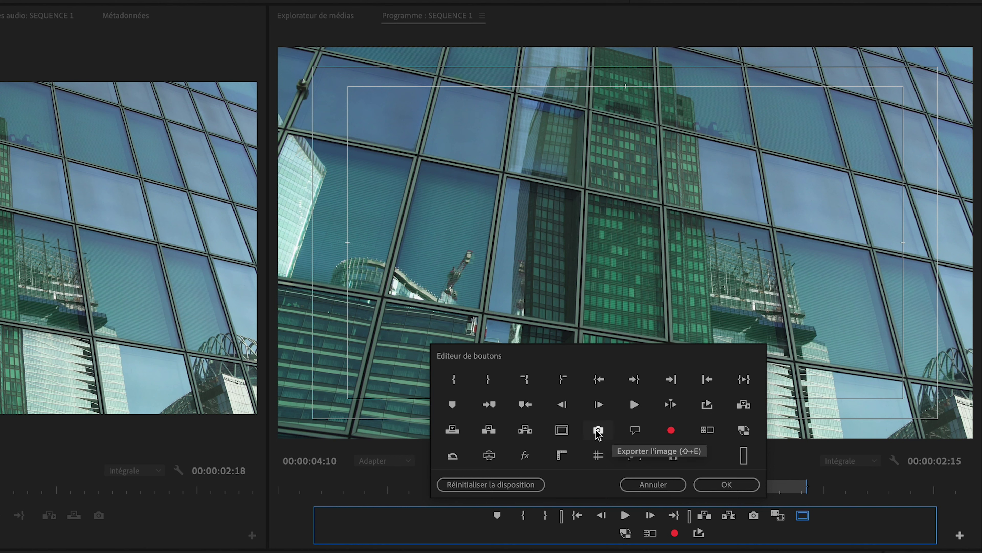
- Add the Export Frame button to the Program monitor and export the 00:00:03:12 sunset frame
left_click_drag(599, 436, 723, 533)
left_click(719, 484)
left_click(663, 491)
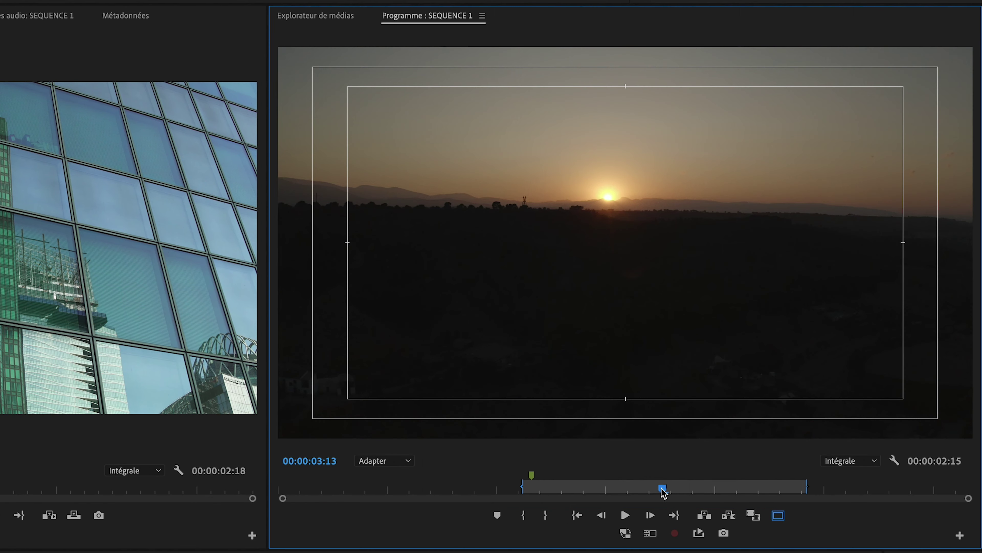
left_click_drag(664, 484, 680, 489)
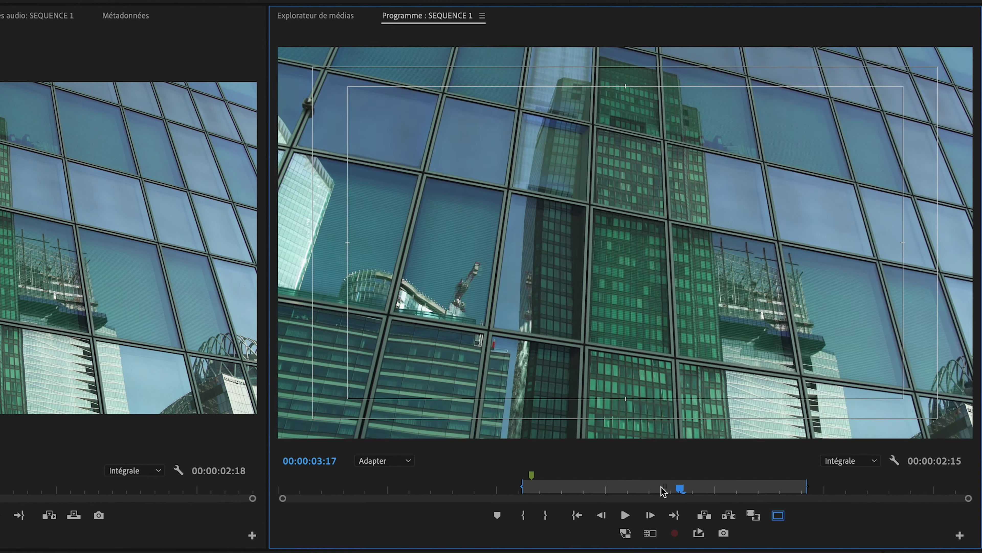
left_click(663, 489)
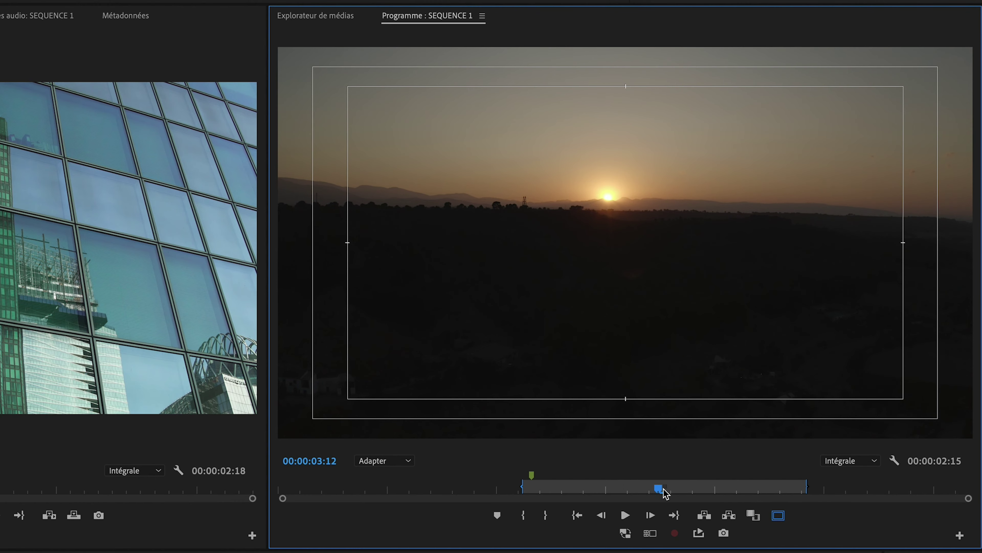
left_click(723, 533)
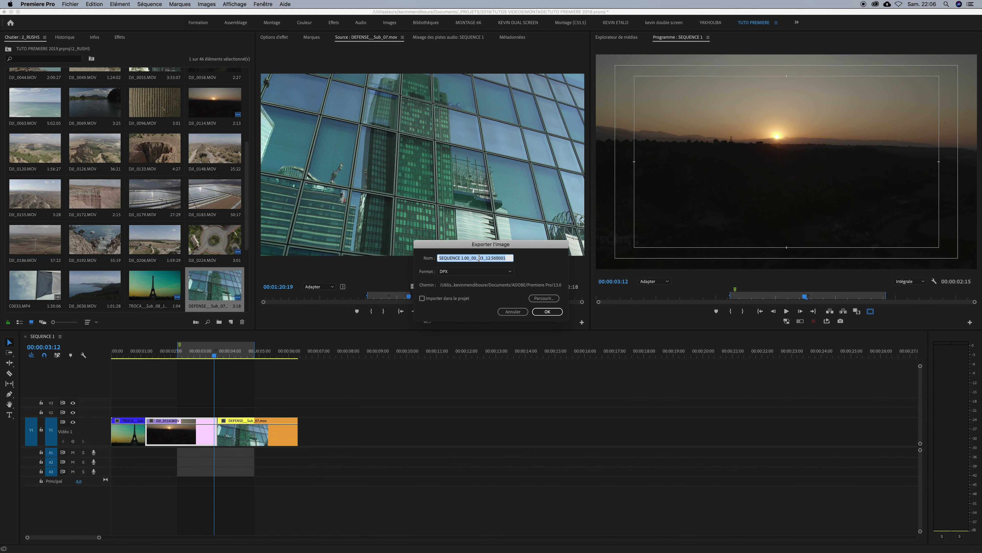
- Export the frame as a JPEG named 'COUCHER DE SOLEIL' into the MEDIA/IMAGES folder
type("COUCHER DE SO")
type("LEIL")
left_click(484, 270)
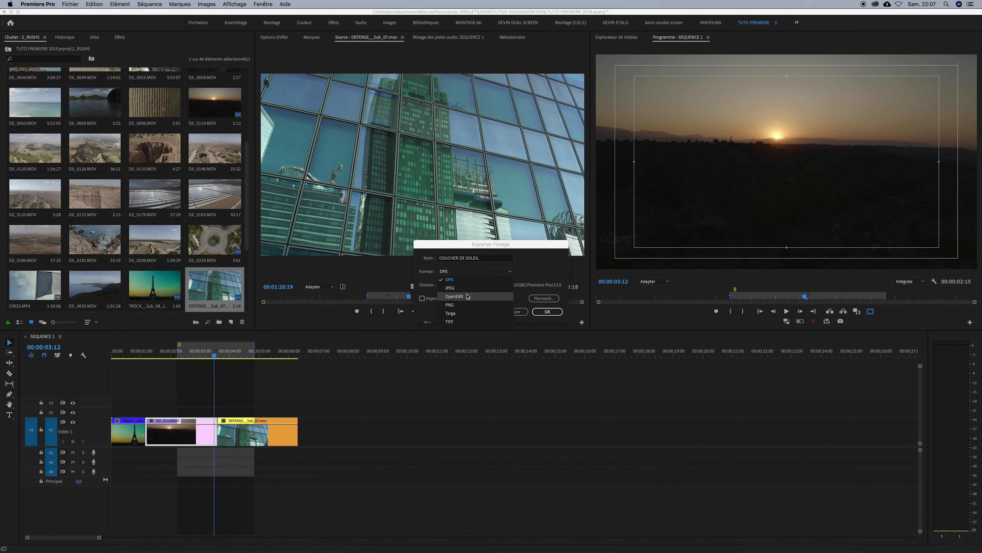
left_click(460, 288)
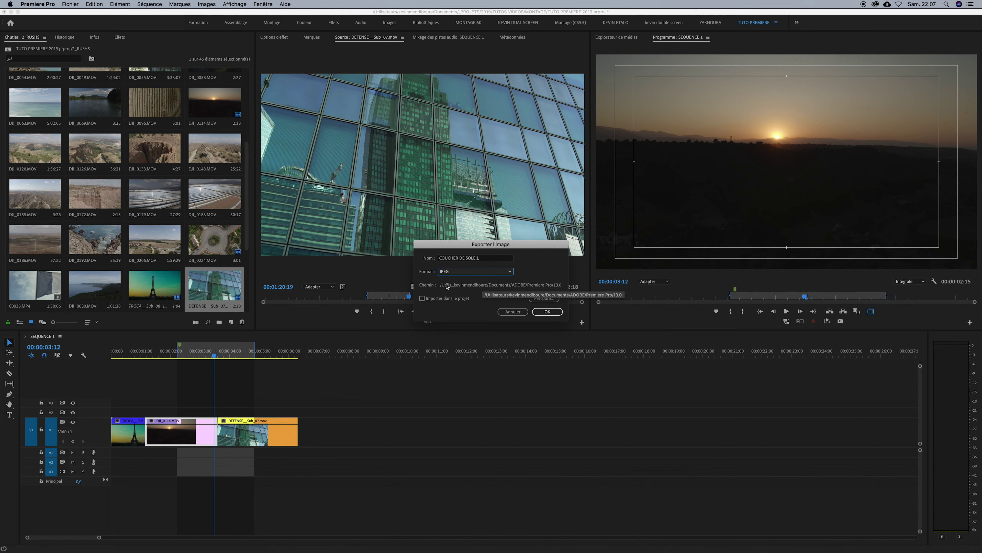
left_click(540, 298)
left_click(717, 479)
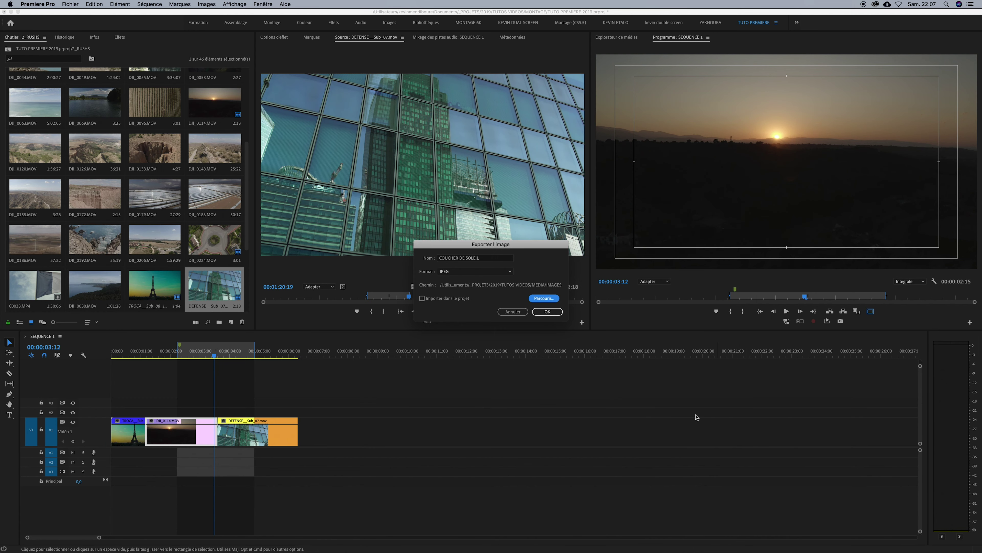
left_click(549, 312)
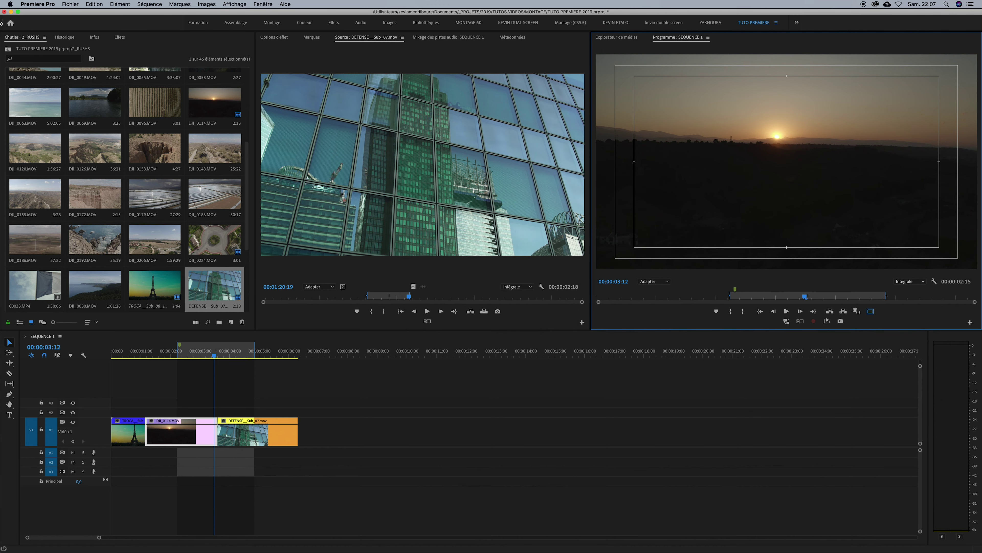
key("ctrl+Up")
- In Finder, open MEDIA > IMAGES and Quick Look COUCHER DE SOLEIL.jpg
left_click(198, 180)
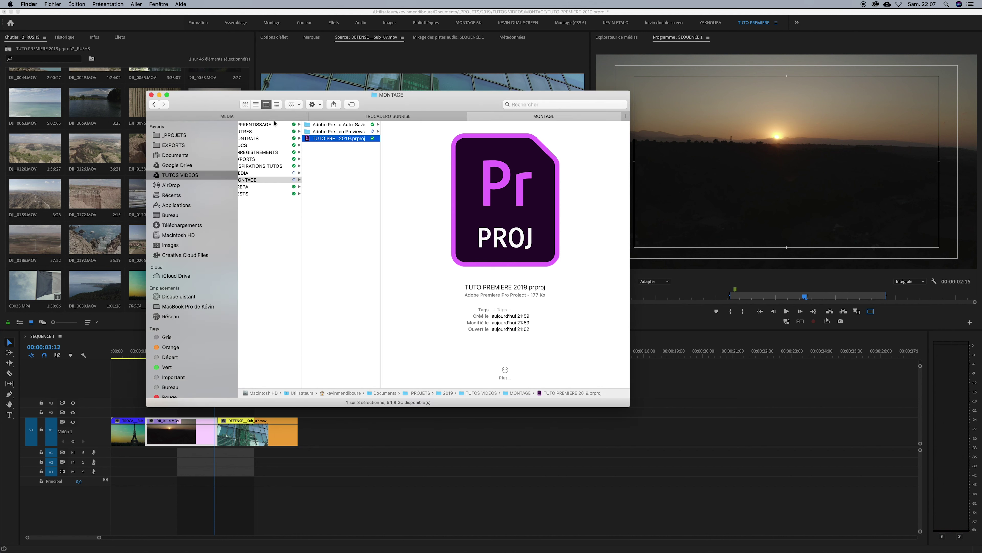
left_click(265, 117)
left_click(360, 137)
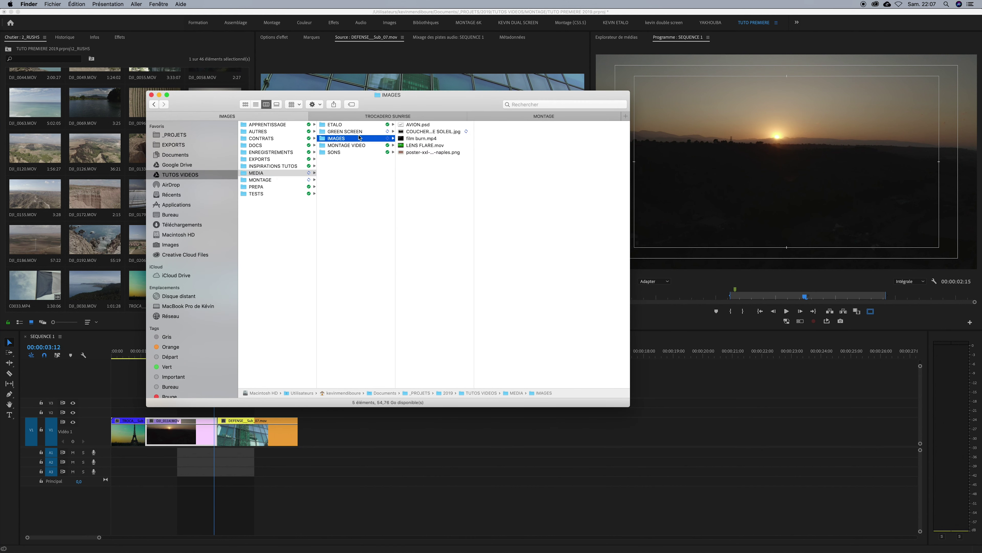
left_click(430, 152)
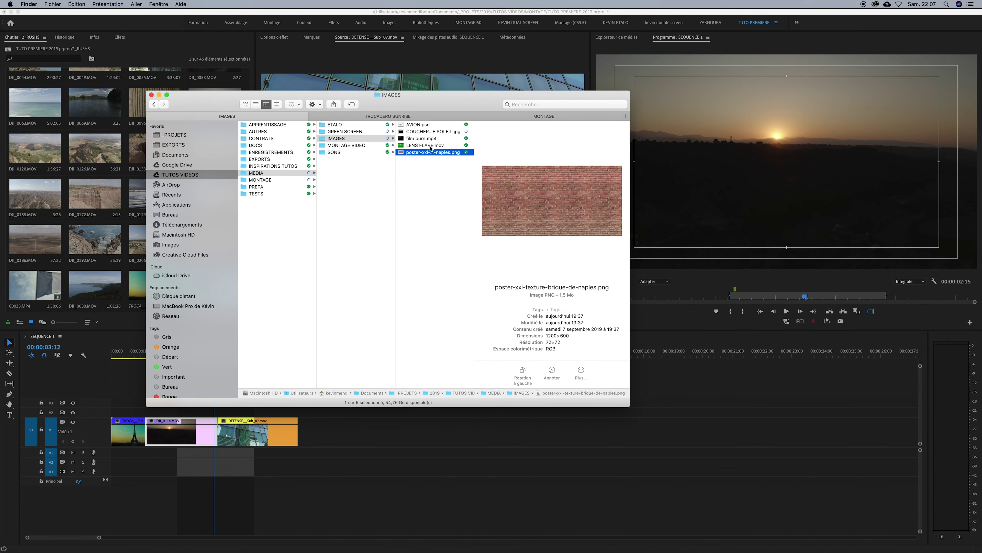
key("Up")
left_click(429, 132)
key("space")
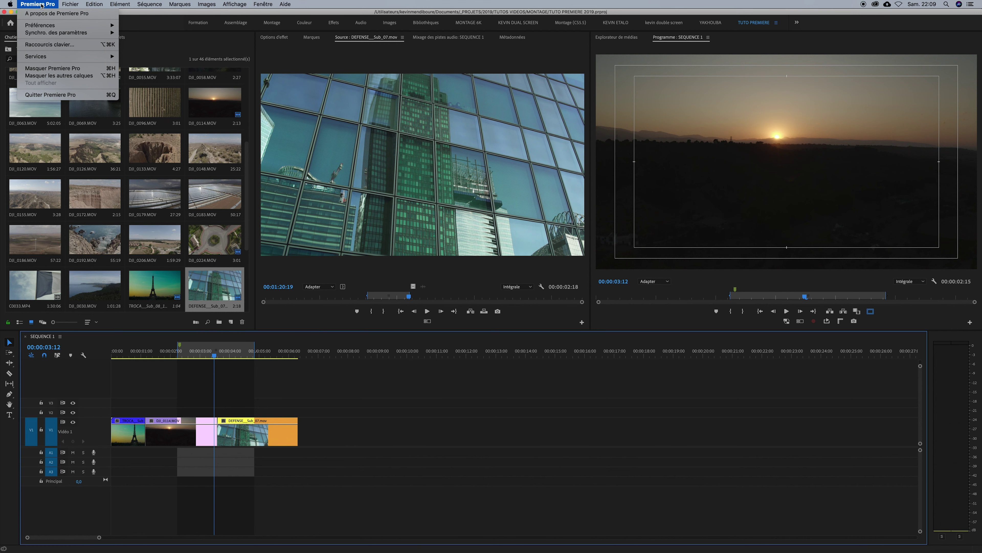
- In Raccourcis clavier, change the Outil Sélection shortcut from V to Q
left_click(42, 46)
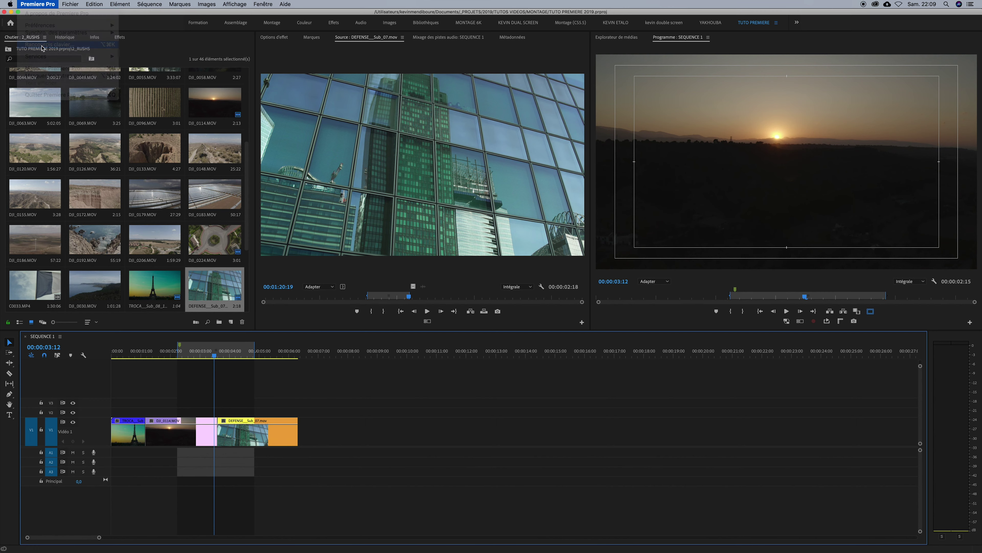
left_click_drag(533, 134, 562, 104)
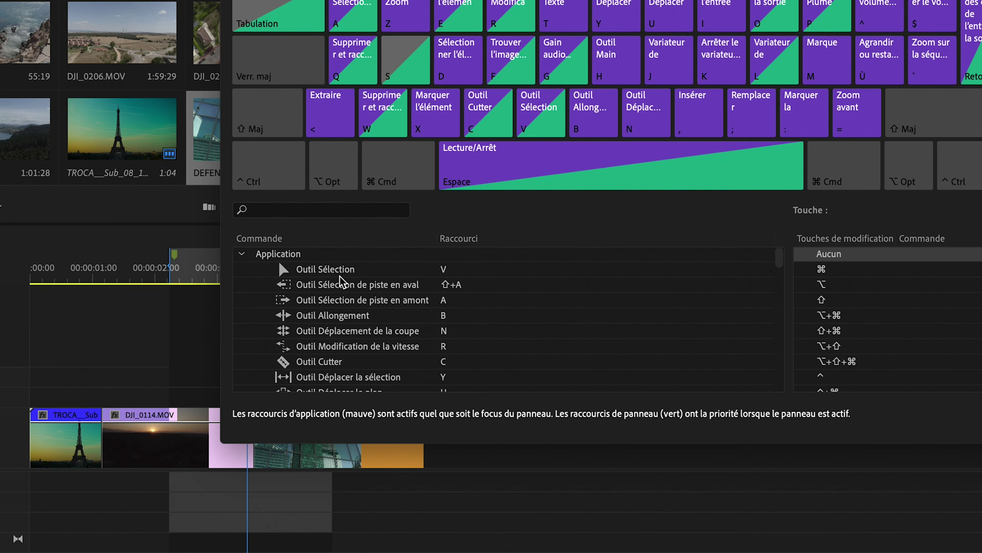
left_click(124, 378)
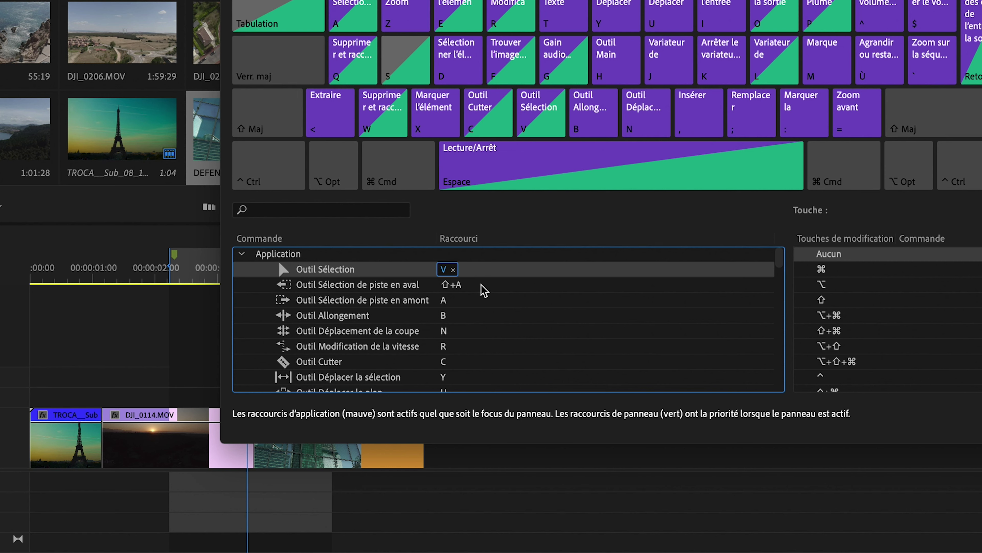
key("q")
left_click(504, 299)
left_click(455, 273)
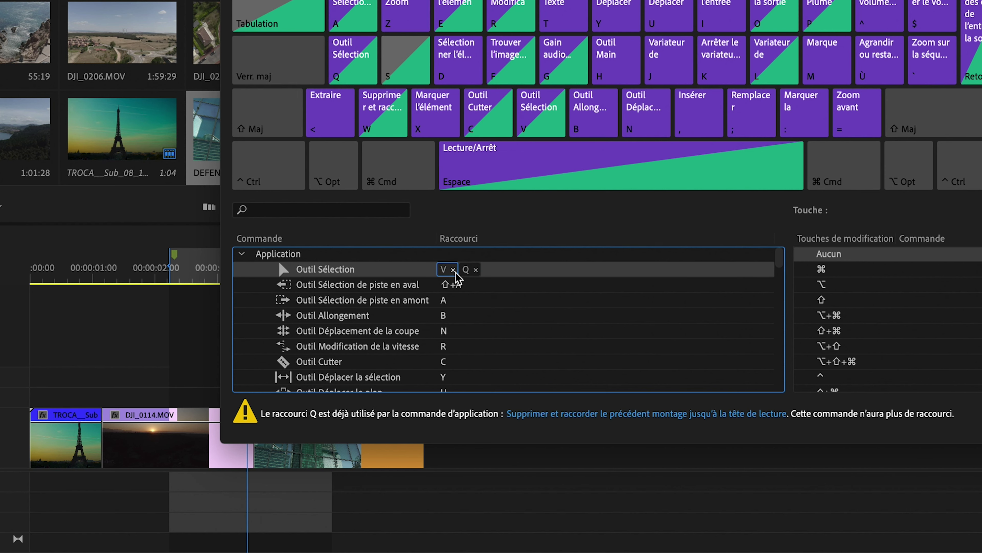
left_click(454, 270)
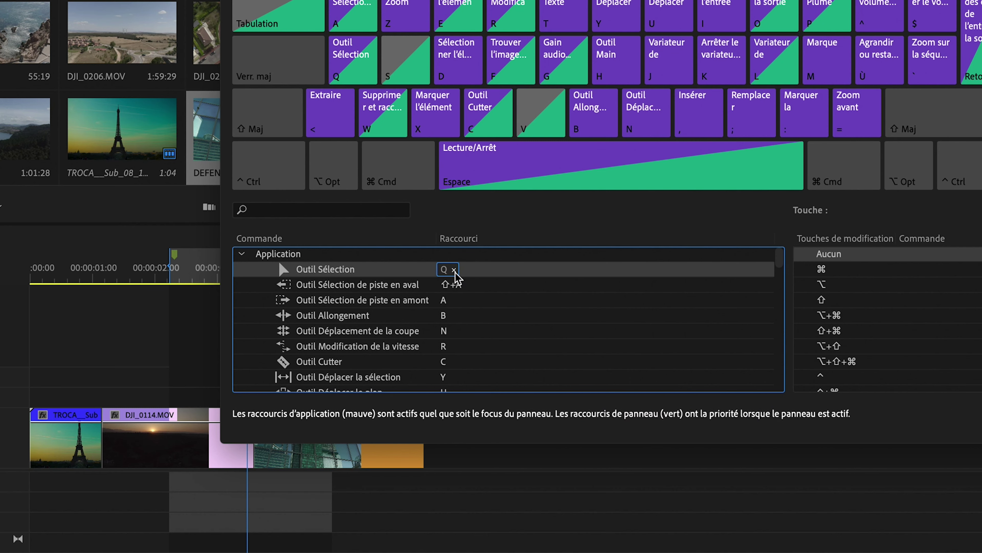